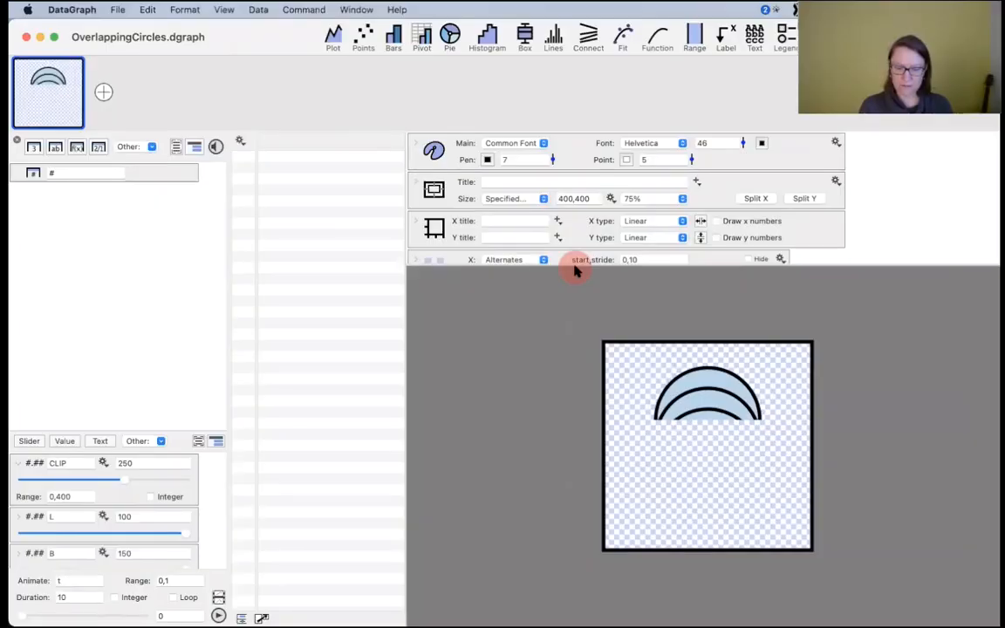
- Show the circle drawing at 100% and lower the CLIP variable to 60.5
click(636, 209)
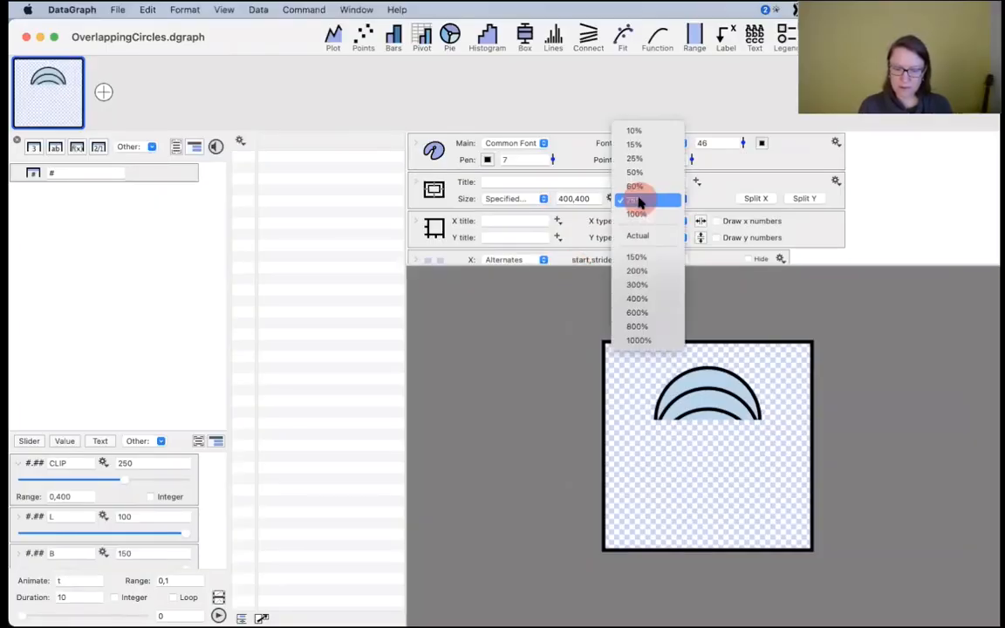
click(644, 216)
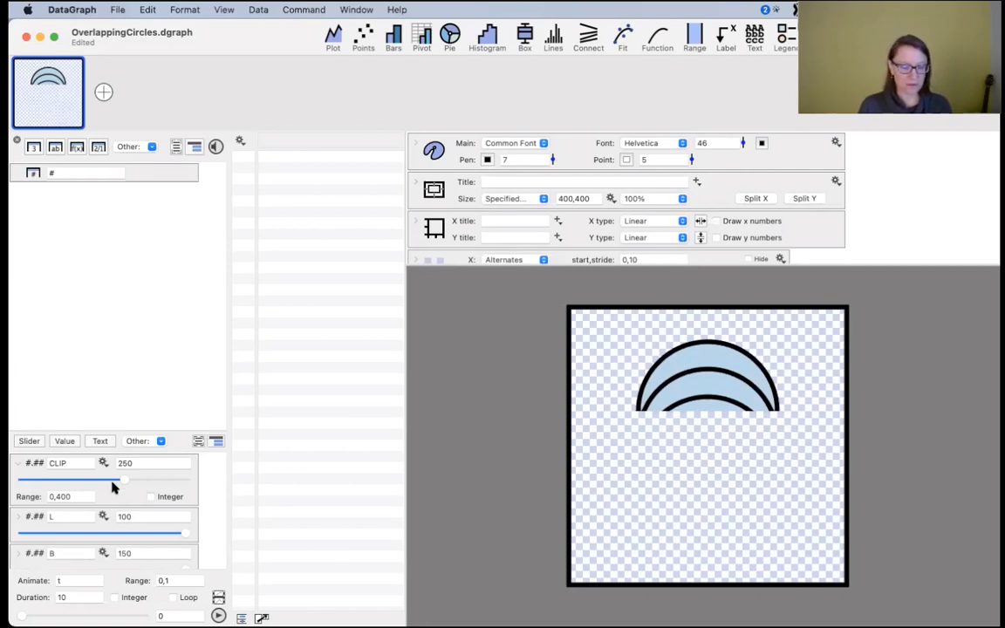
drag(123, 427, 123, 343)
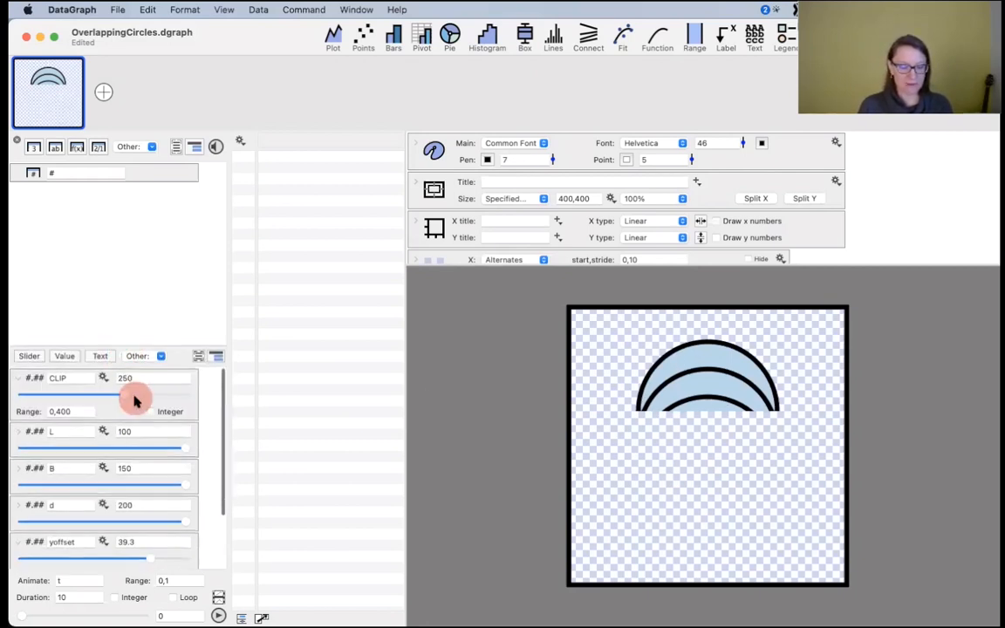
drag(125, 397, 48, 389)
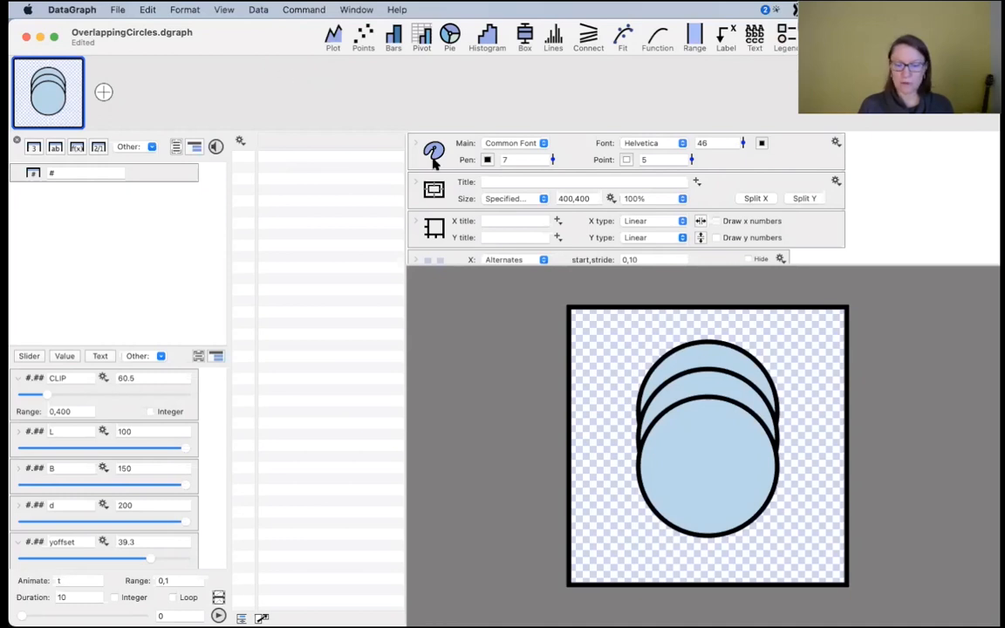
- Create a new blank graph file and enlarge its window to fill the screen
click(123, 10)
click(131, 82)
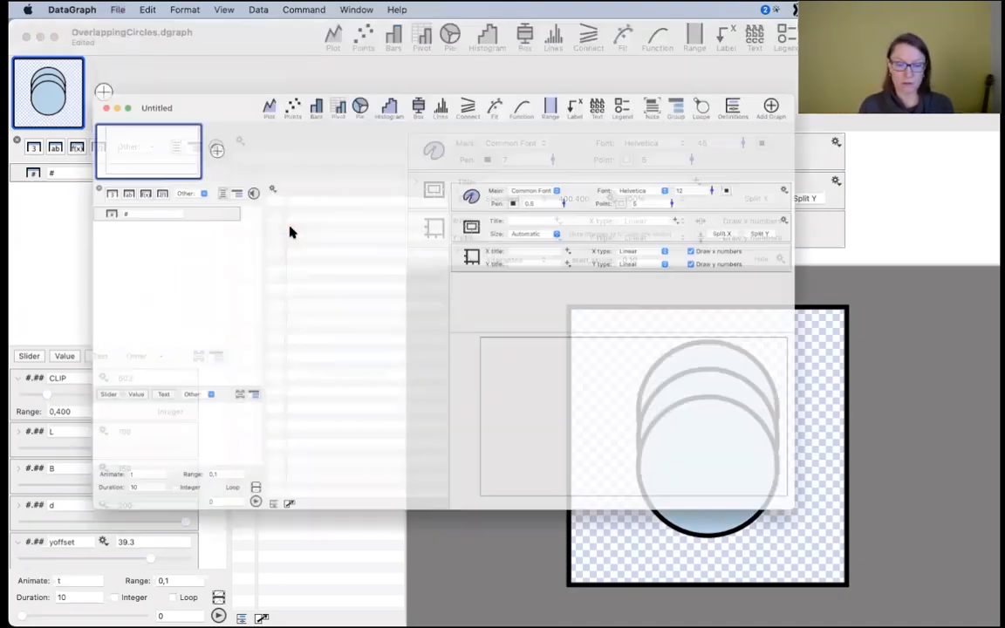
click(212, 70)
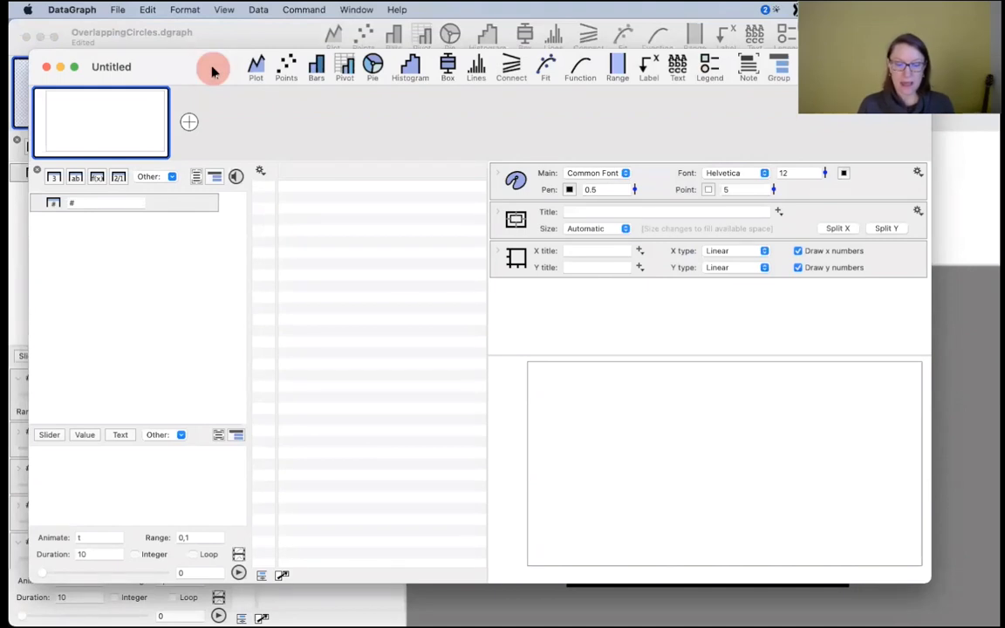
double_click(212, 70)
click(473, 235)
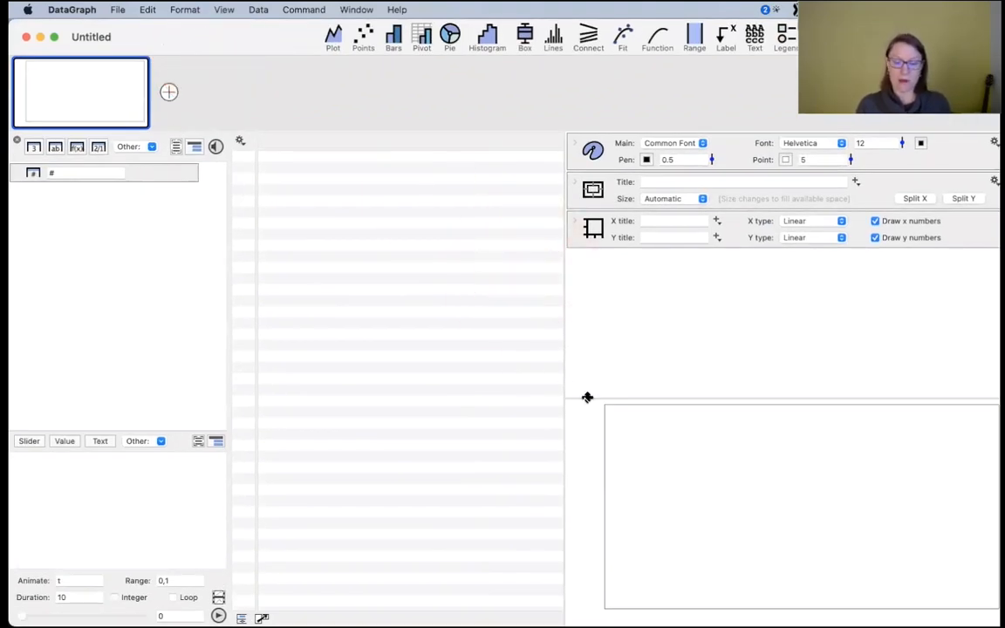
- Adjust the dividers between the data table, command list and drawing area, and expand the canvas settings
drag(588, 397, 491, 323)
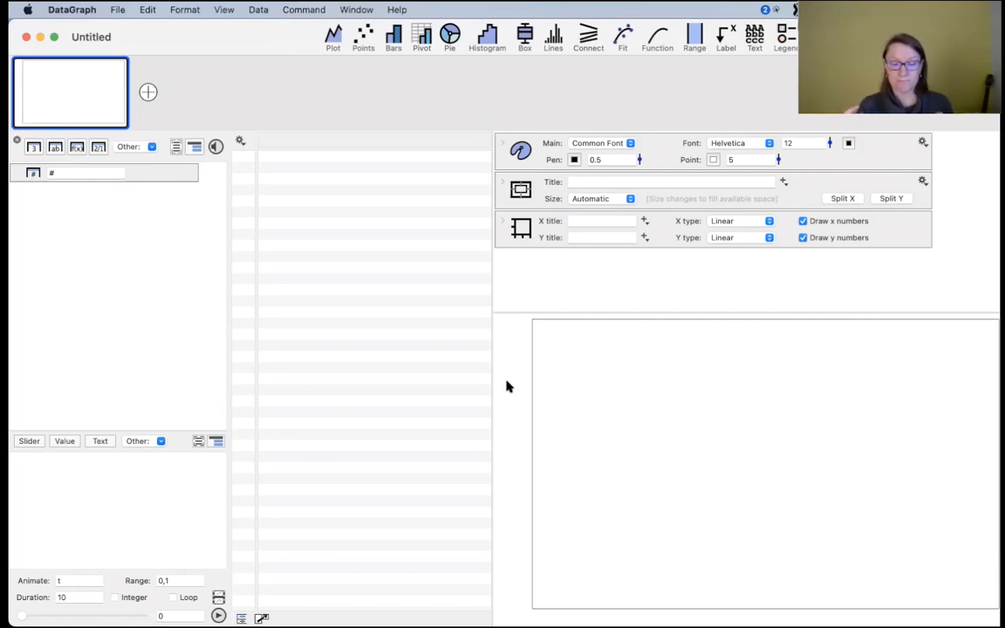
click(517, 313)
drag(518, 312, 519, 405)
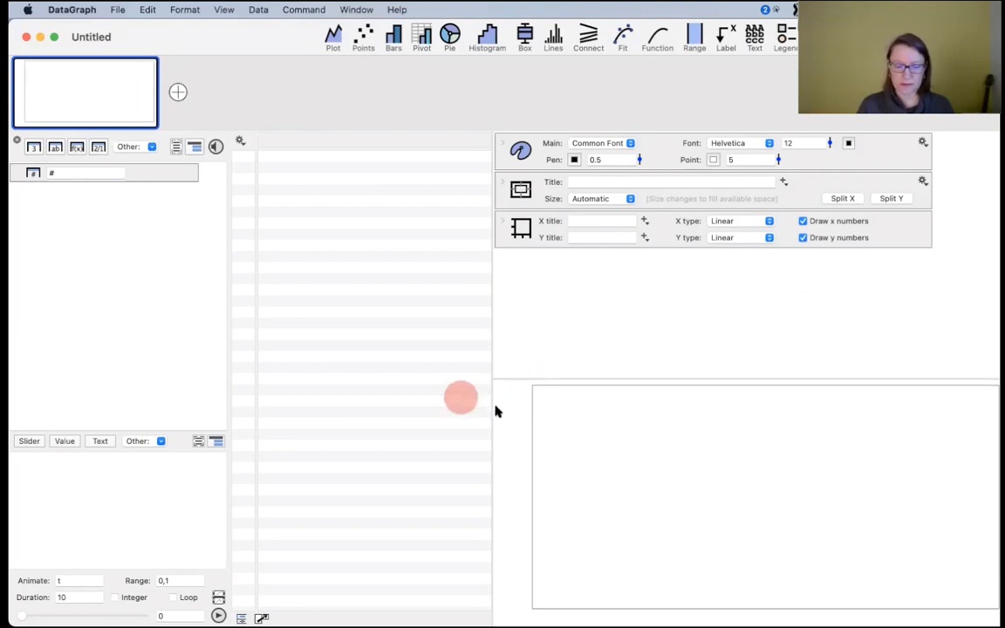
drag(490, 381, 527, 381)
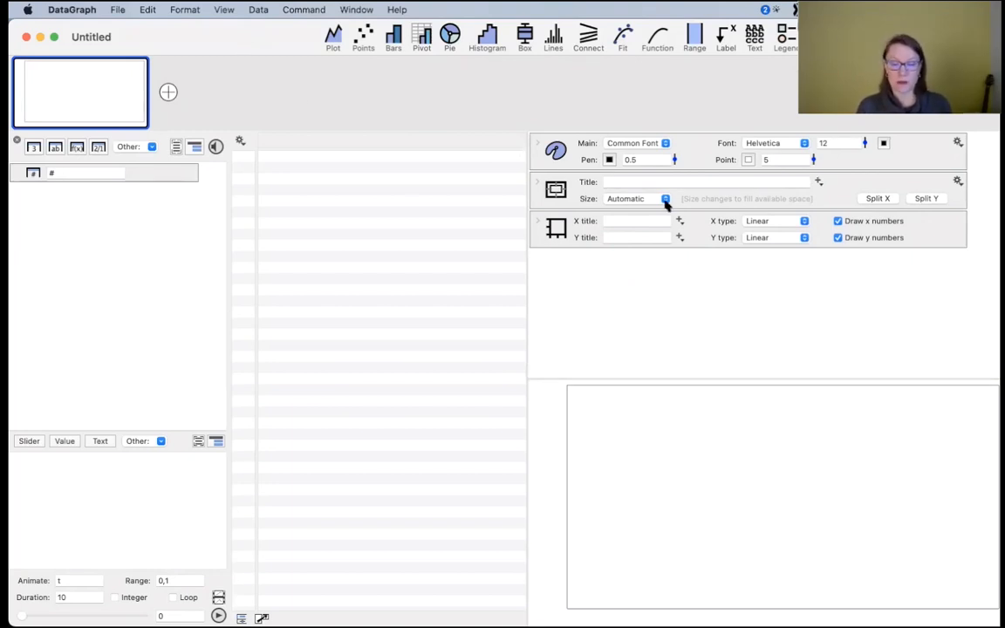
click(539, 186)
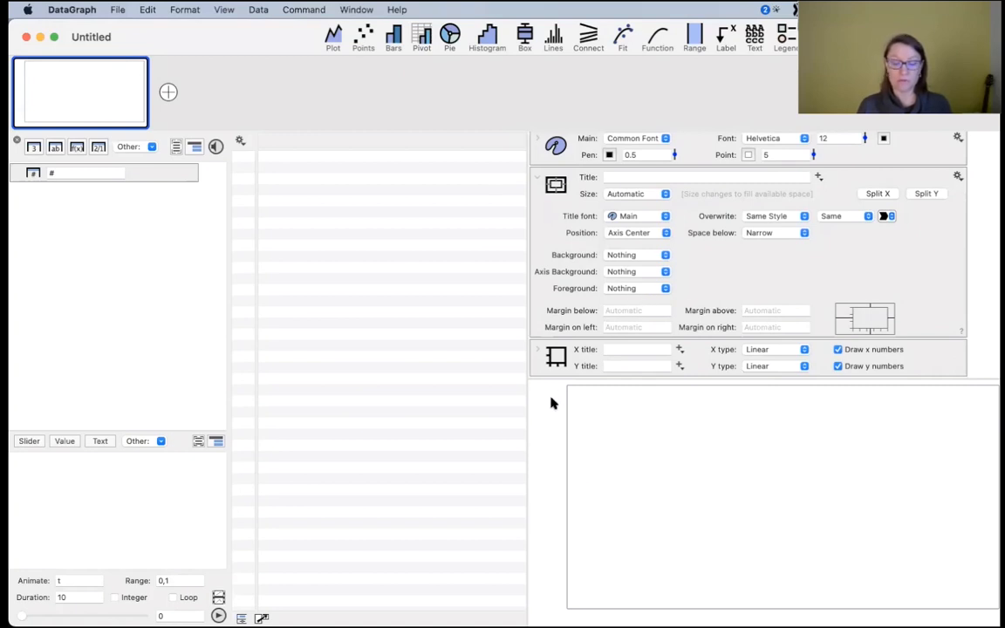
- Set the canvas margins below, on left, above and on right to 0 with the size still Automatic
click(616, 310)
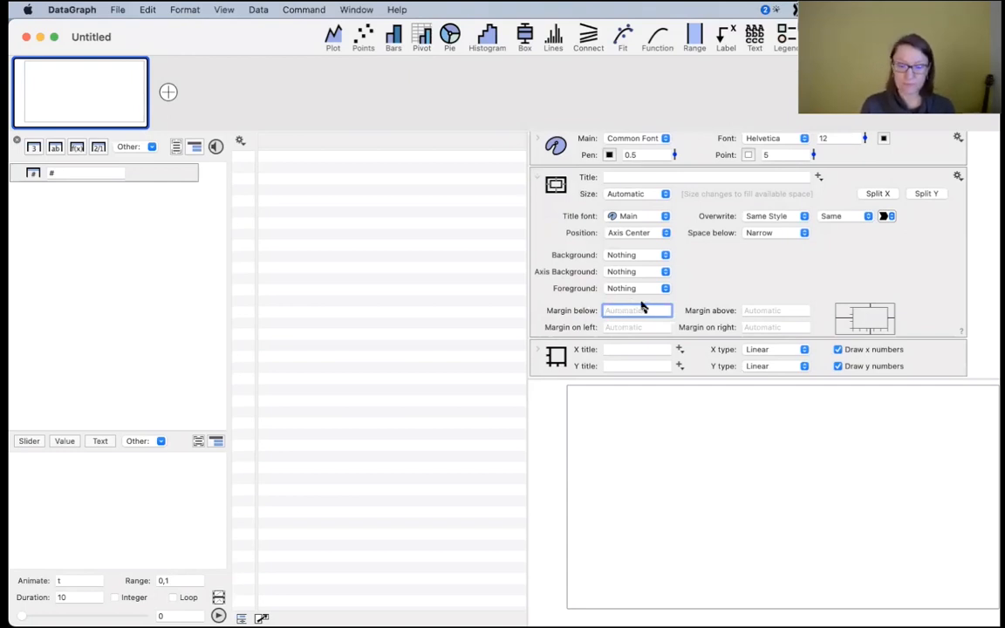
text(0)
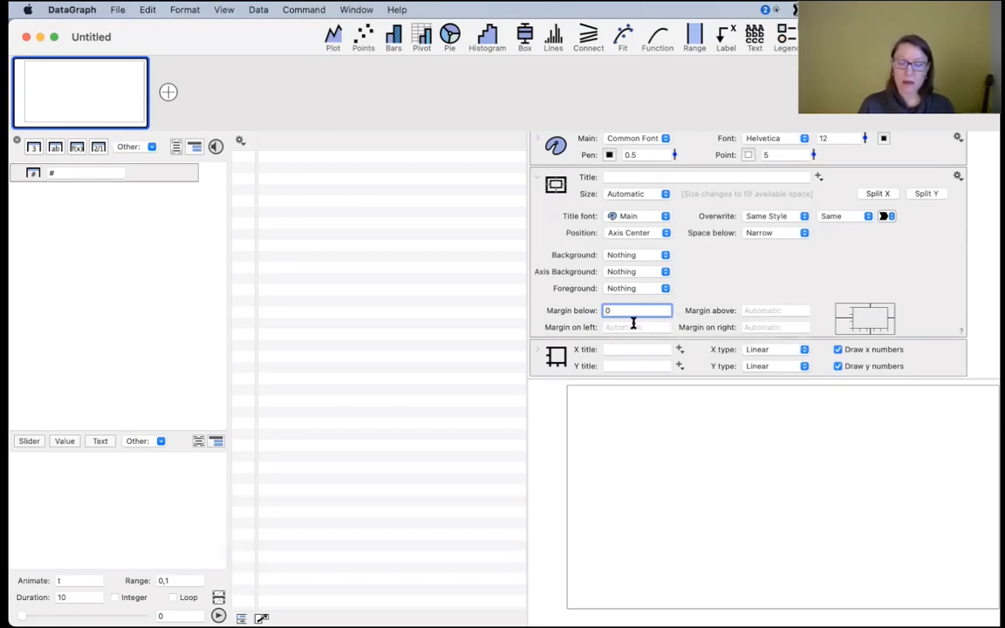
click(633, 324)
text(0)
click(777, 313)
text(00)
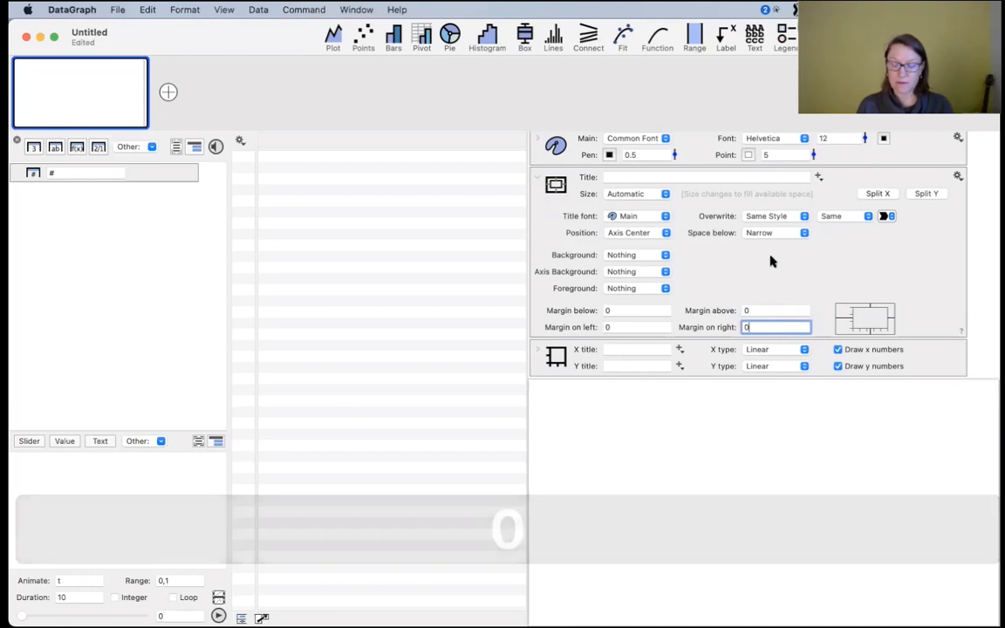
click(771, 262)
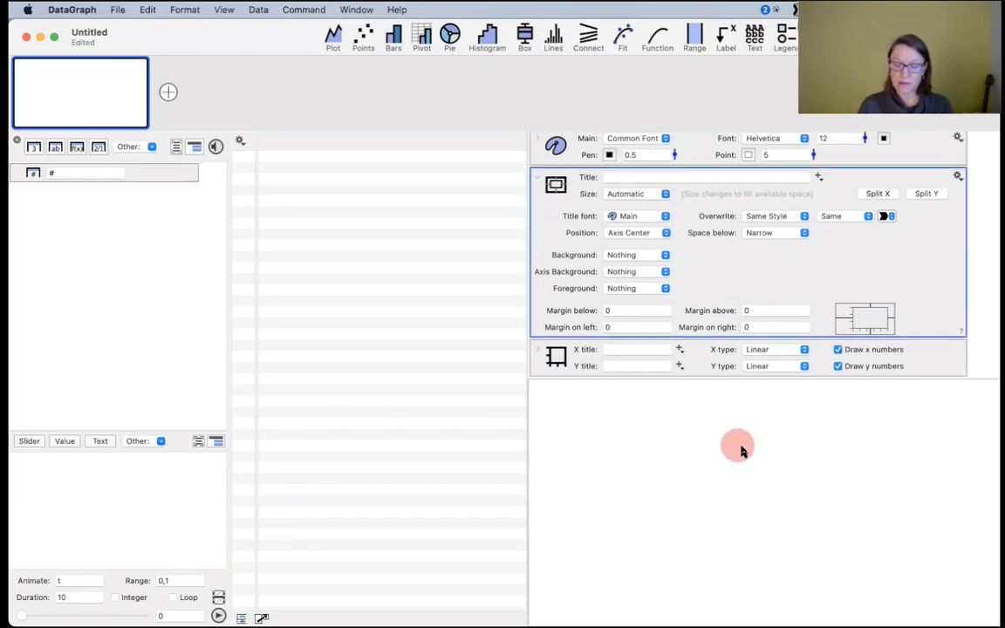
- Resize the drawing area to check the plot, restore the divider, and undo the margin changes
click(713, 379)
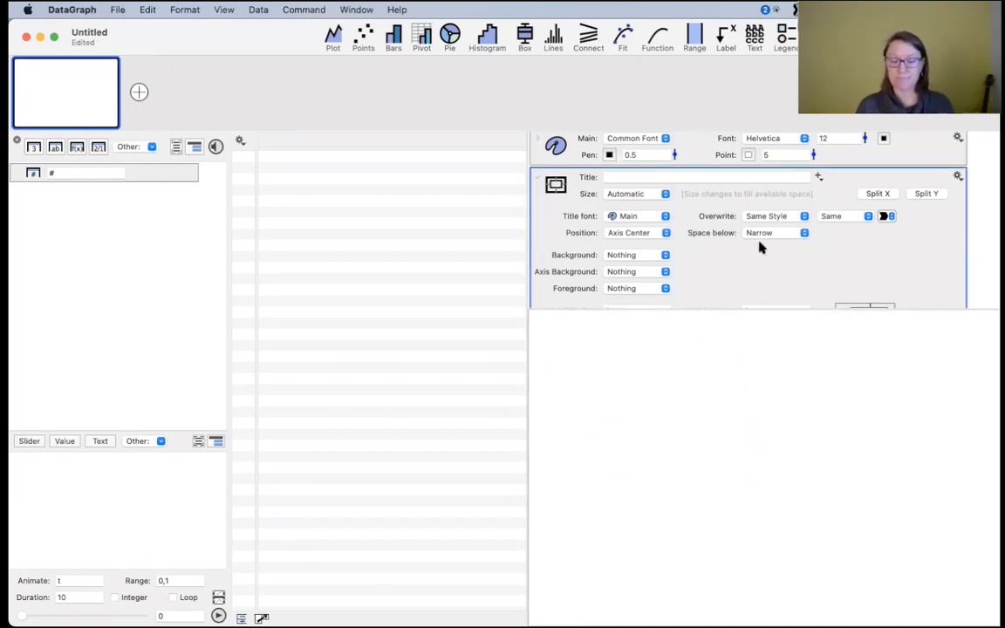
scroll(748, 262, down, 1)
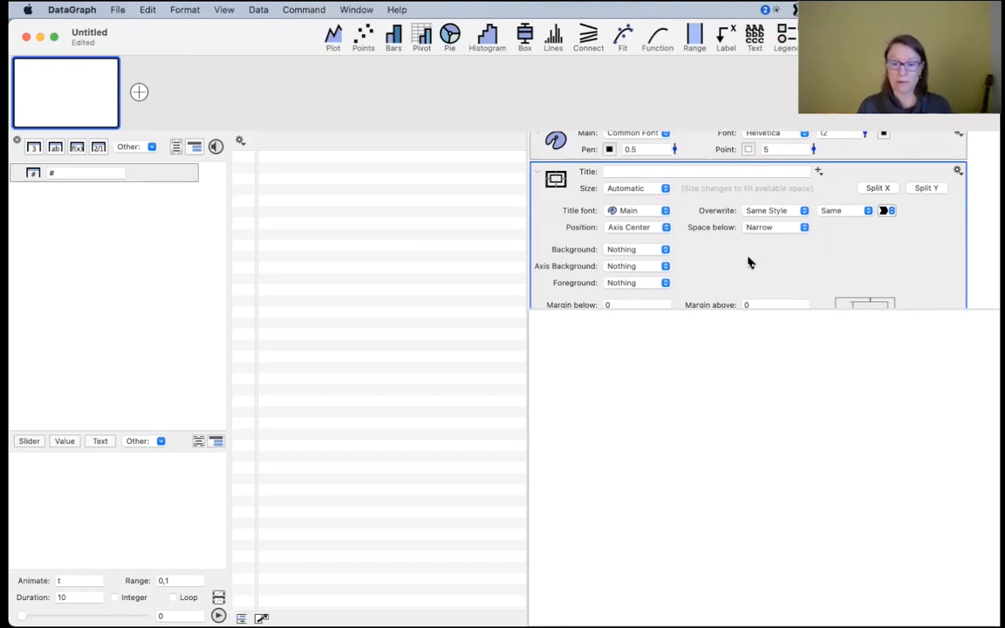
click(711, 309)
key(super+z)
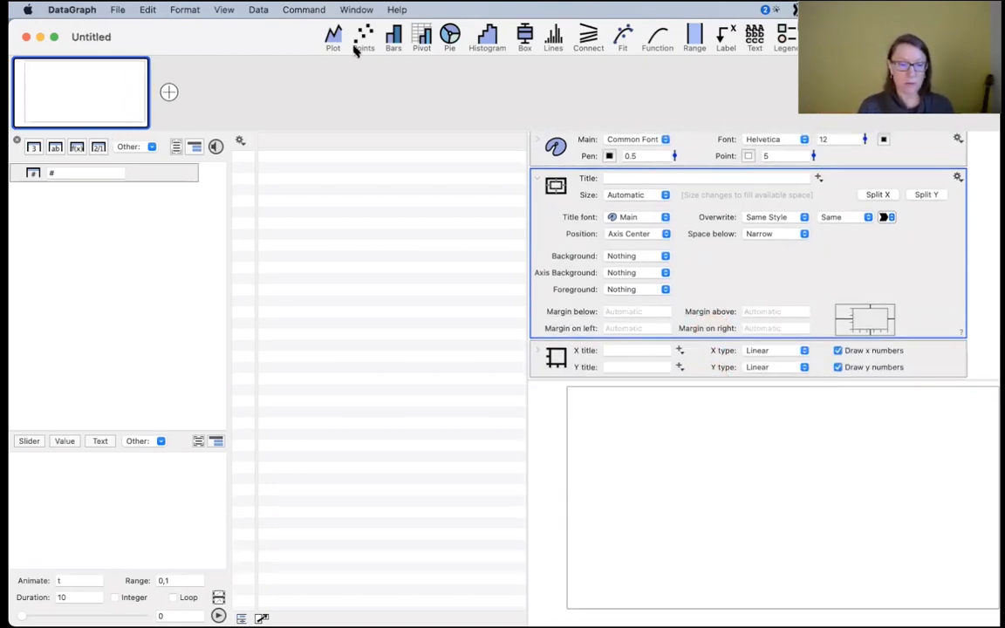
- Add a Points command to the graph and switch the canvas size to Specified
click(361, 40)
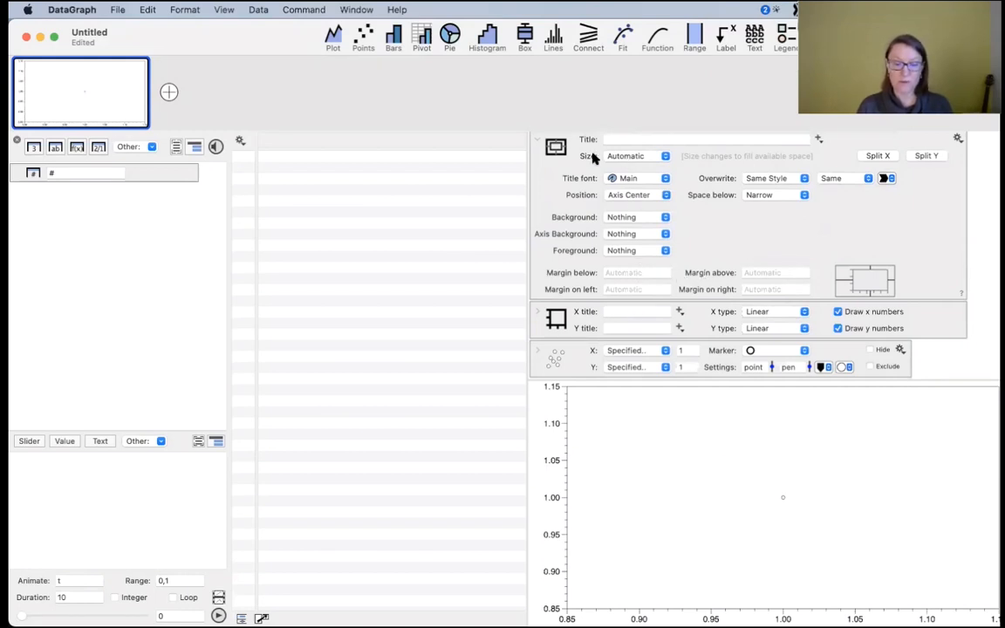
click(650, 158)
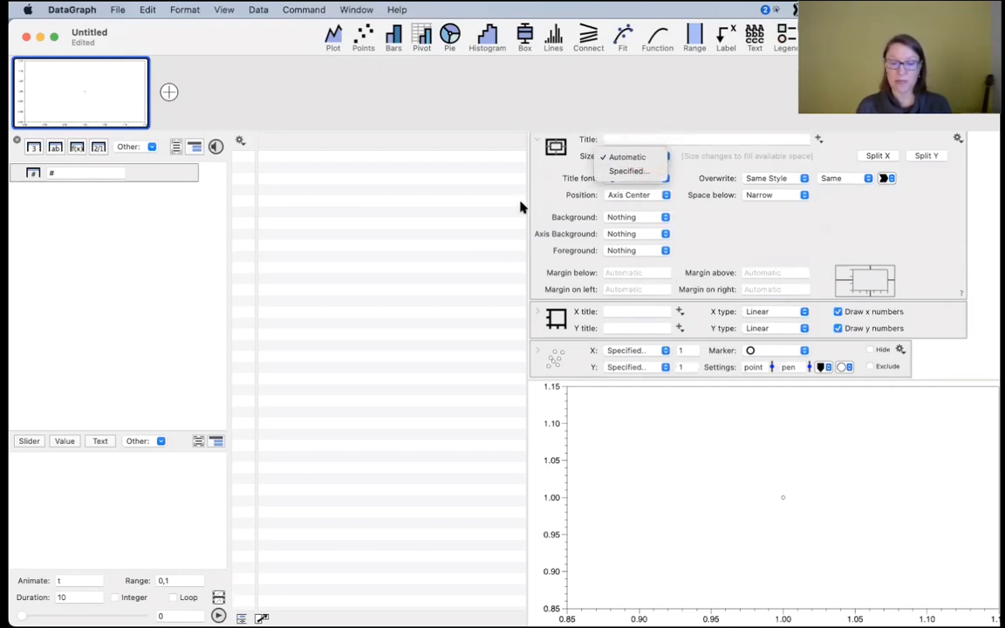
click(622, 171)
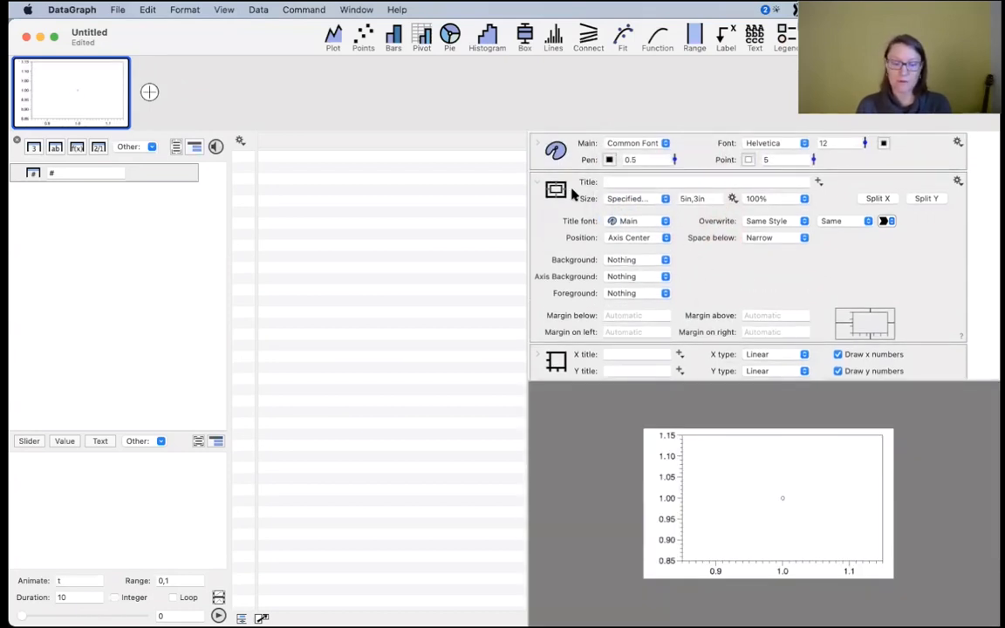
drag(714, 199, 632, 201)
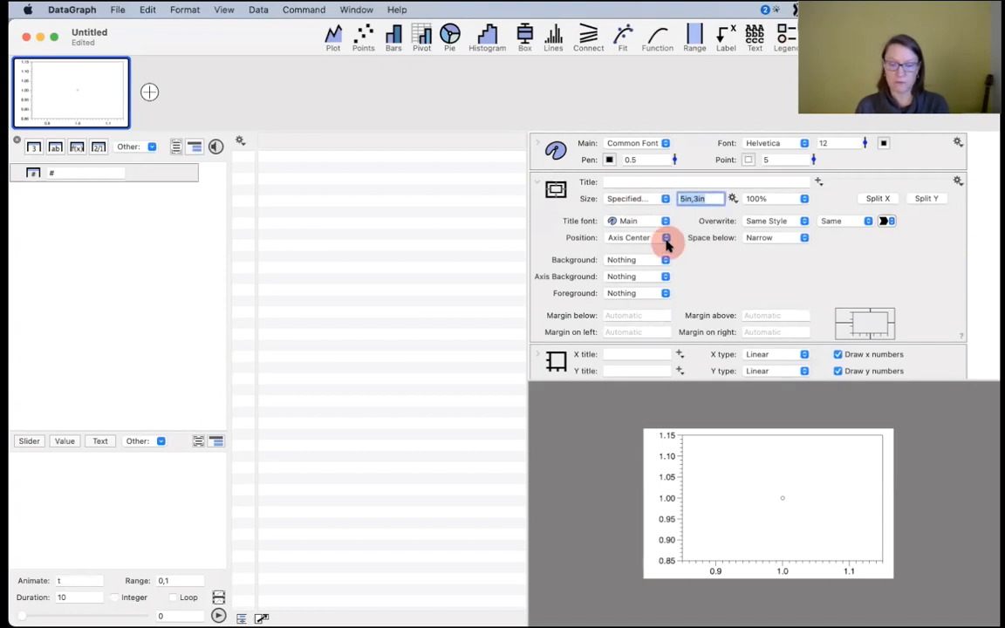
- Enter 0 for all four margins of the fixed-size canvas
click(625, 315)
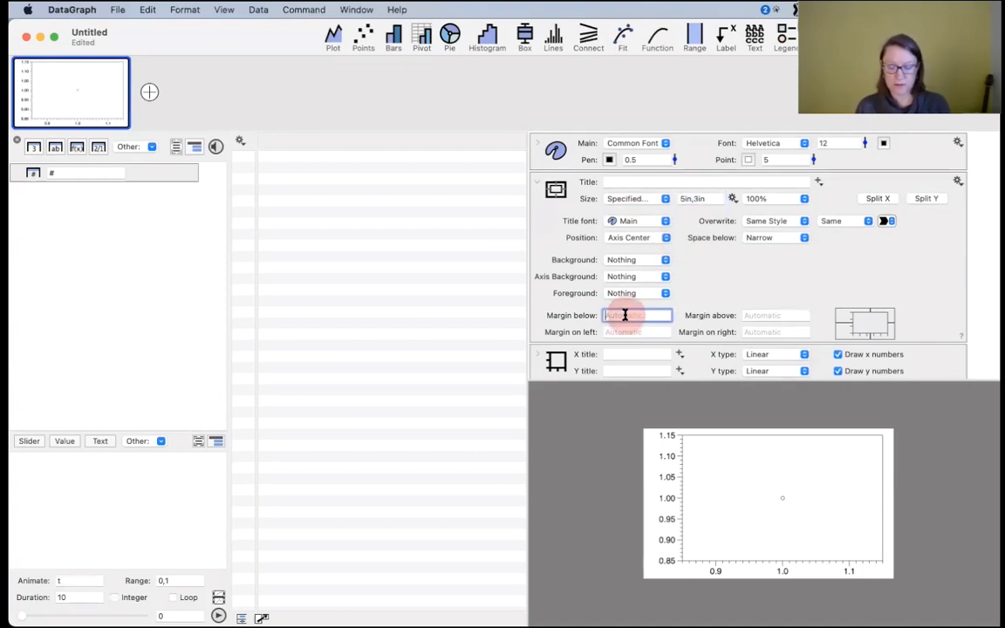
text(0)
click(628, 331)
text(0)
click(752, 316)
text(0)
click(754, 331)
text(0)
click(761, 285)
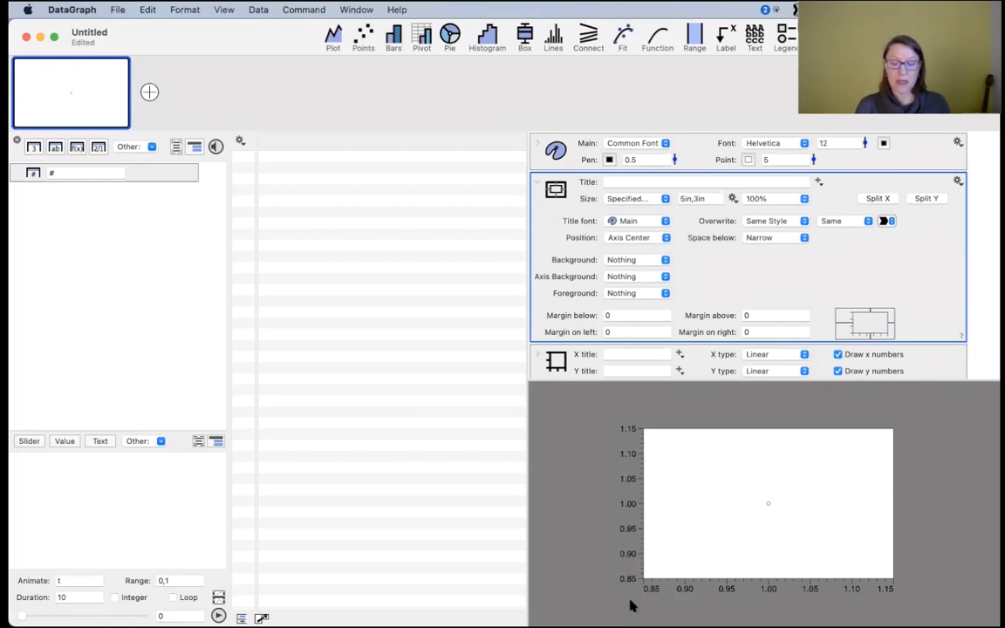
- Increase the main font size to 31 and set the canvas size to 200,200
drag(866, 144, 866, 131)
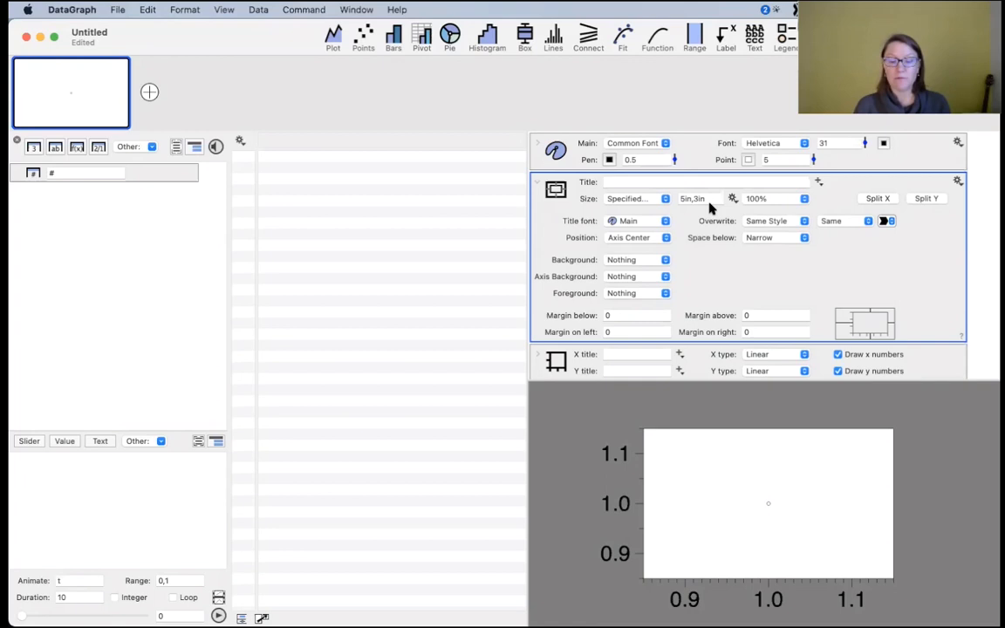
drag(709, 200, 639, 209)
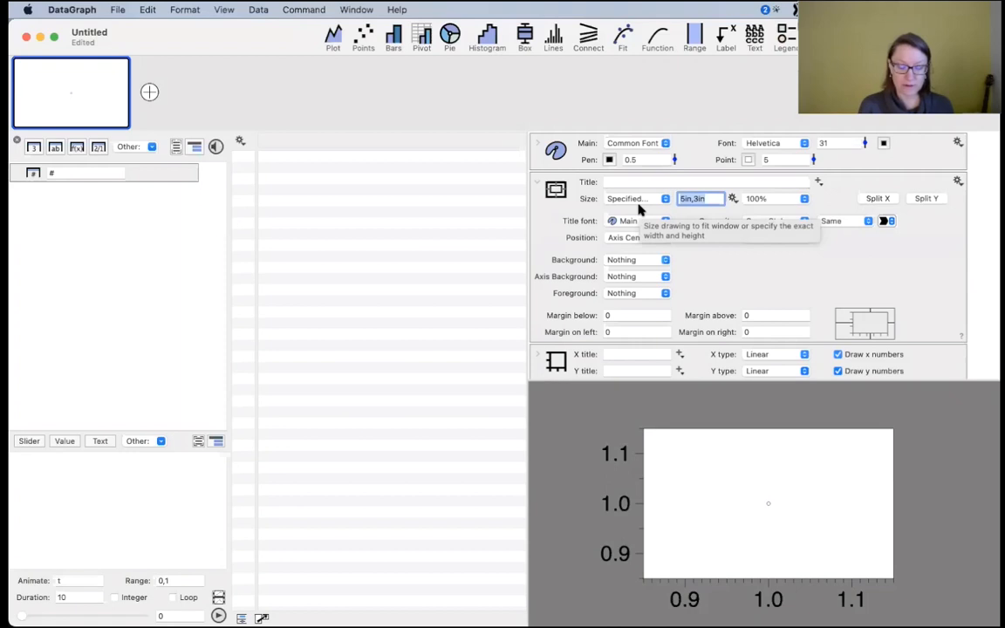
text(200,200)
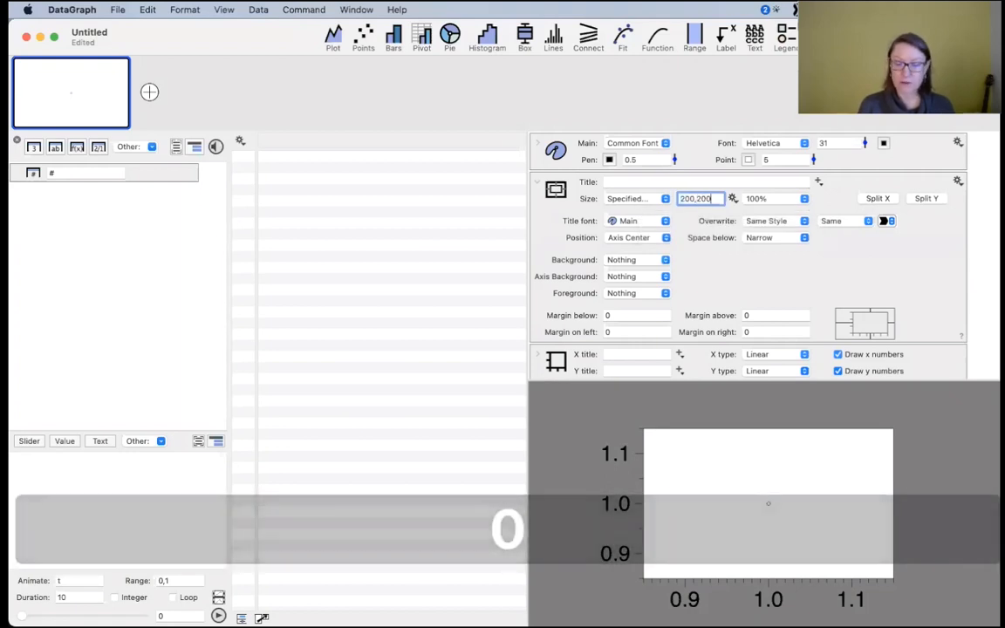
key(Return)
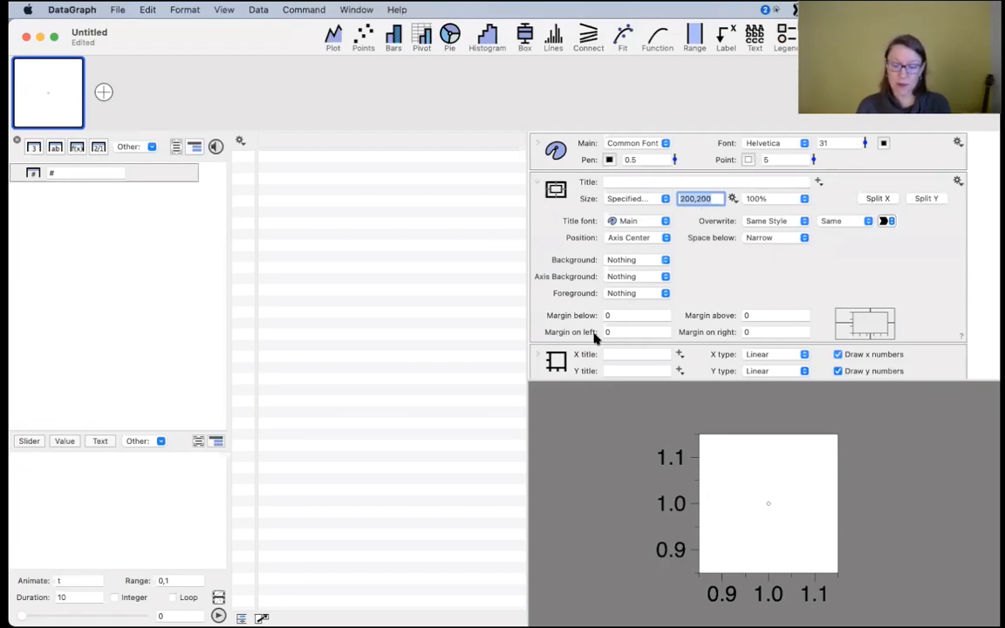
- Collapse the canvas settings, expand the axis settings, and set Include in x to 0,200
click(556, 213)
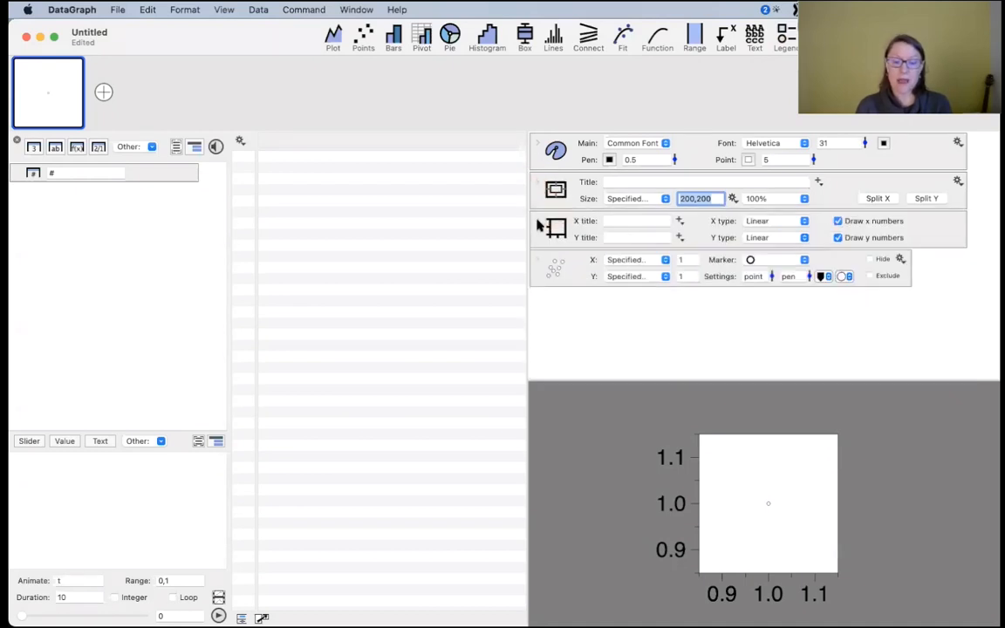
click(555, 222)
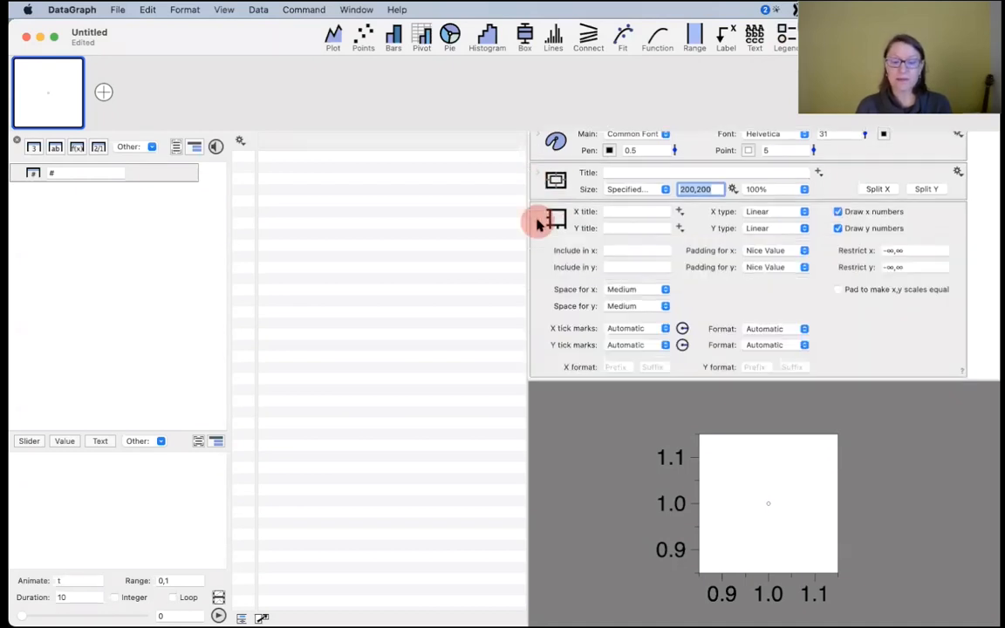
click(632, 250)
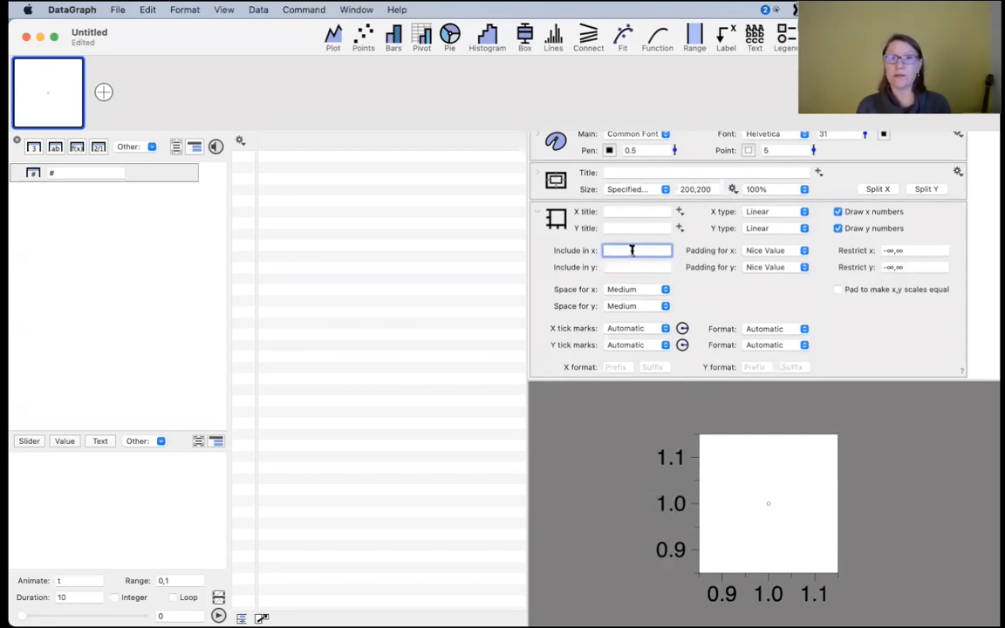
text(0,100)
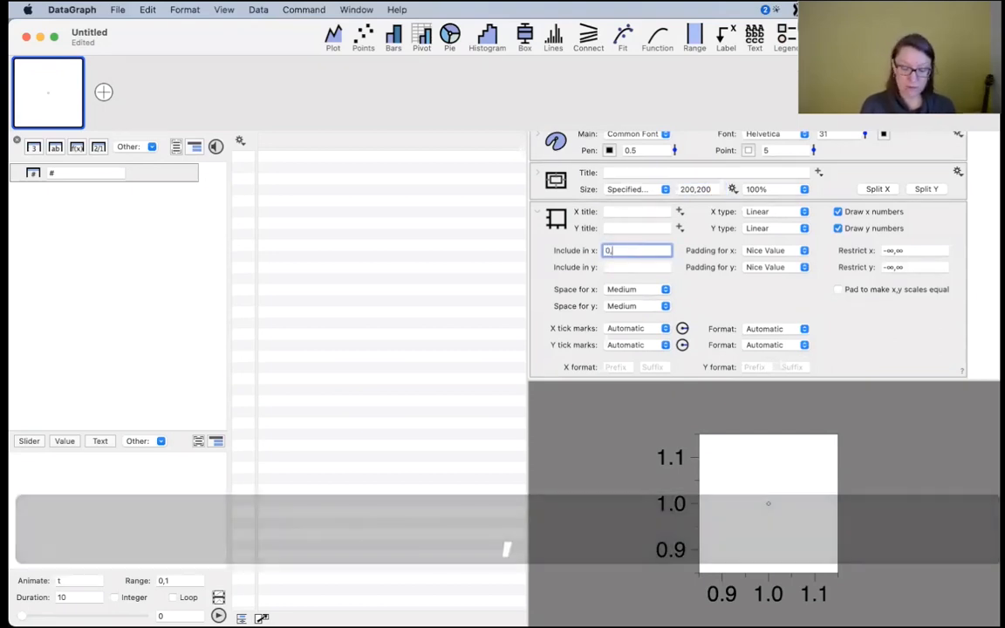
key(BackSpace)
key(BackSpace)
key(BackSpace)
text(200)
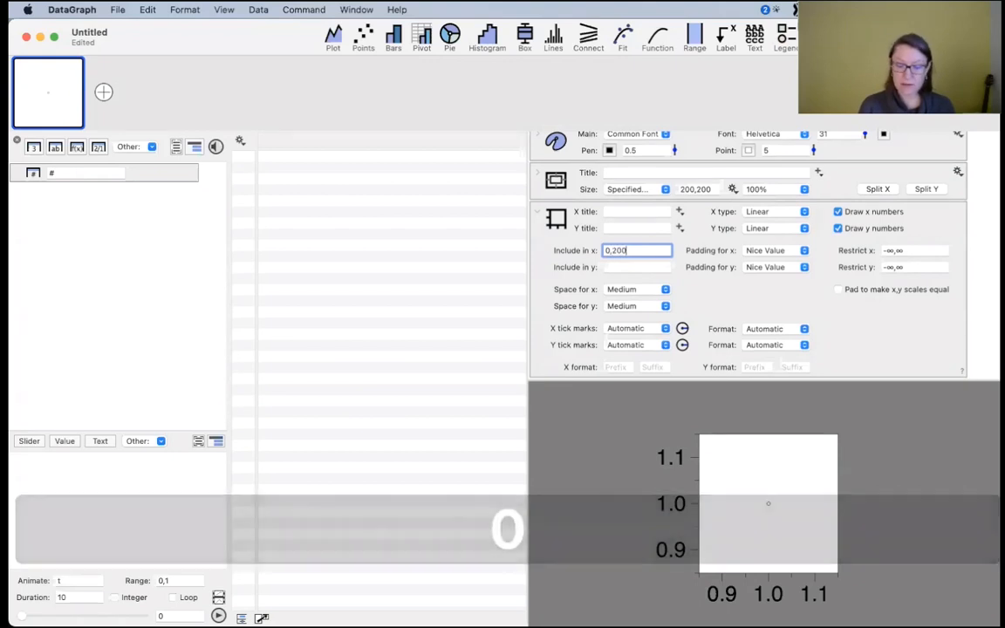
key(Return)
- Copy the x range 0,200 into Include in y
key(super+c)
click(646, 267)
key(super+v)
click(711, 306)
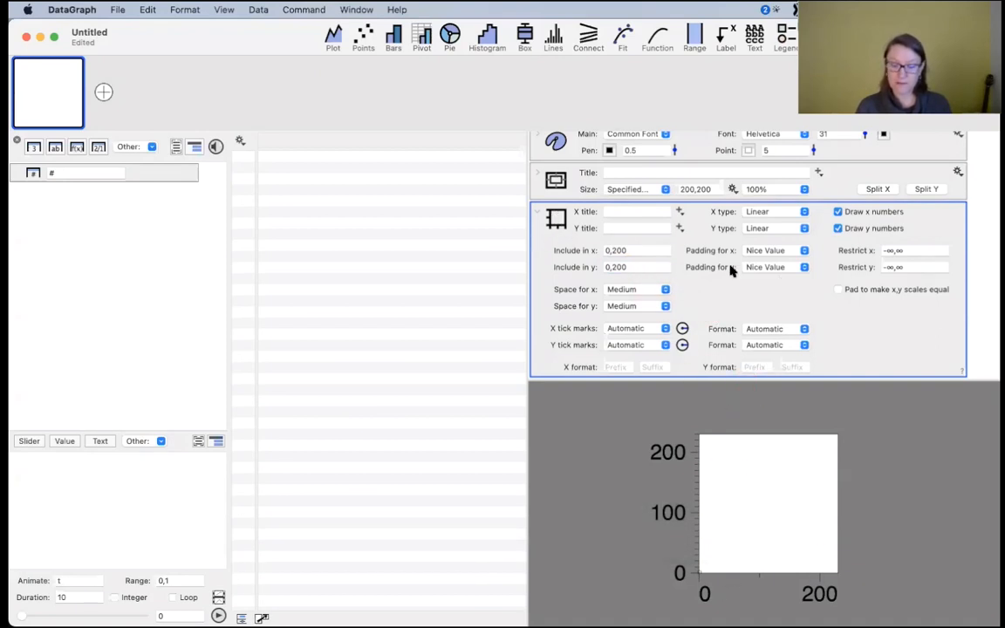
- Copy the range 0,200 into Restrict x and Restrict y, and collapse the axis settings
click(563, 252)
key(super+c)
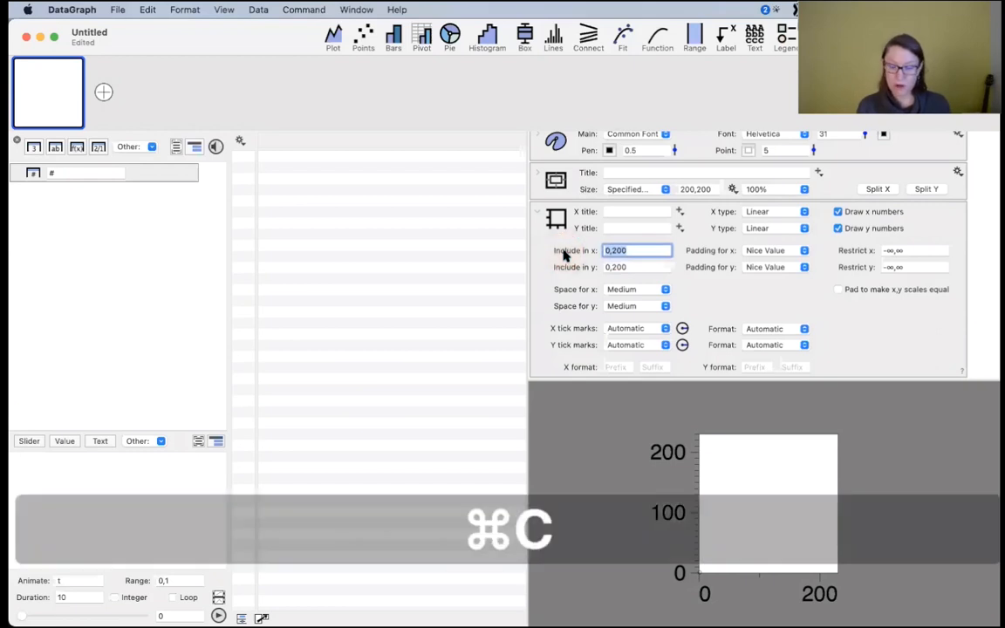
click(915, 250)
key(super+v)
click(892, 267)
key(super+v)
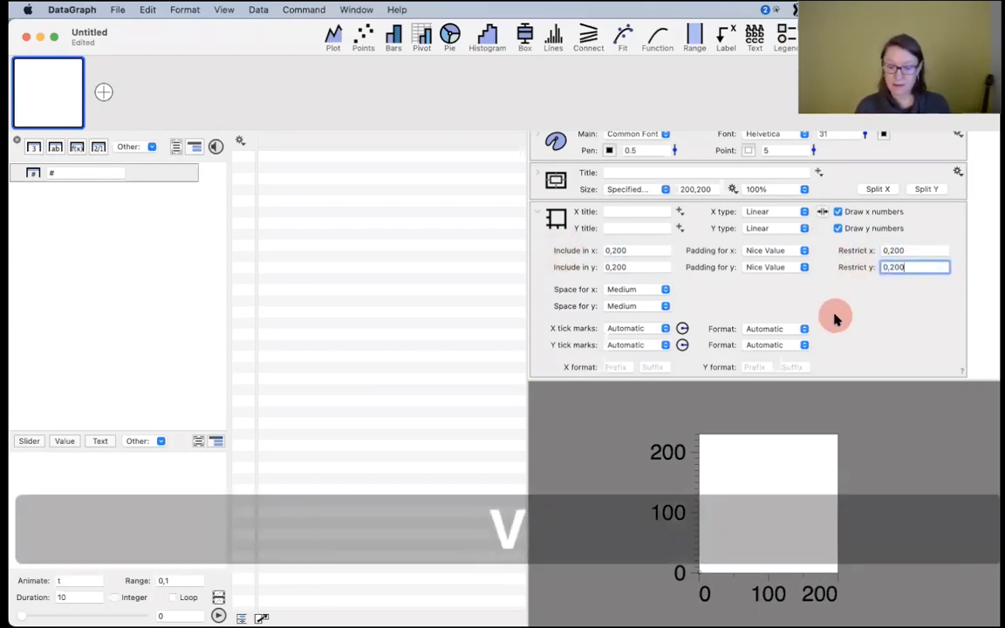
click(886, 370)
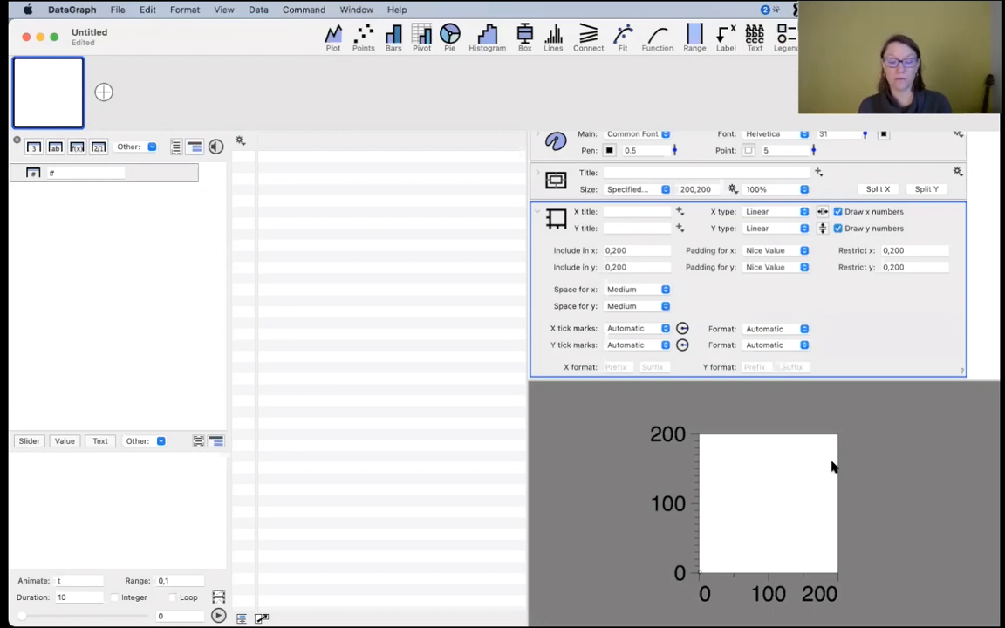
click(542, 218)
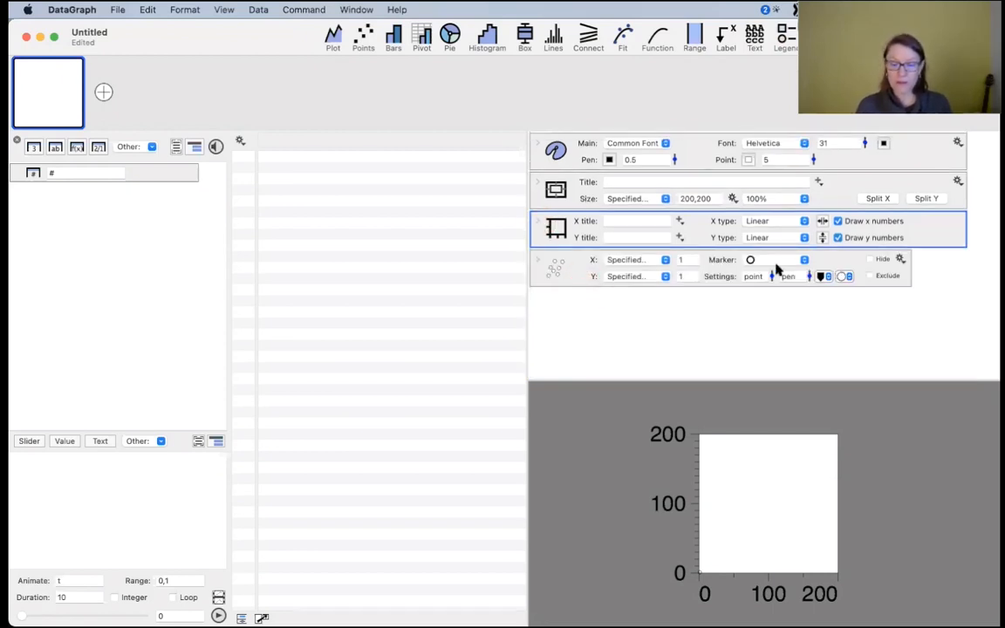
- Set the points command's marker size to 20 and place the circle at X 100, Y 100
drag(771, 277, 770, 253)
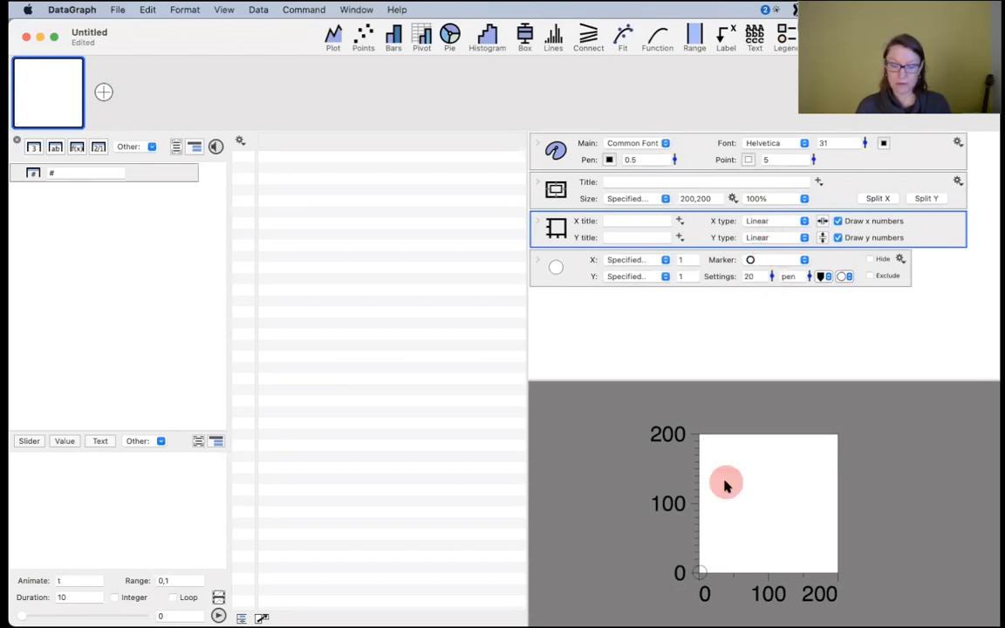
click(646, 260)
text(100)
click(685, 276)
text(100)
key(Return)
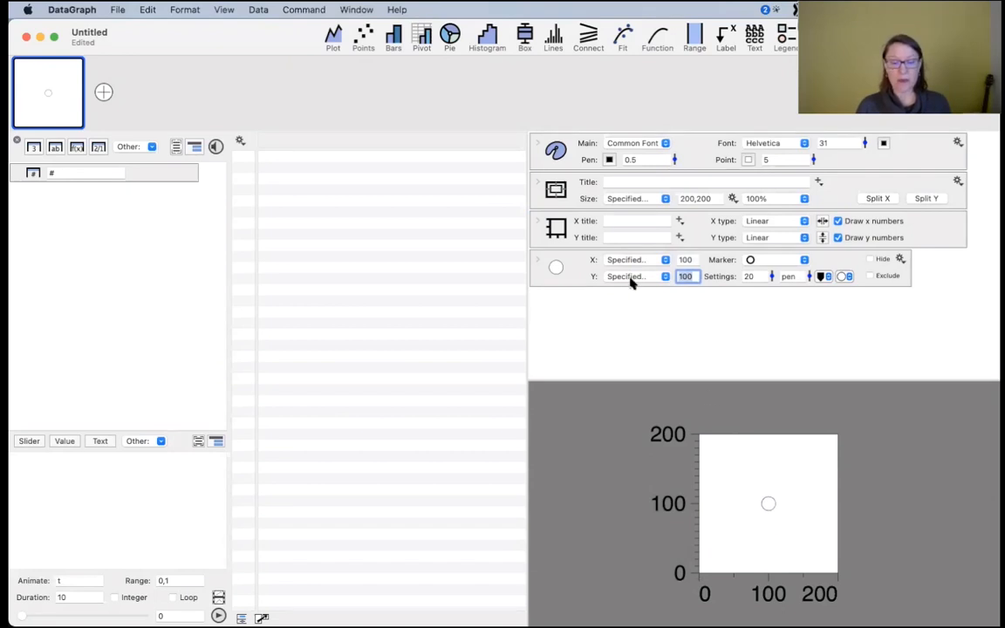
click(689, 298)
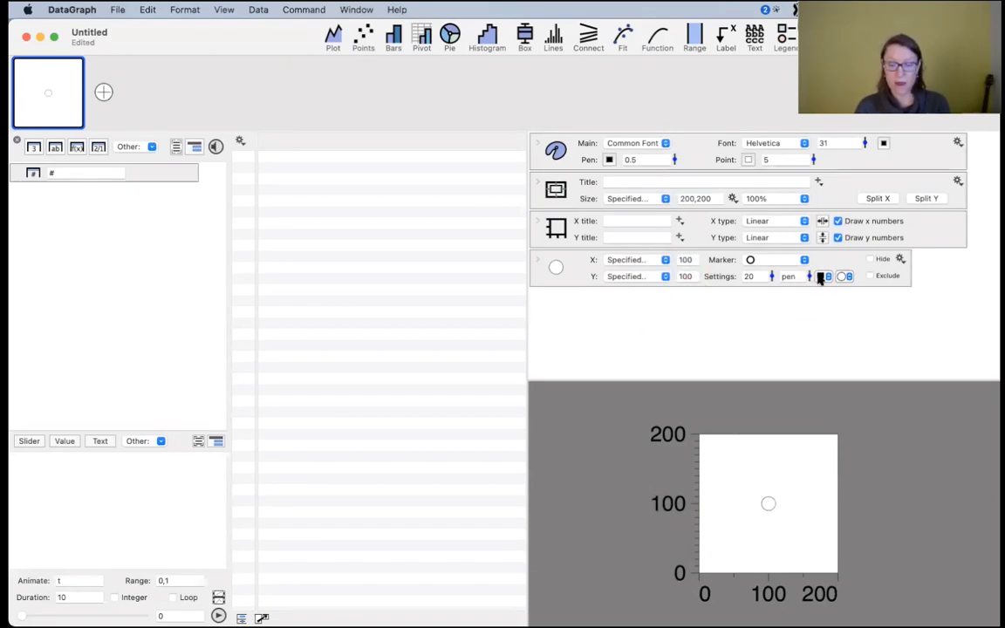
- Raise the default point size to 26, and give the circle a marker size of 40 and a Line Color 1 fill
mouse_move(813, 162)
mouse_down()
mouse_move(810, 130)
mouse_move(813, 173)
mouse_up()
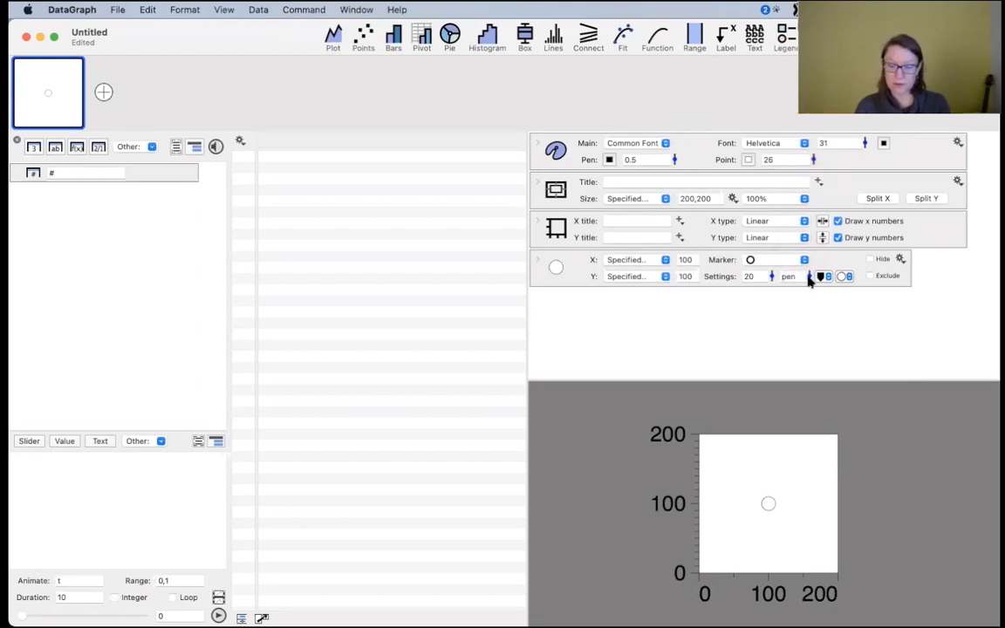
drag(773, 276, 764, 249)
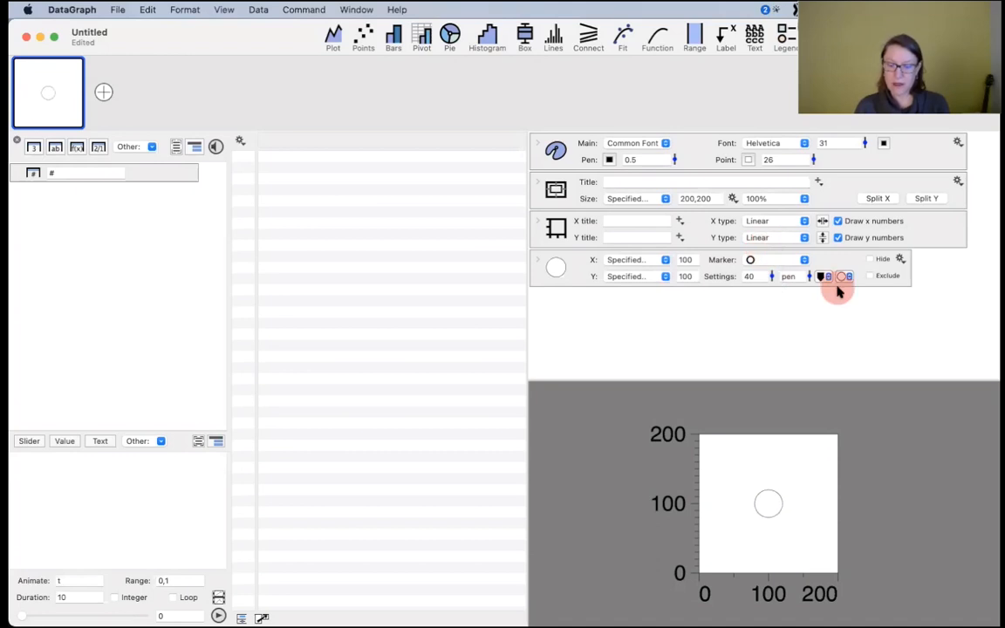
click(844, 277)
click(848, 319)
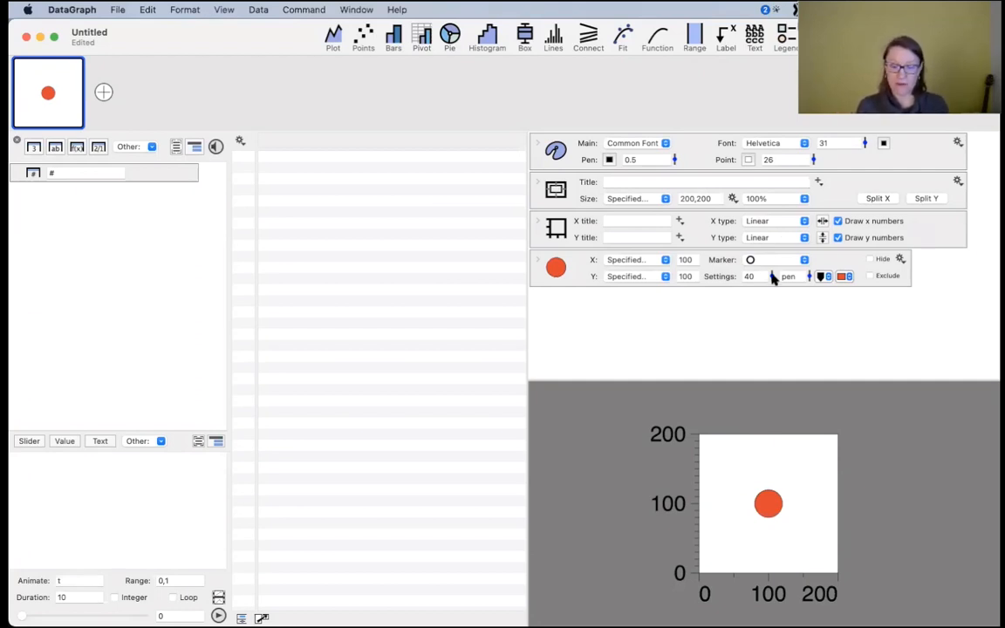
- Set the red circle's marker size to 100
mouse_move(771, 278)
mouse_down()
mouse_move(769, 232)
mouse_move(774, 276)
mouse_up()
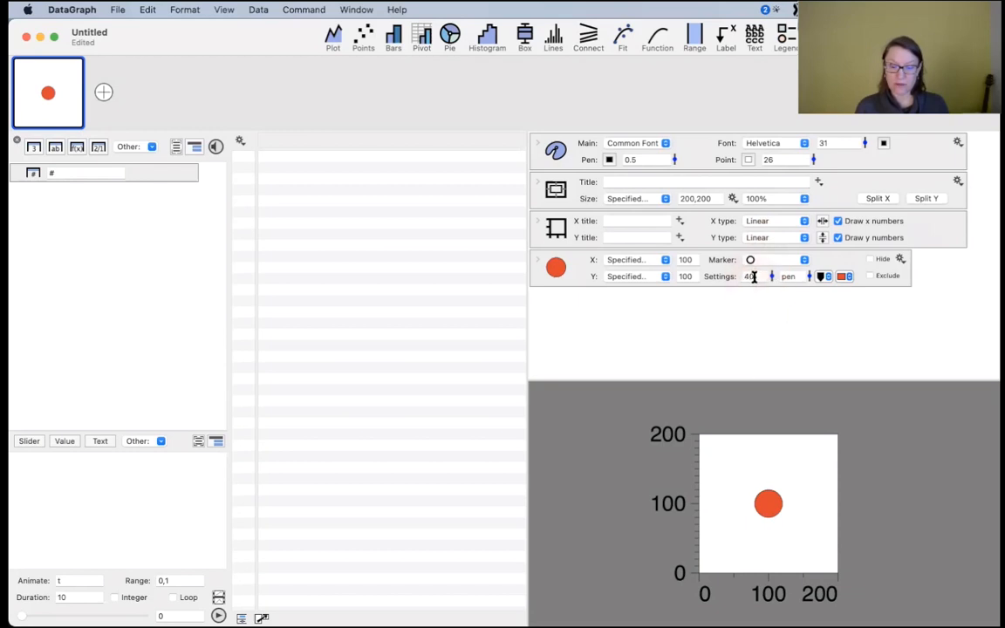
click(761, 276)
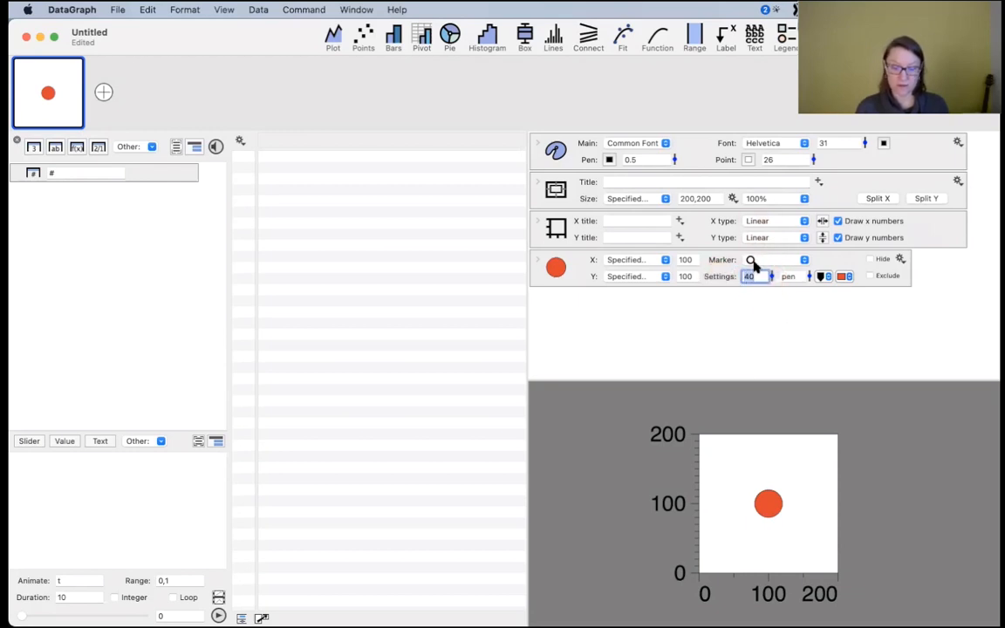
click(771, 278)
double_click(756, 276)
text(100)
key(Return)
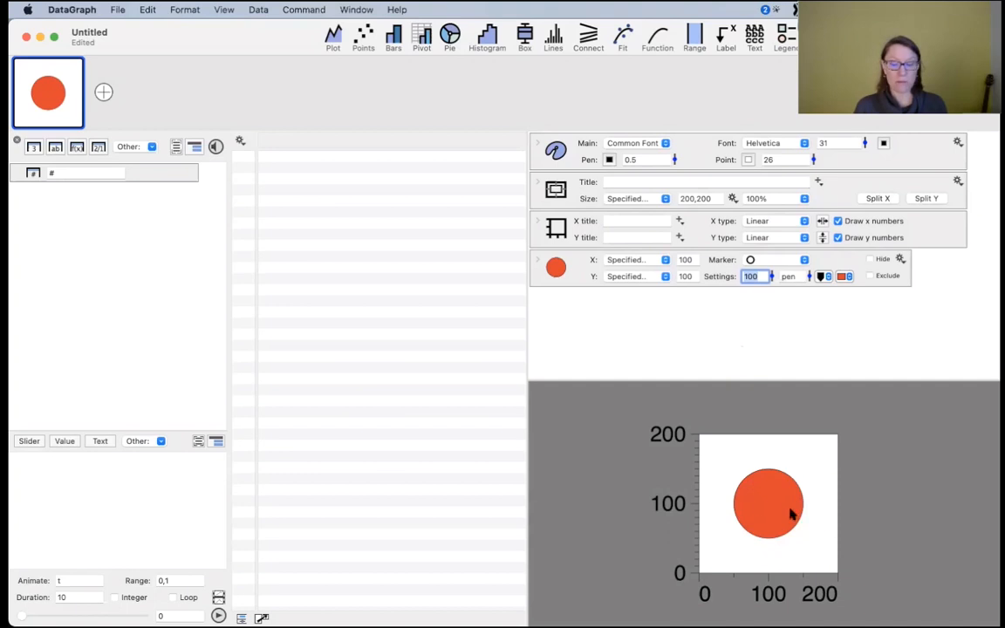
- Show the canvas at Actual zoom and enlarge the drawing area while keeping all the command settings in view
click(774, 198)
click(774, 187)
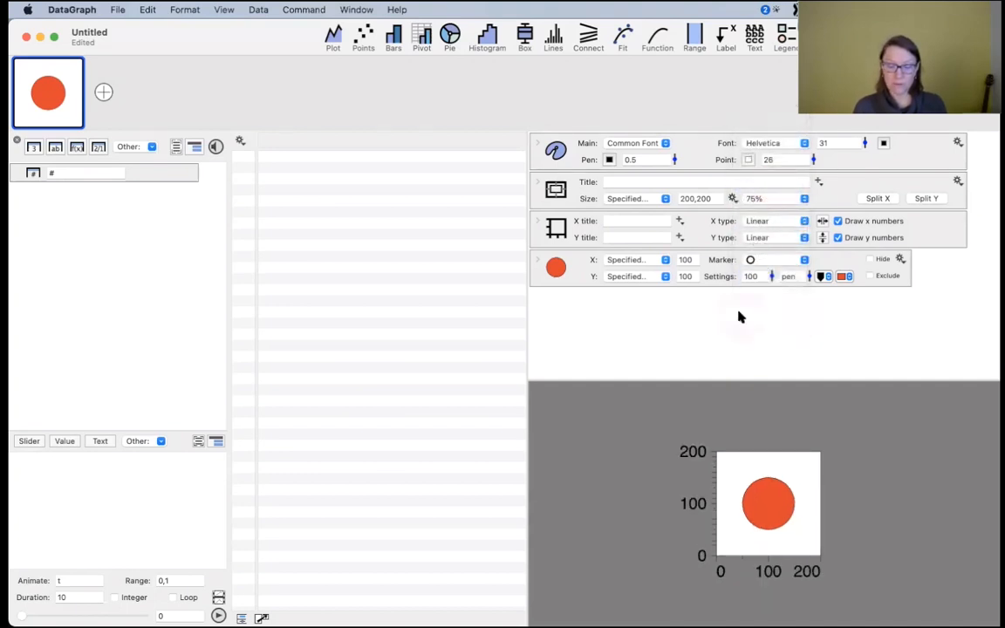
click(779, 200)
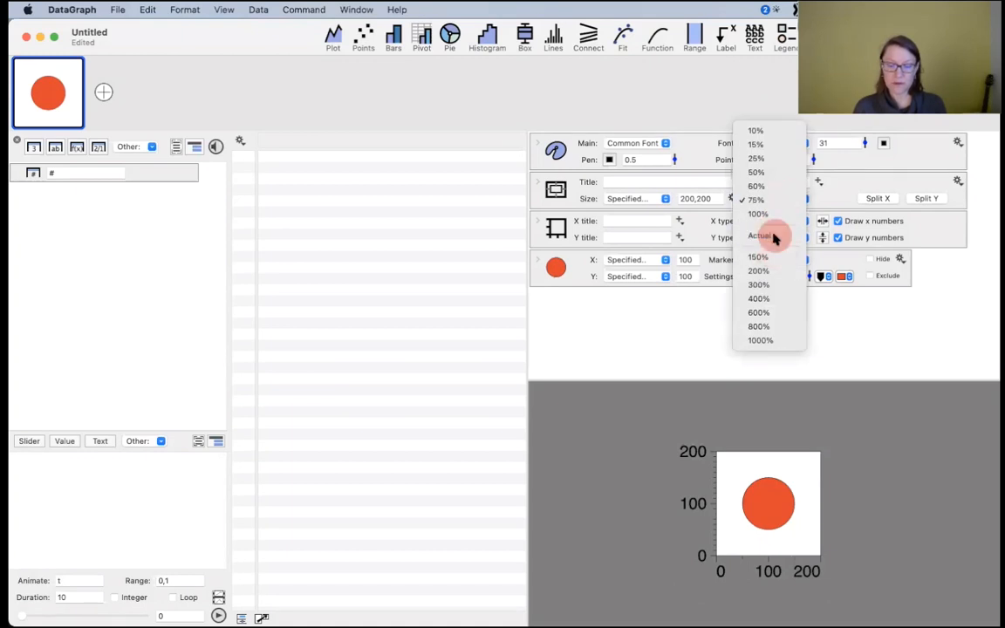
click(773, 234)
drag(723, 380, 723, 239)
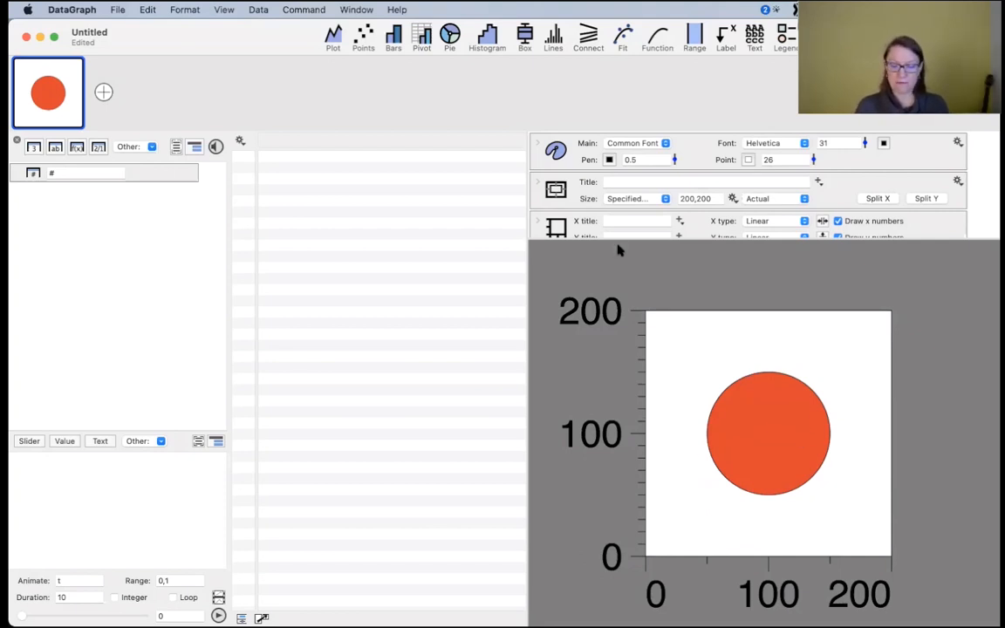
drag(617, 239, 657, 337)
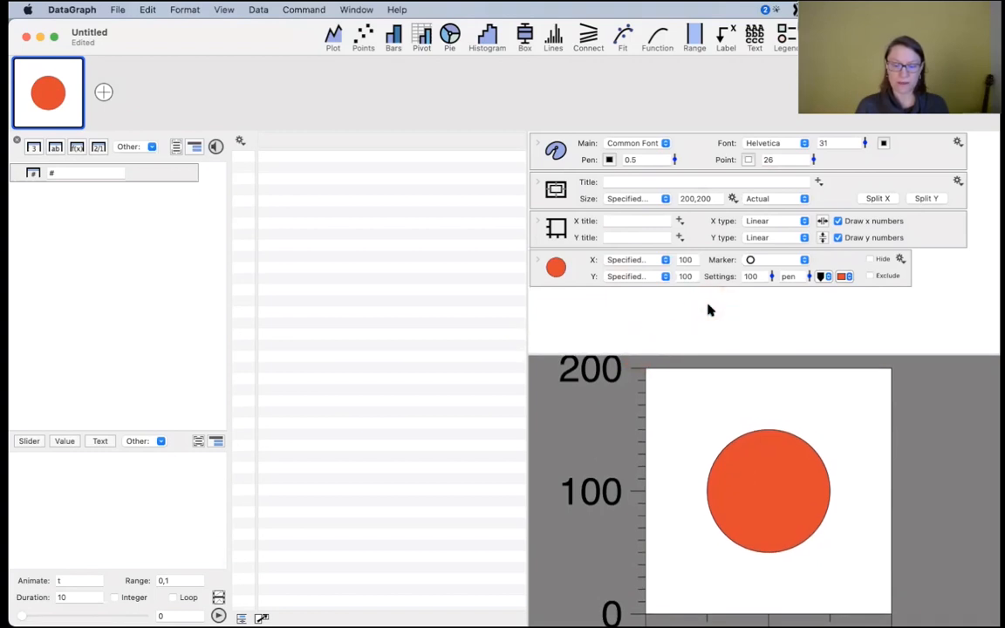
drag(708, 355, 702, 310)
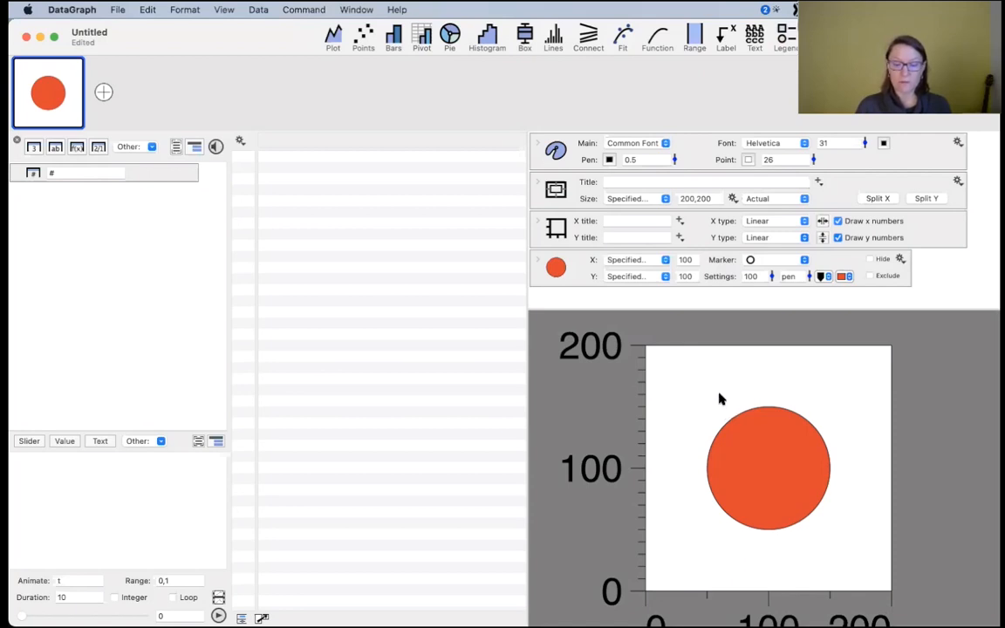
- Try a text object above the circle at offset 21,-2, and delete it
click(754, 35)
drag(679, 386, 705, 384)
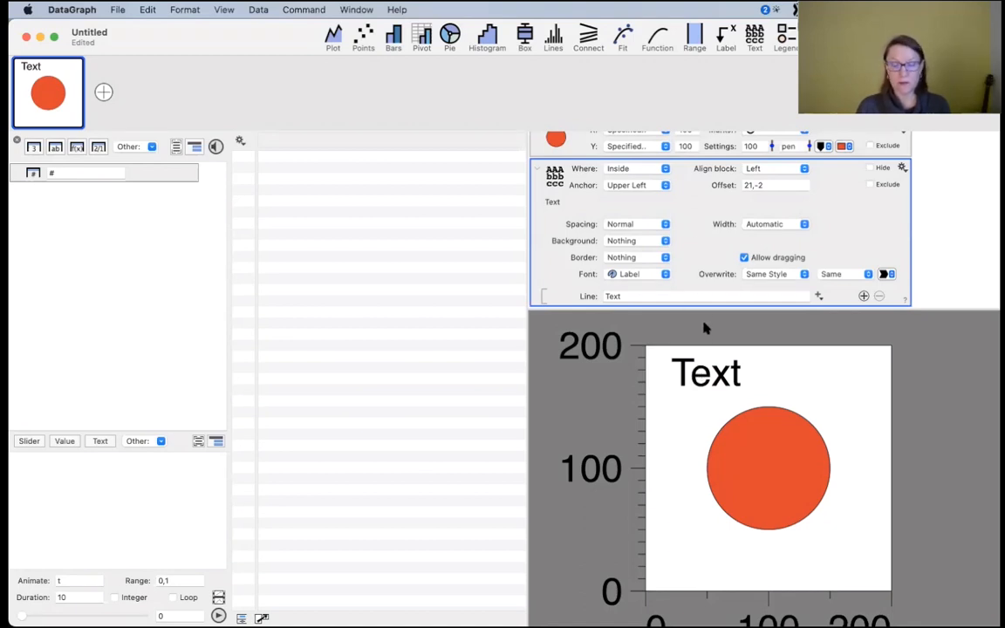
click(694, 380)
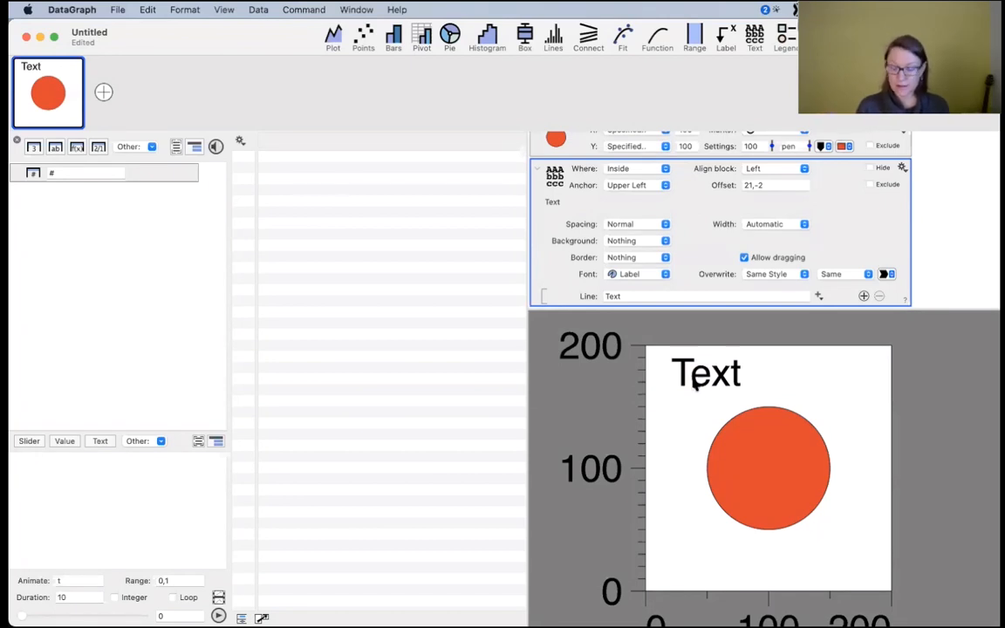
key(BackSpace)
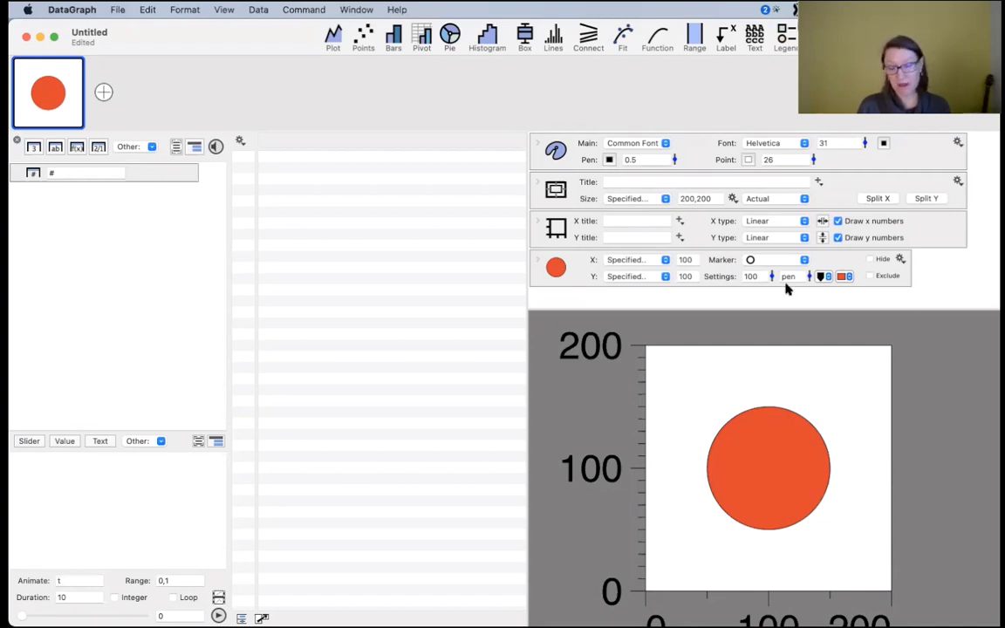
- Set the main pen width to 4 and turn off drawing of the x and y axis numbers
drag(675, 160, 674, 139)
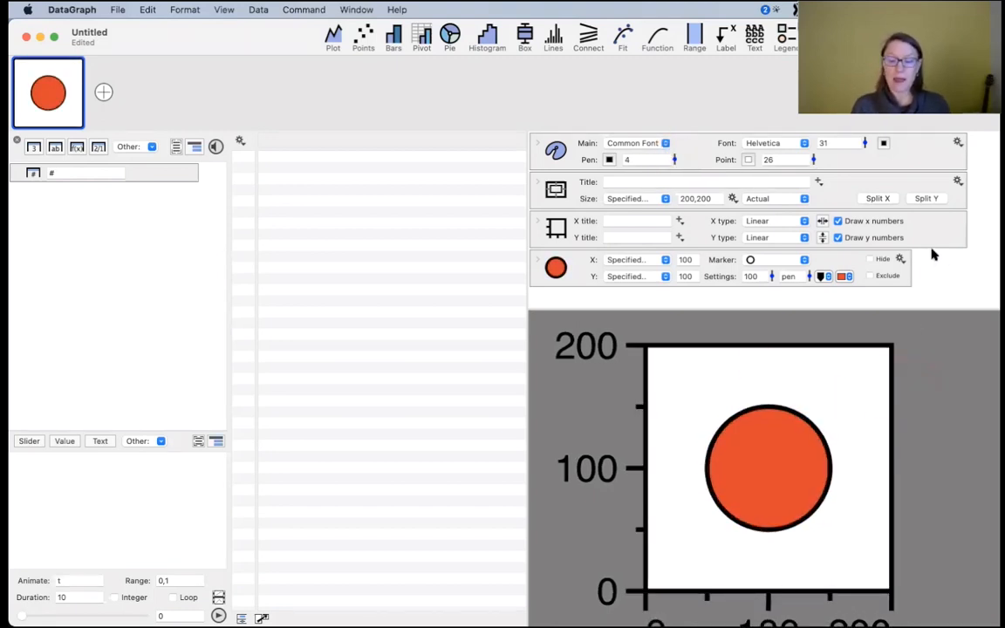
click(846, 223)
click(838, 237)
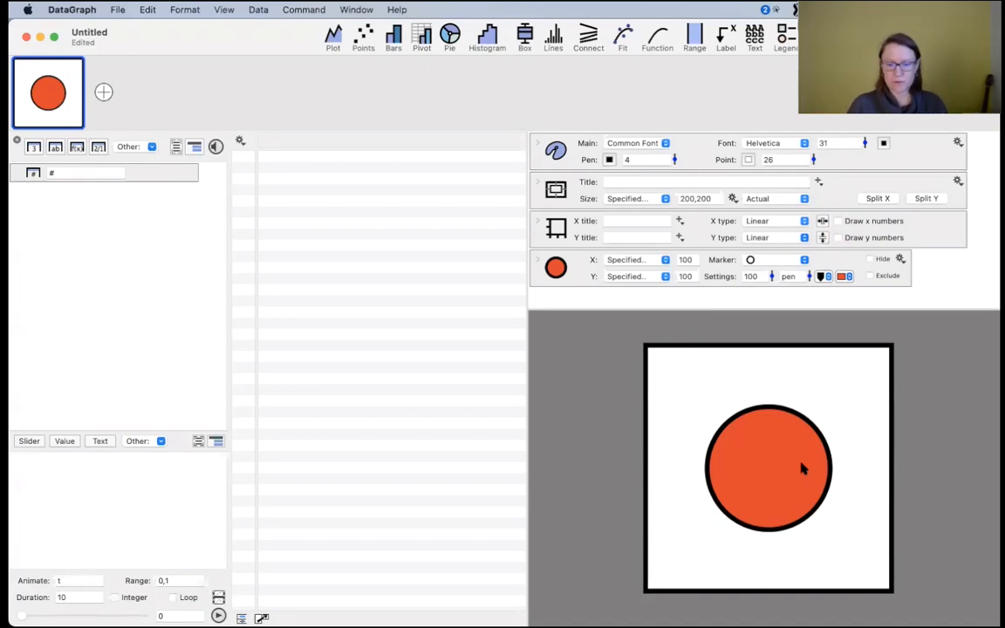
- Change the circle's fill to Line Color 3 and check the color definitions in the style settings
click(844, 275)
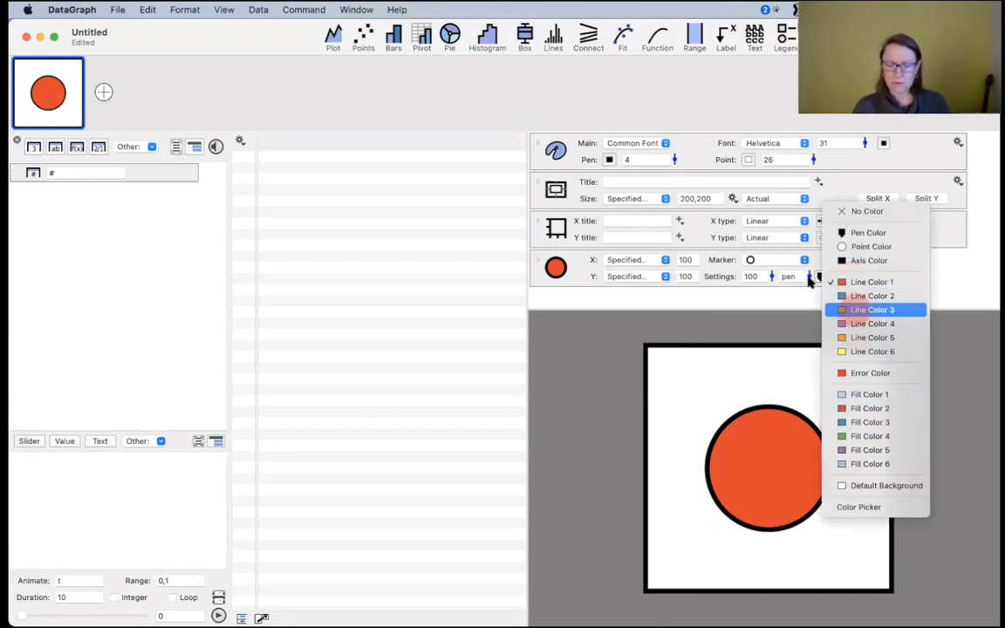
click(873, 309)
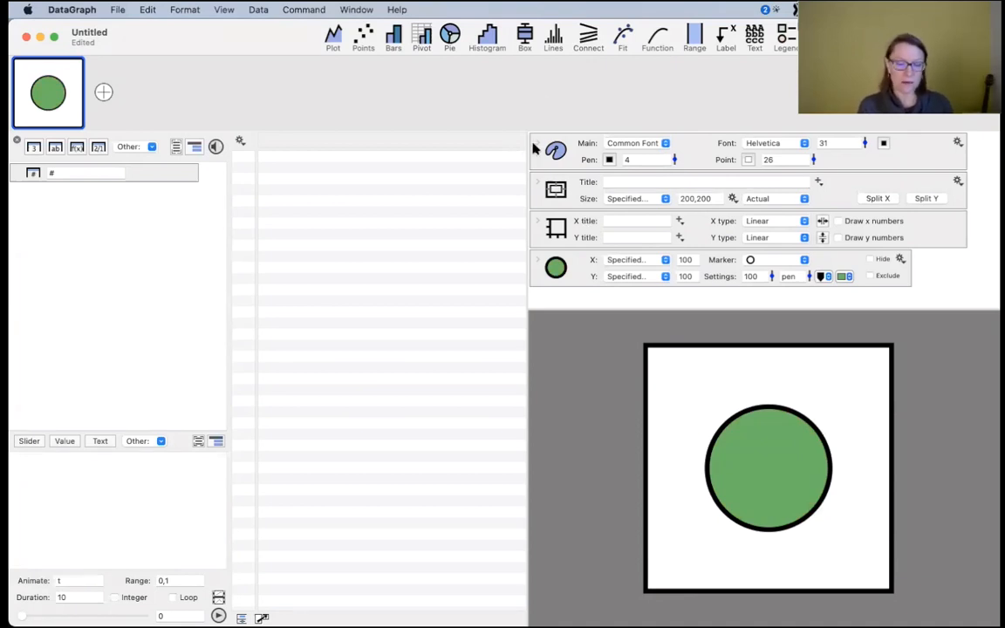
click(536, 144)
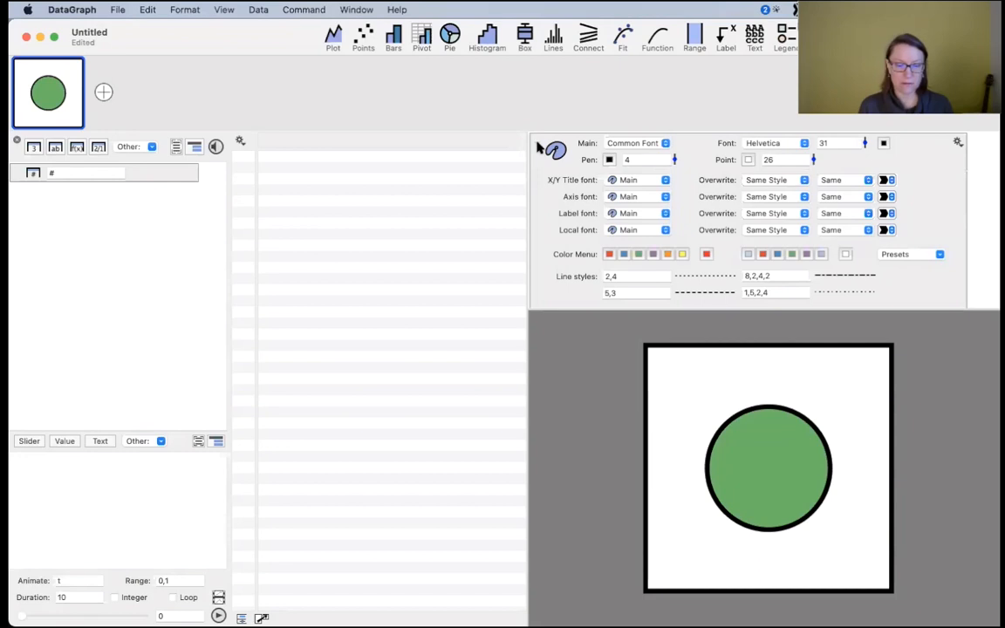
click(537, 143)
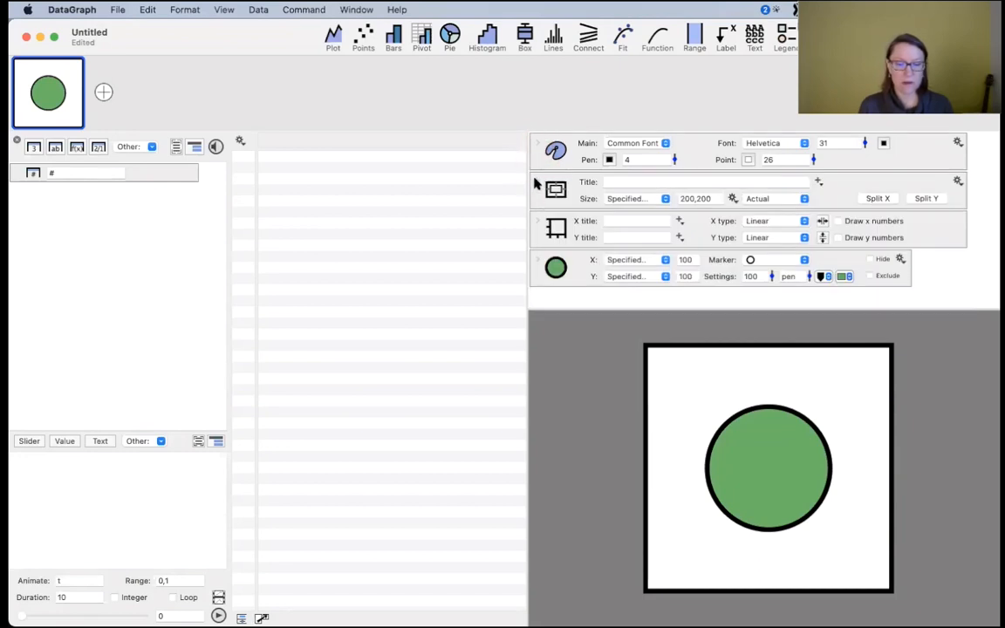
- Expand the canvas settings and give the canvas background a solid green color
click(537, 181)
scroll(571, 253, down, 2)
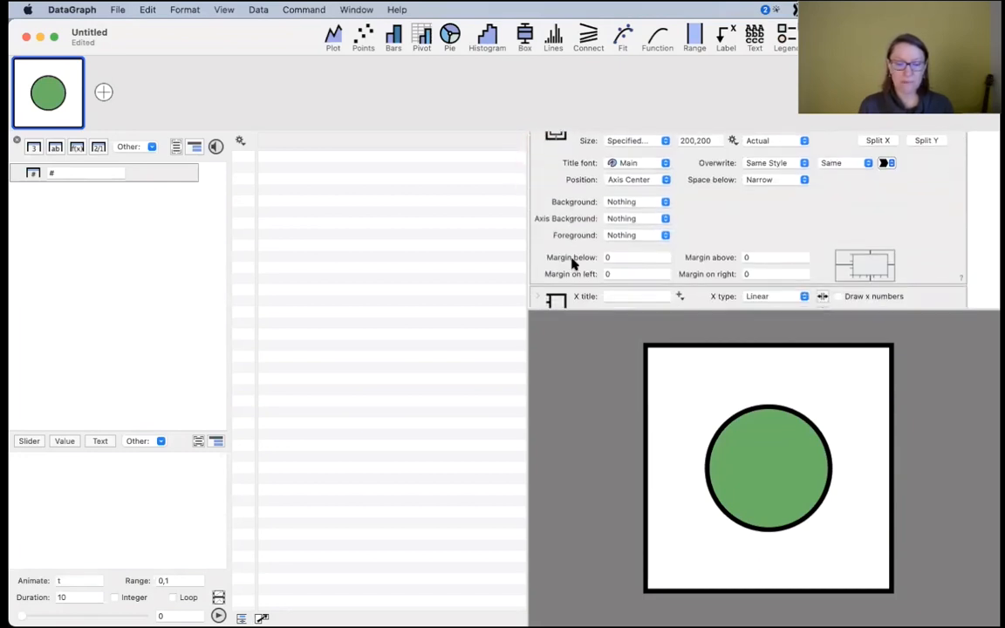
scroll(573, 216, up, 2)
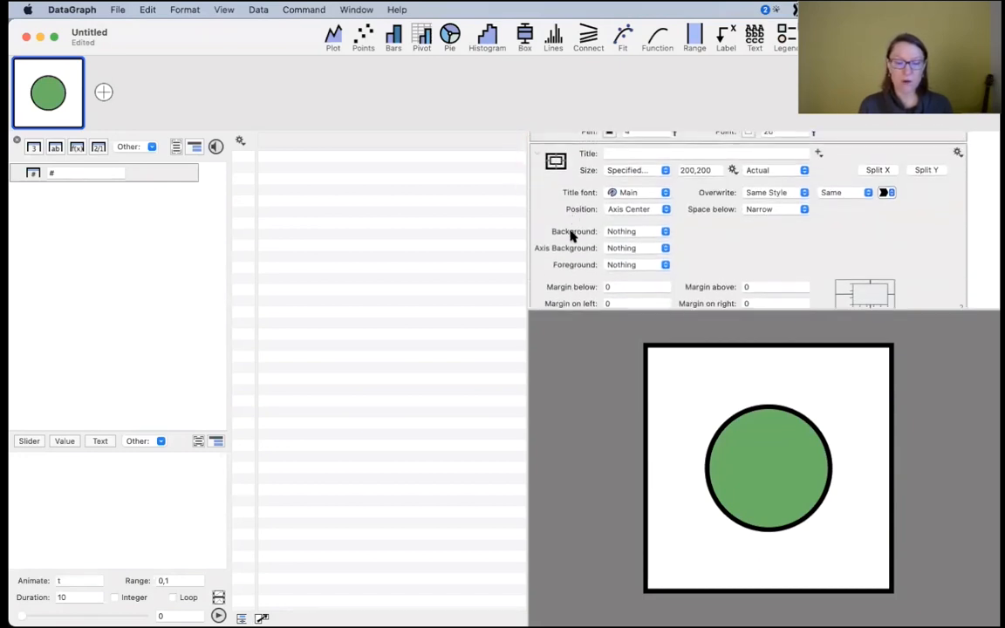
click(626, 233)
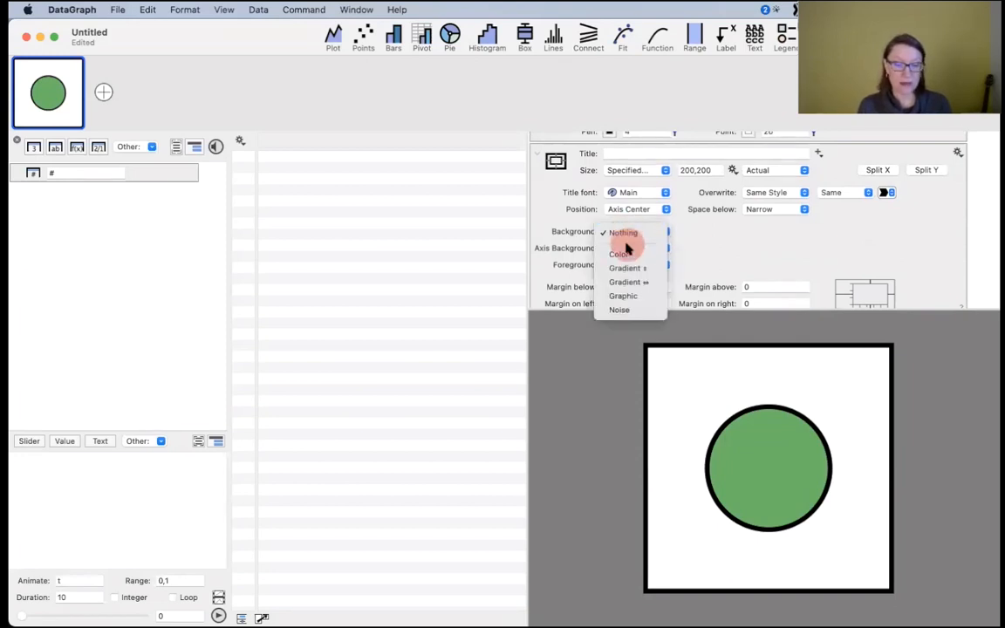
click(619, 253)
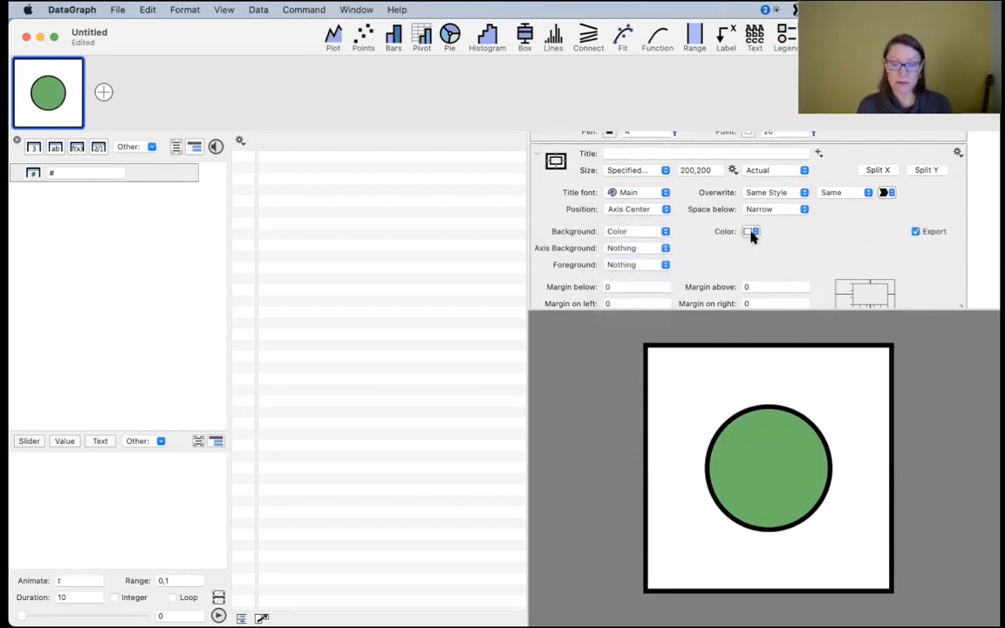
click(751, 232)
click(683, 229)
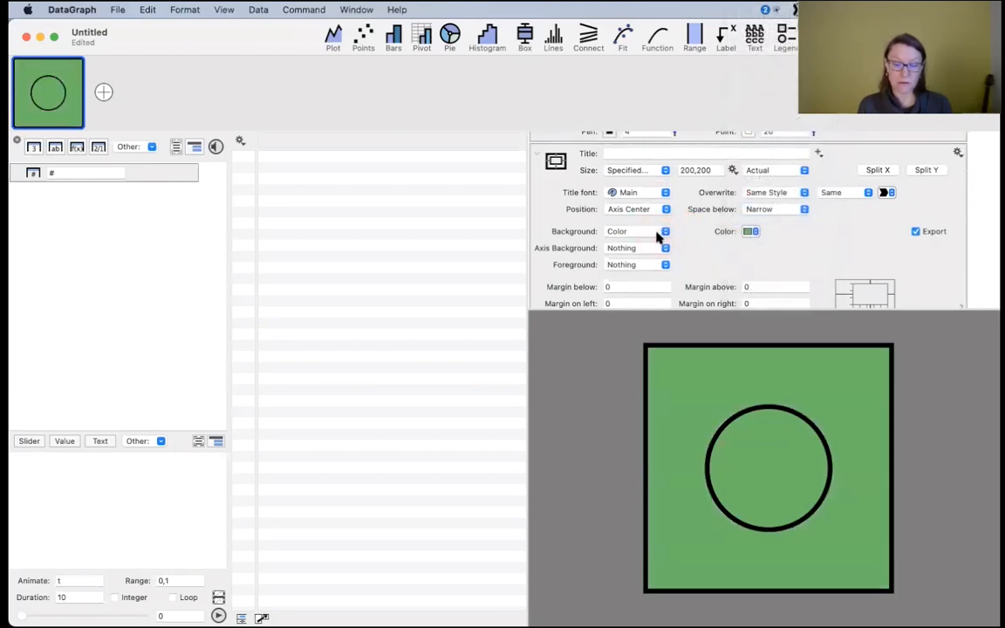
- Switch the canvas background to a vertical gradient using the blue color ramp
click(657, 232)
click(651, 248)
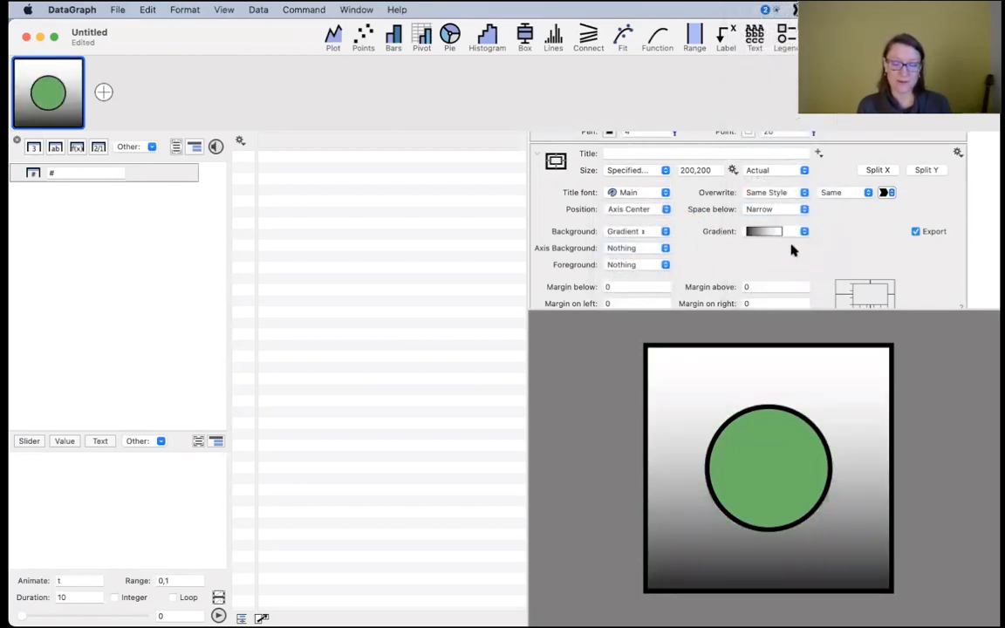
click(787, 232)
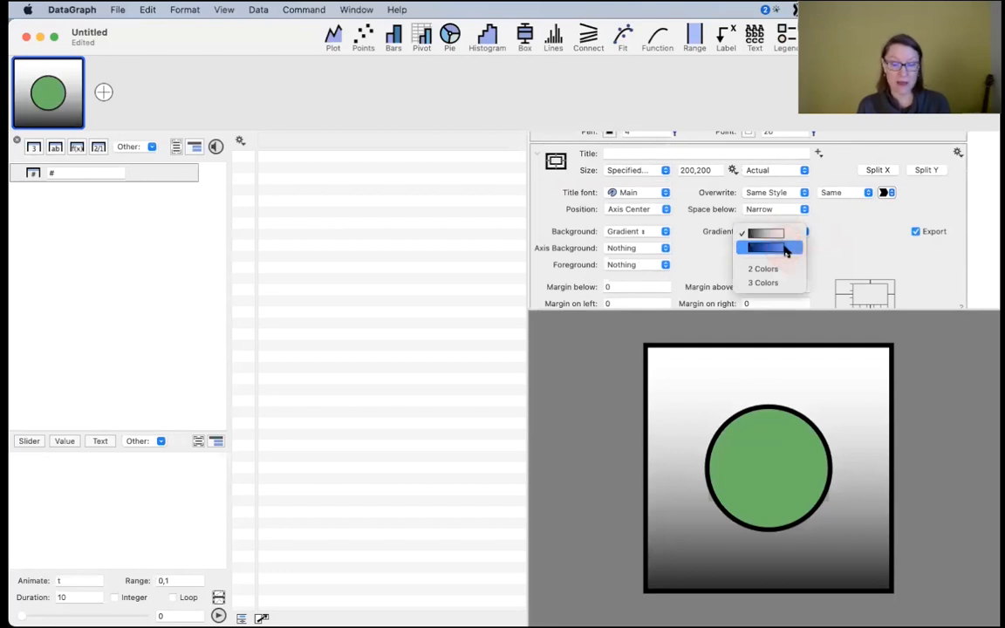
click(785, 247)
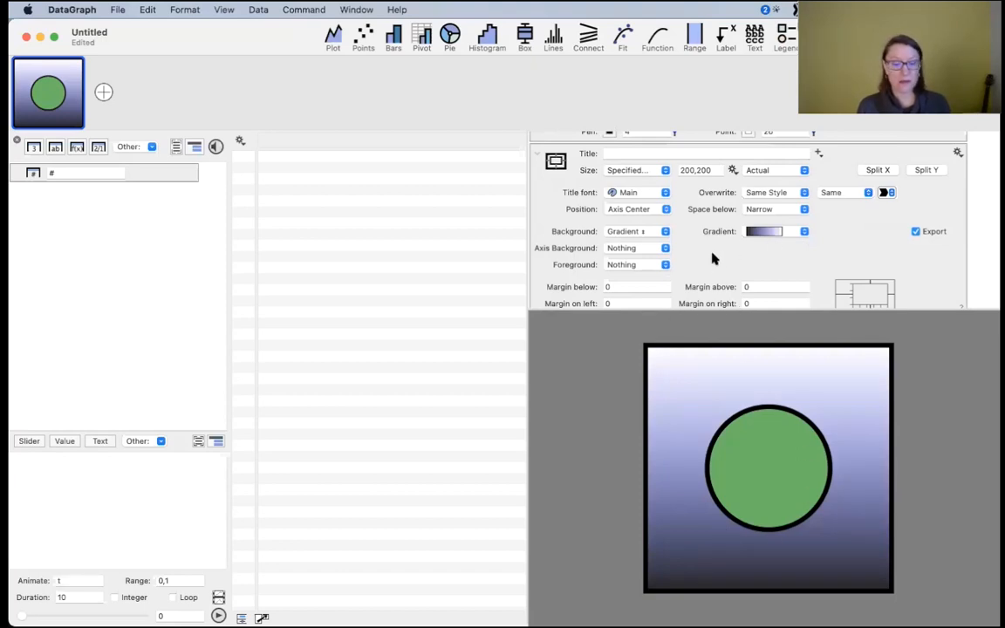
- Collapse the canvas settings, duplicate the circle, and set the copy's Y position to 80
click(556, 162)
click(583, 265)
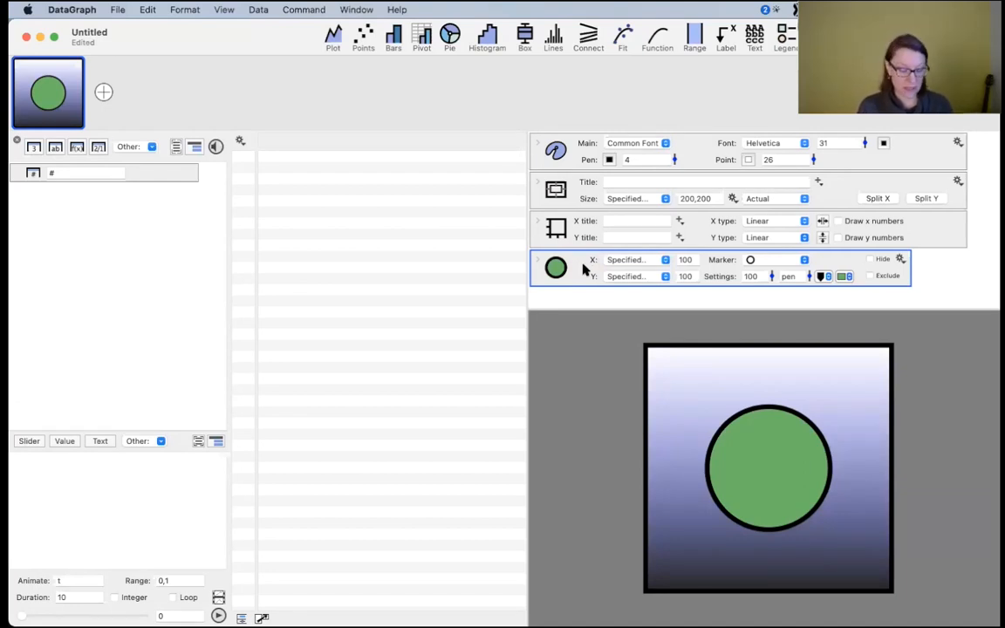
drag(578, 270, 579, 287)
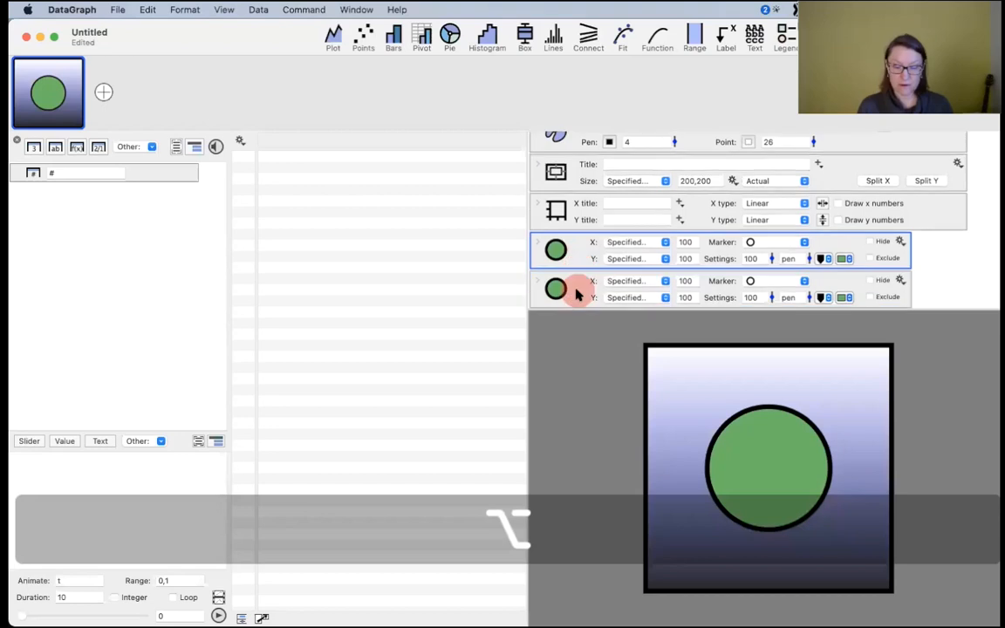
drag(693, 280, 656, 283)
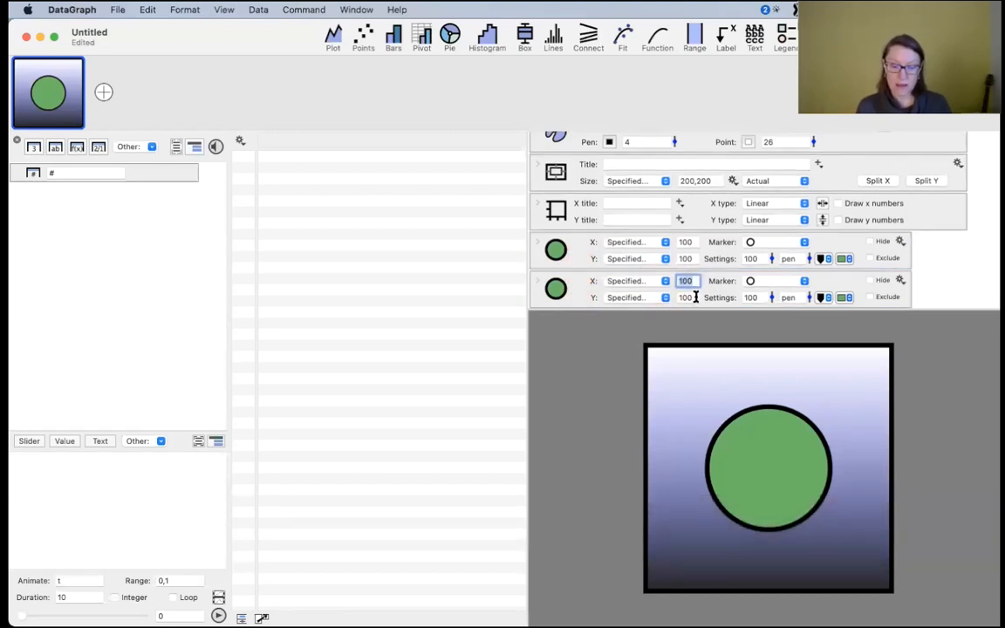
click(686, 297)
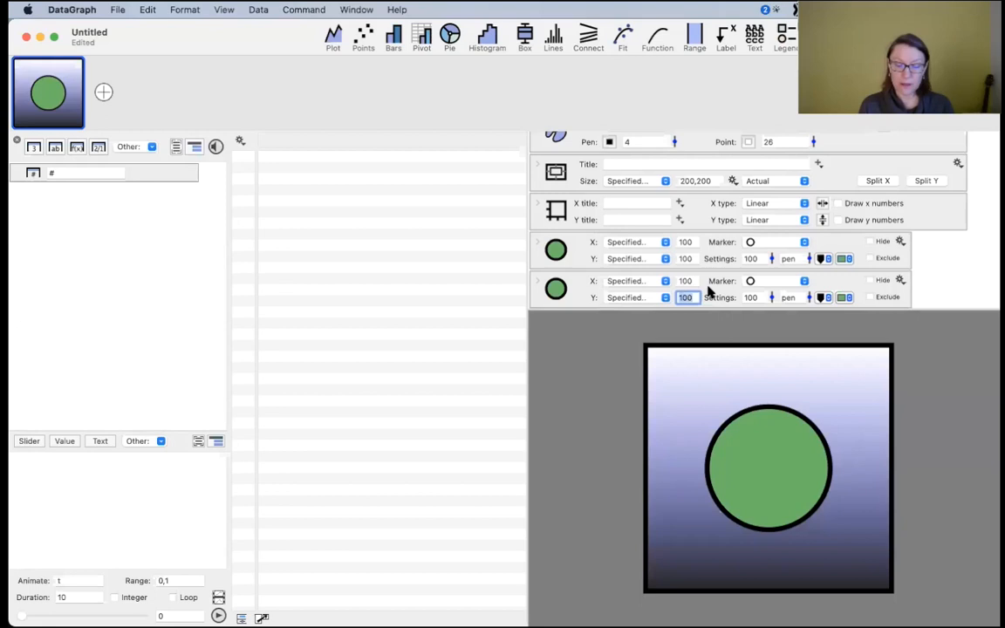
text(80)
key(Return)
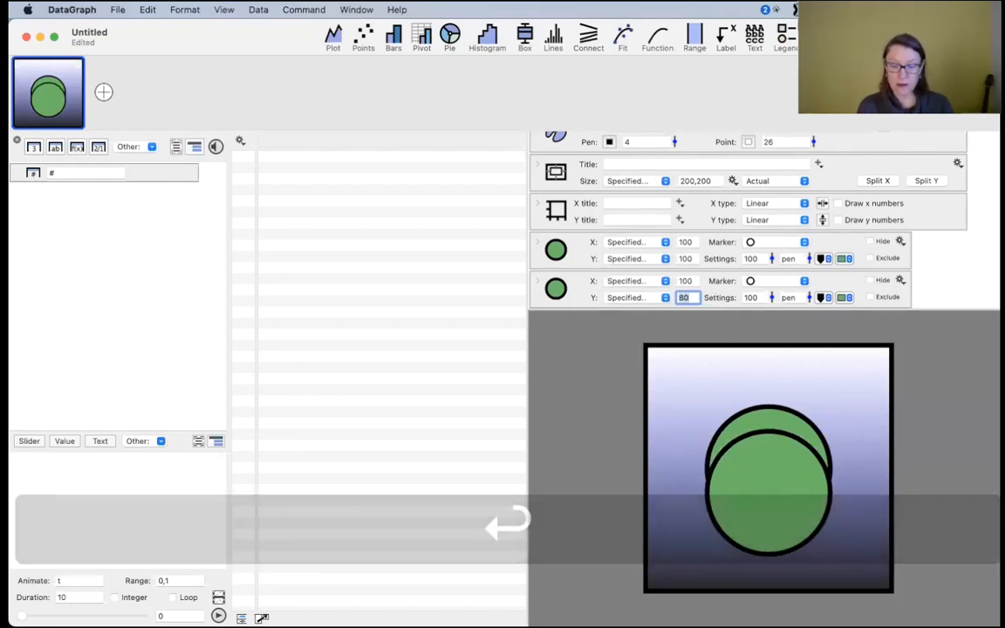
- Duplicate the second circle and set the new copy's Y position to 60
click(579, 289)
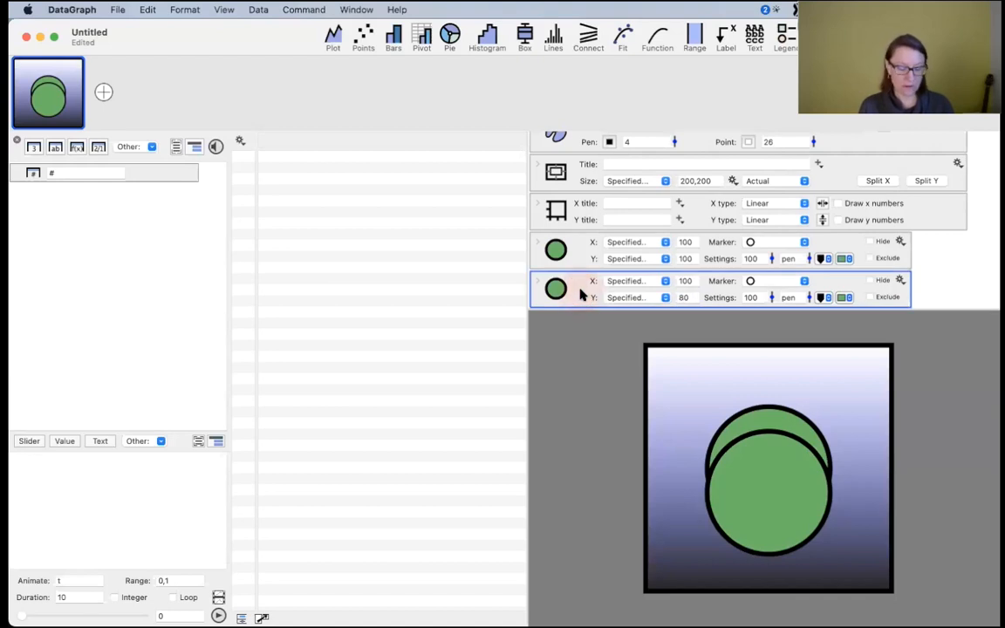
drag(581, 301, 582, 304)
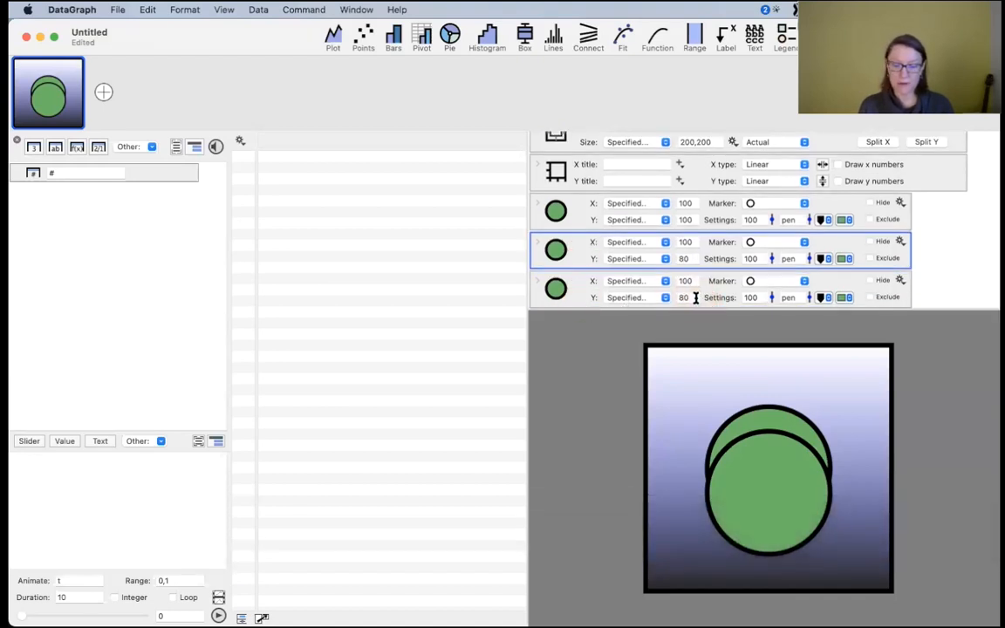
drag(696, 297, 636, 300)
text(60)
key(Return)
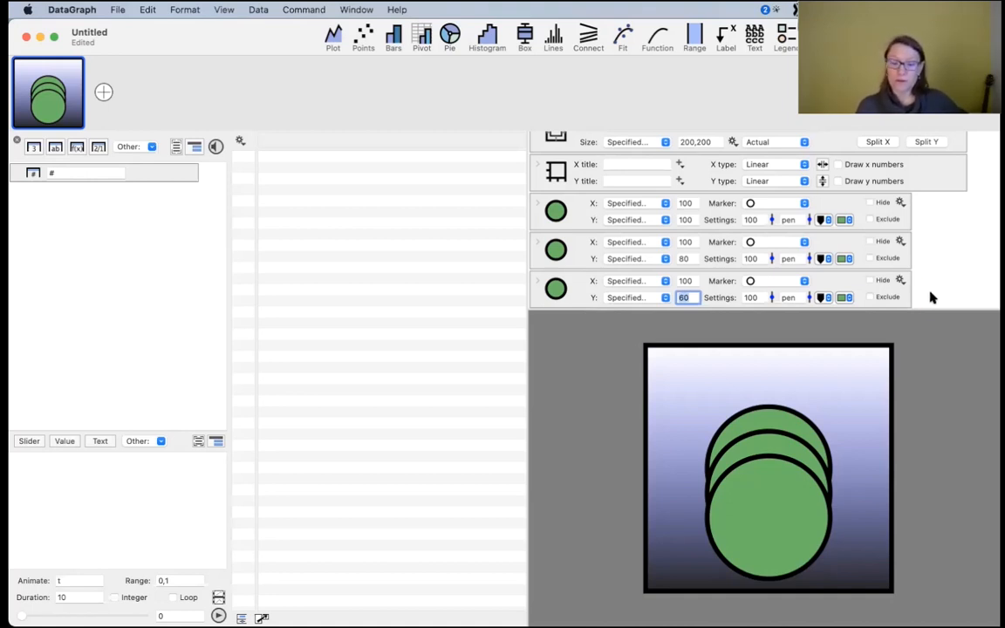
- Select all three circle commands and put them into one group
drag(931, 294, 886, 220)
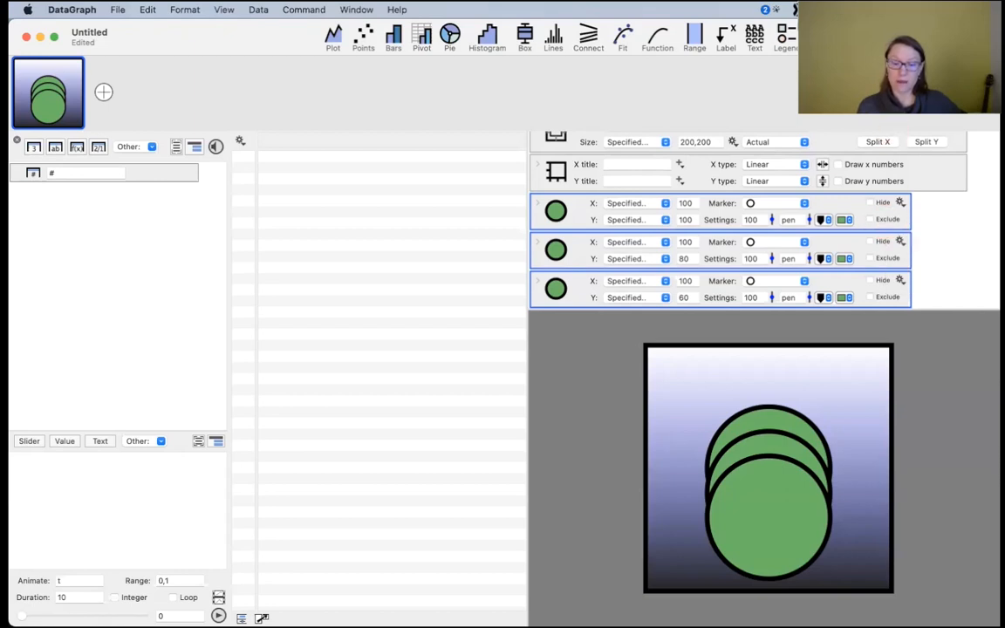
key(super+g)
click(953, 225)
scroll(754, 193, up, 3)
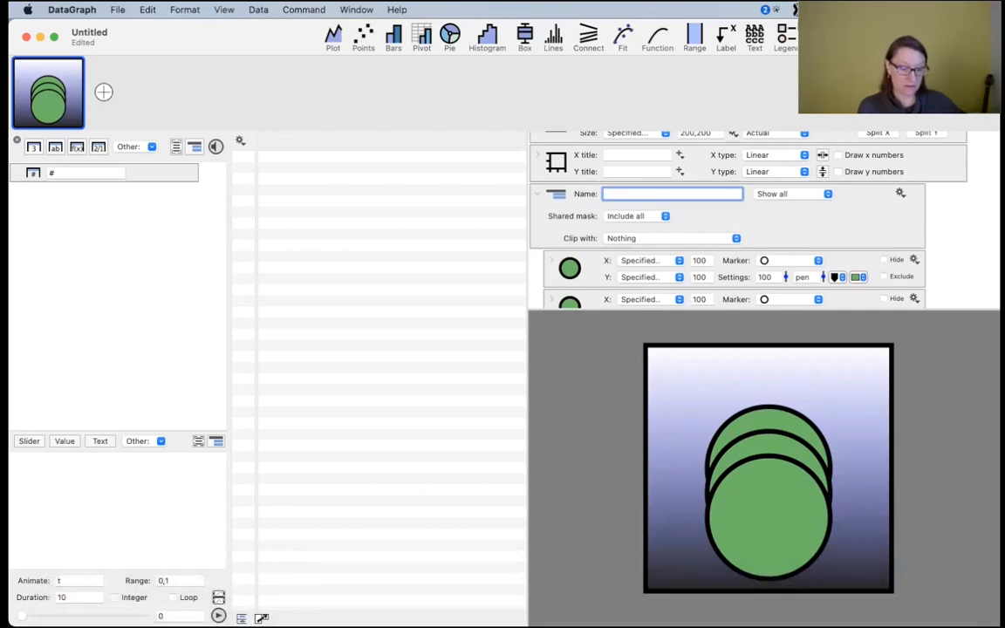
- Swap the command list with the data table, hiding the column list, and check the group's clipping options
click(261, 618)
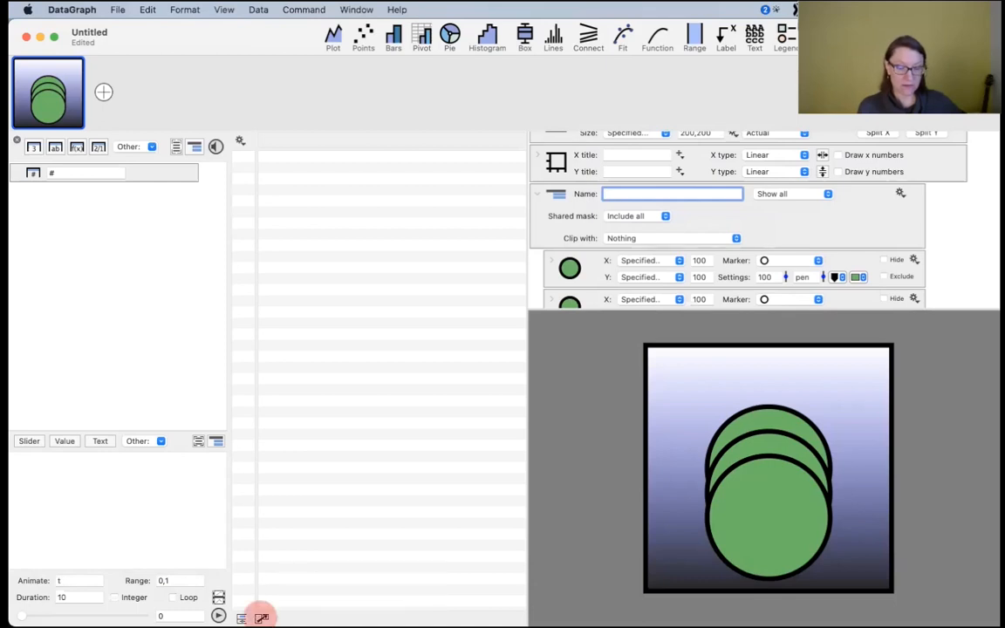
click(17, 139)
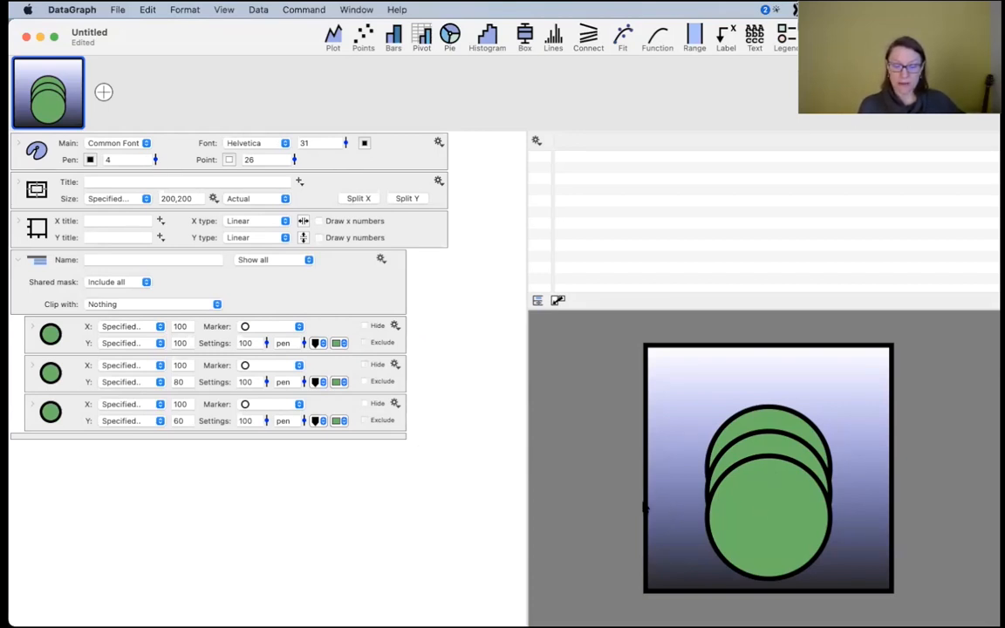
click(54, 267)
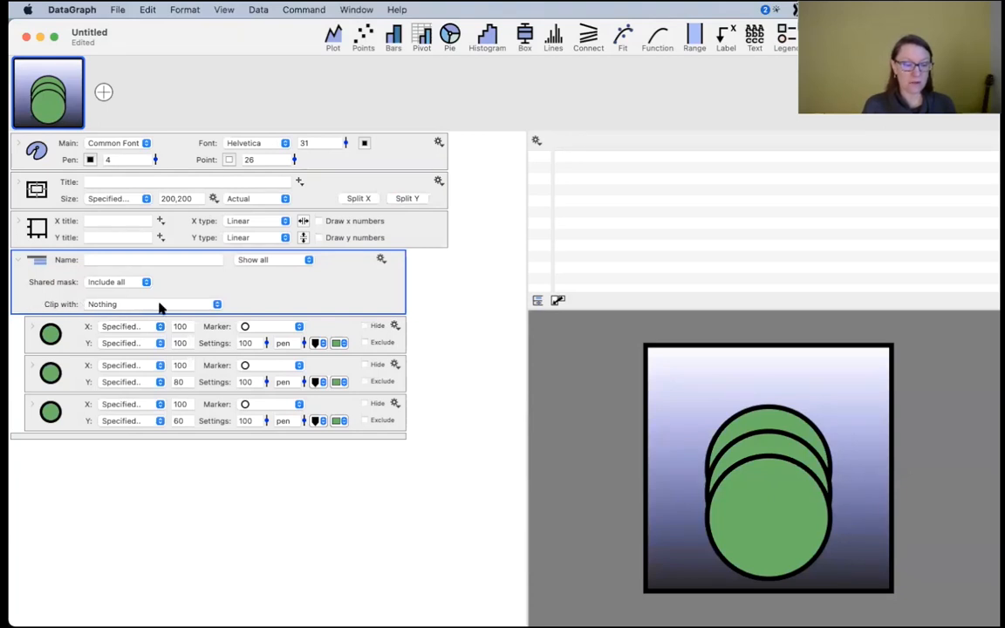
click(159, 307)
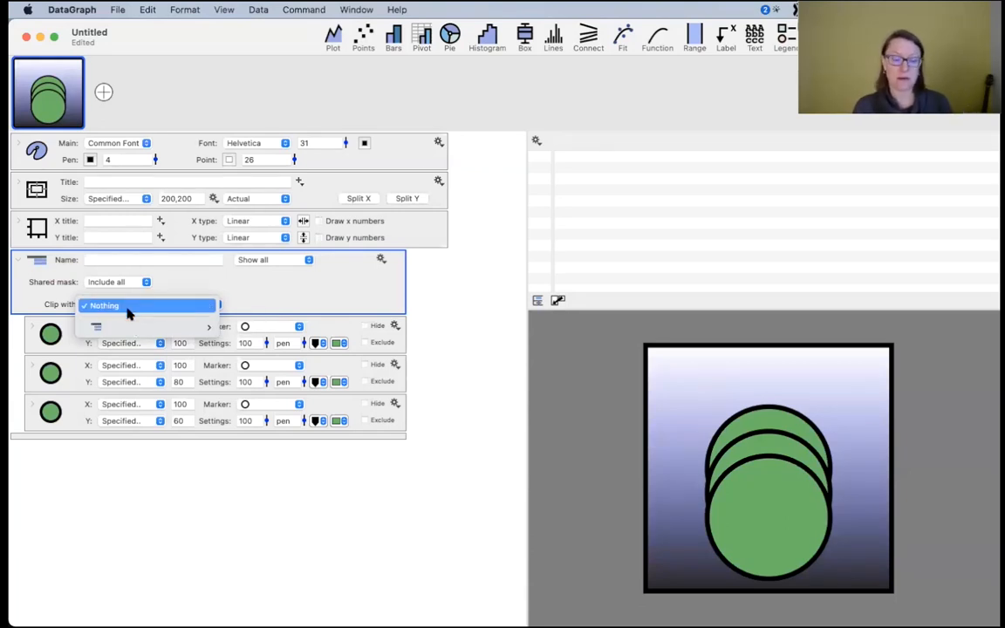
click(155, 446)
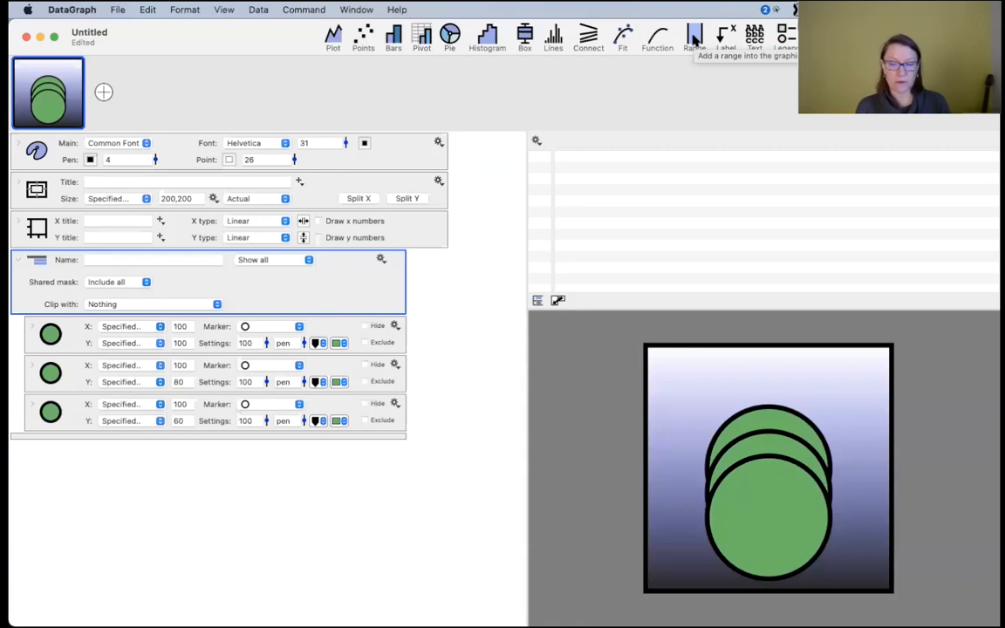
- Add a Range command and move it out of the group, below the circles
click(695, 37)
click(54, 337)
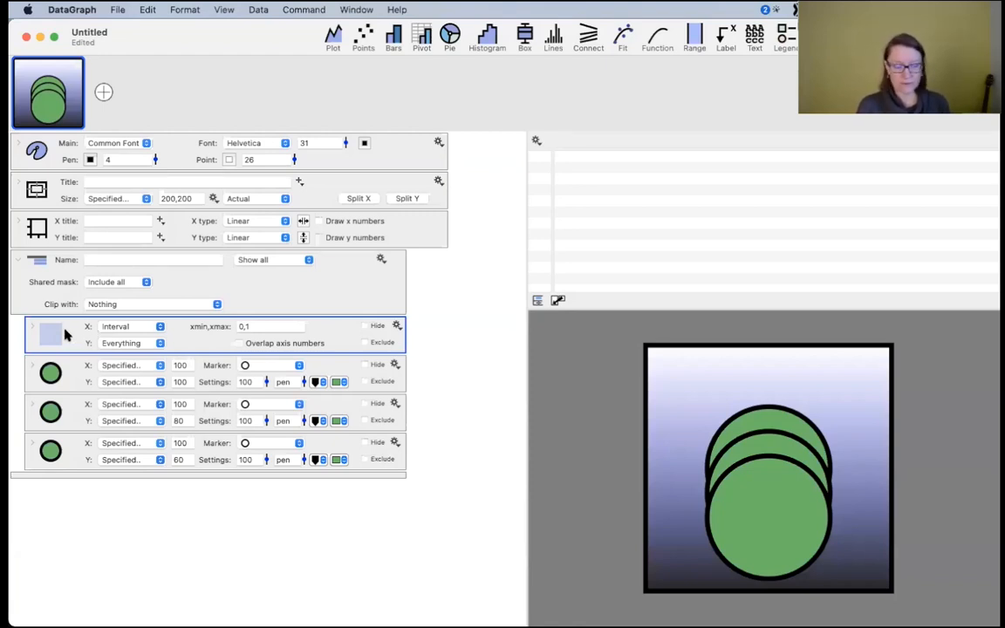
drag(74, 328, 115, 552)
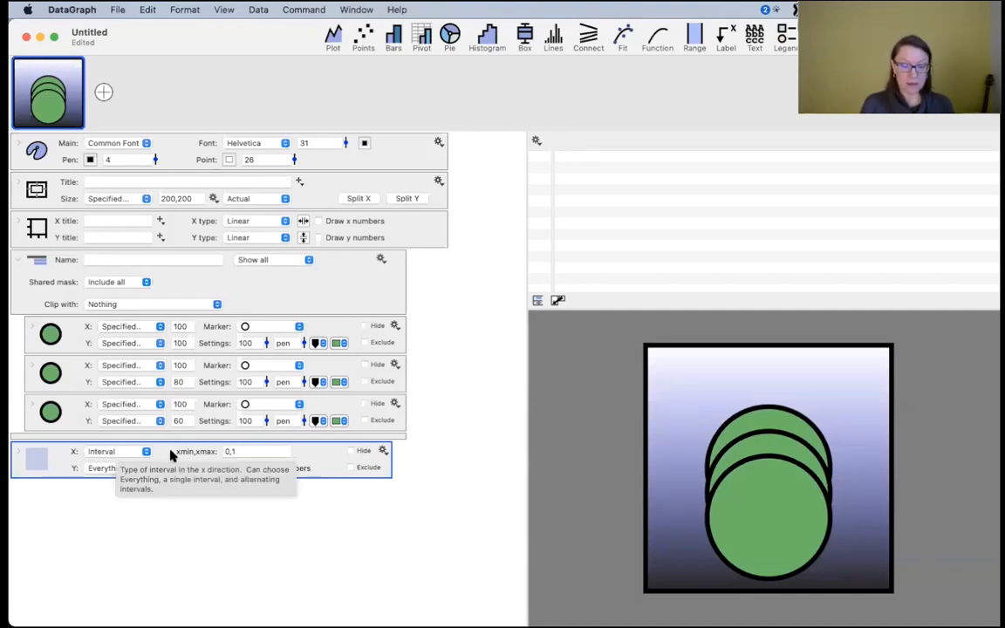
- Turn on drawing of the x and y axis numbers and enlarge the graph area to fit them
click(248, 454)
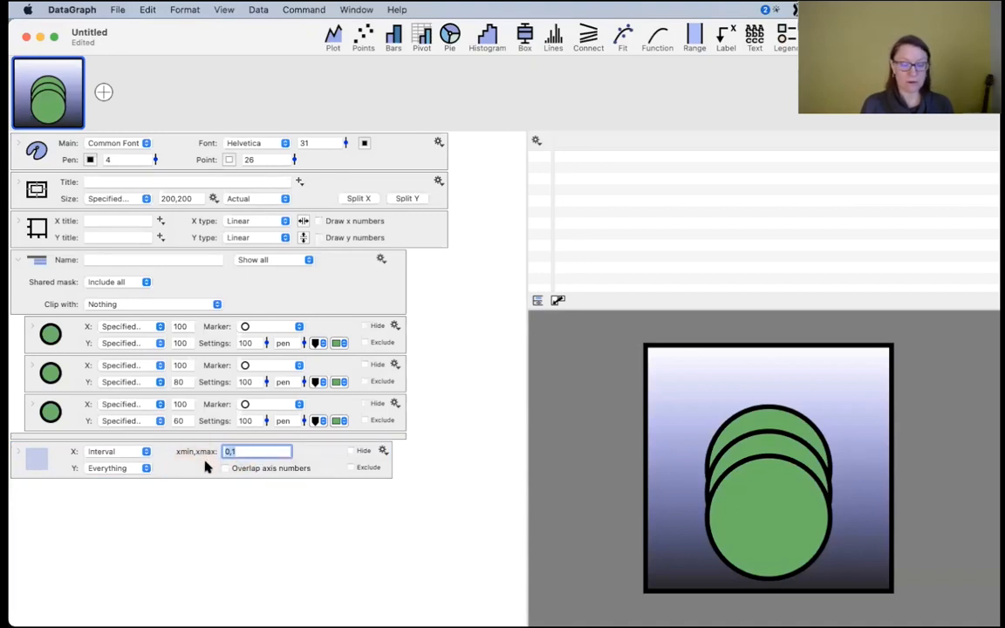
click(321, 220)
click(321, 239)
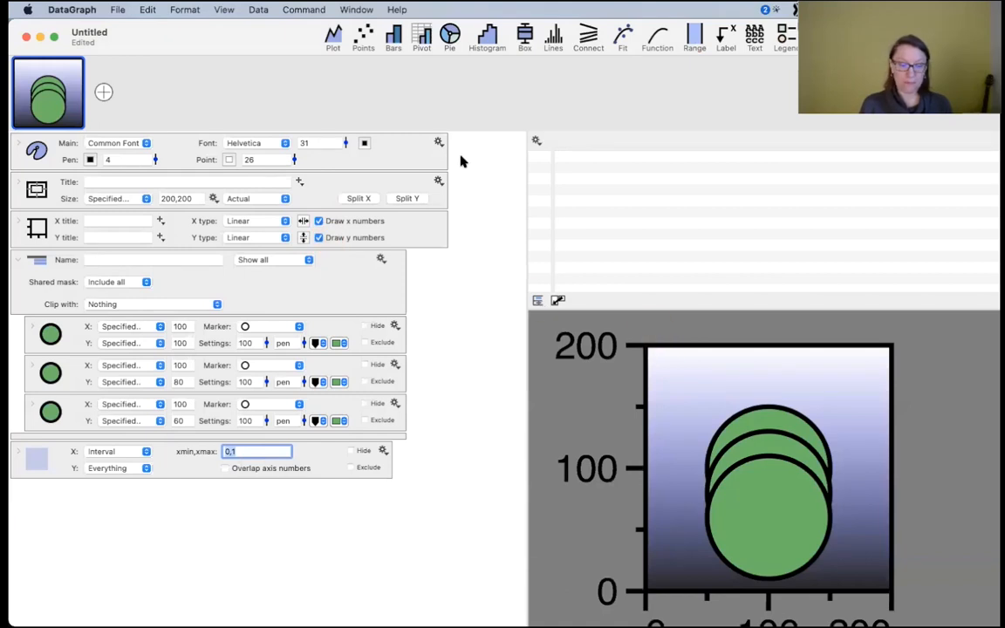
drag(671, 308, 671, 207)
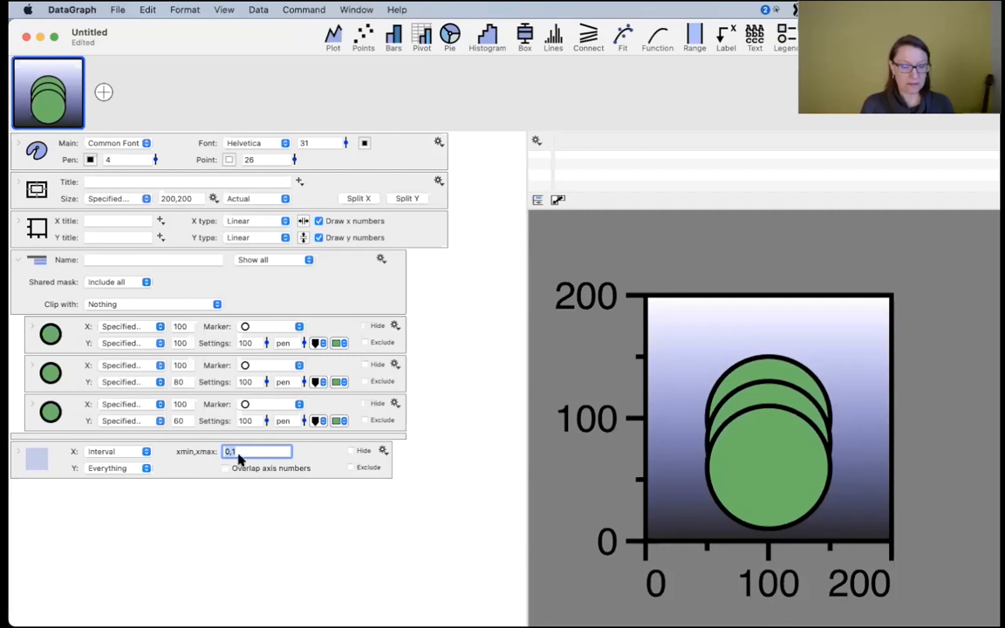
- Set the range's x interval to 0,100 and clip the circle group with that range
click(291, 450)
text(00)
key(Return)
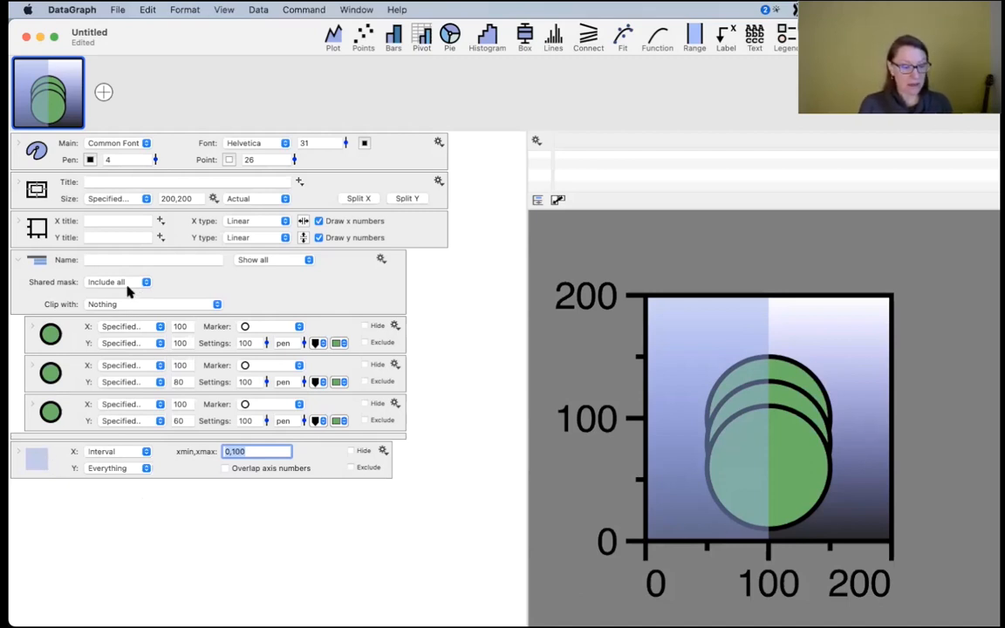
click(38, 262)
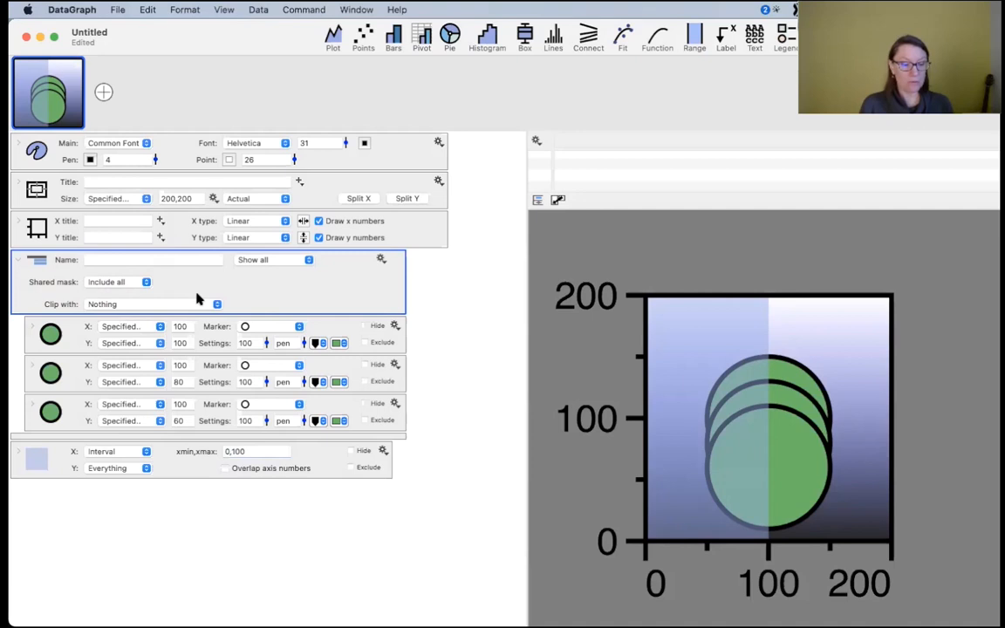
click(137, 305)
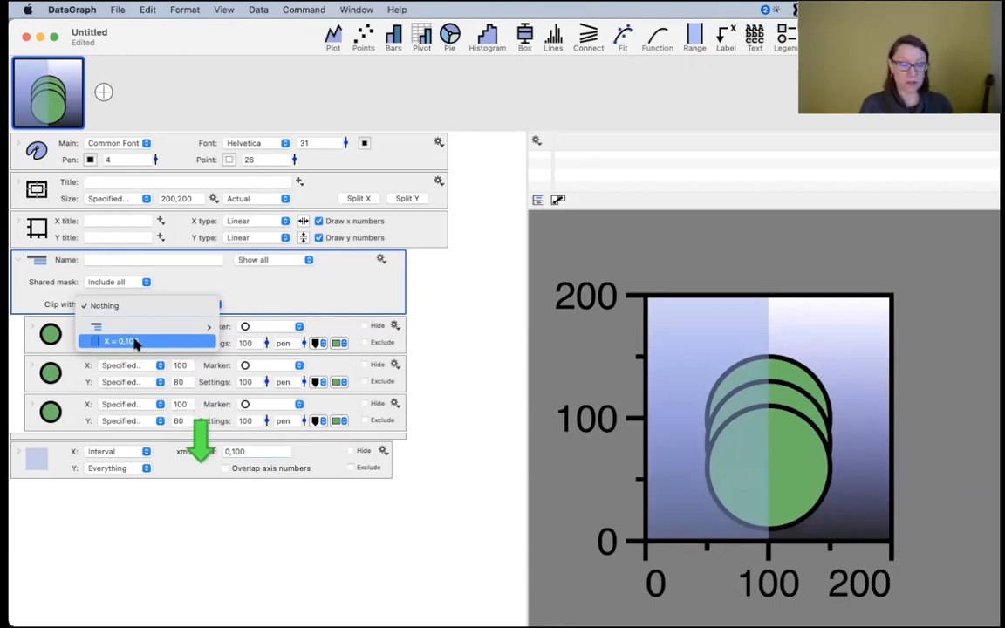
click(134, 342)
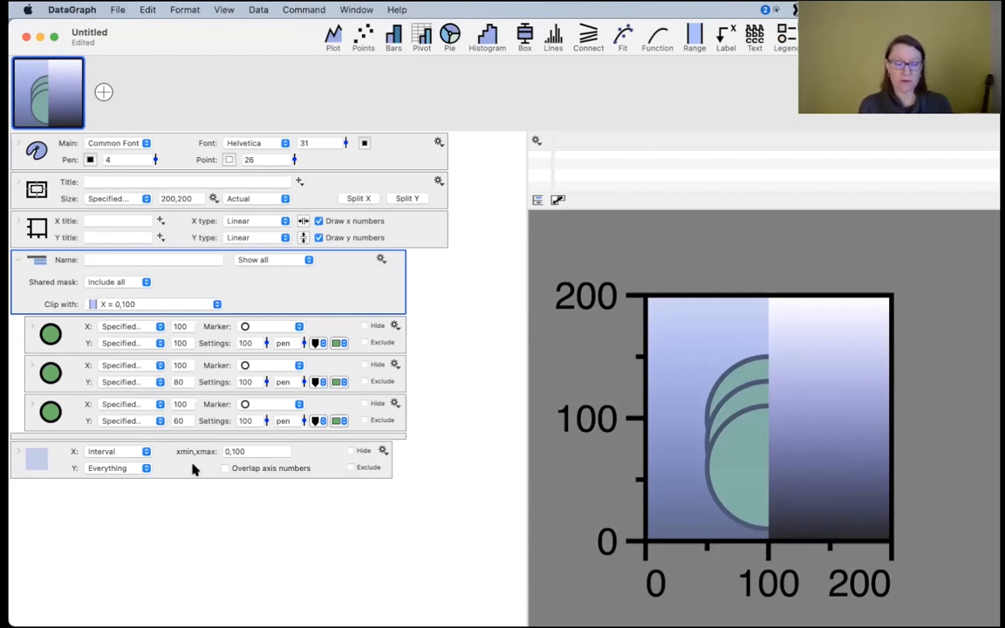
- Change the range to use an interval in Y and Everything in X
click(117, 469)
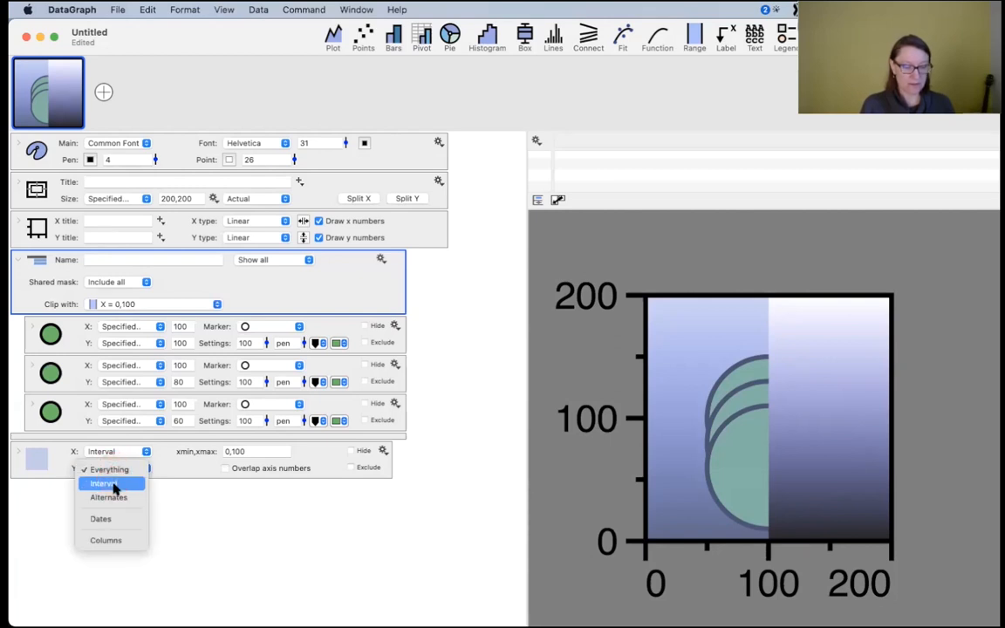
click(112, 484)
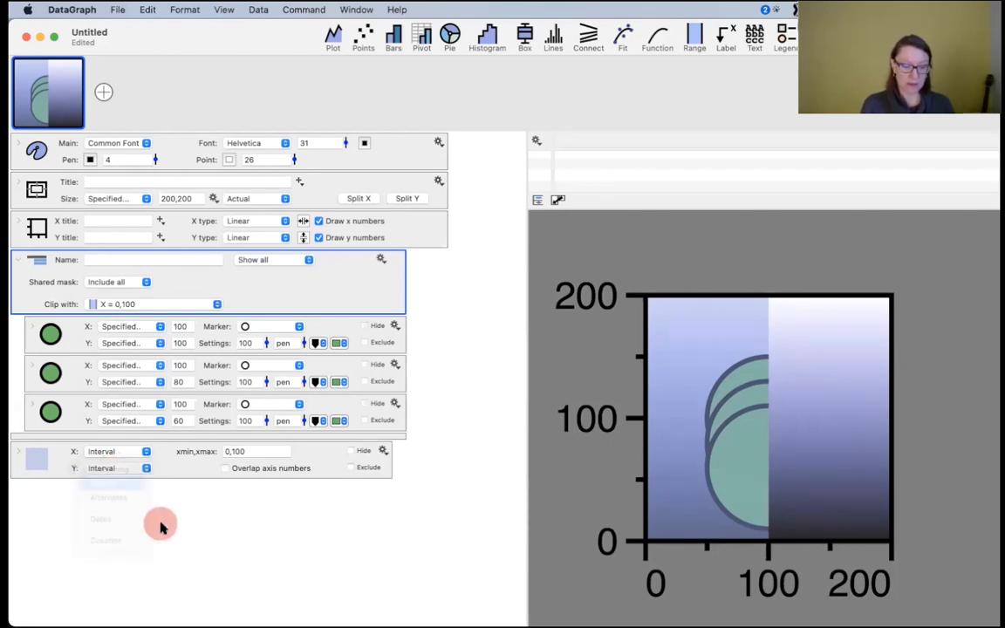
click(117, 452)
click(115, 440)
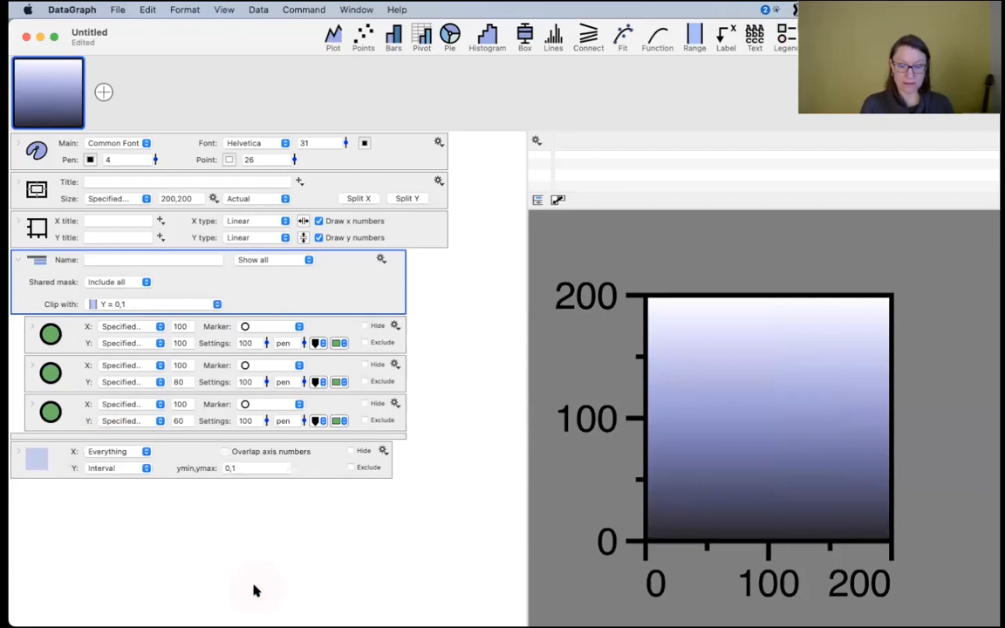
click(138, 453)
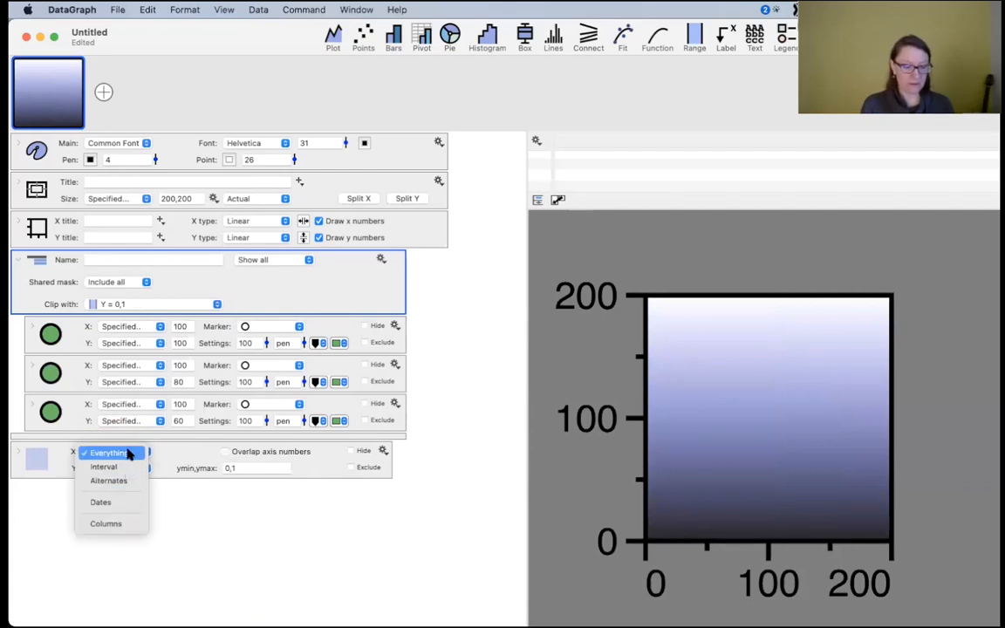
click(126, 454)
- Set the range's y interval to 0,100
click(251, 467)
click(251, 468)
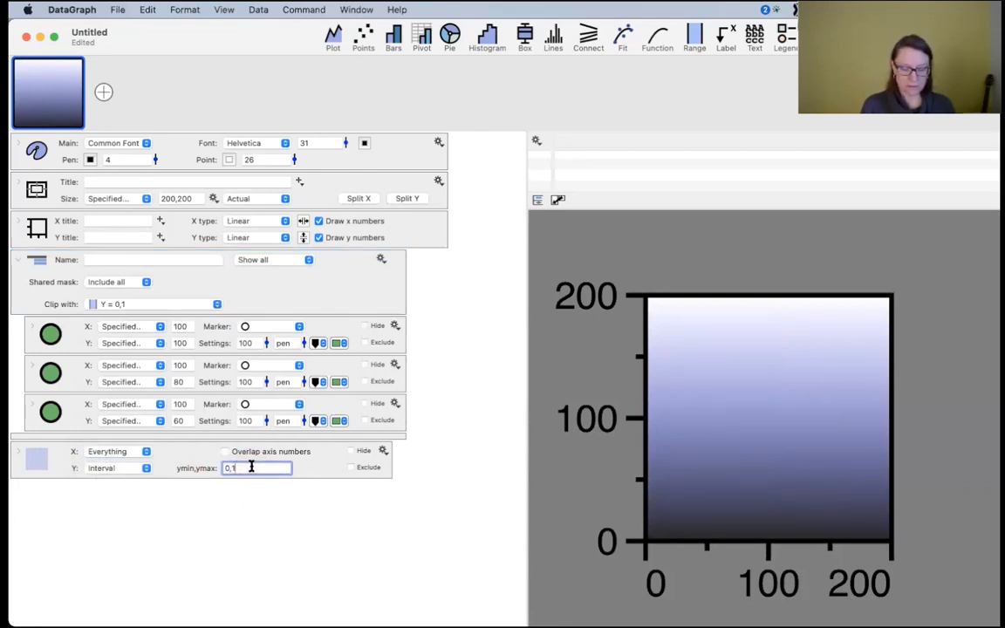
text(100)
key(Return)
click(258, 469)
key(BackSpace)
key(BackSpace)
key(BackSpace)
text(0)
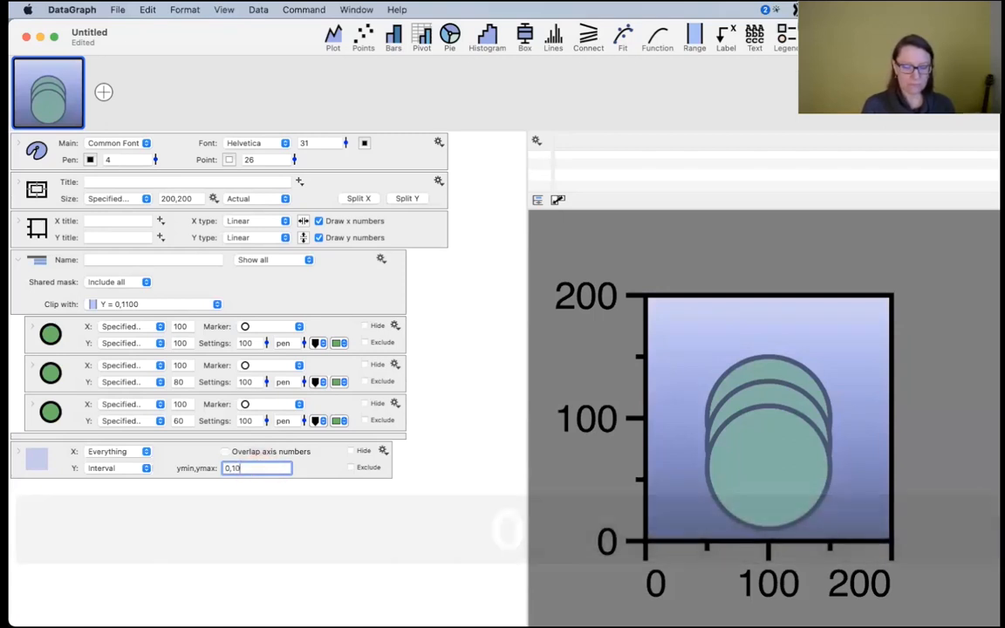
text(0)
key(Return)
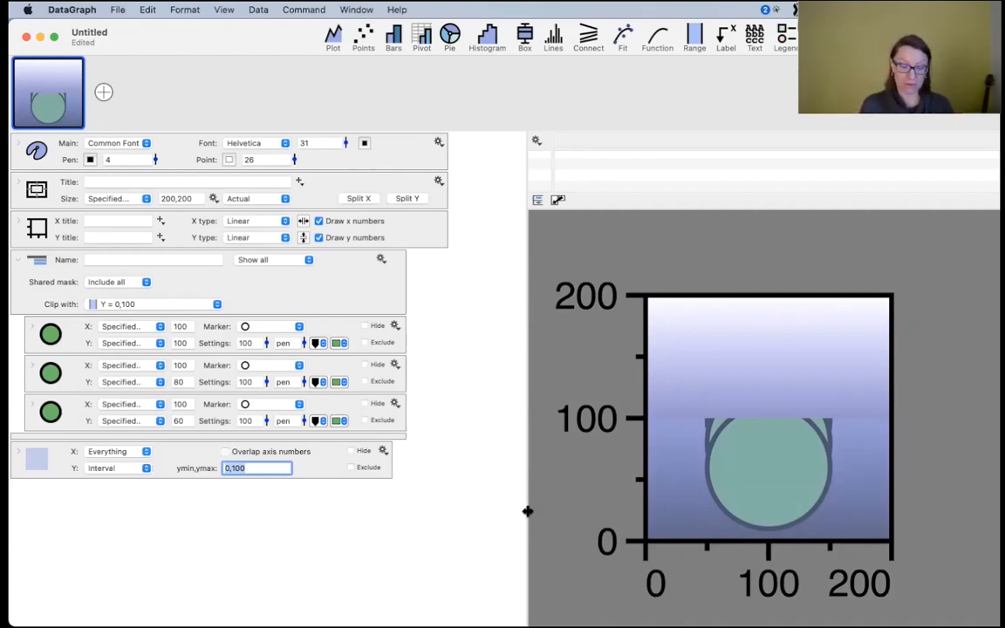
- Set the range's y interval to 100,200
mouse_move(253, 467)
mouse_down()
mouse_move(196, 467)
mouse_move(256, 459)
mouse_up()
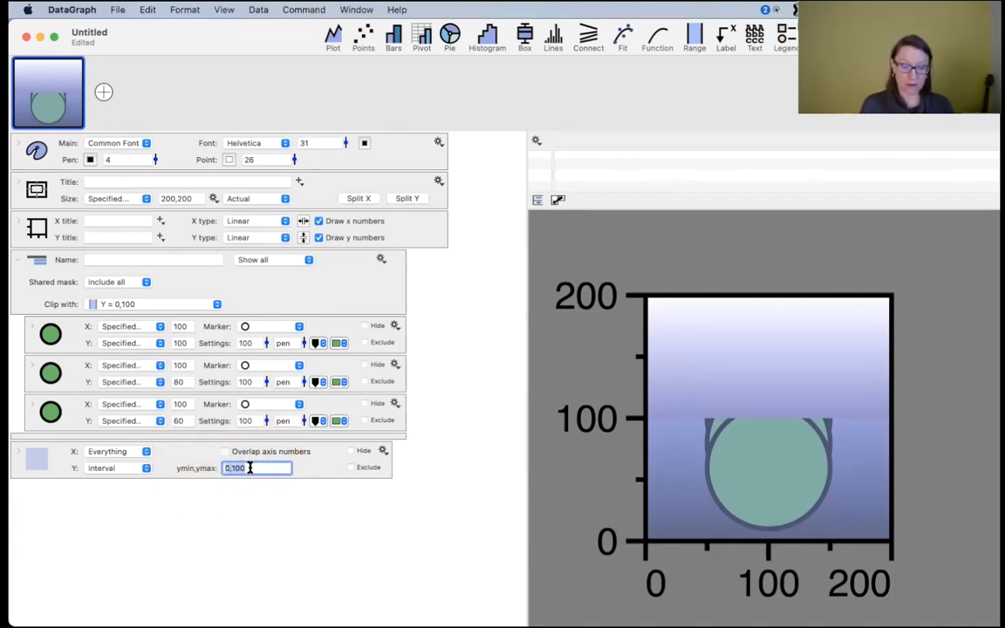
click(253, 468)
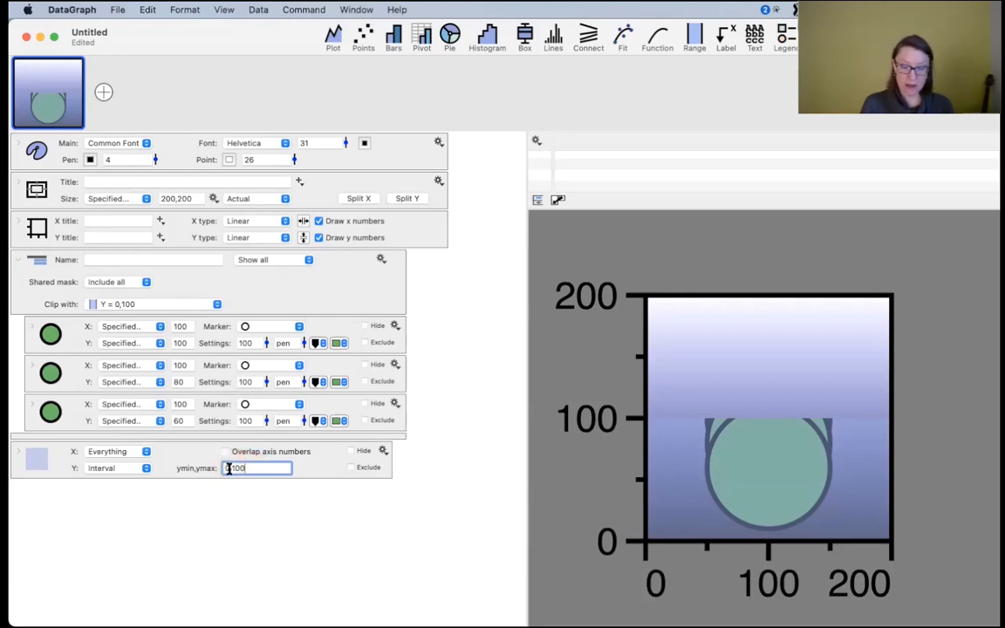
click(206, 470)
click(203, 469)
text(10)
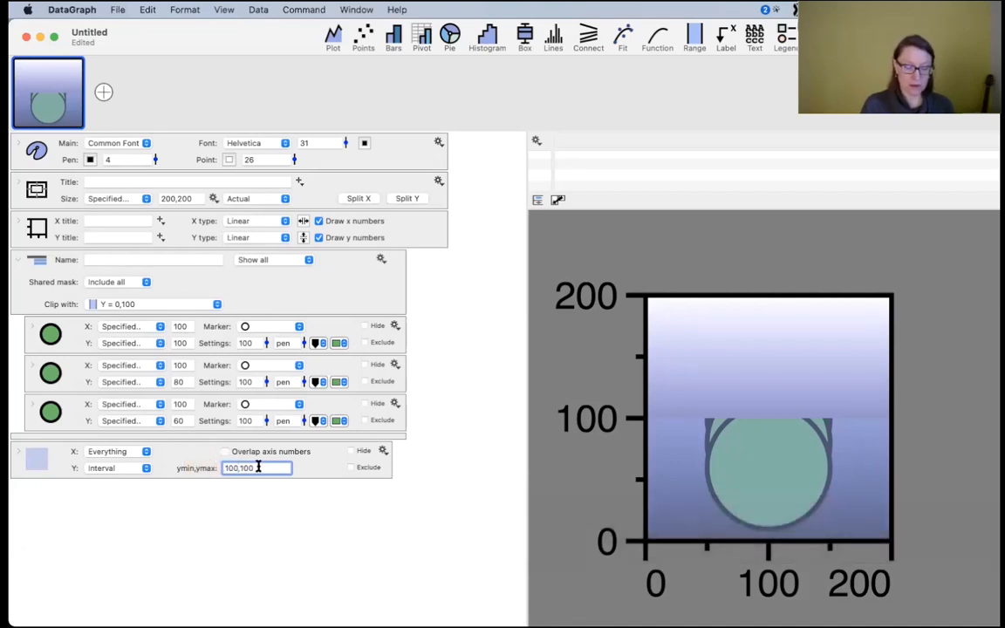
click(257, 469)
key(BackSpace)
key(BackSpace)
key(BackSpace)
text(200)
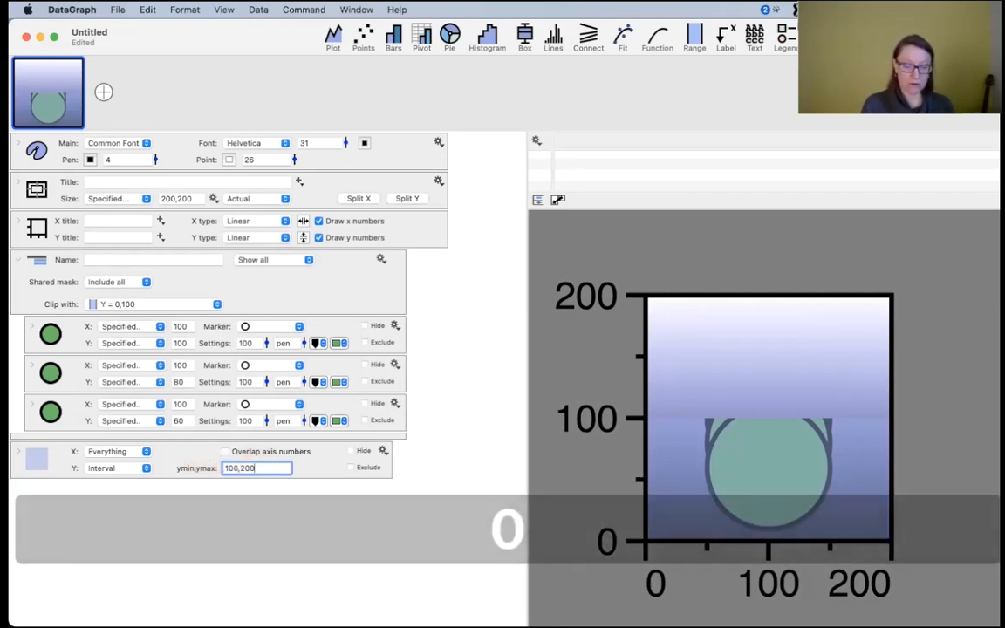
key(Return)
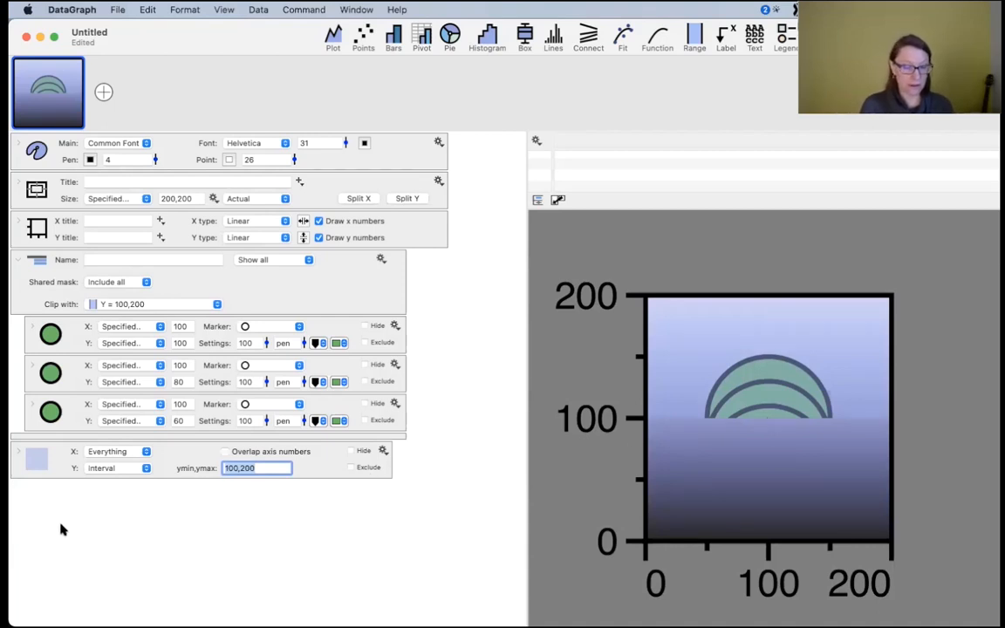
- Set the range's fill colour opacity to 0% and move the range into the circle group above the first circle
click(18, 452)
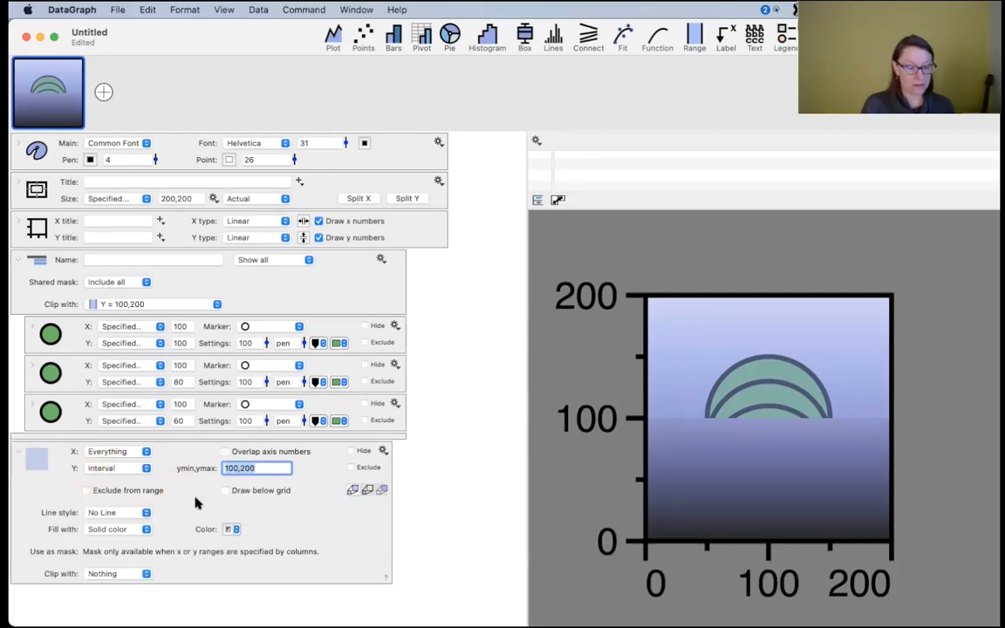
click(232, 530)
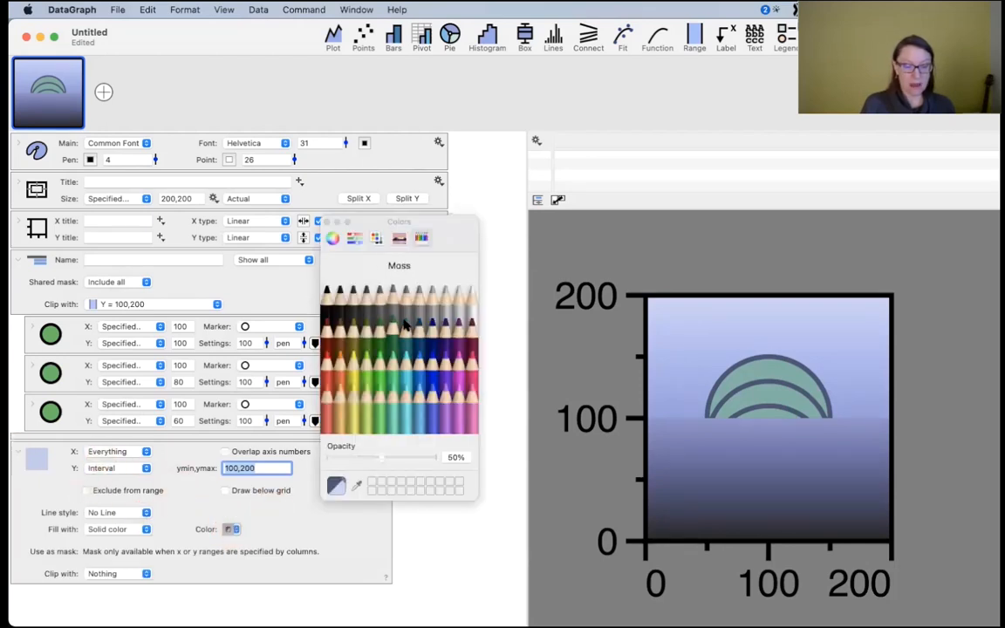
drag(386, 458, 316, 459)
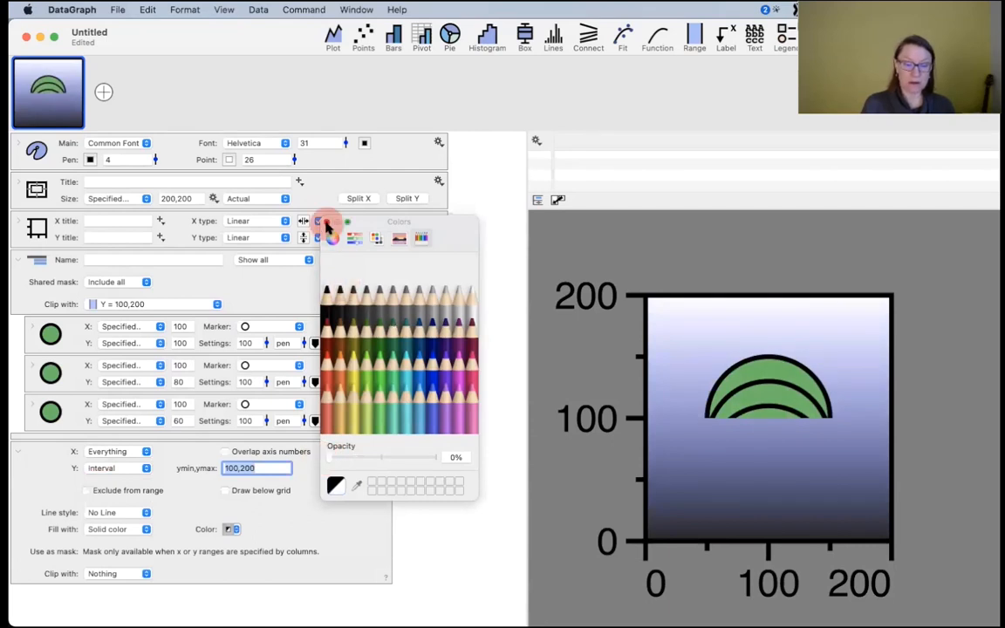
click(326, 222)
drag(37, 429, 51, 330)
click(29, 326)
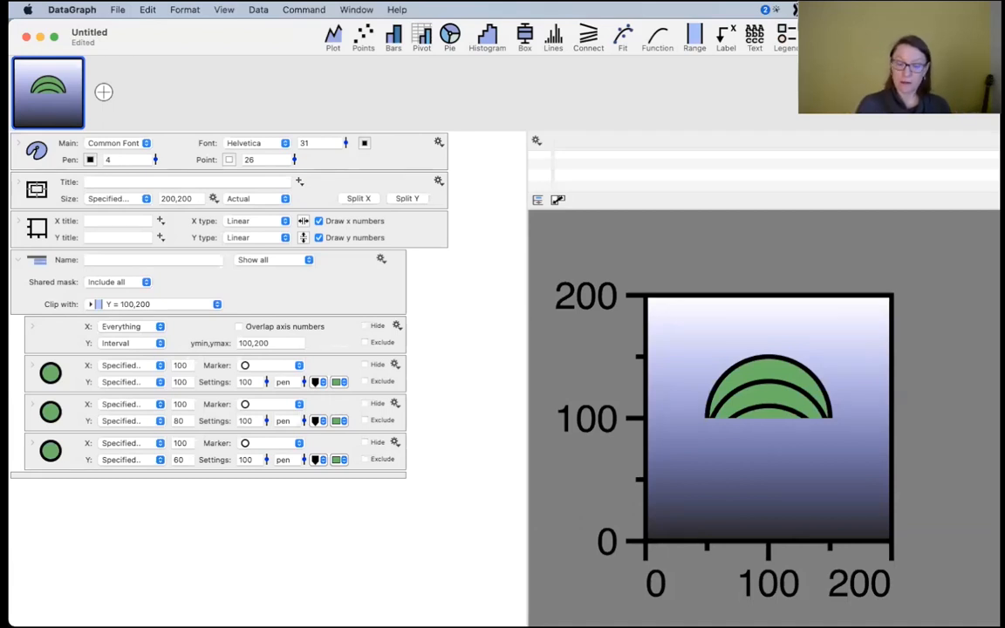
- Show the column and variable lists beside the drawing commands and add a slider variable
drag(9, 261, 116, 306)
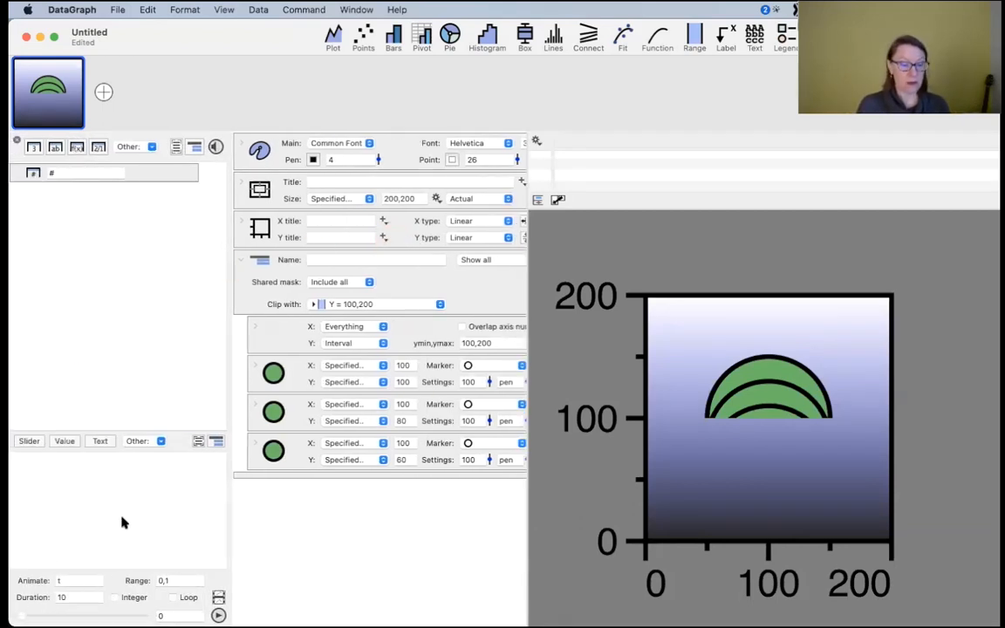
click(27, 442)
click(20, 463)
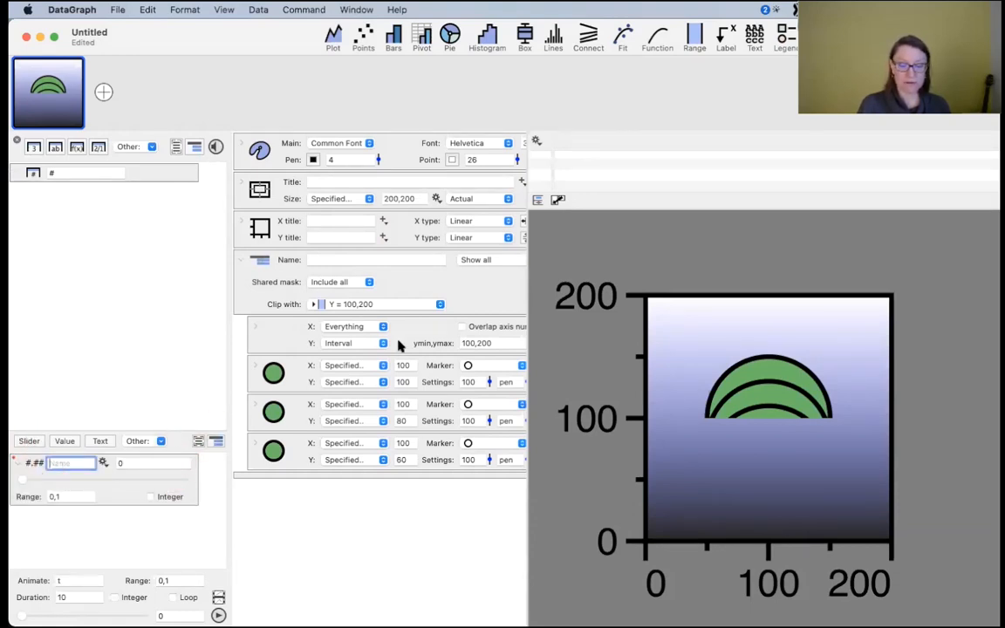
- Try the range's y interval at 0,200 and undo the change
scroll(290, 337, right, 3)
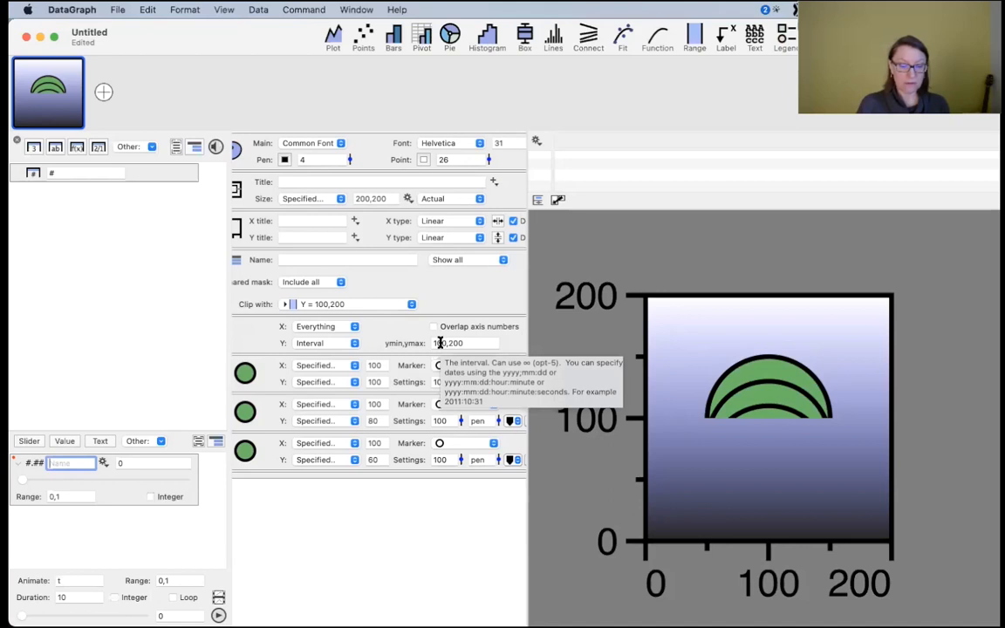
drag(448, 343, 393, 345)
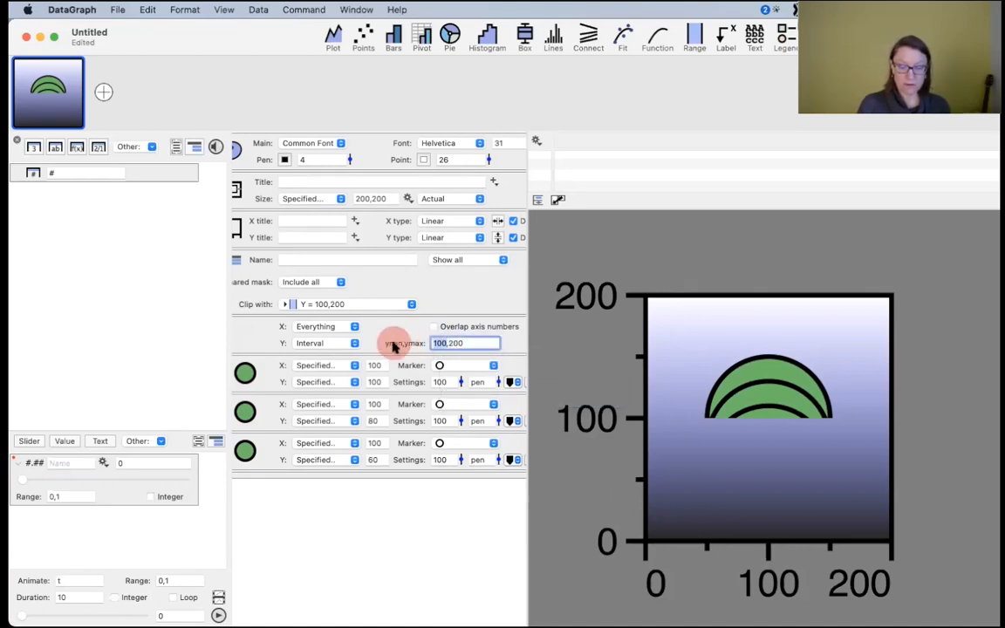
text(0)
key(Return)
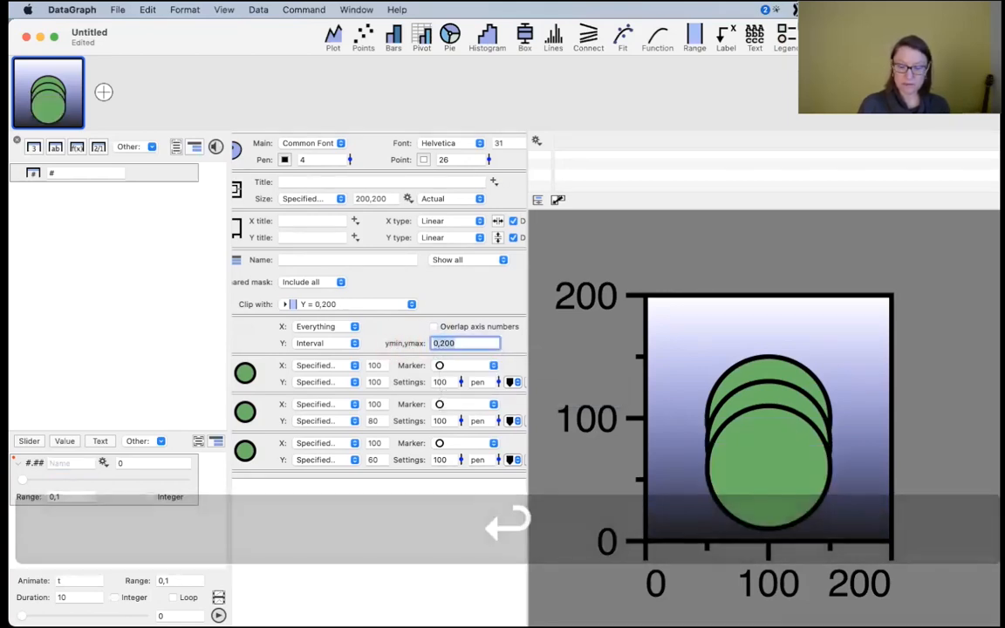
key(super+z)
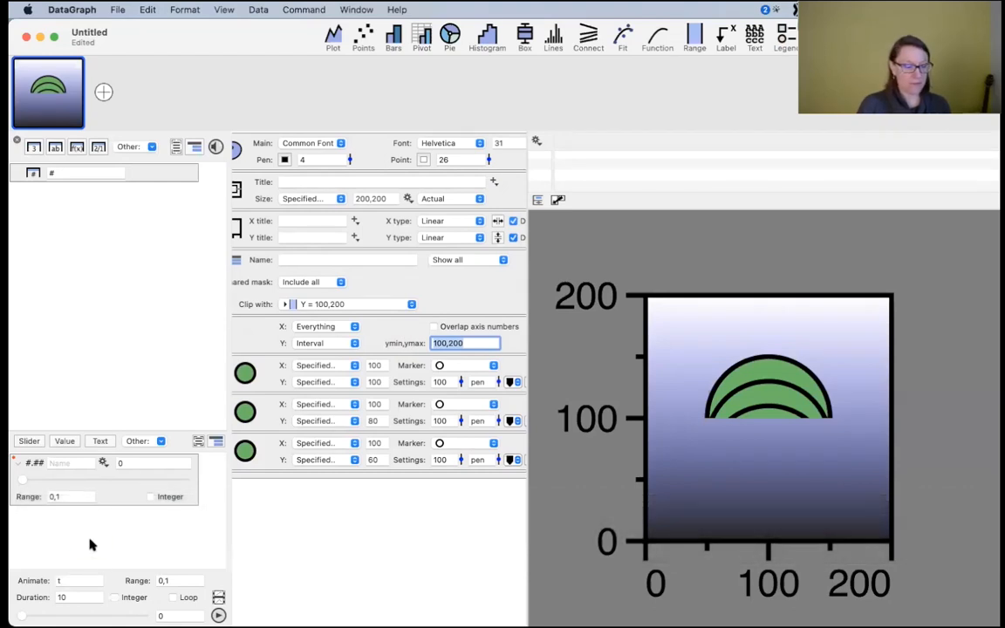
- Give the slider variable a range of 0,100, name it clip and slide its value to about 57.4
click(161, 439)
drag(177, 433, 177, 366)
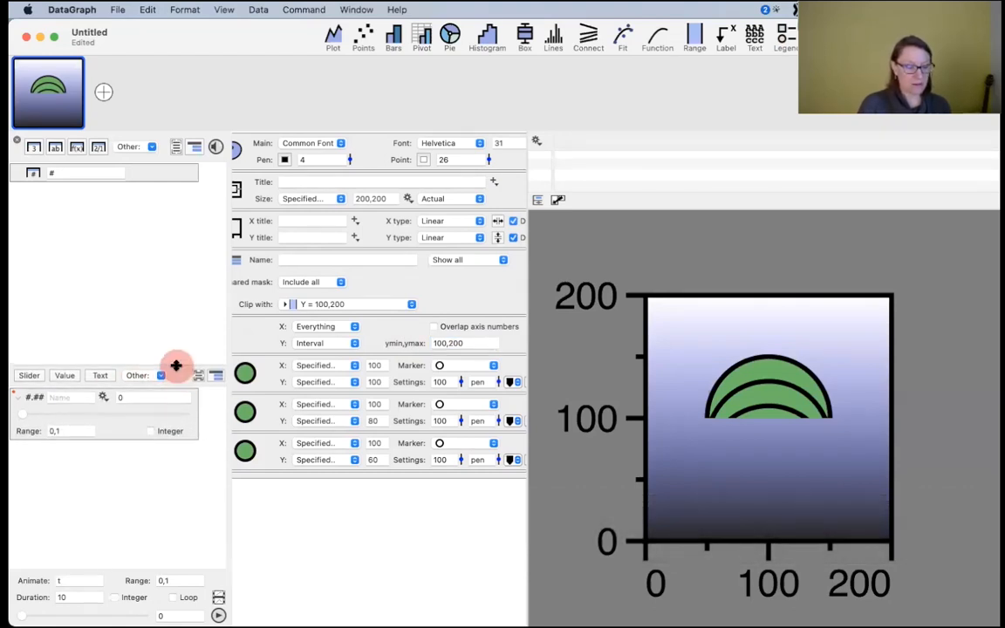
click(63, 431)
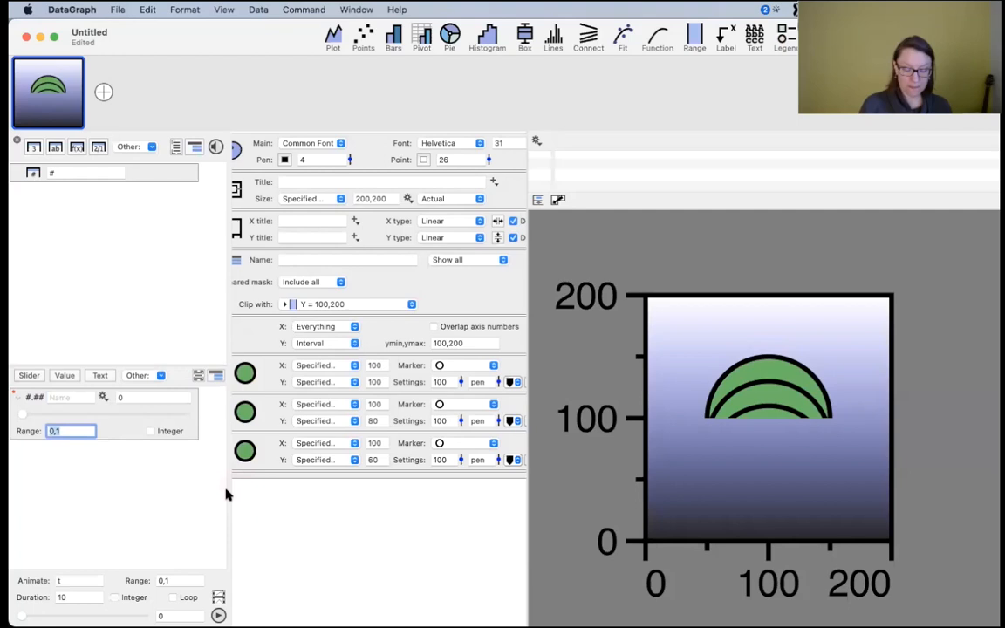
text(0,100)
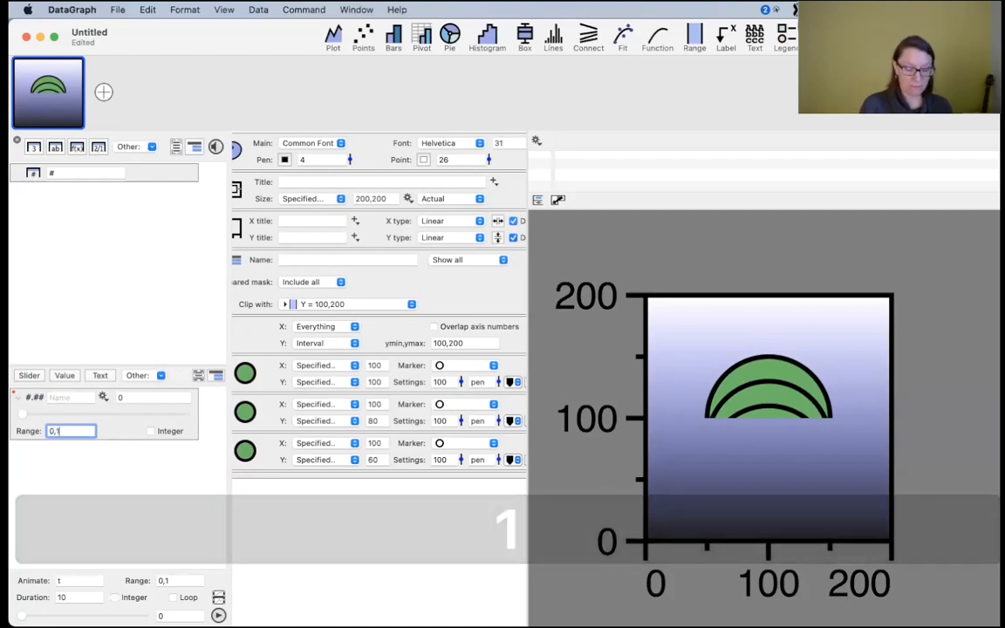
key(Return)
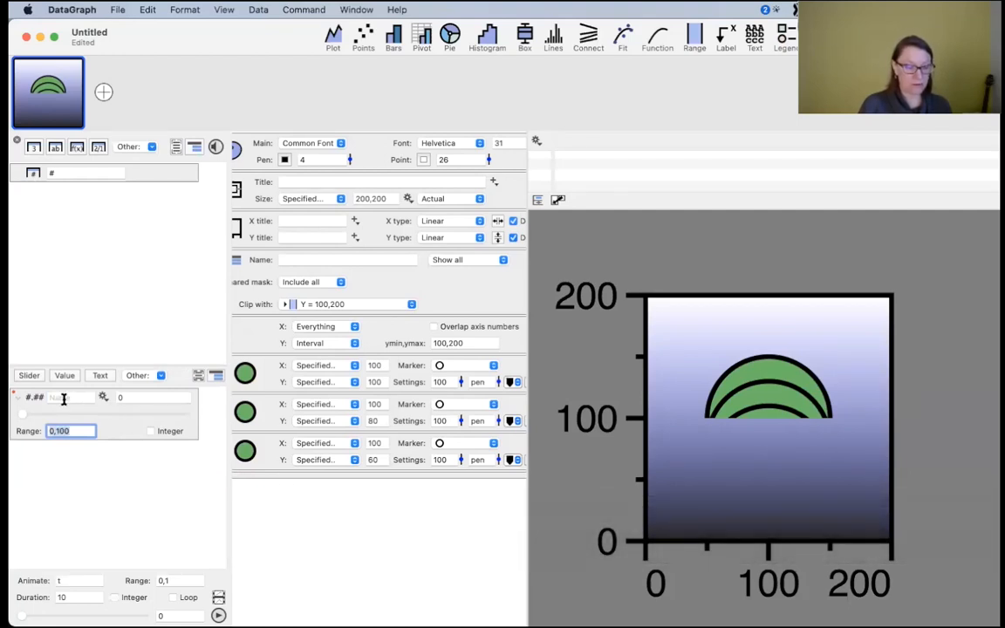
click(64, 398)
text(clip)
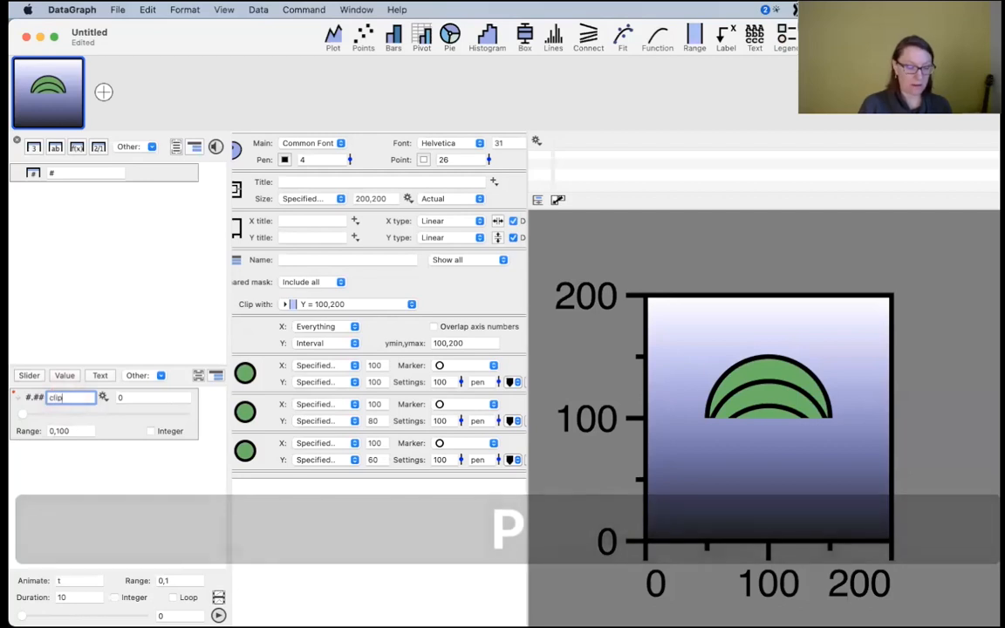
mouse_move(32, 416)
mouse_down()
mouse_move(113, 413)
mouse_move(42, 398)
mouse_up()
- Replace the lower limit of the range's y interval with the clip variable, making the interval clip,200
click(75, 400)
key(super+c)
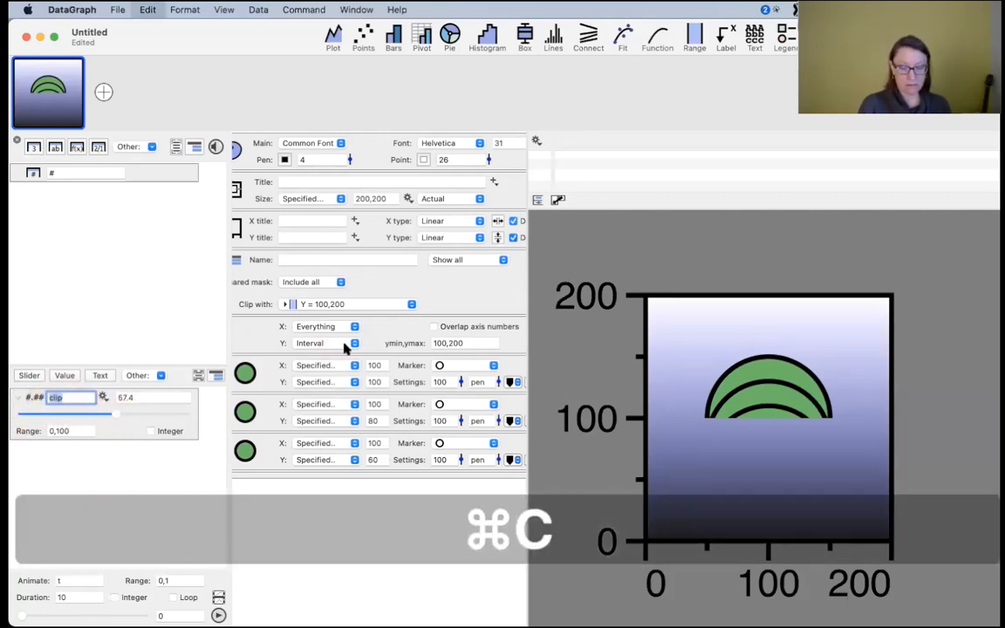
drag(415, 344, 409, 353)
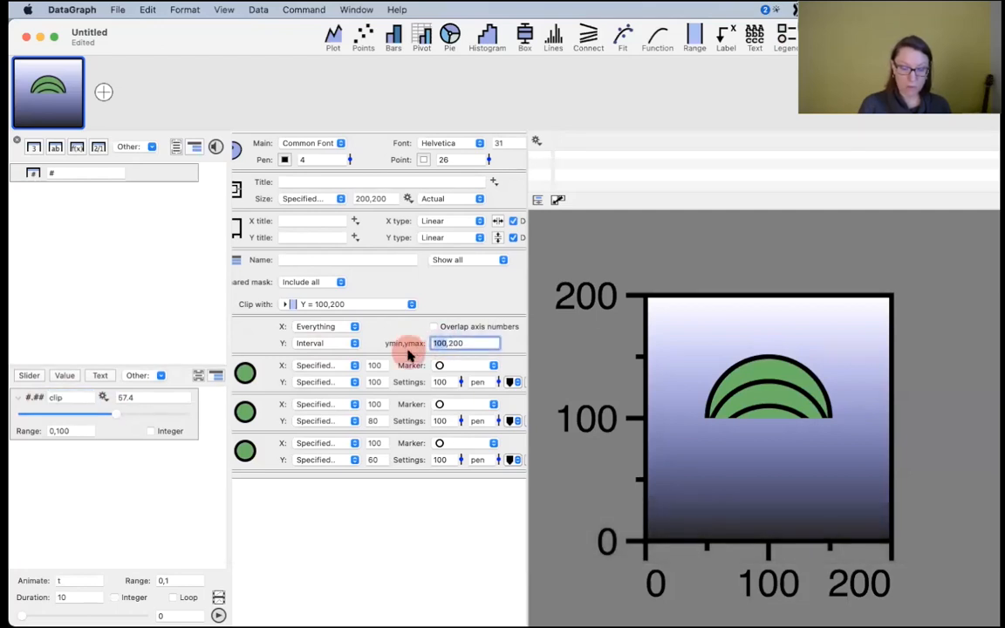
key(super+v)
key(Return)
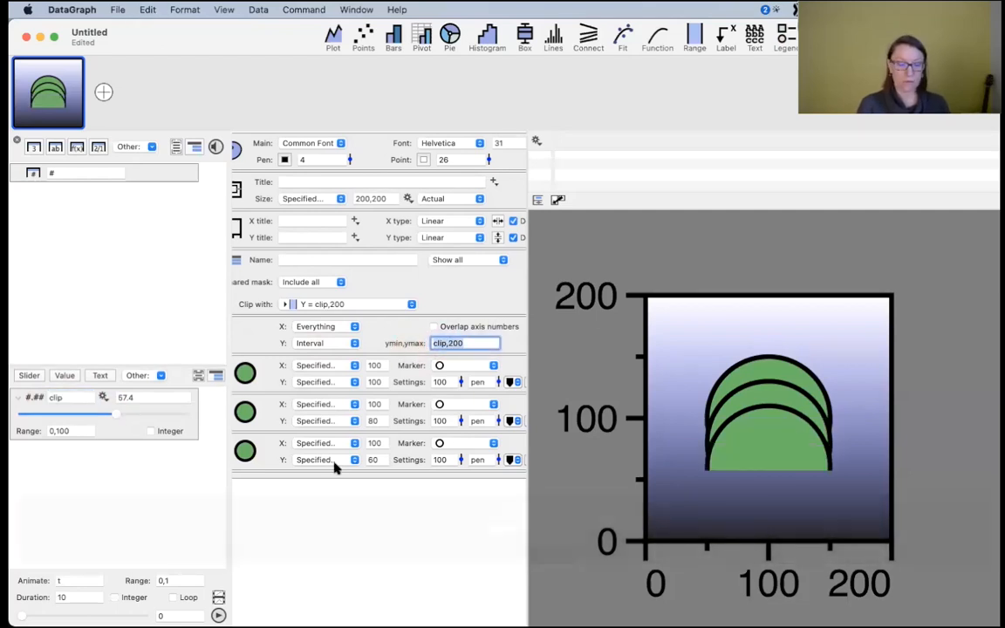
- Sweep the clip slider between 100 and 0 to test the clipping, leaving it at 100
drag(116, 417, 212, 419)
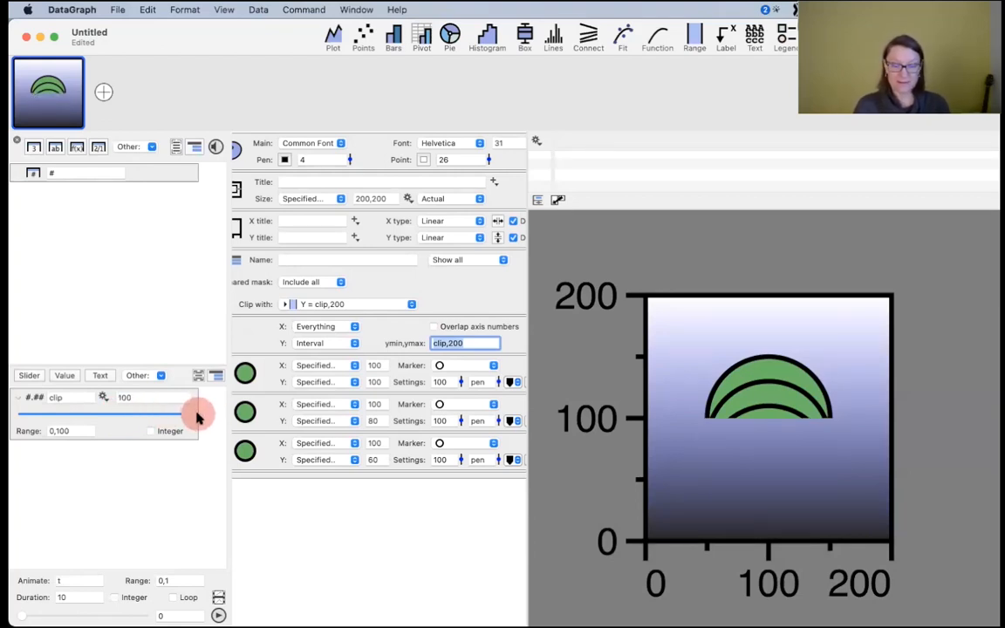
drag(193, 415, 16, 432)
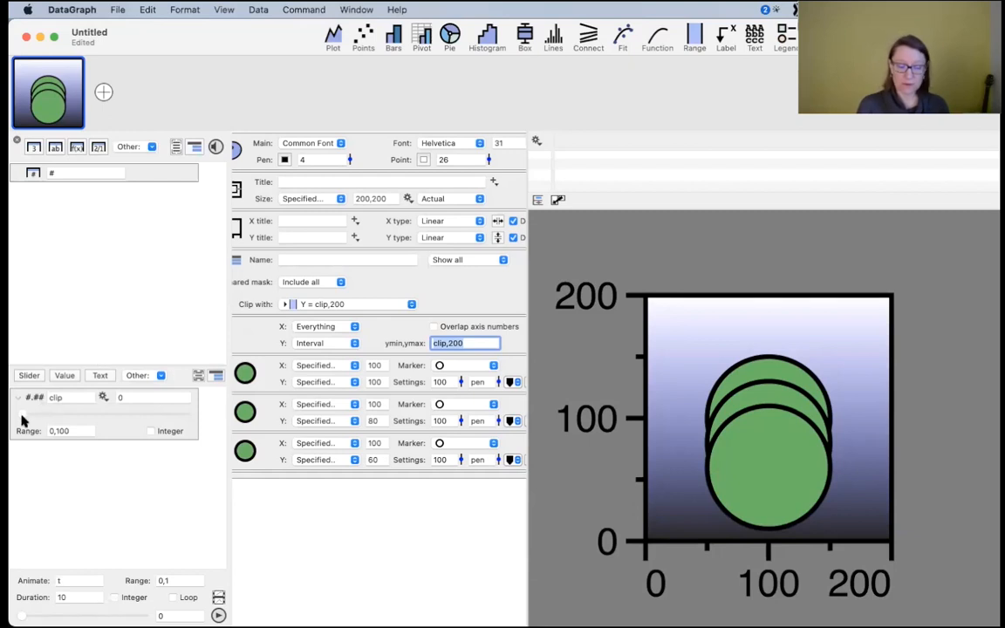
drag(23, 417, 224, 409)
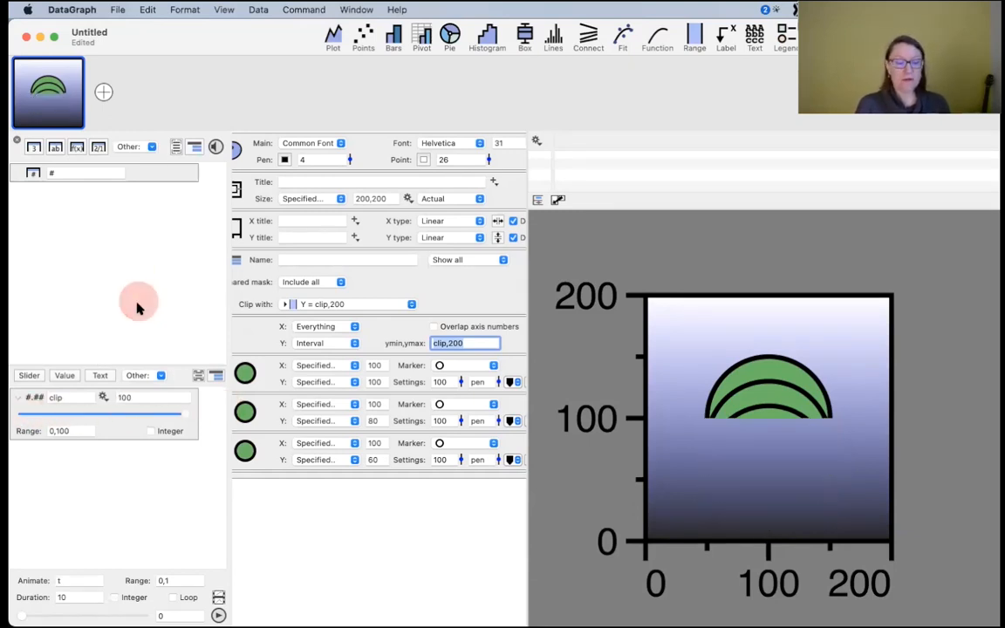
- Turn off drawing of the x and y axis numbers and keep the clip slider at 100
scroll(292, 353, left, 3)
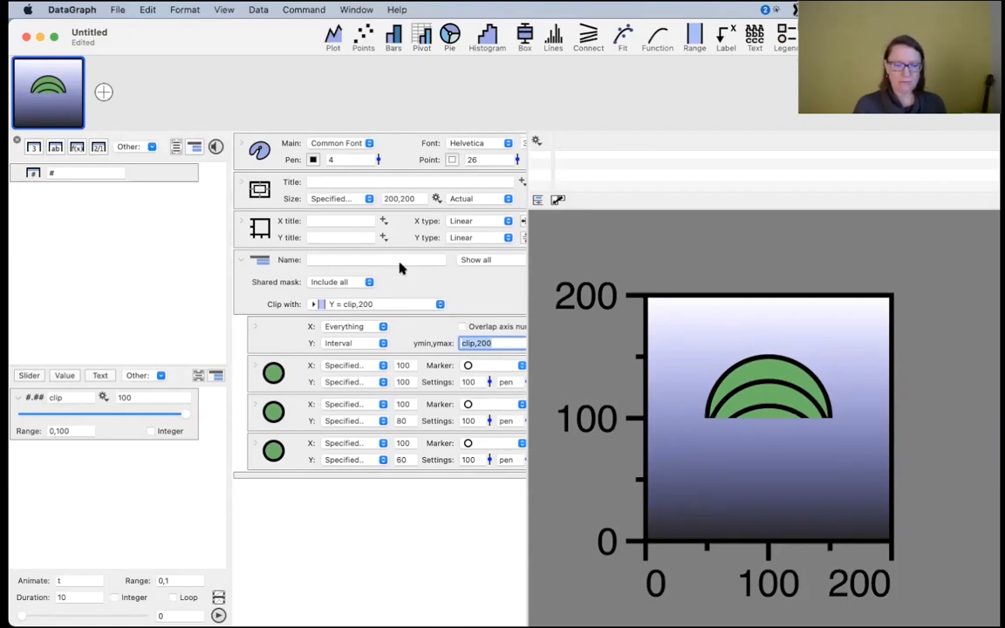
scroll(440, 300, right, 5)
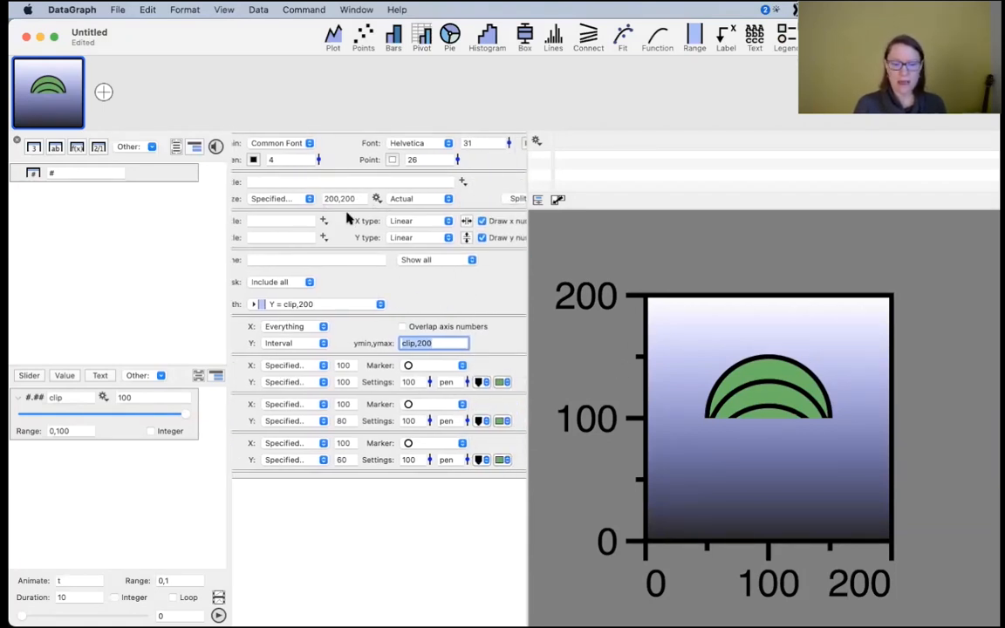
click(349, 198)
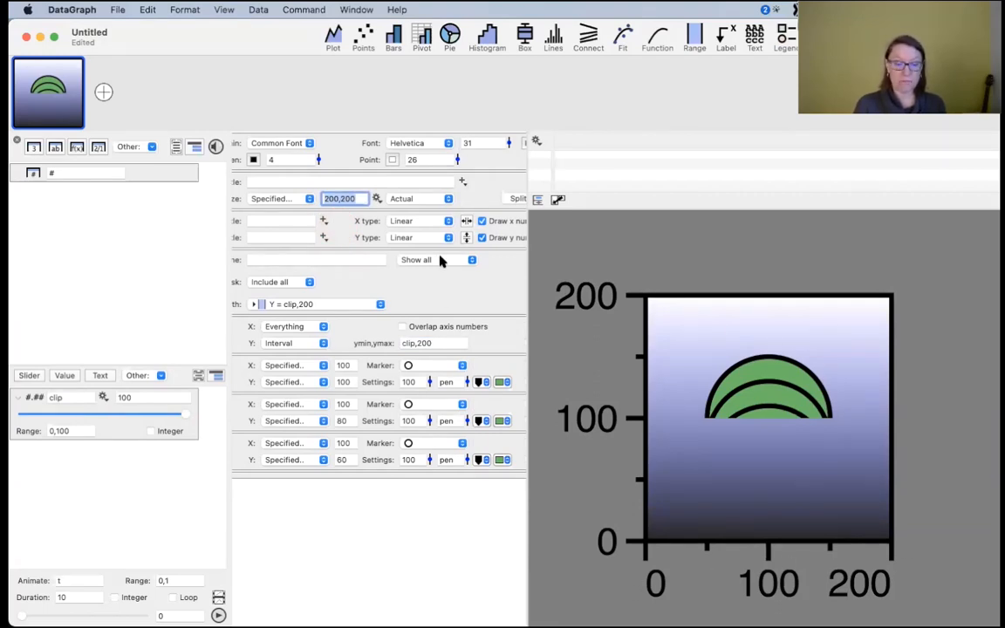
click(482, 221)
click(494, 240)
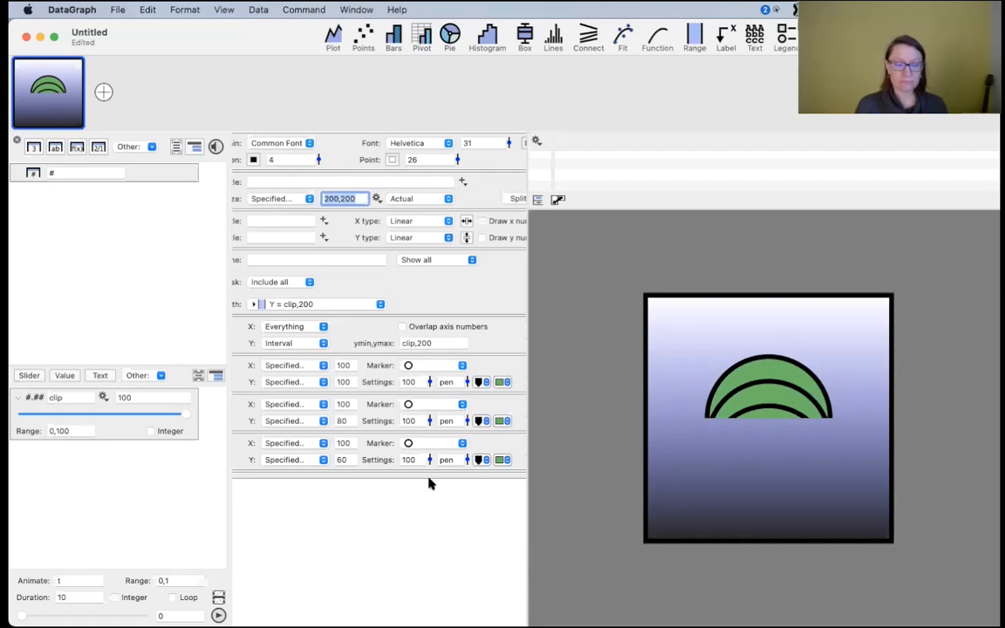
mouse_move(188, 415)
mouse_down()
mouse_move(40, 410)
mouse_move(197, 410)
mouse_up()
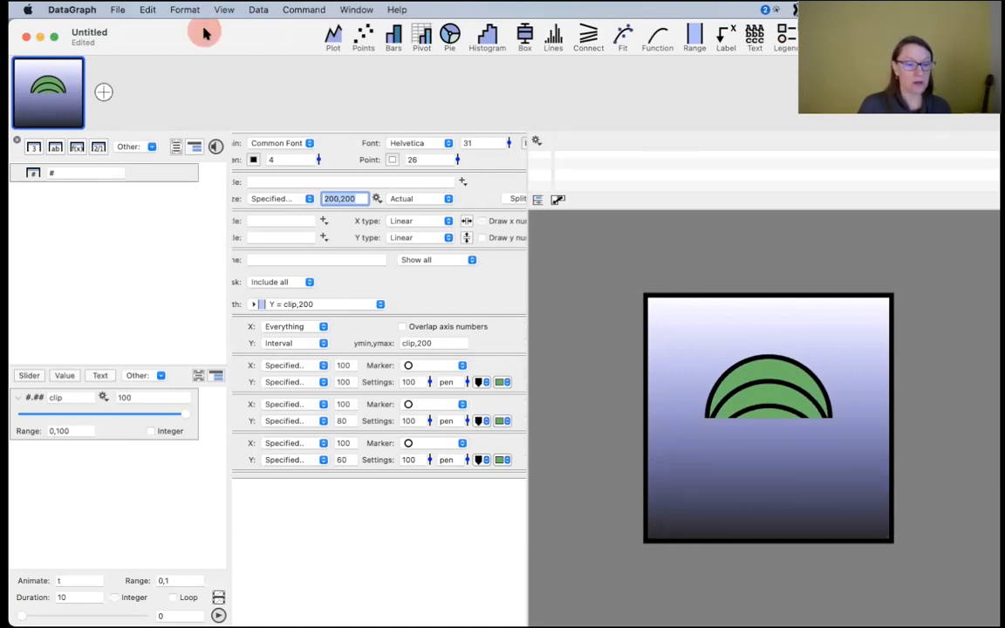
- Switch to the OverlappingCircles.dgraph file, enlarge its command list and select the first oval inside the clipped group
drag(207, 31, 229, 196)
click(288, 91)
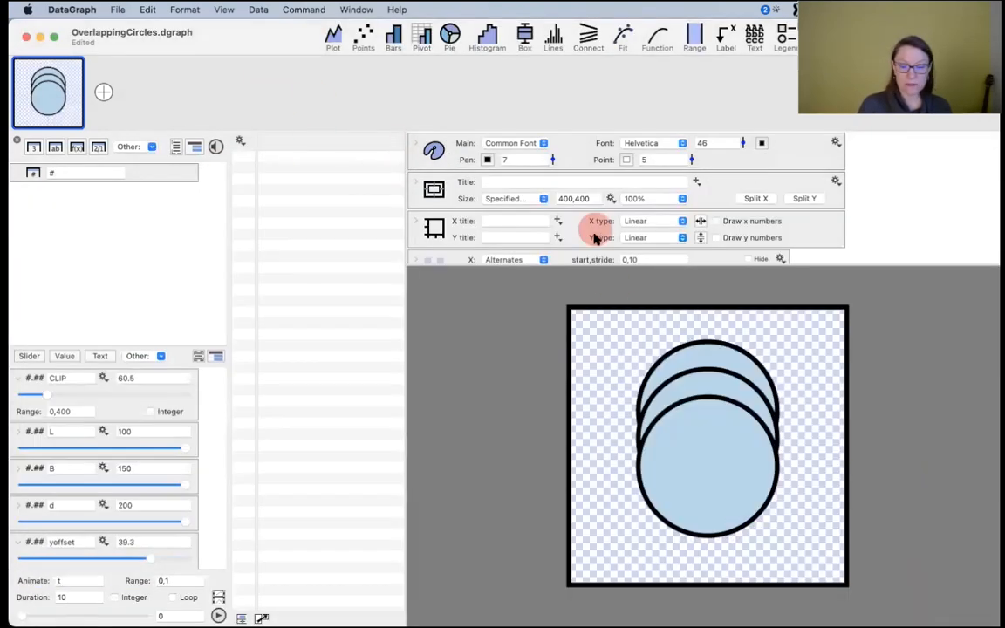
drag(582, 264, 606, 350)
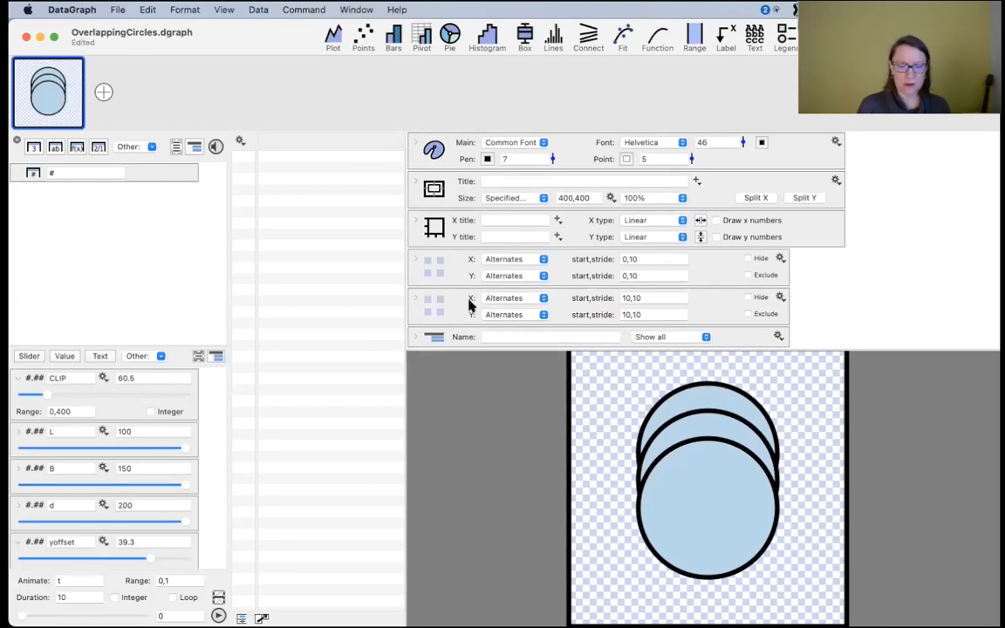
scroll(488, 260, down, 5)
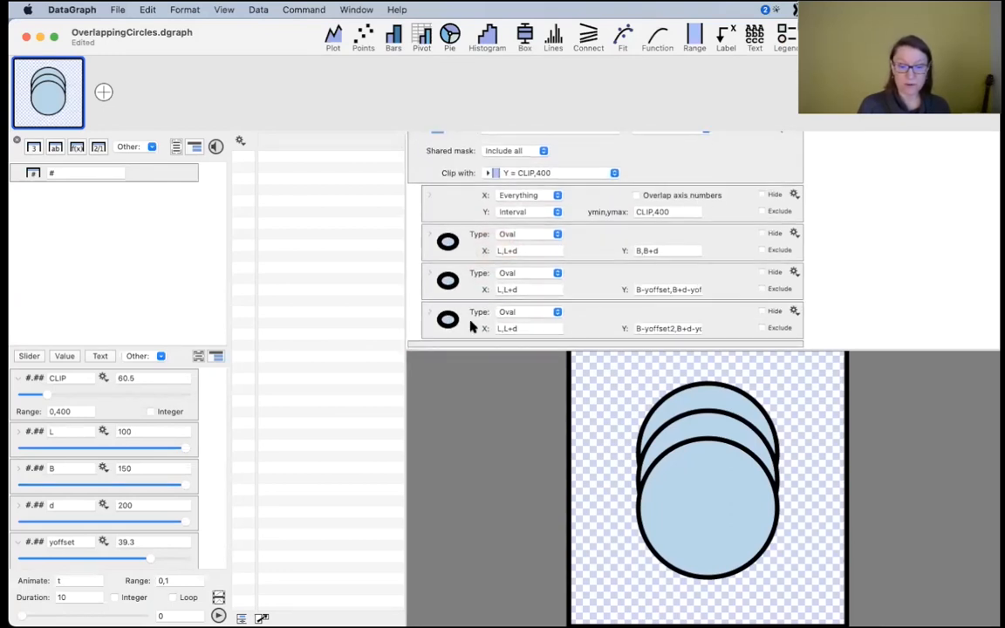
click(449, 242)
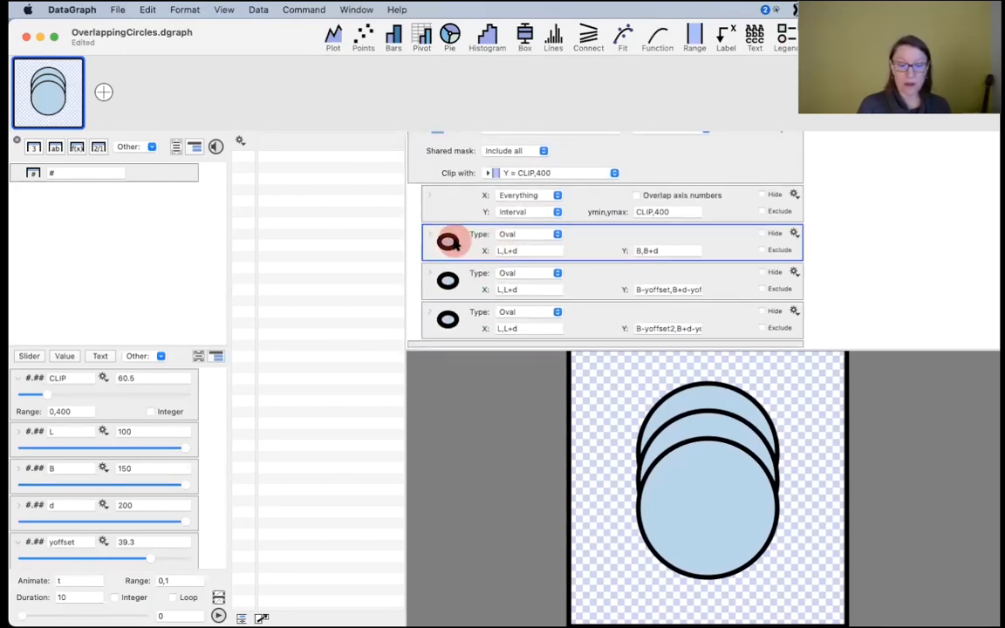
click(290, 11)
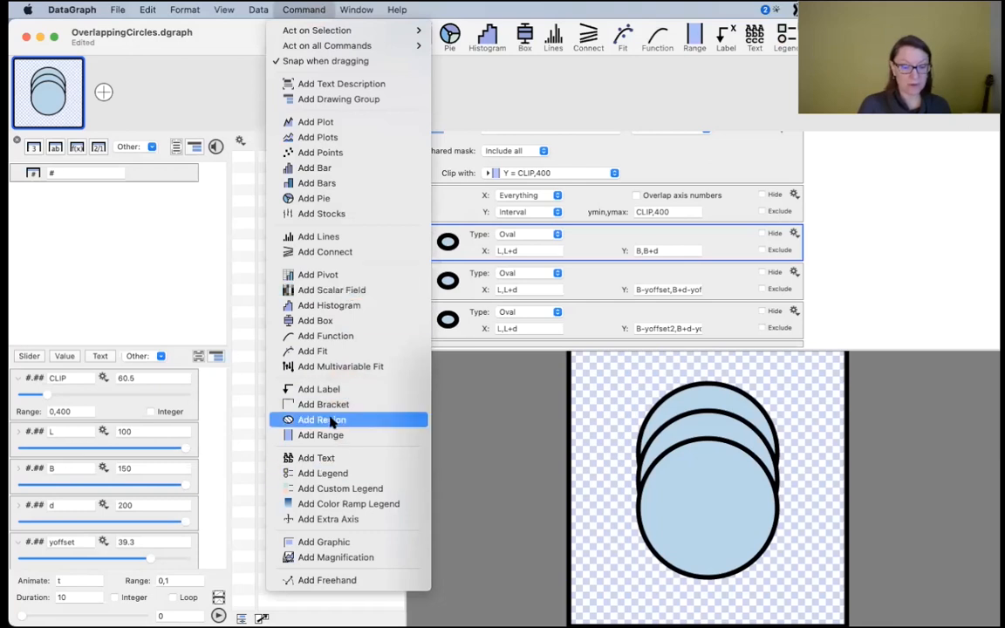
click(894, 253)
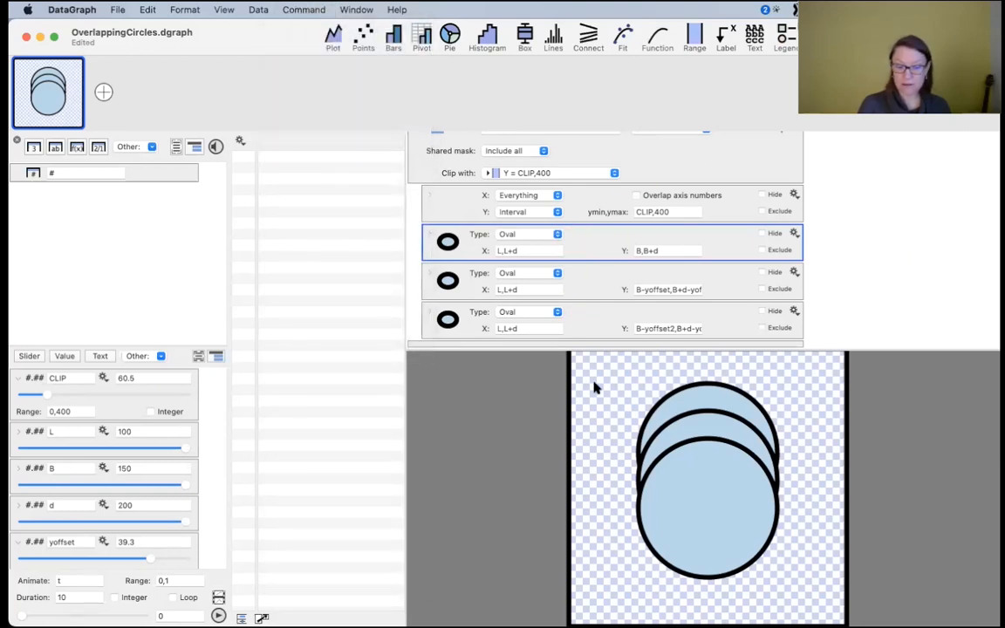
- Hide the second background region, the one with start,stride 10,10 for both X and Y, to isolate the first region's squares
scroll(633, 292, up, 3)
scroll(631, 292, up, 5)
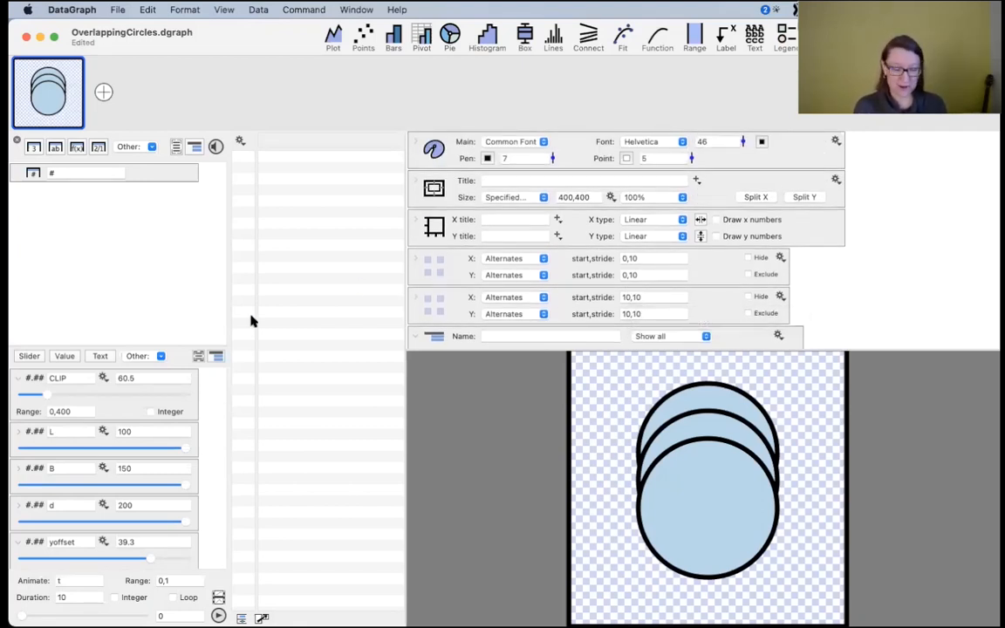
click(440, 266)
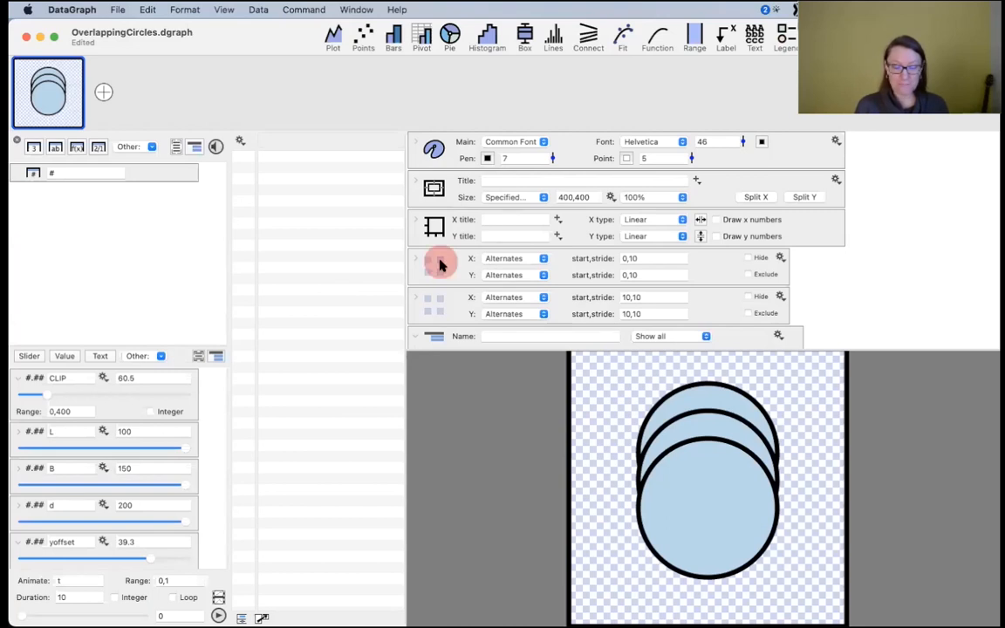
click(447, 306)
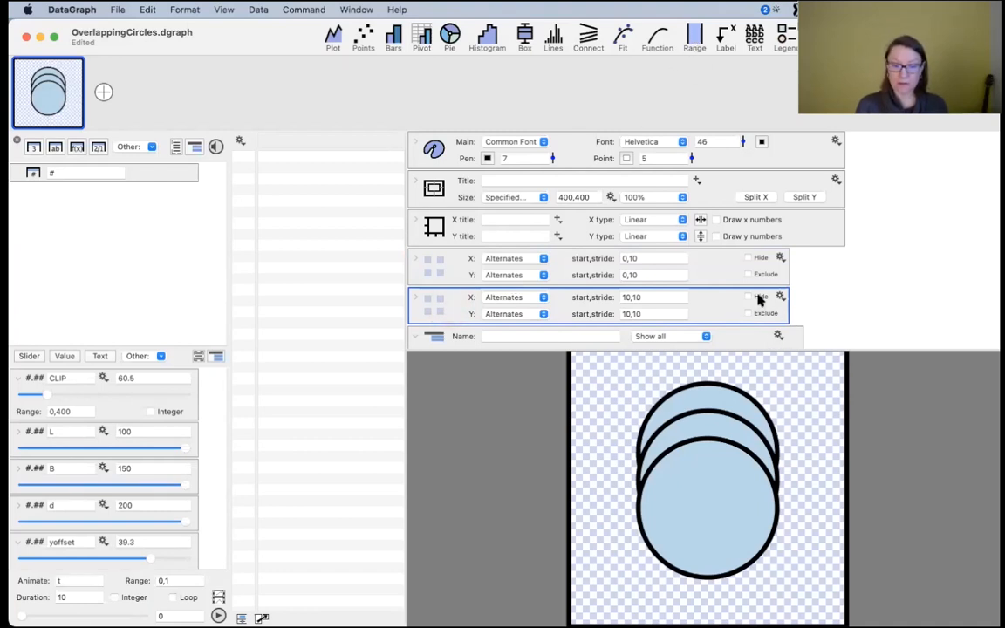
click(759, 298)
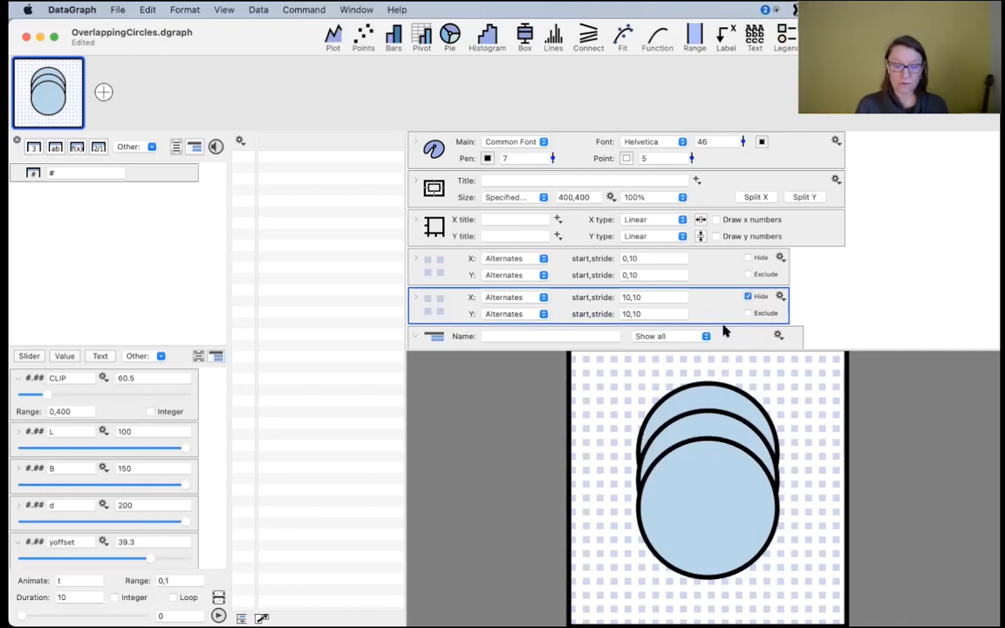
click(723, 332)
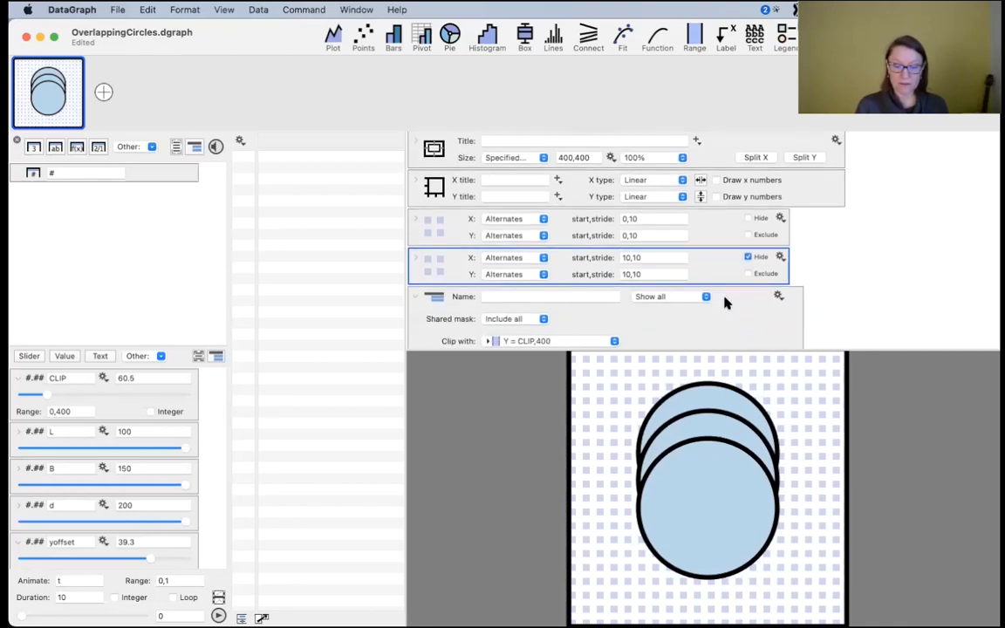
- Inspect the first region's X start and stride against the canvas size, and unhide the second background region
click(436, 224)
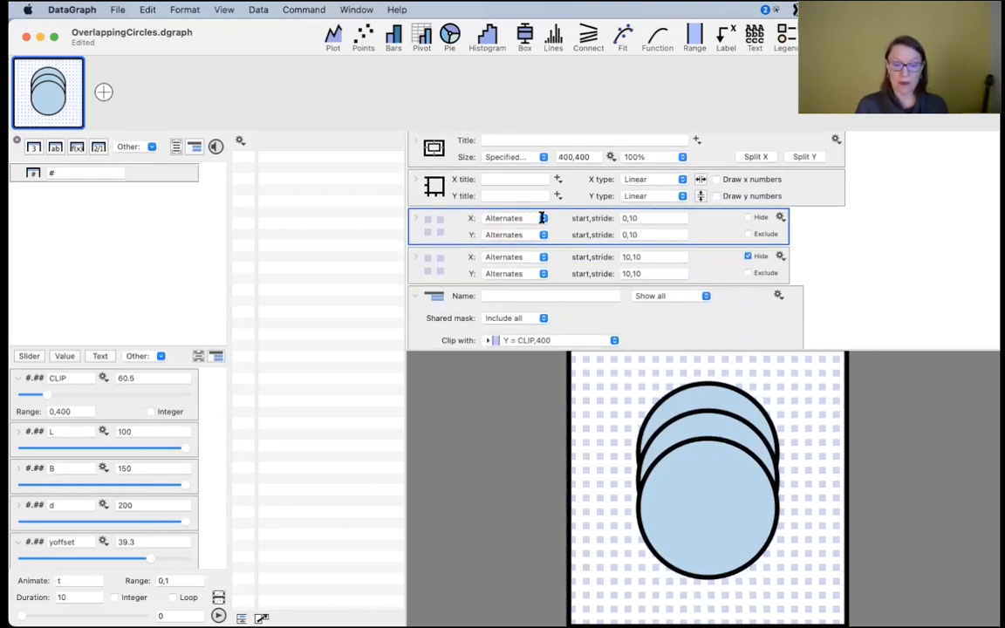
click(647, 218)
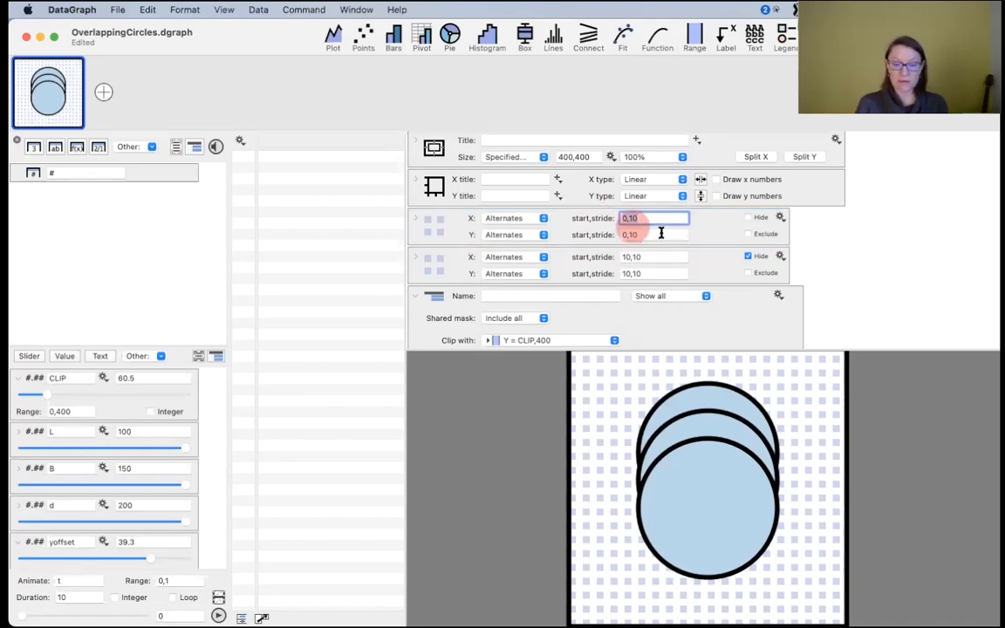
click(592, 157)
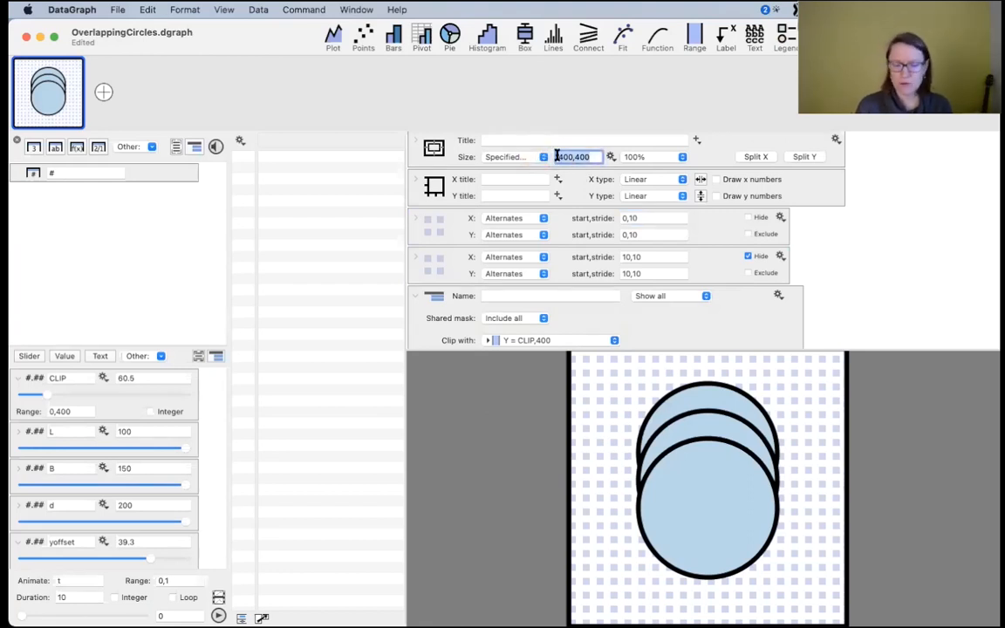
click(642, 218)
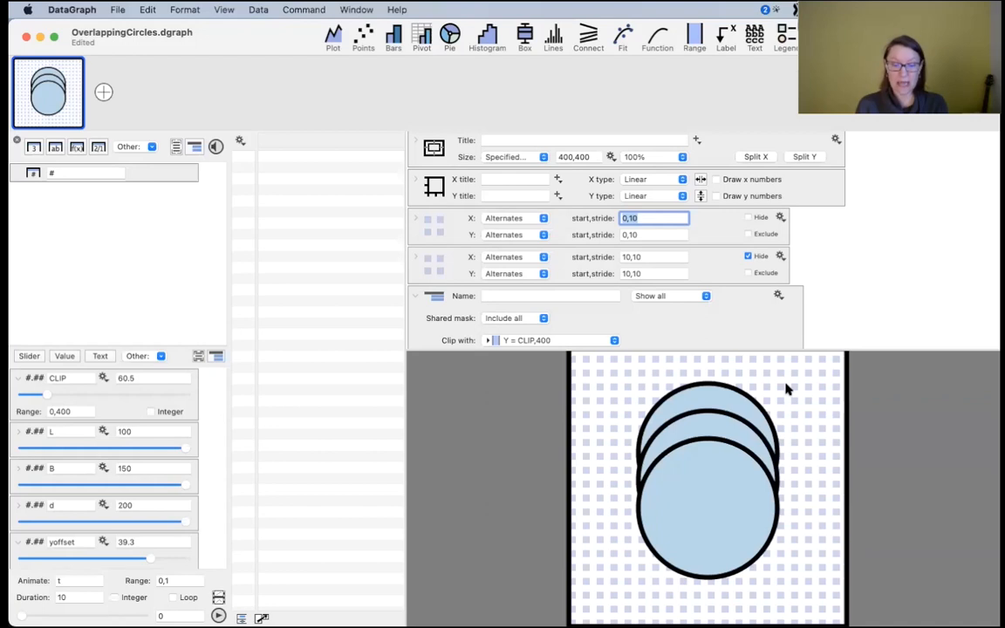
click(643, 219)
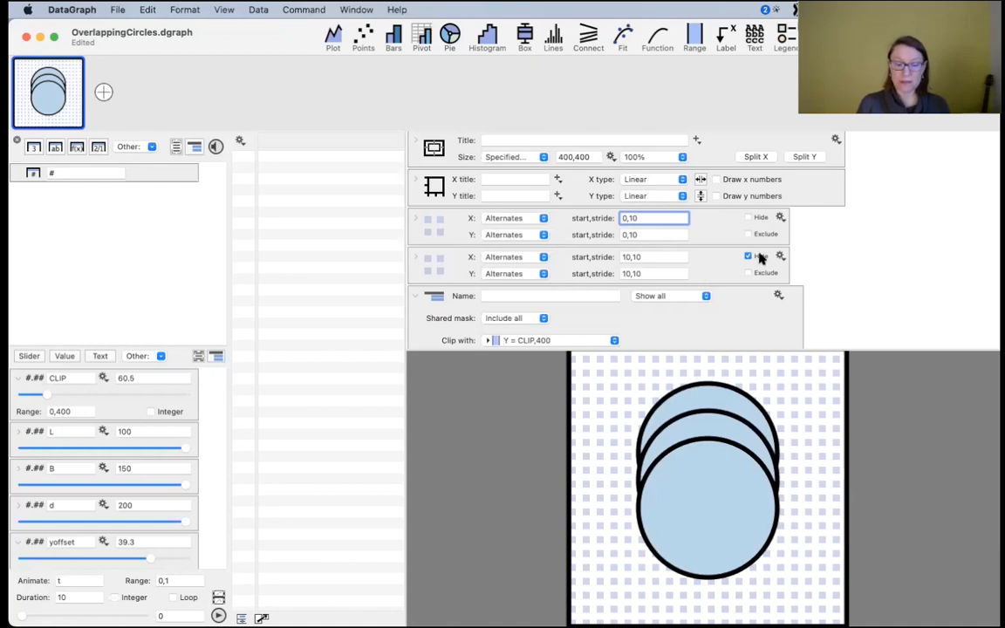
click(449, 264)
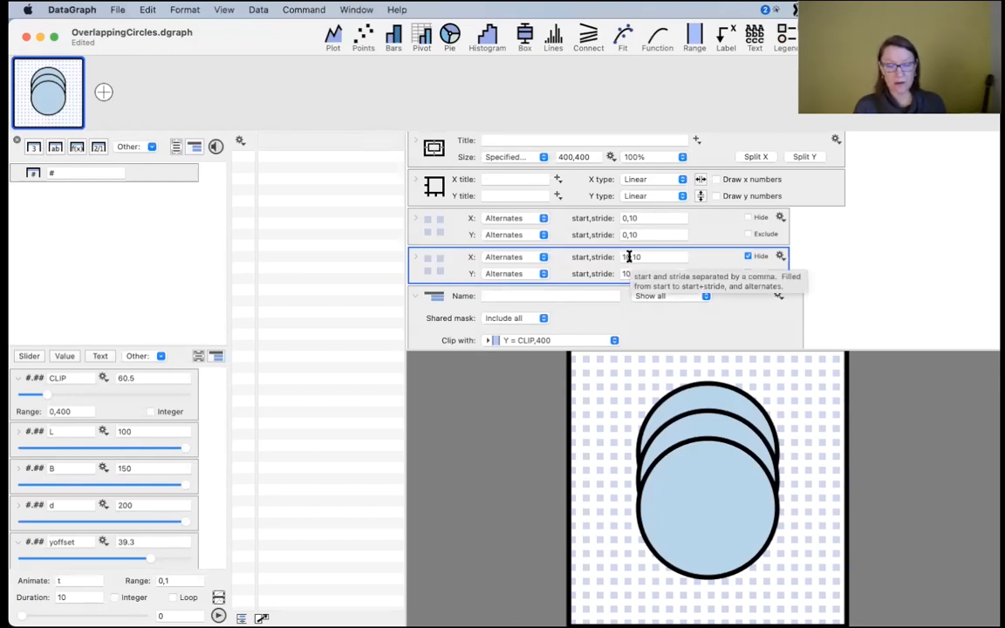
click(755, 256)
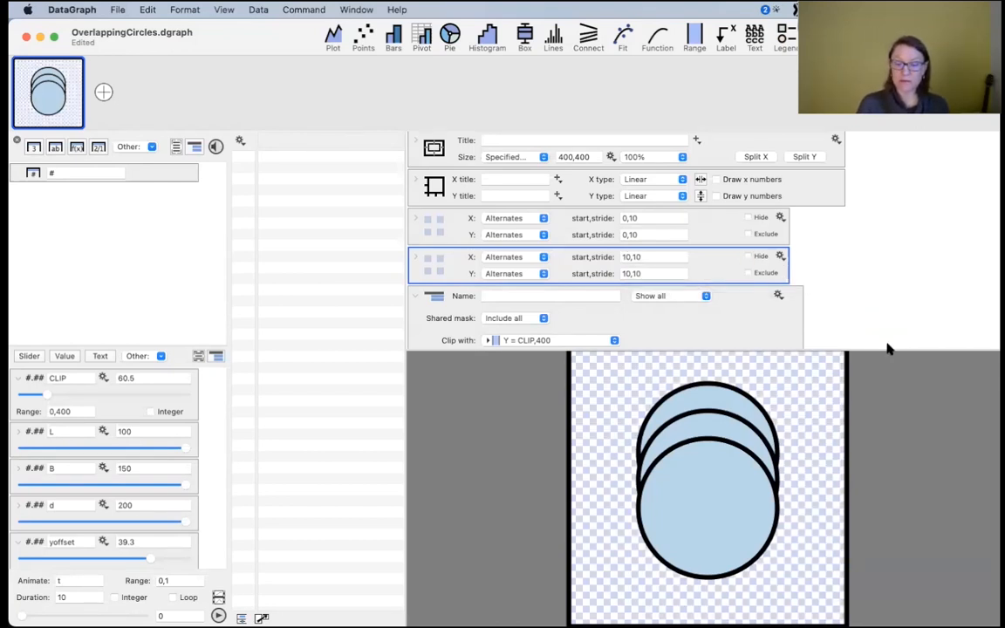
- Collapse the command list, switch to Spiral.dgraph and lower the n slider to 1, giving the variable list slightly more room
drag(887, 349, 859, 181)
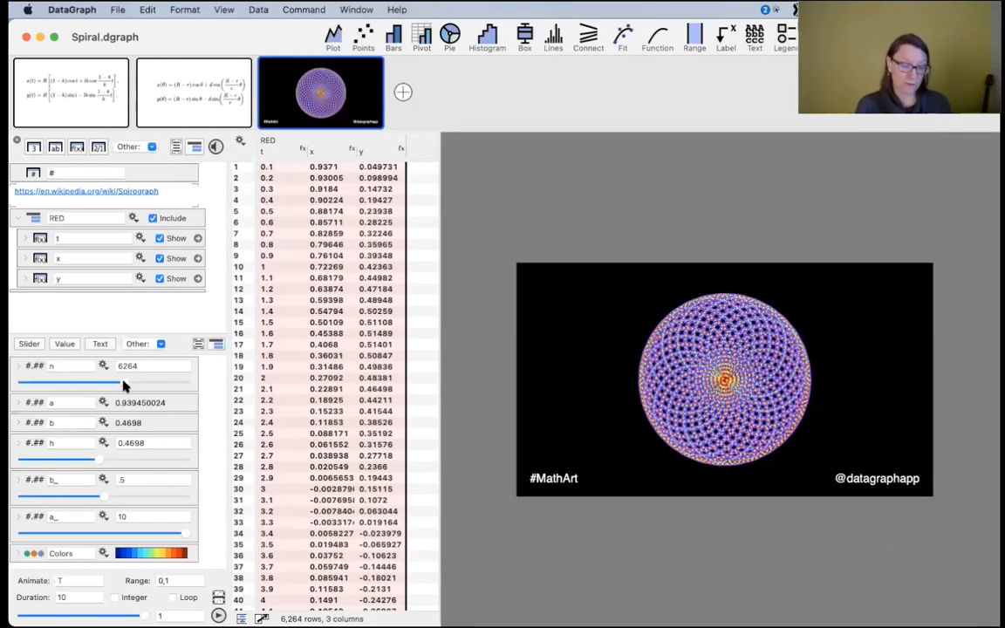
drag(122, 387, 19, 377)
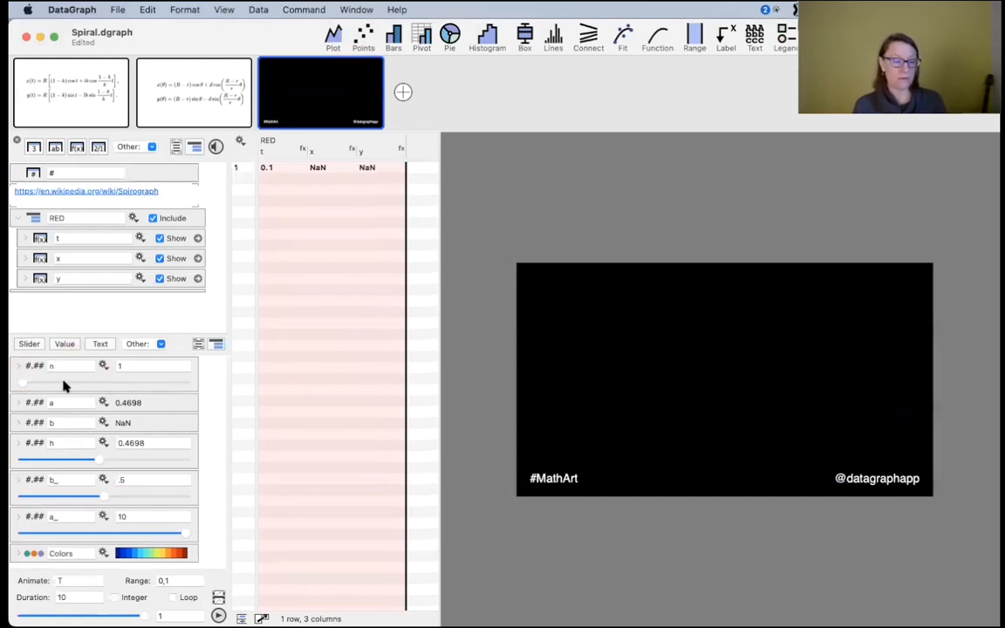
drag(170, 333, 166, 319)
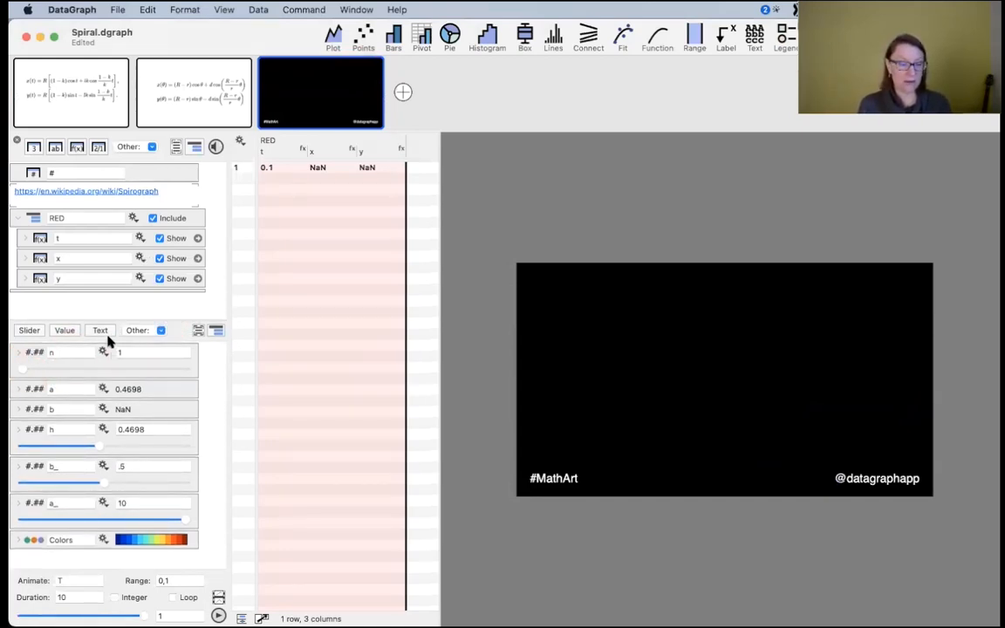
click(23, 373)
mouse_move(24, 373)
mouse_down()
mouse_move(194, 366)
mouse_move(9, 375)
mouse_up()
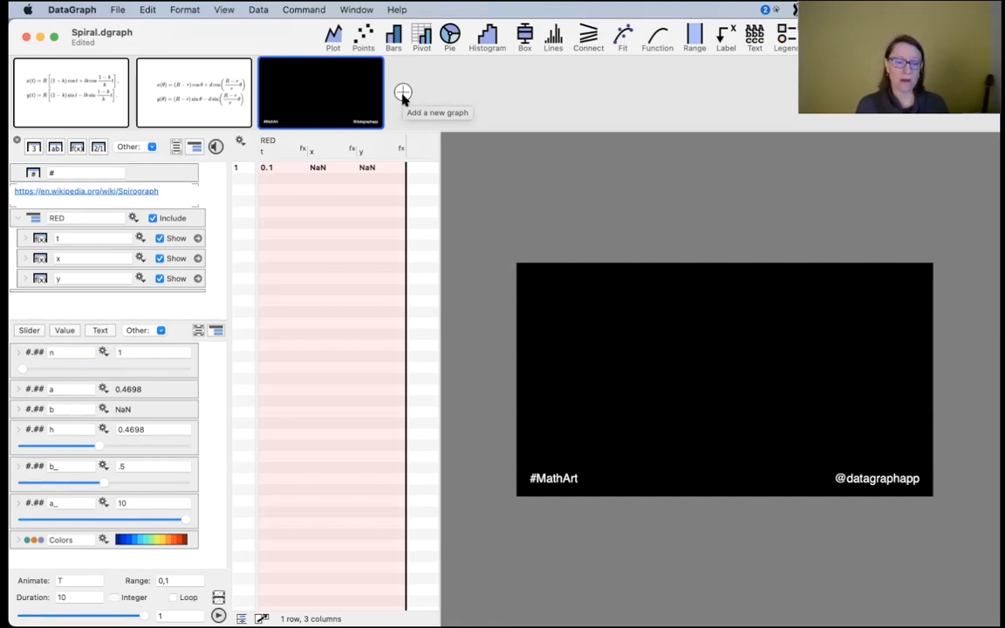
- Compare the parametric equations in the first two graphs, ending on the second graph with the x(θ) and y(θ) equations
click(200, 96)
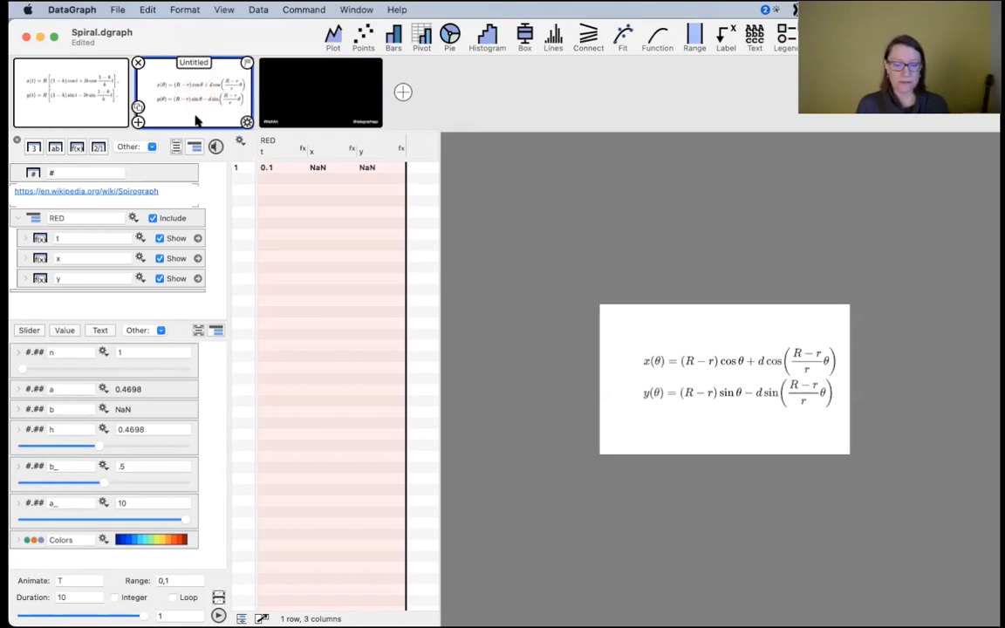
click(68, 98)
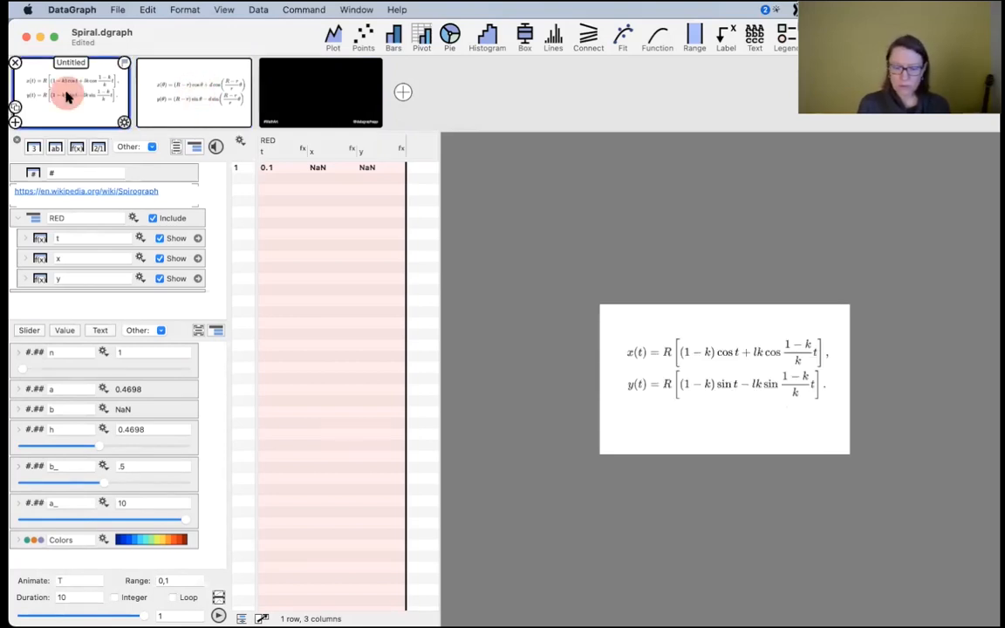
click(192, 83)
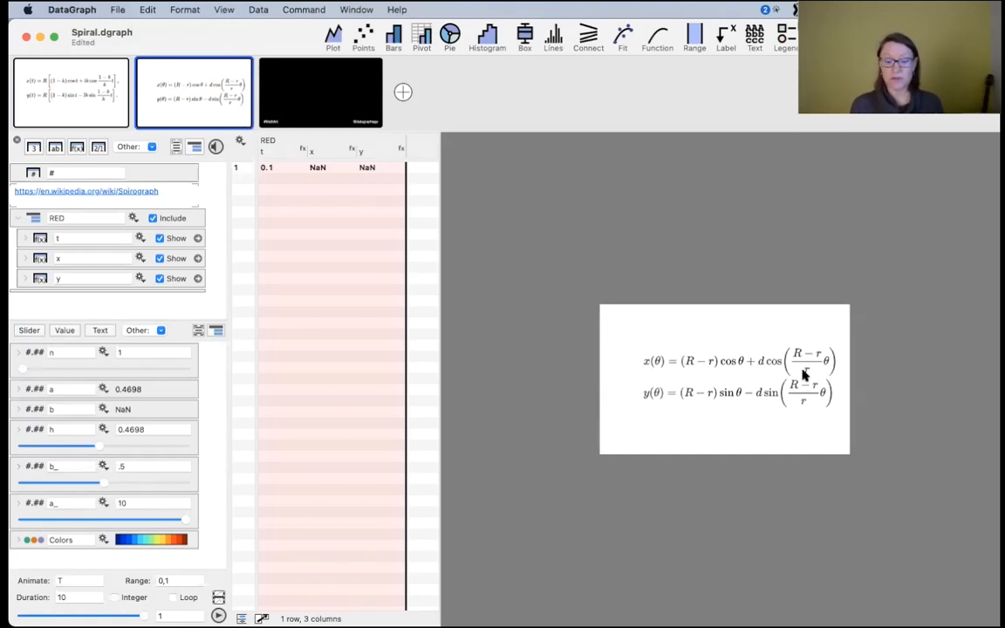
- Open the linked Wikipedia Spirograph article in Safari, examine its Operation section and zoom in on the sample designs before leaving the article
click(143, 192)
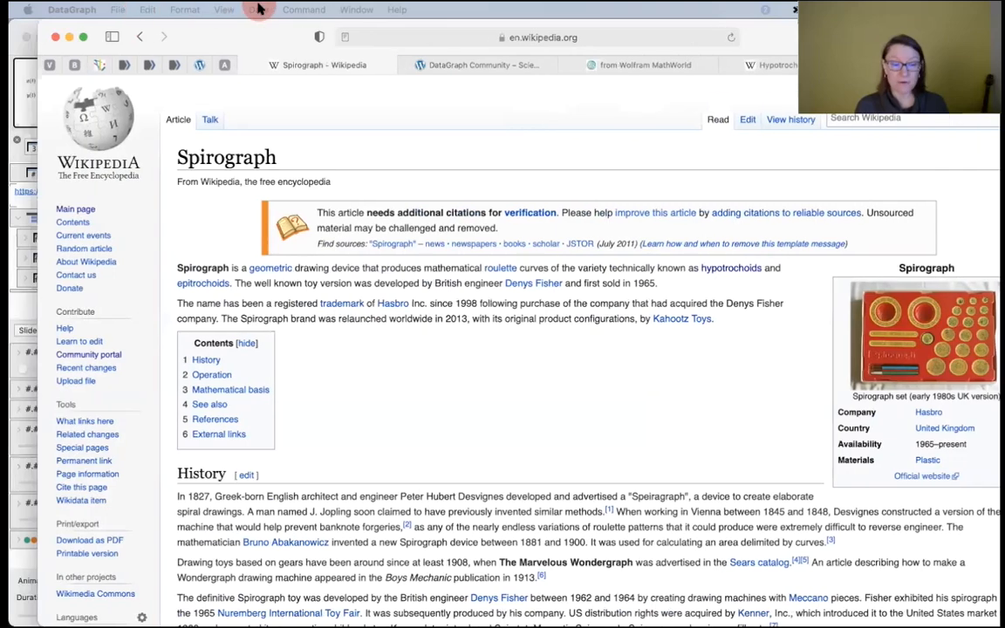
click(426, 320)
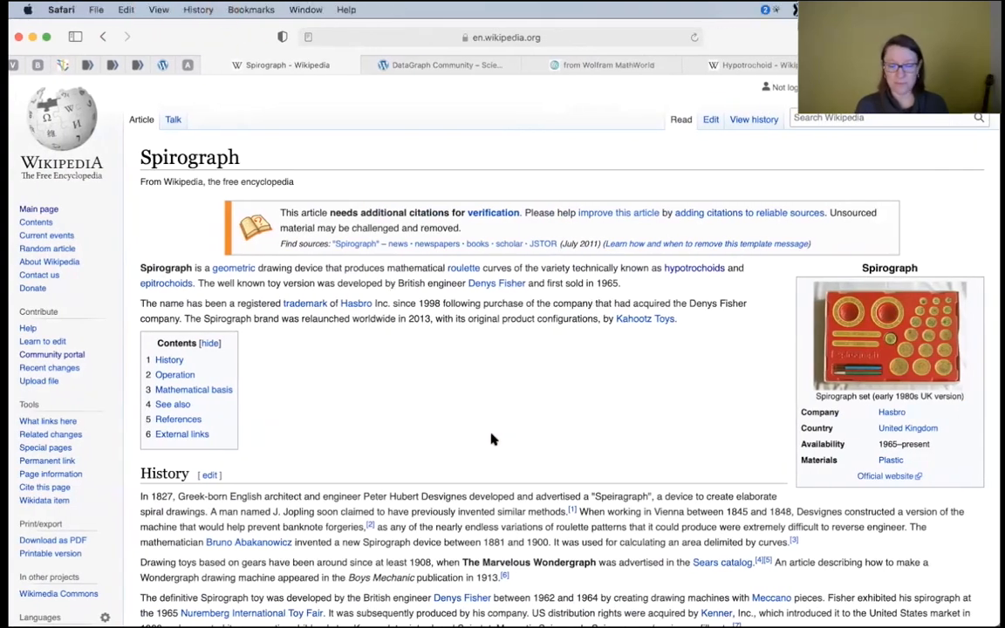
scroll(491, 437, down, 3)
scroll(493, 439, down, 5)
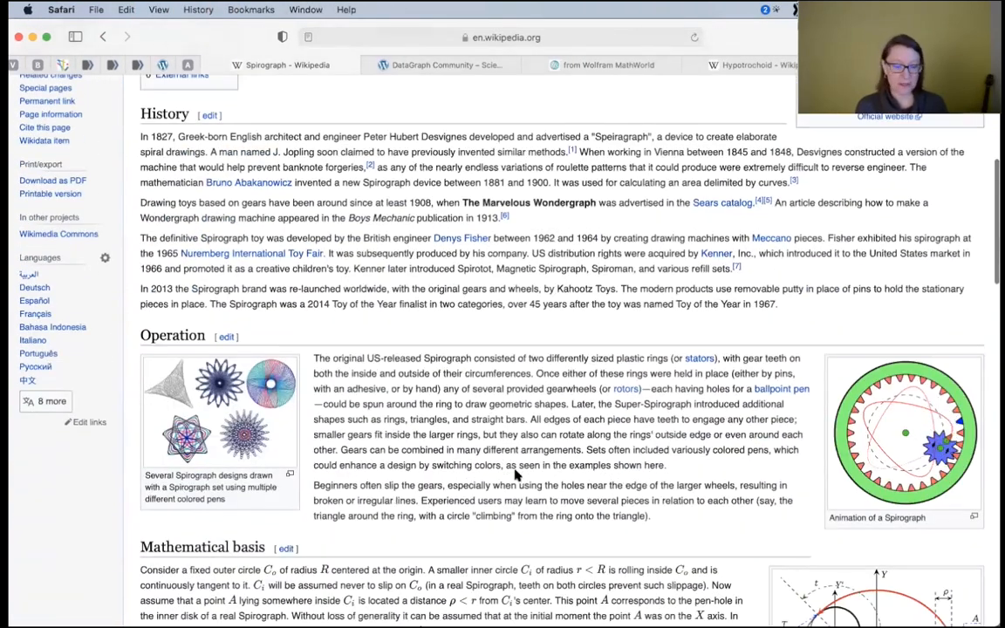
scroll(509, 449, down, 4)
scroll(398, 339, up, 2)
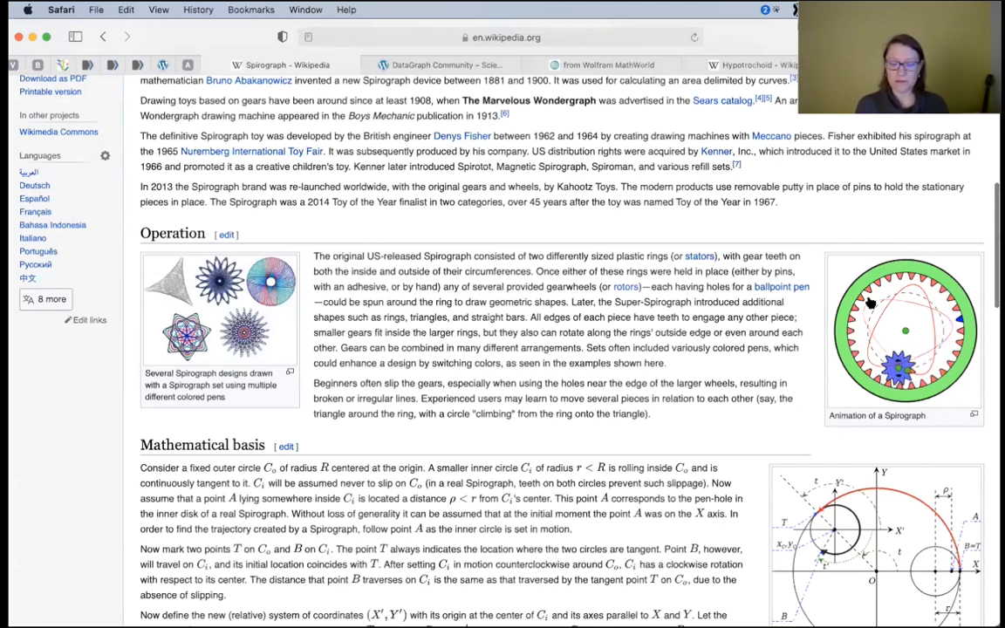
scroll(703, 349, down, 2)
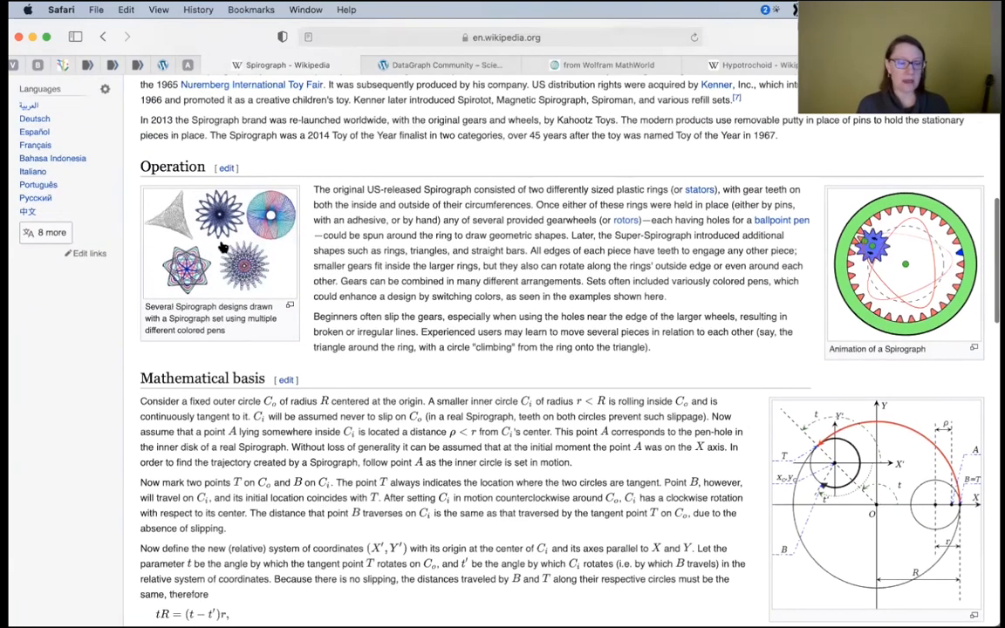
key(super+equal)
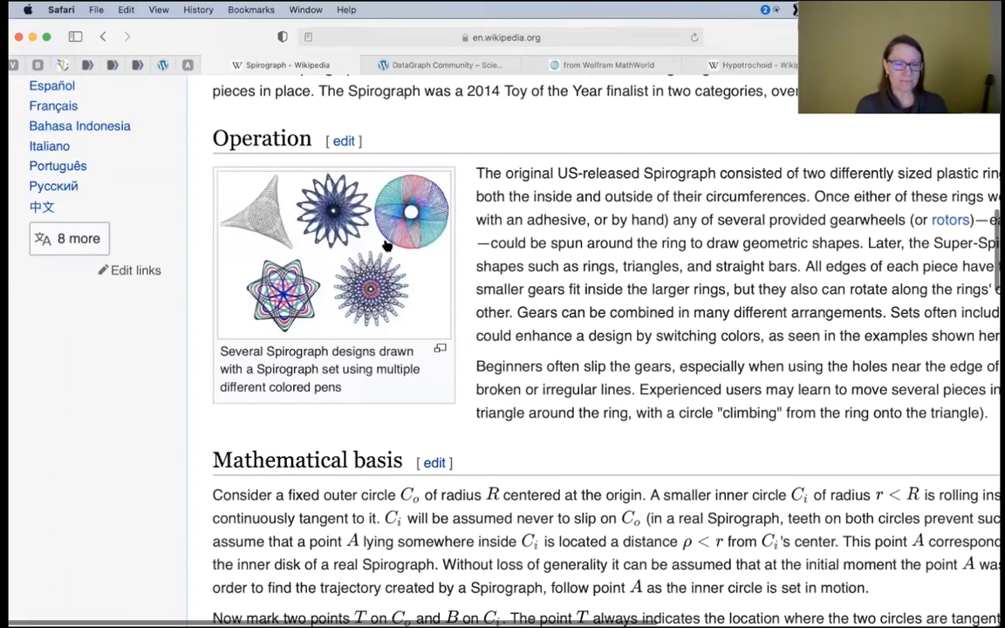
key(super+minus)
drag(182, 35, 0, 81)
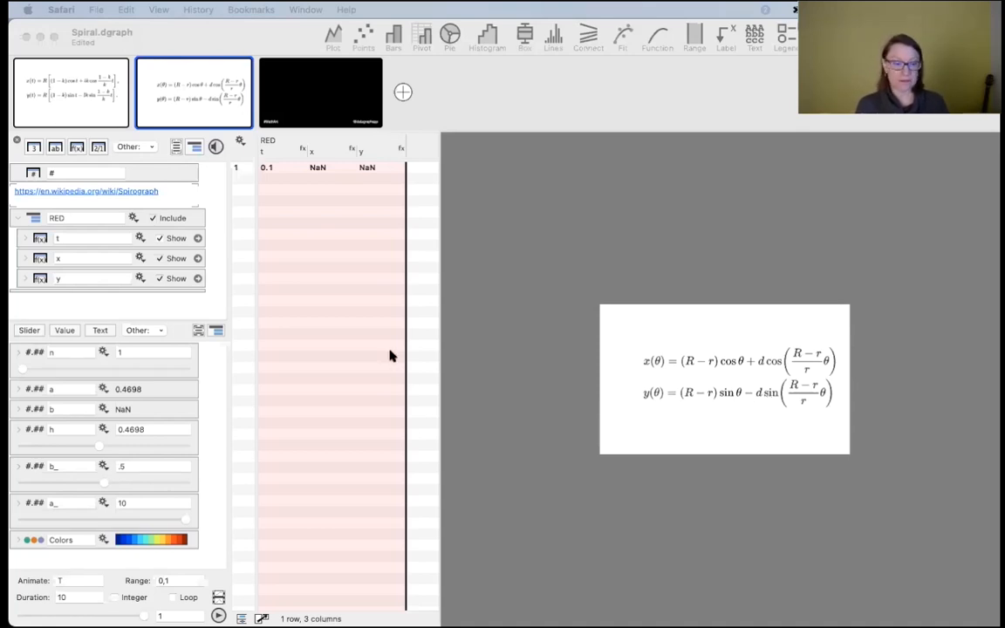
- Return to DataGraph's second graph, reveal its command list, and toggle inclusion of the RED group off and on again
click(174, 86)
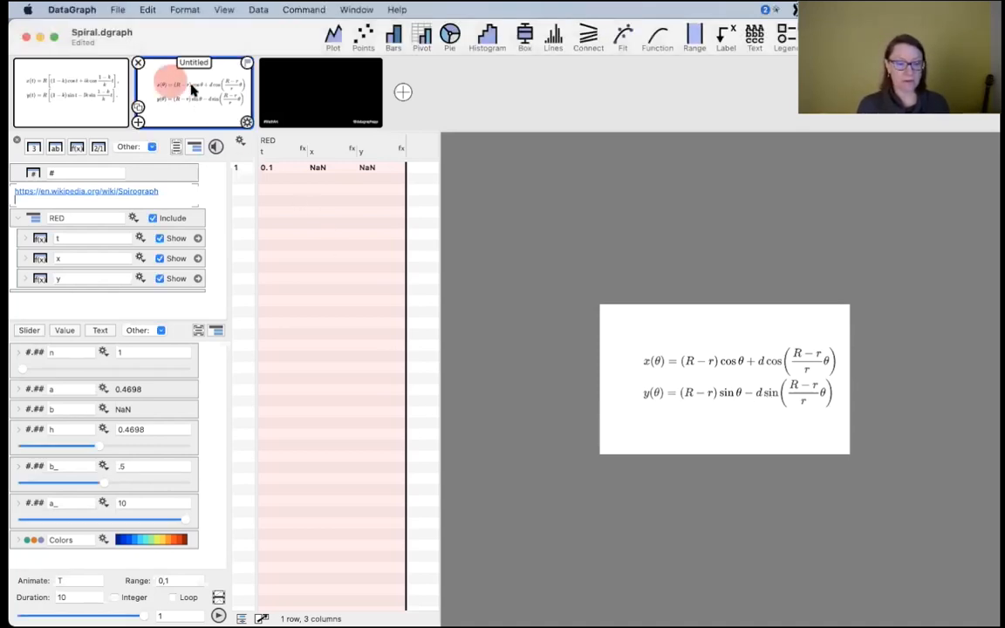
click(527, 132)
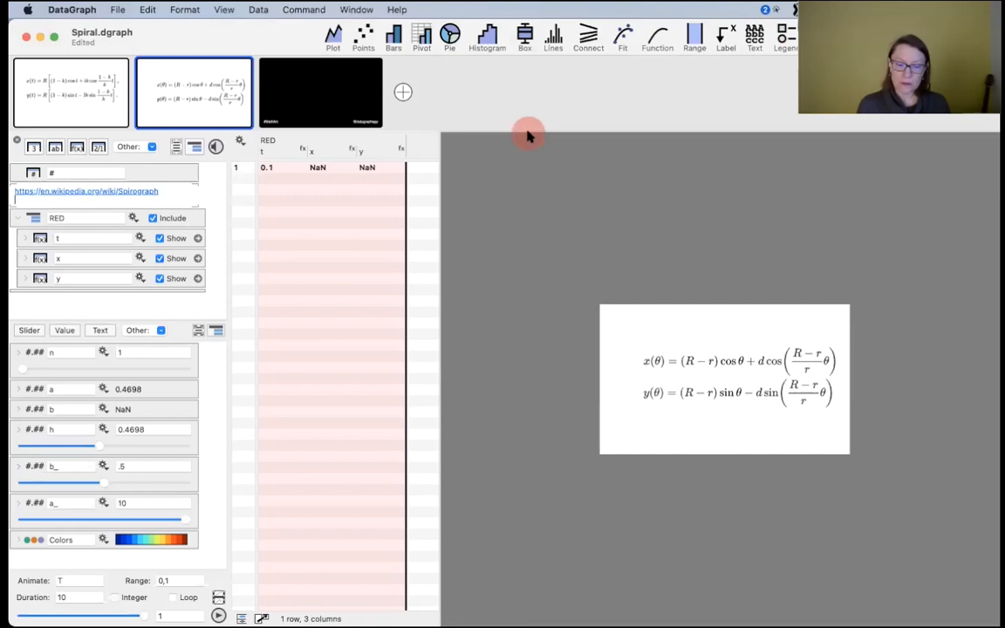
click(528, 179)
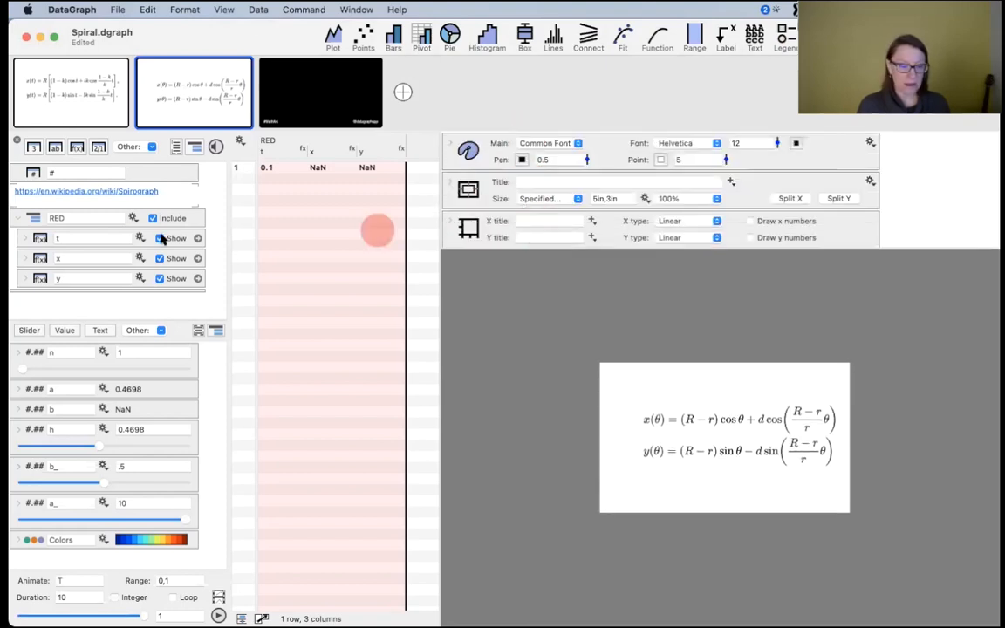
click(162, 219)
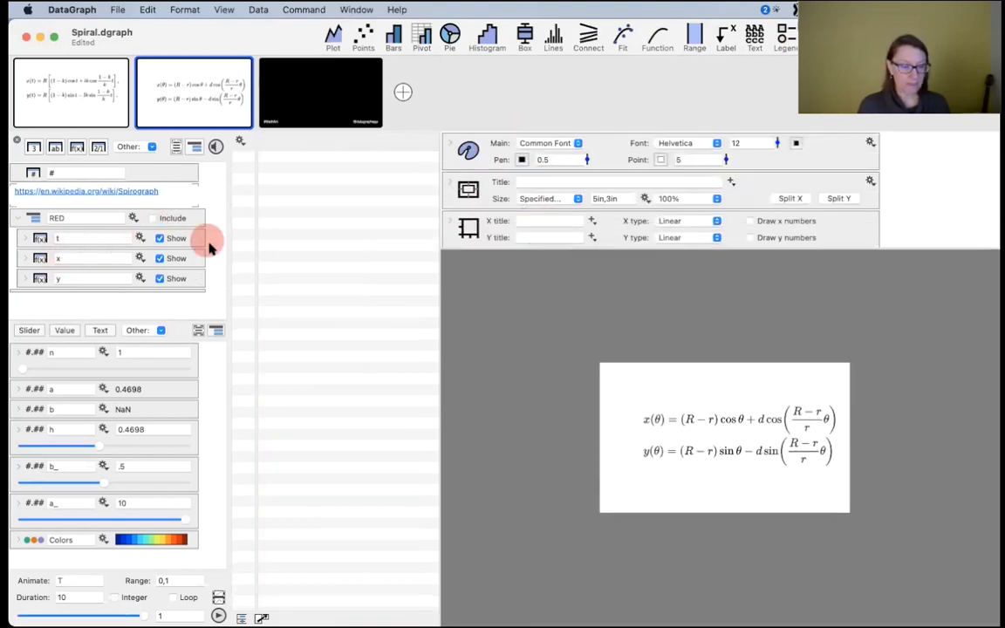
click(163, 219)
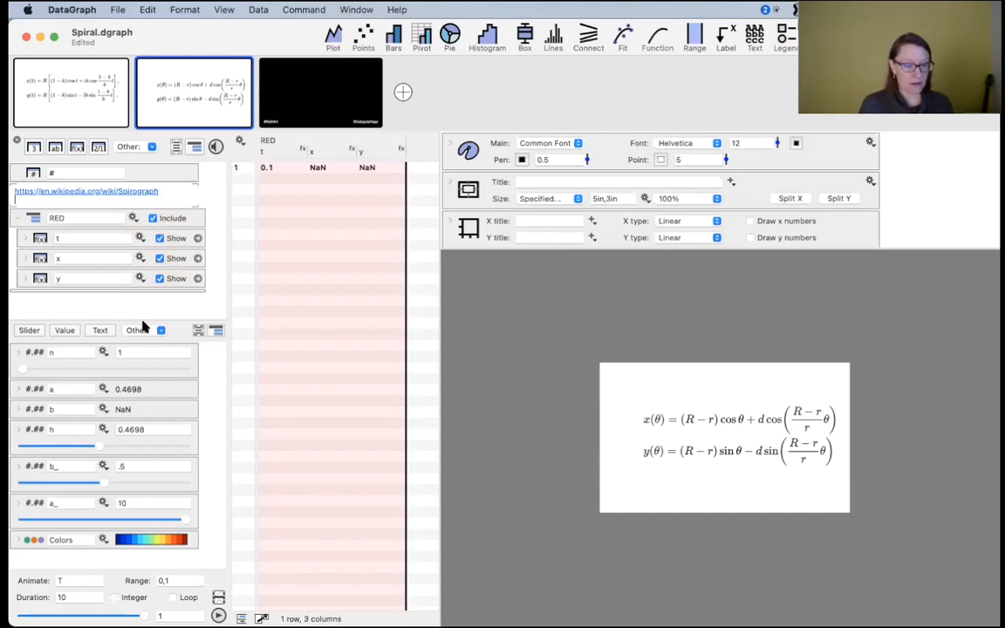
- Make more room for the column list and expand the x and y columns of the RED group to show their expressions
drag(146, 319, 156, 449)
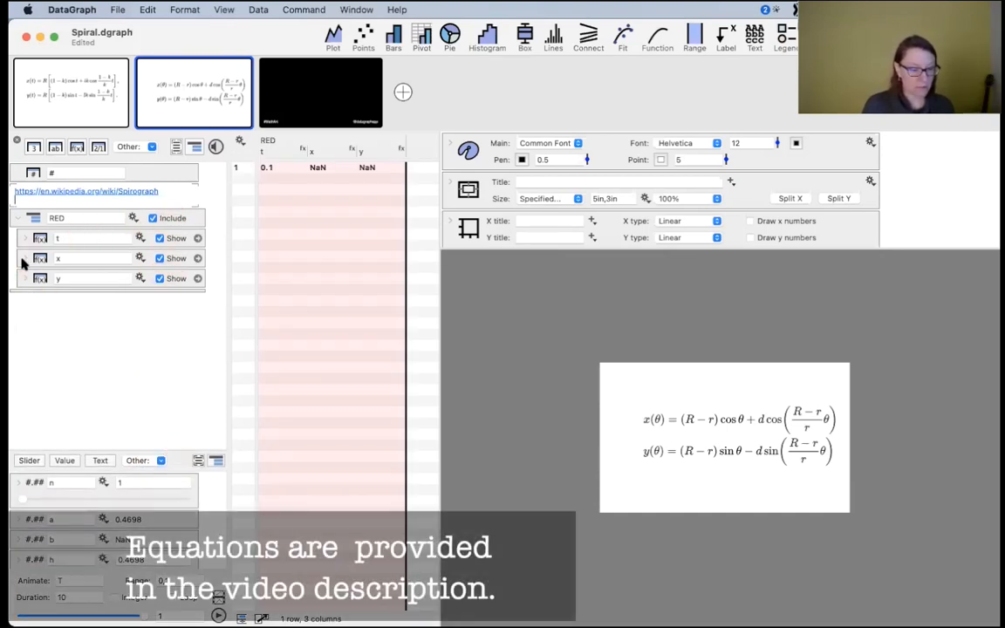
click(24, 258)
click(24, 346)
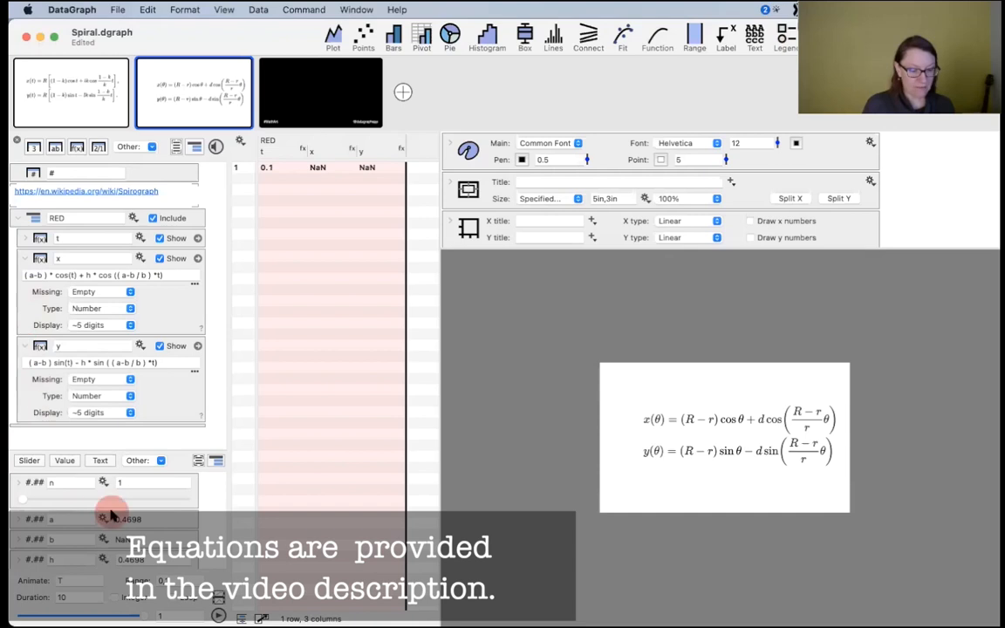
- Set the n slider to 1811 and examine the x and y expressions of the RED group
drag(21, 499, 49, 498)
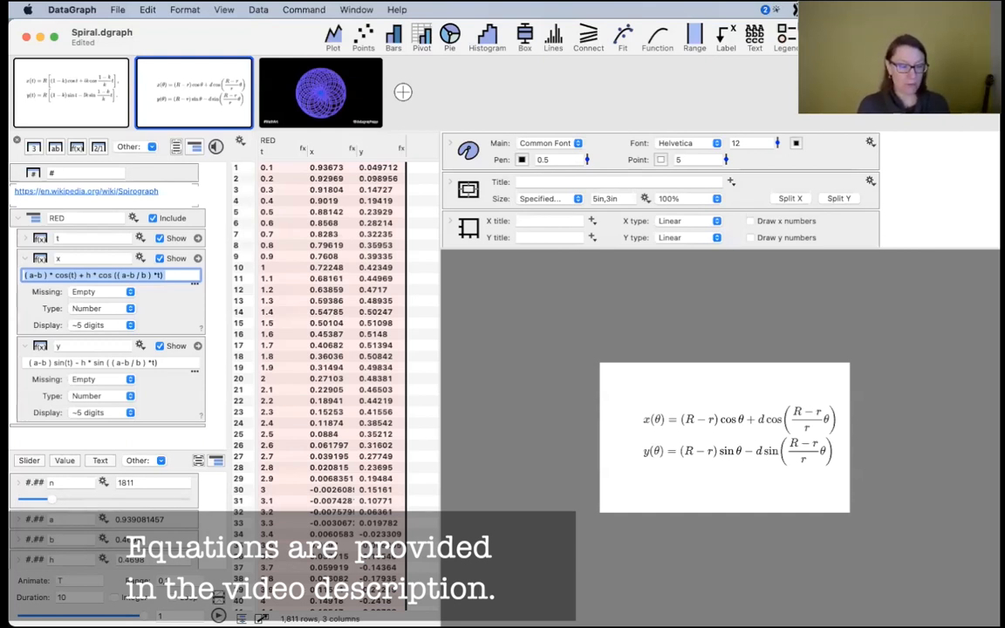
click(172, 362)
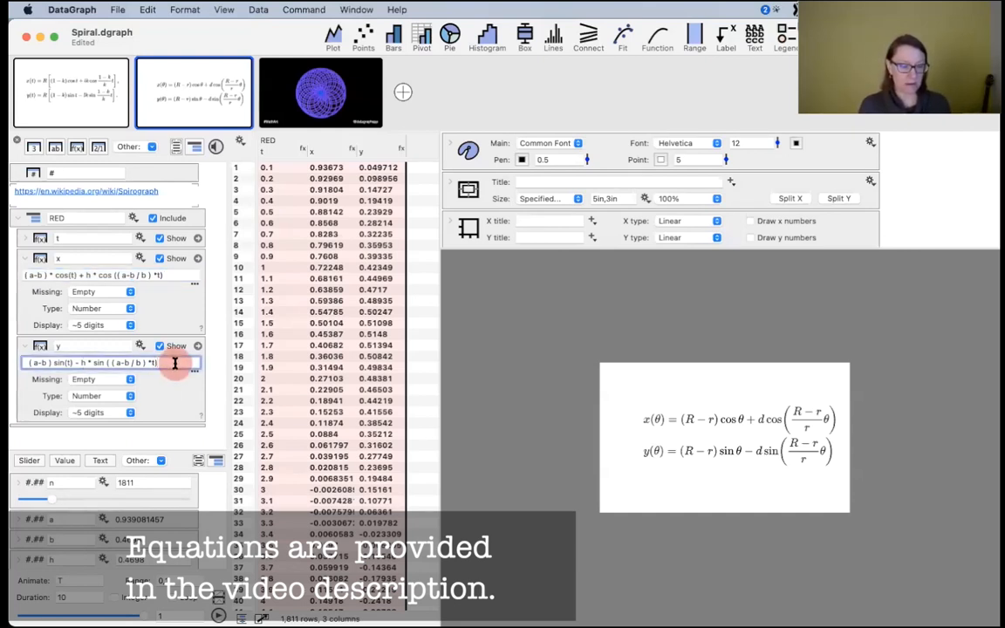
drag(174, 363, 11, 365)
key(super+c)
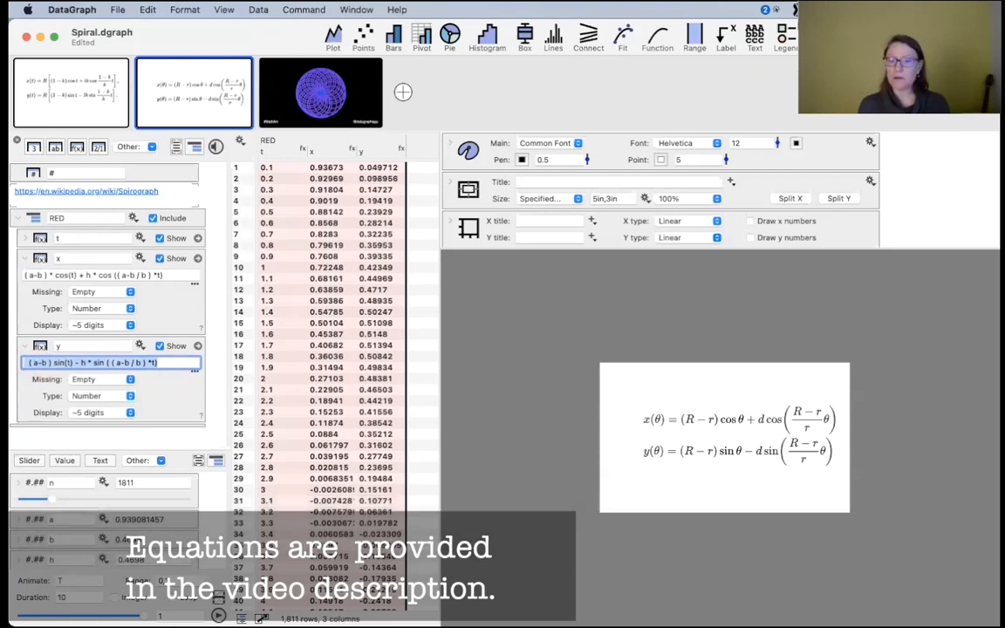
key(Return)
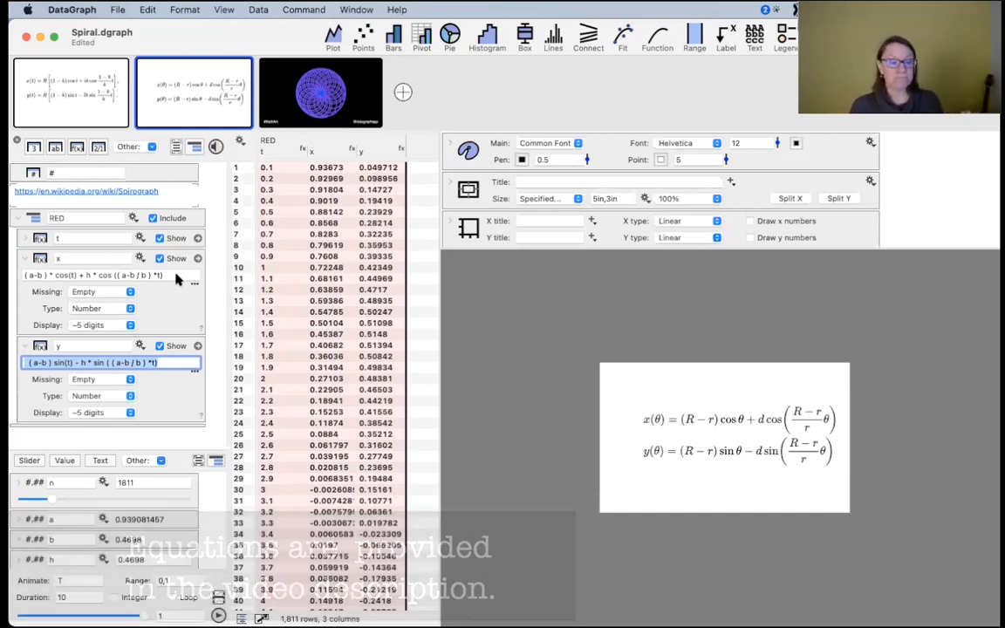
click(176, 276)
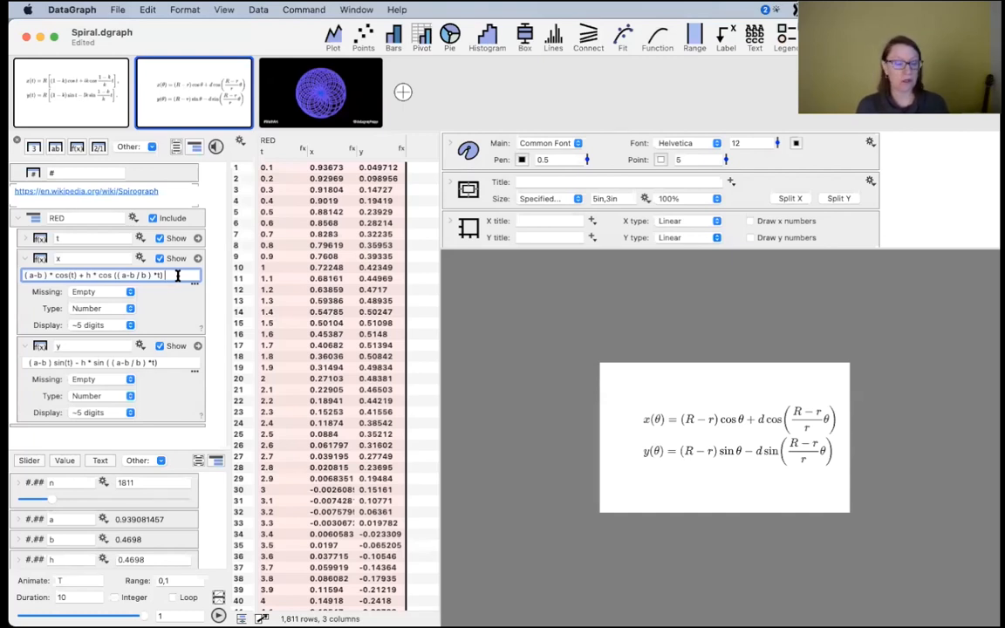
- Enlarge the variable list to examine the a, b, h, b_ and a_ variables used in the expressions, and restore room for the columns
click(180, 450)
drag(179, 451, 177, 307)
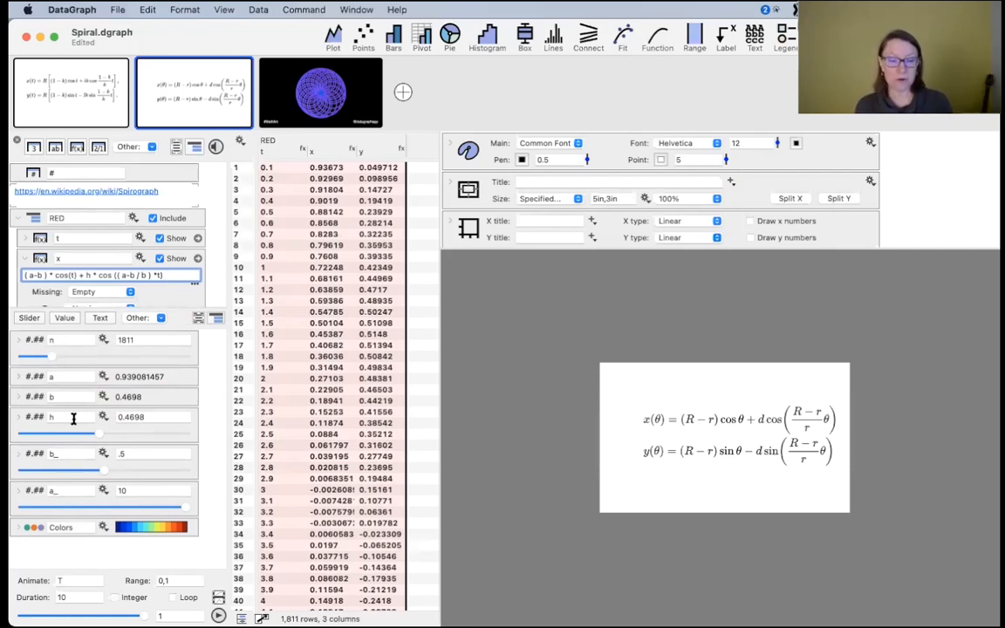
click(34, 379)
click(34, 398)
click(103, 397)
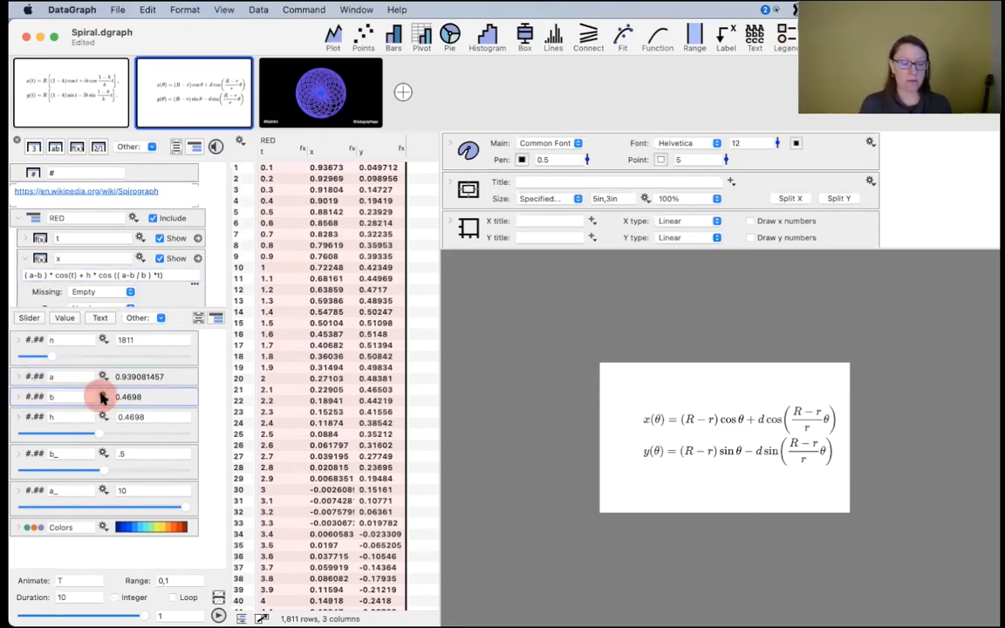
click(37, 419)
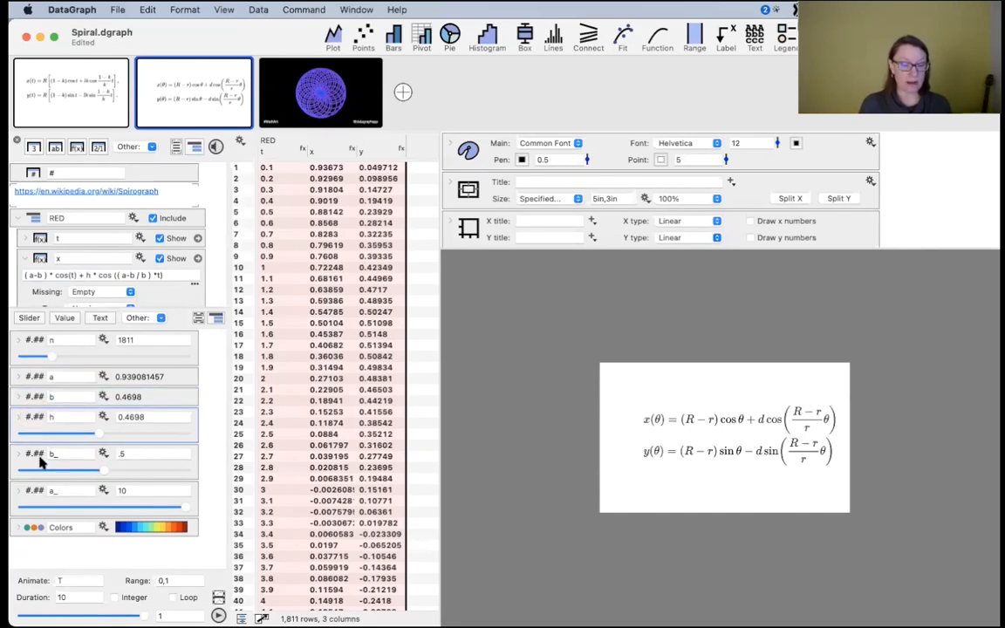
click(116, 276)
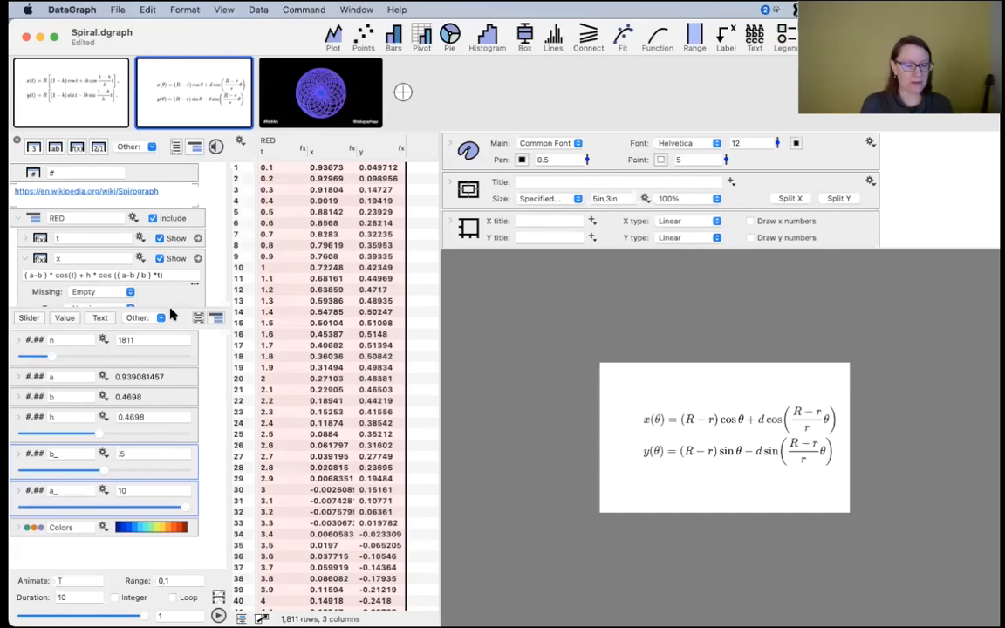
drag(198, 318, 198, 420)
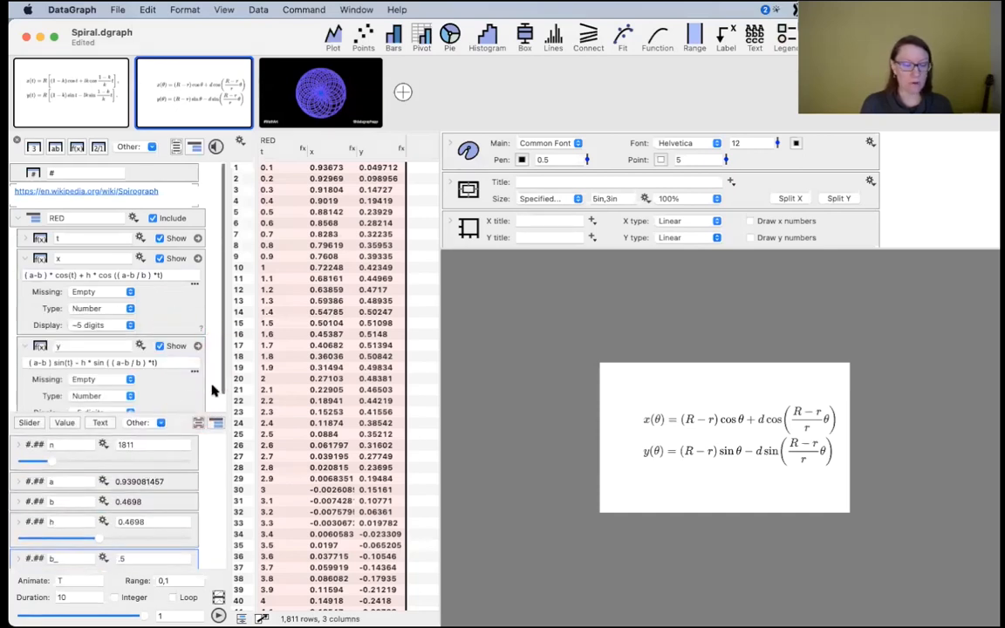
- Create a new blank file, move its window aside and return to Spiral.dgraph
click(111, 11)
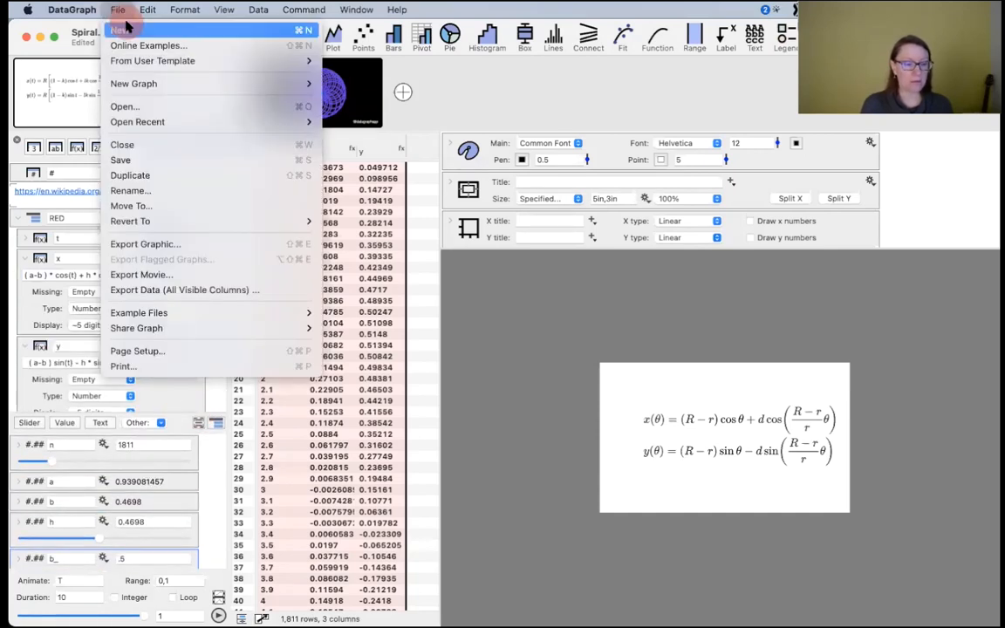
click(126, 30)
drag(223, 85, 248, 86)
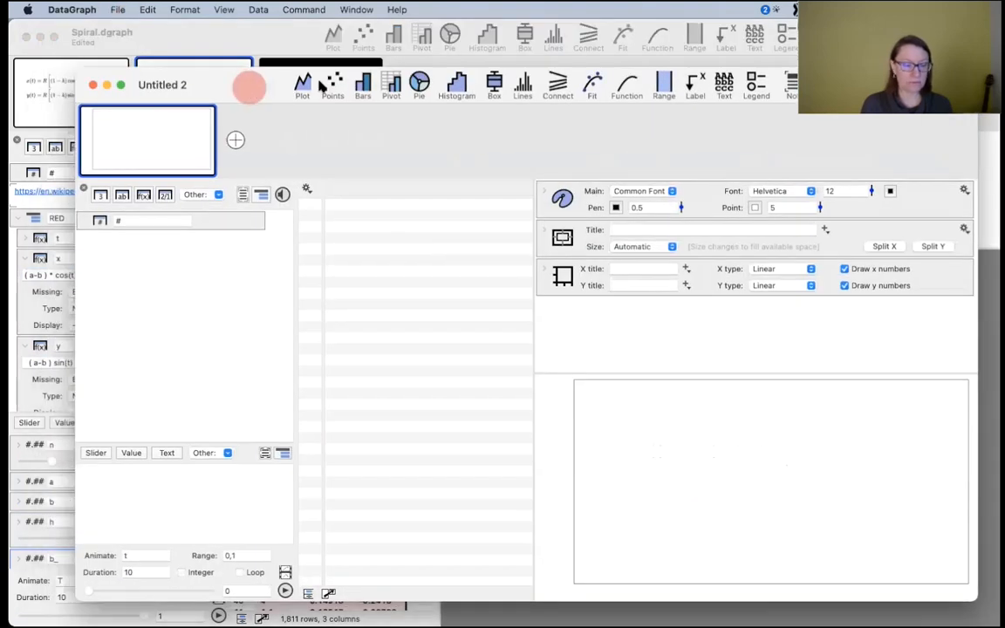
drag(321, 86, 387, 82)
click(11, 298)
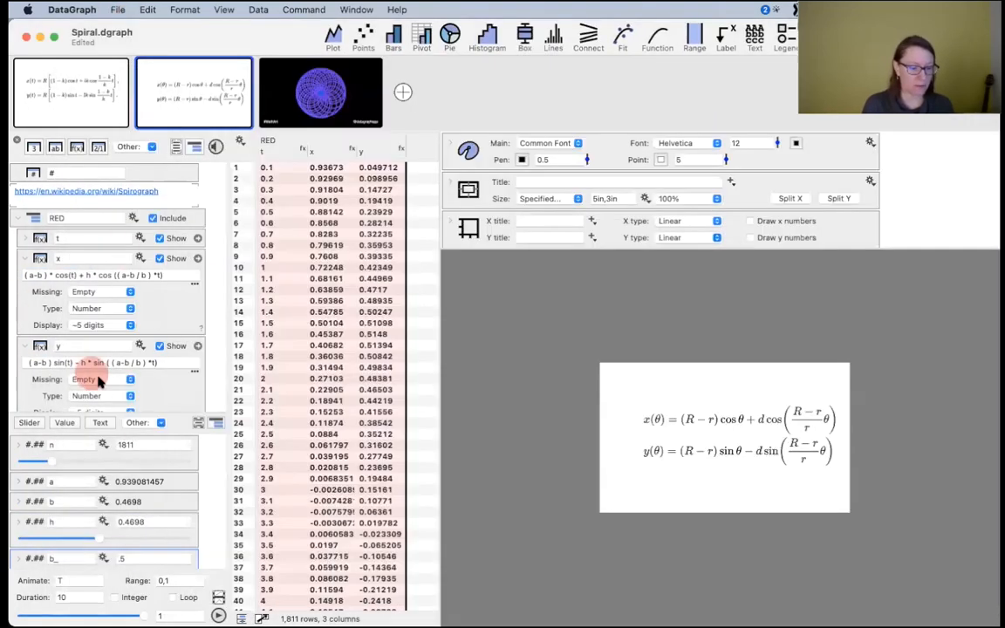
- Copy the x and y expression columns from the RED group and paste them into the column list of Untitled 2
drag(218, 359, 155, 295)
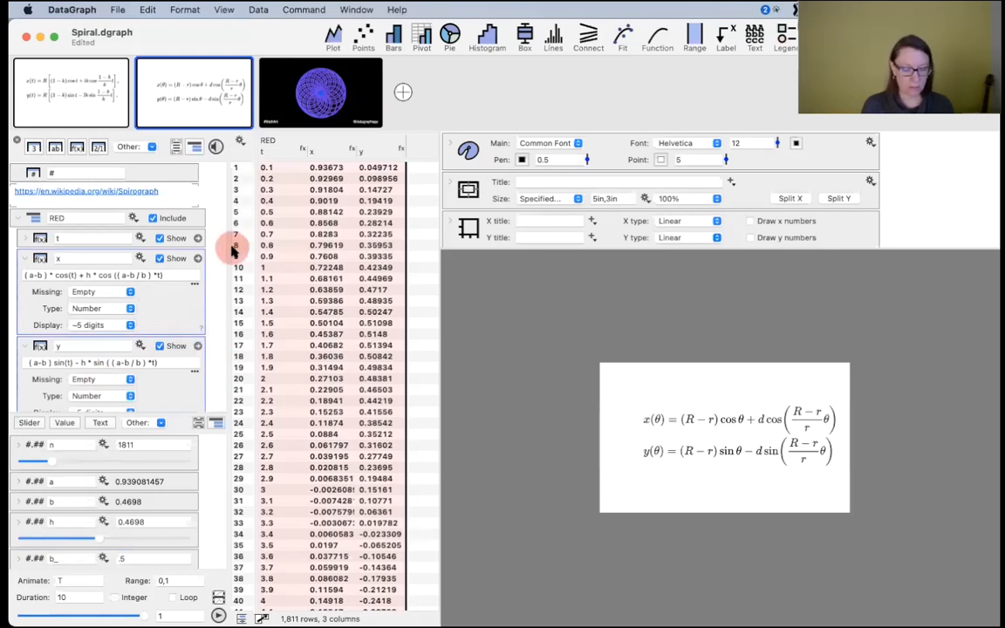
key(super+c)
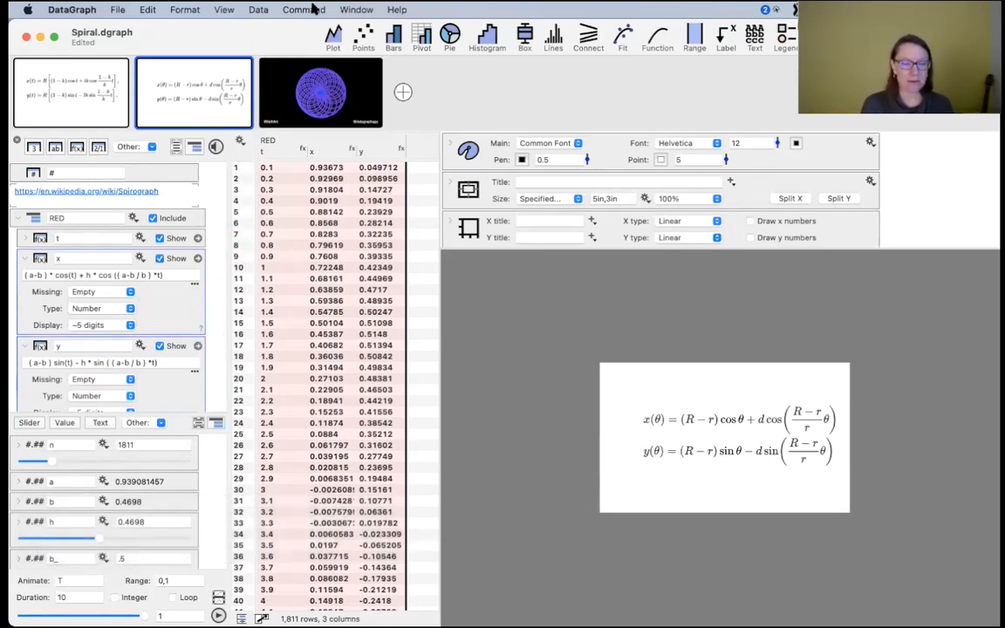
click(187, 314)
click(151, 275)
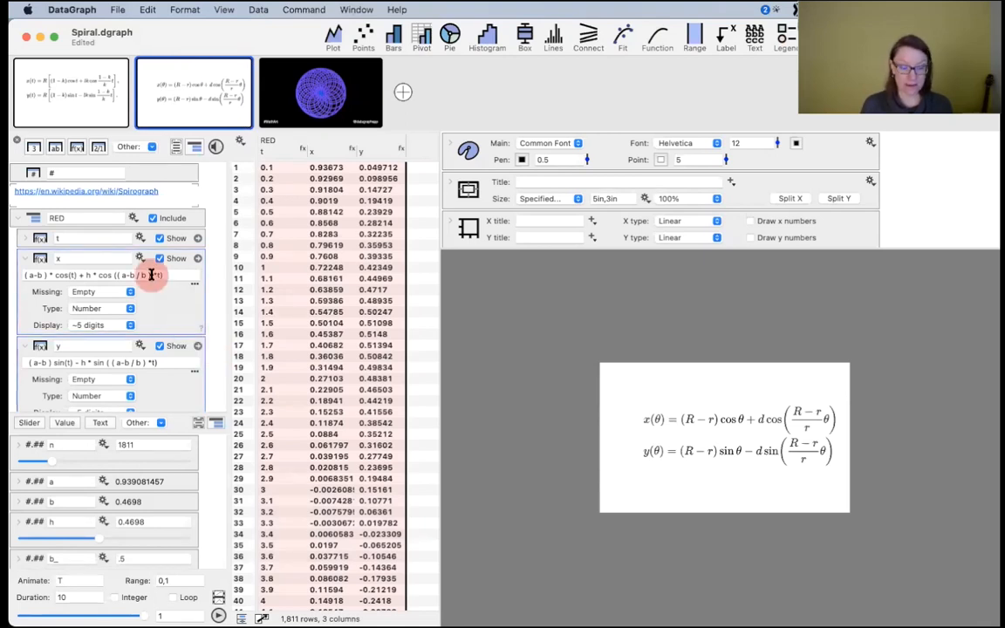
click(356, 8)
click(406, 359)
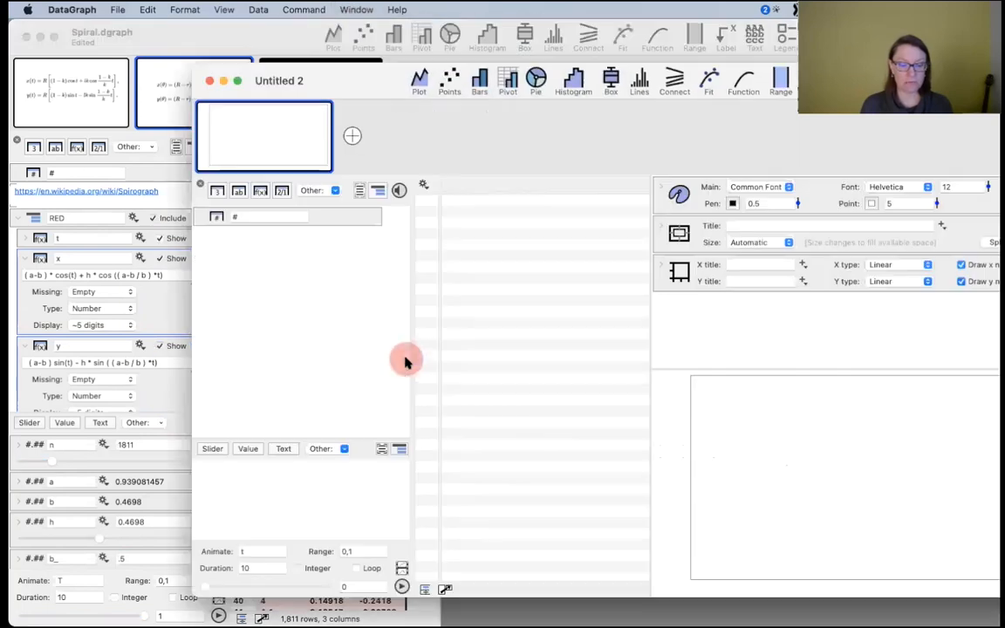
click(294, 291)
key(super+v)
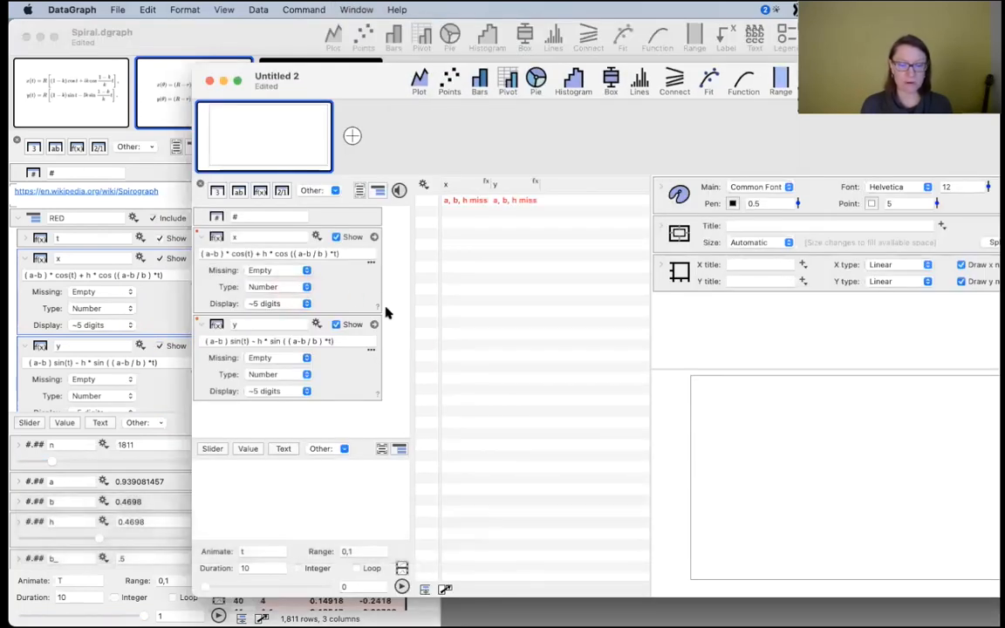
- Reposition the Untitled 2 window and widen the x and y columns in its data table
drag(391, 79, 247, 73)
click(381, 232)
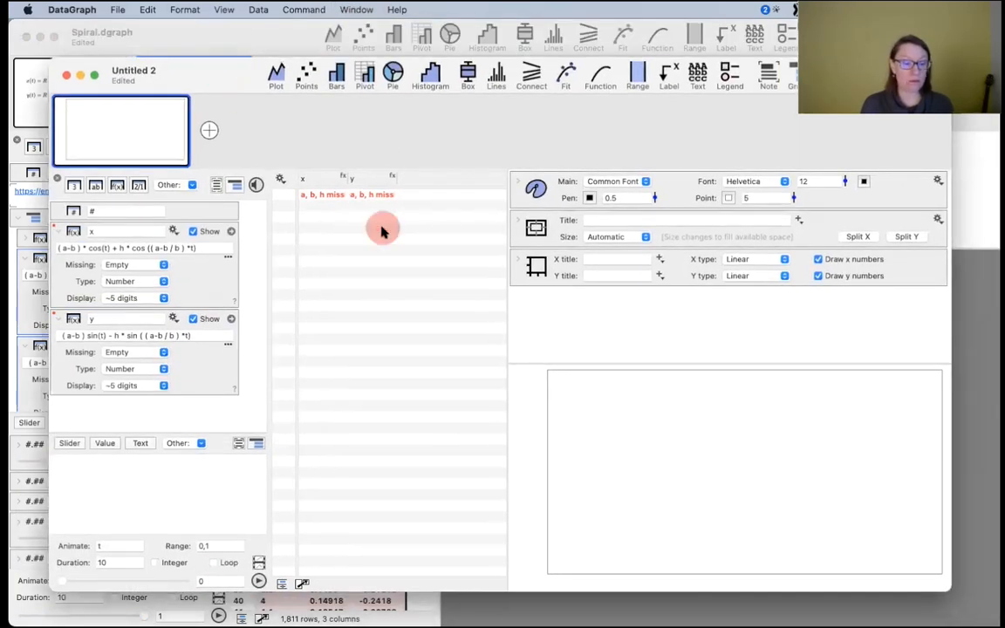
drag(392, 177, 433, 213)
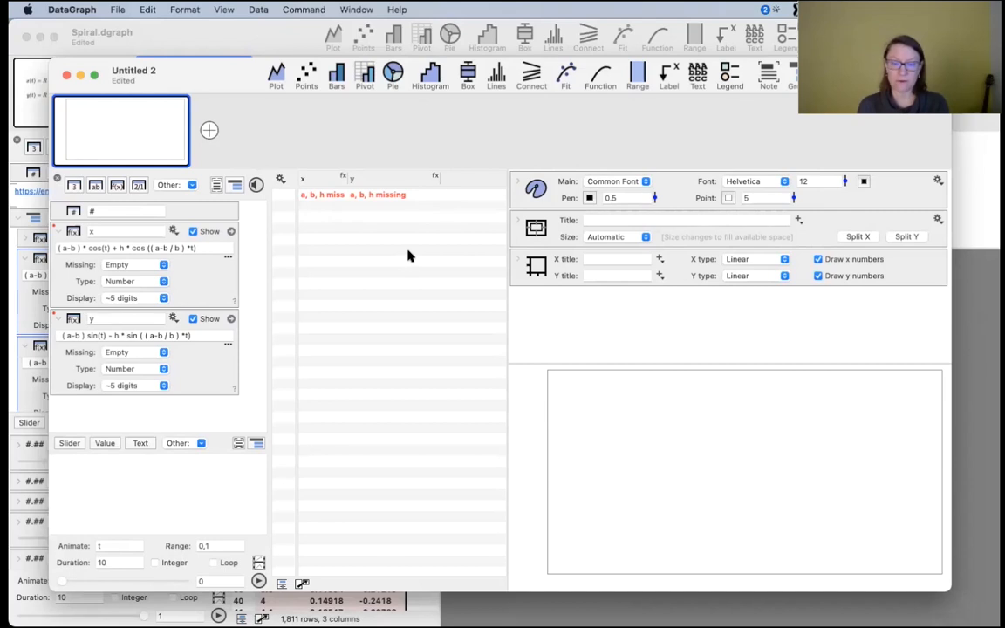
drag(214, 246, 54, 247)
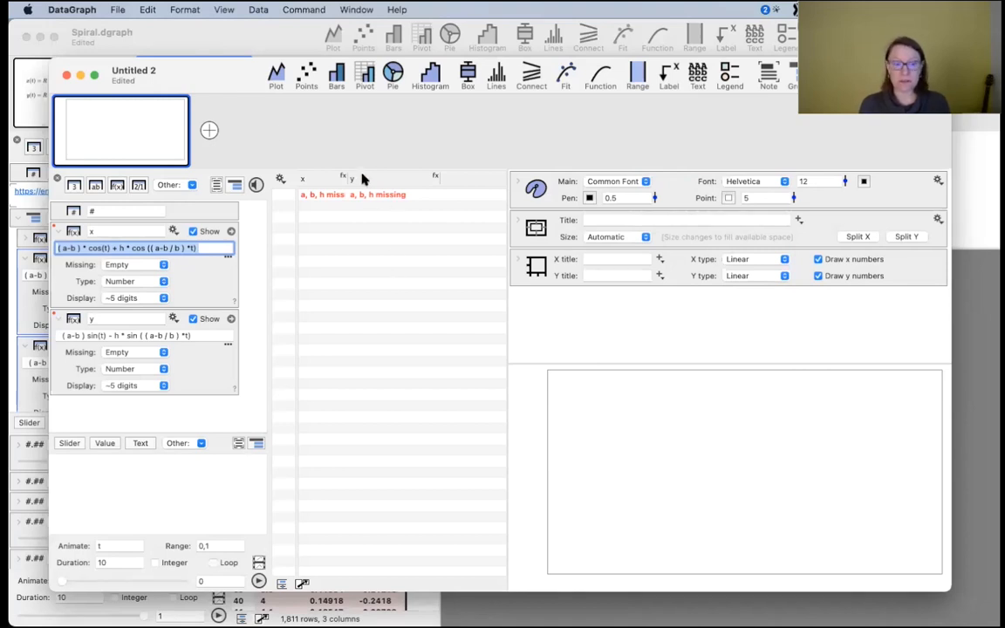
drag(347, 177, 393, 176)
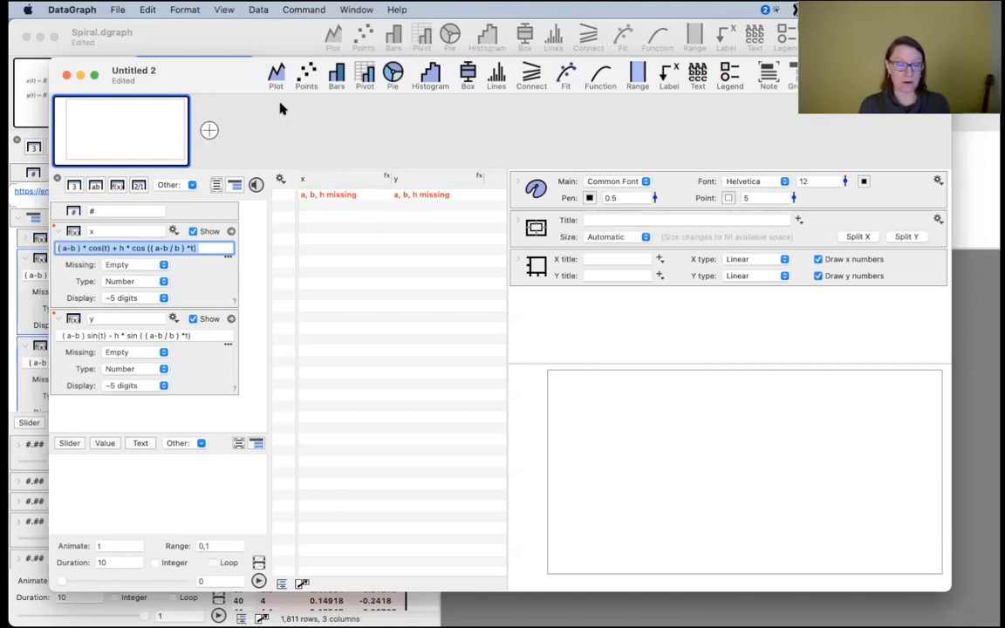
- Extend the Untitled 2 window to the full screen height and give its variable list more room
drag(256, 70, 254, 32)
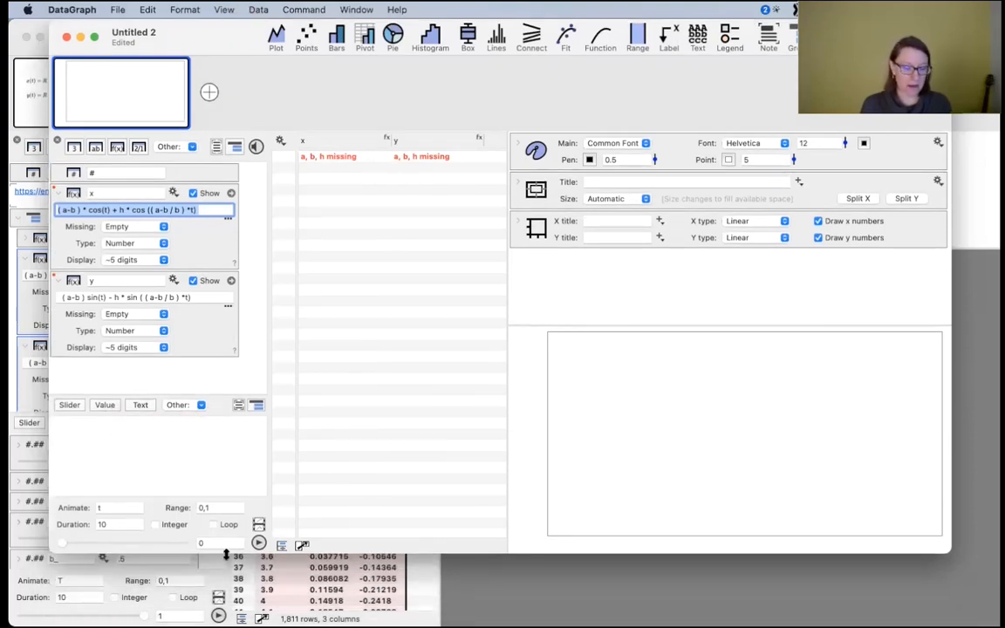
drag(260, 550, 260, 621)
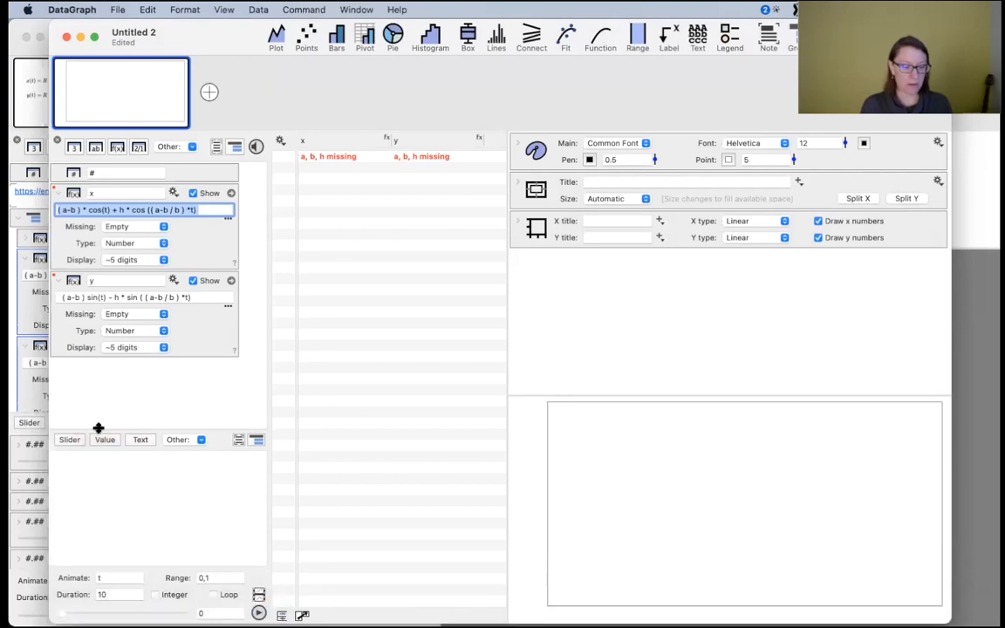
drag(99, 427, 90, 377)
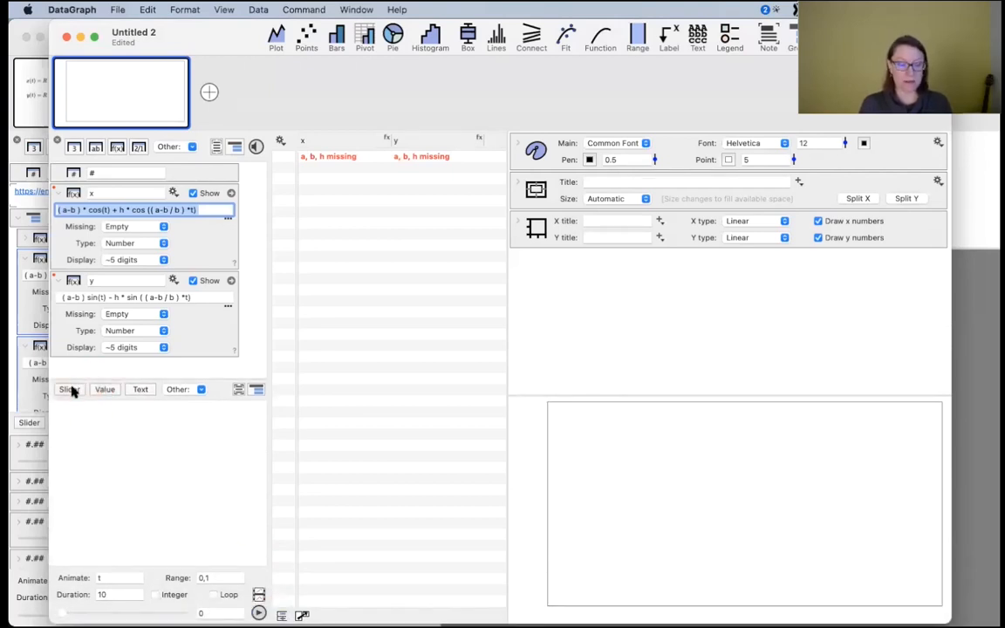
- Add two slider variables and name them a and b
click(71, 391)
click(69, 390)
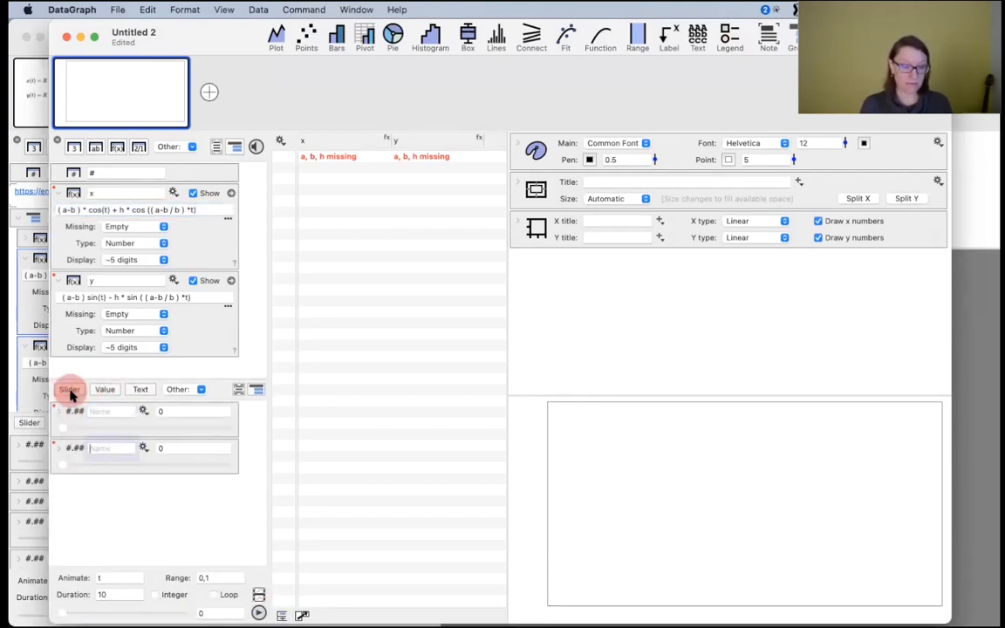
click(111, 411)
text(a)
click(115, 448)
text(b)
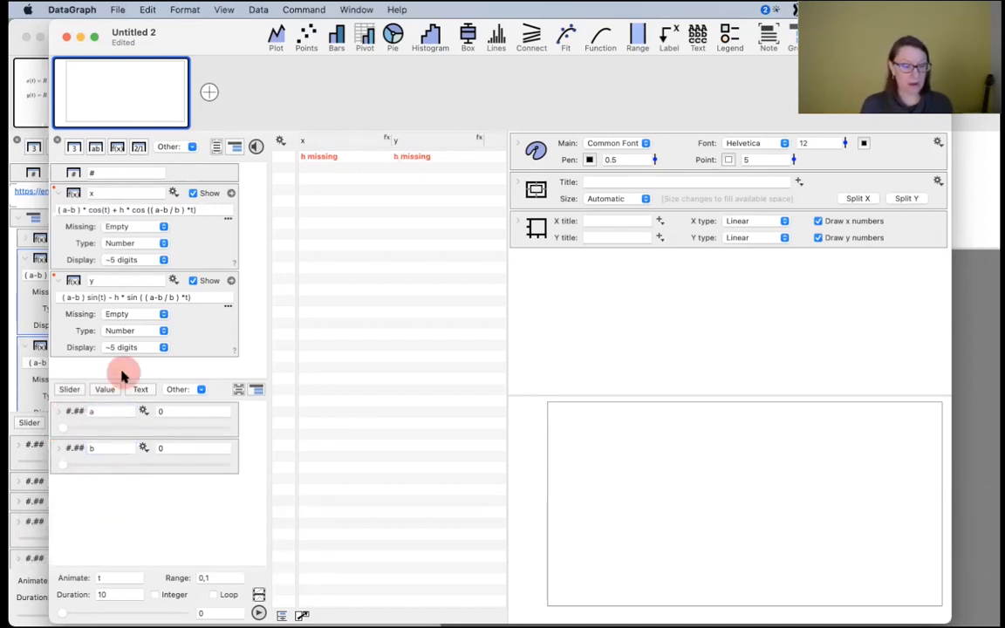
- Duplicate the b slider and rename the copy h
click(76, 449)
click(78, 506)
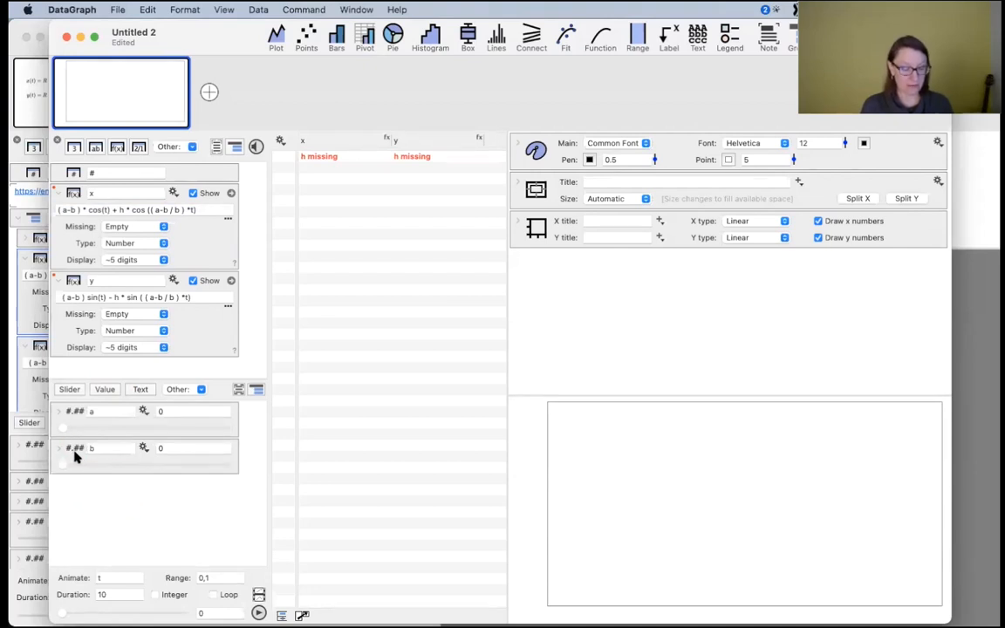
drag(74, 448, 107, 487)
click(63, 485)
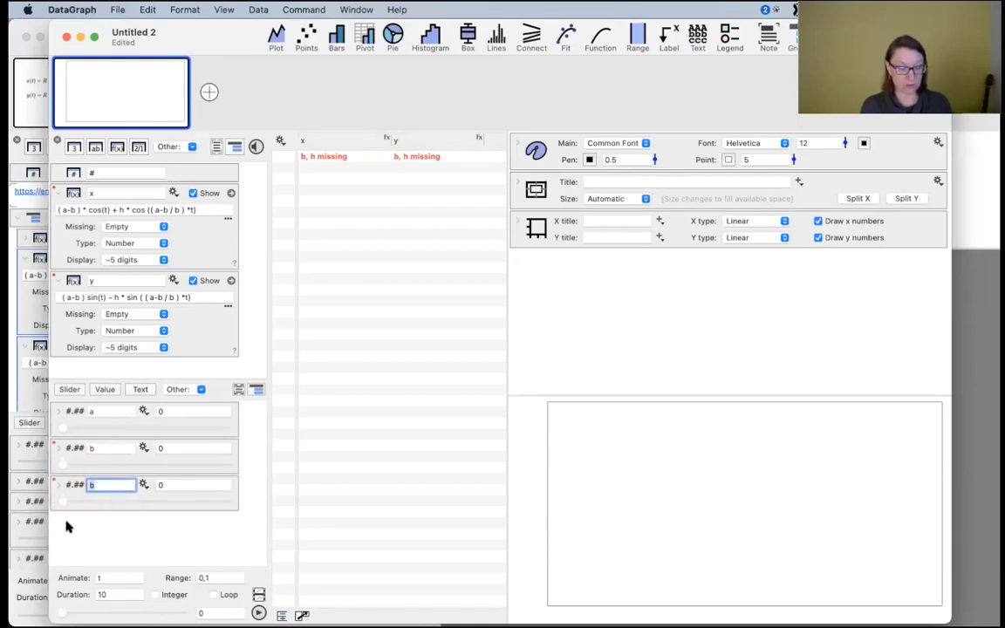
text(h)
click(70, 523)
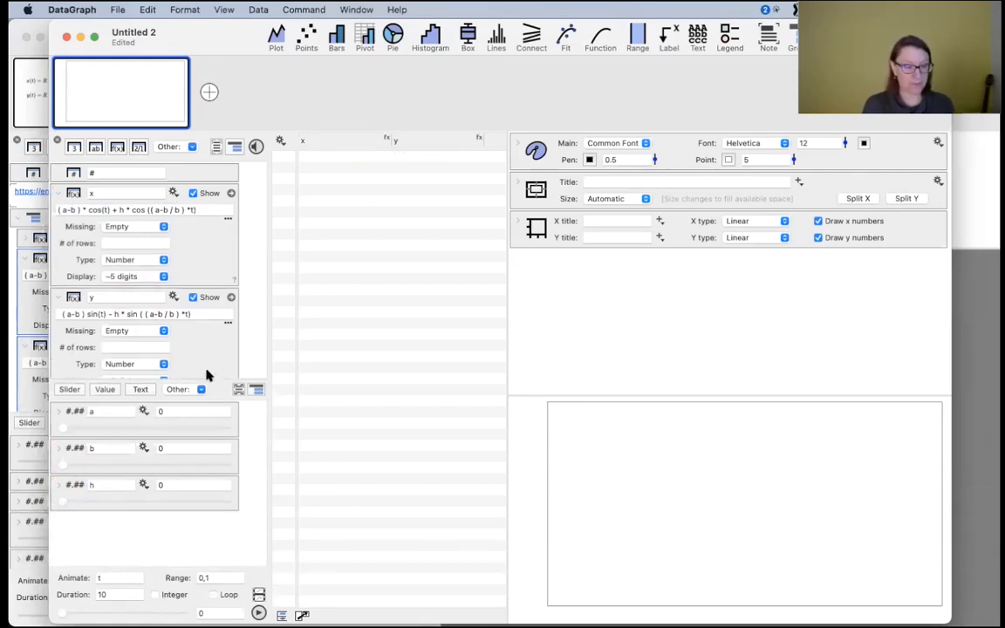
- Move the Untitled 2 window slightly aside and enlarge its column list so both expression columns fit completely
scroll(222, 331, down, 2)
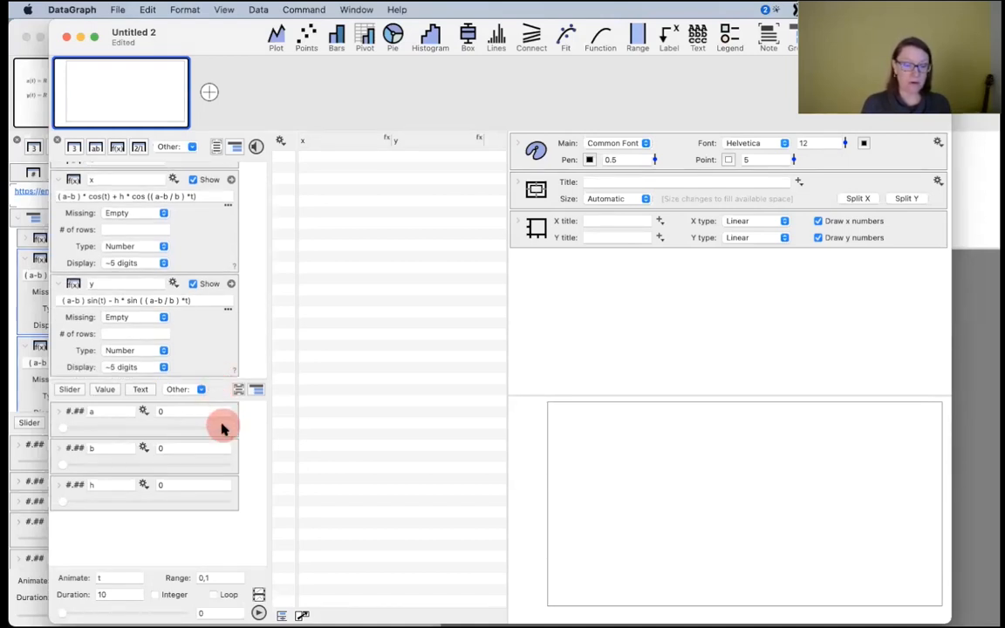
scroll(168, 295, up, 2)
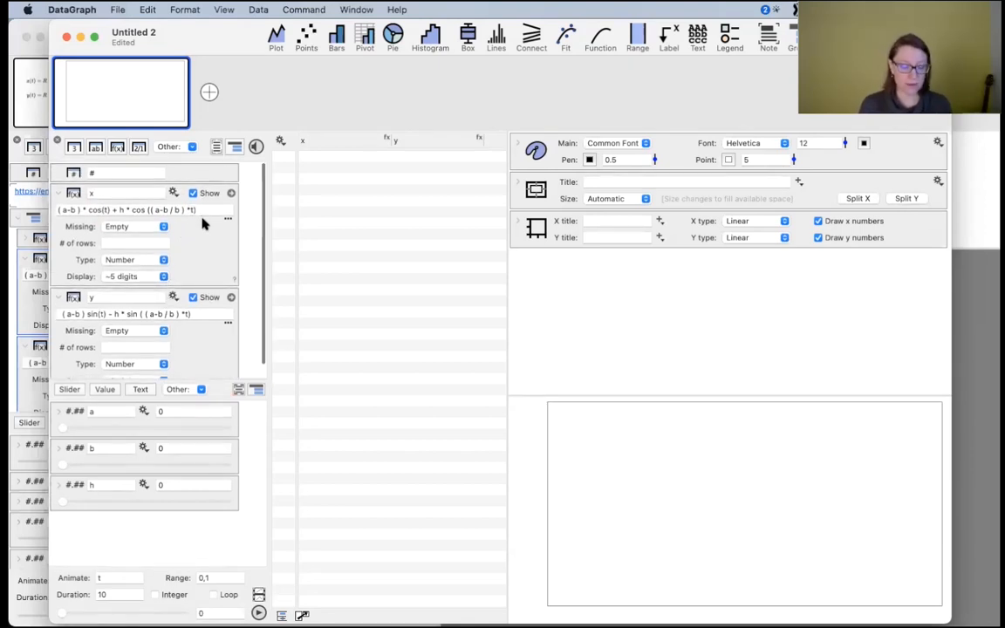
drag(202, 210, 85, 211)
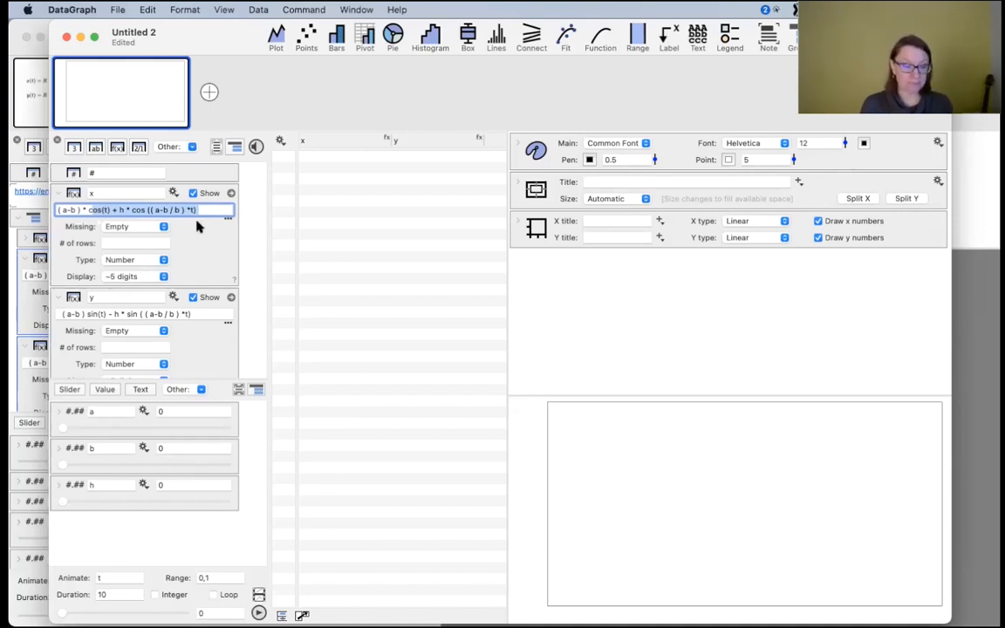
drag(212, 32, 244, 32)
click(185, 244)
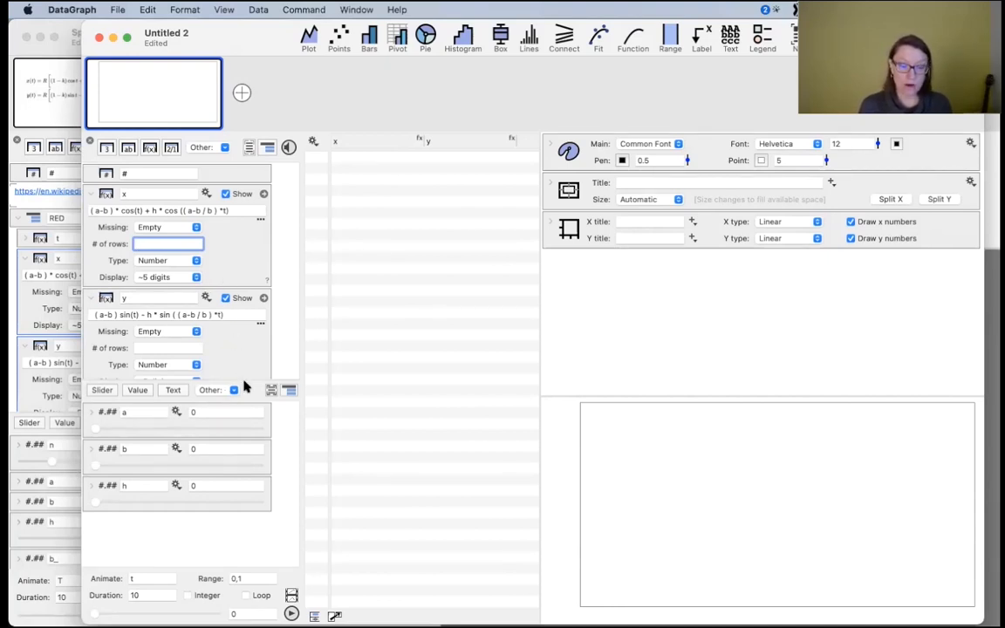
drag(245, 378, 246, 405)
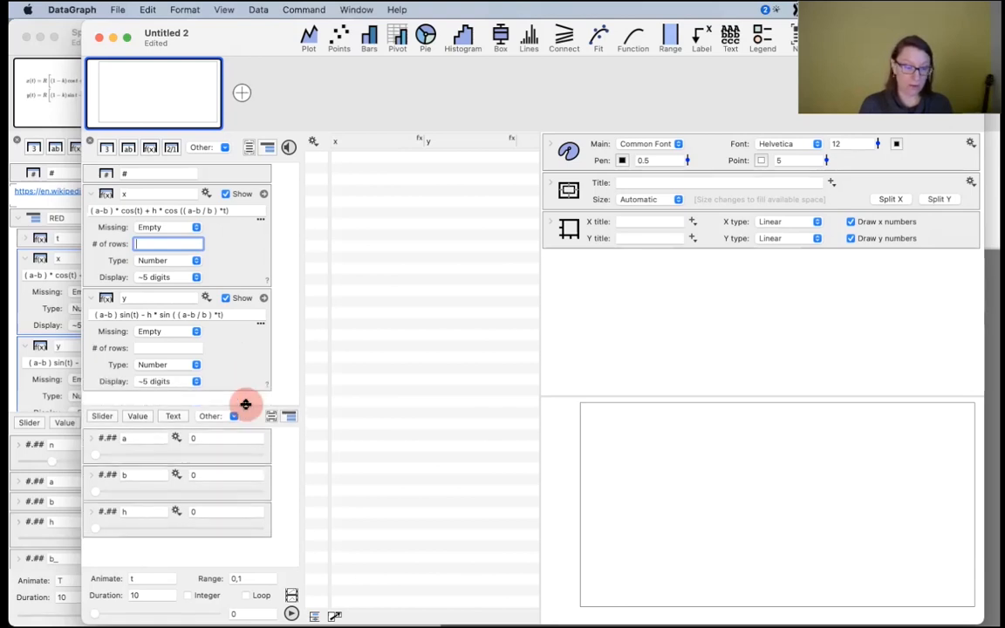
- Add another slider variable, place it first in the variable list and name it n
click(101, 417)
drag(111, 547, 106, 439)
click(147, 439)
text(n)
click(240, 403)
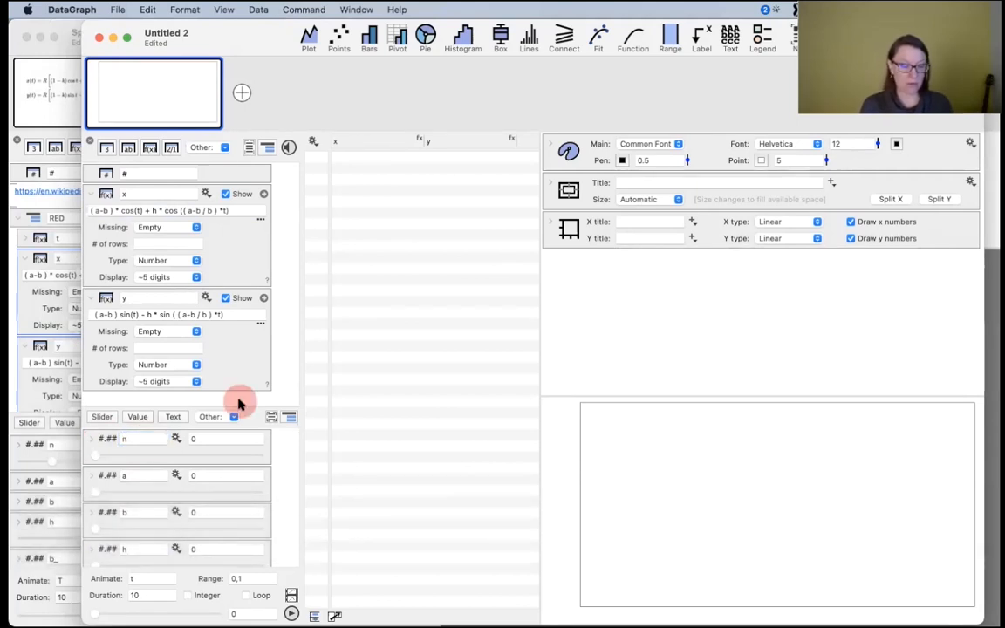
- Restrict the n slider to integers, give it the range 0,1000 and set it to about 290
click(92, 438)
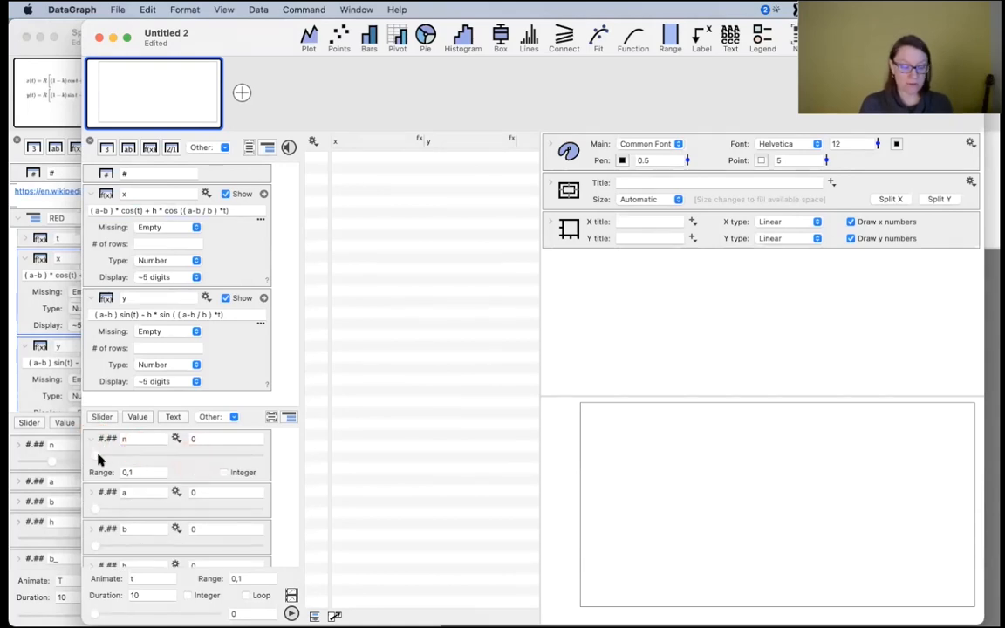
click(235, 473)
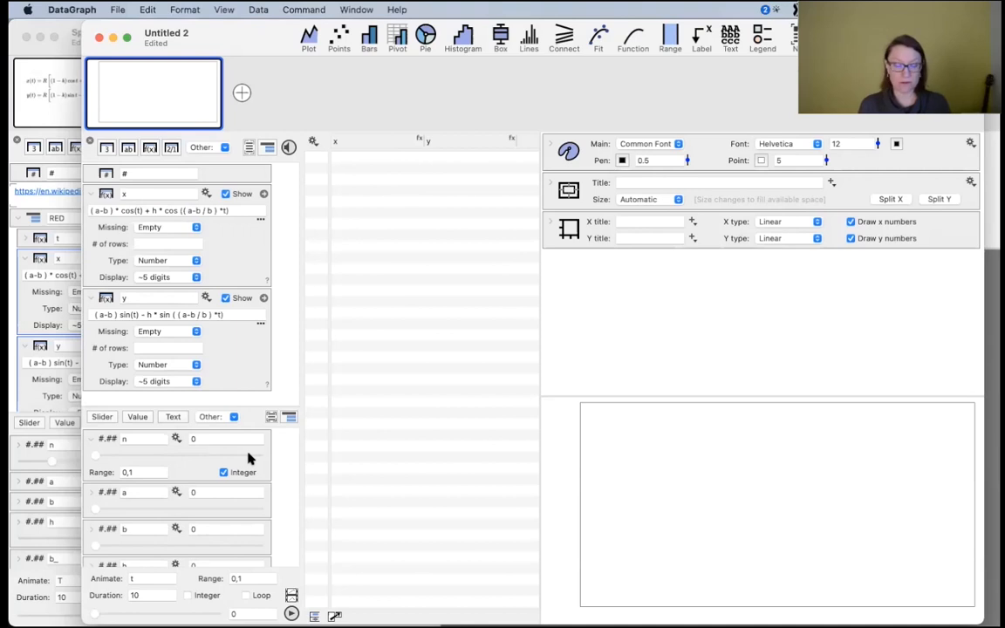
click(142, 472)
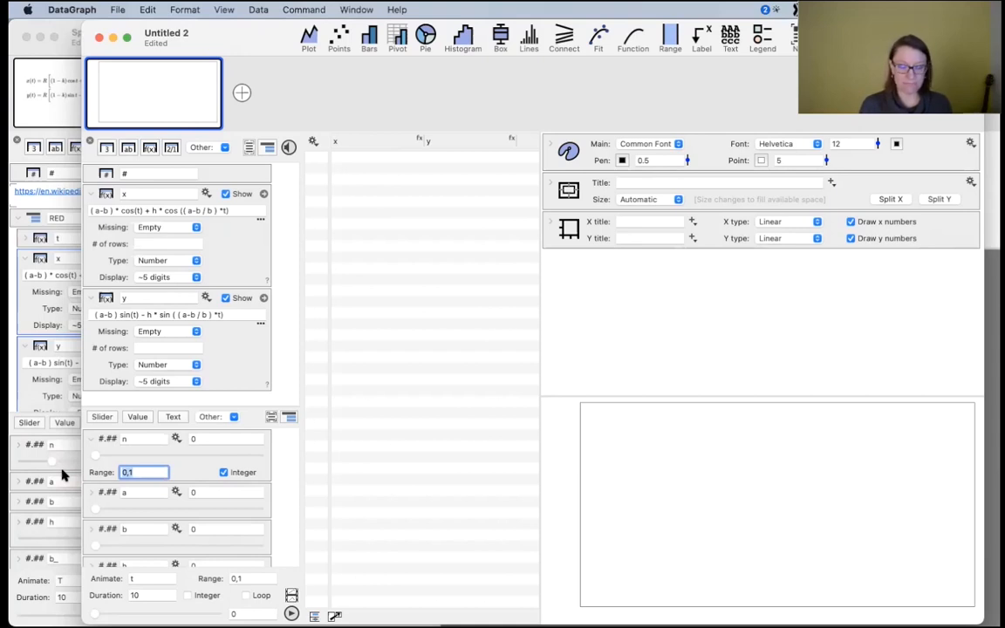
click(145, 472)
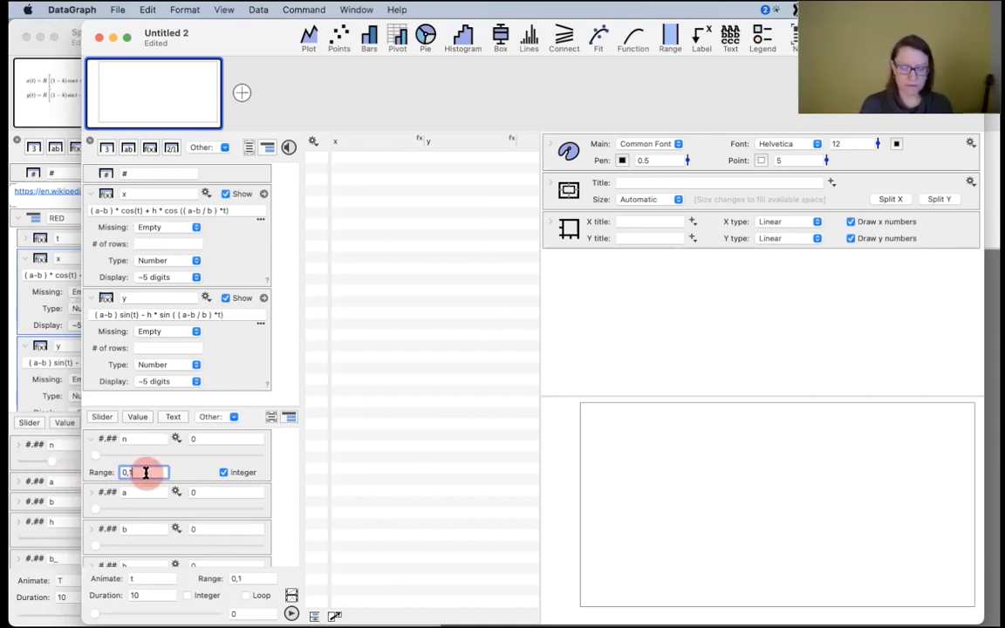
text(000)
key(Return)
drag(102, 460, 147, 460)
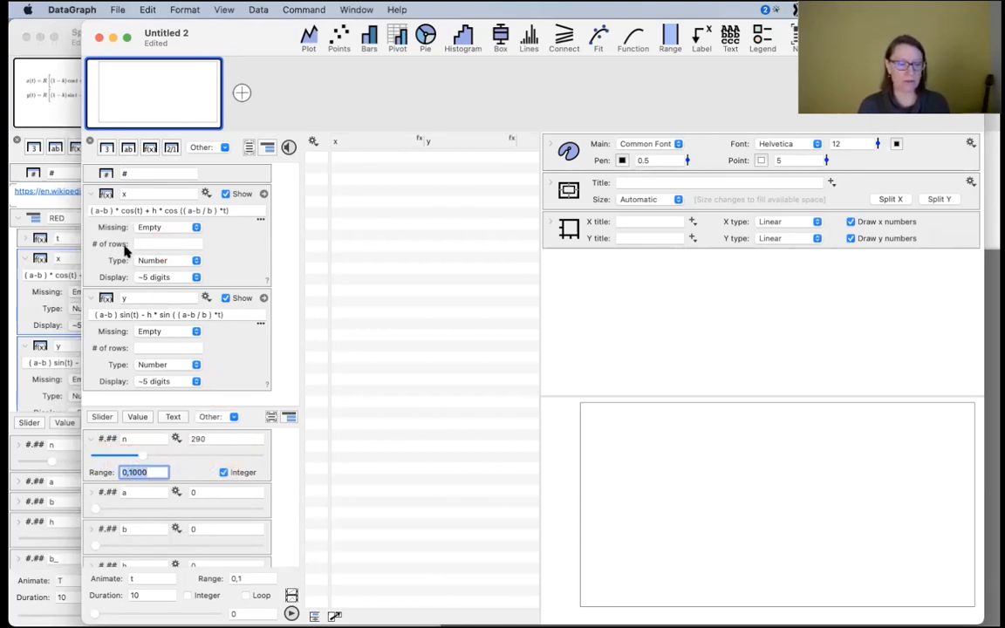
- Set the number of rows of both the x and y columns to n, and lower n to about 28
click(105, 245)
click(240, 359)
click(162, 245)
text(n)
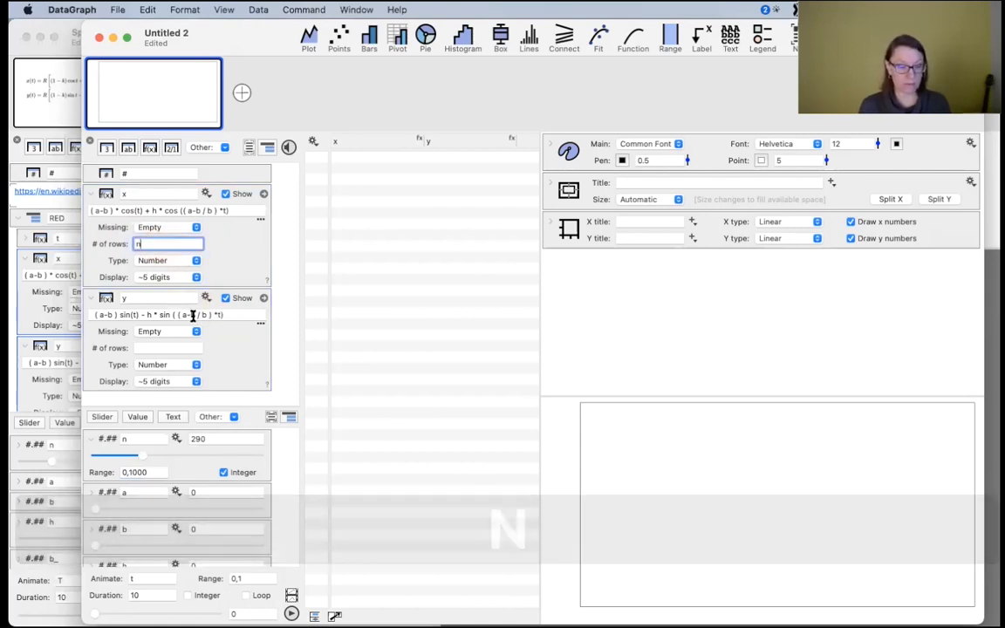
click(172, 348)
text(n)
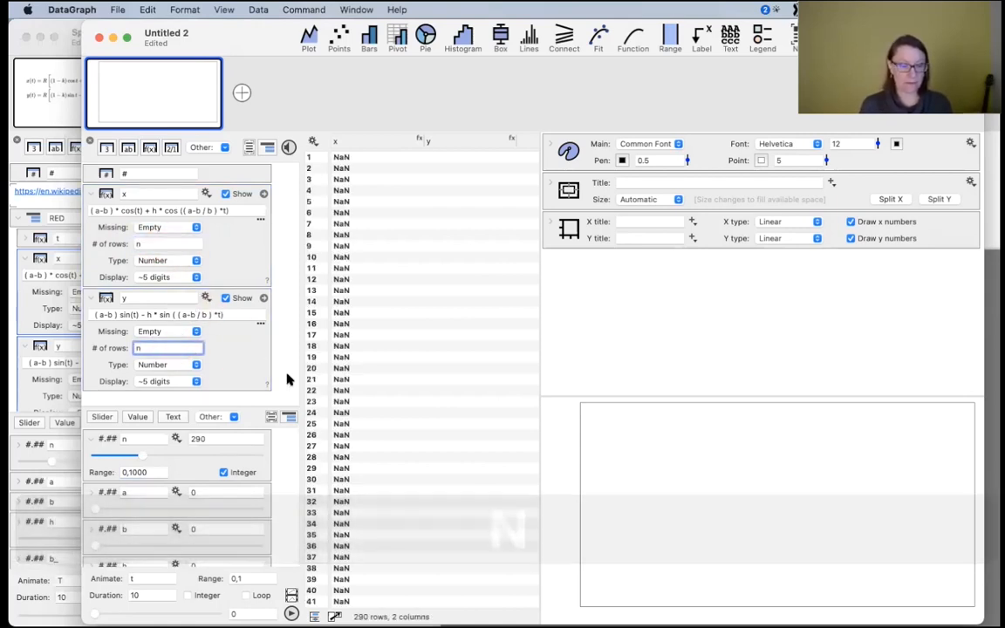
click(250, 328)
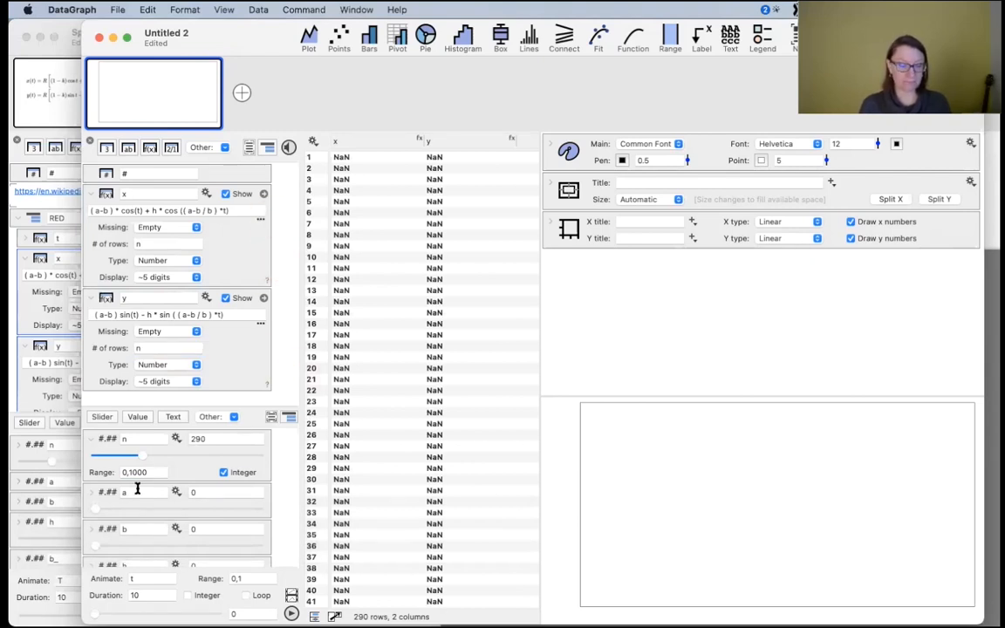
drag(141, 455, 99, 456)
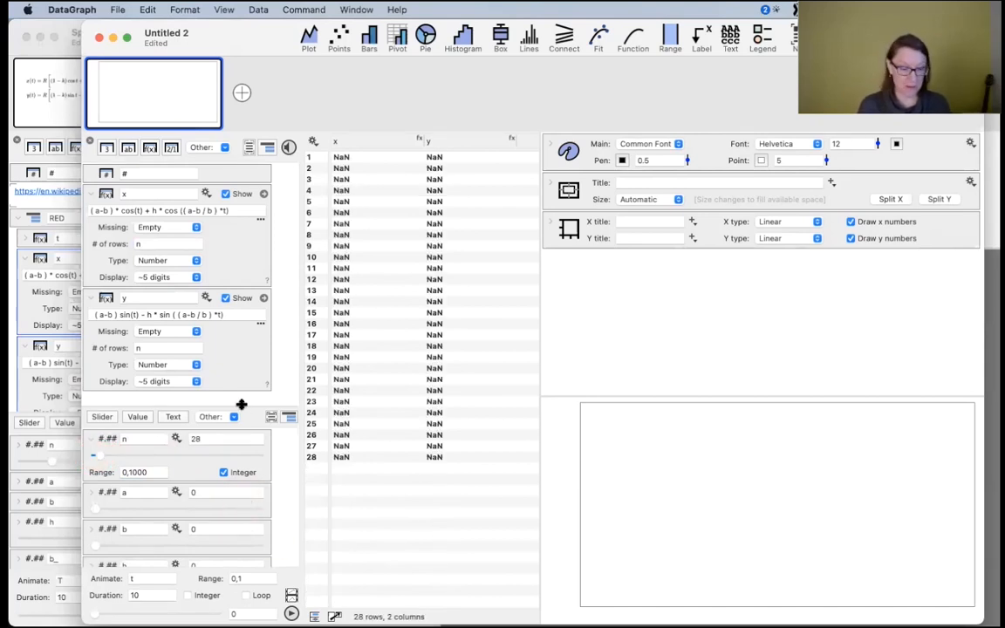
- Collapse the settings of the x and y columns and give the variable list more room
click(240, 337)
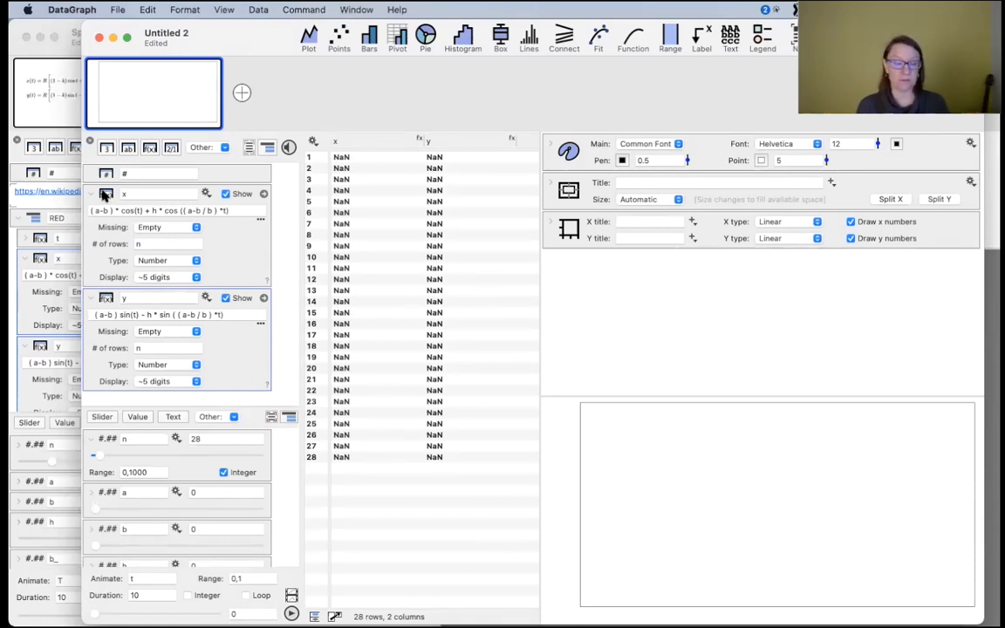
click(225, 248)
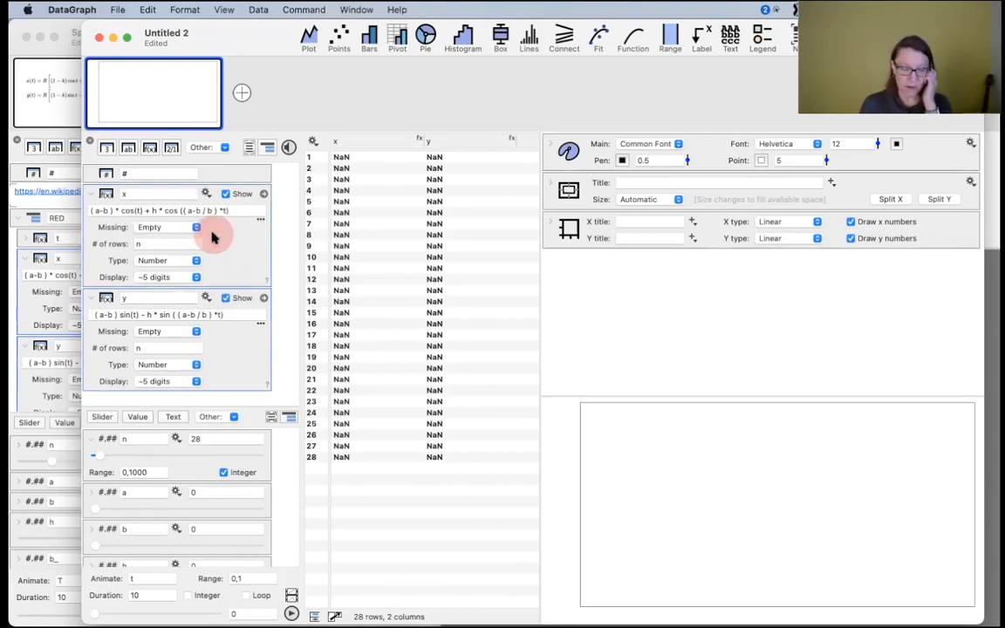
key(Left)
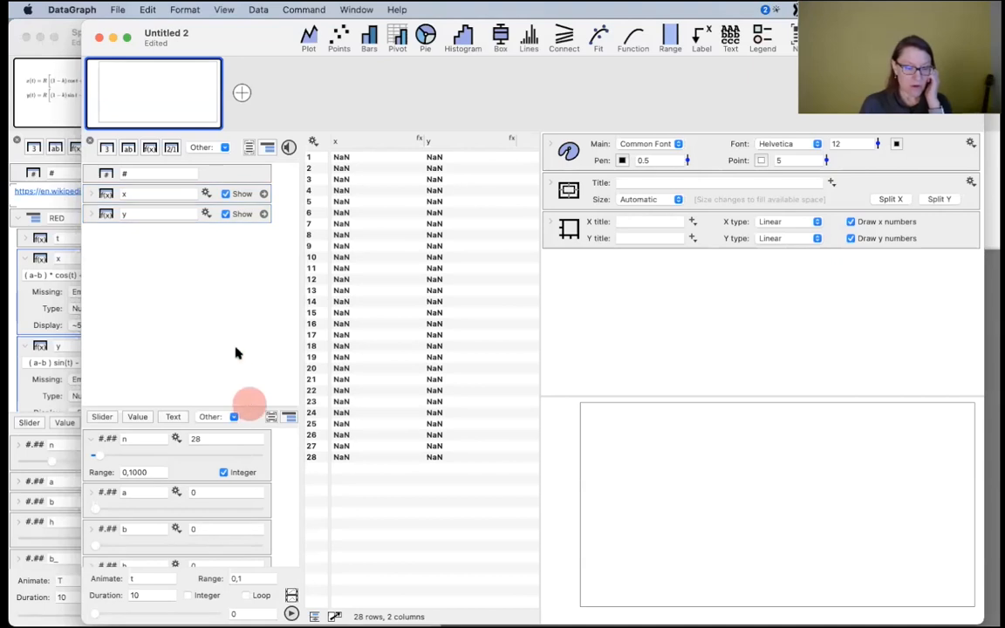
drag(253, 407, 227, 288)
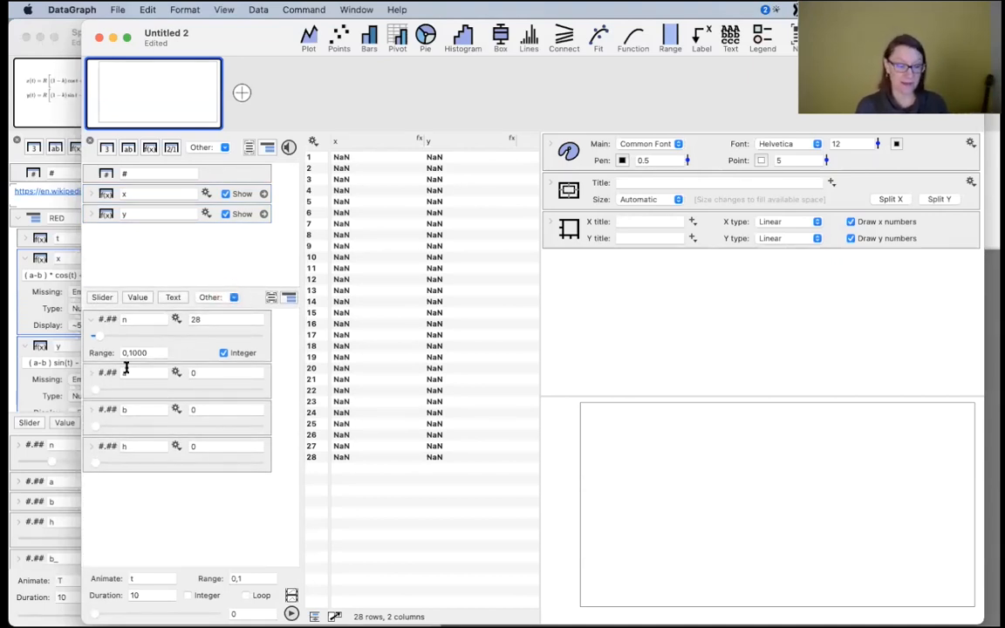
- Set slider a to about 0.219, b to about 0.579, h to about 0.659 and the animation variable t to about 0.475
drag(94, 389, 129, 390)
drag(98, 431, 187, 427)
drag(96, 469, 204, 466)
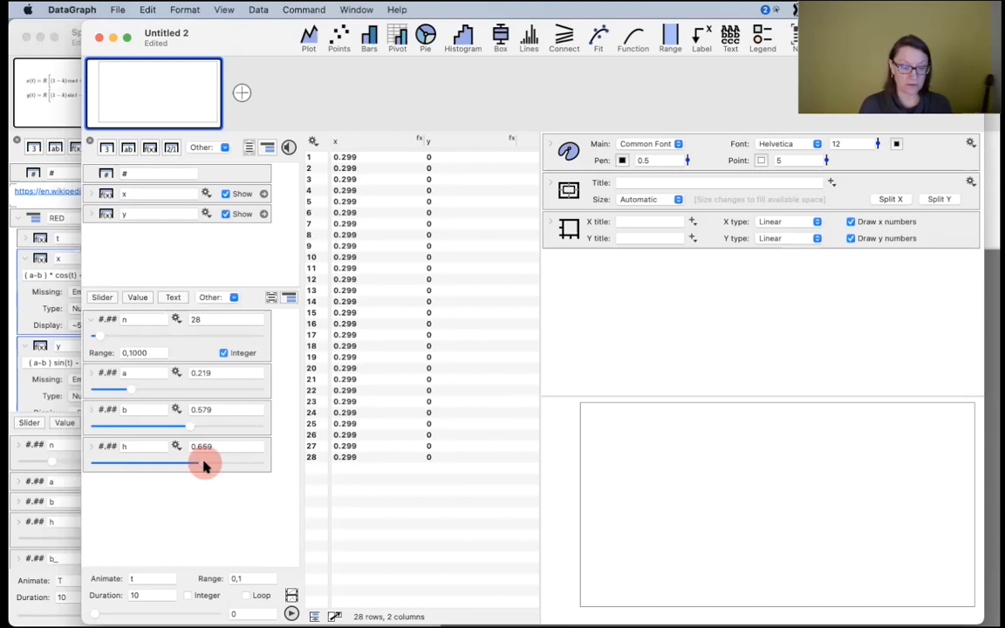
drag(94, 613, 155, 613)
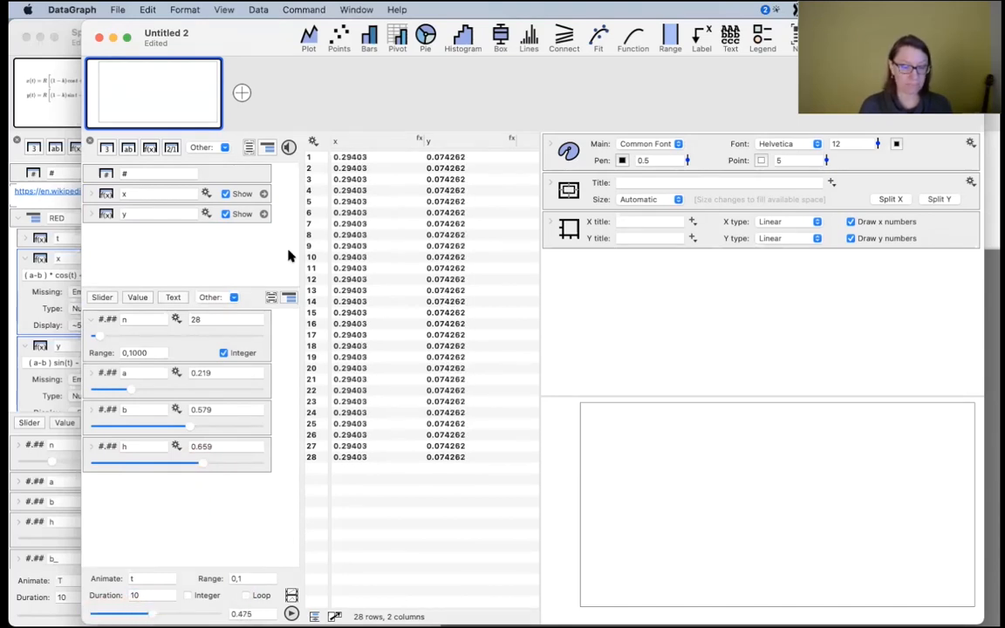
- Adjust the sliders so n is about 547, a about 0.713 and b about 0.533
drag(98, 336, 184, 336)
drag(130, 391, 212, 392)
drag(233, 429, 184, 429)
- Select the x and y columns together and create a Plot of y against x
click(347, 182)
click(349, 141)
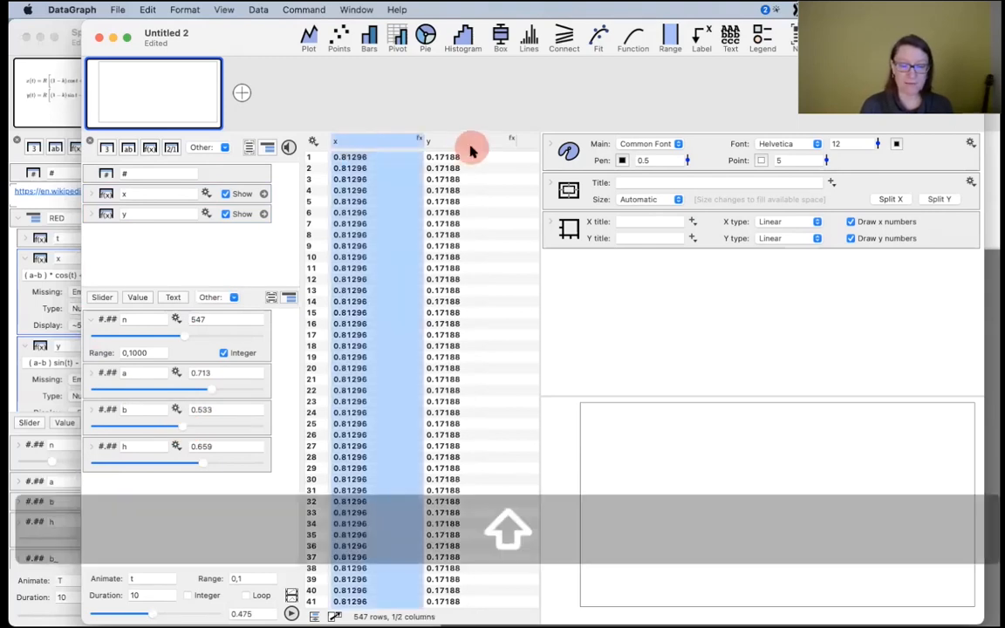
shift+click(472, 144)
click(309, 36)
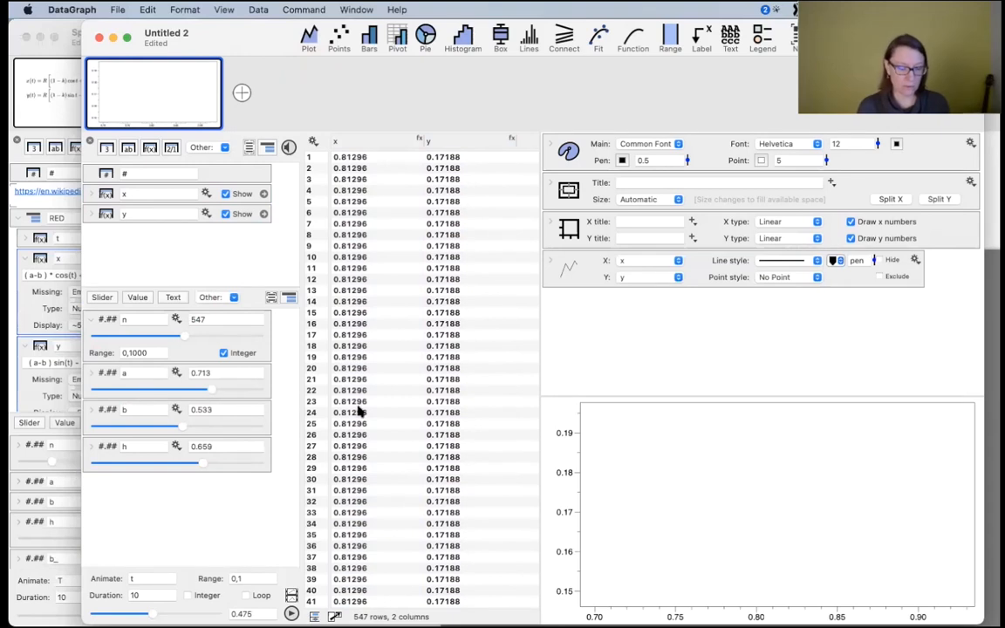
- Change the h slider's range to 0,10 and set h to about 7.73
drag(198, 464, 243, 464)
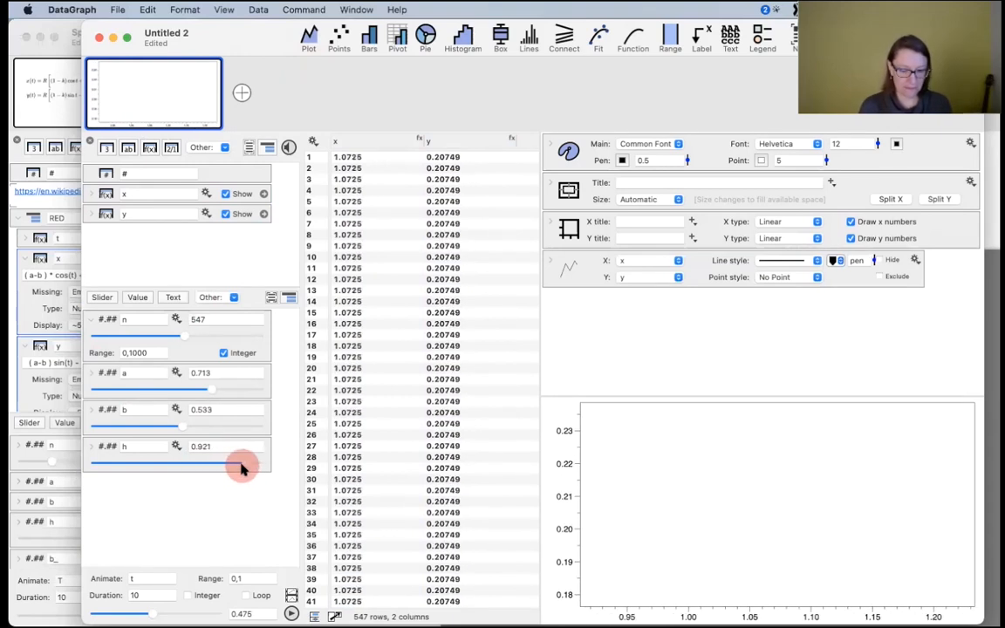
click(90, 447)
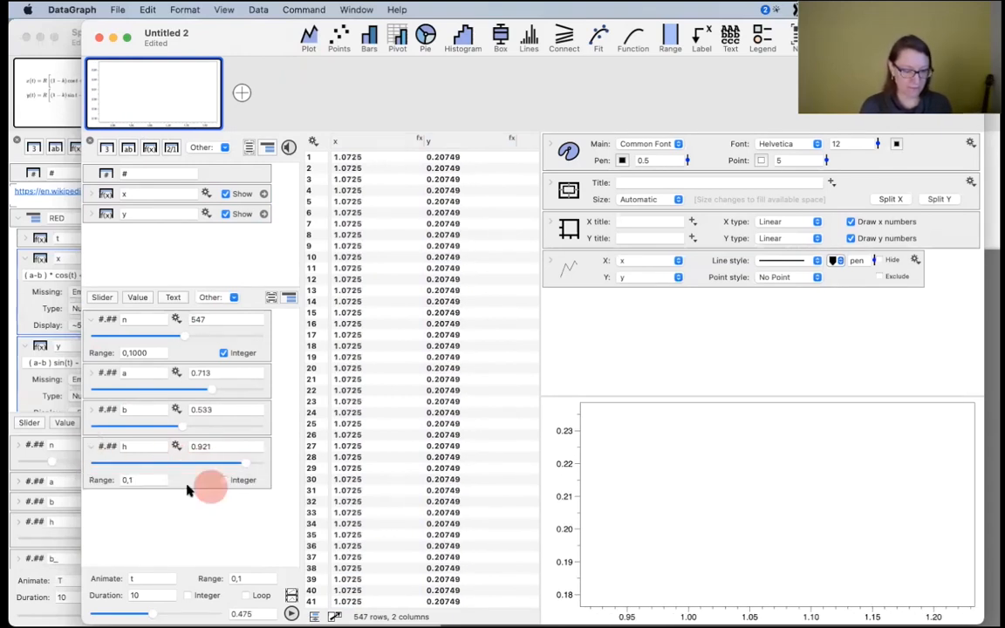
click(153, 479)
text(0)
key(Return)
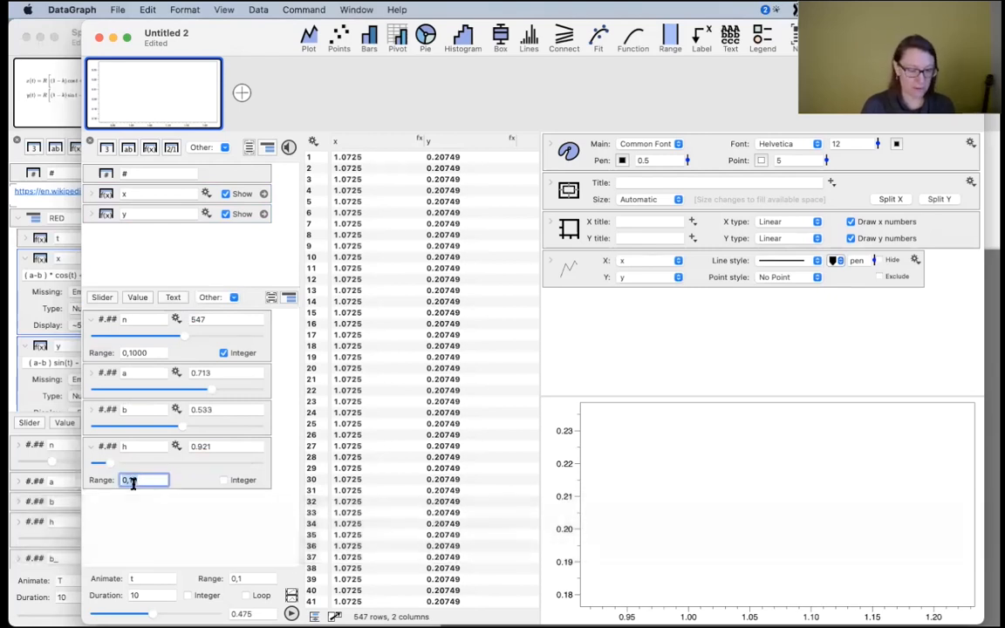
drag(117, 465, 220, 467)
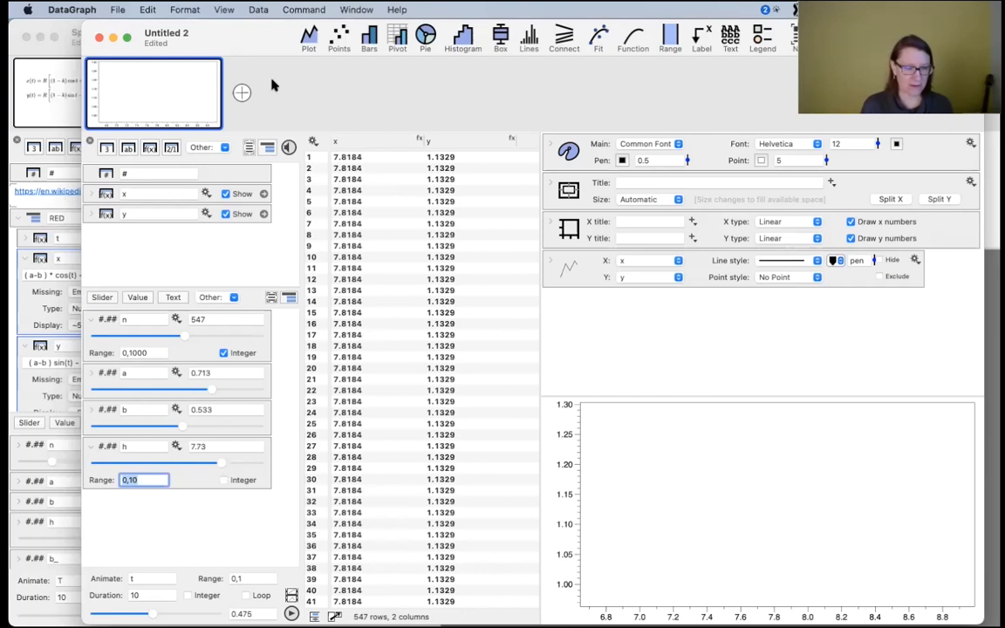
- Rearrange the Spiral.dgraph and Untitled 2 windows so the column and variable lists of both are visible side by side
drag(221, 37, 391, 39)
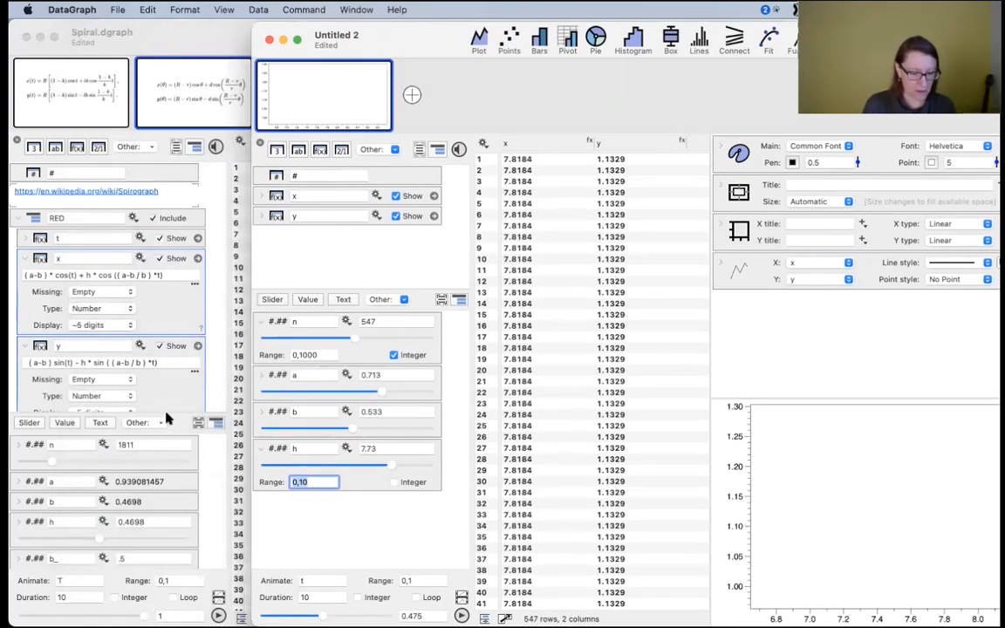
click(174, 417)
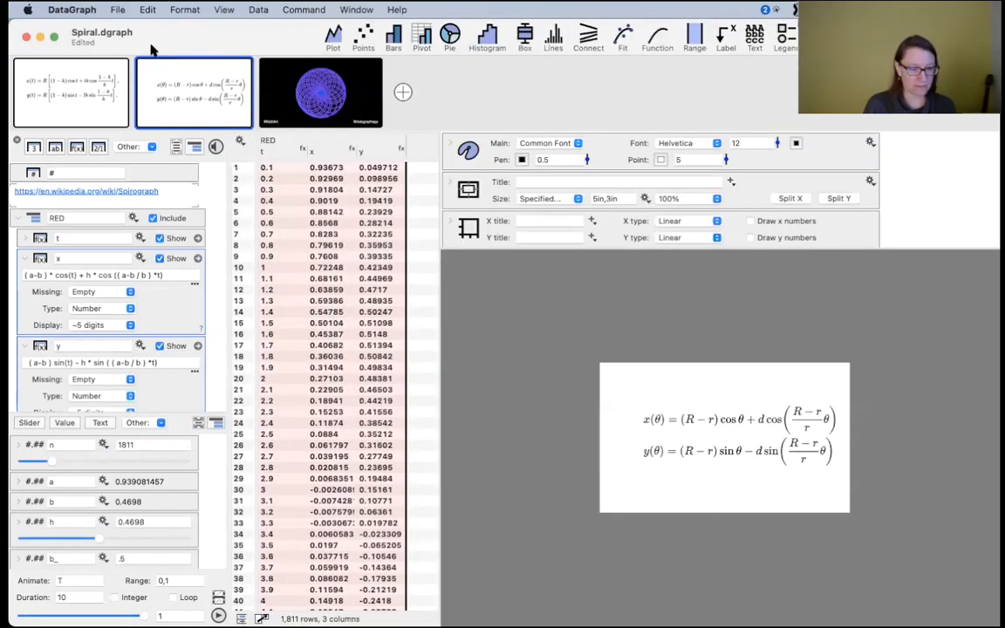
drag(157, 50, 209, 158)
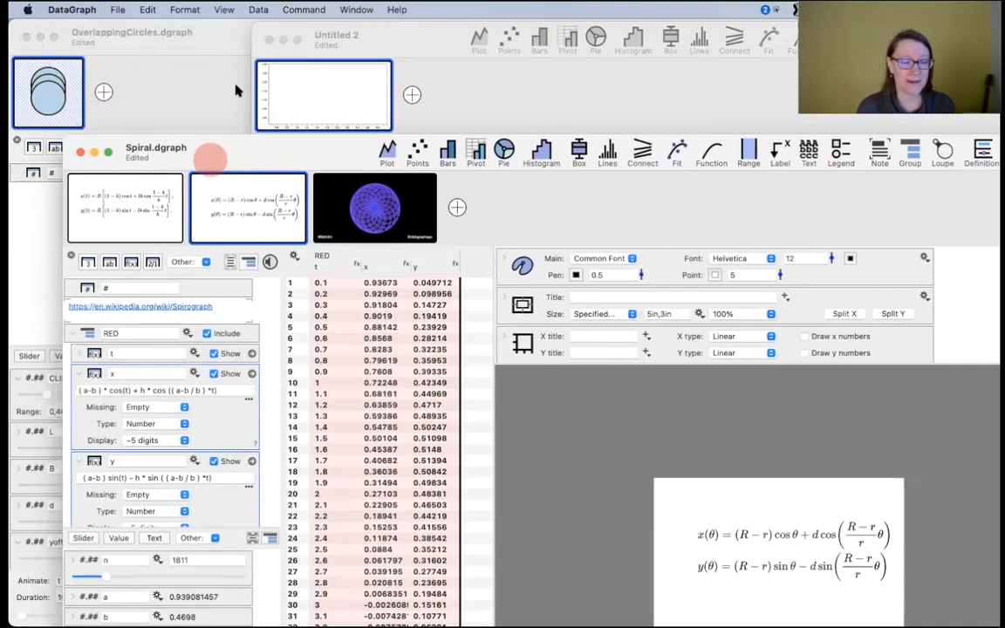
click(364, 55)
mouse_move(385, 62)
mouse_down()
mouse_move(474, 64)
mouse_move(392, 50)
mouse_up()
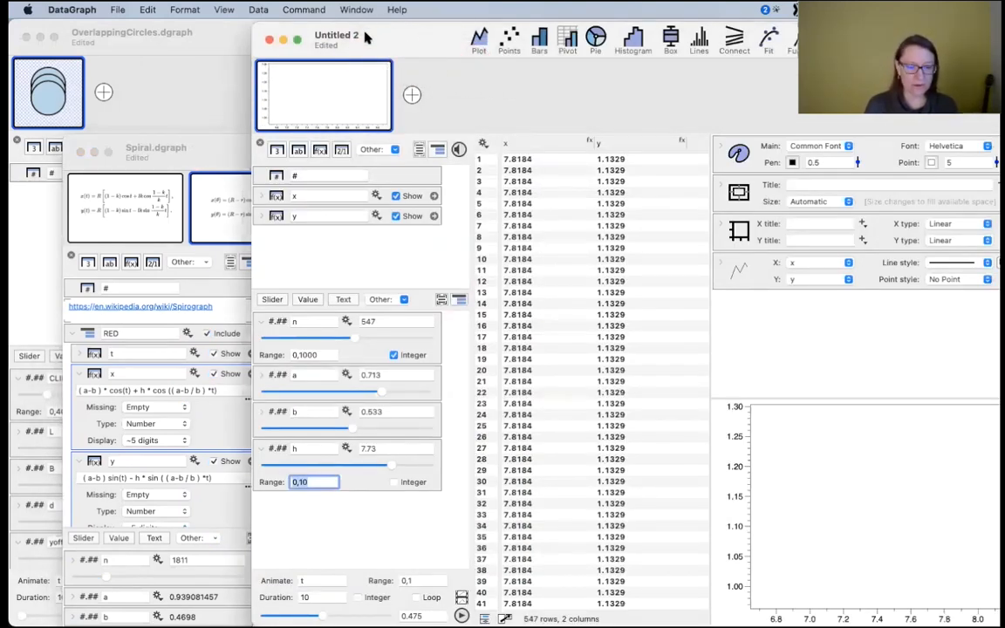
drag(293, 32, 426, 35)
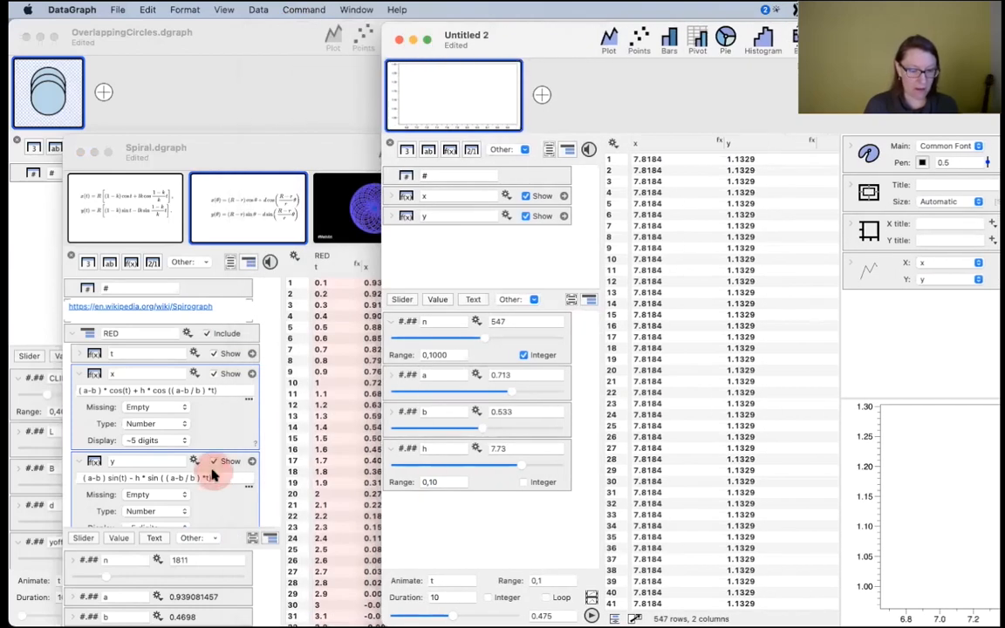
- Bring Spiral.dgraph to the front at full height and enlarge its variable list to examine the original slider variables
scroll(213, 476, down, 2)
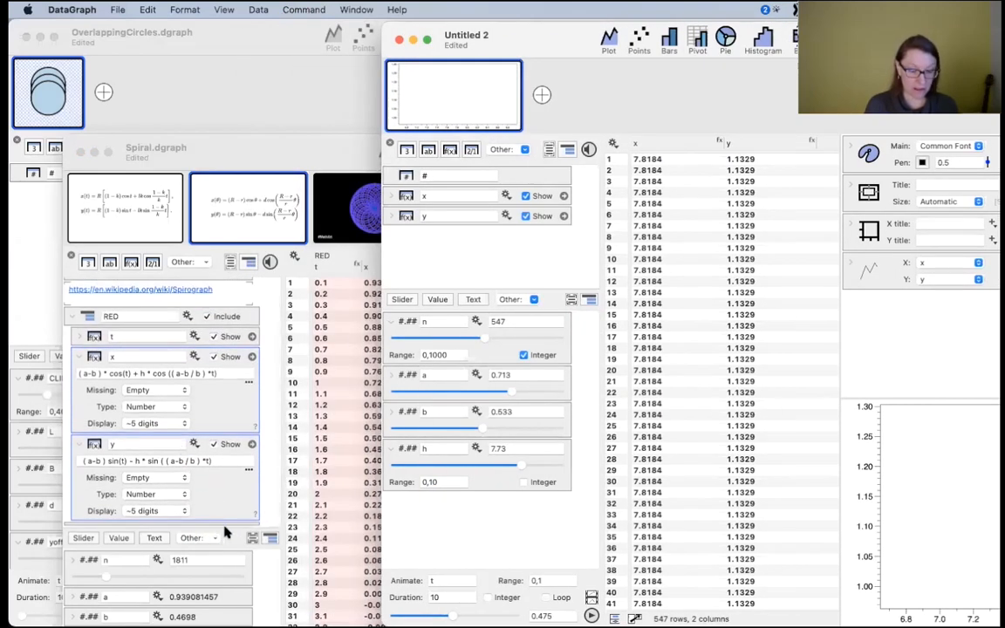
double_click(217, 153)
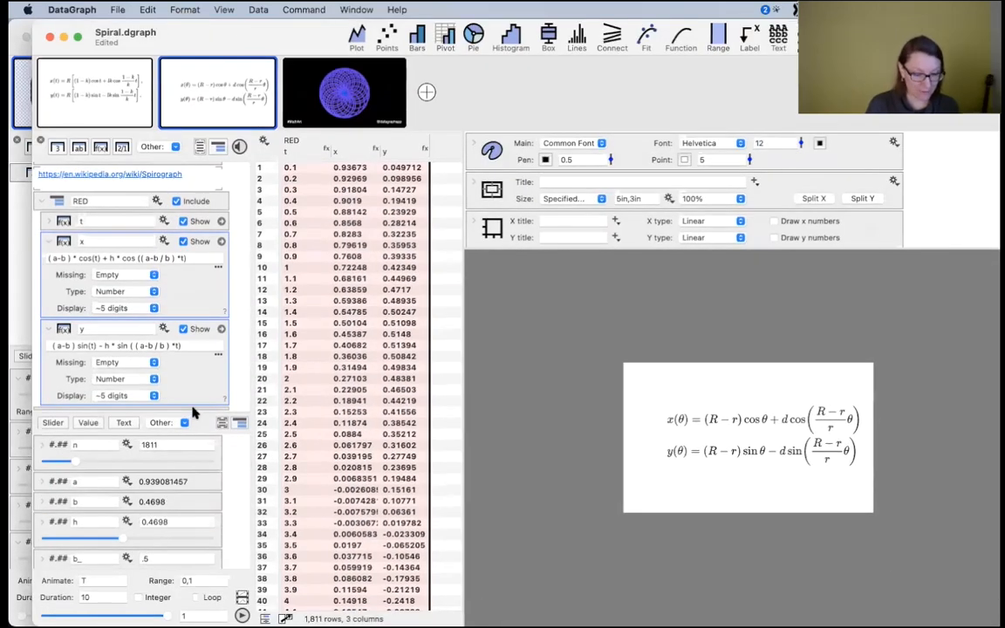
scroll(192, 412, down, 5)
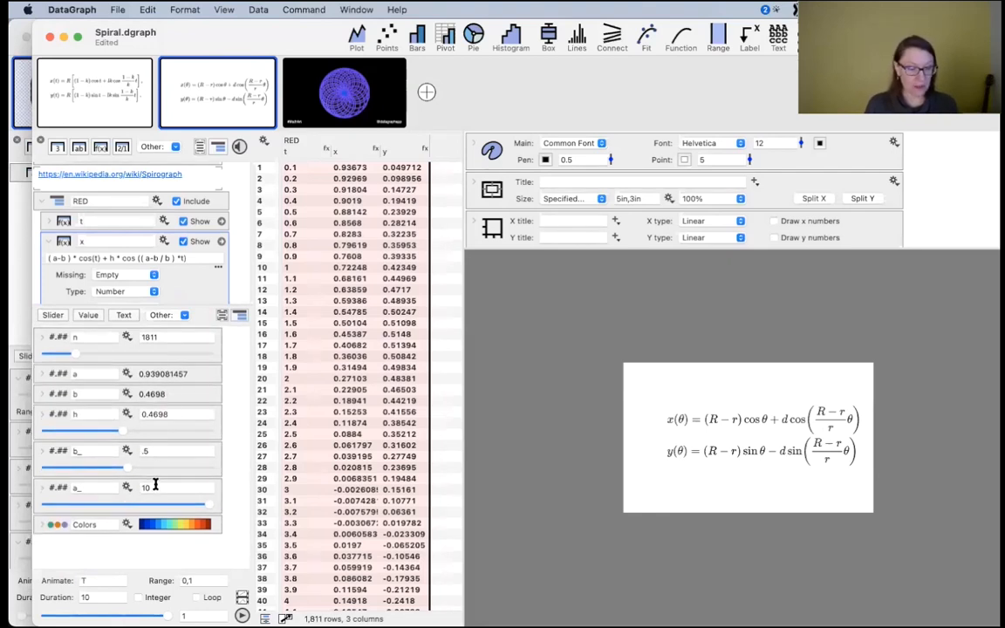
- Copy the t expression column (#*.1 with n rows) from Spiral.dgraph and paste it above x in Untitled 2
click(50, 223)
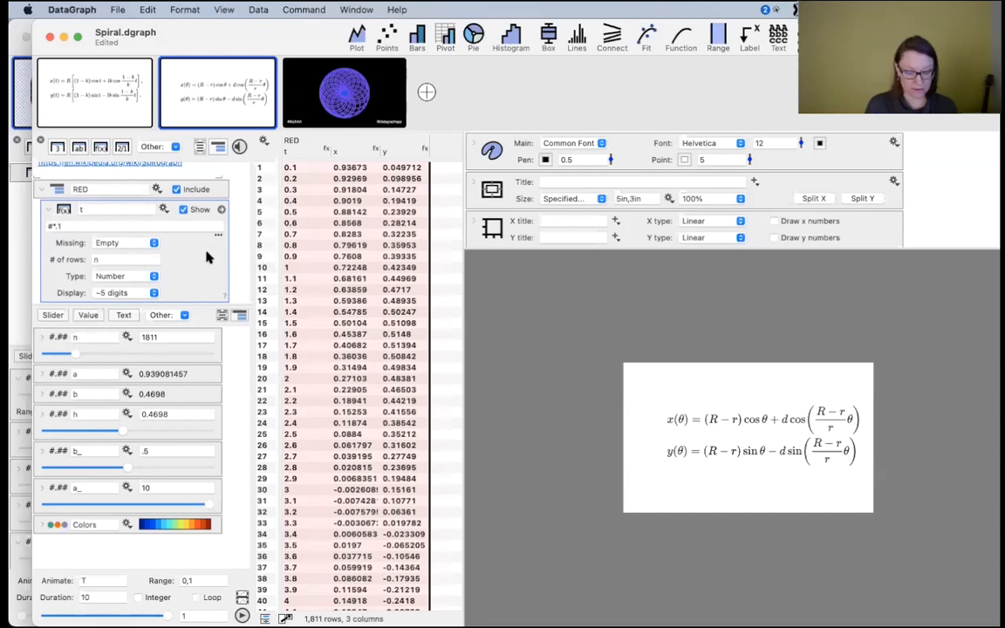
drag(194, 37, 207, 161)
click(568, 52)
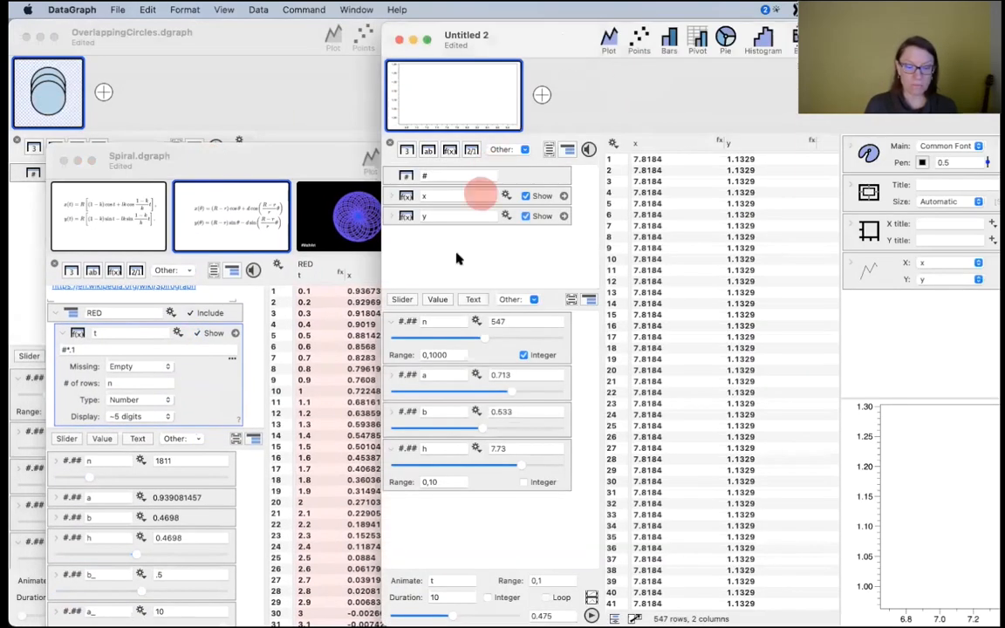
click(436, 176)
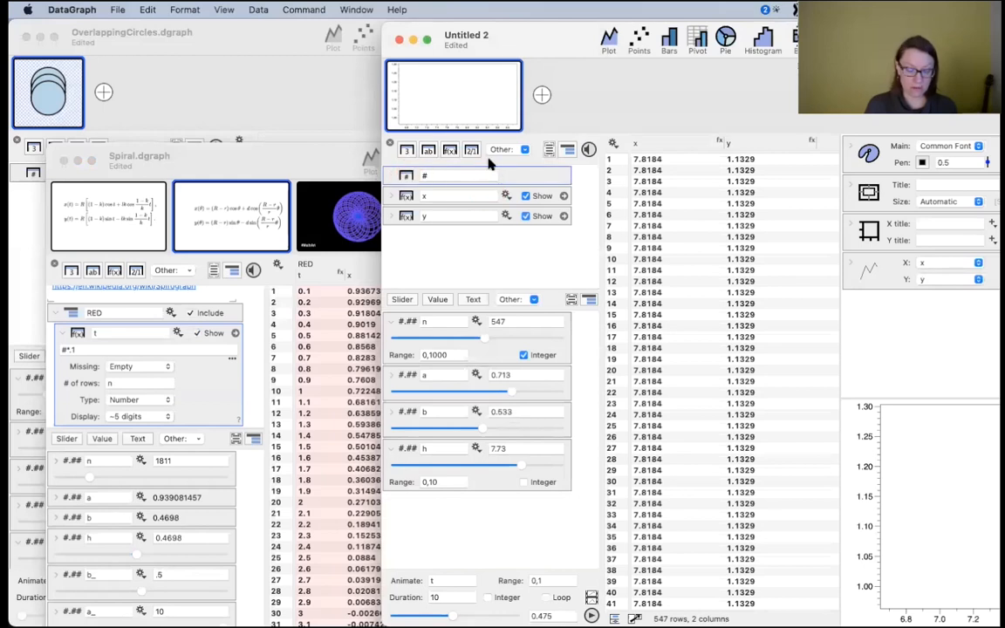
key(cmd+v)
- Move the Untitled 2 window to bring its graph area into view and enlarge its column list to show t, x and y
drag(593, 50, 314, 50)
drag(655, 492, 847, 503)
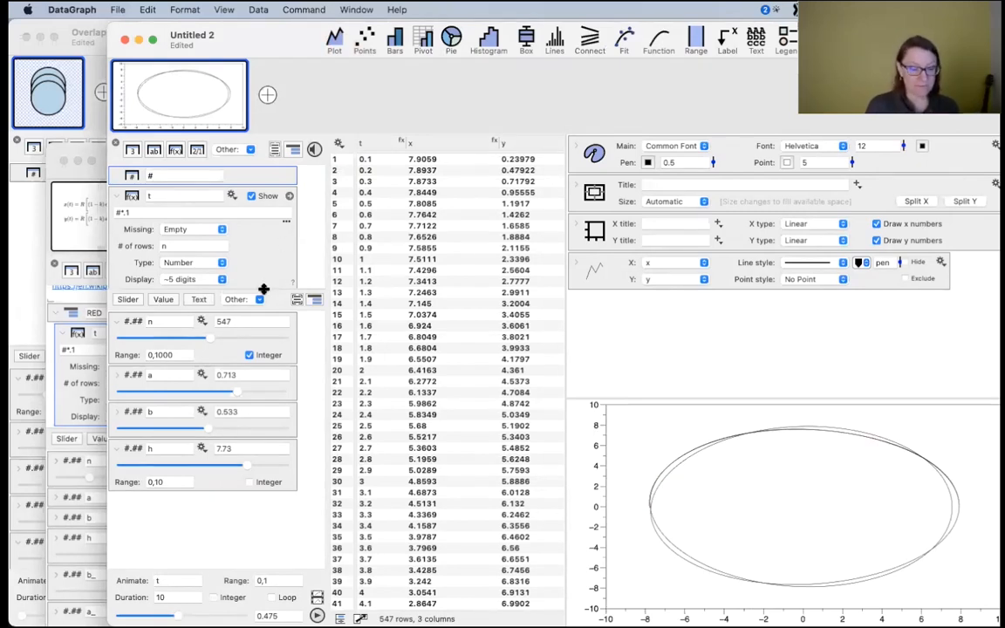
drag(264, 288, 274, 359)
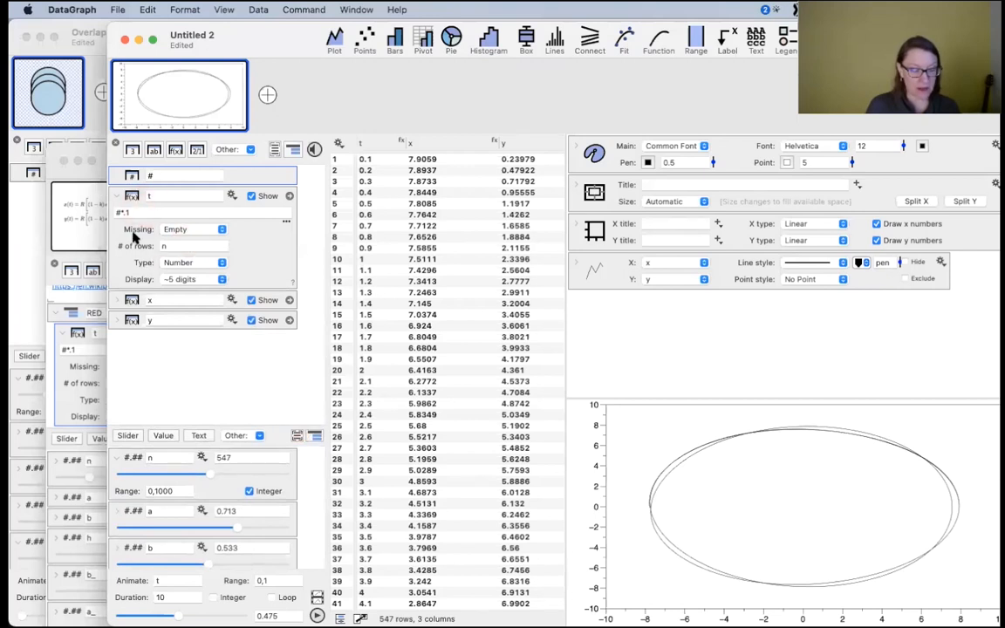
drag(266, 35, 198, 35)
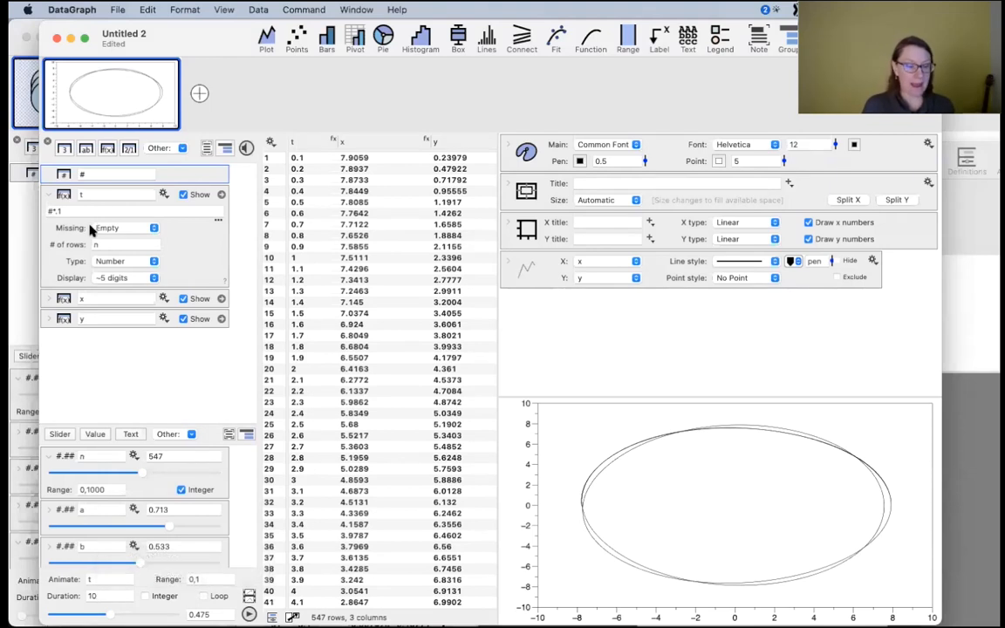
- Examine how the x column's expression uses t, and collapse the t and x column settings
click(67, 197)
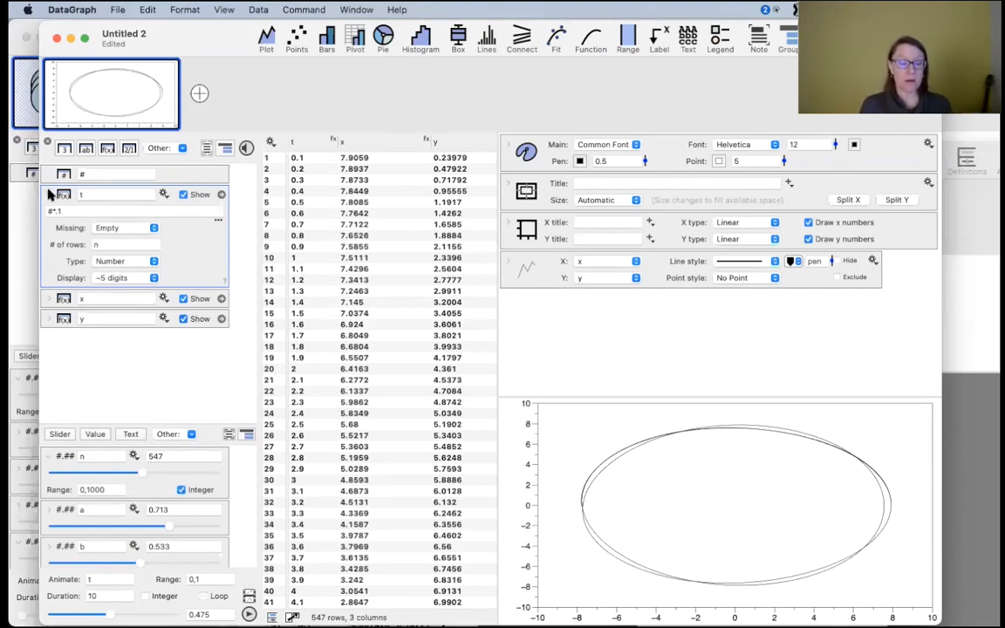
click(65, 299)
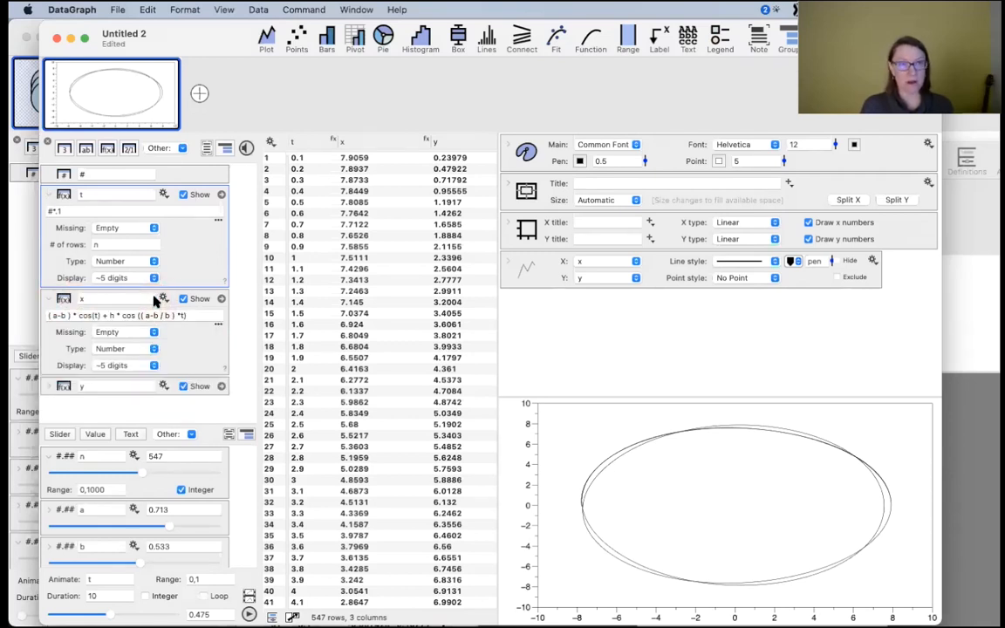
click(122, 316)
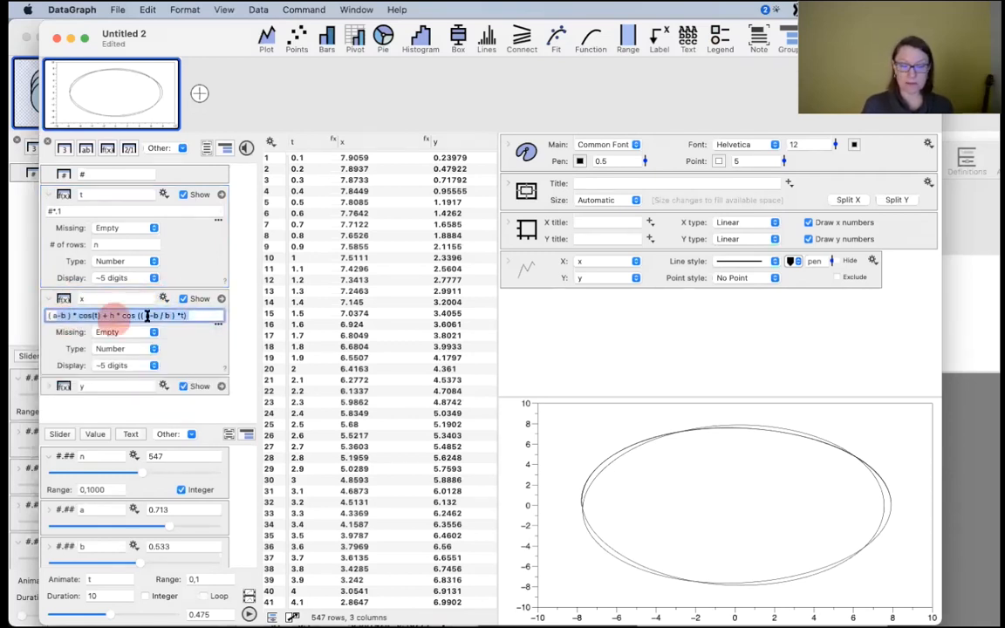
click(189, 315)
text())
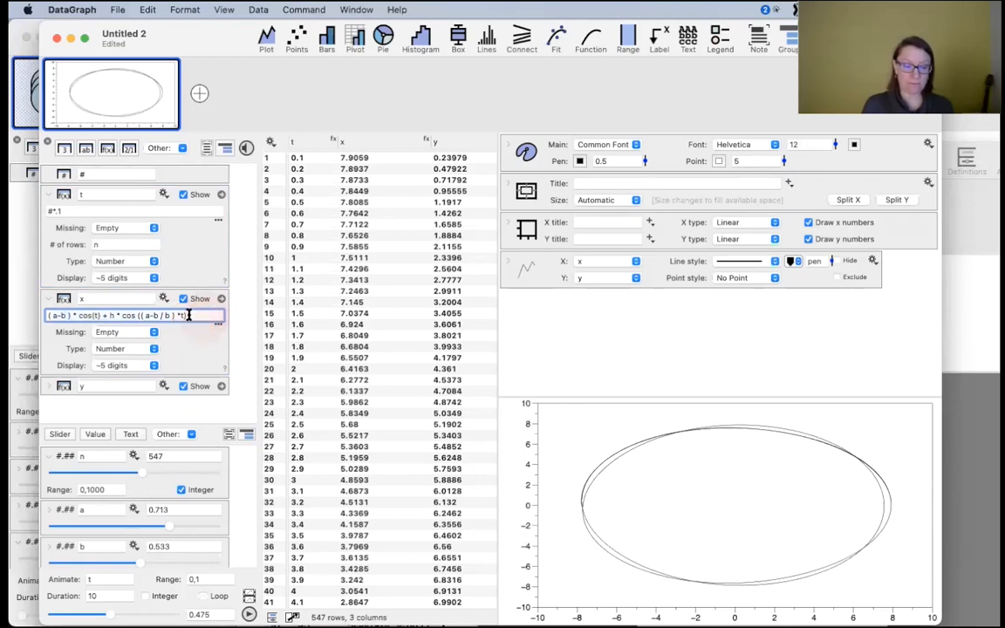
click(61, 229)
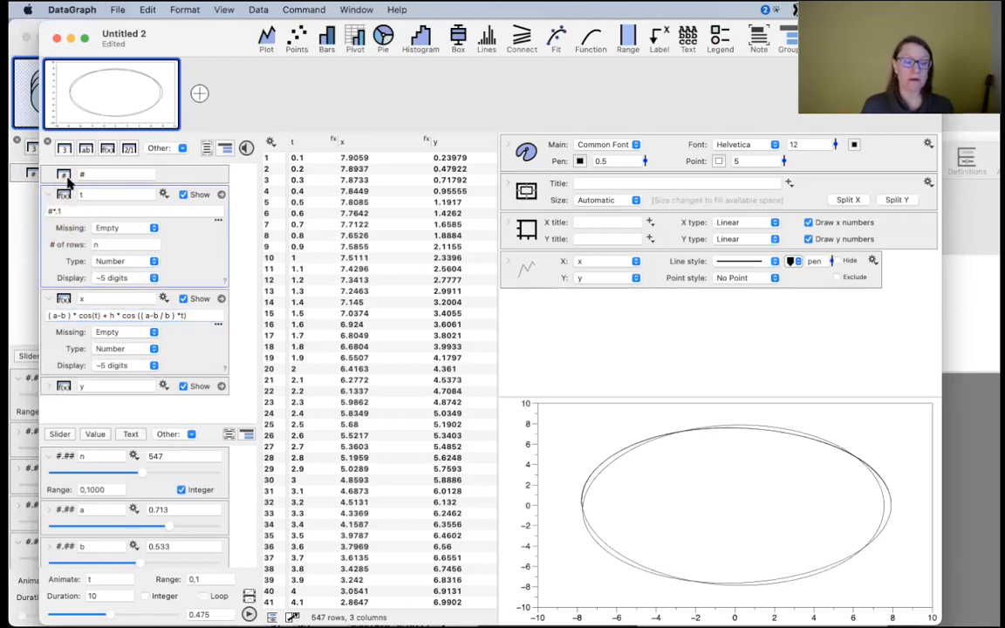
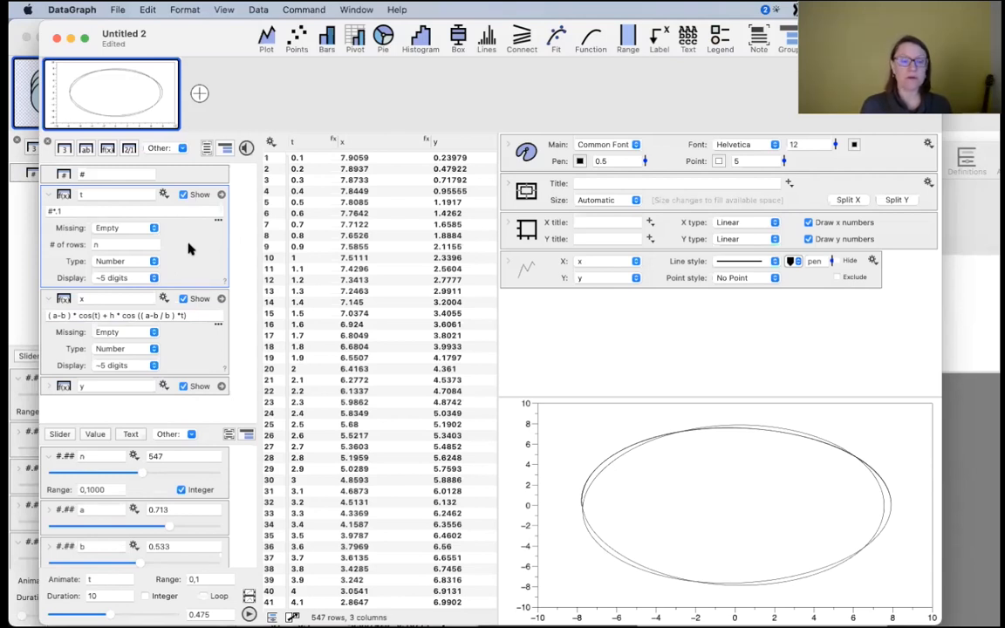
click(49, 196)
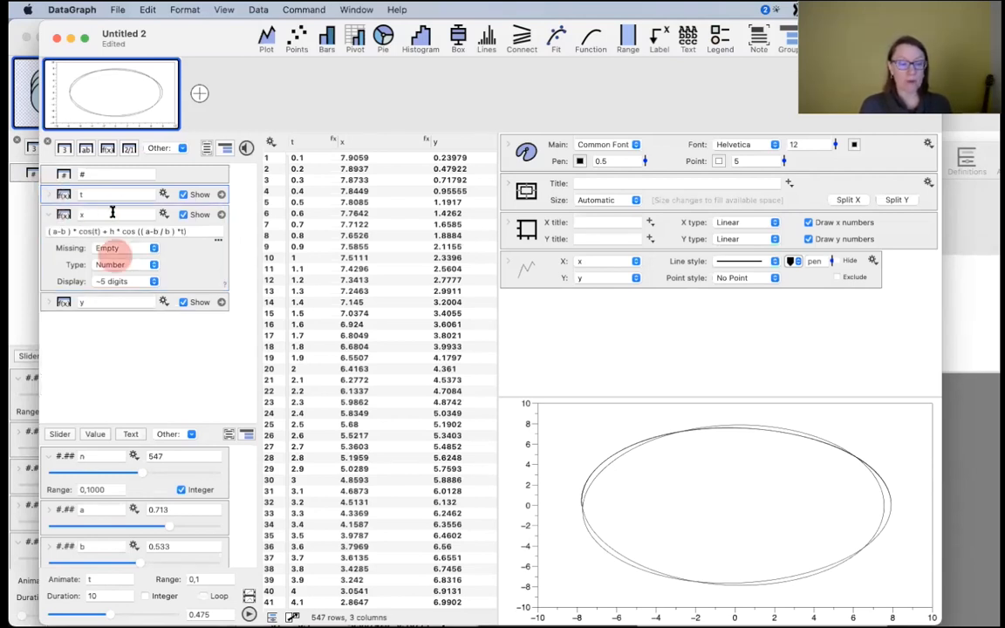
click(50, 215)
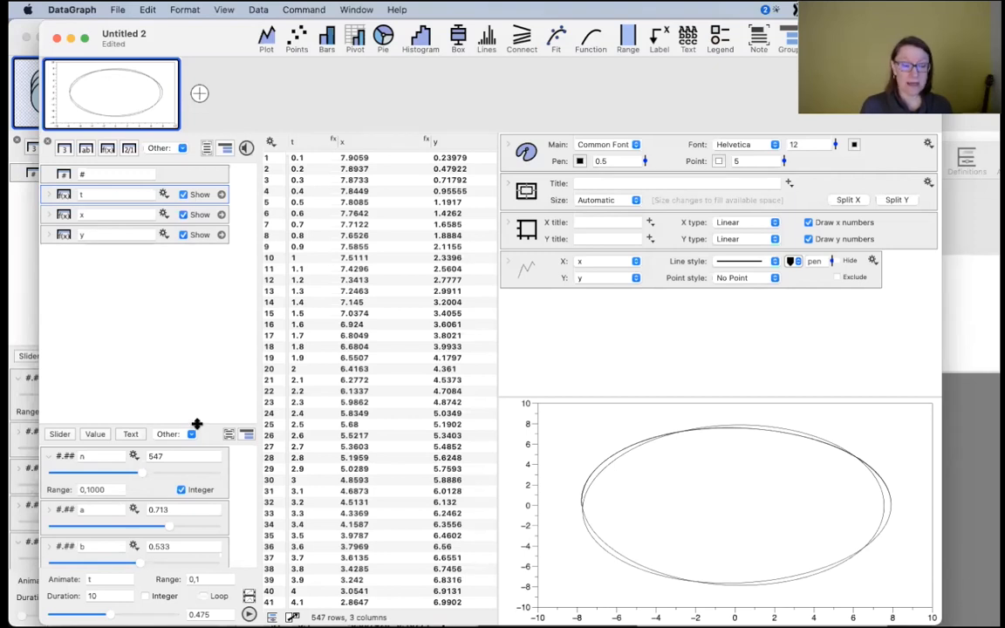
- Enlarge the variable list to show all four sliders and set n to 821
drag(196, 424, 174, 332)
drag(142, 377, 186, 381)
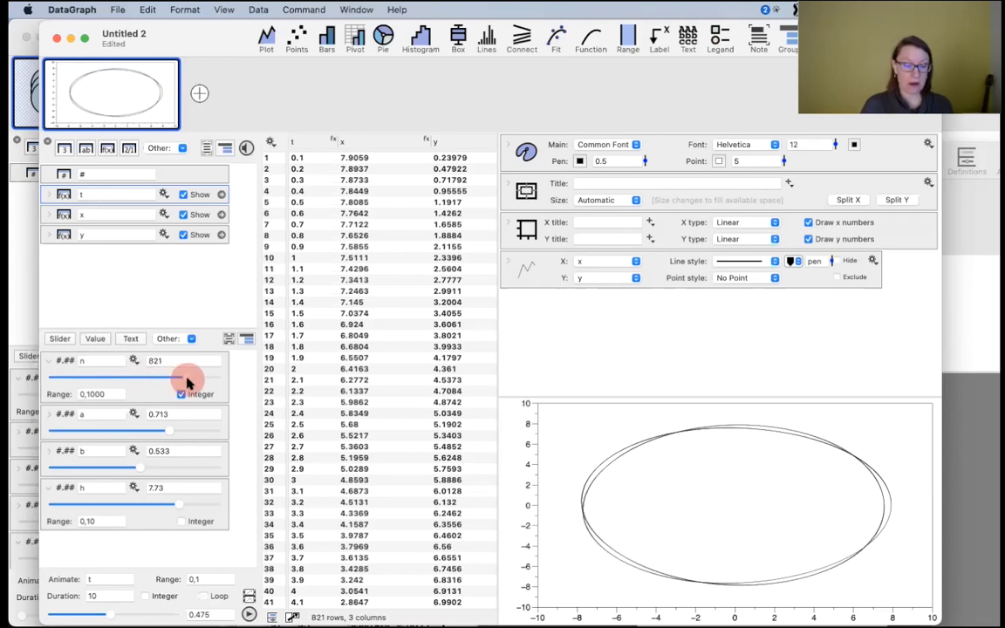
- Examine the t column's expression and how its values progress down the rows of the data table
click(50, 197)
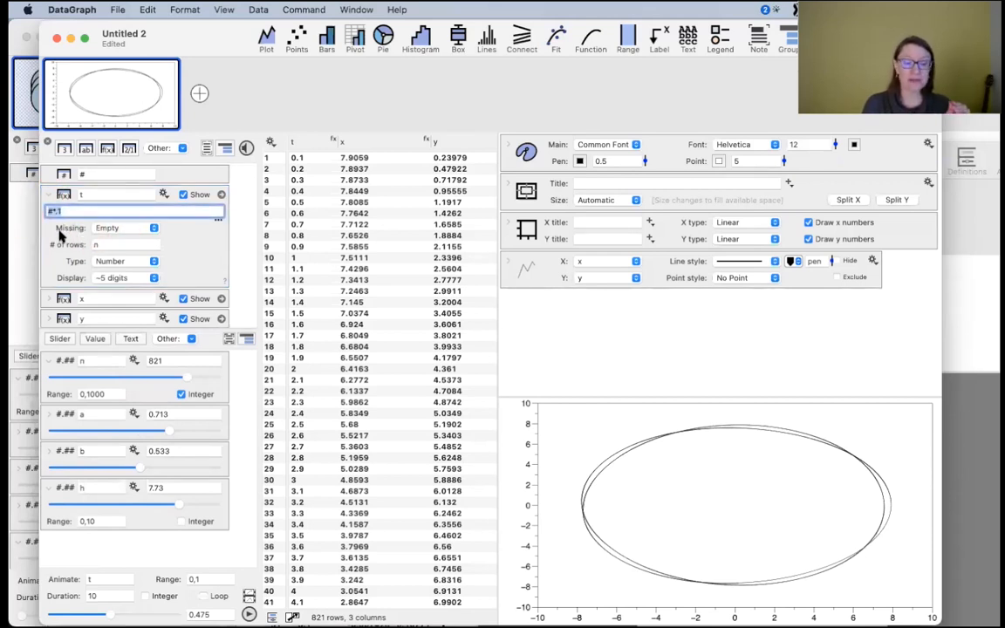
click(311, 140)
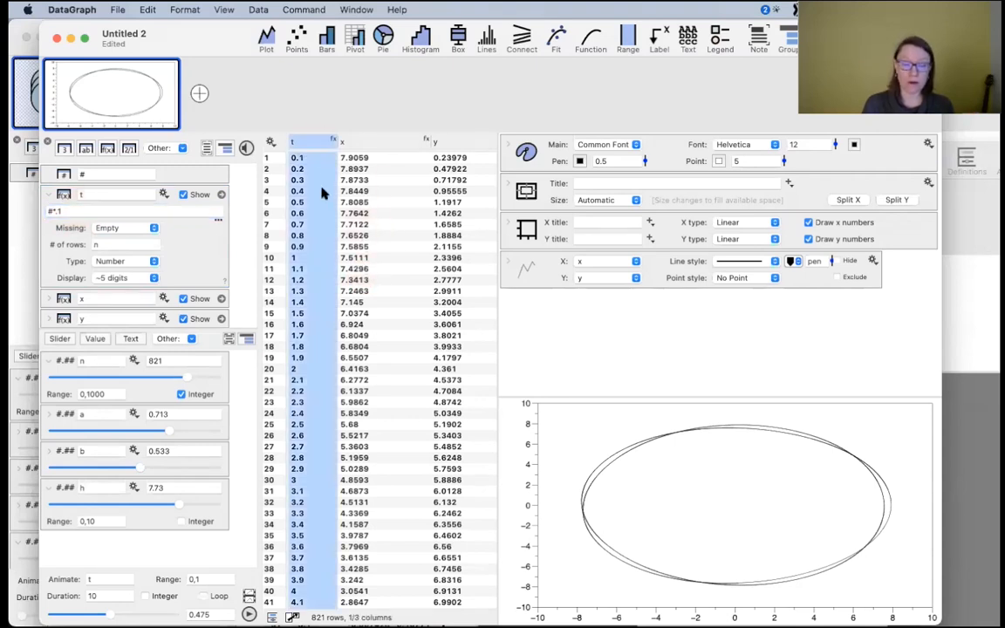
click(301, 158)
click(298, 170)
click(302, 181)
scroll(325, 293, down, 20)
scroll(325, 299, down, 20)
scroll(453, 568, down, 5)
drag(492, 561, 173, 271)
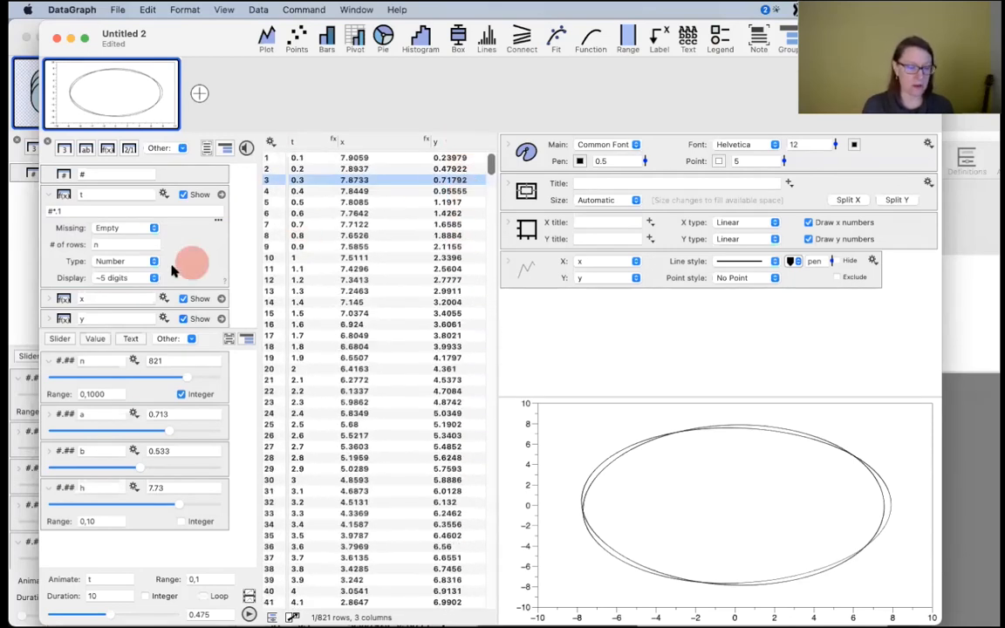
- Set the n slider to 1000 and the a slider to 0.944
drag(184, 377, 253, 394)
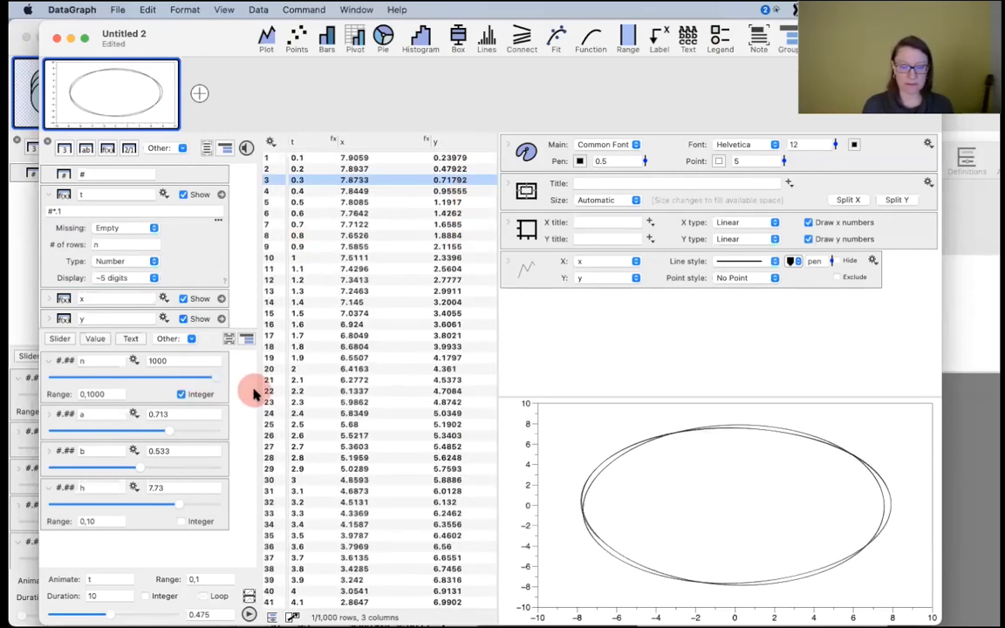
drag(170, 434, 206, 434)
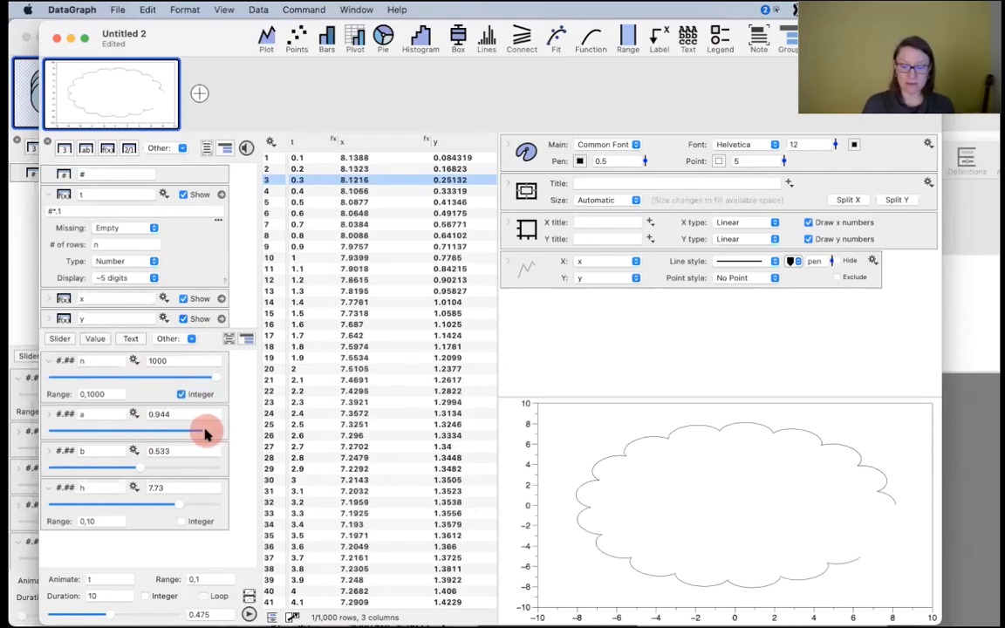
- Set the common font size to 19 and the pen width to 4, and enlarge the graph area
click(835, 143)
click(835, 143)
click(835, 143)
click(835, 143)
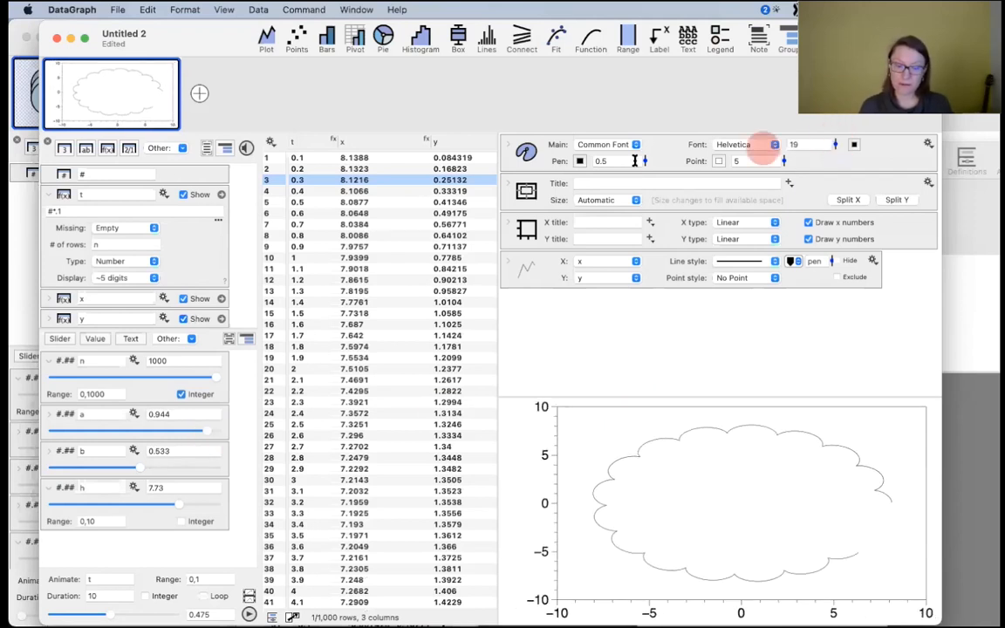
drag(645, 161, 642, 140)
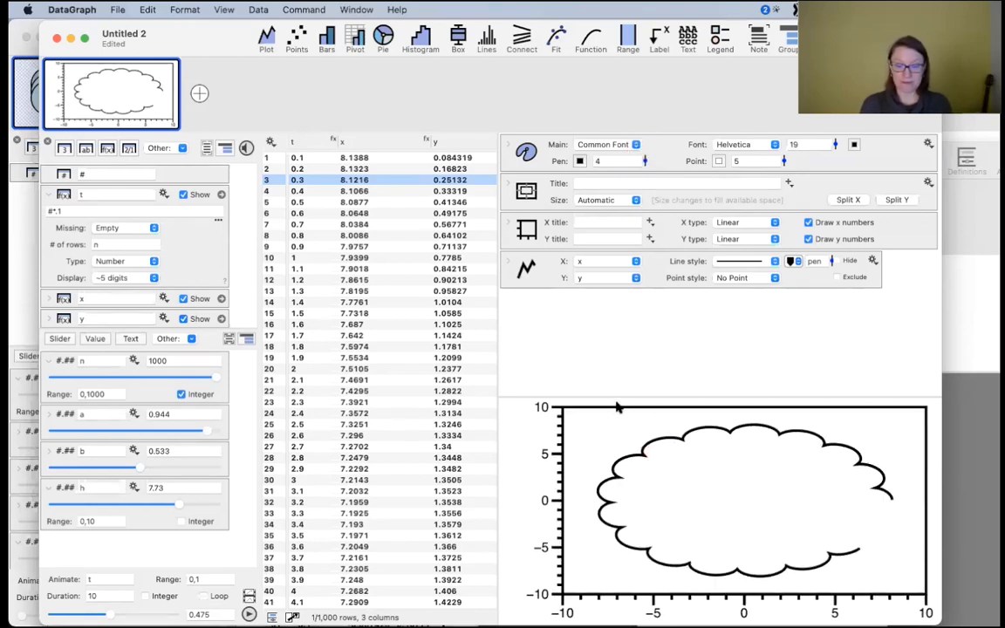
drag(613, 396, 600, 296)
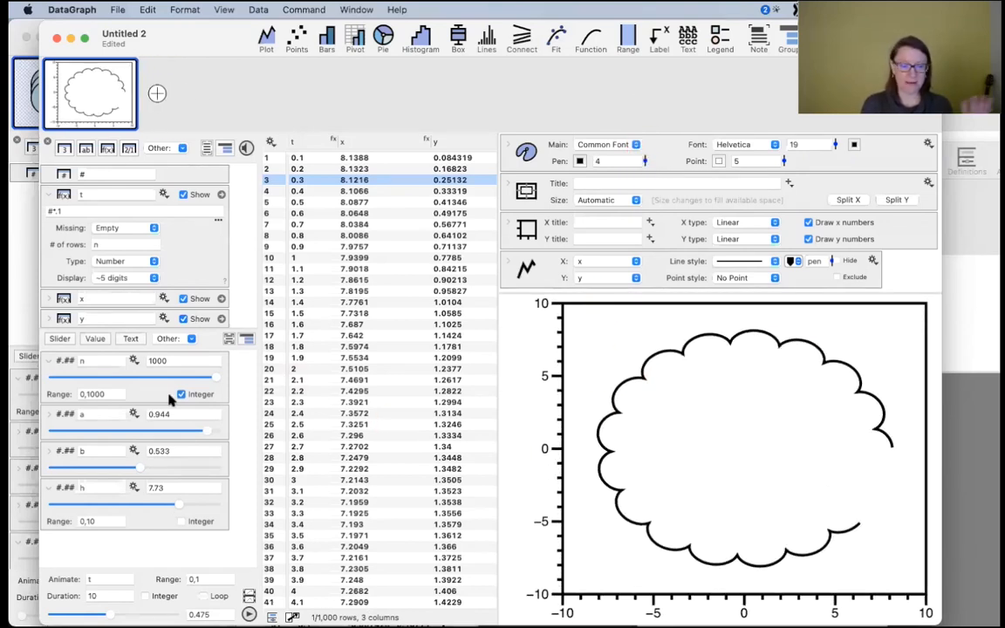
- Try different Spirograph shapes by varying the sliders, ending with b at 0.303, a at 0.731 and h at 7.92
drag(138, 471, 63, 469)
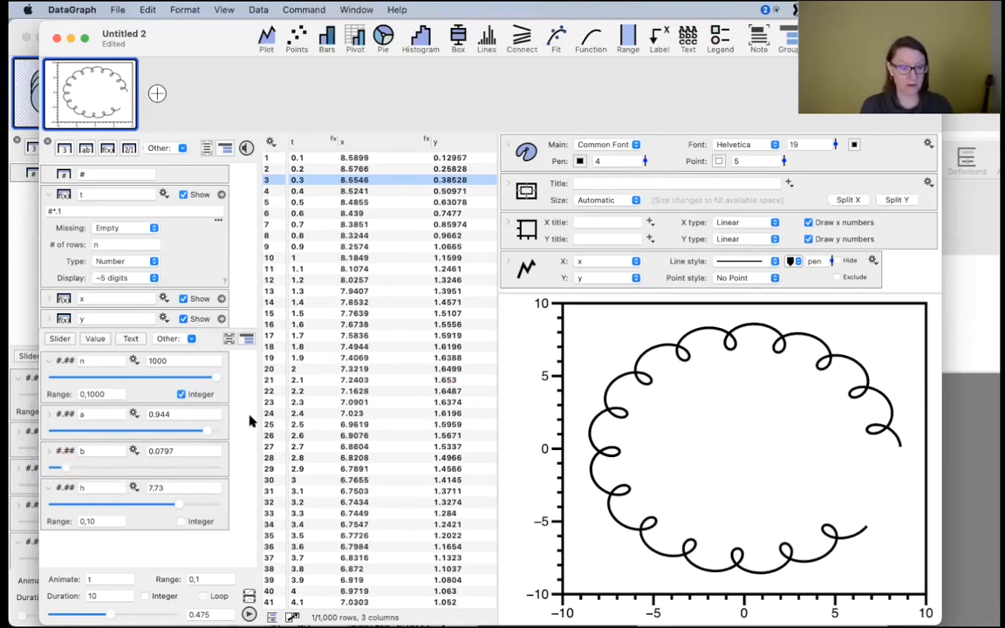
drag(205, 435, 191, 434)
click(179, 507)
mouse_move(177, 509)
mouse_down()
mouse_move(129, 507)
mouse_move(179, 508)
mouse_up()
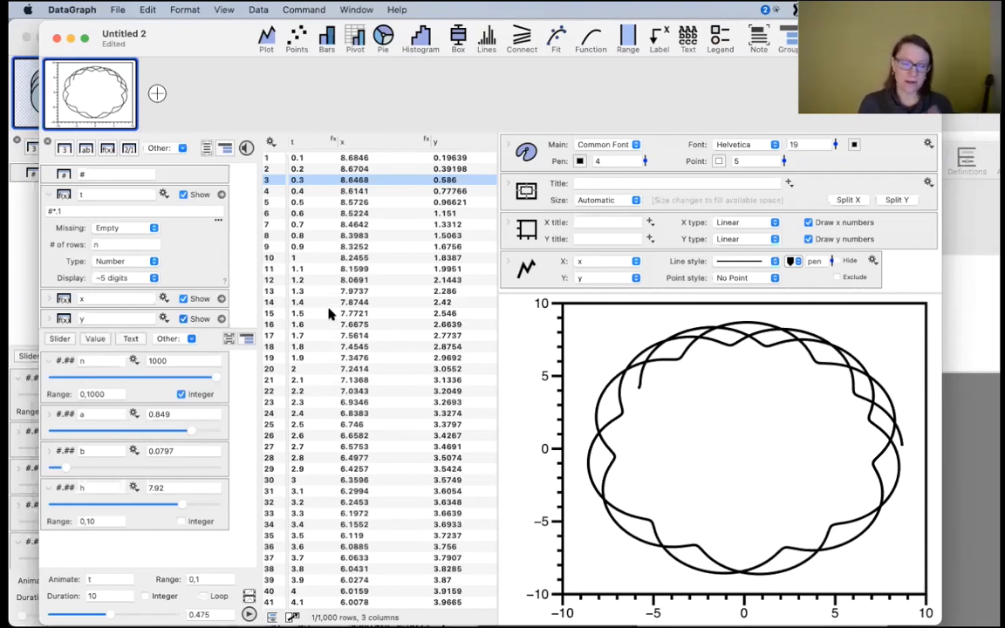
drag(63, 471, 104, 472)
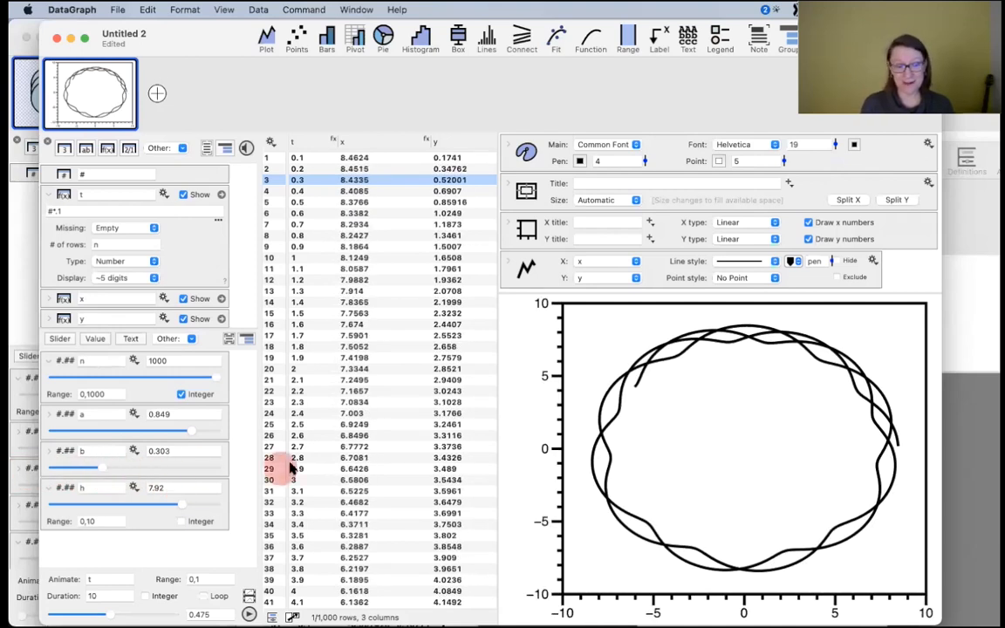
drag(190, 434, 168, 432)
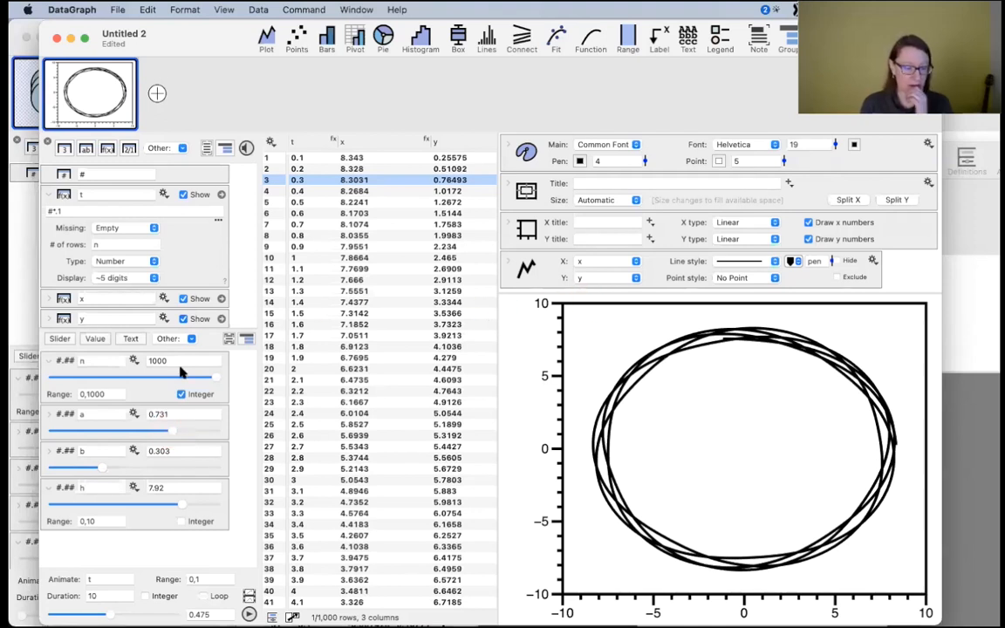
- Extend the n slider's range to 0,10000
click(105, 393)
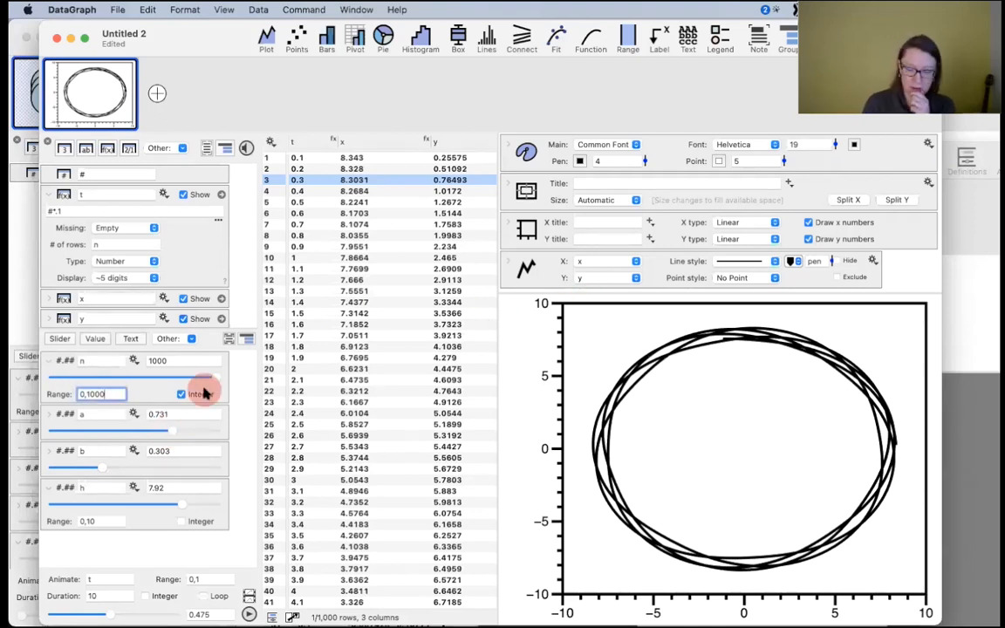
text(0)
key(Return)
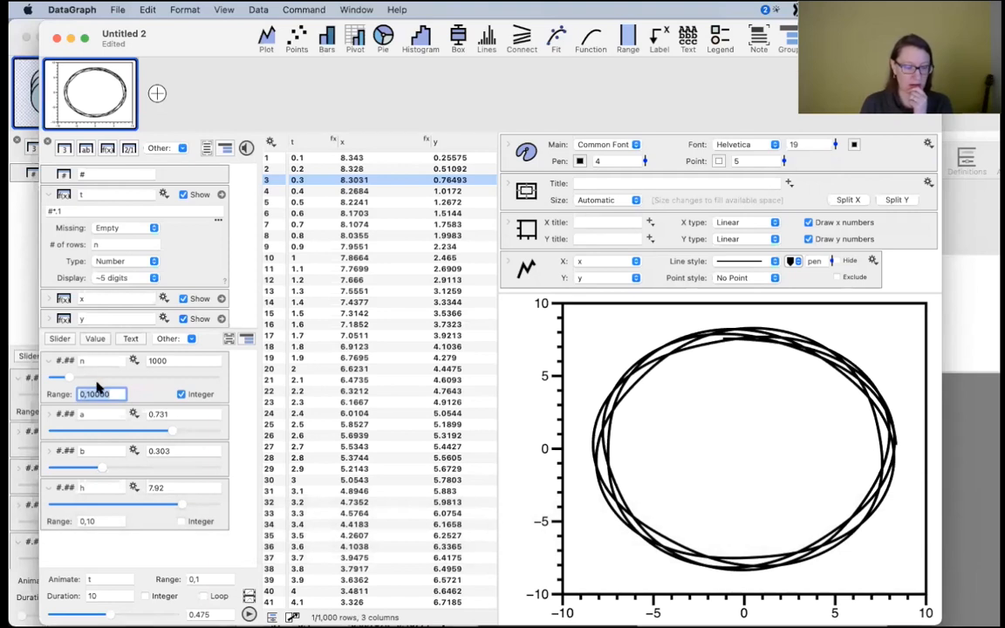
- Set the sliders to n 5807, a 0.976, b 0.0138 and h 5.67, and reduce the common pen width to 2
drag(66, 380, 213, 442)
click(152, 431)
drag(102, 471, 51, 469)
drag(179, 506, 144, 507)
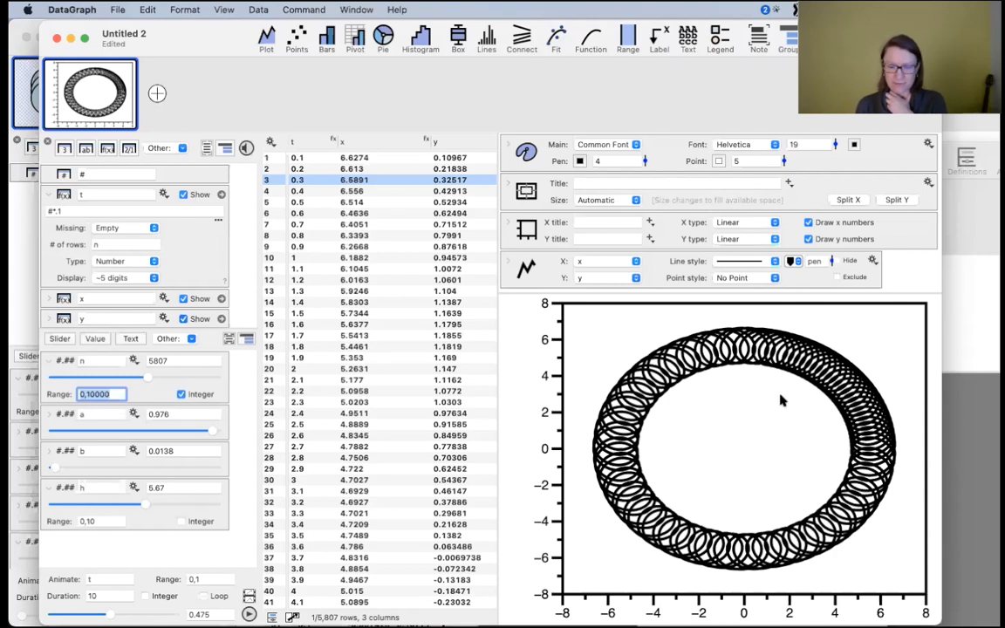
click(645, 165)
click(644, 165)
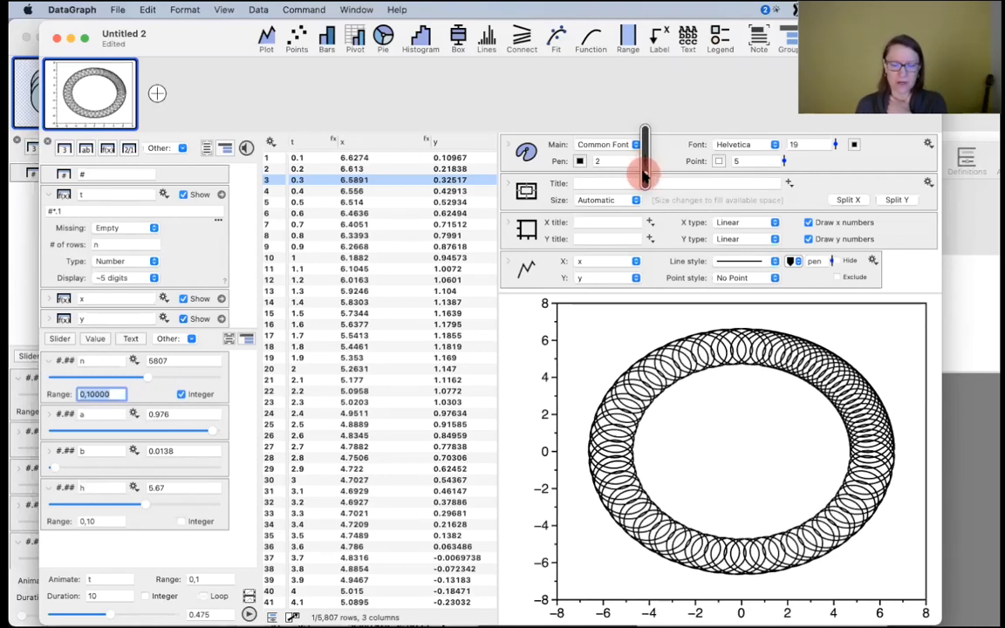
- Collapse t, select the t, x and y columns, and put them in a group named "one"
click(48, 197)
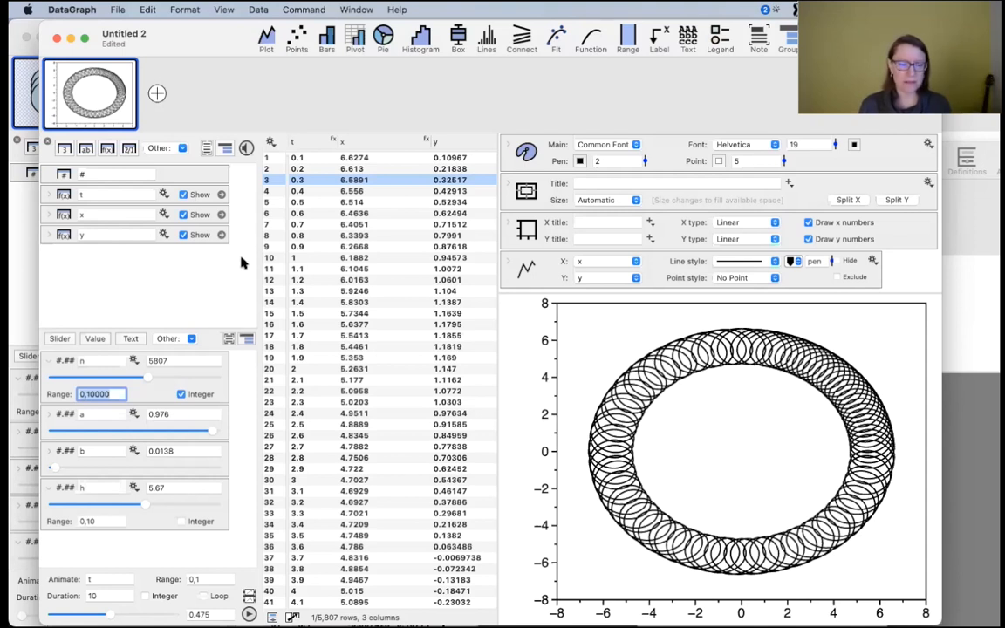
drag(244, 264, 197, 198)
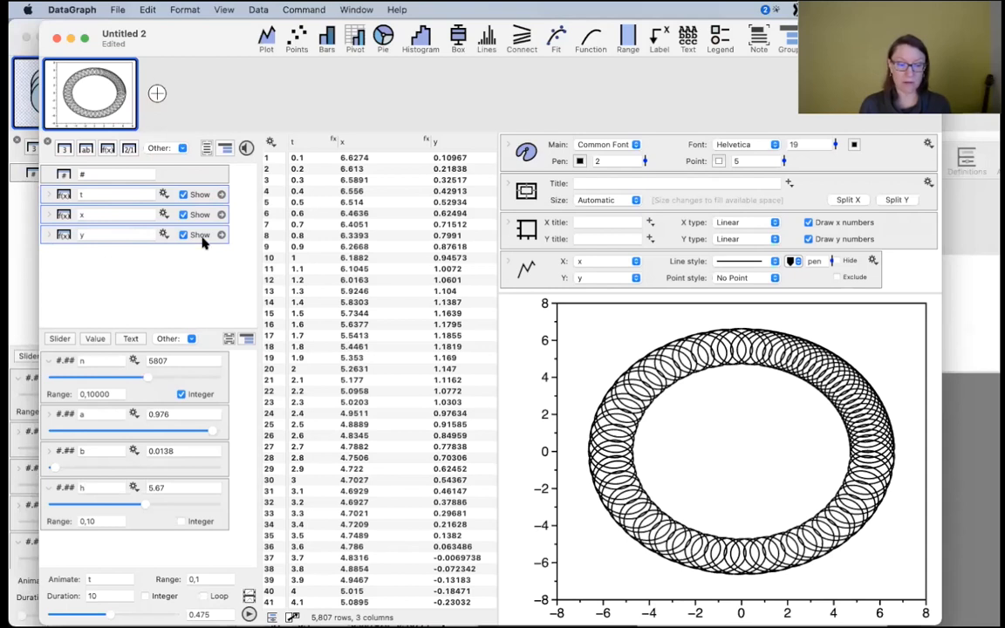
click(226, 148)
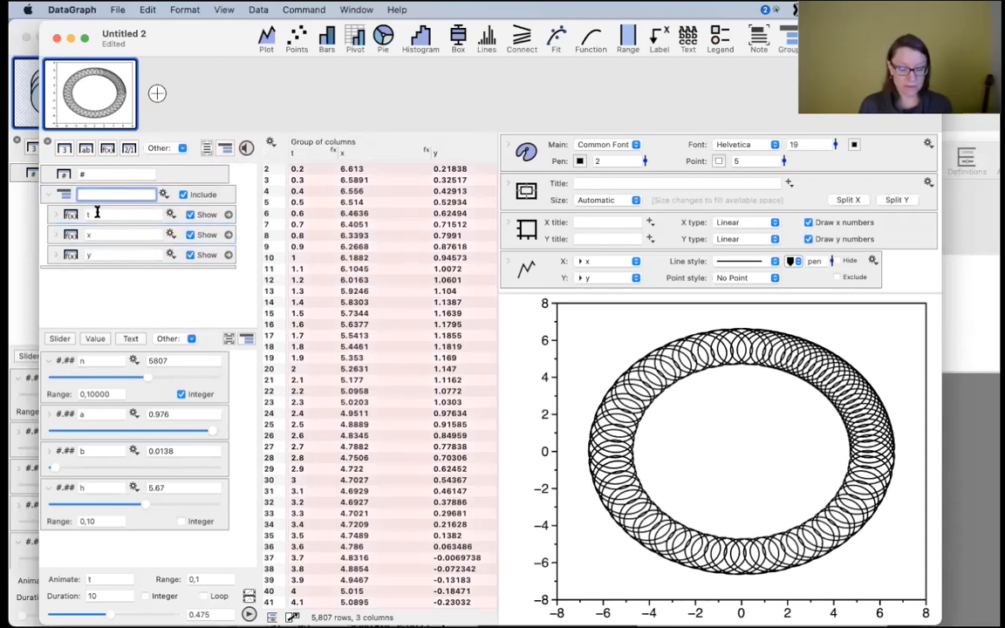
text(one)
click(100, 207)
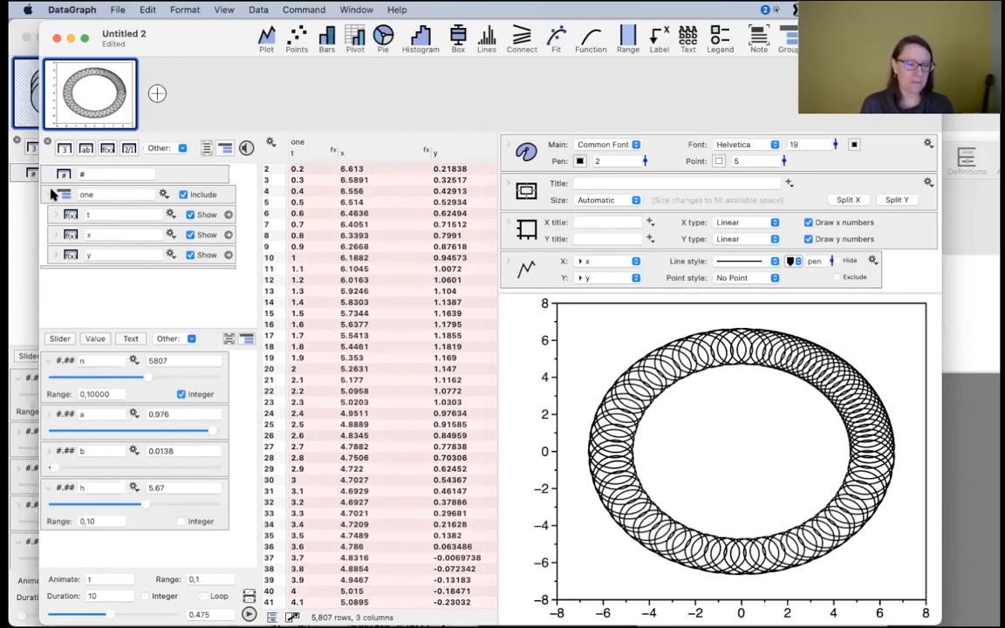
- Collapse the column group "one", duplicate it, and name the copy "two"
click(50, 194)
click(65, 195)
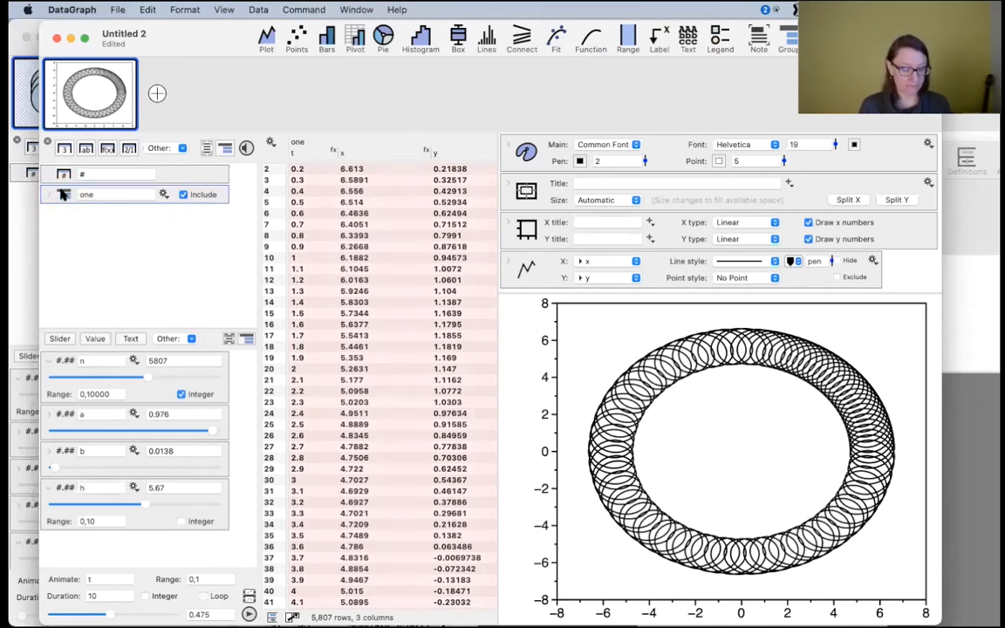
drag(62, 195, 81, 217)
click(96, 216)
text(two)
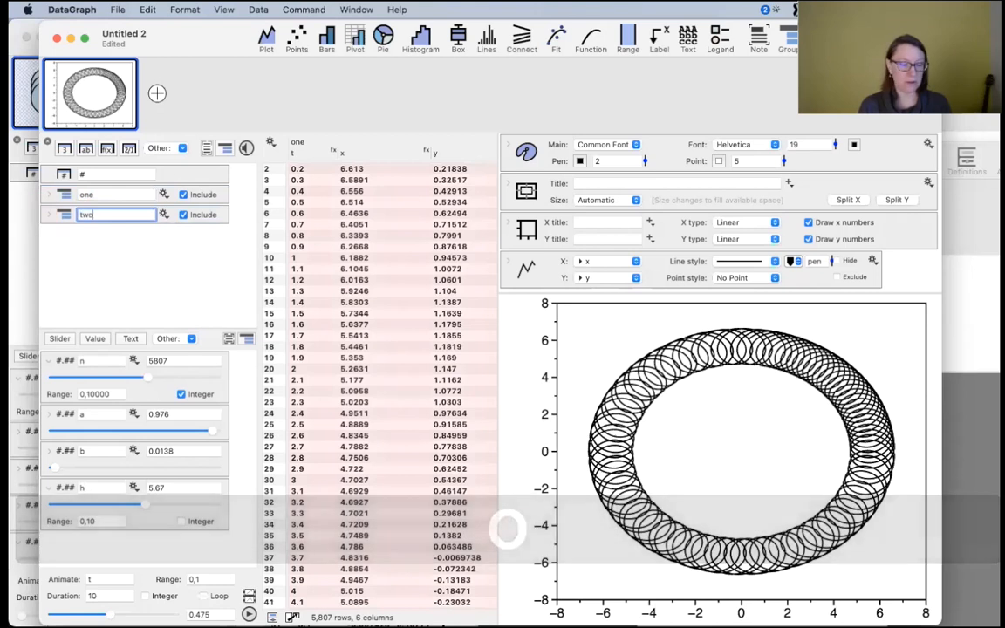
click(61, 253)
- Expand the groups two and one to show their columns, and enlarge the document window to fill the screen
click(49, 215)
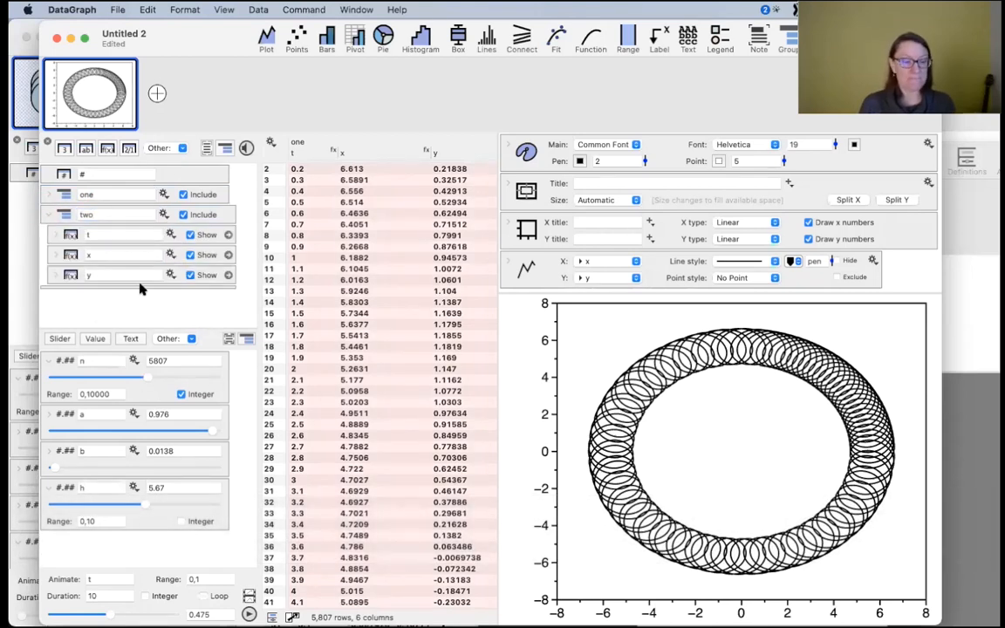
click(49, 195)
double_click(177, 34)
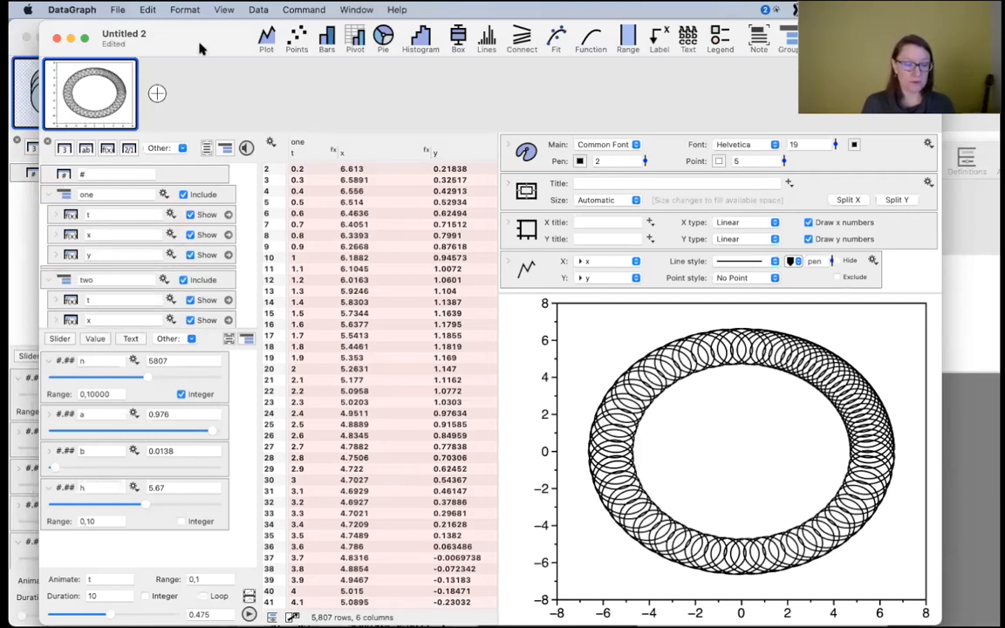
scroll(177, 253, down, 3)
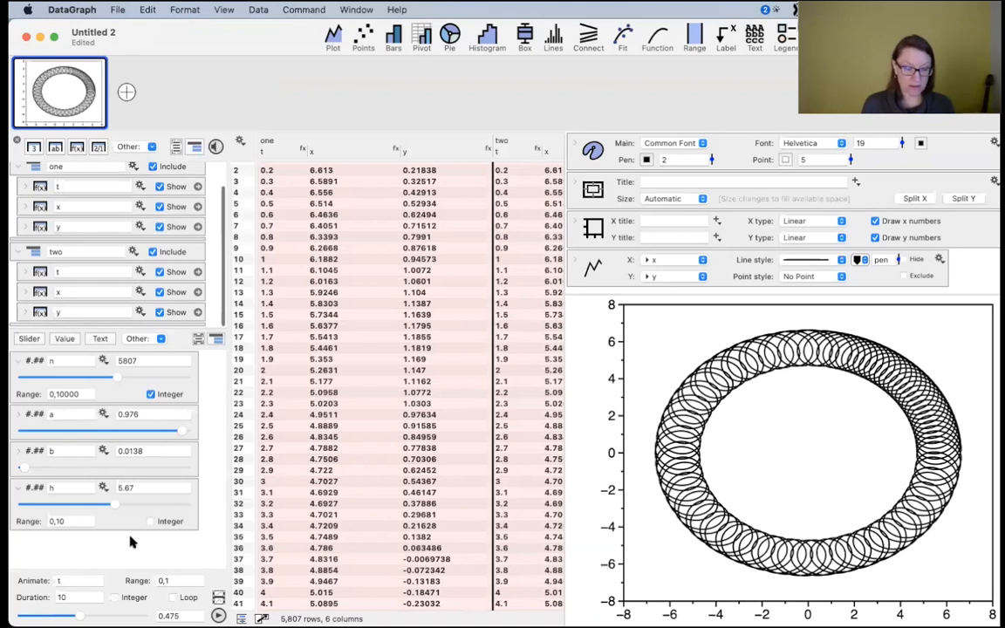
- Add an expression column named "a" at the start of group two
click(33, 251)
scroll(94, 246, down, 1)
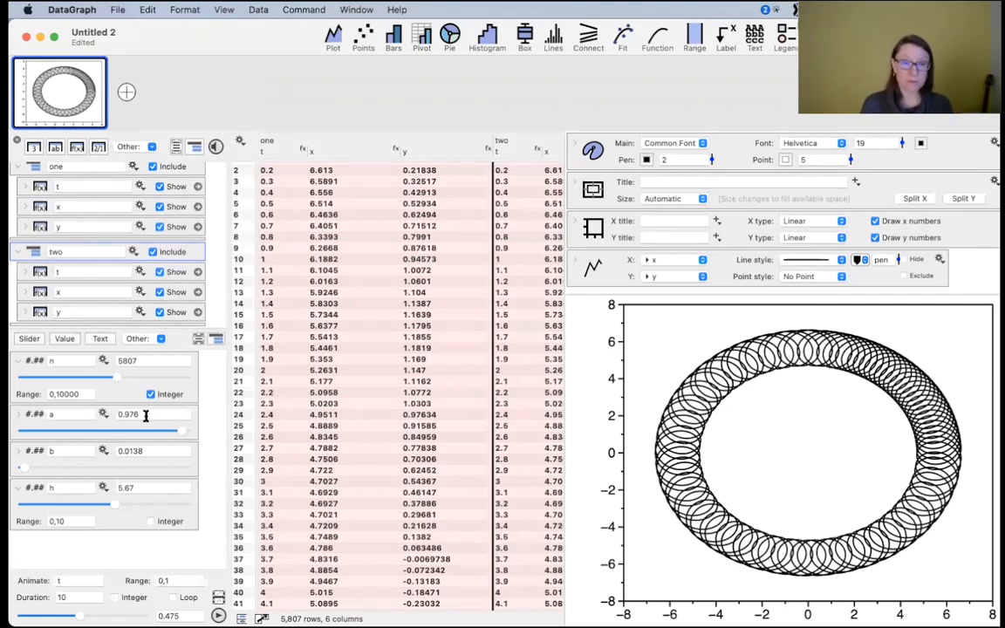
click(77, 149)
text(a)
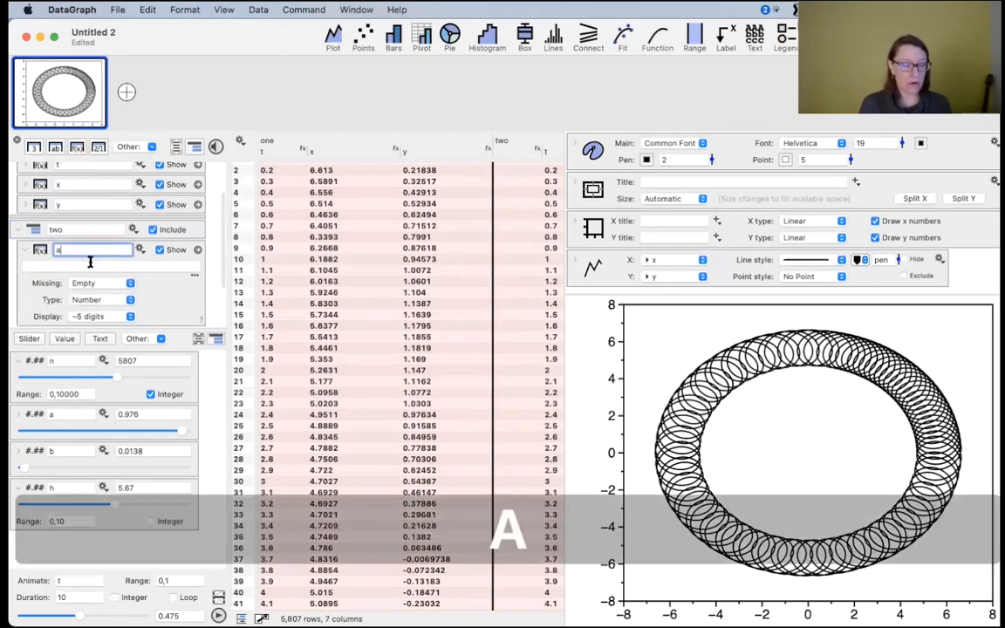
click(180, 287)
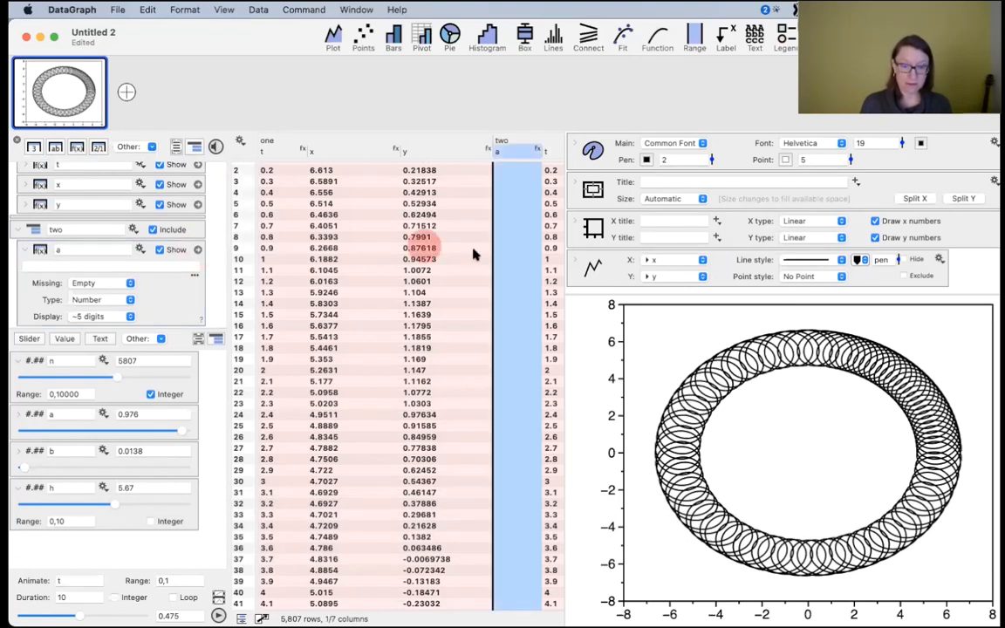
- Widen the data table and make the column list taller so that all columns of both groups fit
scroll(307, 269, right, 5)
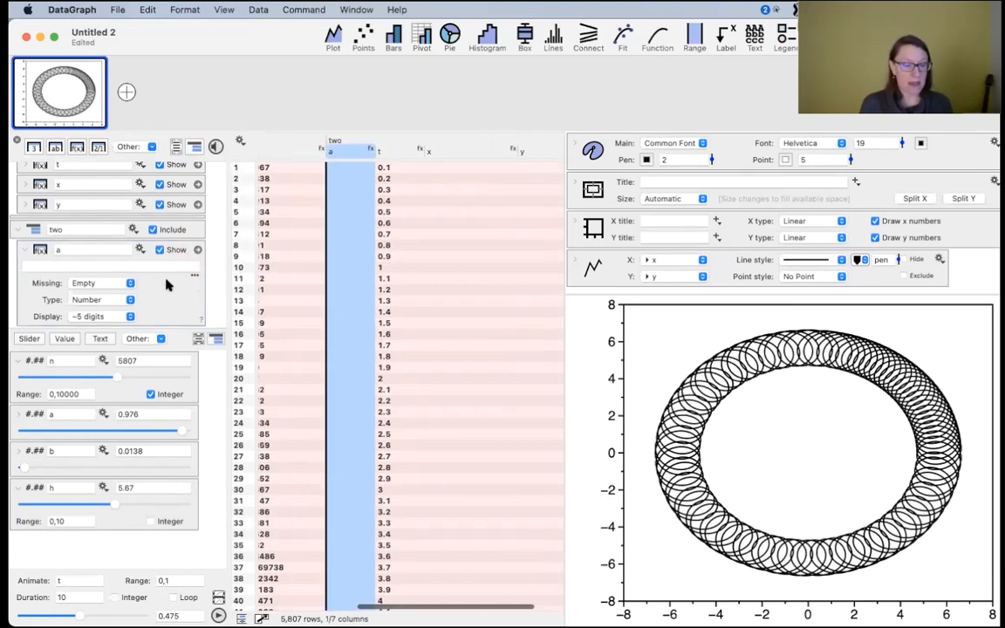
scroll(166, 284, down, 2)
drag(565, 197, 720, 196)
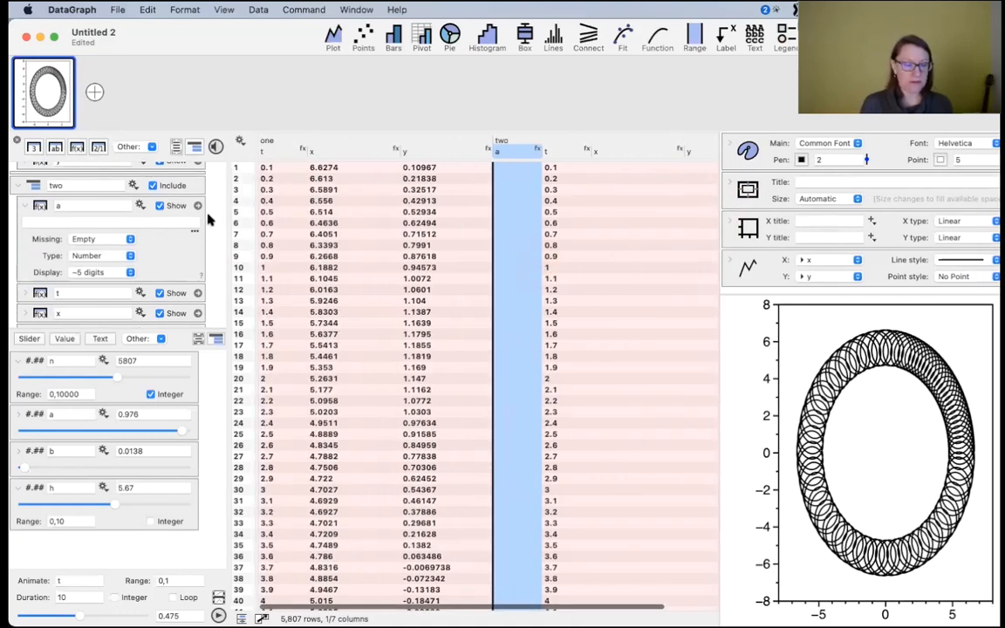
drag(169, 329, 208, 442)
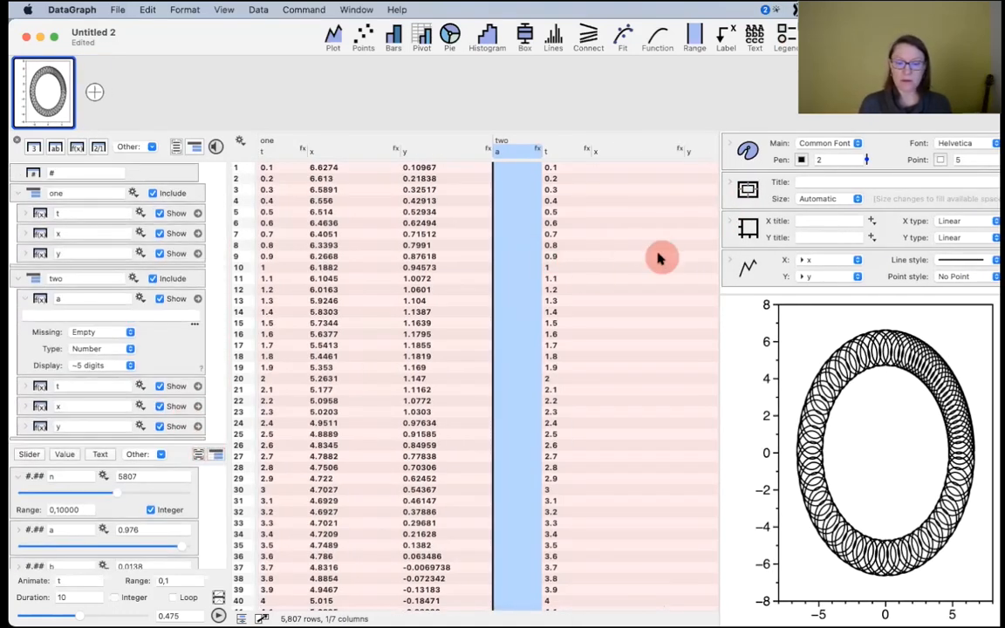
scroll(619, 168, right, 3)
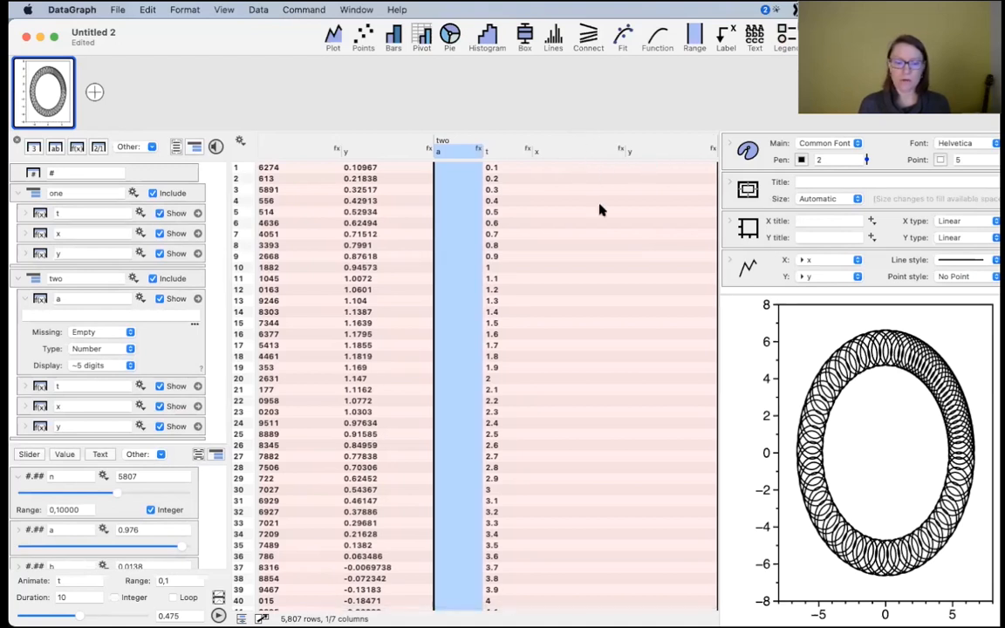
scroll(611, 188, left, 2)
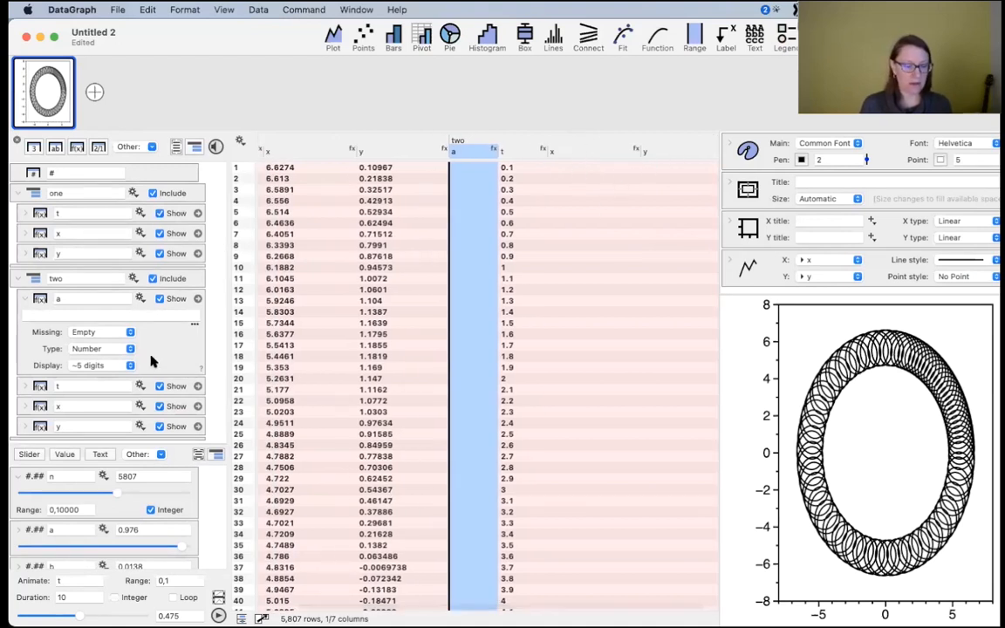
- Copy the a slider's value and paste it as the expression of group two's column a, 0.976
click(61, 316)
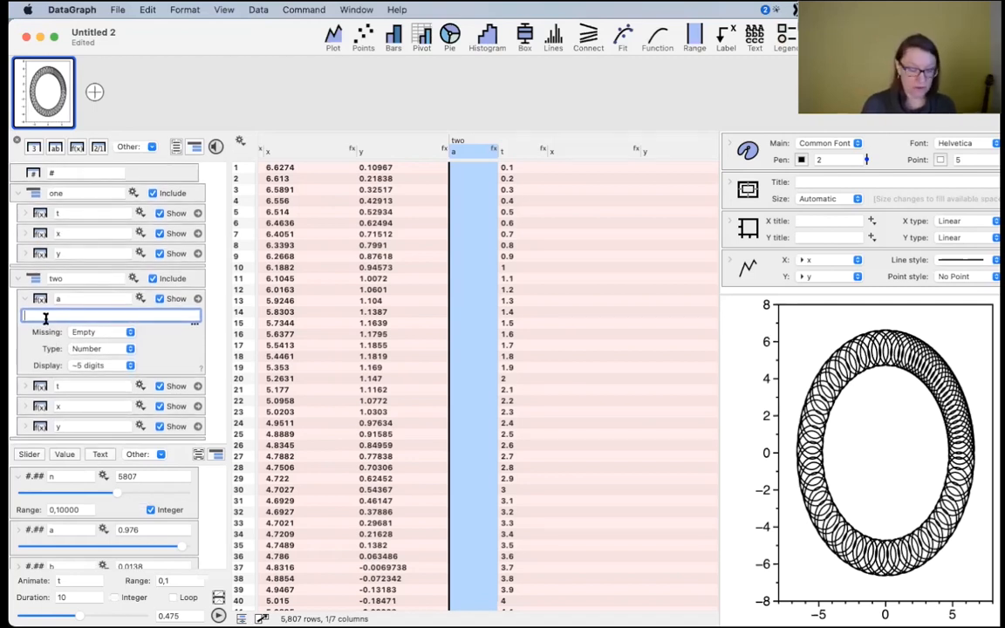
drag(144, 531, 90, 531)
key(super+c)
key(super+v)
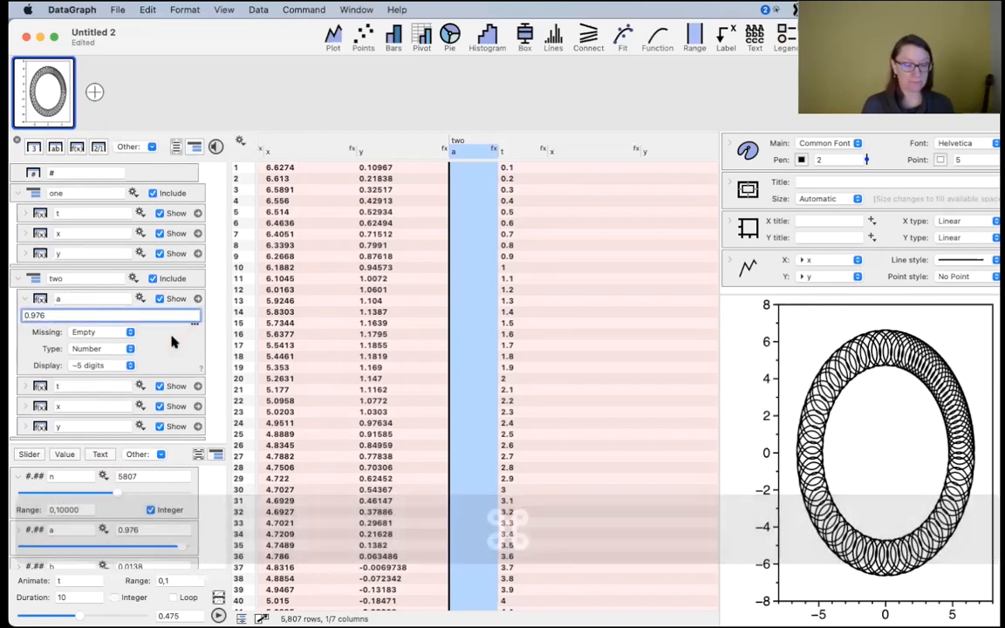
click(180, 325)
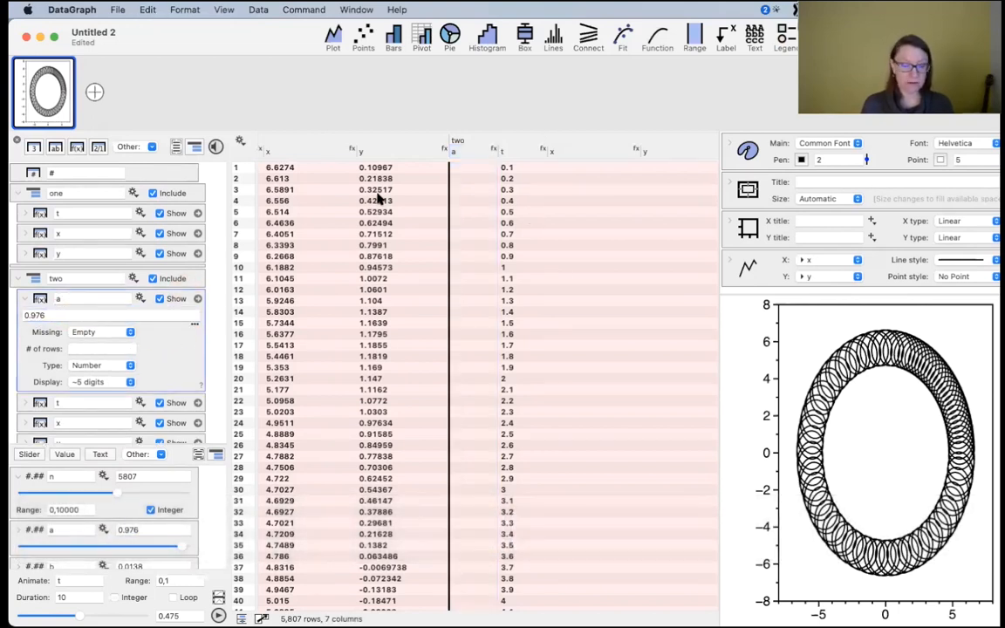
- Set the number of rows of group two's column a to n
click(110, 348)
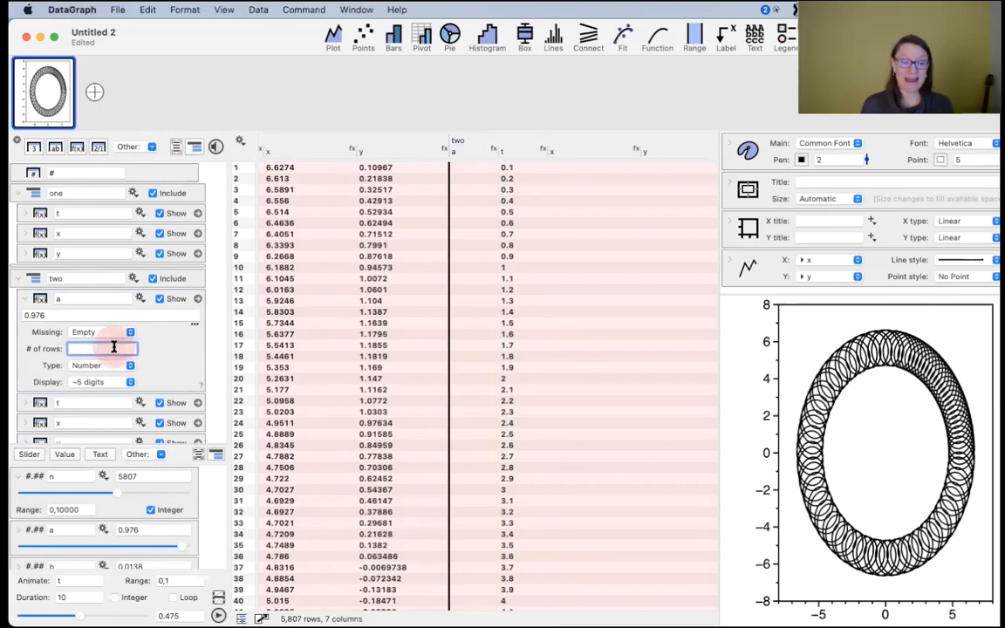
scroll(506, 225, left, 2)
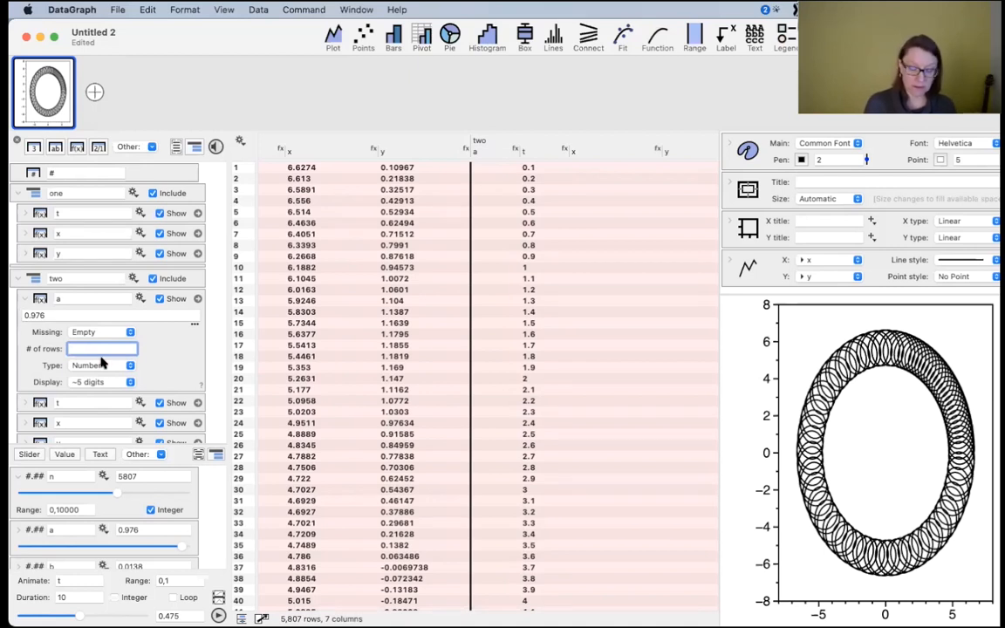
text(n)
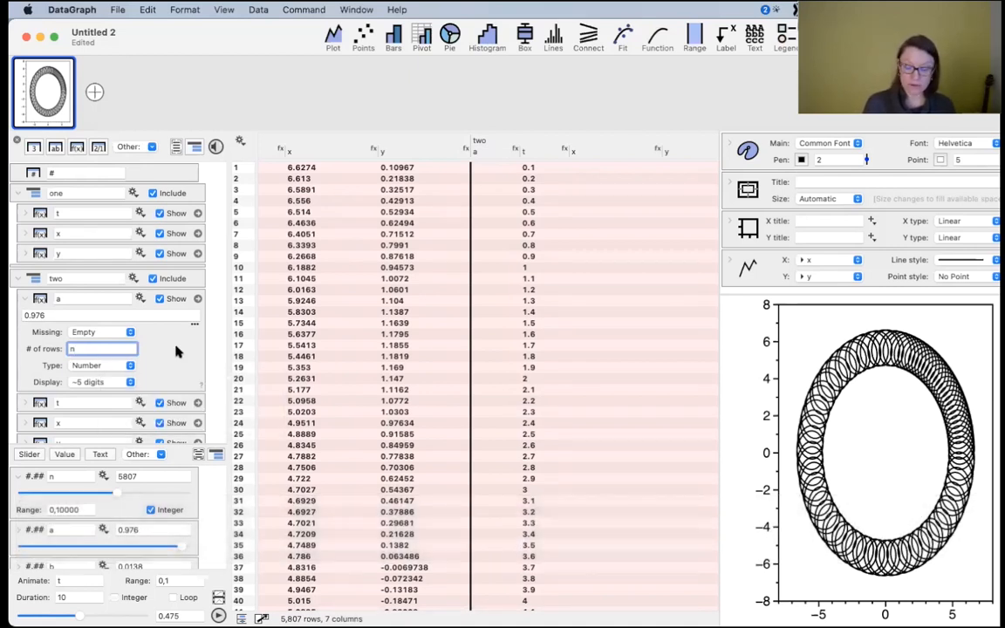
key(Return)
scroll(492, 244, right, 3)
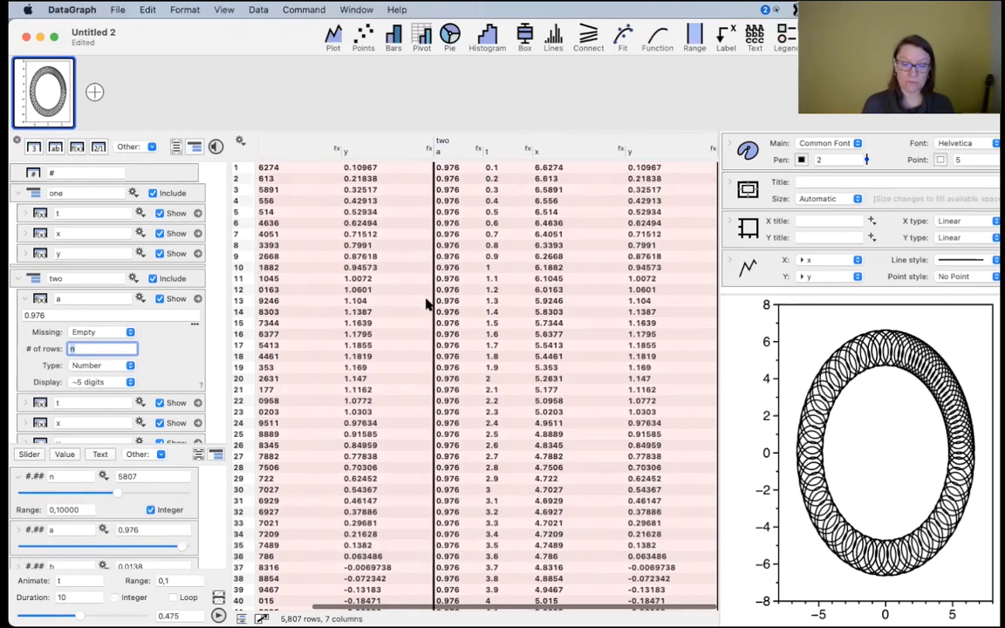
scroll(391, 277, left, 2)
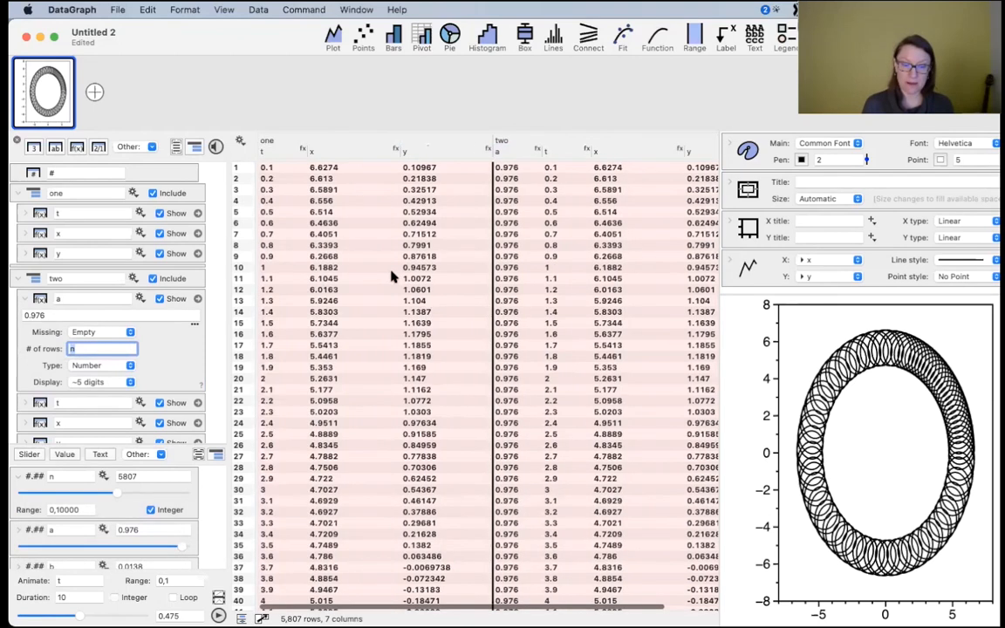
- Collapse column a and the groups two and one, and give the graph area more width
click(24, 299)
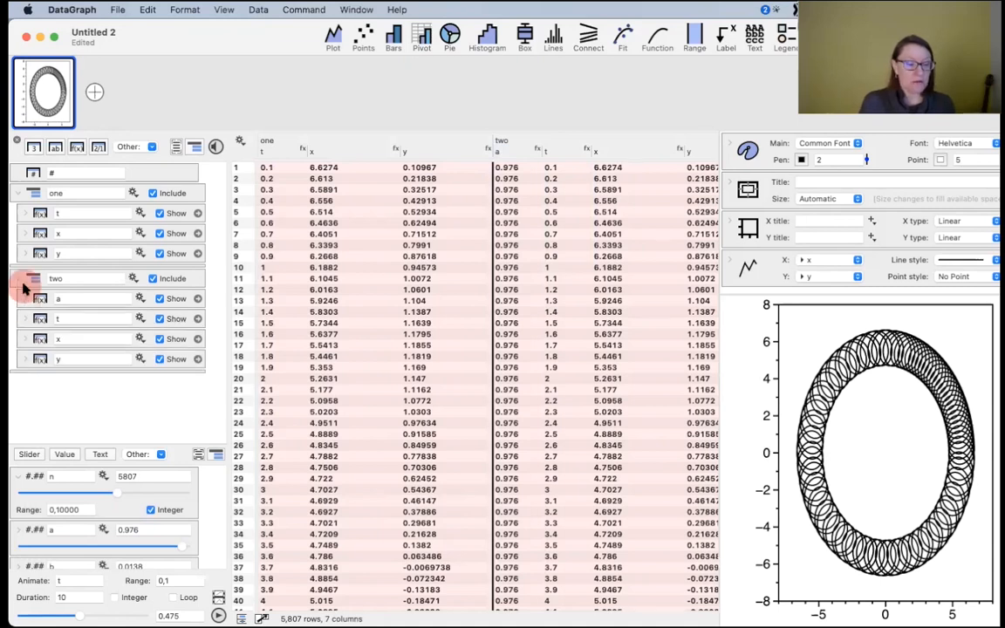
click(21, 278)
click(30, 279)
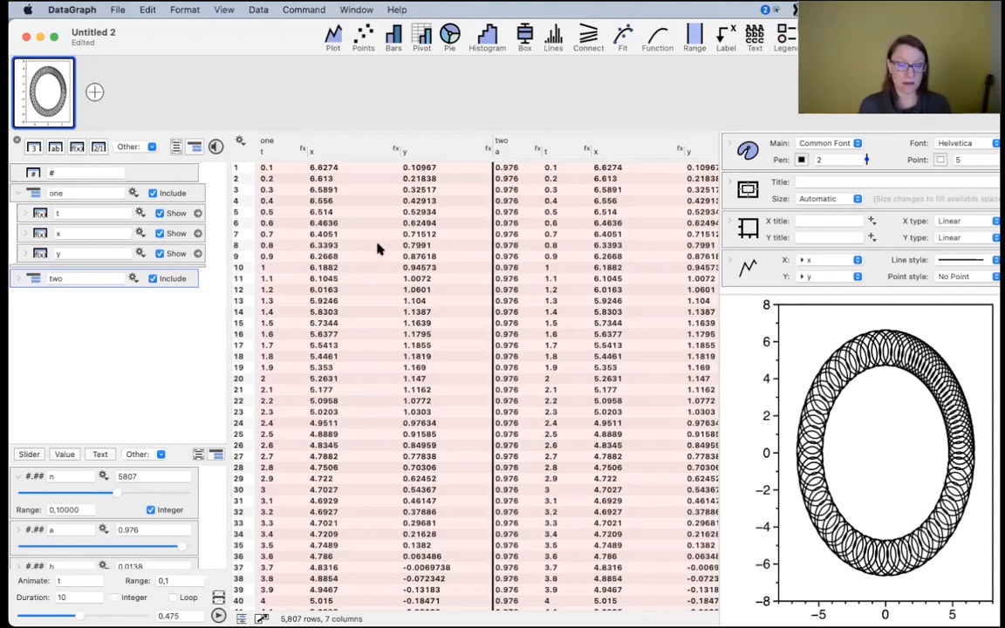
click(19, 194)
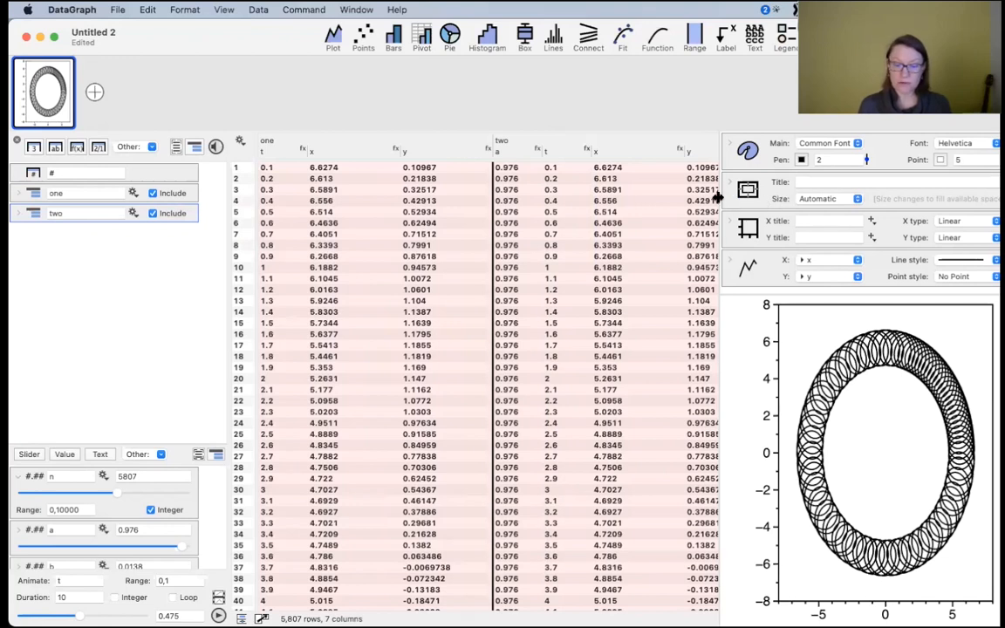
drag(716, 197, 558, 201)
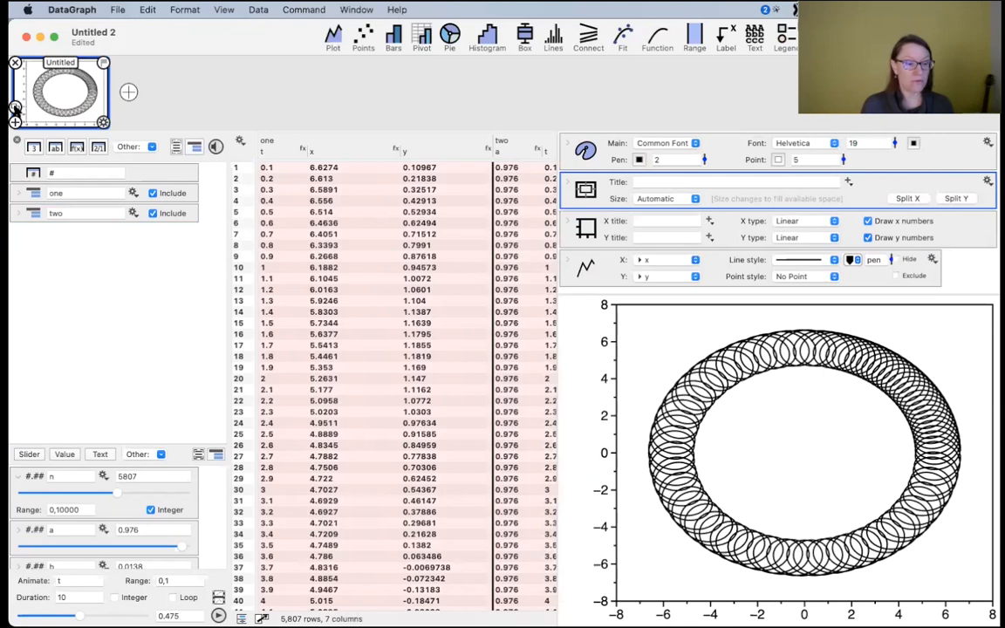
- Duplicate the graph and check which group the copy's plot takes its X column from
click(15, 107)
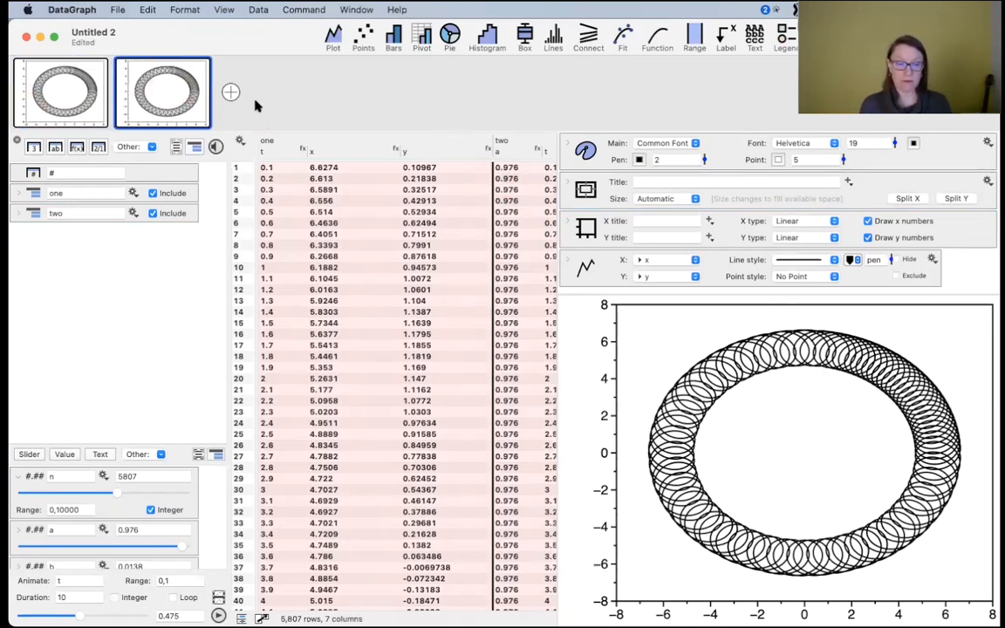
click(597, 269)
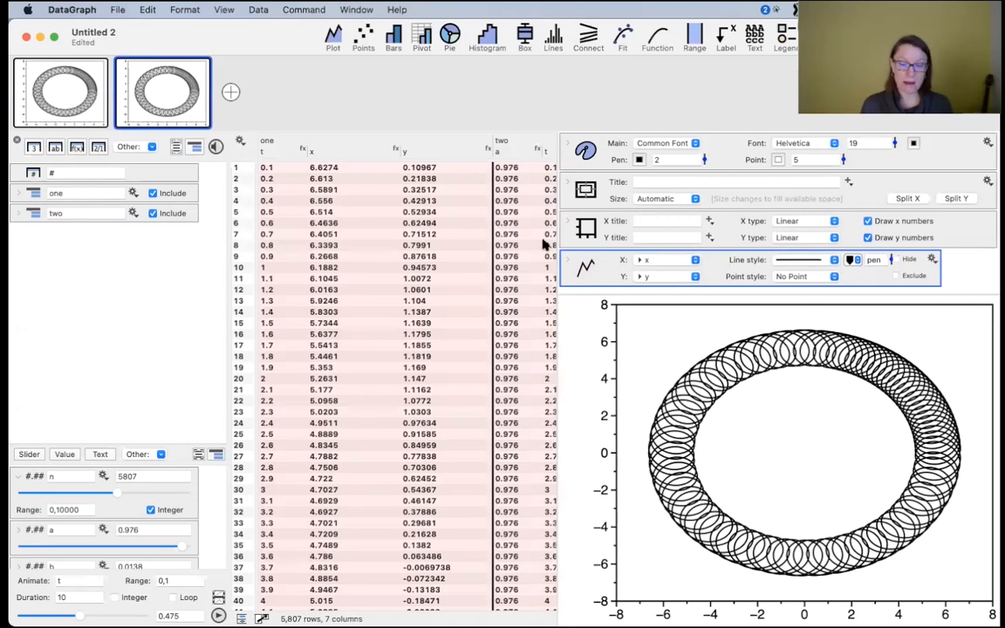
click(668, 260)
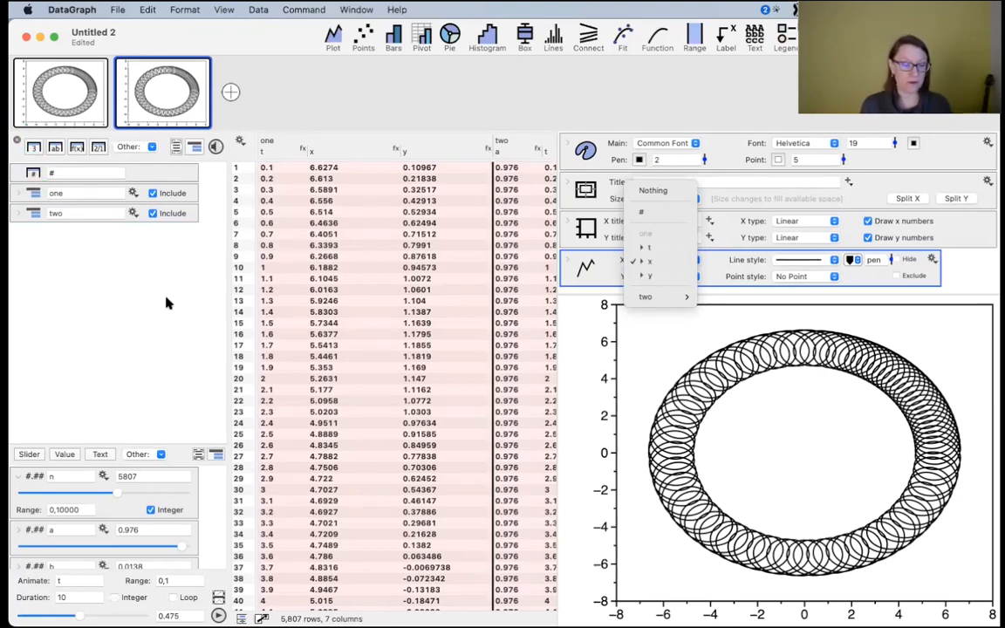
click(128, 285)
- Assign group two to the second graph's plot, check that its X column comes from that group, and collapse the group
click(31, 214)
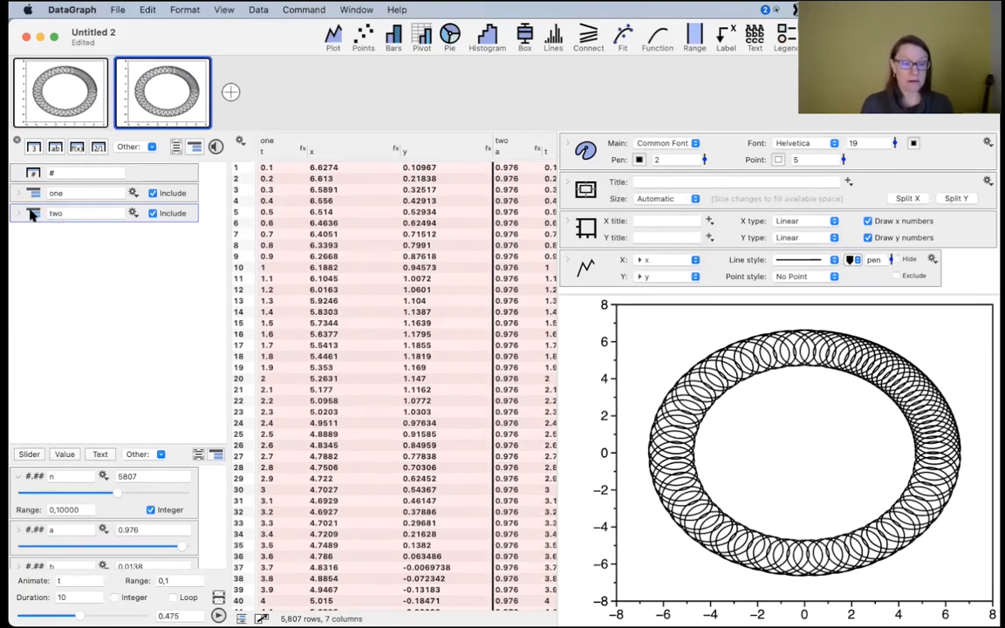
click(20, 213)
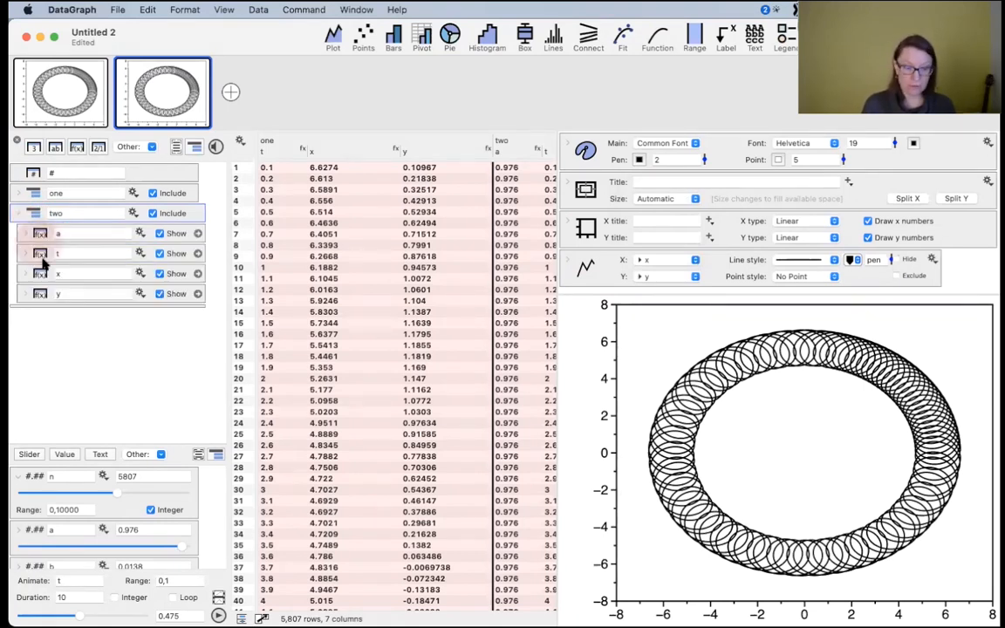
drag(27, 214, 600, 269)
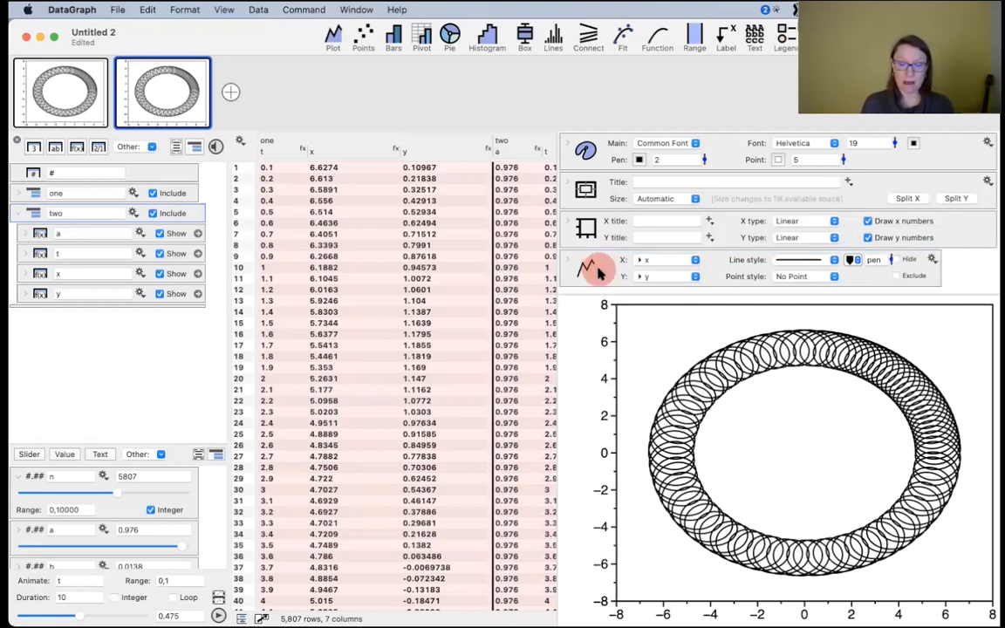
click(657, 262)
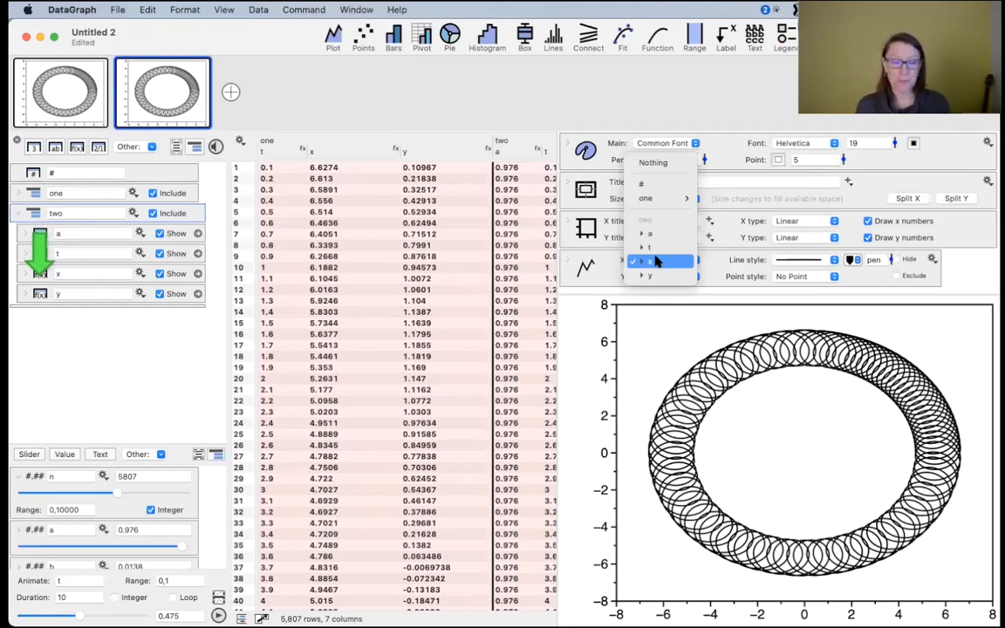
click(71, 255)
click(19, 213)
- Enlarge the variables area, set slider a to 0.735, show the first graph, and set a to 0.965
click(130, 419)
drag(185, 446, 175, 345)
drag(180, 445, 146, 444)
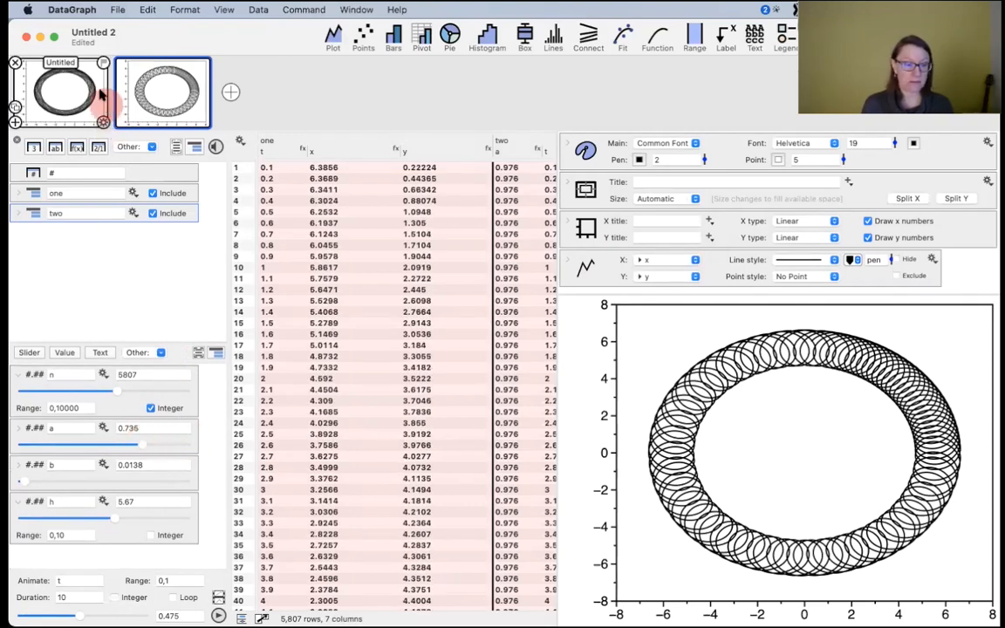
click(66, 87)
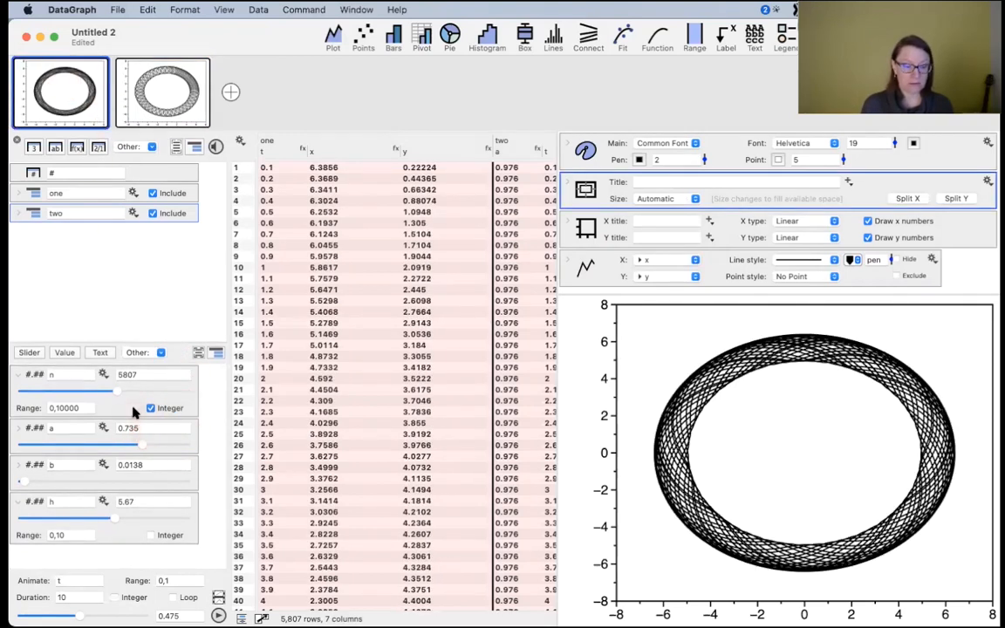
drag(140, 446, 177, 445)
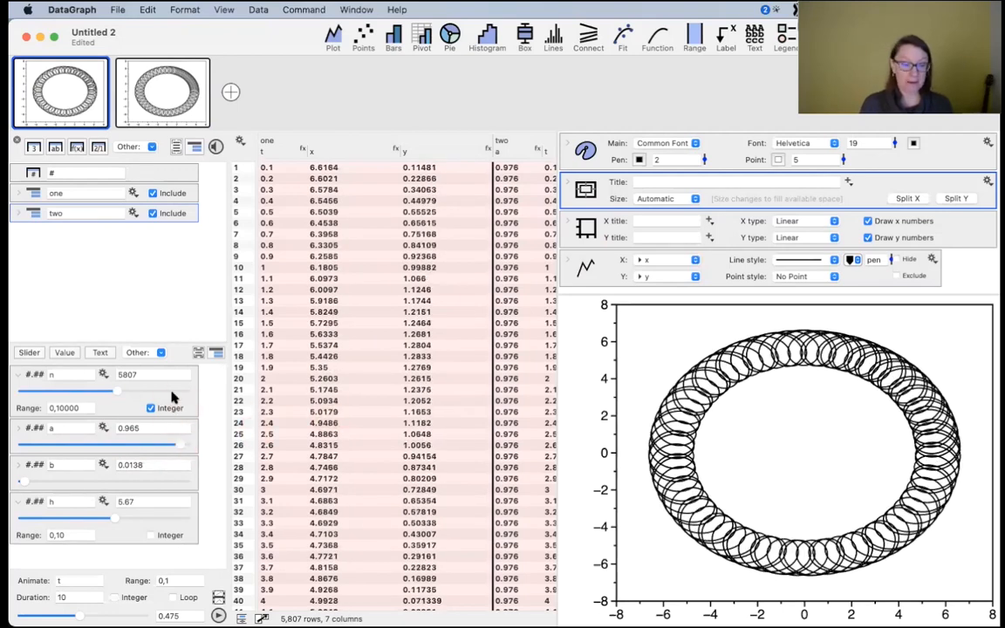
- Set slider n to 474 and slider a to 0.734, and show the second graph
drag(117, 394, 26, 378)
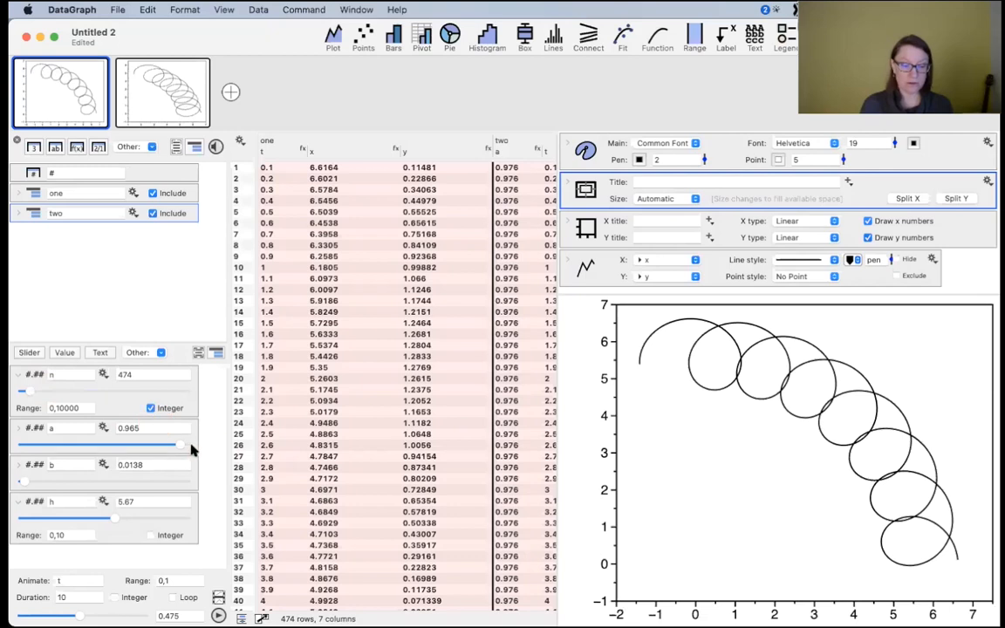
drag(181, 449, 145, 446)
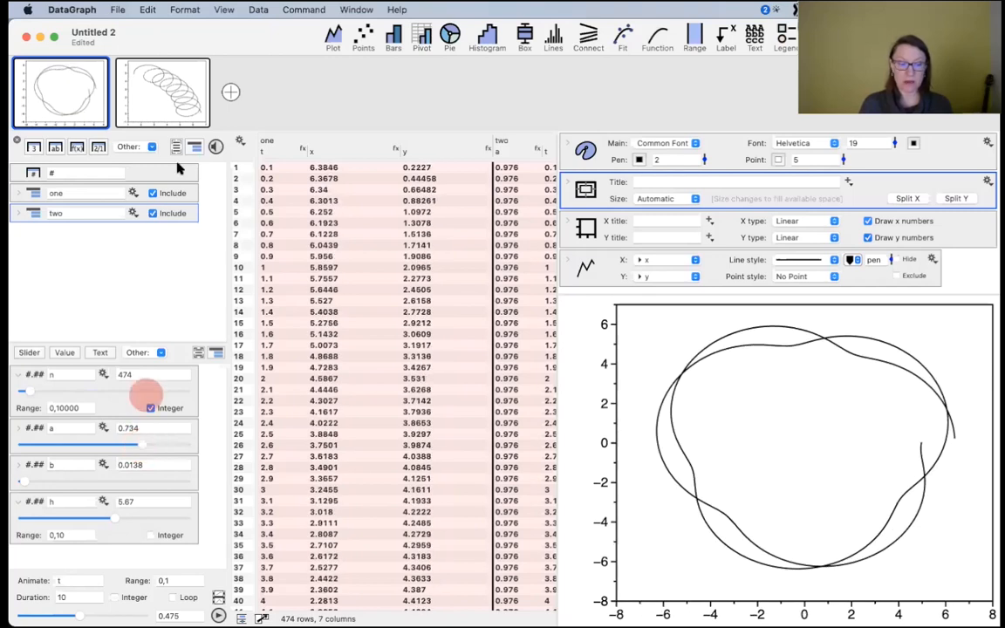
click(158, 89)
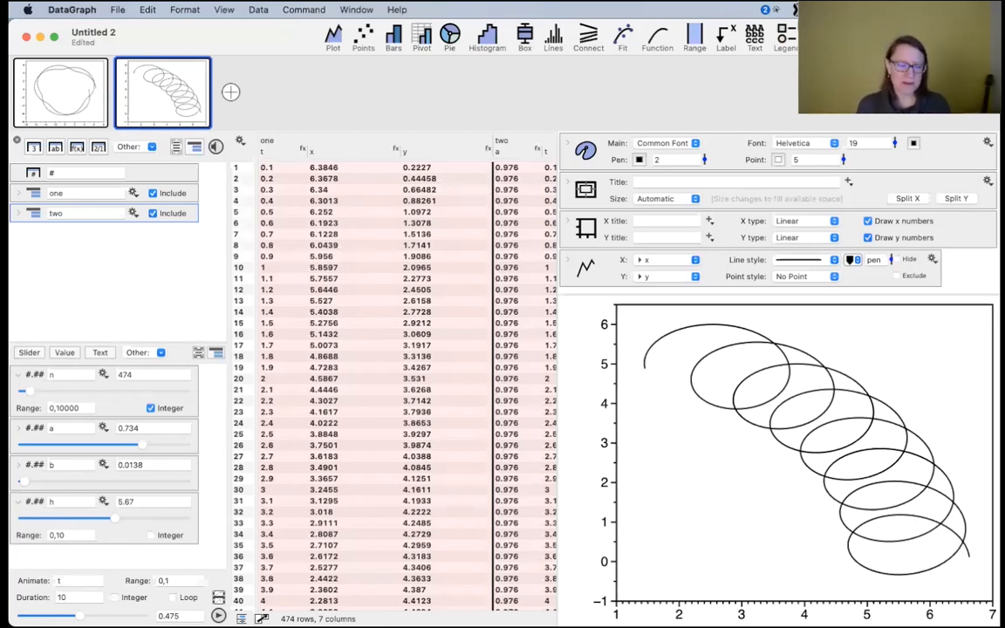
- Expand group two, duplicate its column a, and name the copy b
click(17, 214)
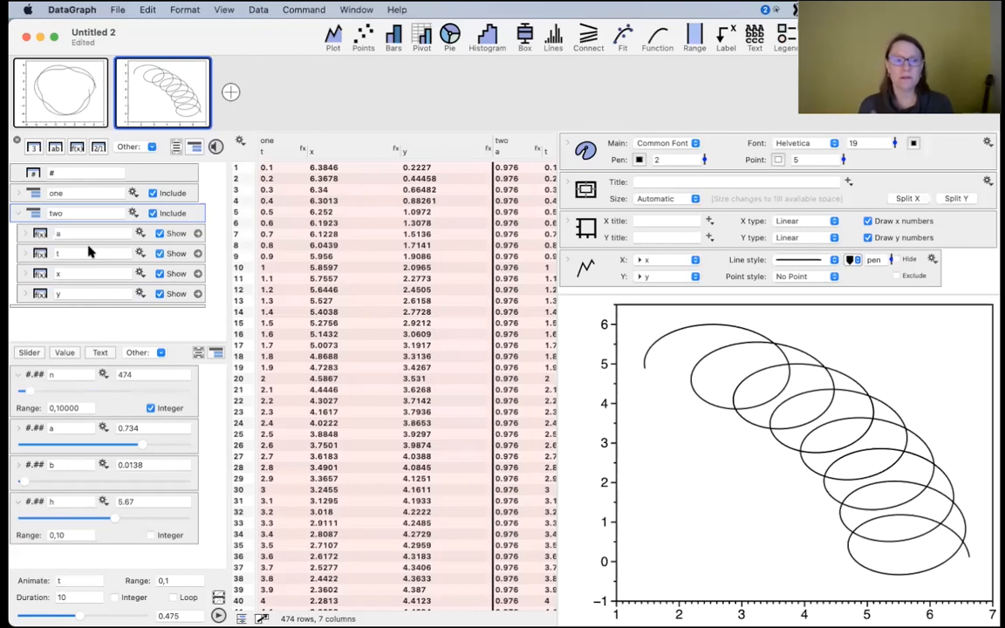
click(42, 236)
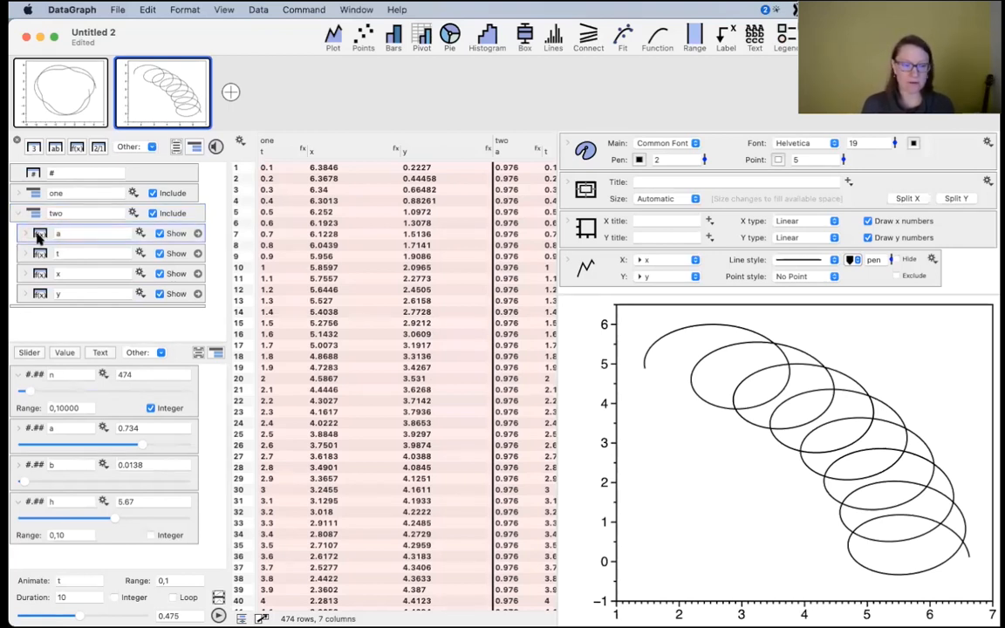
drag(40, 234, 17, 255)
text(b)
click(24, 251)
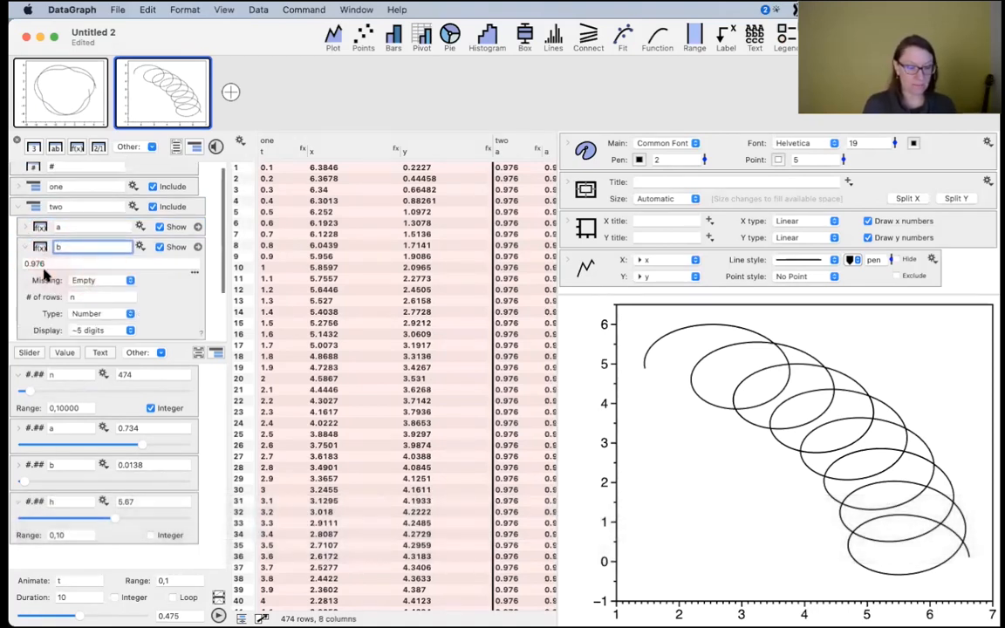
- Set column b in group two to the constant 0.1, and collapse the column and the group
click(39, 263)
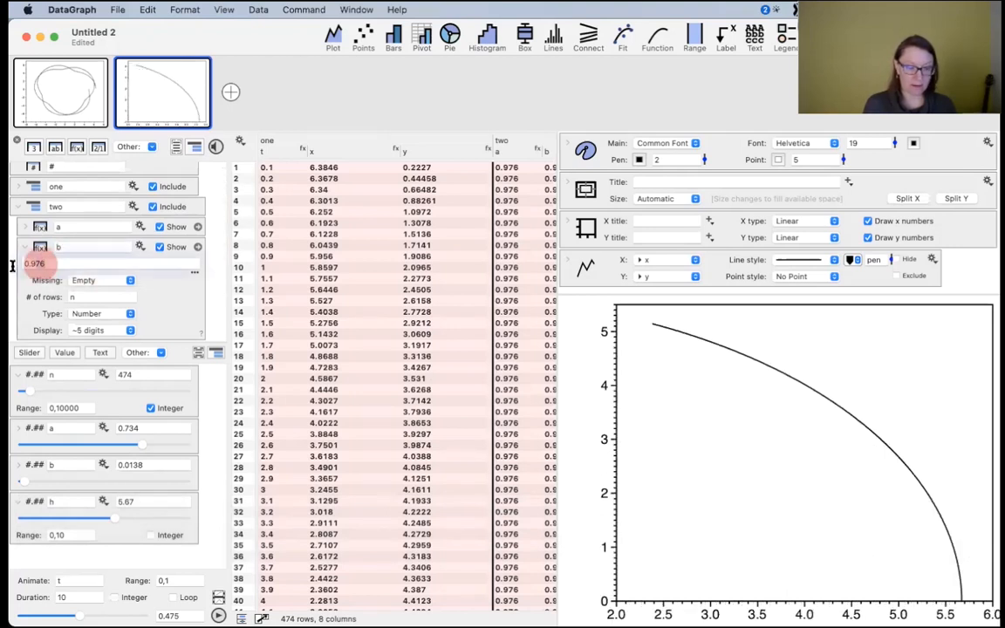
text(0.1)
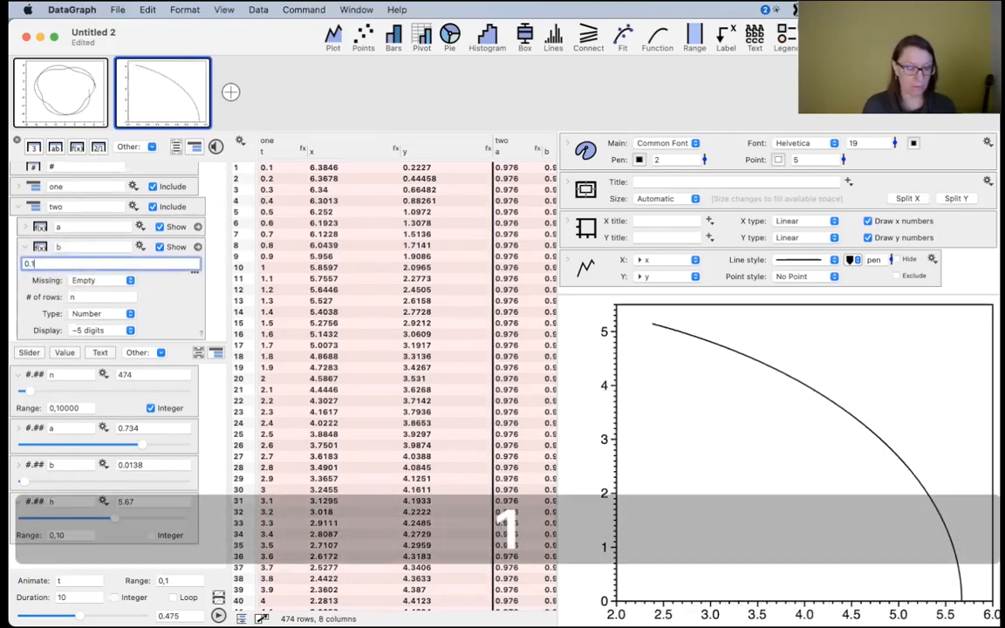
key(Return)
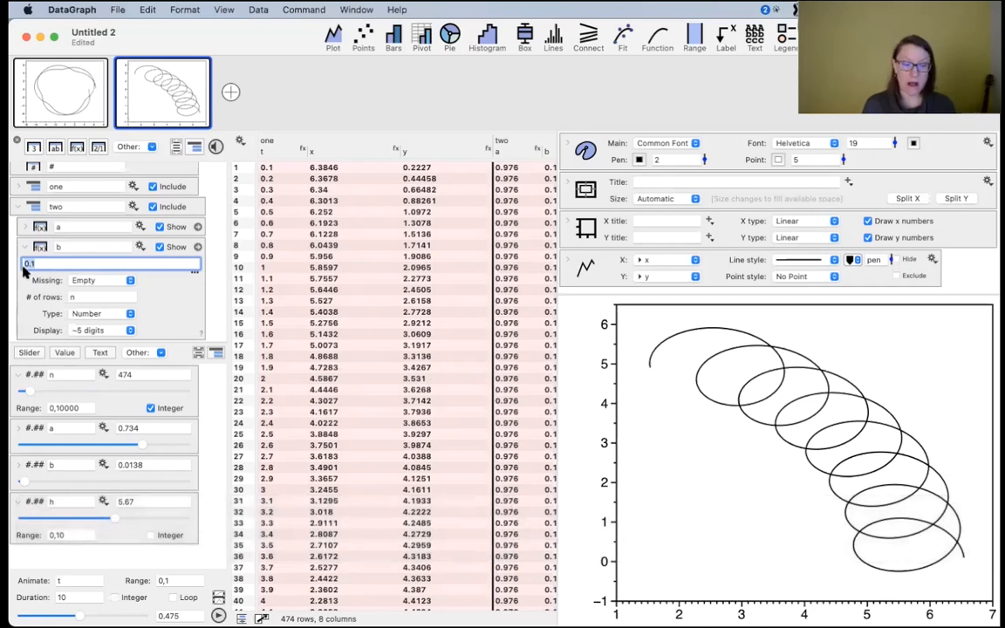
click(26, 247)
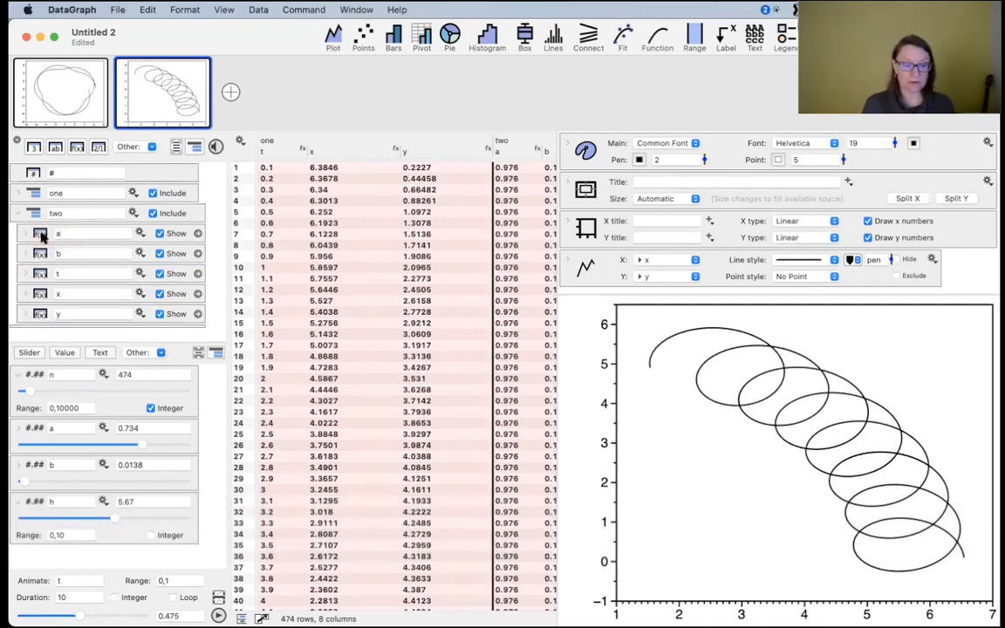
click(20, 213)
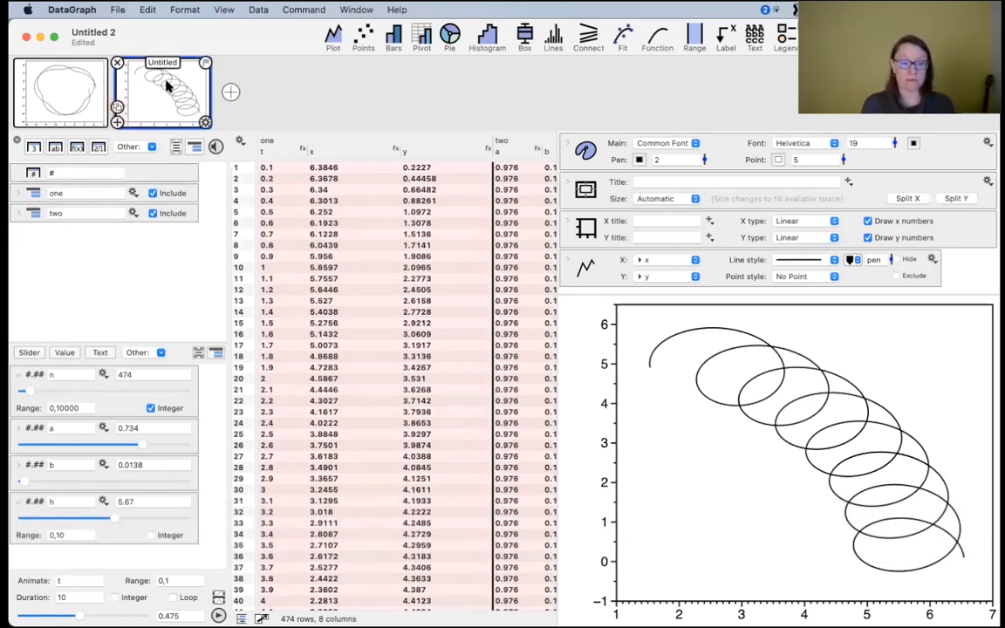
- Color the second graph's plot line with Line Color 1 and set slider n to 4932
click(852, 261)
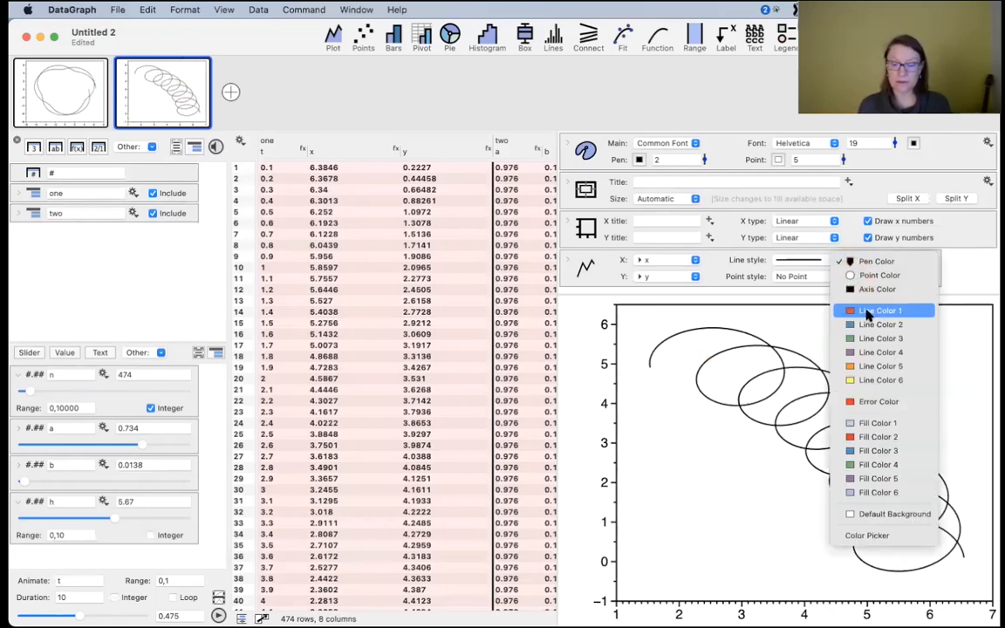
click(867, 313)
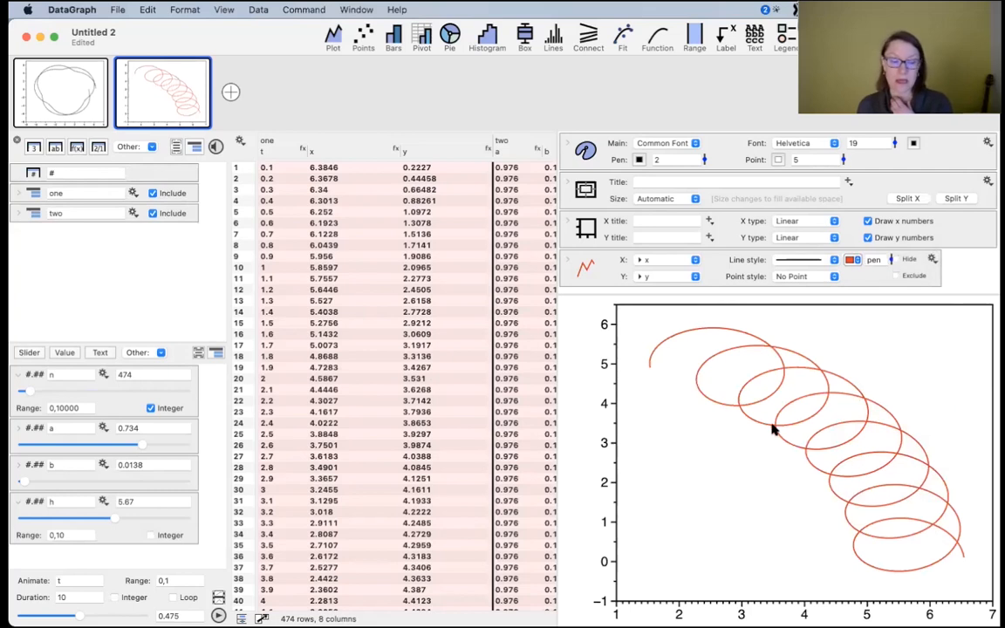
drag(31, 396, 102, 393)
- Show the first graph and set slider a to 0.964
click(66, 77)
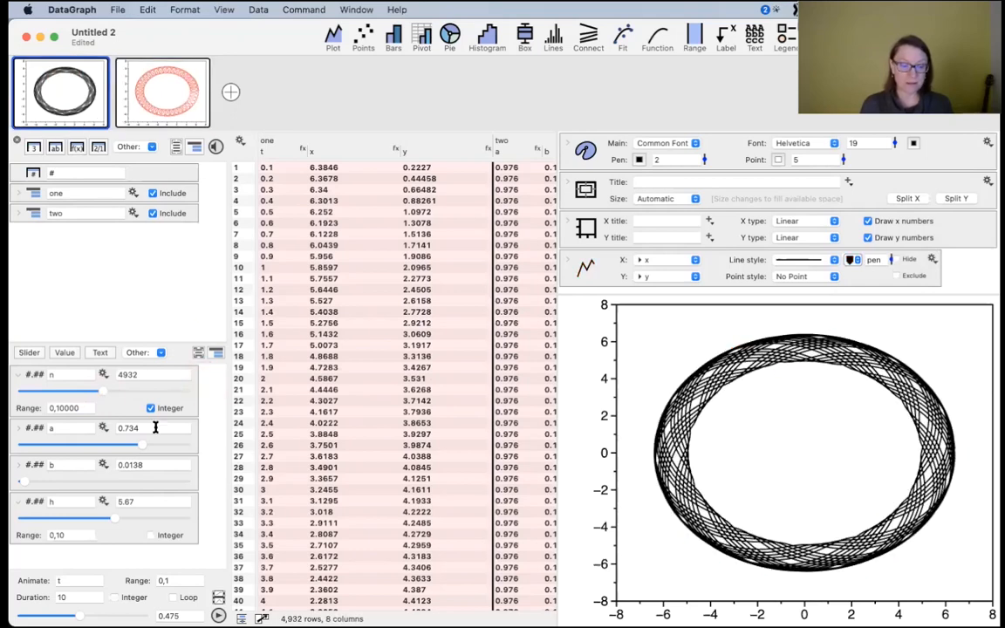
drag(144, 447, 181, 449)
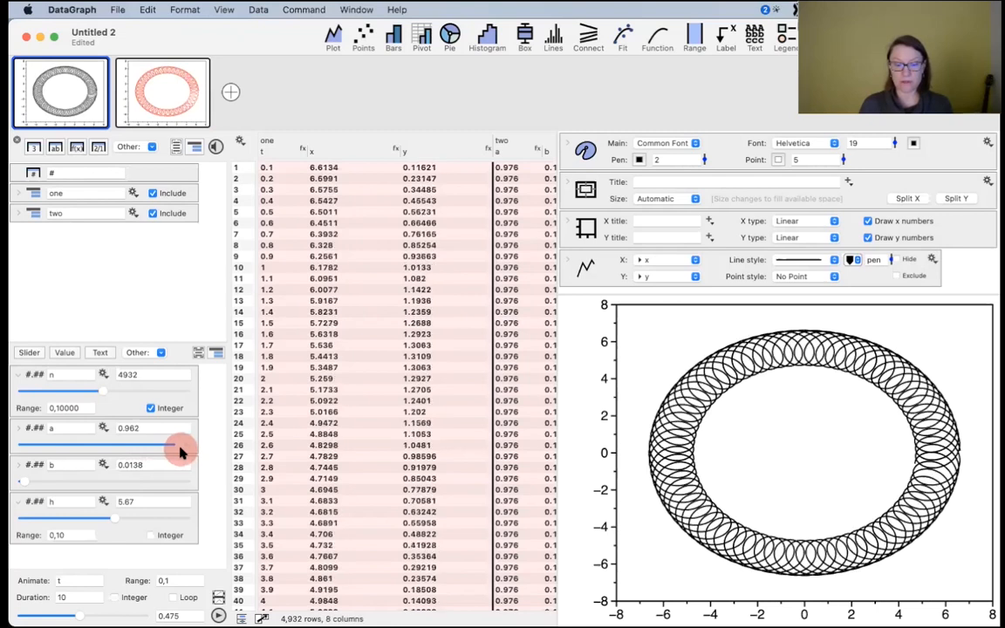
mouse_move(55, 116)
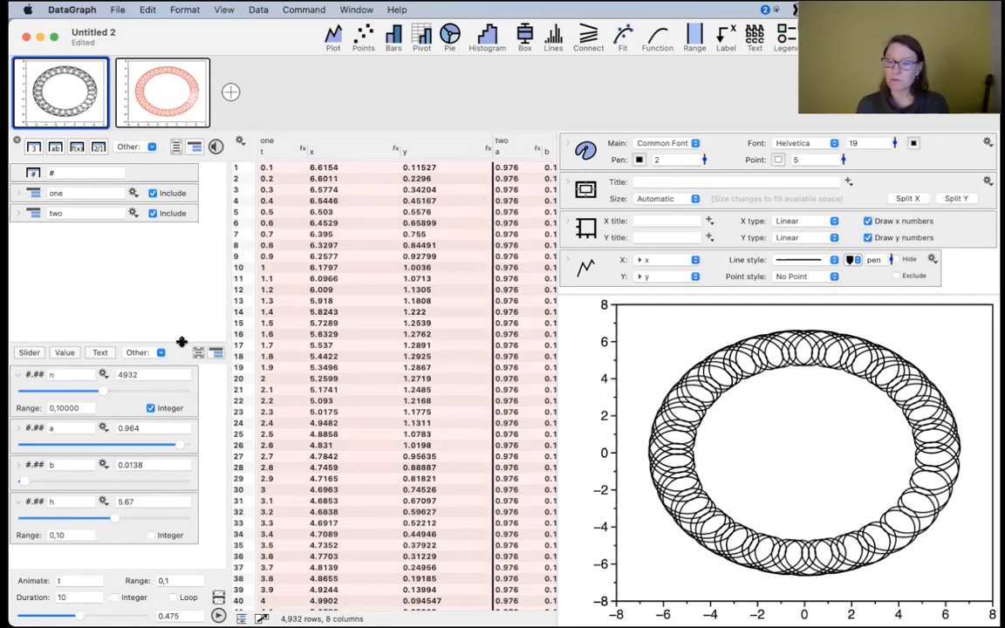
- Enlarge the variables area and set the animation variable's range to 0,100
drag(181, 342, 181, 286)
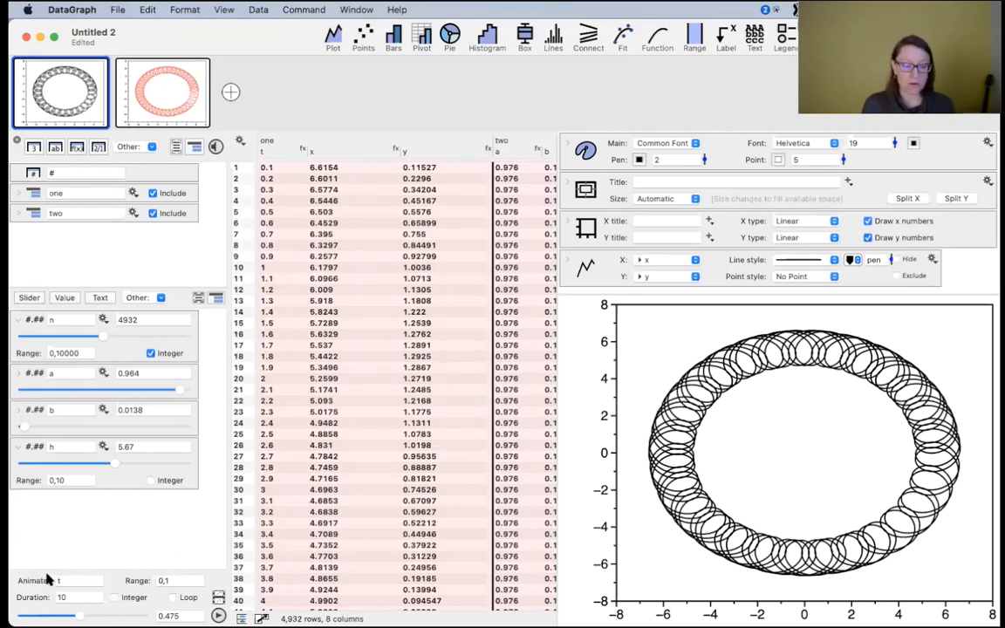
click(180, 580)
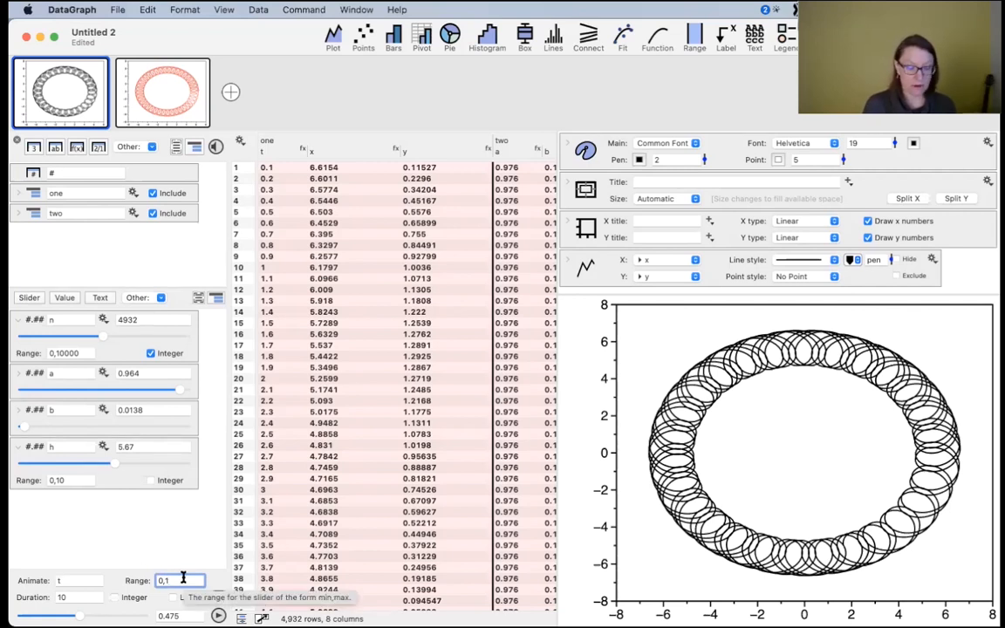
text(00)
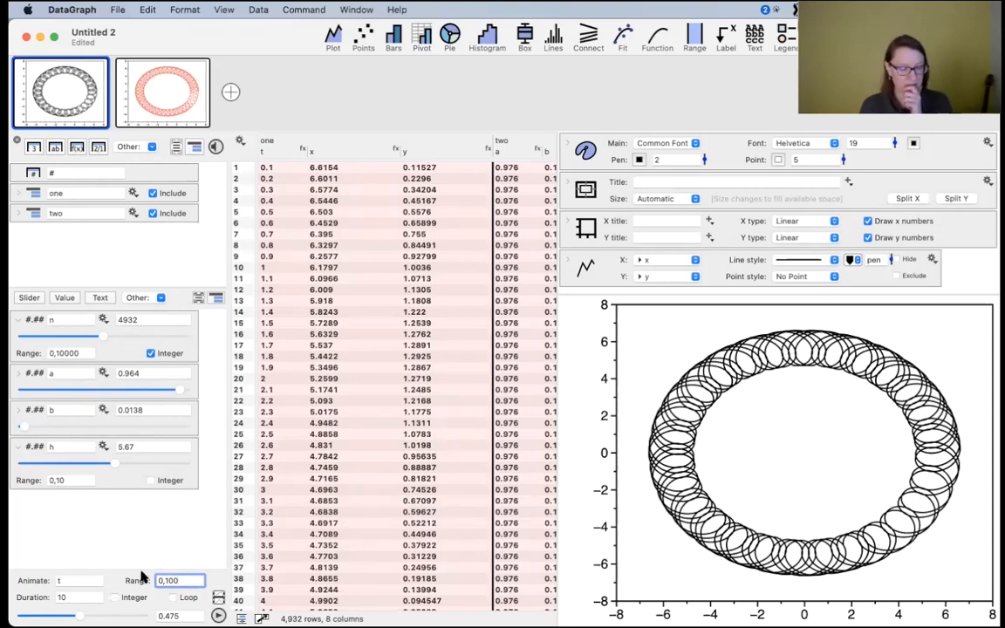
click(88, 500)
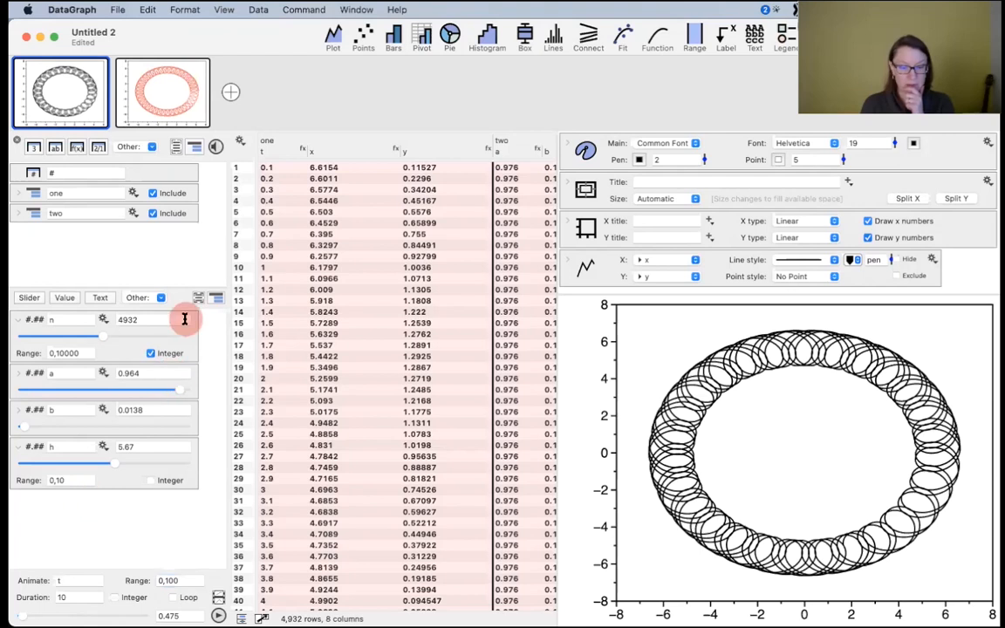
- Set slider n to 3935, restrict the animation variable to integers, and set its value to 10
mouse_move(102, 339)
mouse_down()
mouse_move(22, 339)
mouse_move(87, 338)
mouse_up()
click(127, 600)
drag(22, 616, 56, 614)
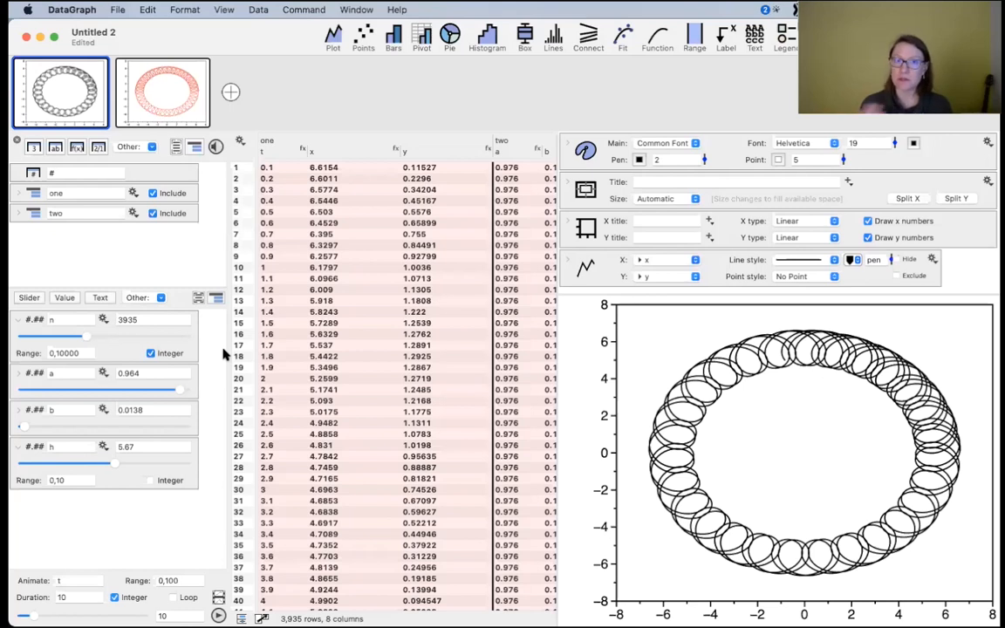
- Rename slider n to n_ so that its name is free for the animation variable
click(75, 321)
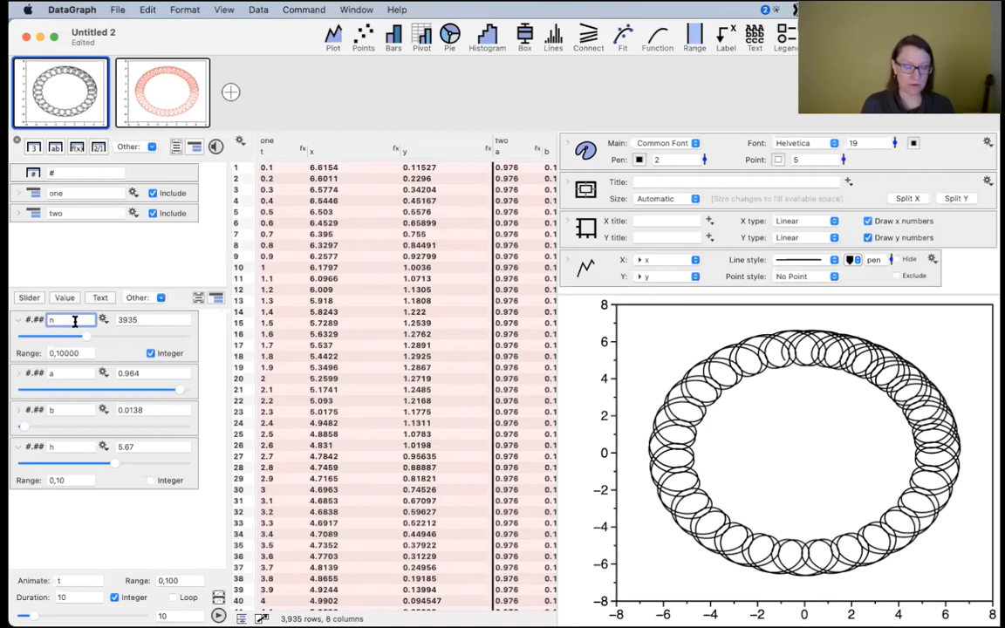
text(-)
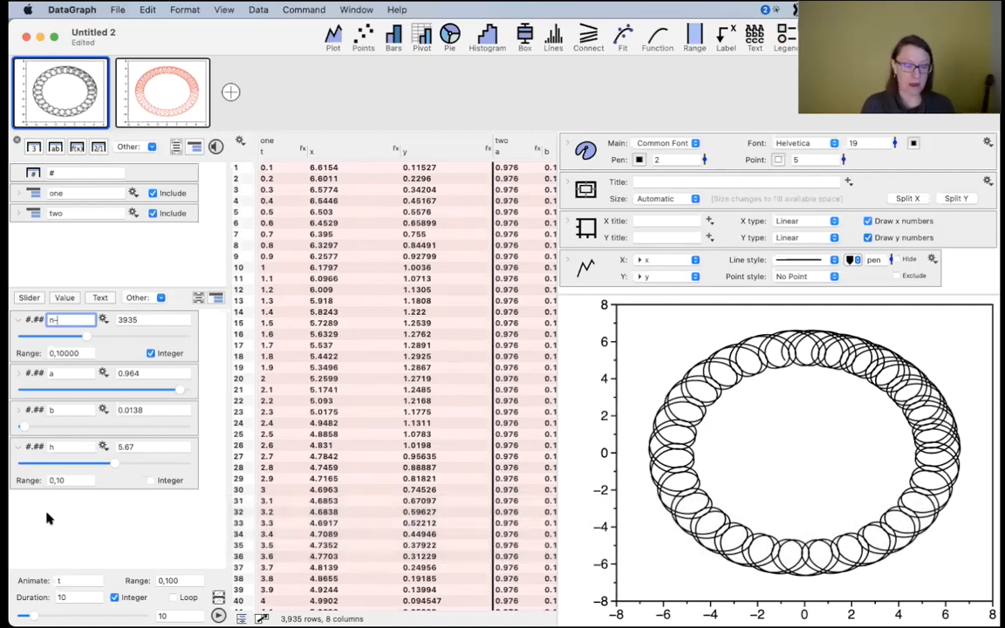
click(69, 320)
key(BackSpace)
text(_)
click(186, 240)
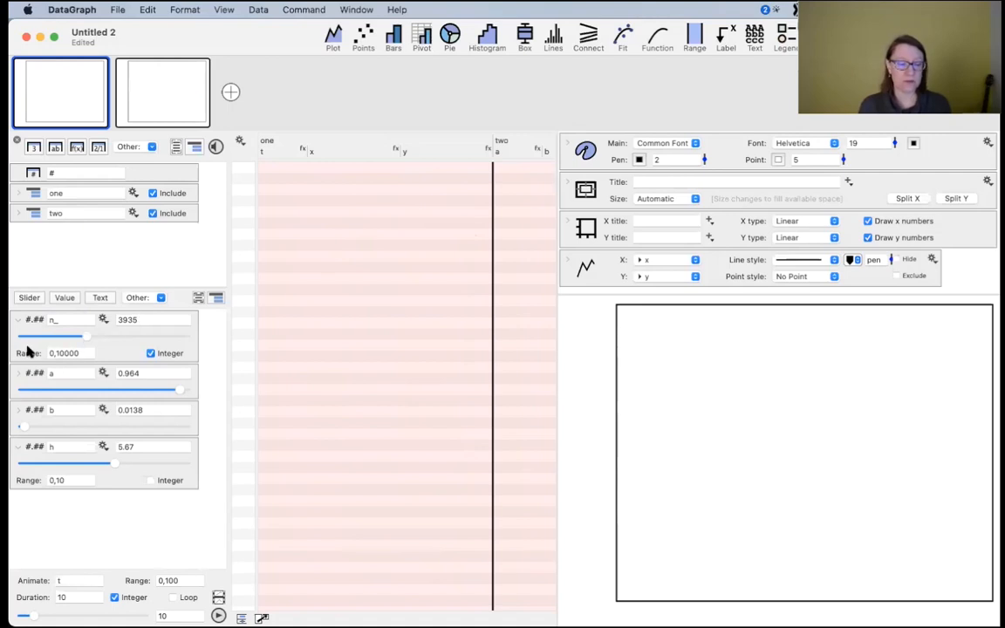
- Name the animation variable n, set its range to 0,1000, and play the animation
click(76, 580)
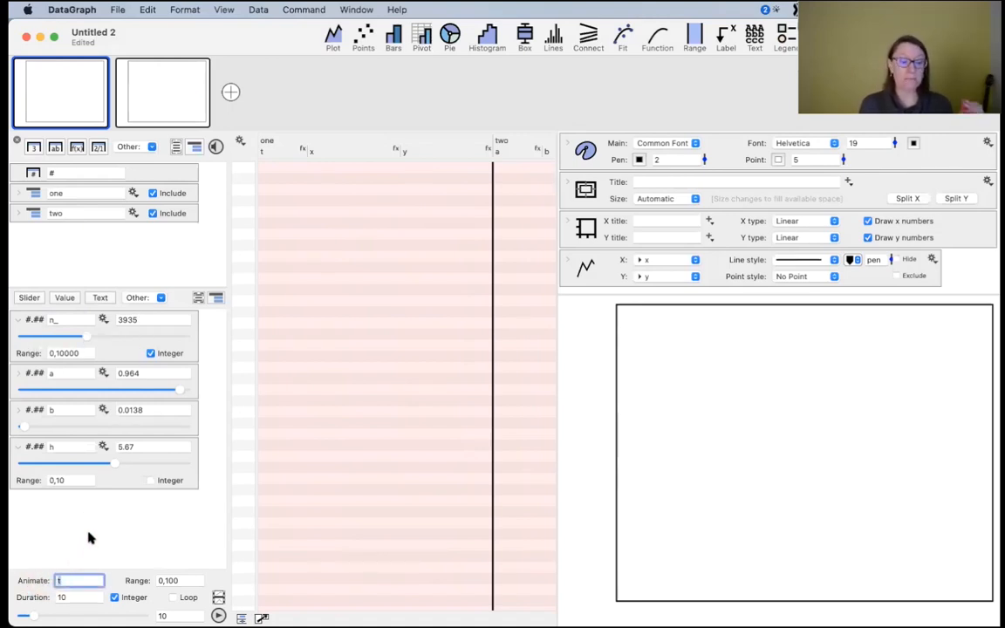
text(n)
click(117, 527)
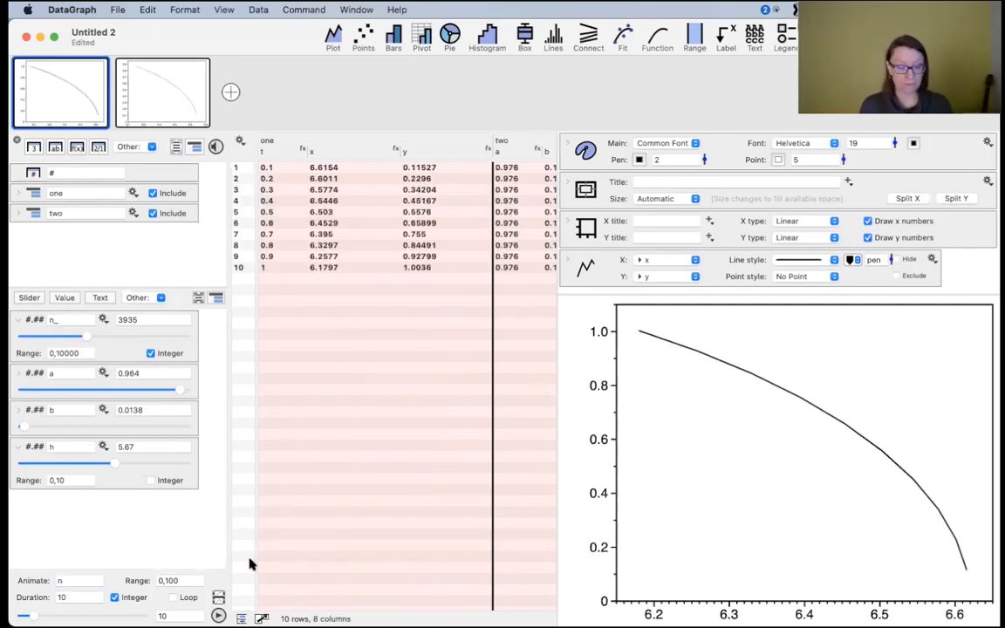
click(181, 580)
text(00)
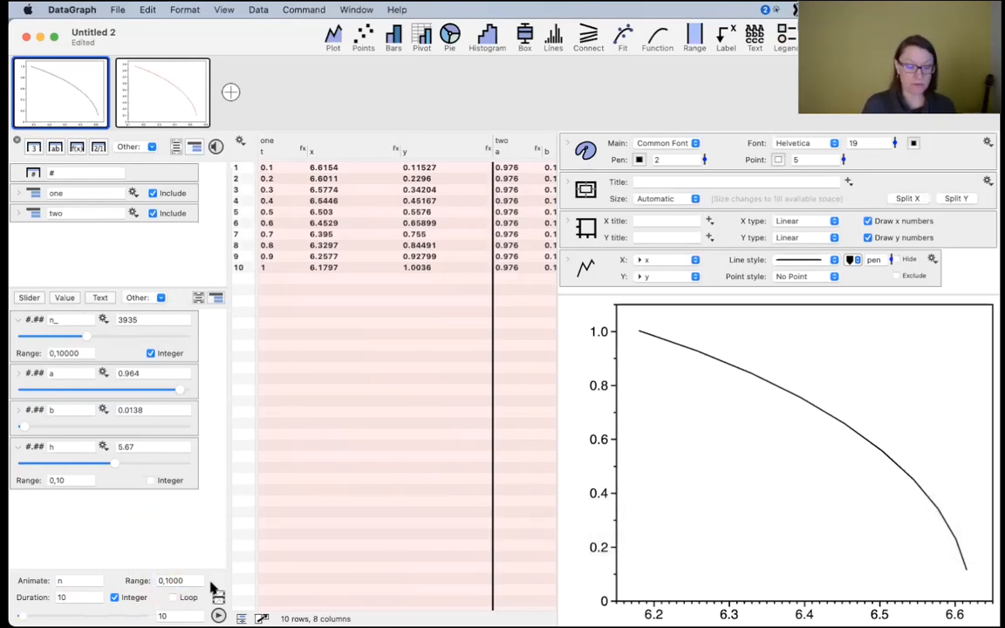
click(218, 615)
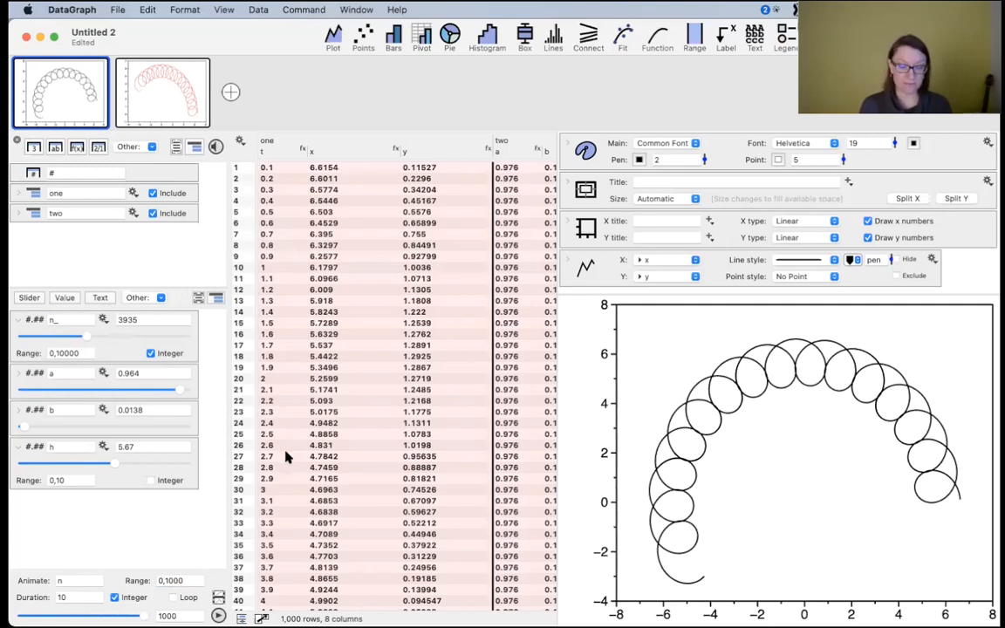
- Extend the animation range of n to 0,10000 and play the animation in a loop
click(187, 583)
text(0)
click(218, 615)
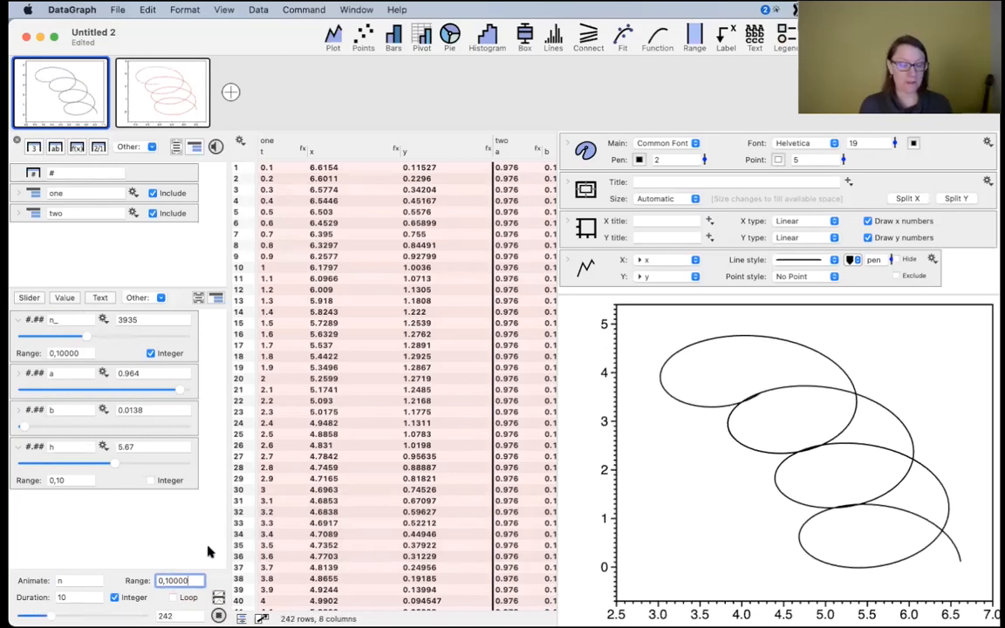
- Color the first graph's curve with Line Color 2 and switch its canvas size from automatic to specified
click(852, 260)
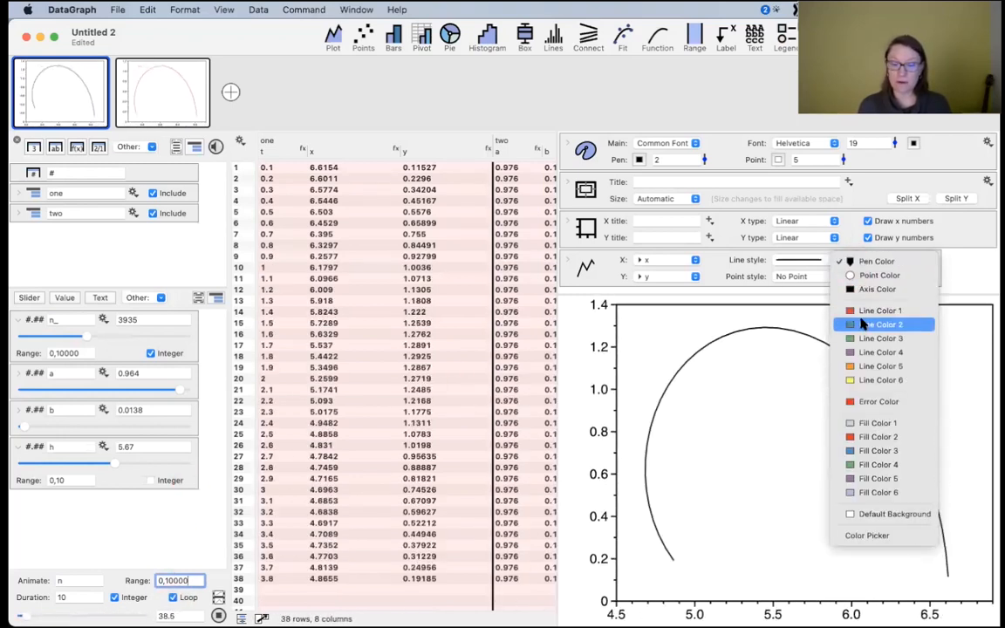
click(864, 324)
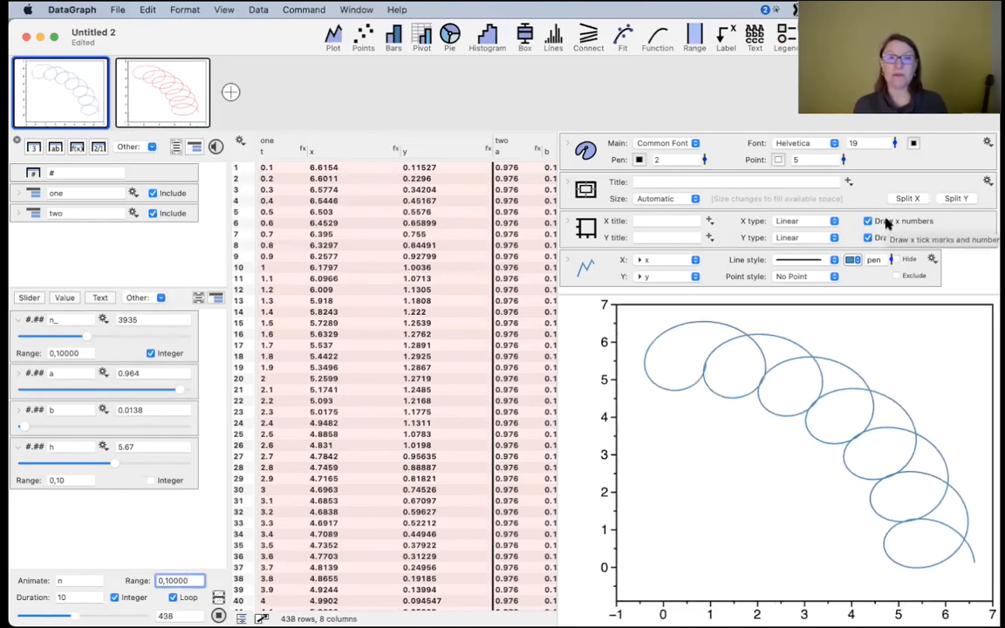
click(660, 200)
click(655, 220)
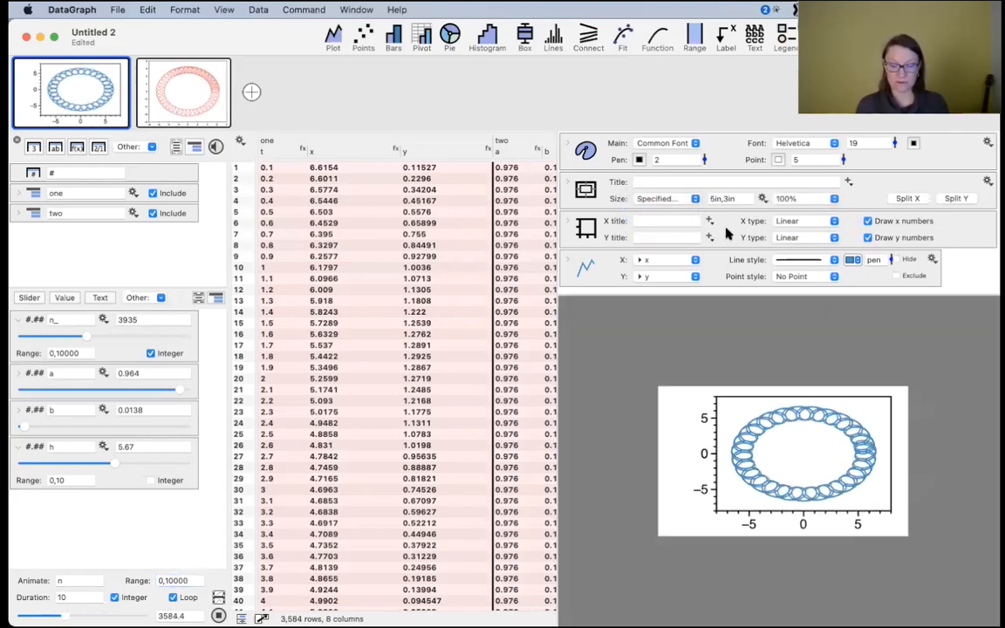
- Set the first graph's canvas margins below, above, on the left and on the right all to 0
click(568, 186)
click(664, 277)
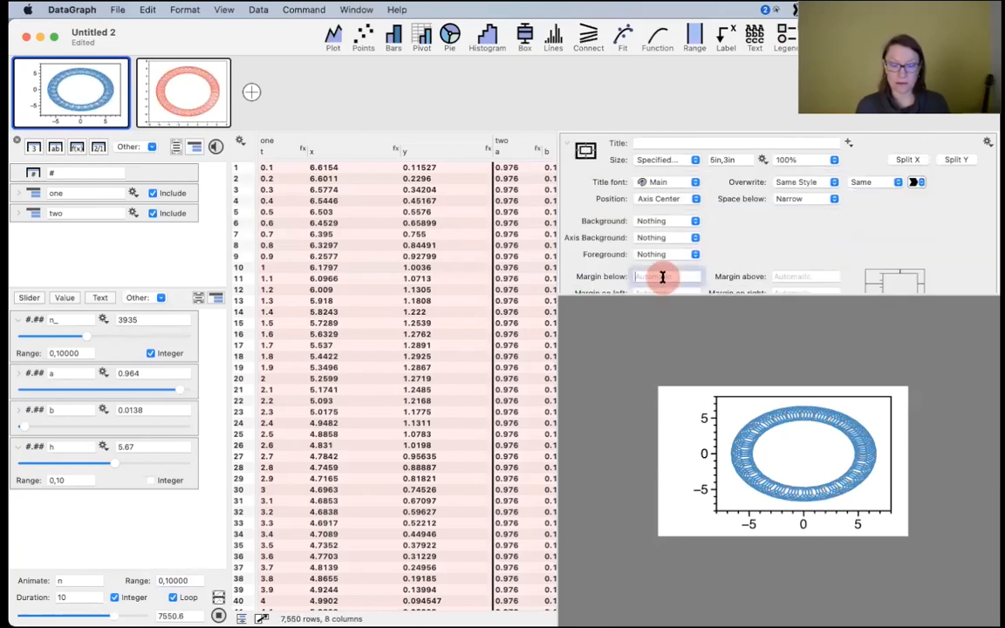
text(o)
key(BackSpace)
text(0)
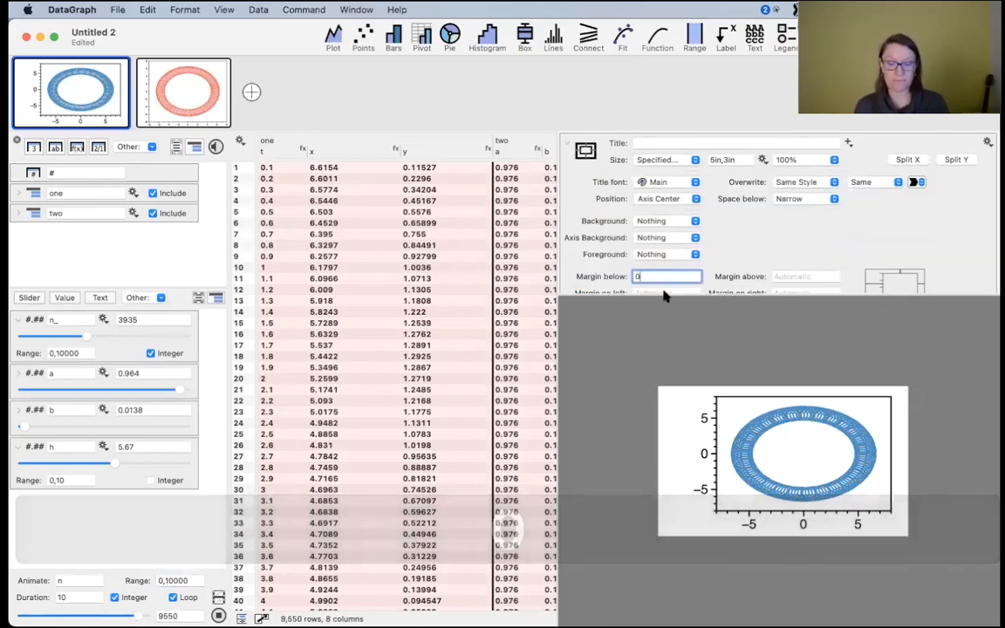
click(664, 290)
text(0)
click(786, 276)
text(0)
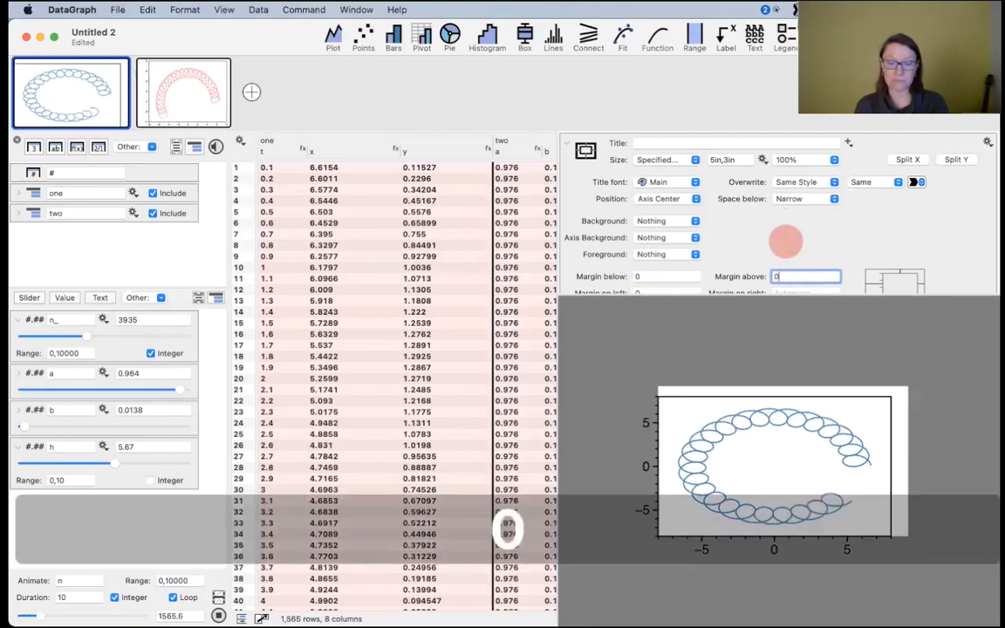
scroll(786, 243, down, 4)
click(788, 204)
text(0)
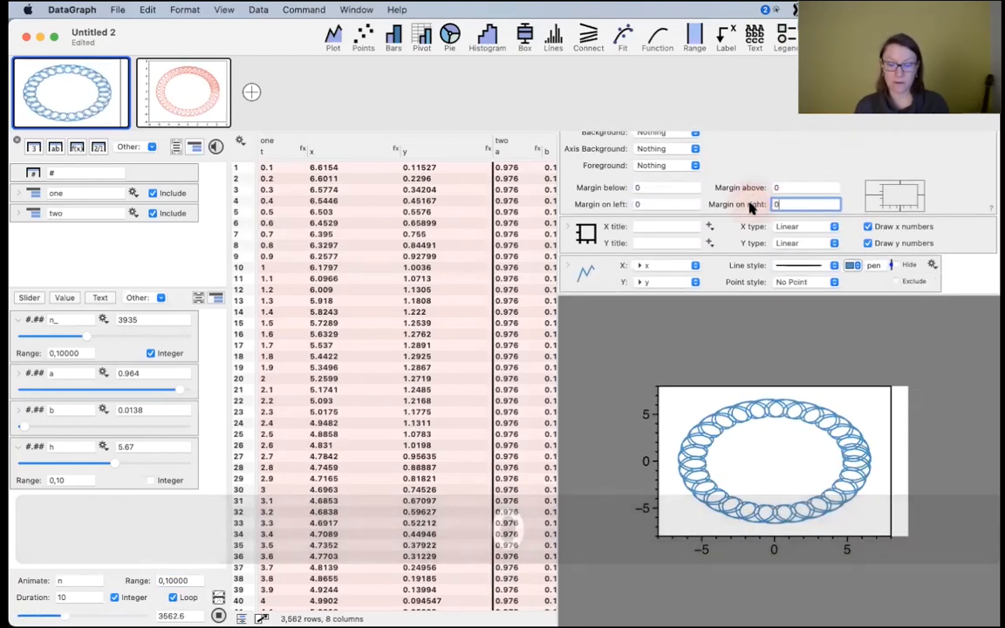
click(751, 146)
scroll(746, 166, up, 5)
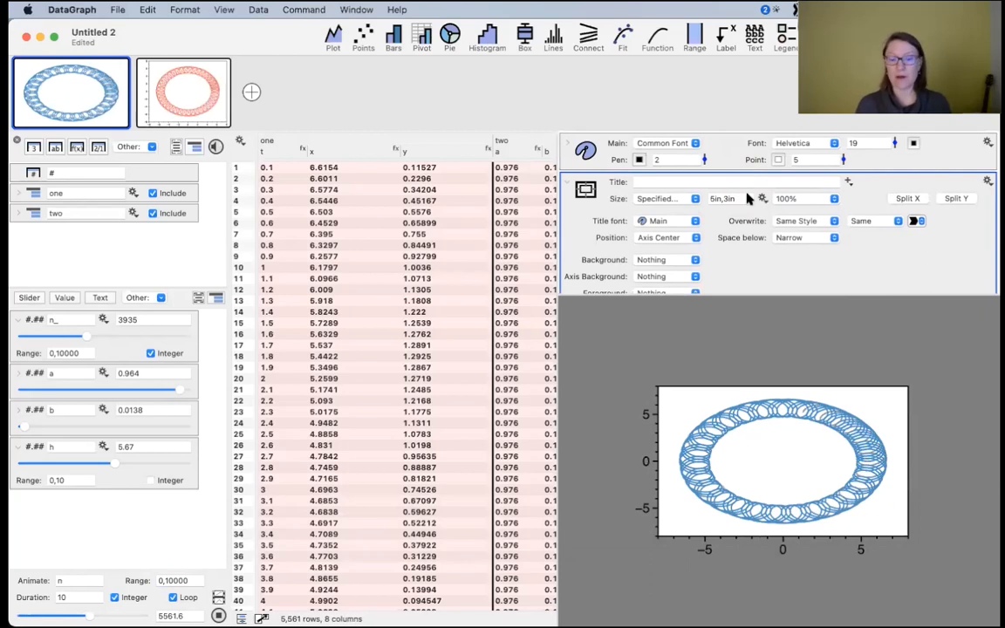
- Set the first graph's canvas size to 1200,675
click(727, 198)
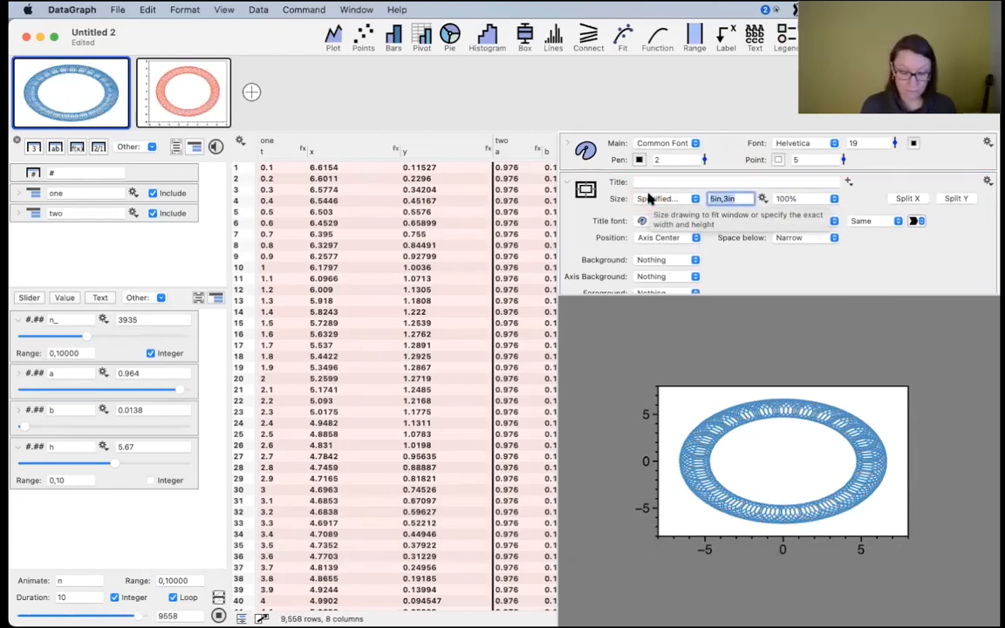
text(1200,)
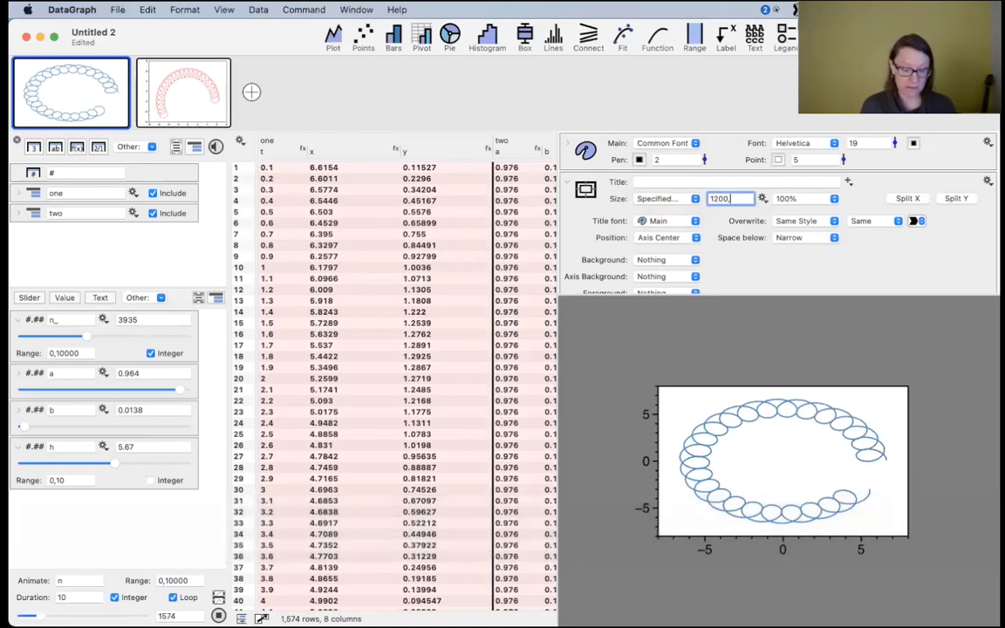
text(675)
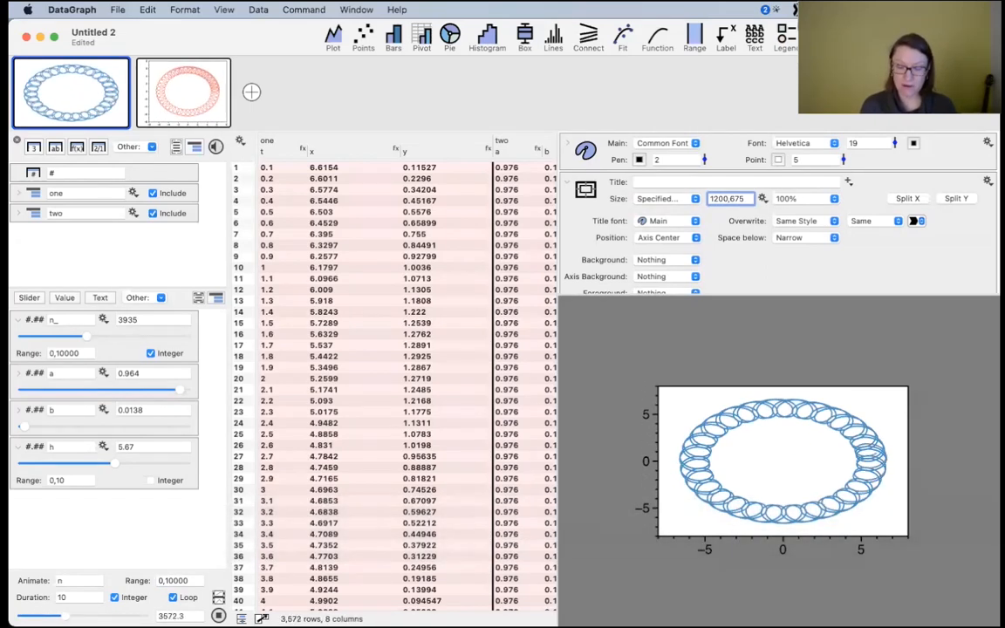
key(Return)
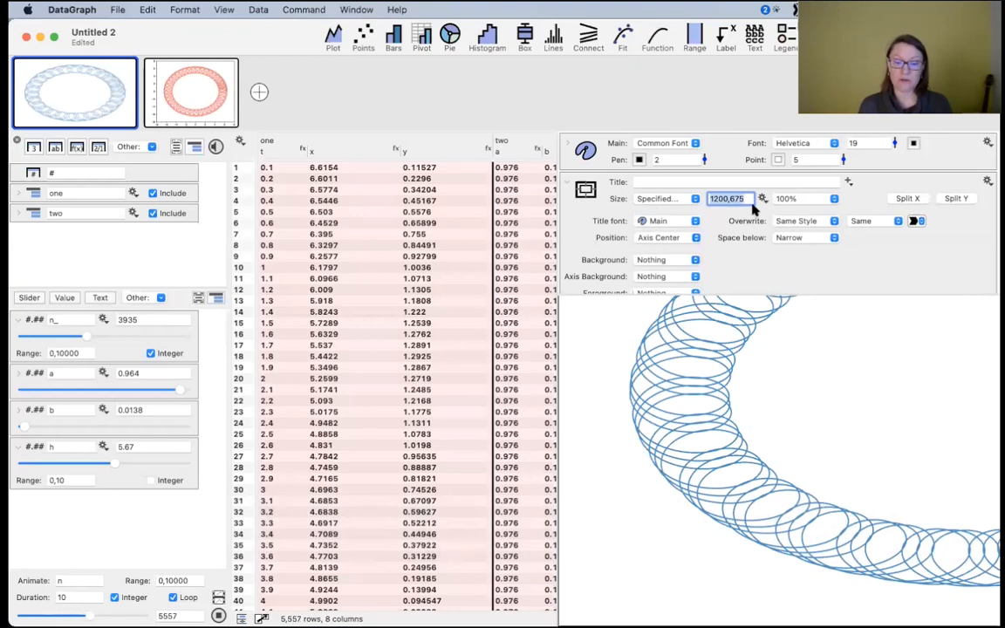
drag(755, 203, 711, 203)
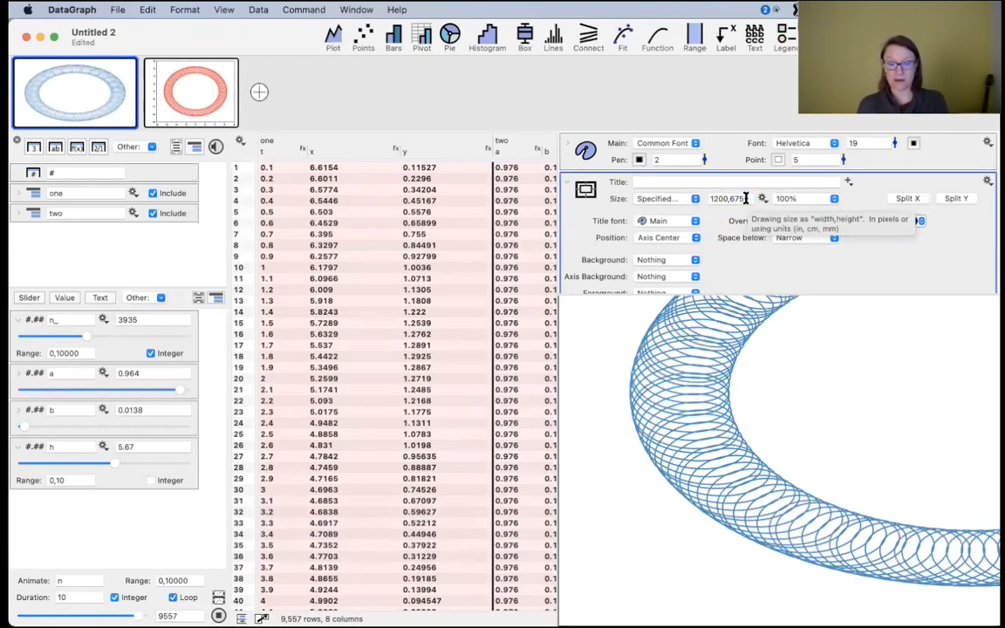
drag(748, 200, 723, 225)
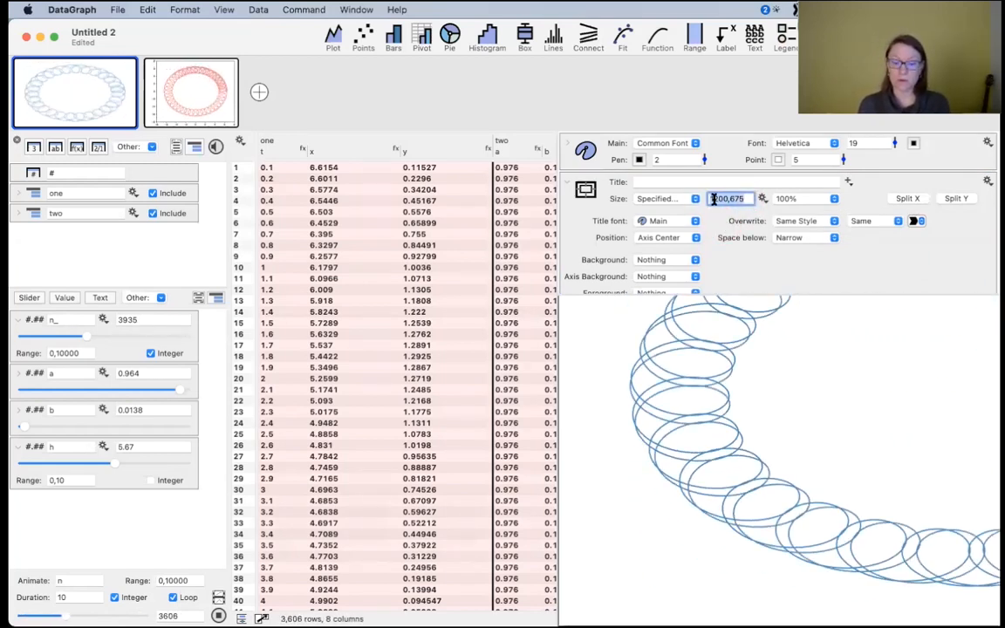
- Set the canvas display scale to 50% and collapse the detailed canvas settings
click(789, 200)
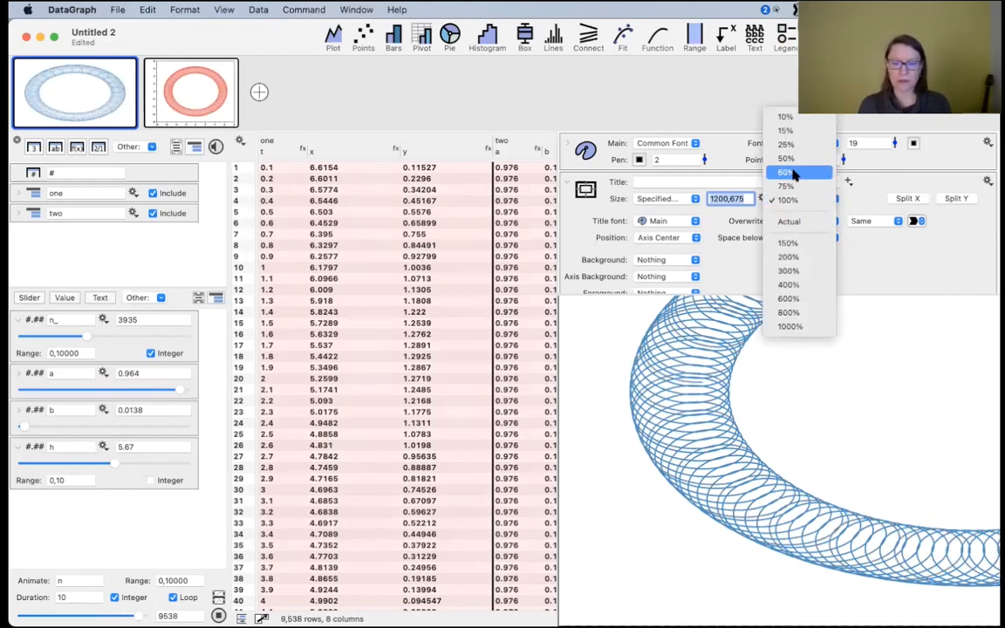
click(788, 160)
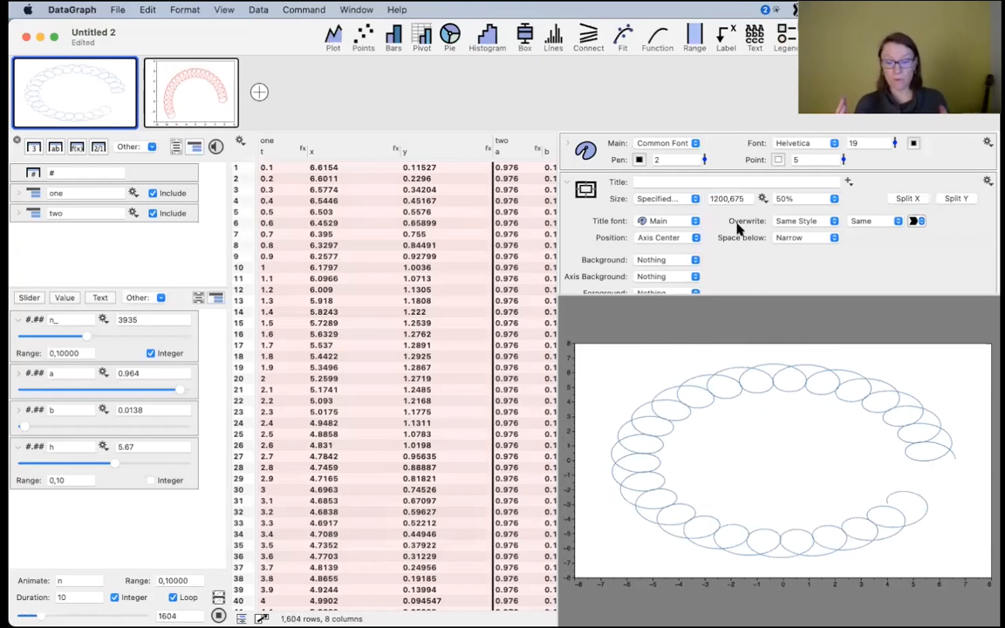
click(625, 219)
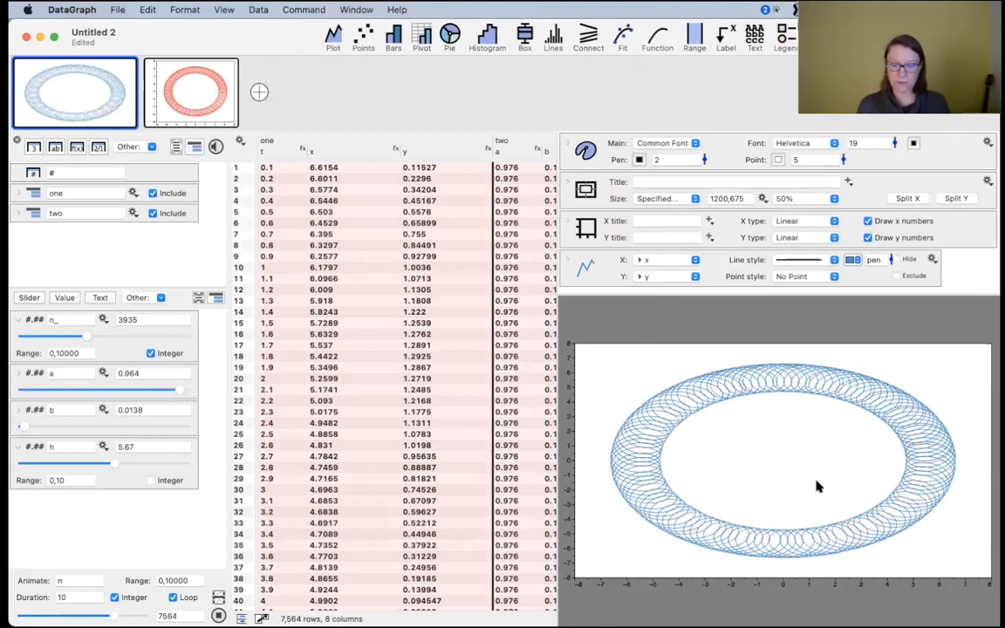
- Apply the blue graph's canvas settings to every graph, check the red graph, and return to the blue one
click(196, 103)
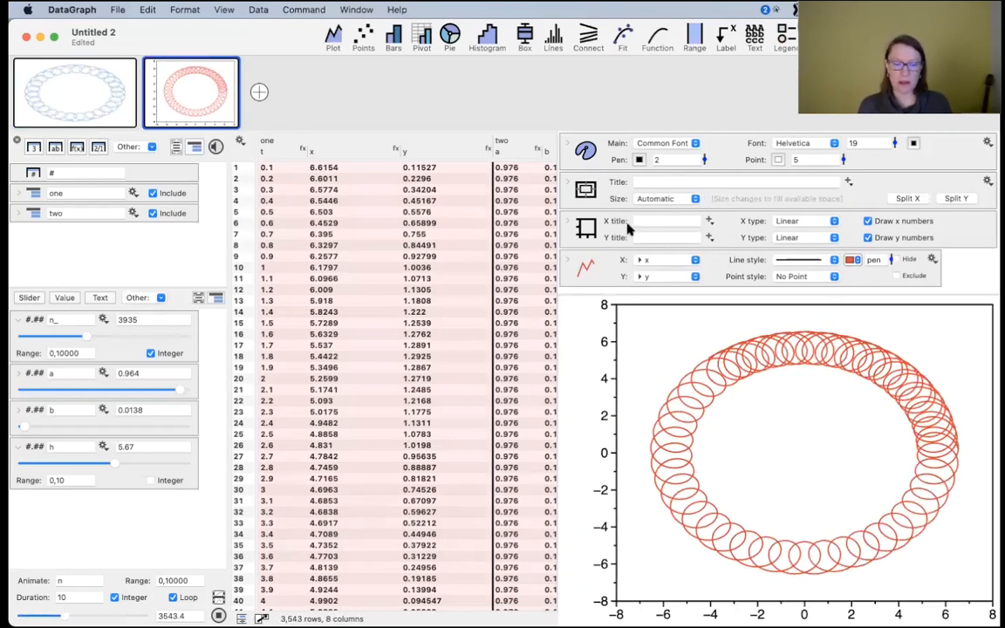
click(74, 102)
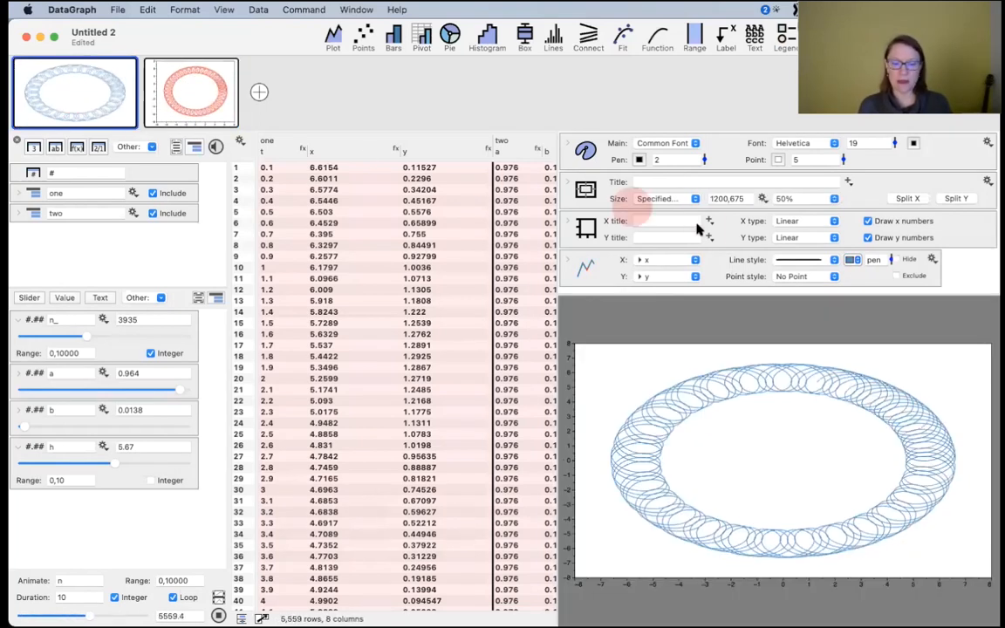
click(589, 194)
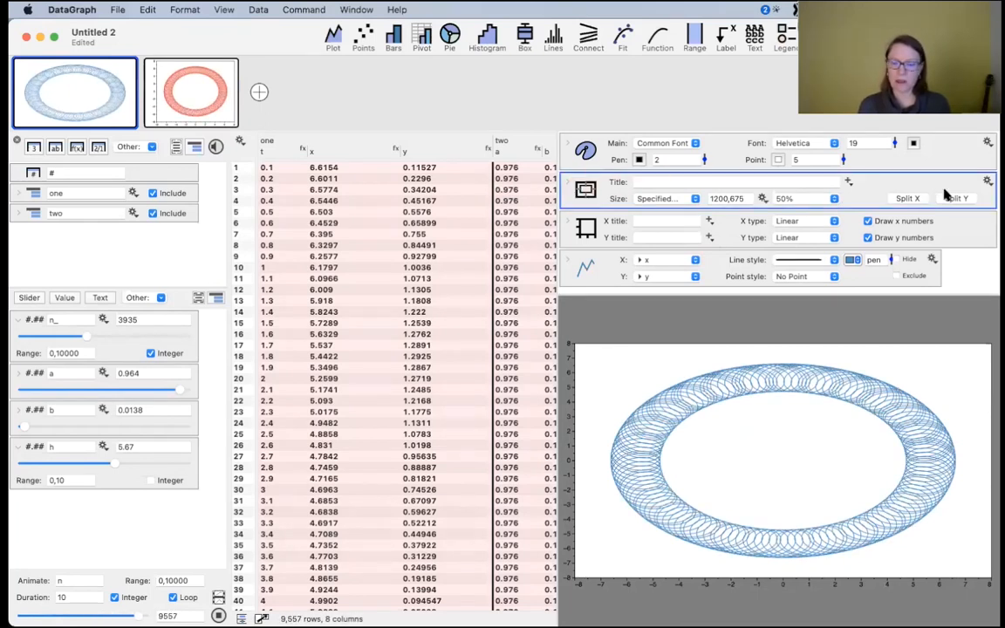
click(988, 181)
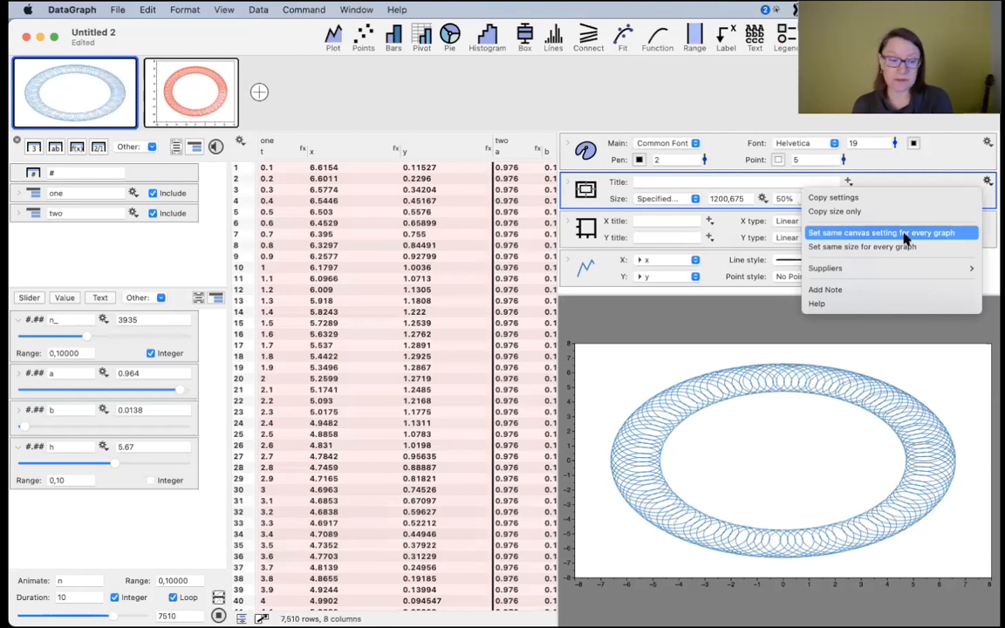
click(905, 236)
click(217, 92)
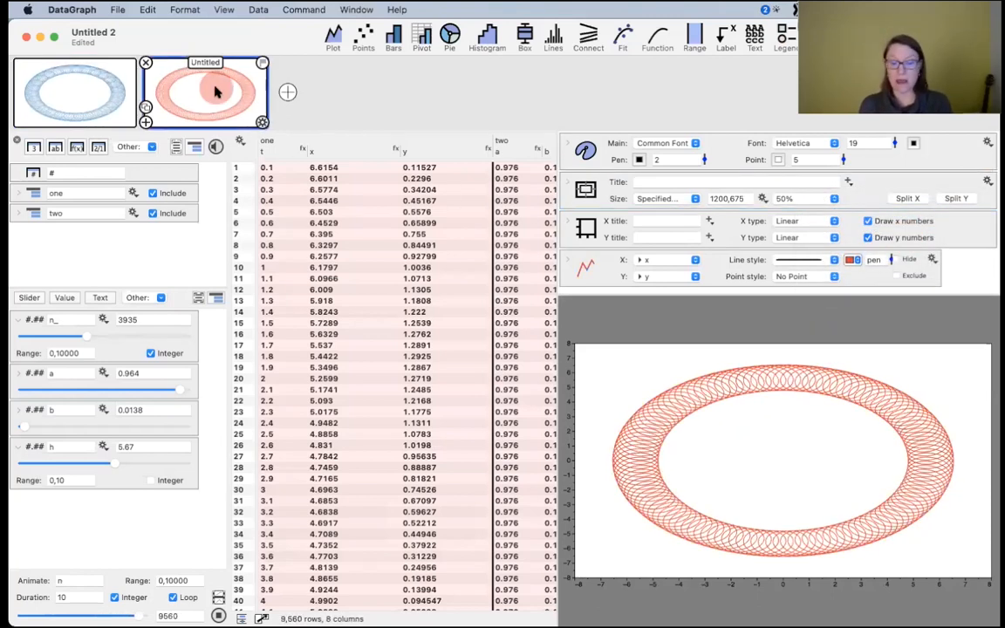
click(53, 89)
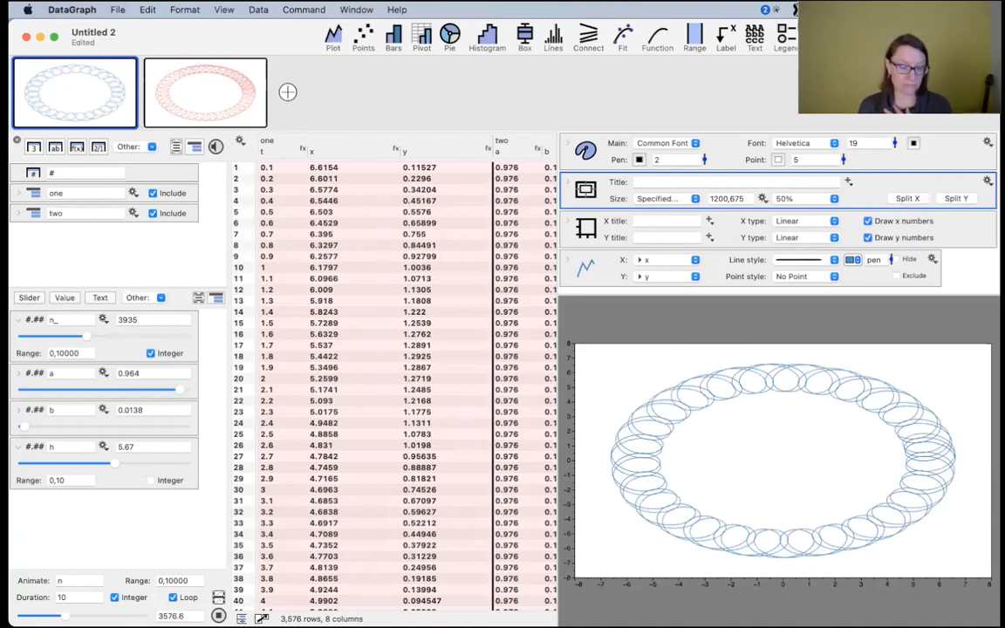
- Stop the animation and minimize the Untitled 2 document
click(218, 615)
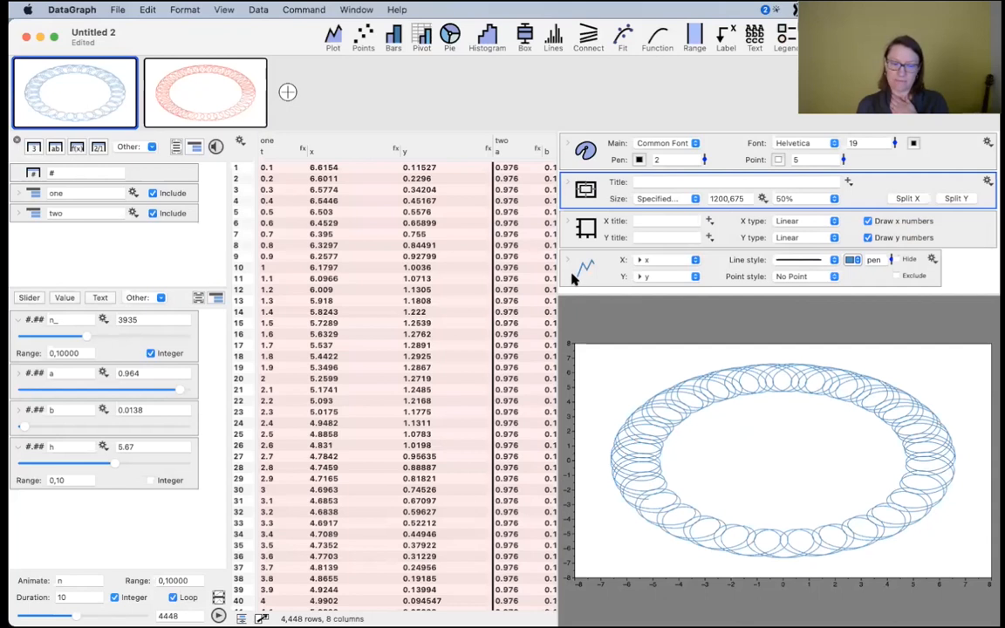
click(40, 37)
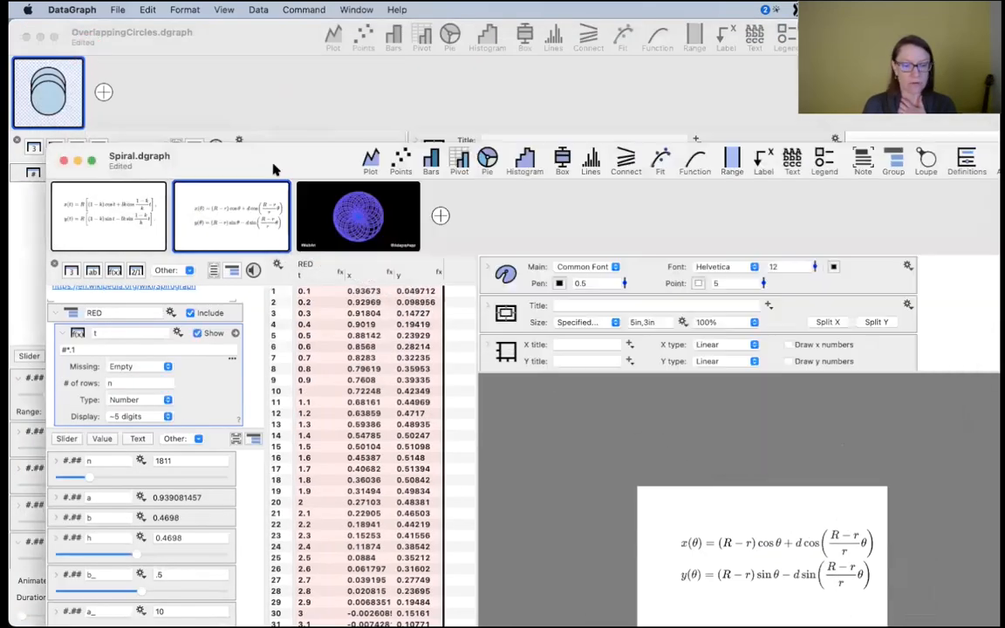
- Enlarge the Spiral.dgraph window to fill the screen and show its #MathArt spirograph graph
drag(294, 166, 272, 60)
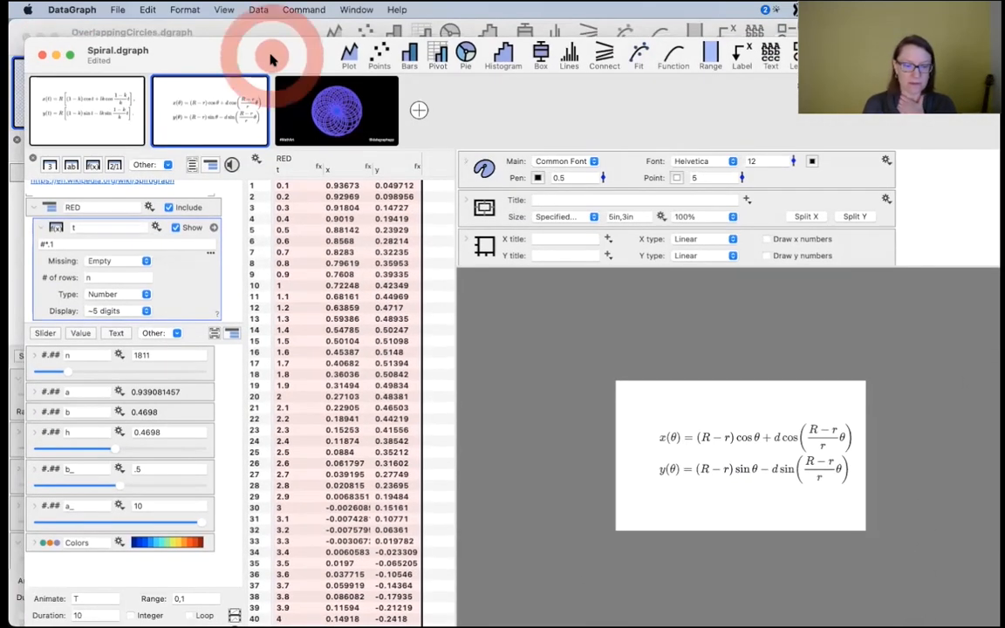
double_click(272, 60)
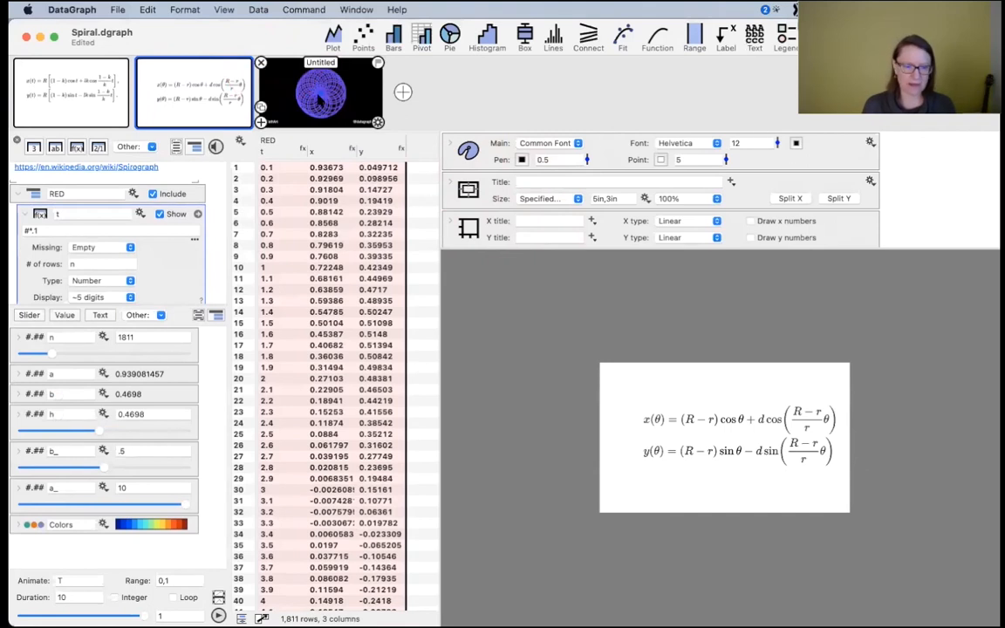
click(288, 92)
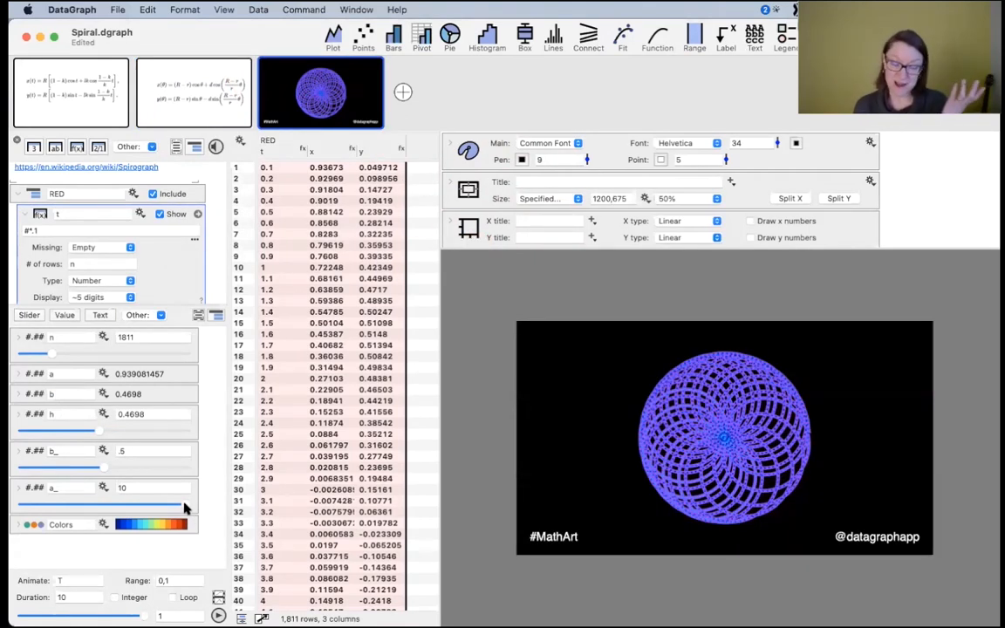
- Reduce n to 256 and hide the scatter points drawn over the purple spirograph curve
drag(50, 357, 25, 342)
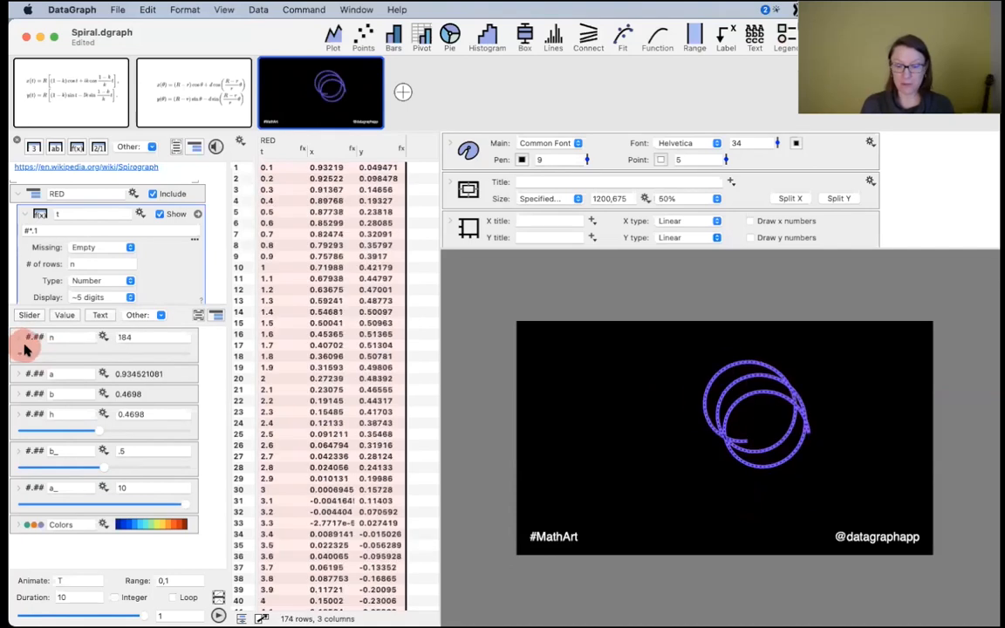
drag(523, 249, 531, 316)
scroll(530, 232, down, 3)
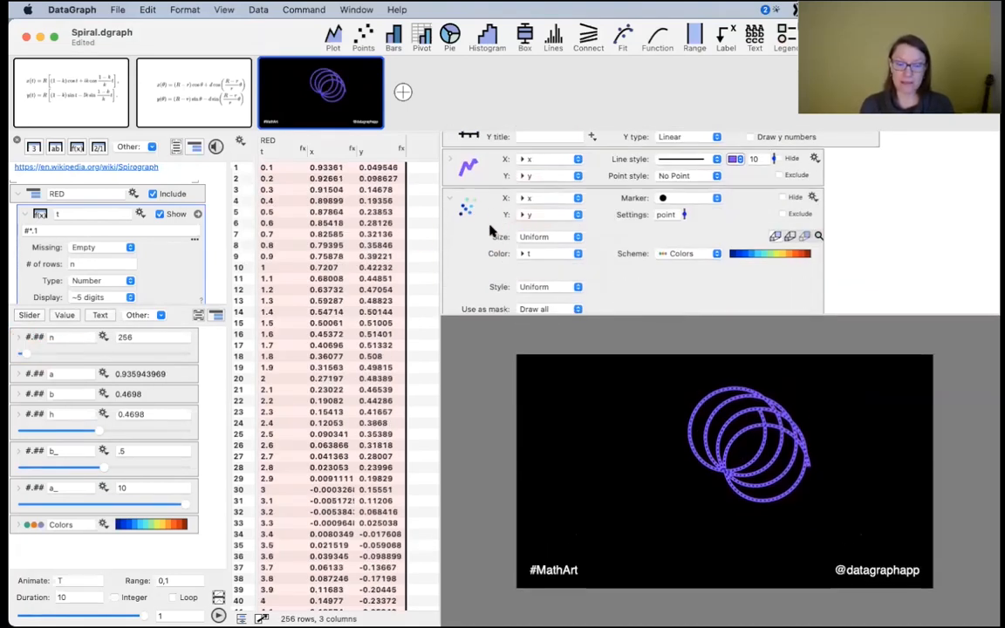
scroll(489, 218, down, 3)
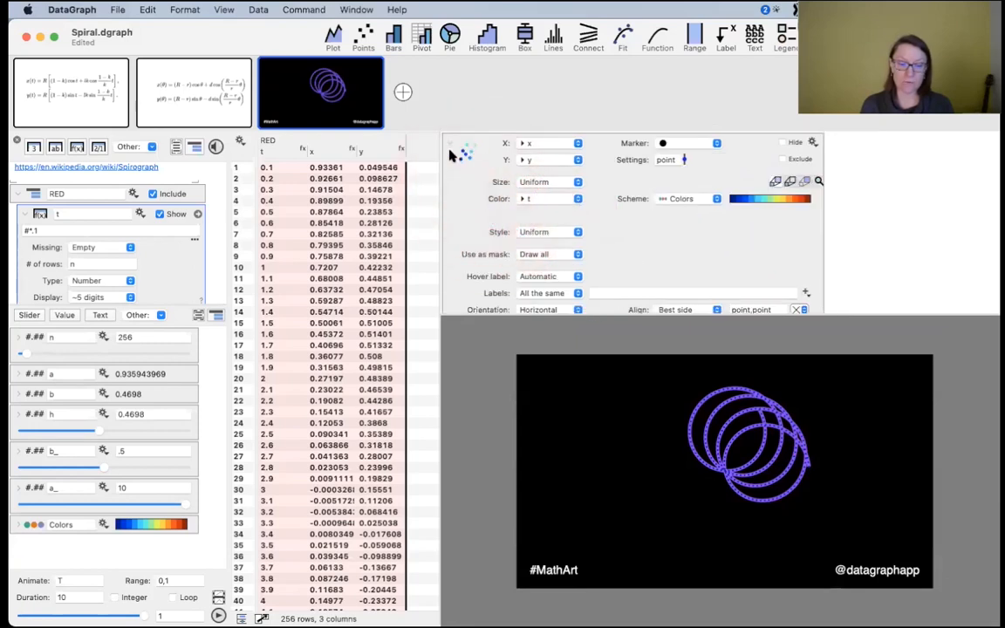
scroll(451, 146, up, 5)
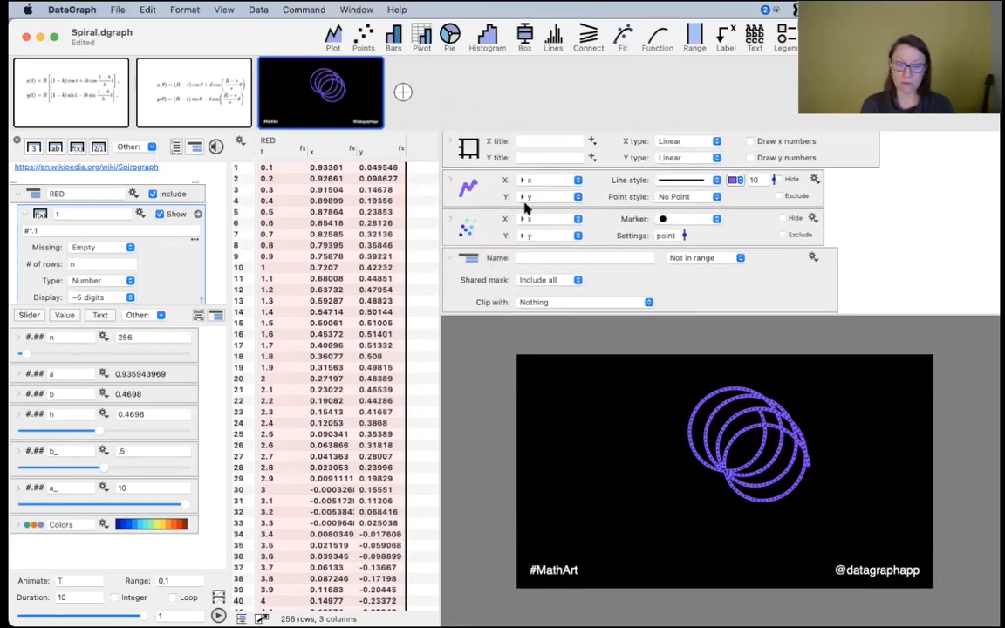
click(793, 219)
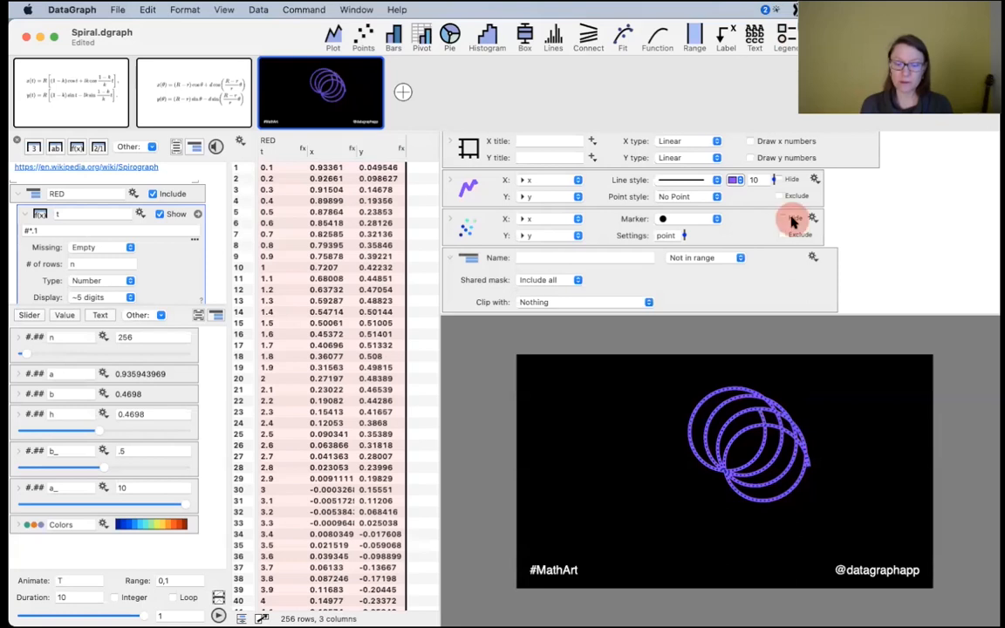
- Increase n to 382 to extend the purple spirograph curve
mouse_move(26, 356)
mouse_down()
mouse_move(96, 362)
mouse_move(30, 358)
mouse_up()
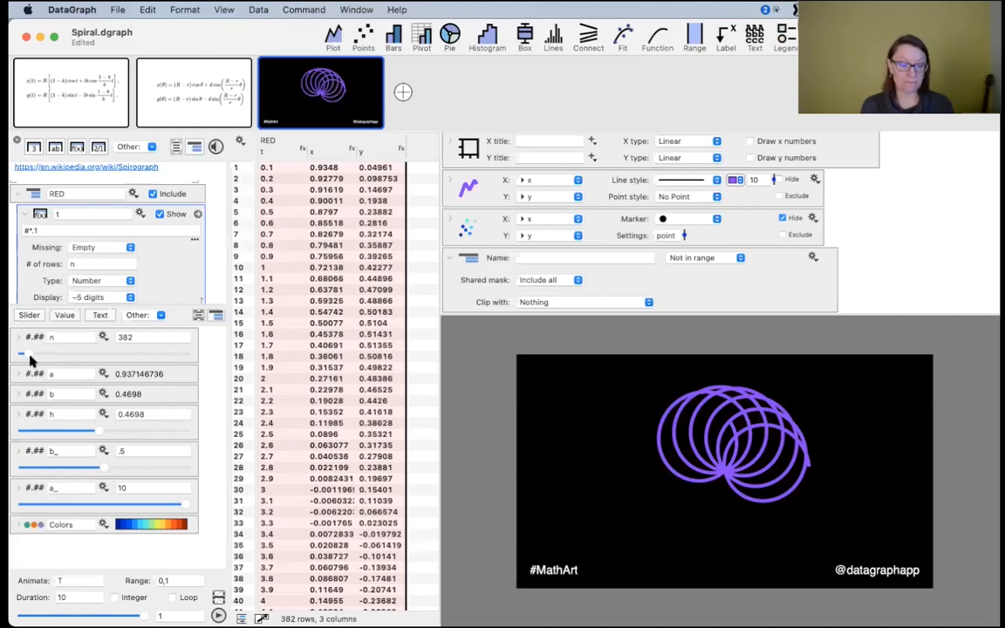
- Increase n to 1062 and add a Points plot of columns x and y
mouse_move(27, 356)
mouse_down()
mouse_move(54, 354)
mouse_move(37, 356)
mouse_up()
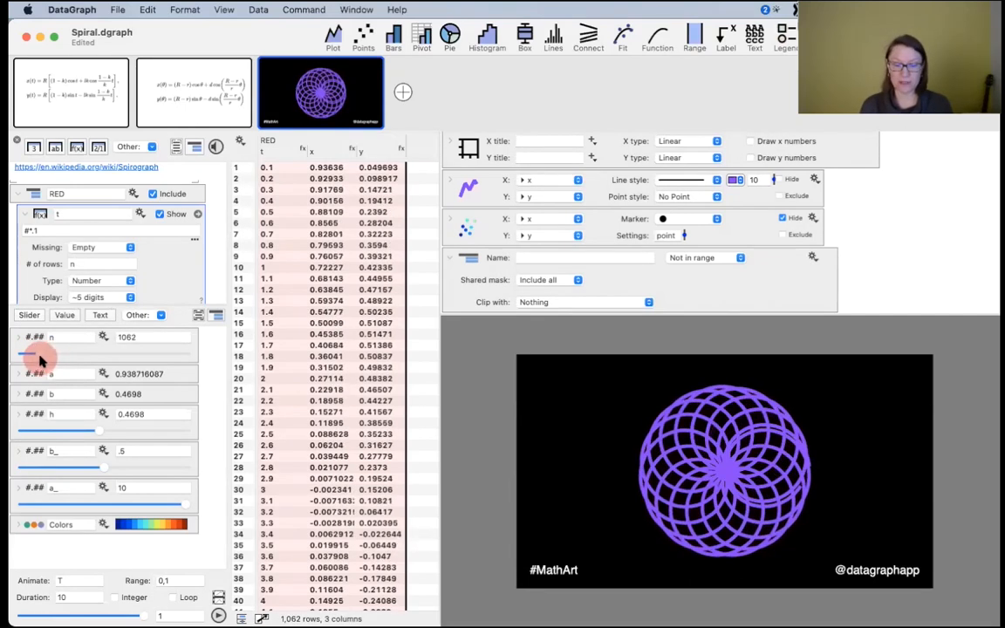
click(481, 209)
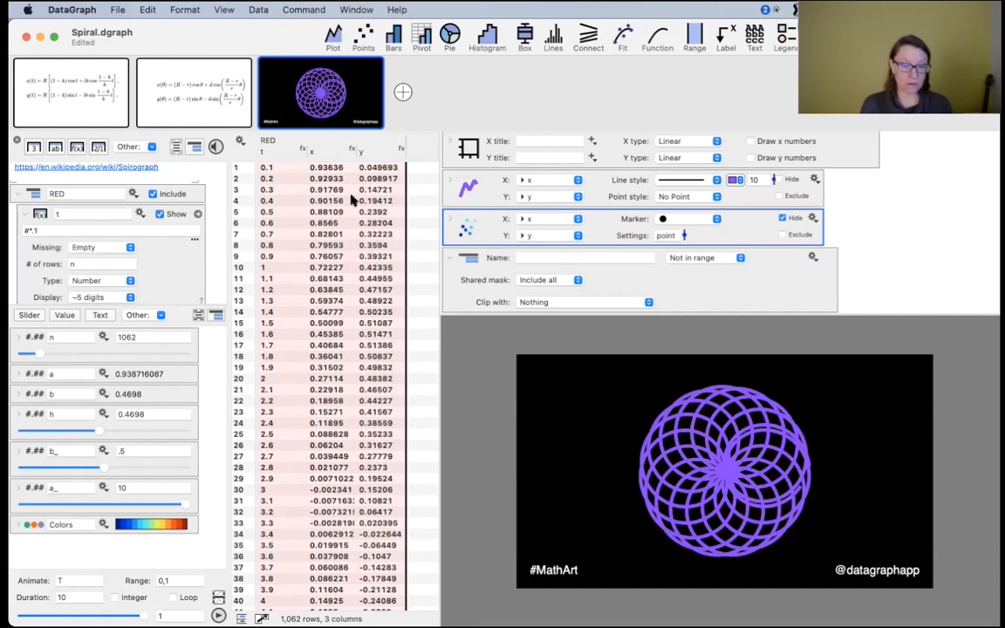
click(341, 157)
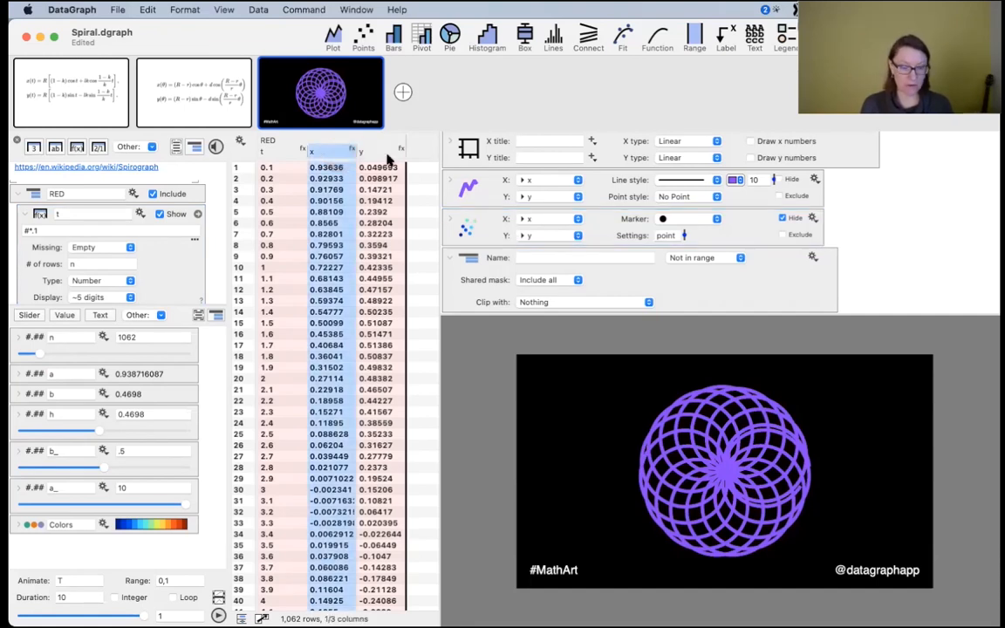
shift+click(387, 225)
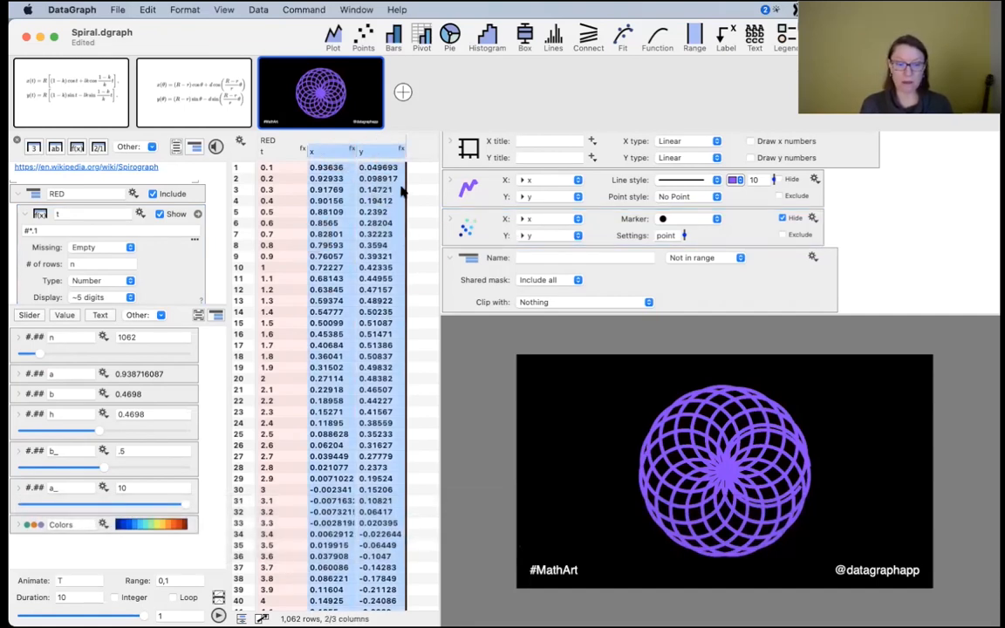
click(360, 39)
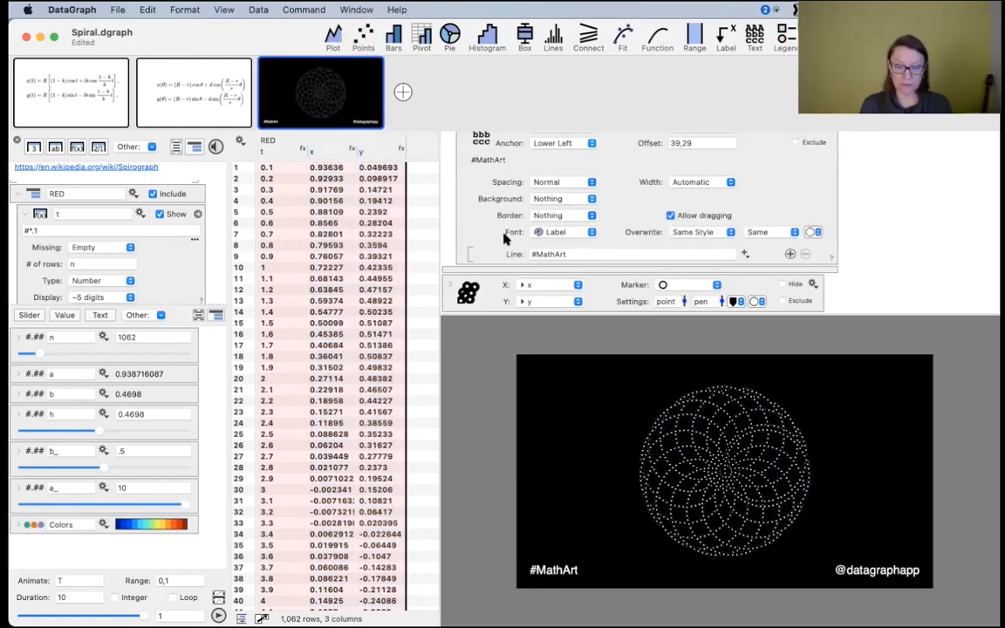
- Move the new points command directly below the hidden scatter command, ahead of the text label group
scroll(502, 251, up, 5)
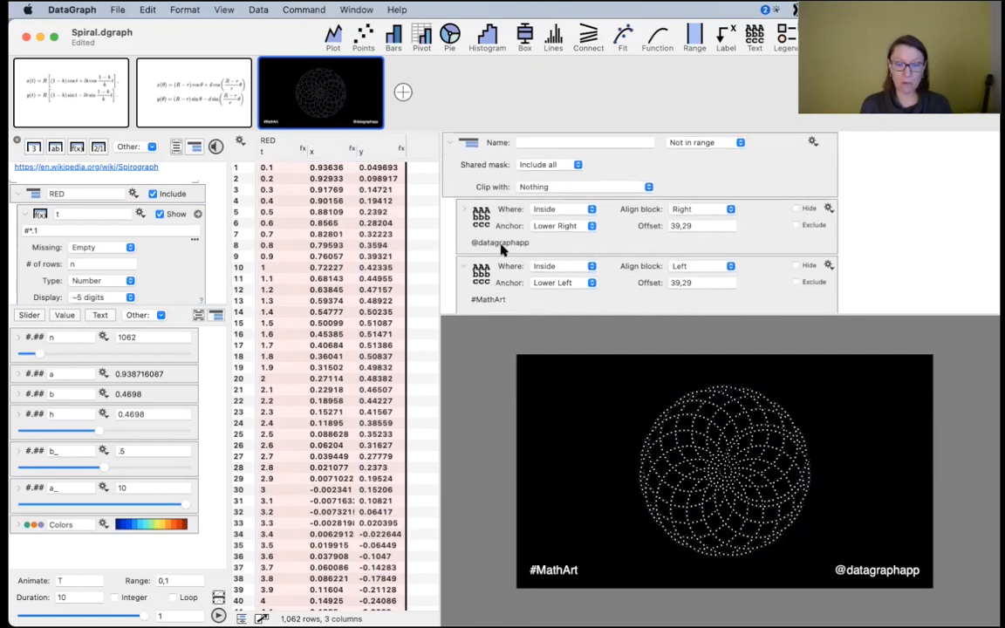
scroll(488, 279, down, 4)
scroll(479, 305, down, 3)
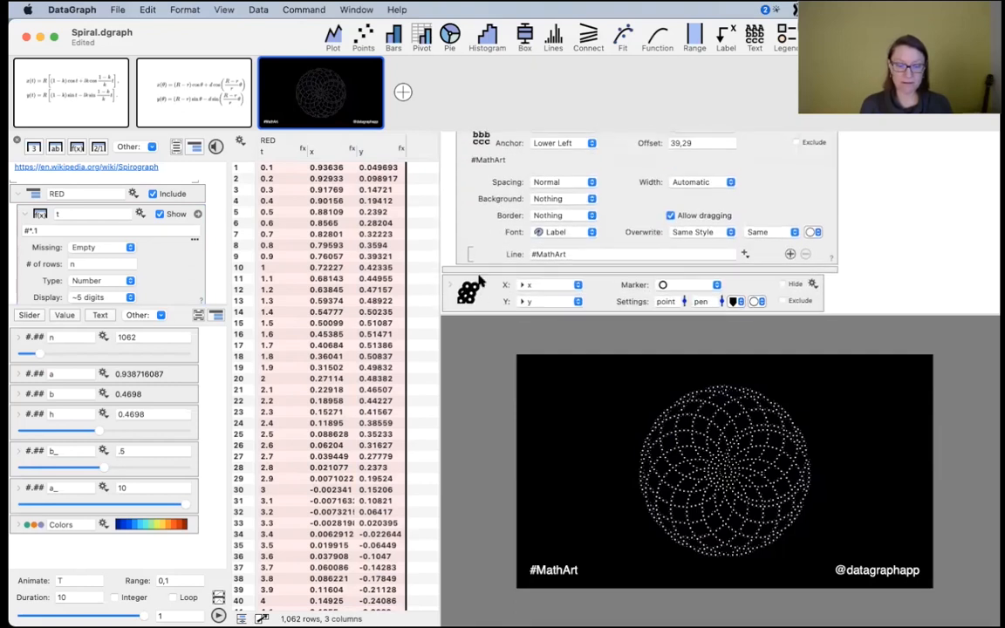
mouse_move(479, 301)
mouse_down()
mouse_move(479, 120)
mouse_move(478, 205)
mouse_up()
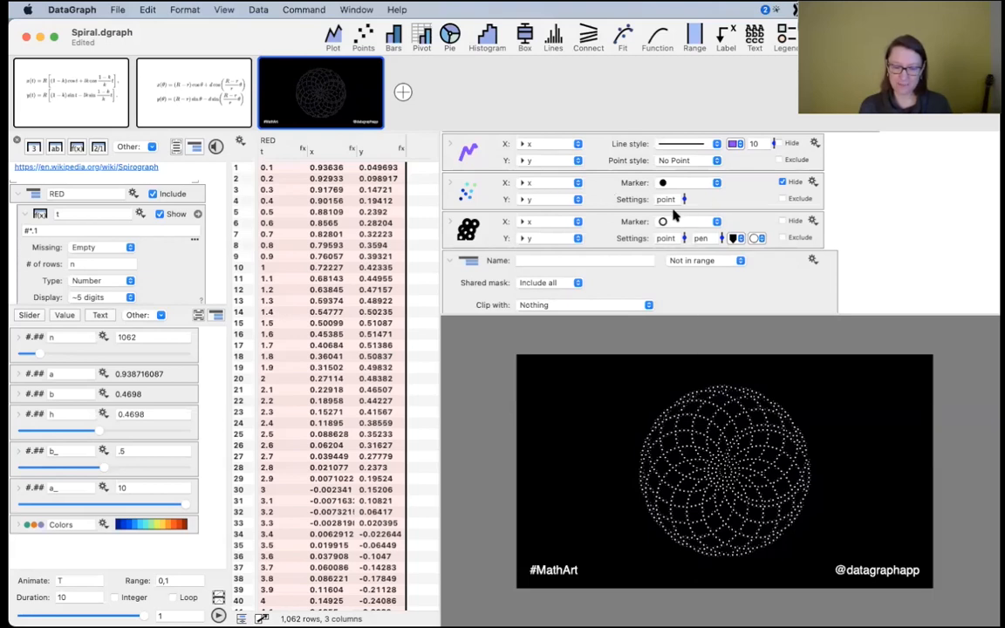
- Change the new points' marker to a filled circle and set its size to 10
click(676, 226)
click(665, 232)
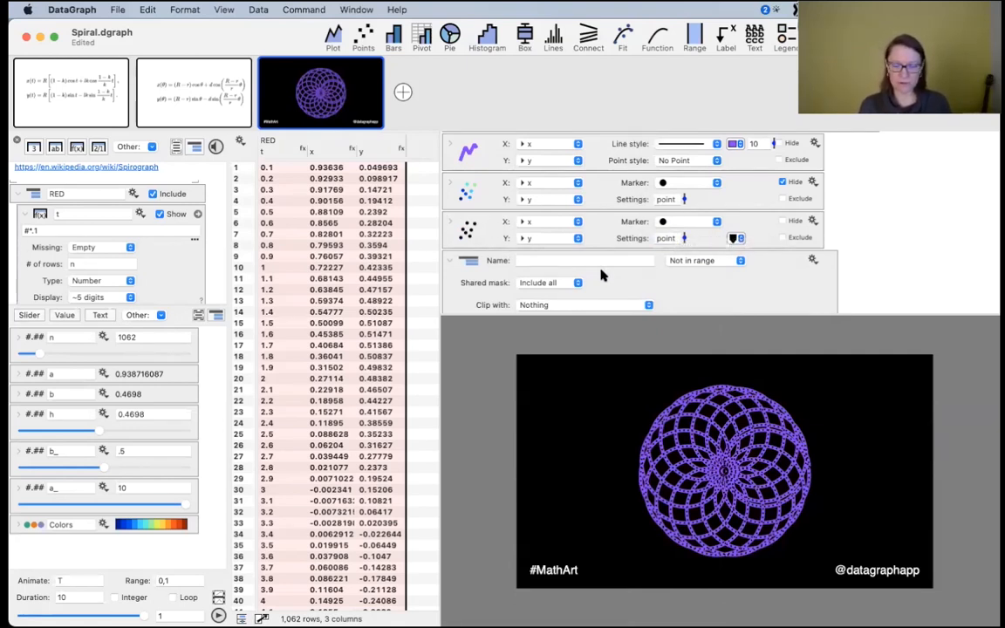
scroll(698, 183, up, 5)
scroll(703, 168, down, 3)
drag(685, 286, 680, 281)
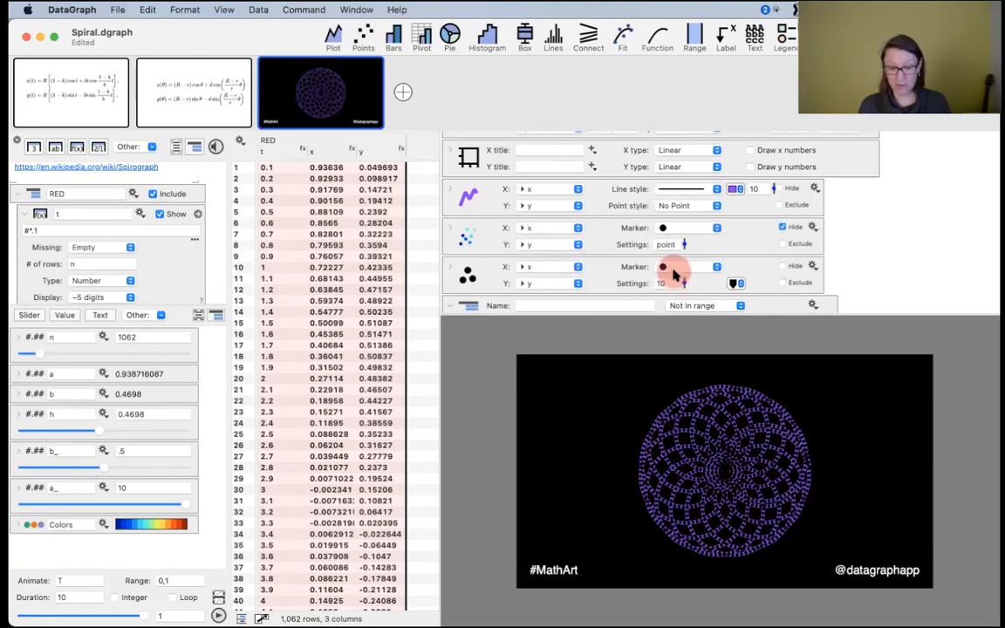
- Try Line Color 1 on the new points, switch them to Error Color, and set their size to 6
click(736, 284)
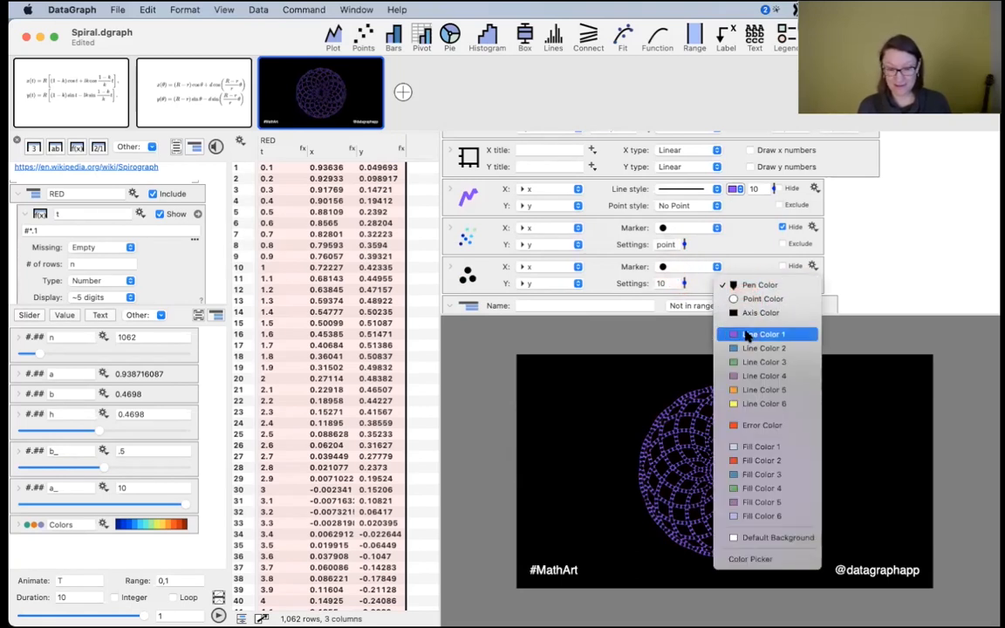
click(749, 334)
click(737, 284)
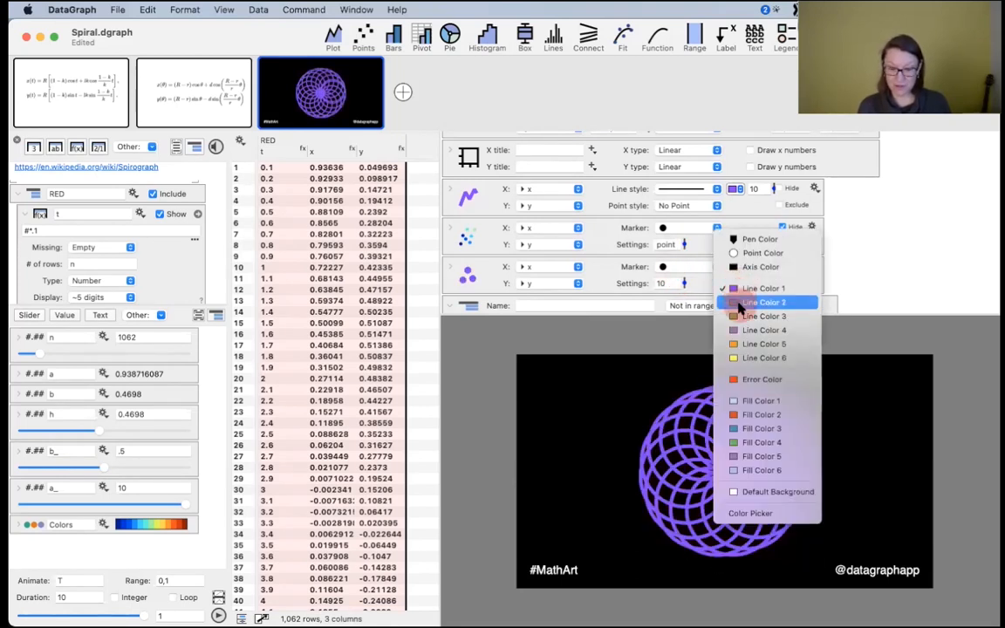
click(740, 381)
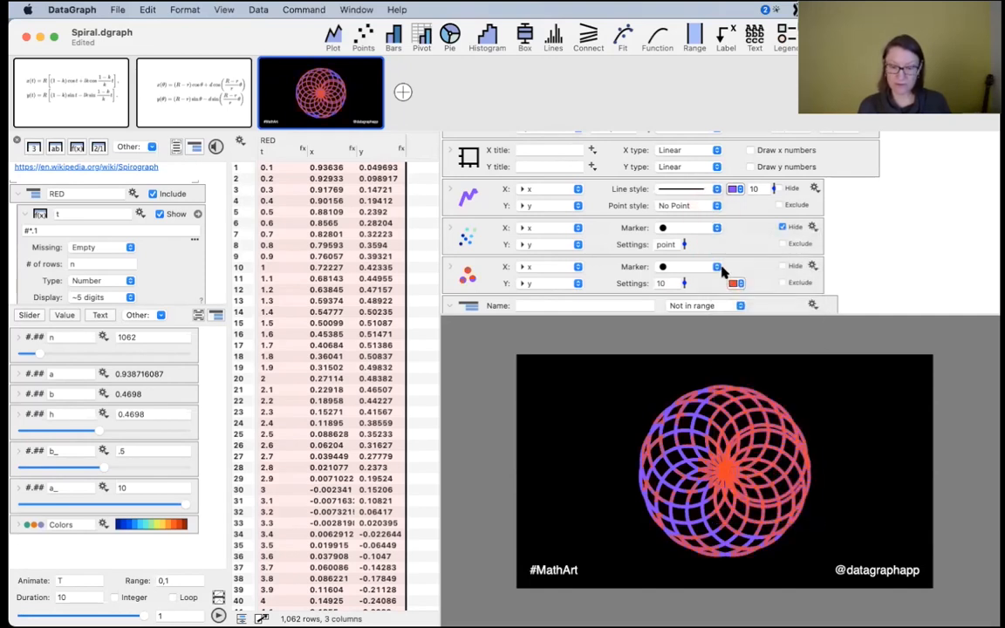
drag(684, 284, 679, 289)
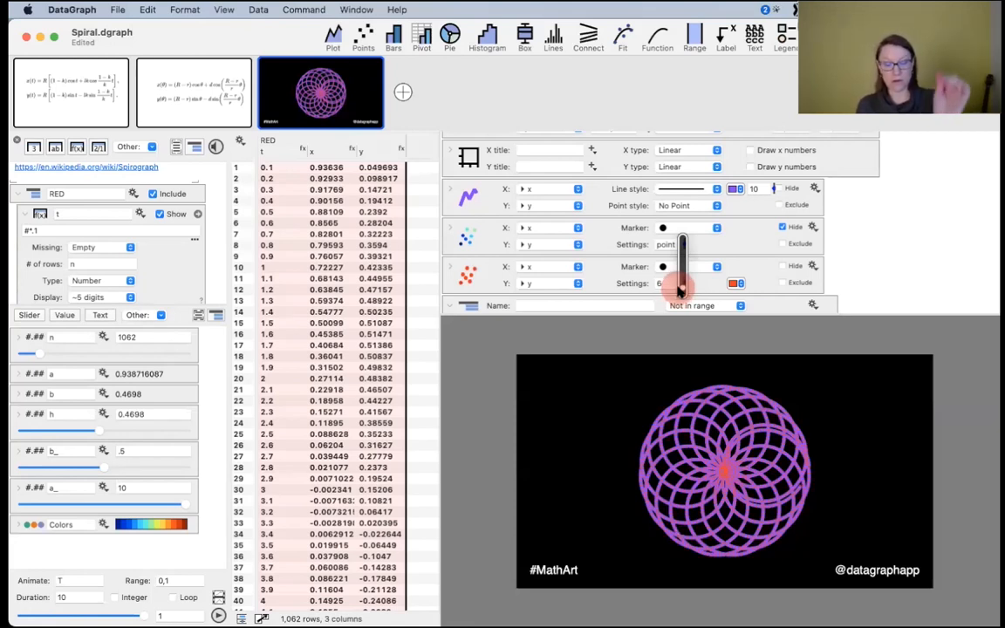
drag(680, 289, 672, 284)
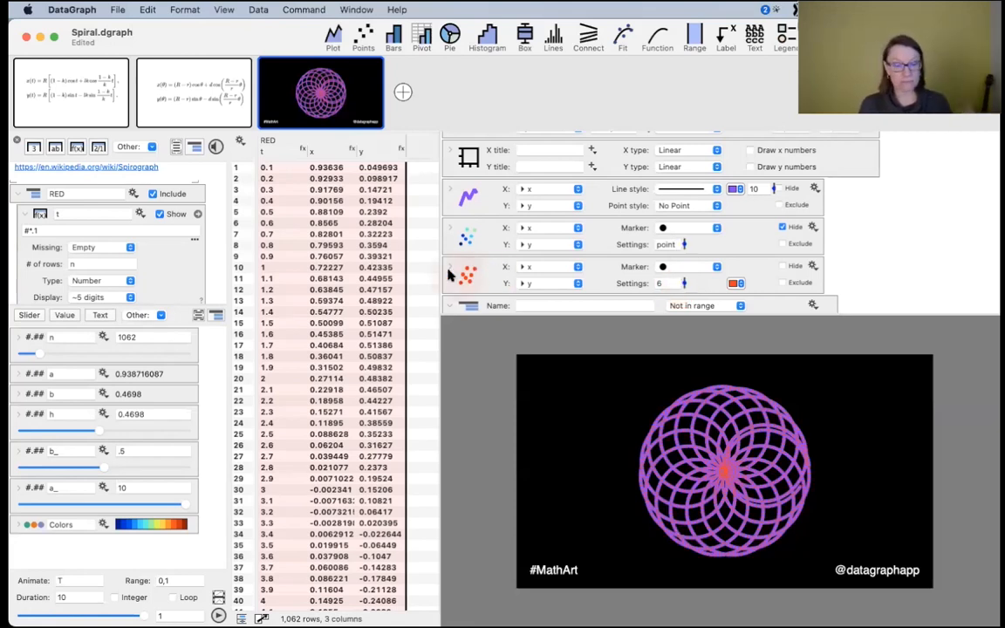
- Check how the hidden scatter is colored, and color the new points by column t of the RED group
click(451, 270)
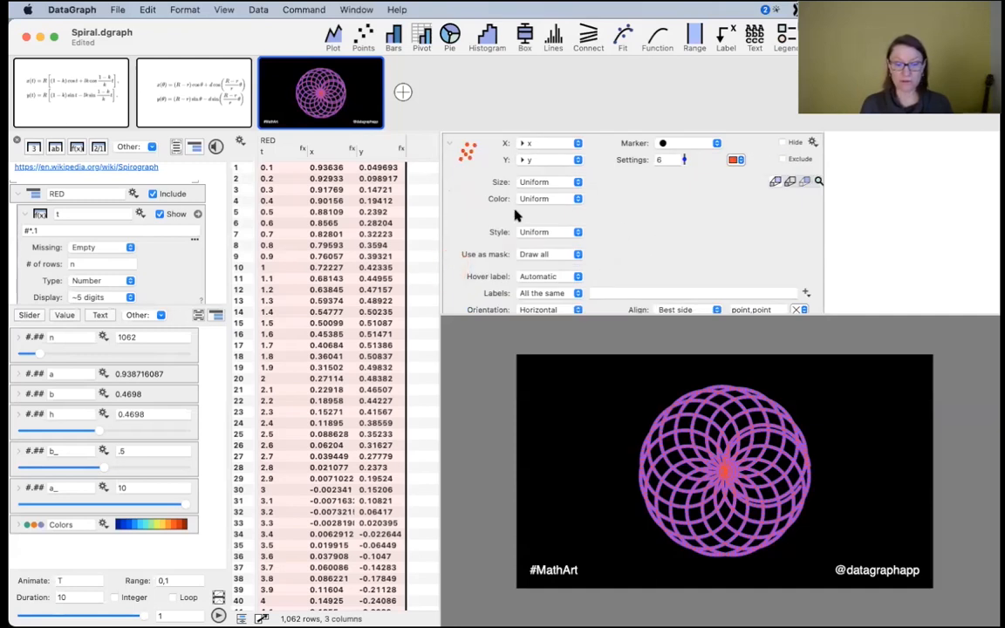
scroll(650, 258, up, 3)
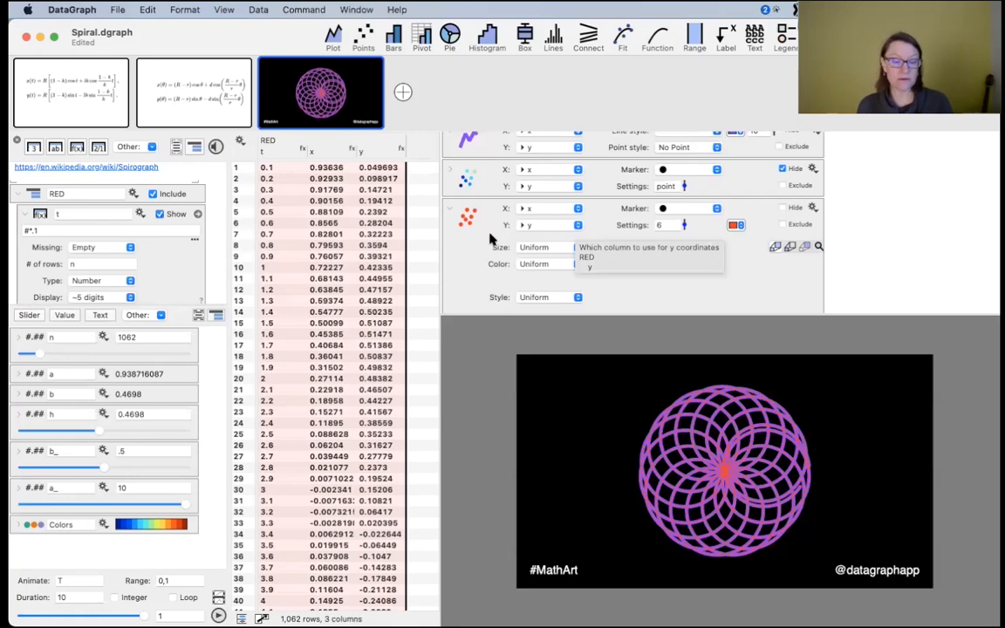
click(552, 267)
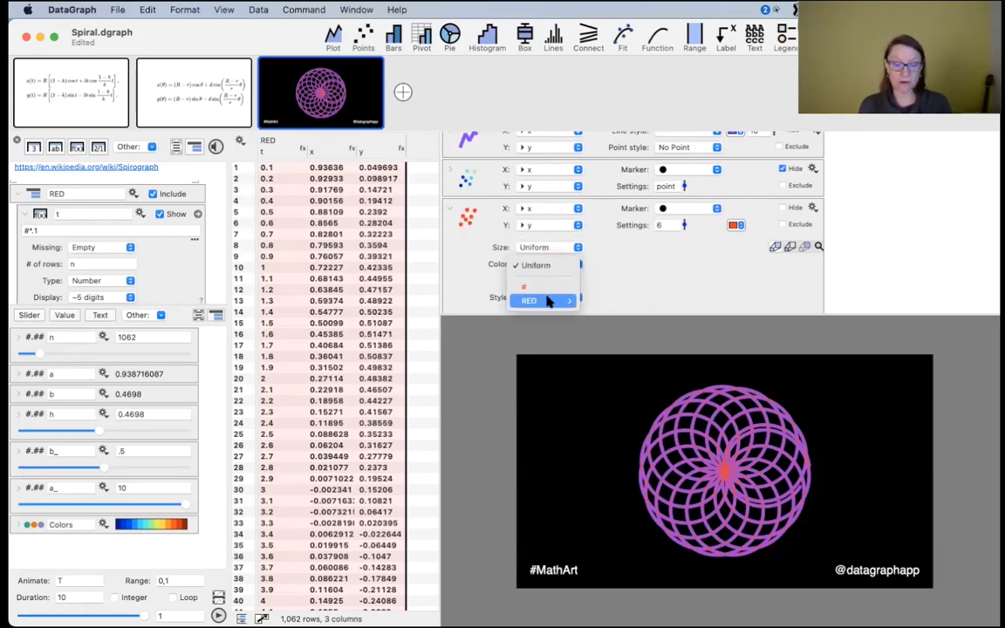
mouse_move(548, 302)
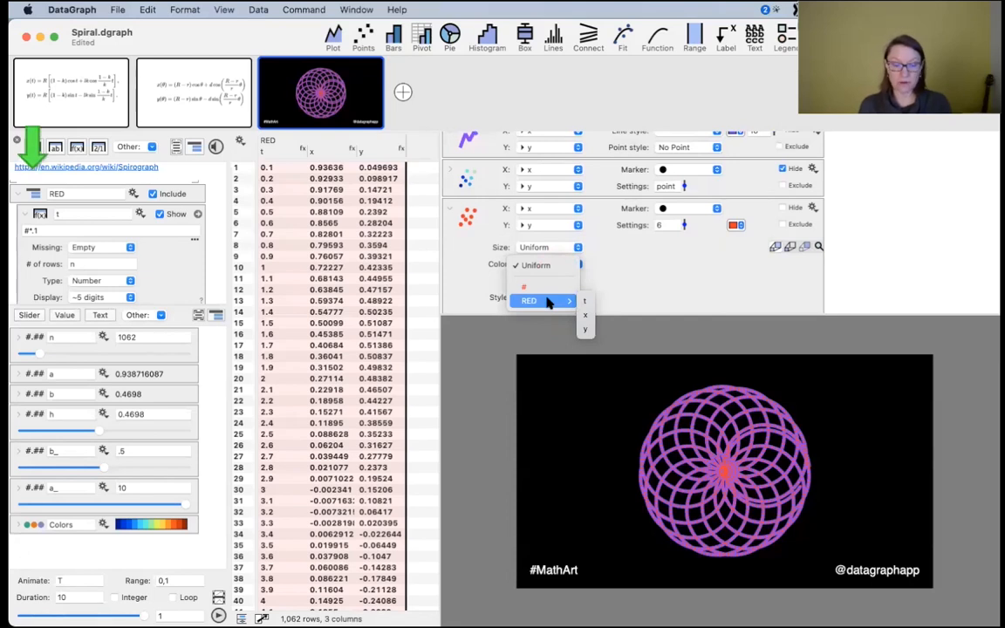
click(449, 165)
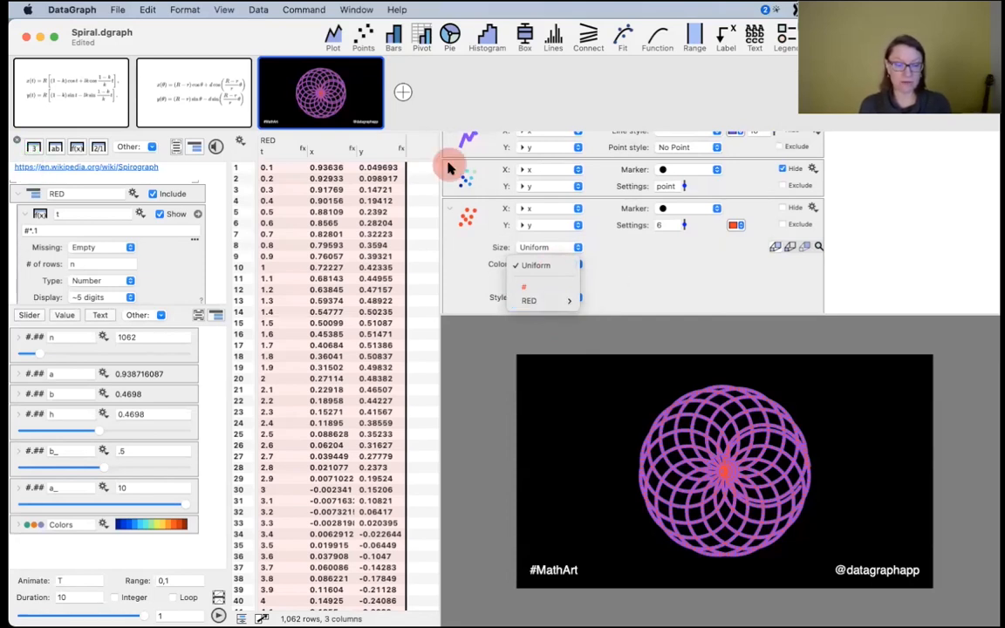
click(449, 171)
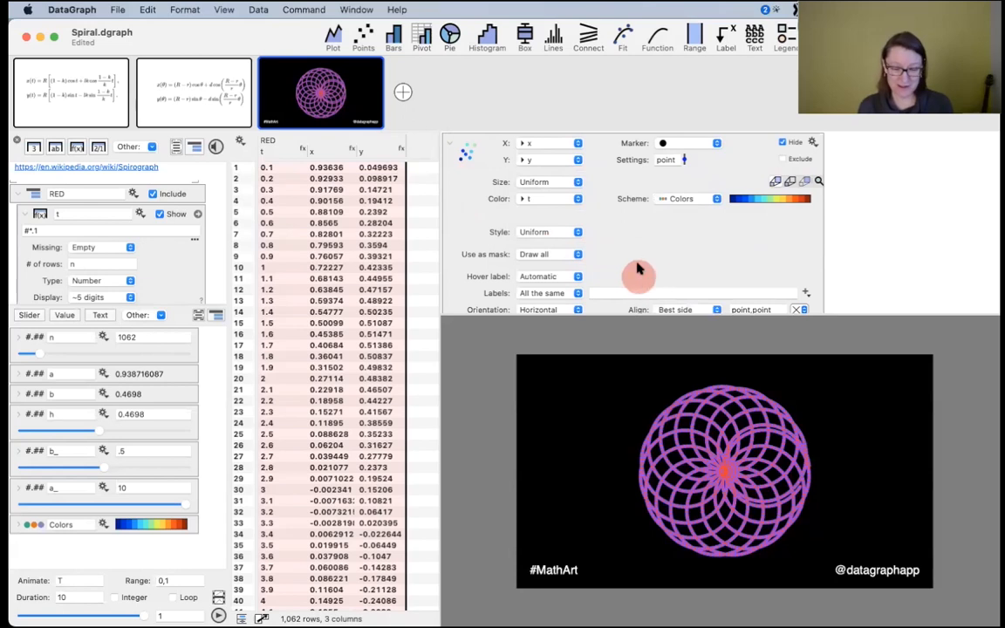
click(451, 145)
click(530, 245)
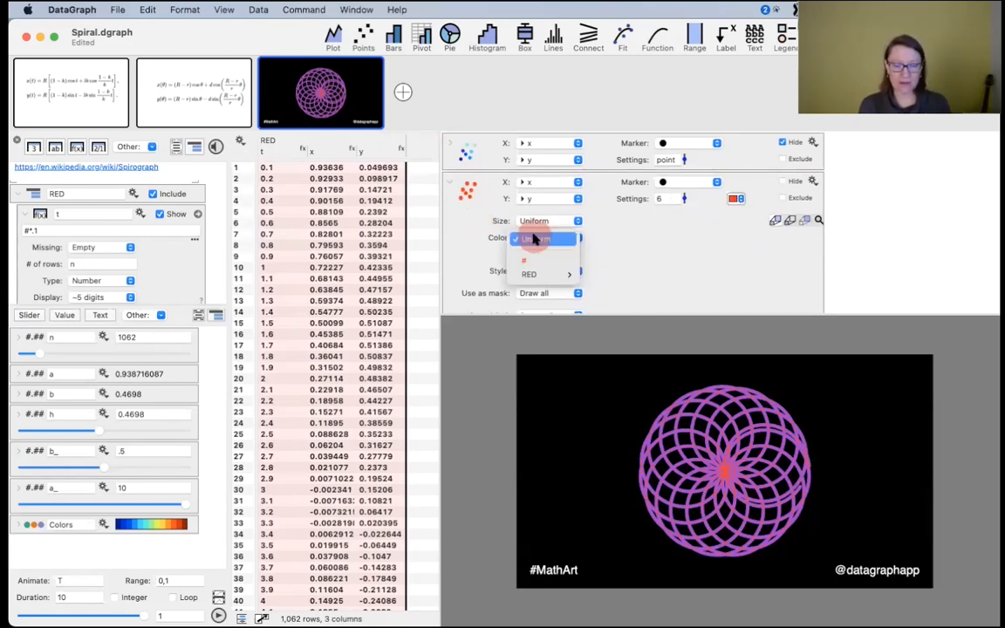
mouse_move(546, 274)
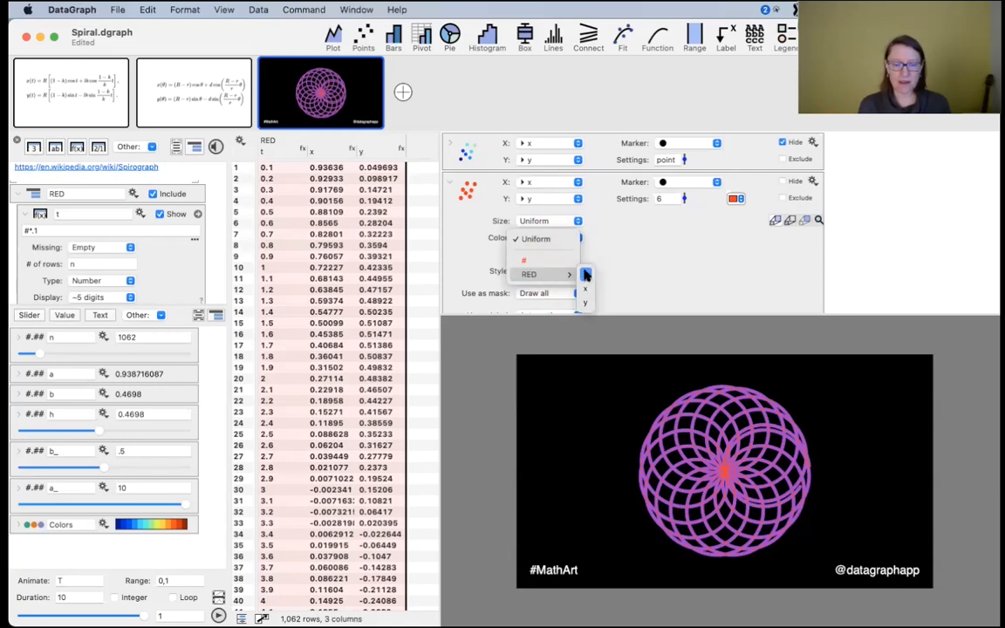
click(584, 273)
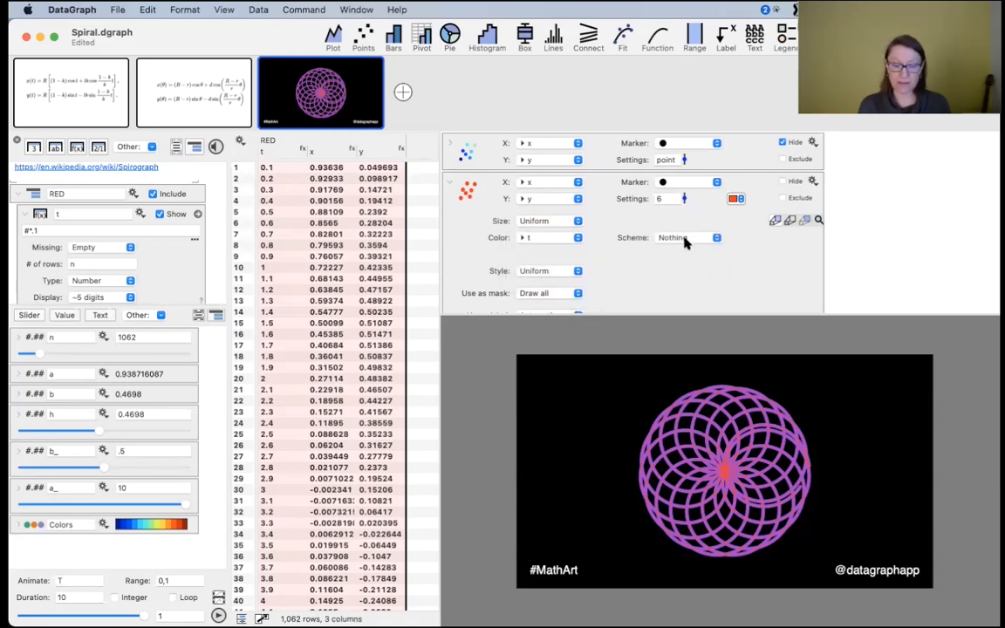
- Create a new color scheme for the new points and review its color ranges
click(686, 238)
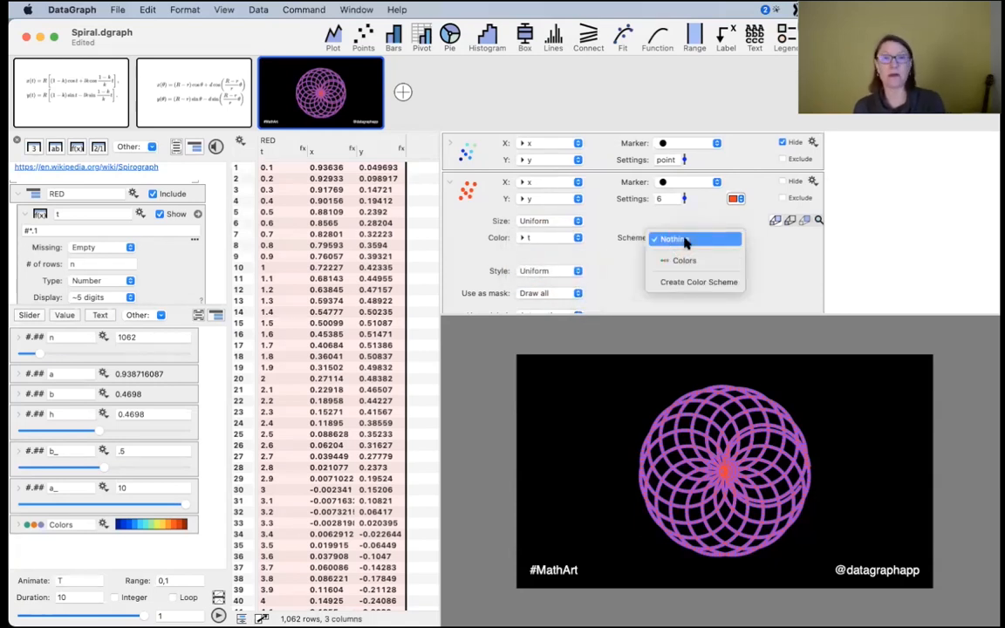
click(715, 283)
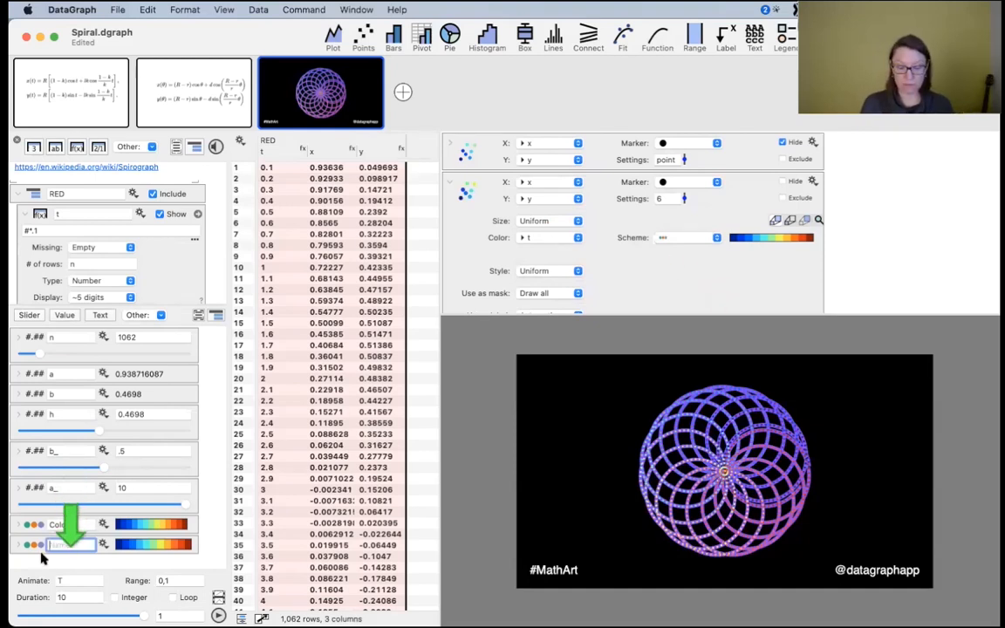
click(17, 545)
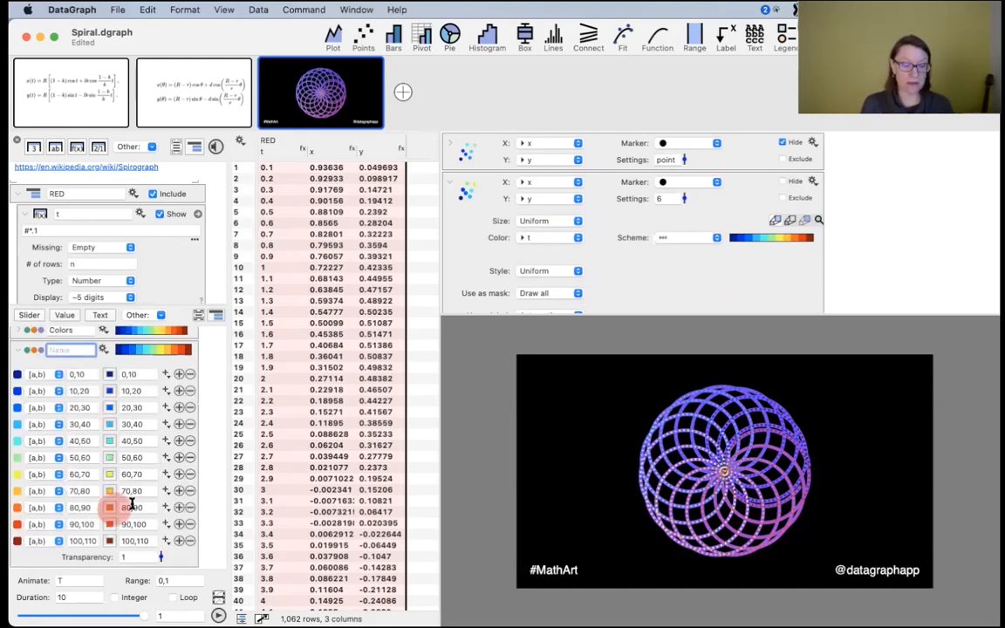
click(16, 351)
- Raise n to 10000 and set the new points' size to 7
drag(44, 354, 231, 337)
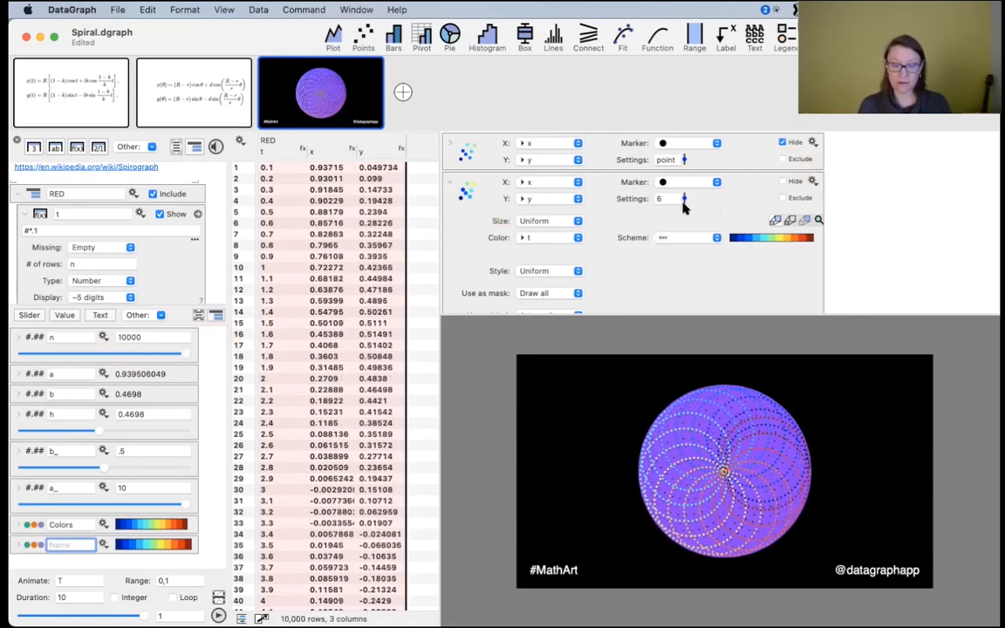
drag(685, 201, 684, 197)
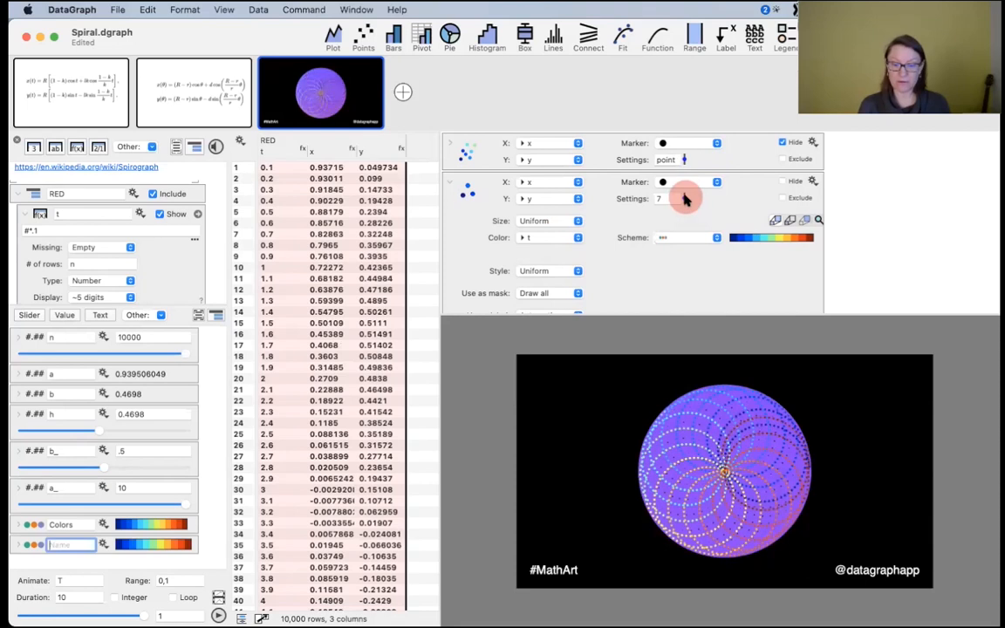
- Hide the new points, show the original multicolored scatter instead, and collapse the new points' settings and the text label group
click(793, 182)
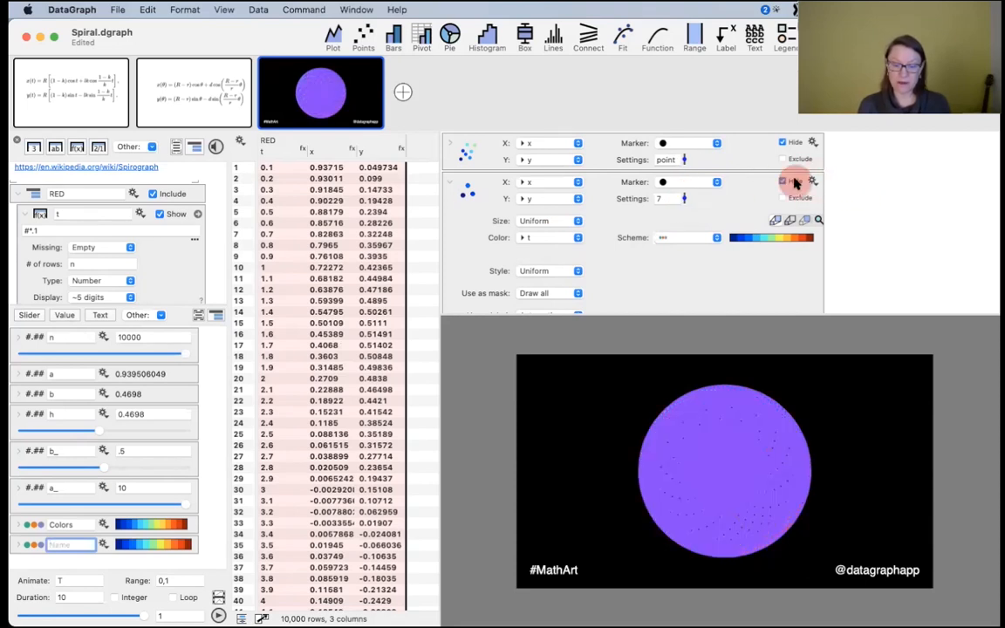
click(791, 141)
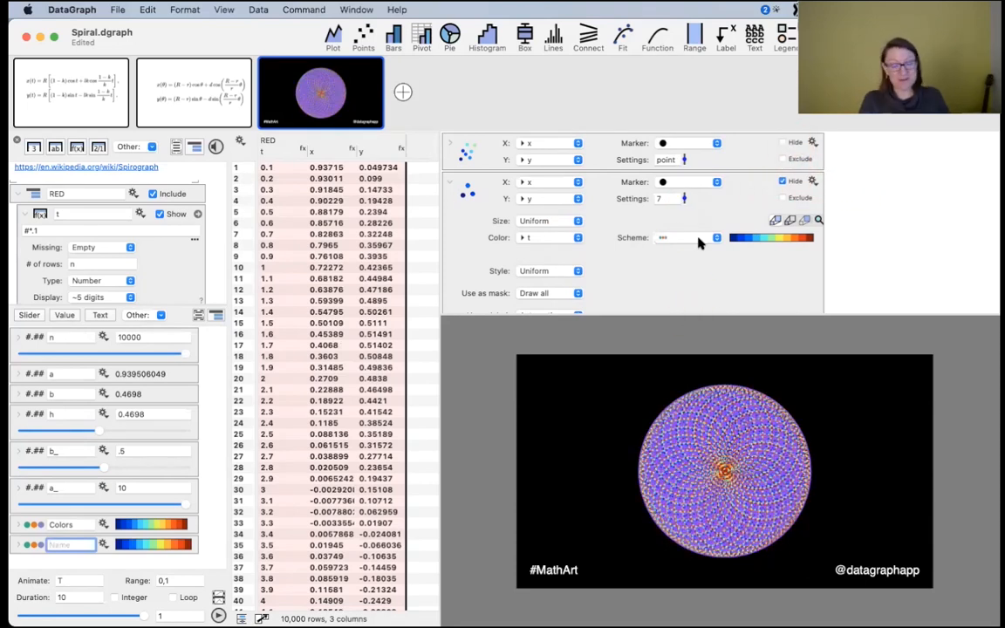
click(451, 186)
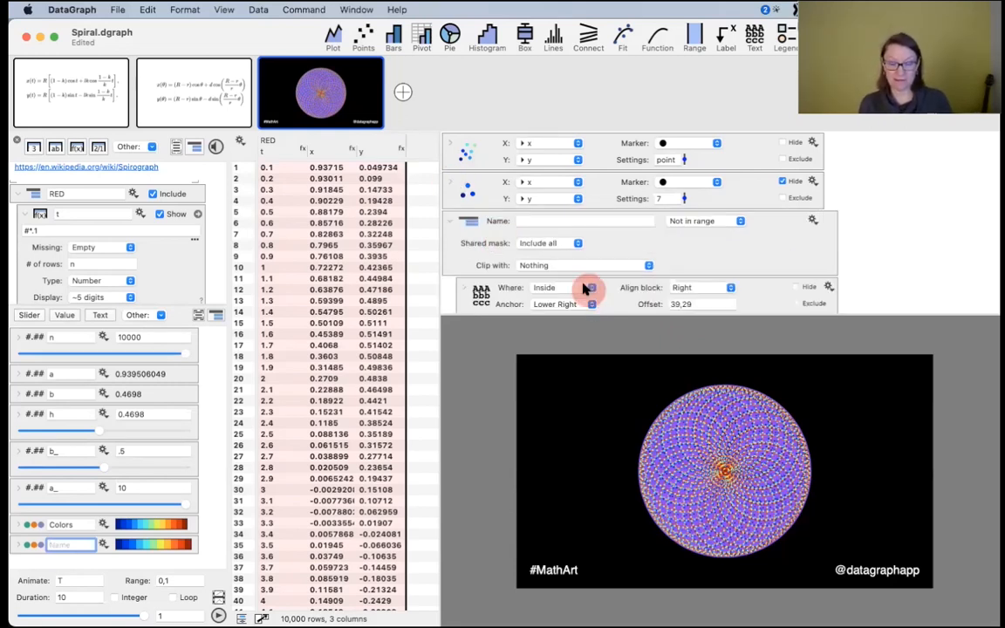
click(449, 221)
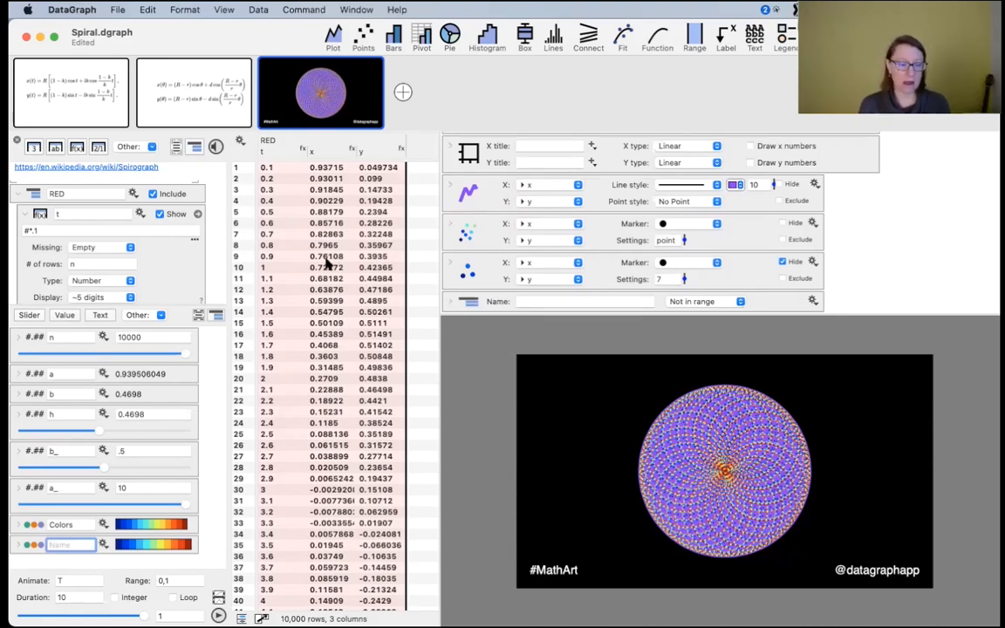
- Expand variables a and b to inspect their formulas, and copy the formula of a
click(15, 377)
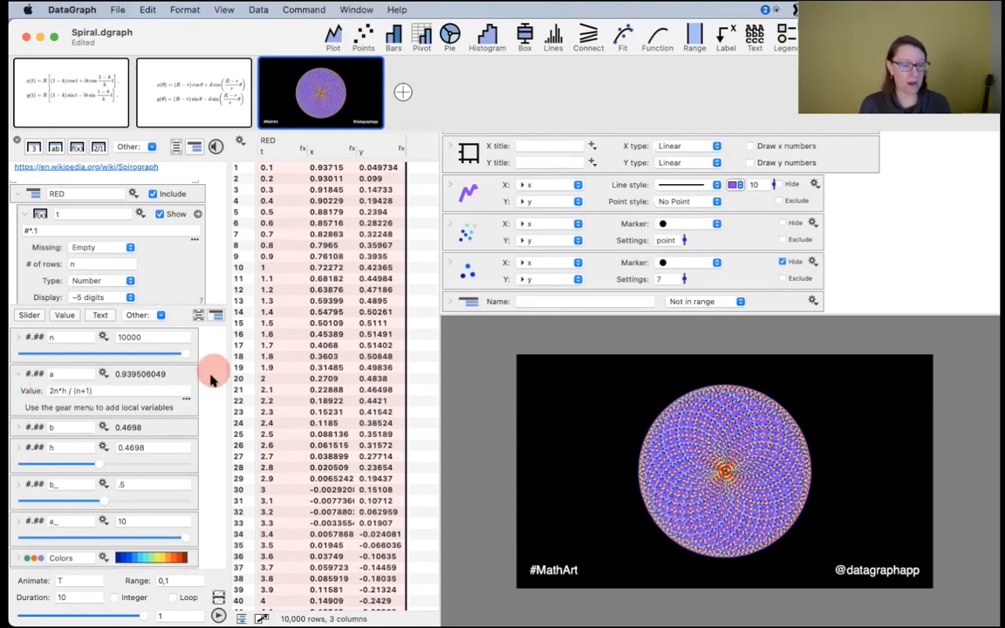
scroll(24, 414, down, 1)
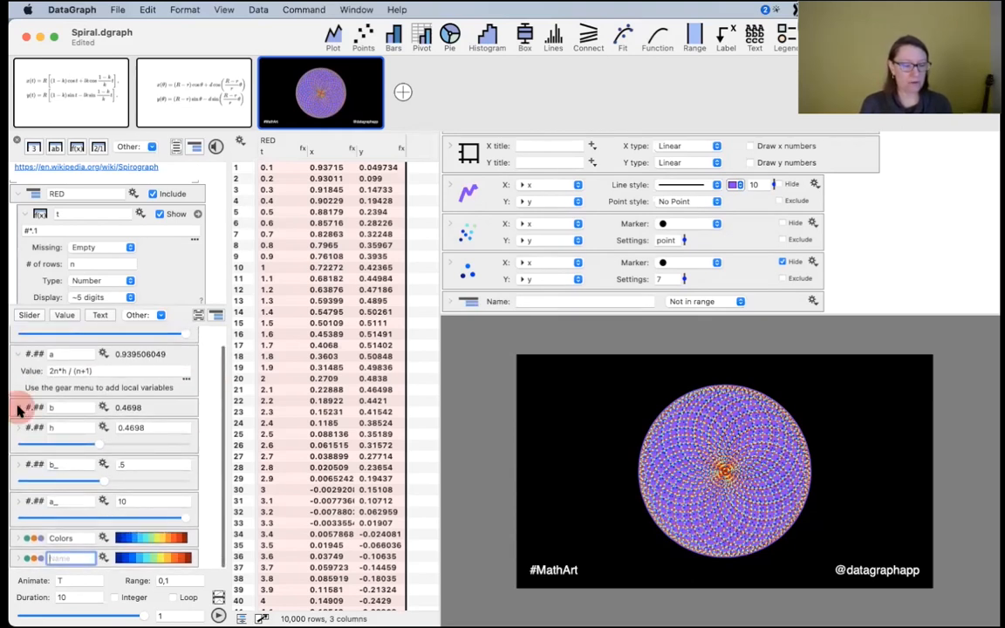
click(21, 409)
drag(35, 376, 109, 372)
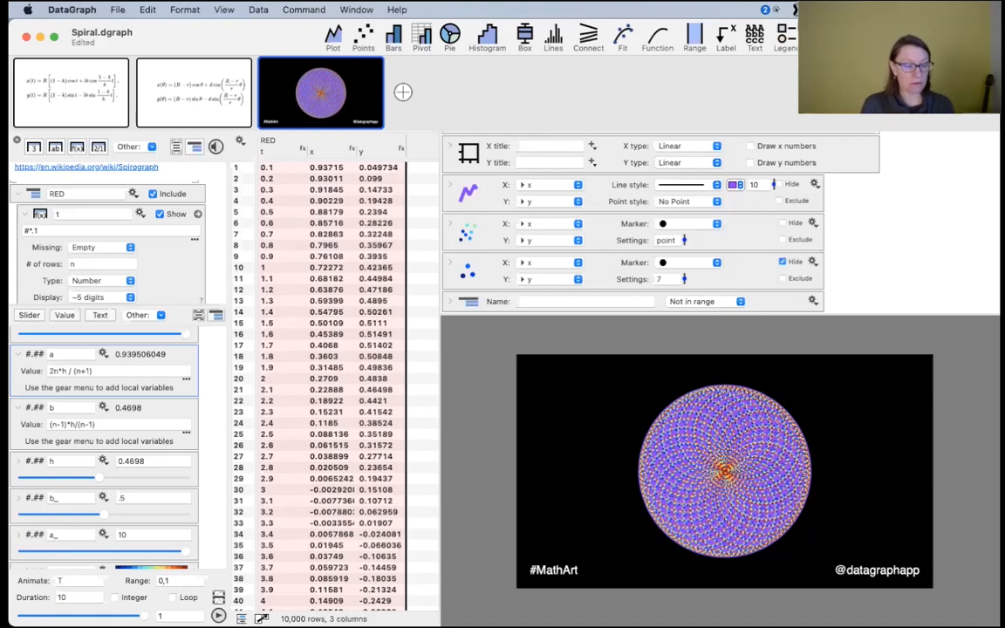
drag(96, 371, 19, 373)
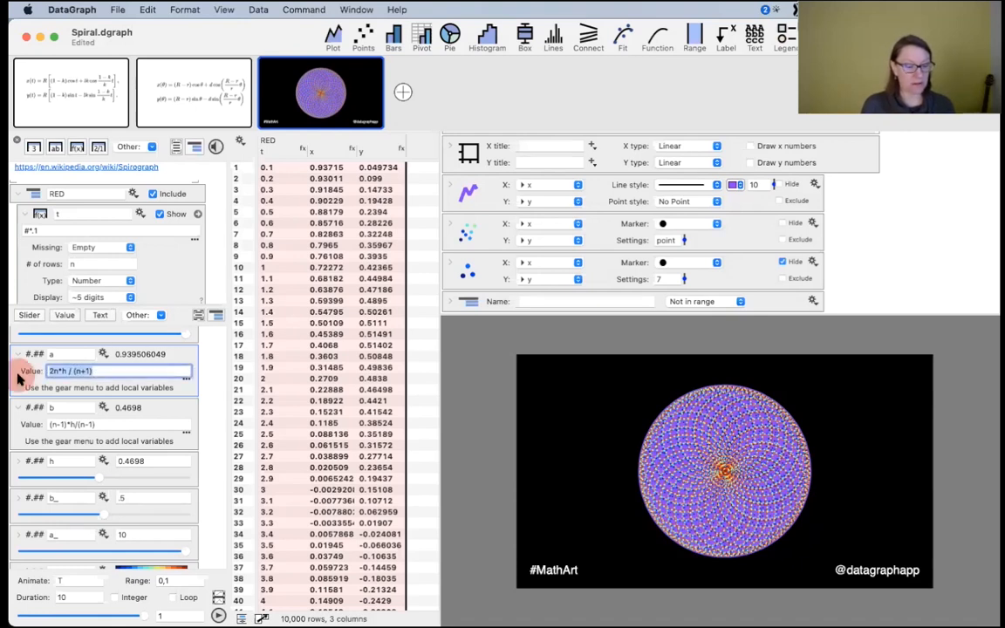
scroll(147, 386, up, 1)
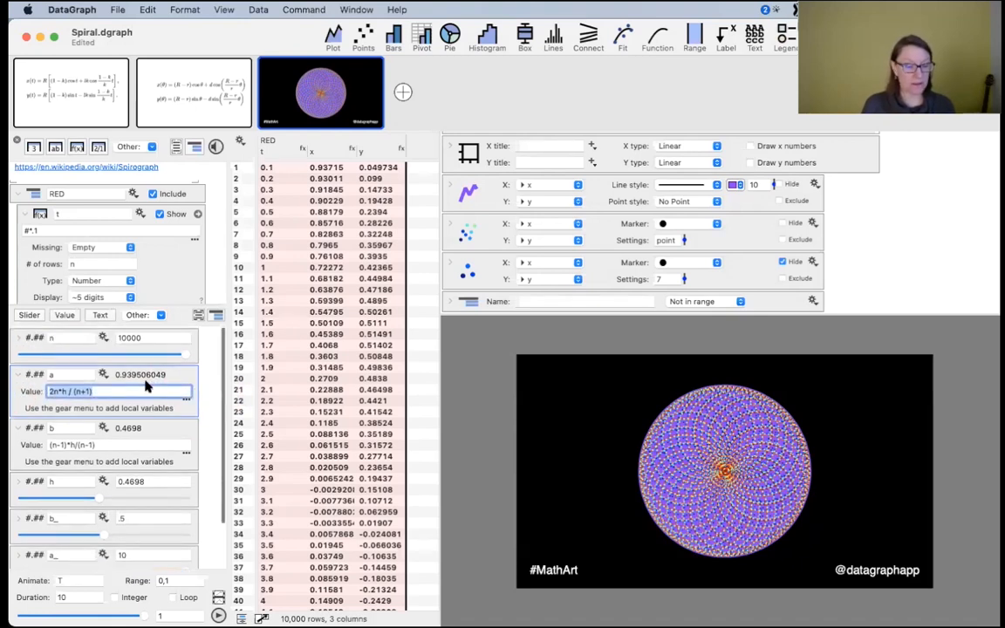
key(super+c)
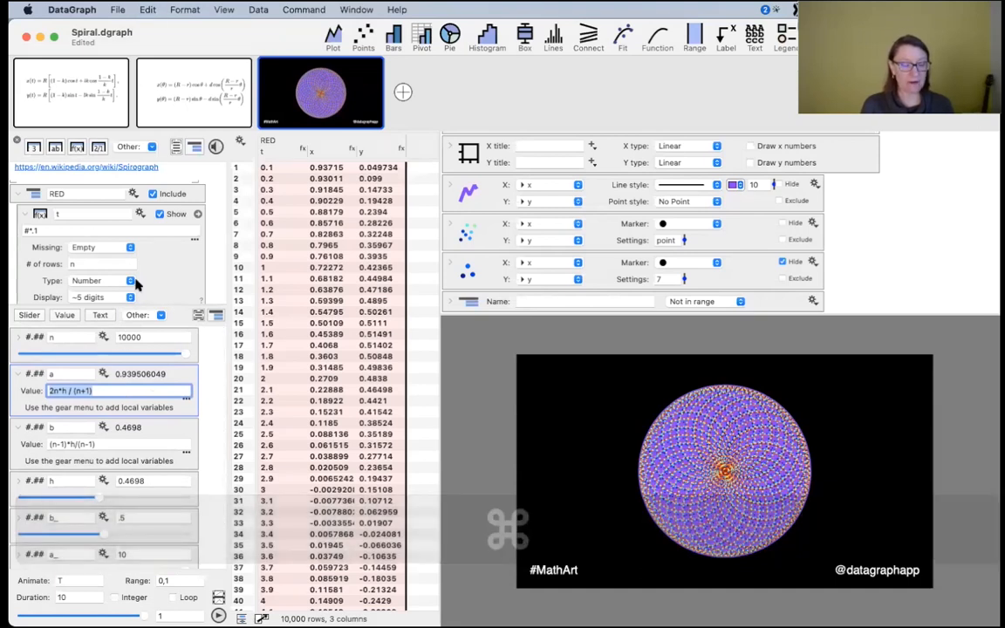
click(172, 53)
drag(172, 53, 184, 146)
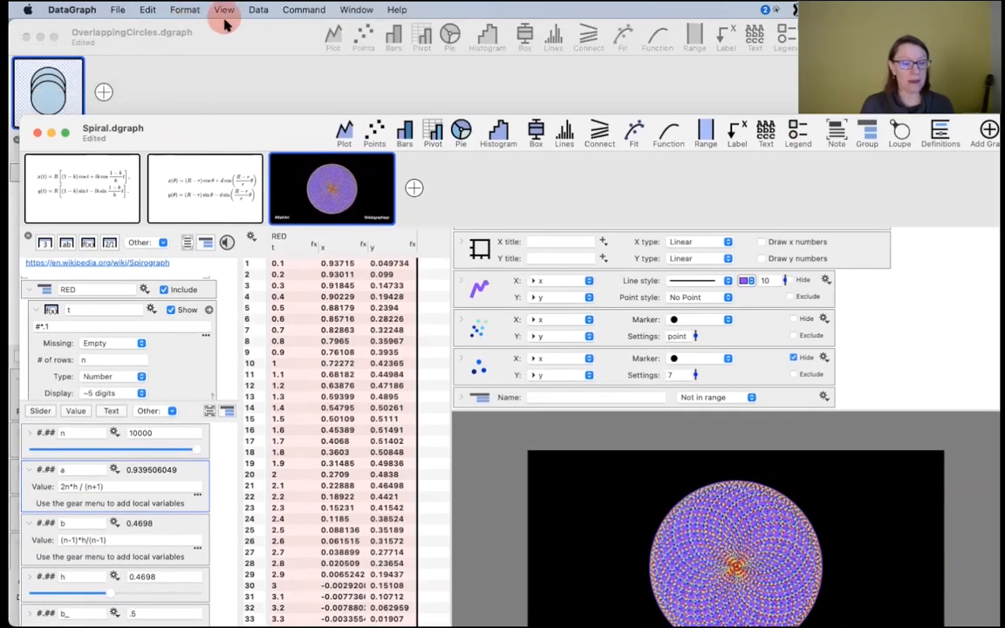
click(353, 8)
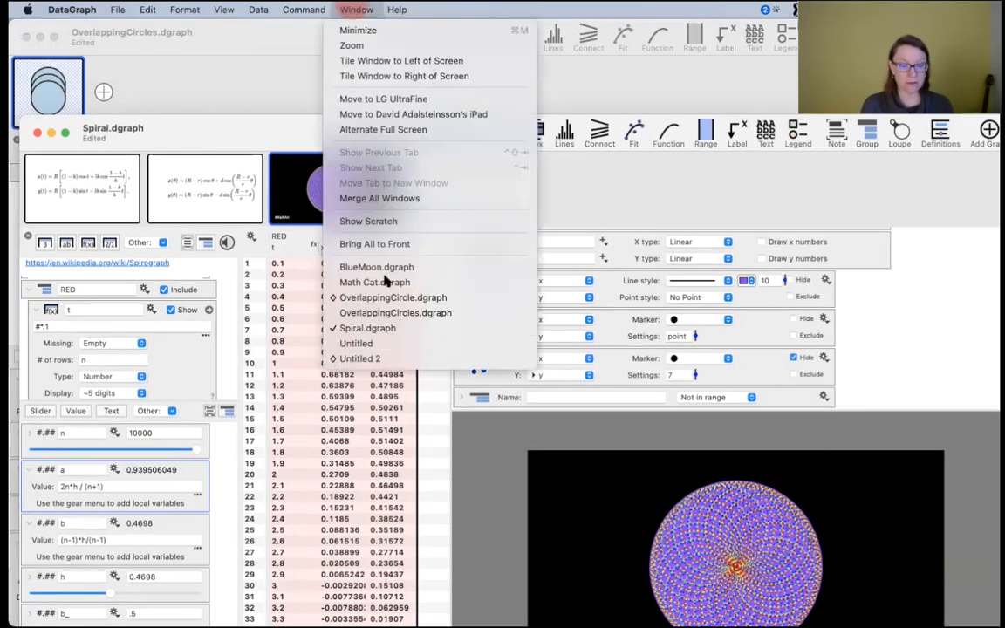
click(383, 345)
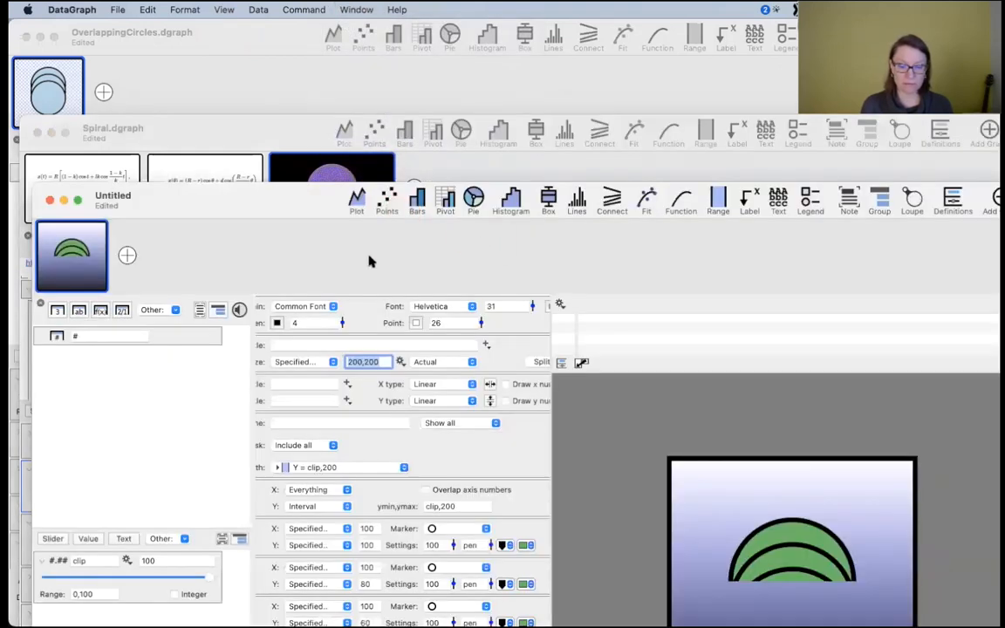
click(49, 200)
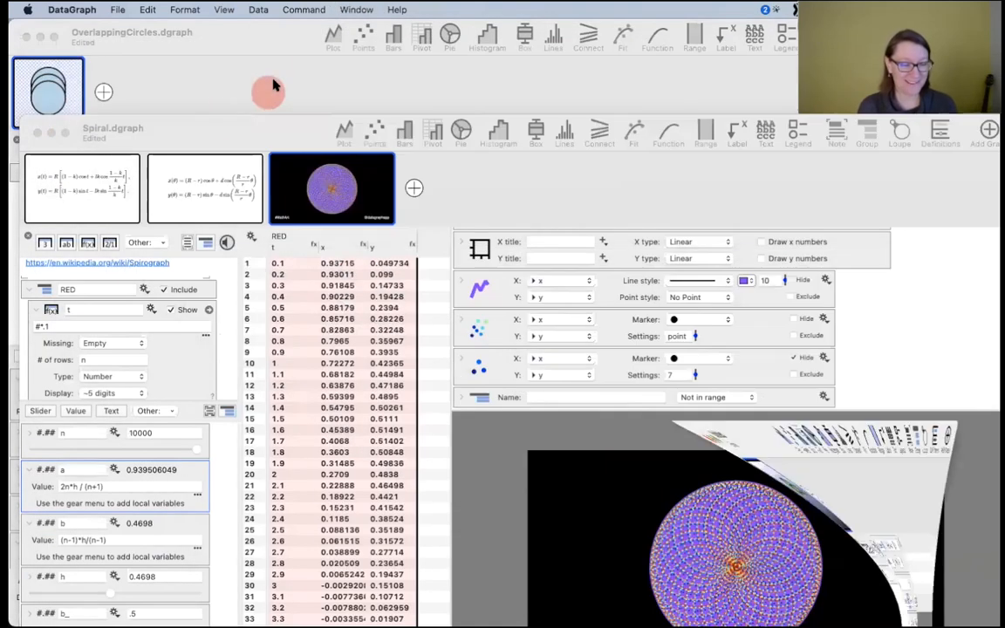
key(ctrl+Up)
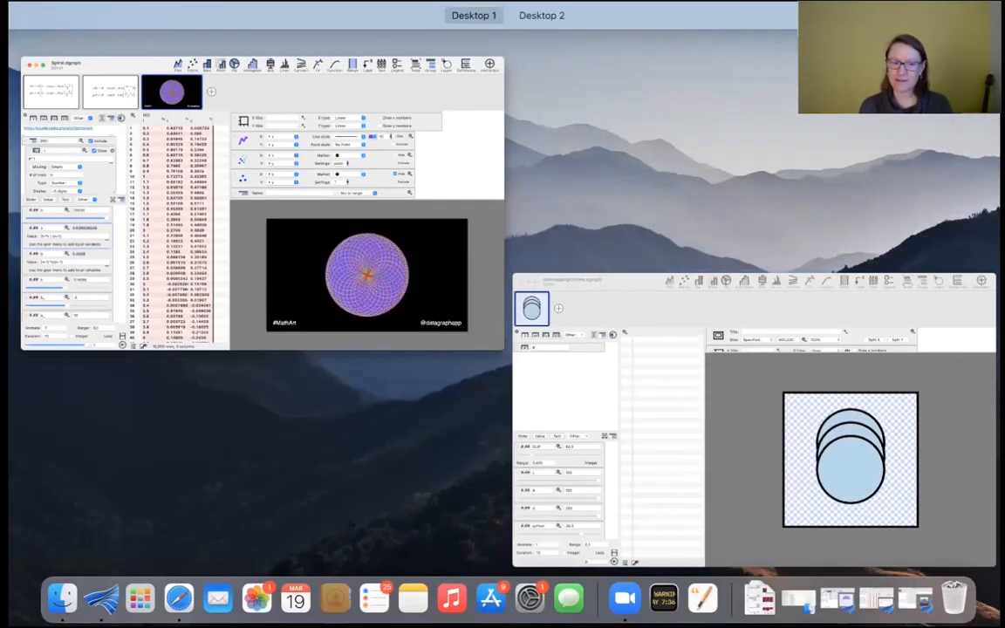
click(325, 427)
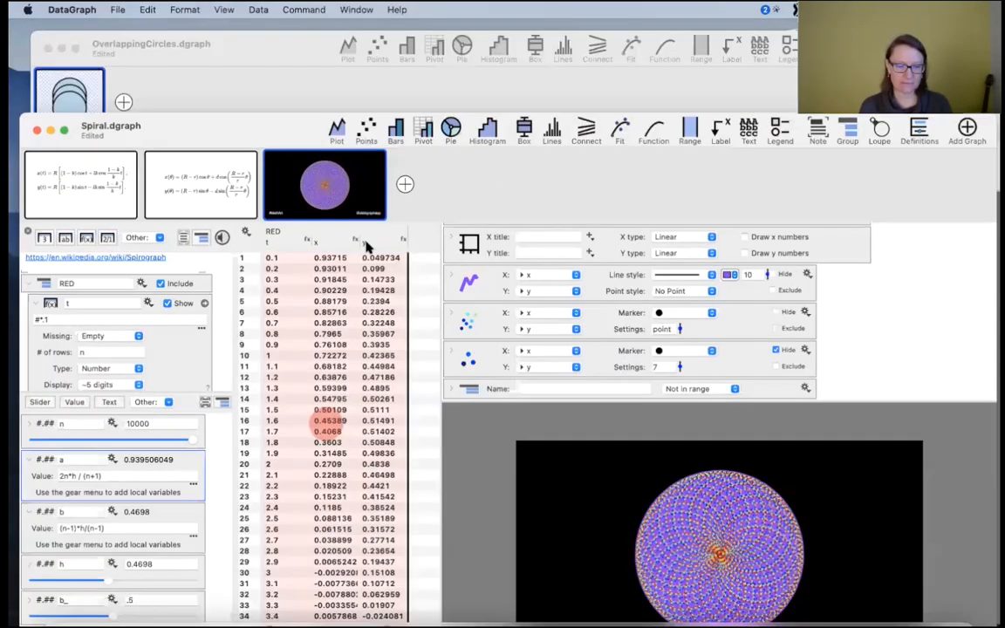
click(358, 8)
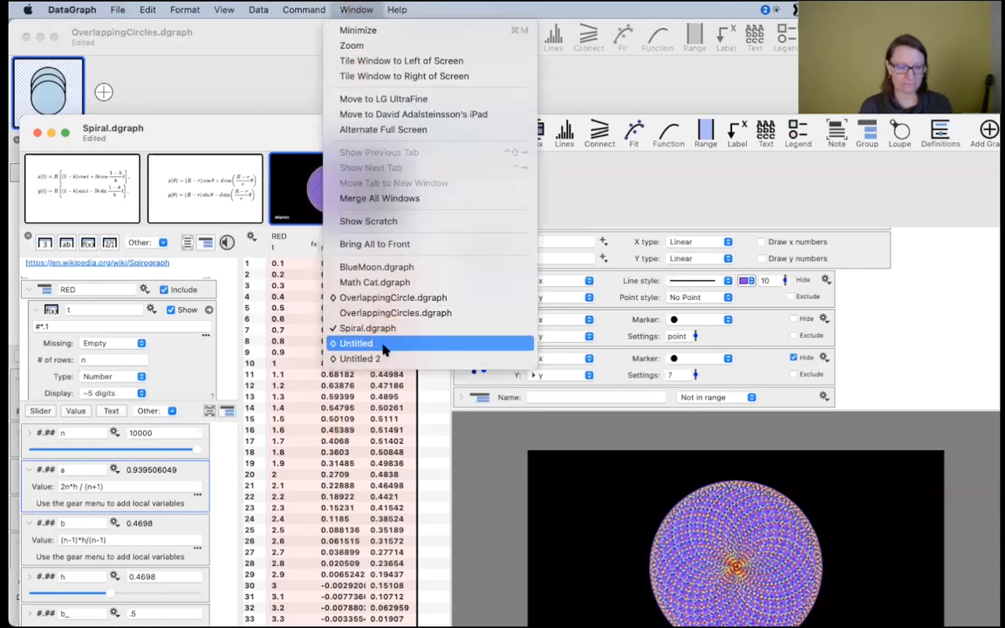
click(354, 343)
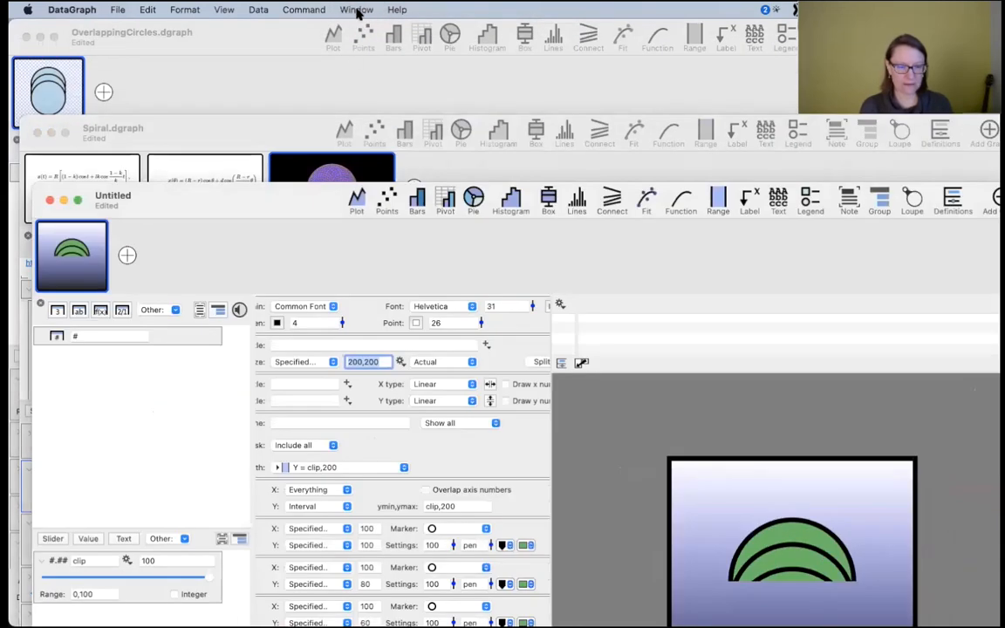
click(358, 10)
click(234, 83)
drag(283, 144, 272, 58)
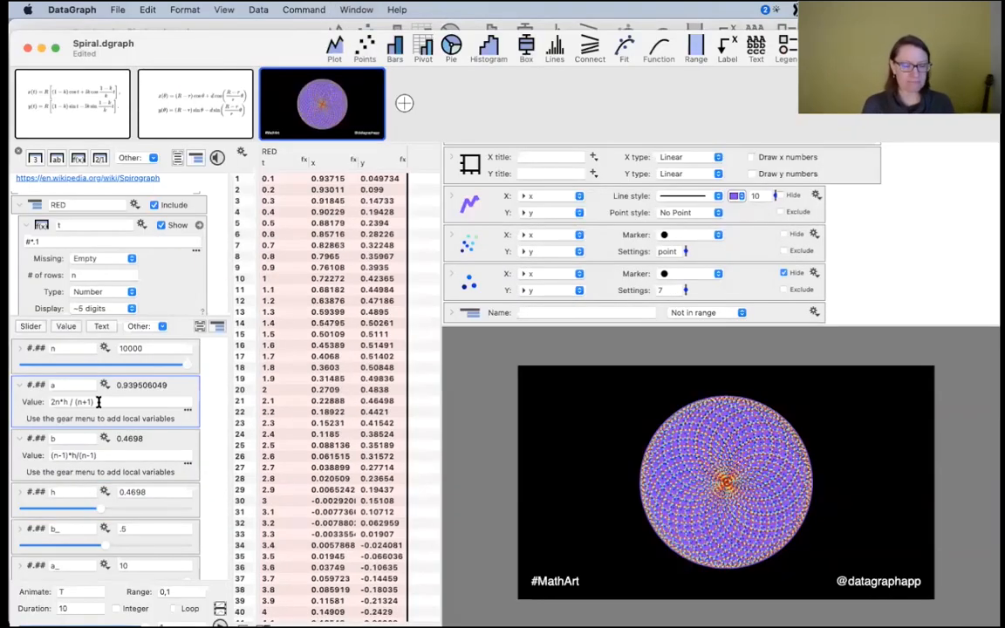
- Copy the formula of variable a, 2n*h / (n+1), and the formula of variable b, (n-1)*h/(n-1), one at a time
drag(96, 401, 15, 410)
key(super+c)
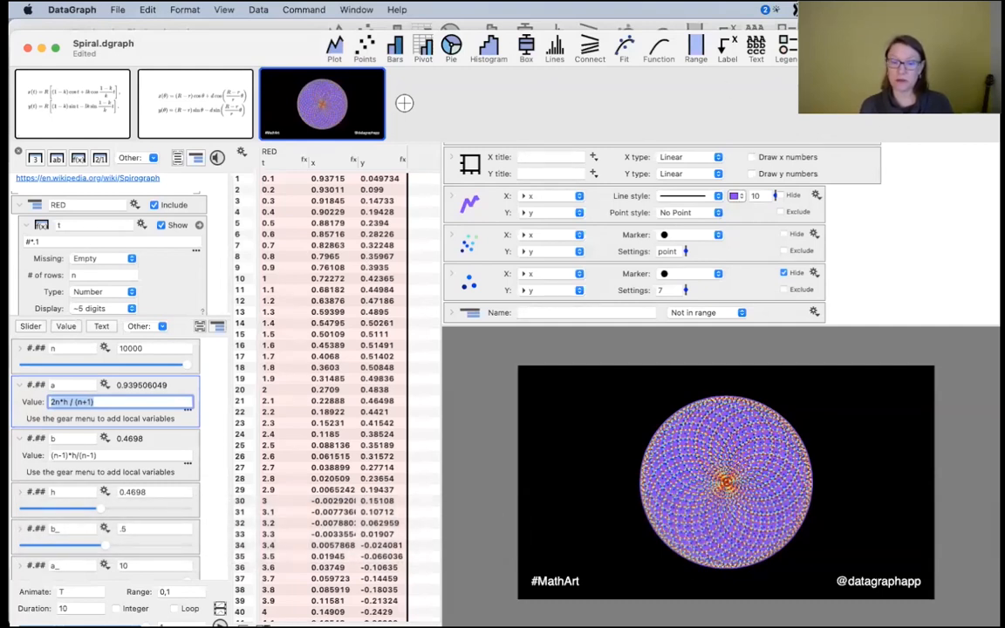
key(super+c)
key(Return)
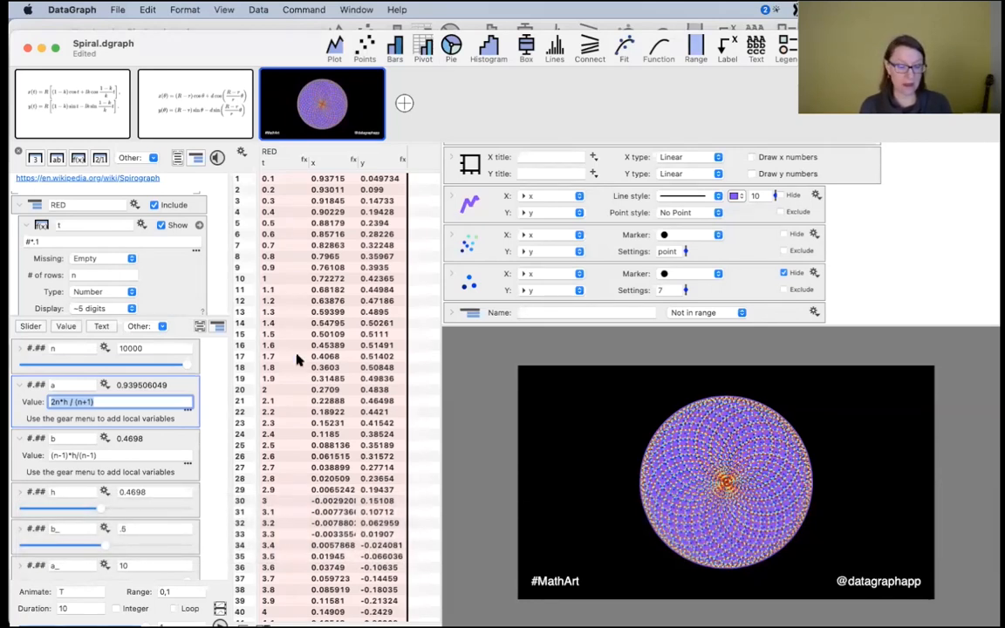
click(119, 454)
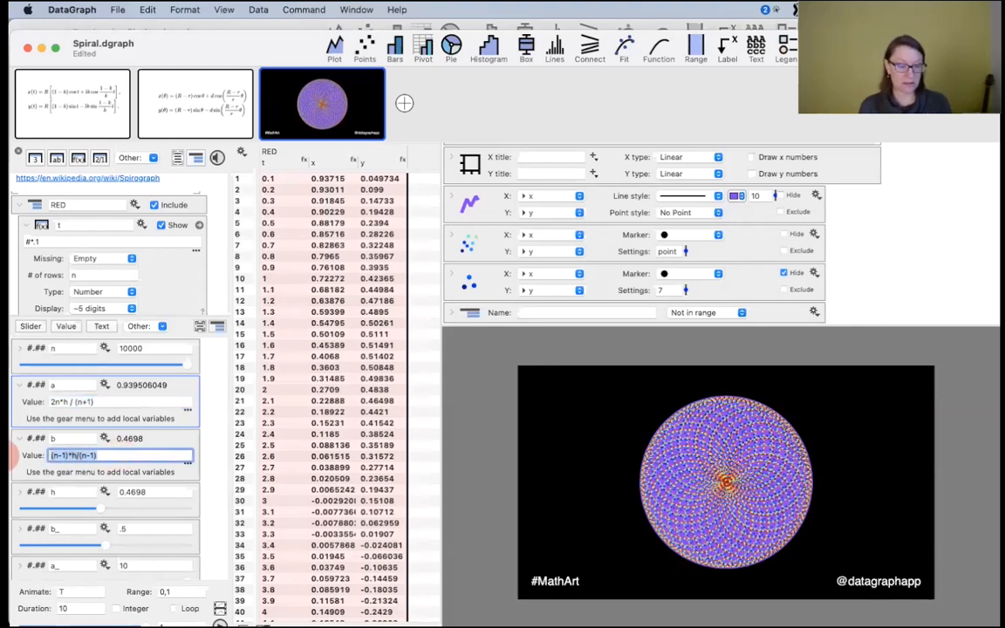
key(super+c)
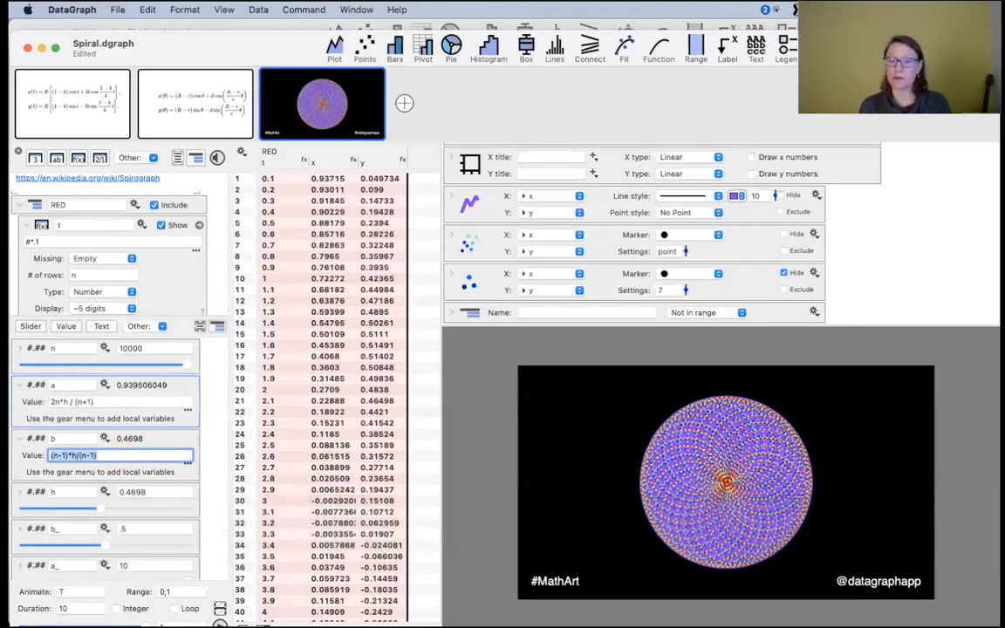
key(super+c)
key(Return)
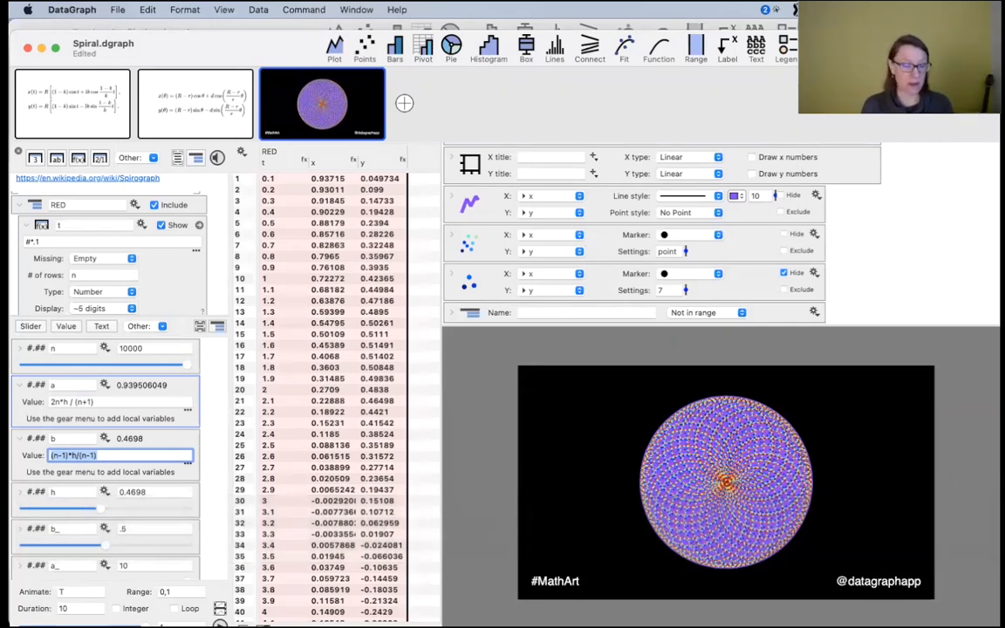
- Add a new expression variable below a, select its default value, and delete the variable again
click(163, 326)
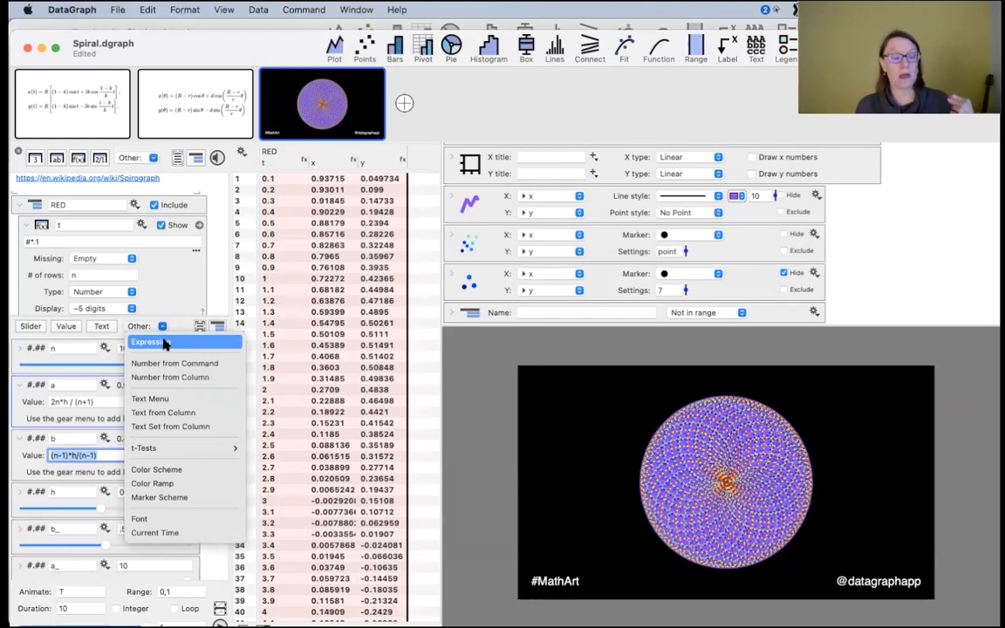
click(164, 343)
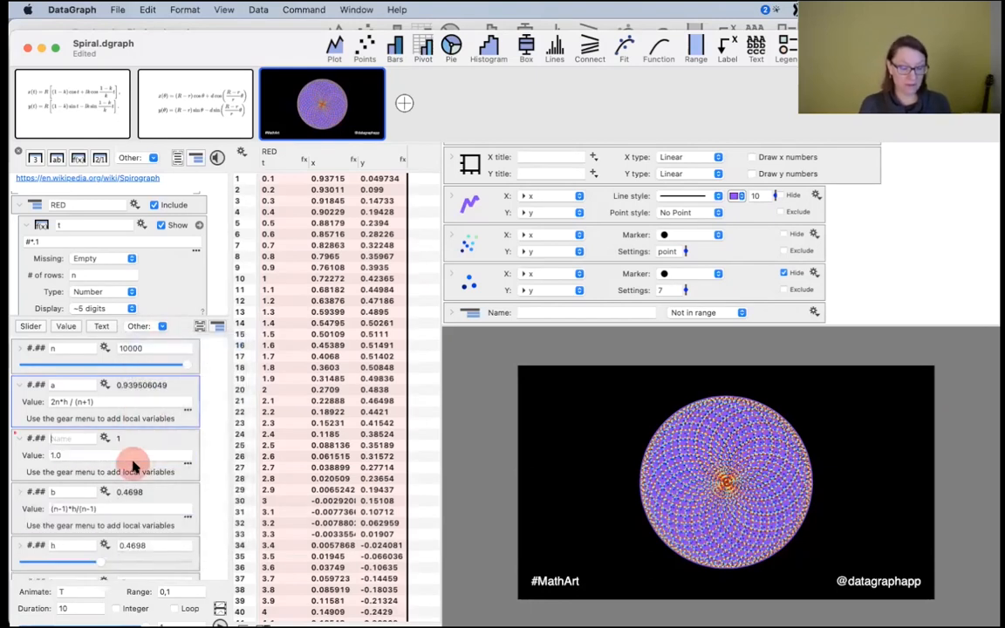
click(56, 456)
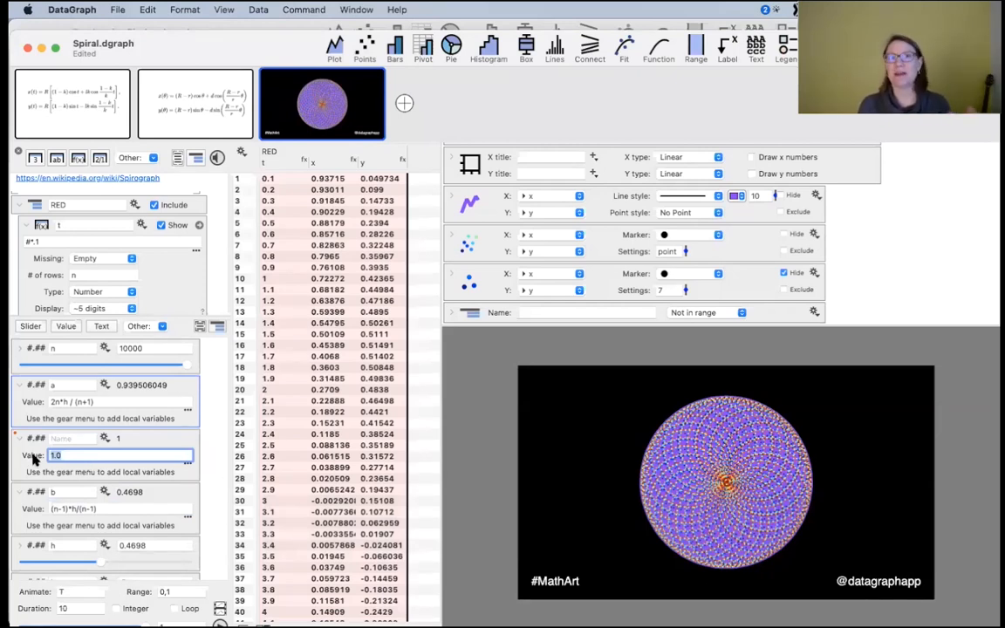
click(33, 456)
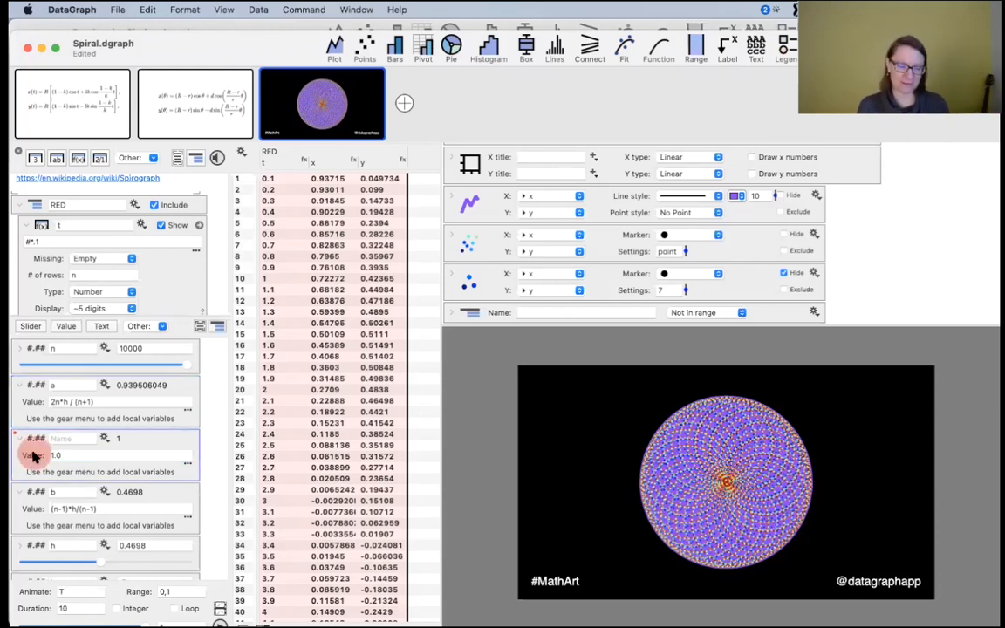
key(BackSpace)
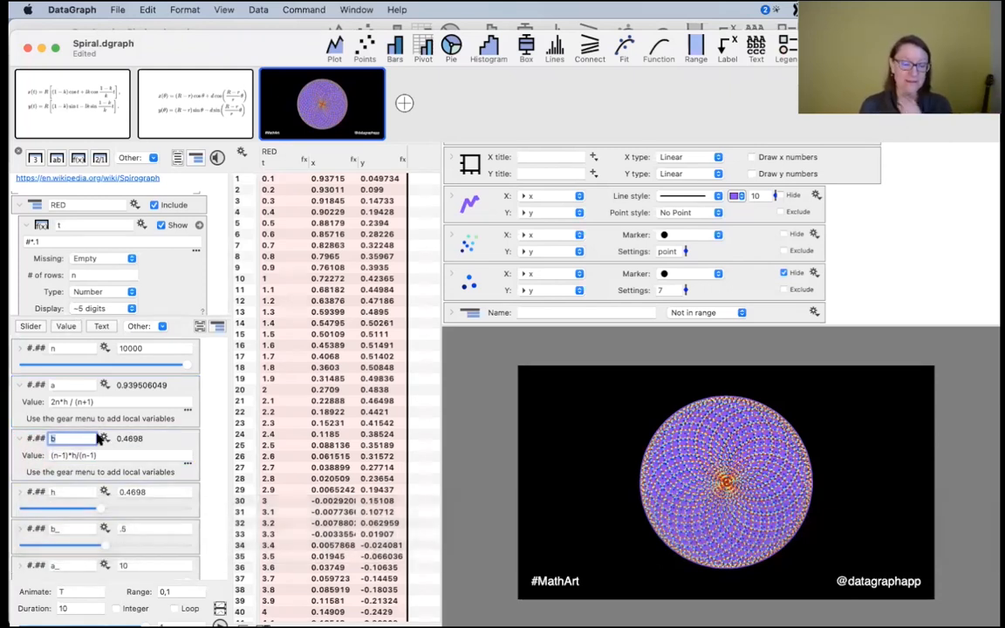
- Put Spiral.dgraph and the overlapping circles documents away, and bring BlueMoon.dgraph to the upper edge of the screen
click(210, 401)
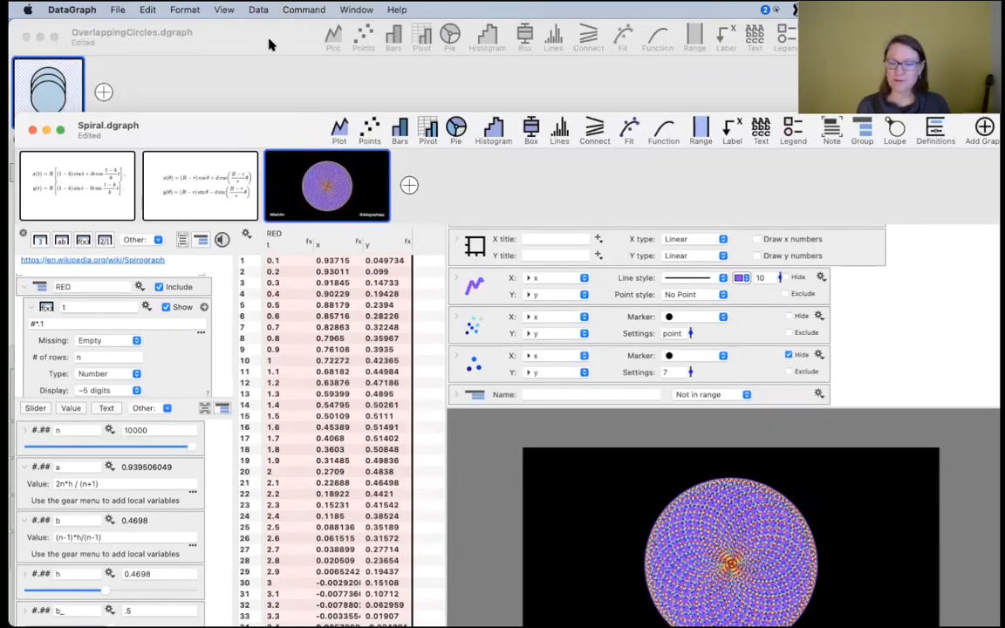
drag(288, 120, 270, 38)
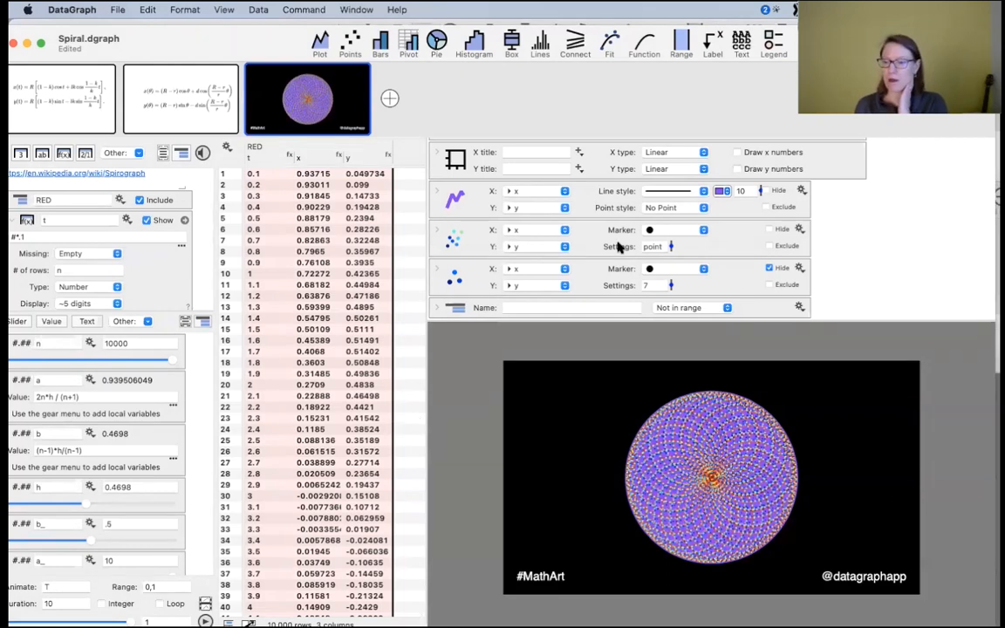
click(35, 40)
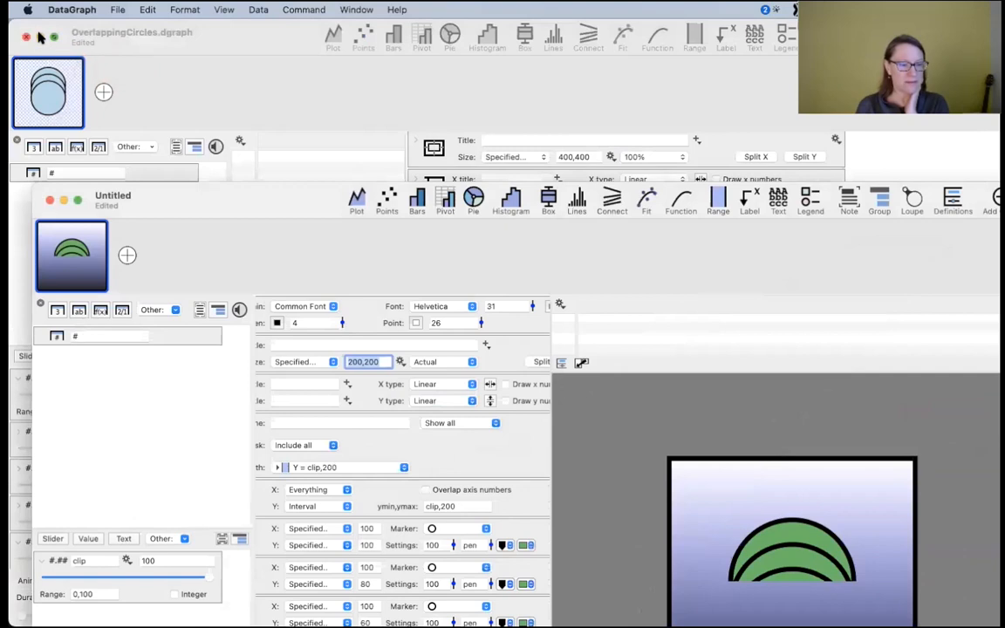
click(26, 39)
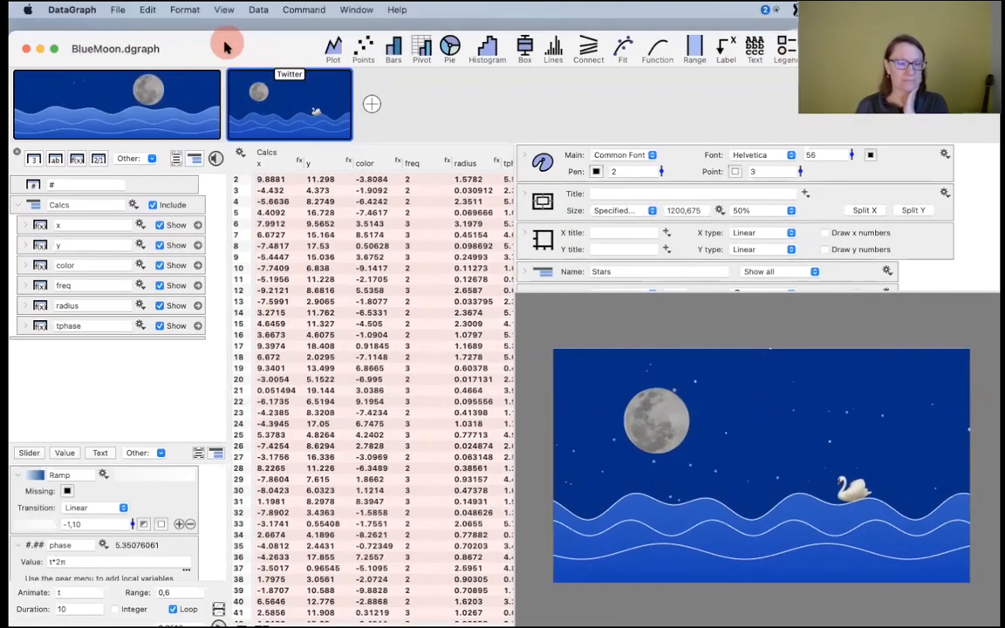
drag(231, 44, 232, 31)
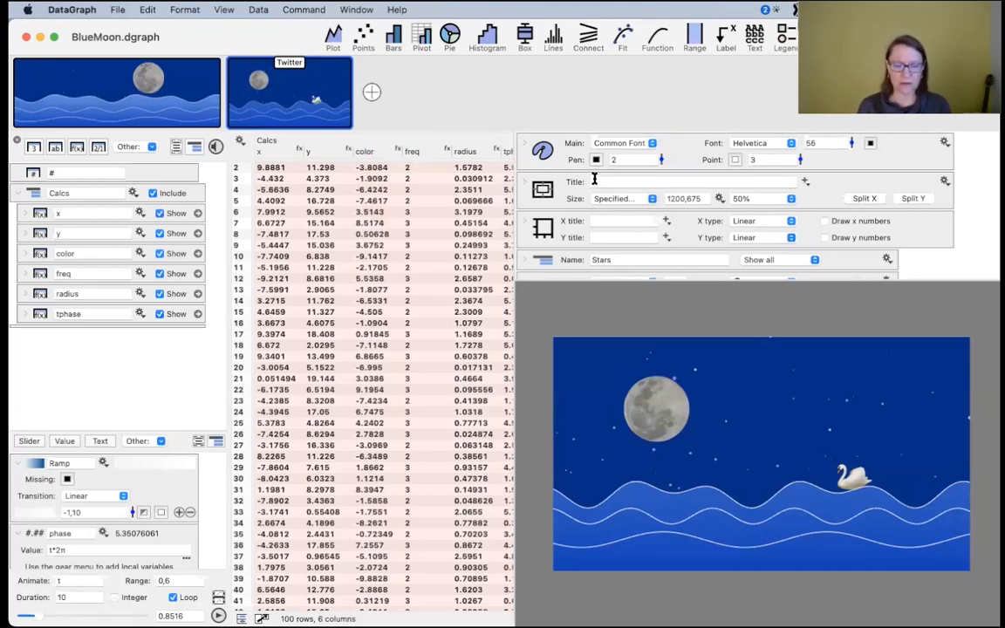
- Enlarge the command area of the Twitter graph, review the Stars points and wave functions, and toggle hiding of the Stars points
scroll(532, 261, down, 3)
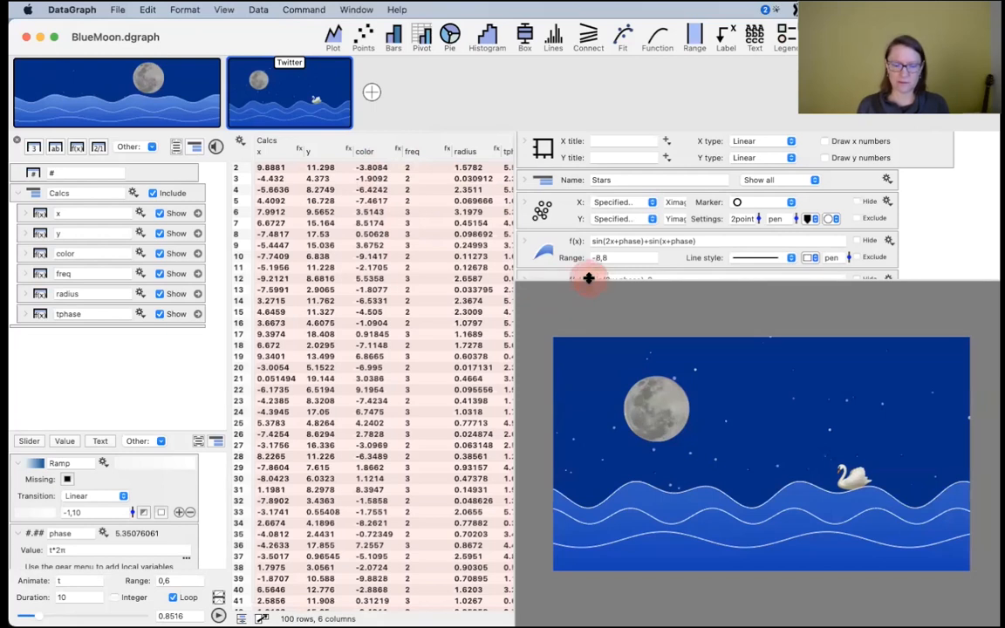
drag(588, 280, 613, 348)
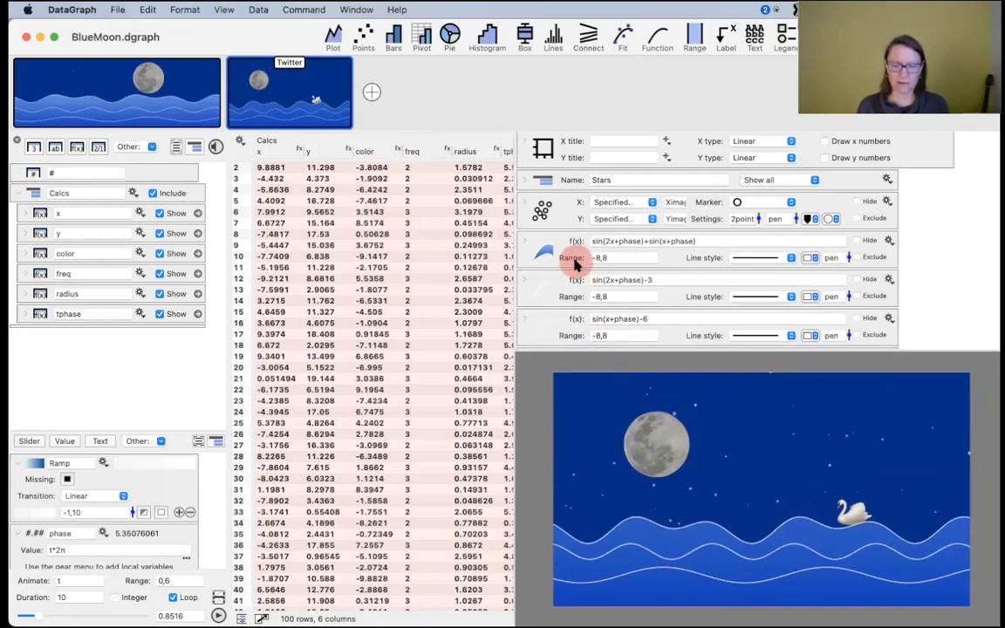
scroll(574, 263, down, 2)
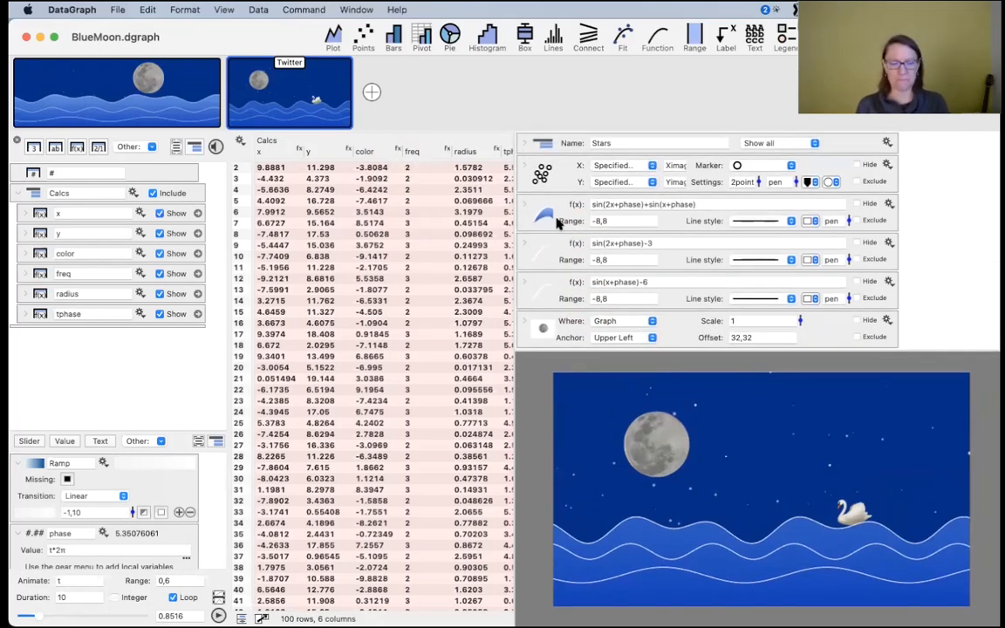
scroll(558, 222, up, 5)
scroll(558, 223, down, 4)
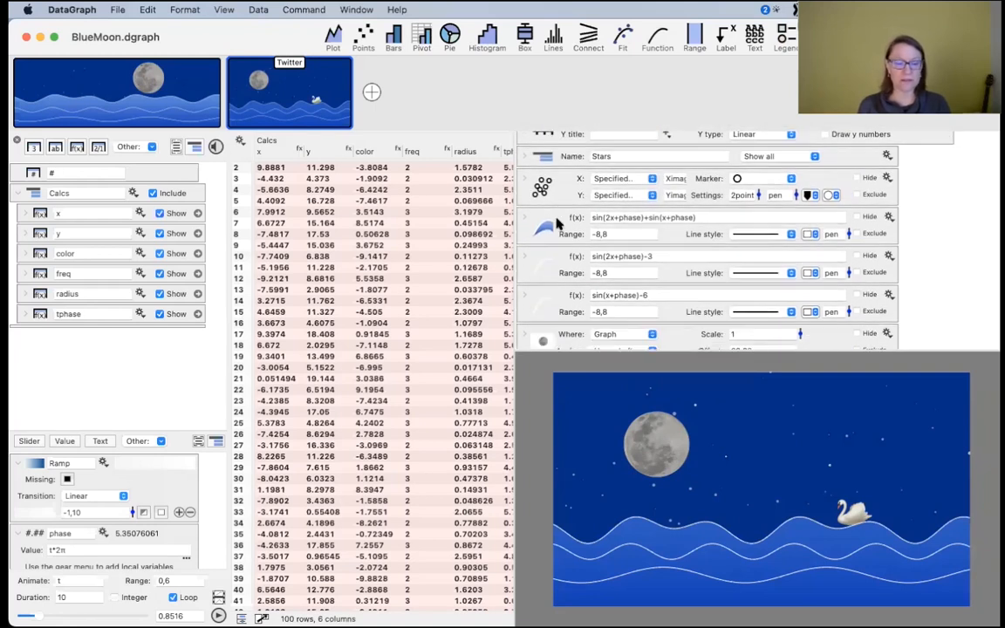
click(868, 178)
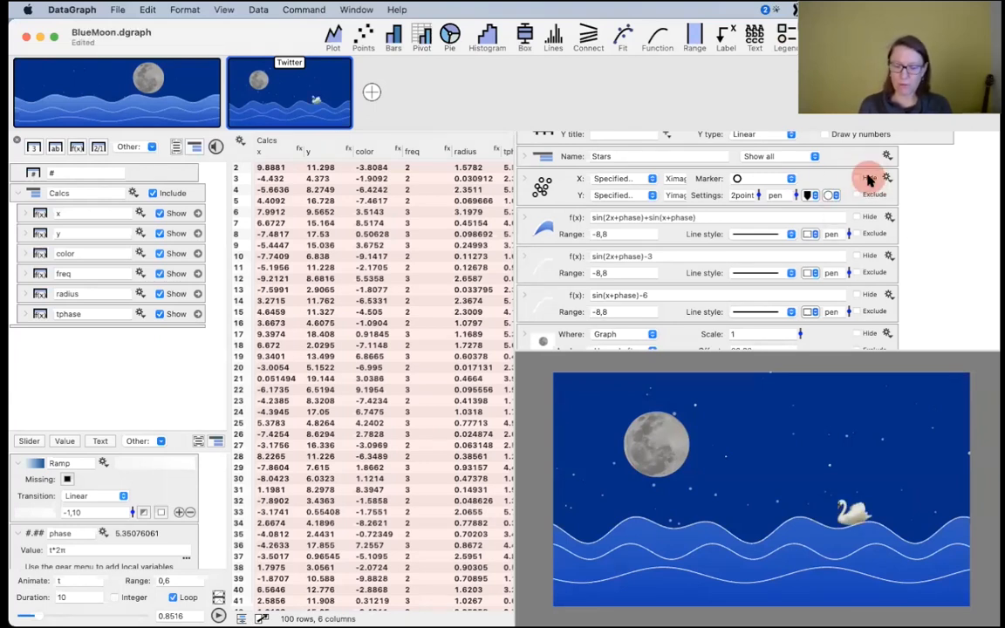
- Hide and show again the points command in the Stars group and the sin(2x+phase)+sin(x+phase) wave, one at a time
click(543, 185)
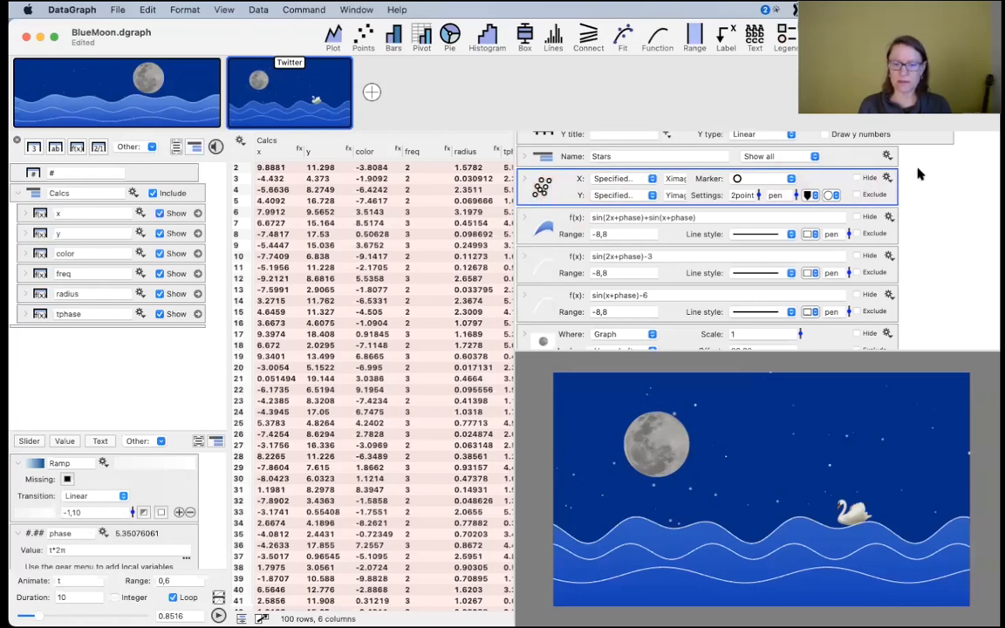
click(868, 179)
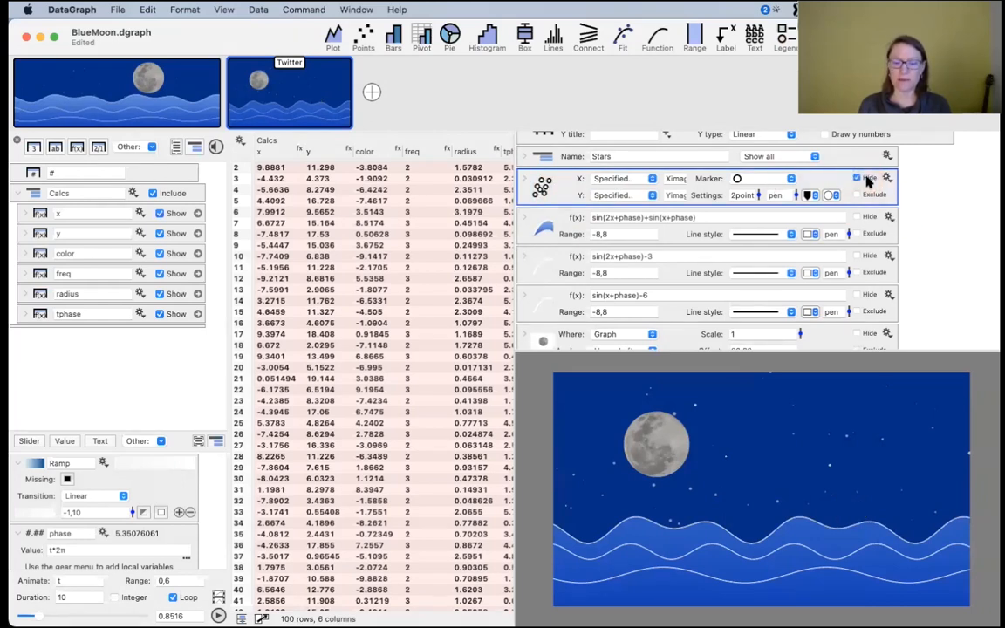
click(868, 179)
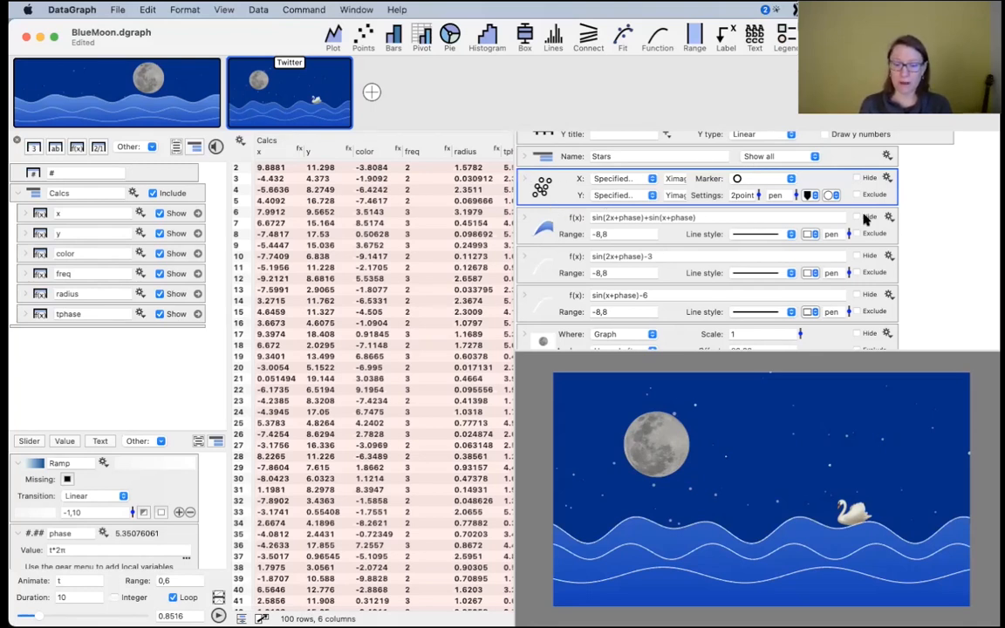
click(862, 218)
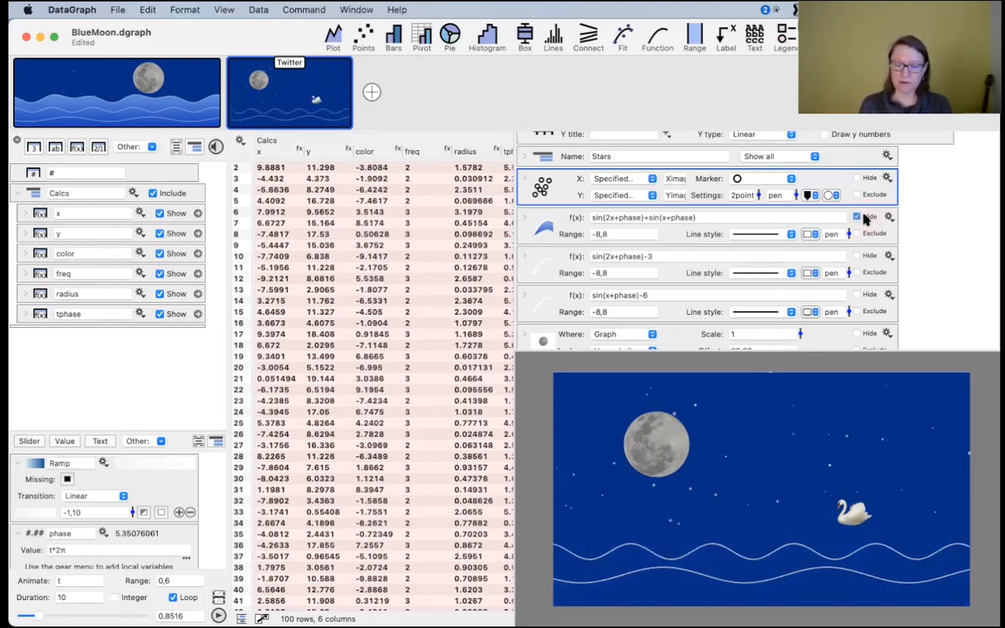
click(862, 218)
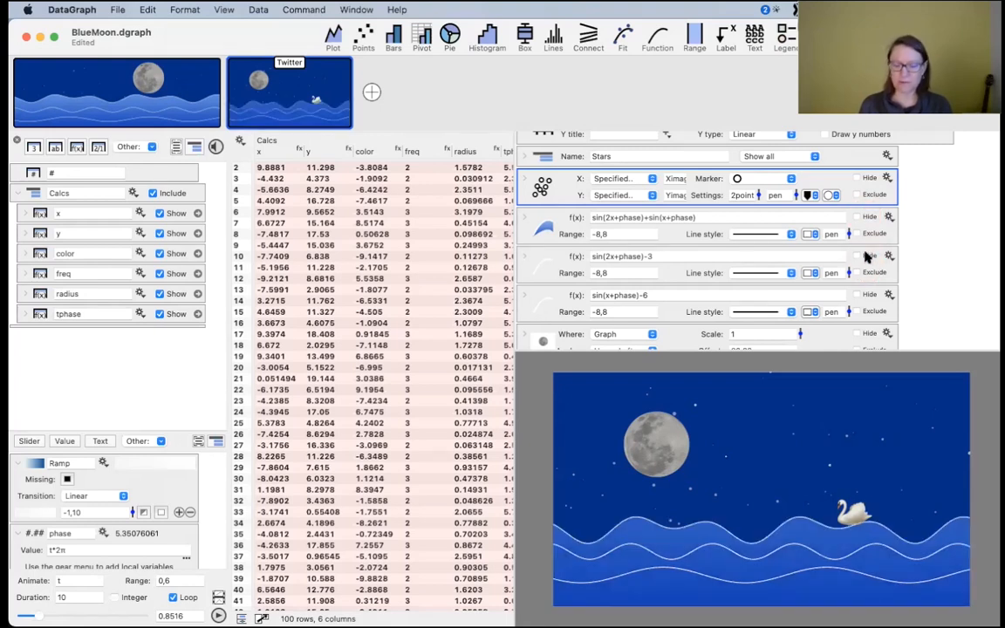
- Toggle hiding of the sin(x+phase)-6 wave and of the moon graphic, and select the moon graphic
click(863, 295)
click(863, 295)
scroll(843, 323, down, 2)
click(861, 321)
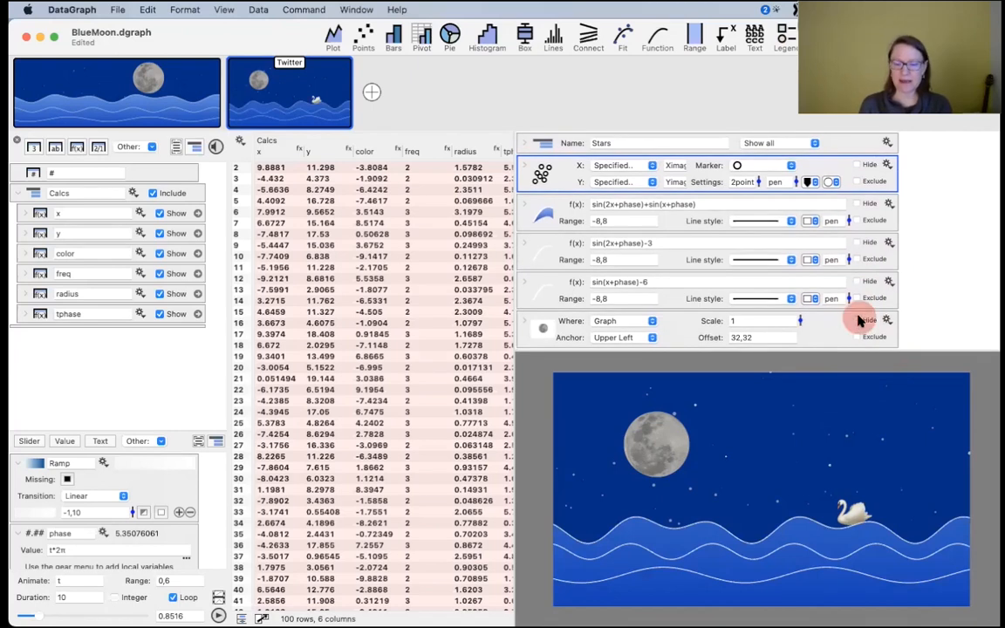
click(861, 321)
click(537, 329)
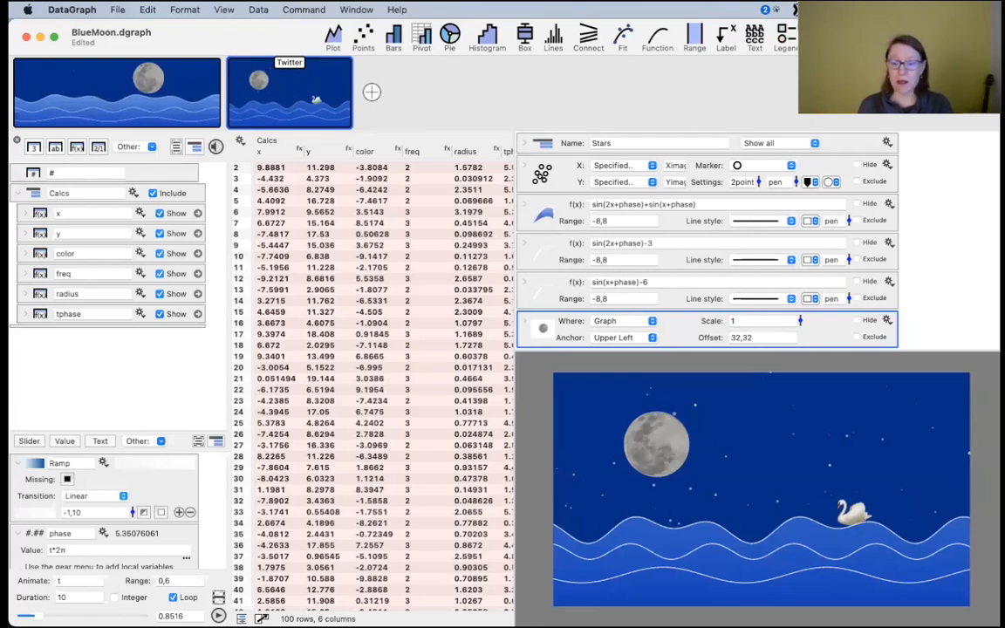
- Create a new blank document, put BlueMoon.dgraph away, and reposition the blank document's window so the desktop files stay accessible
click(119, 9)
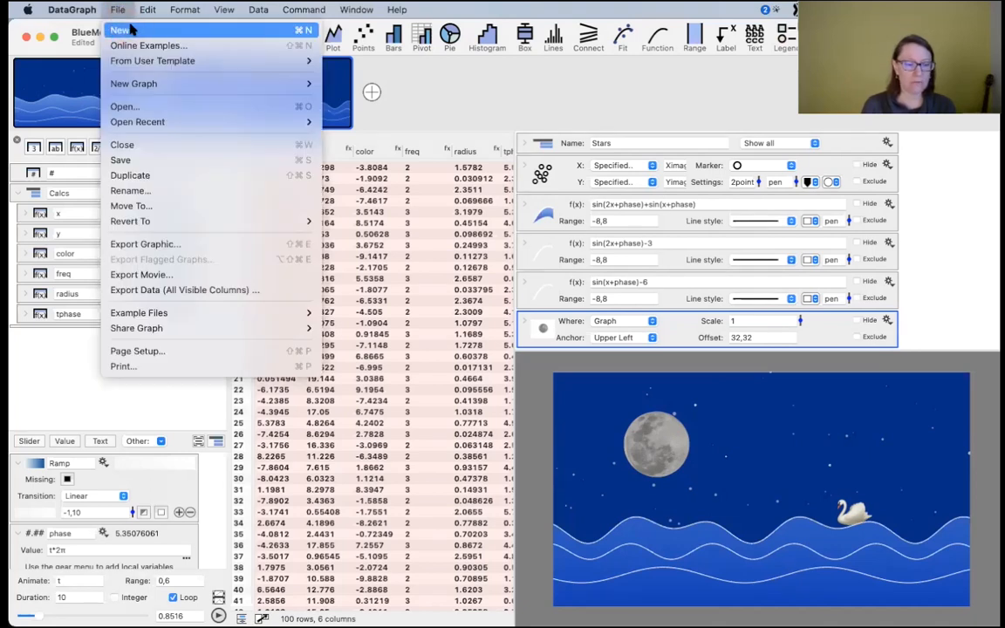
click(122, 31)
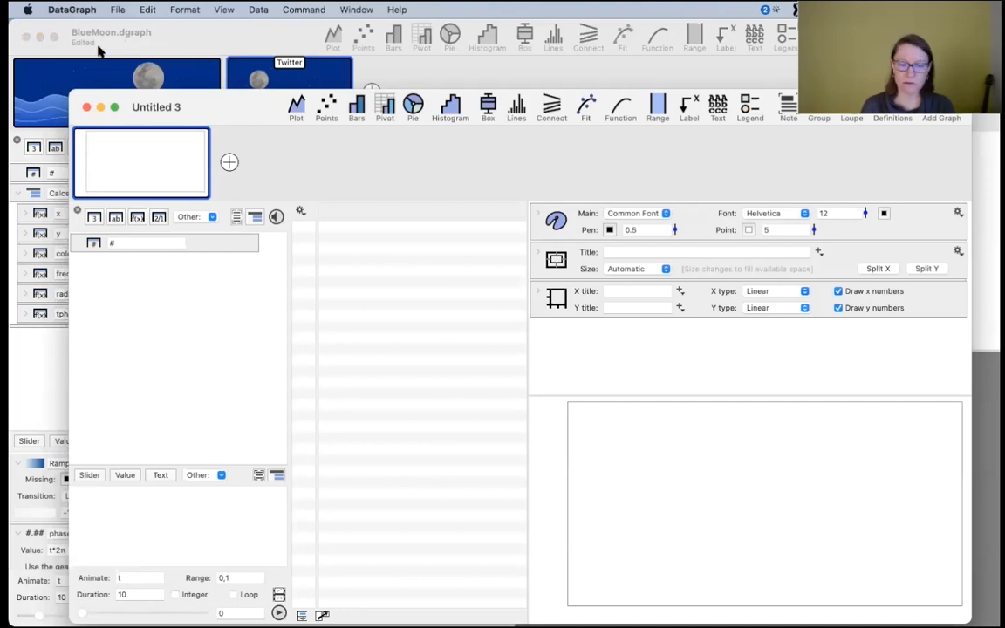
click(39, 36)
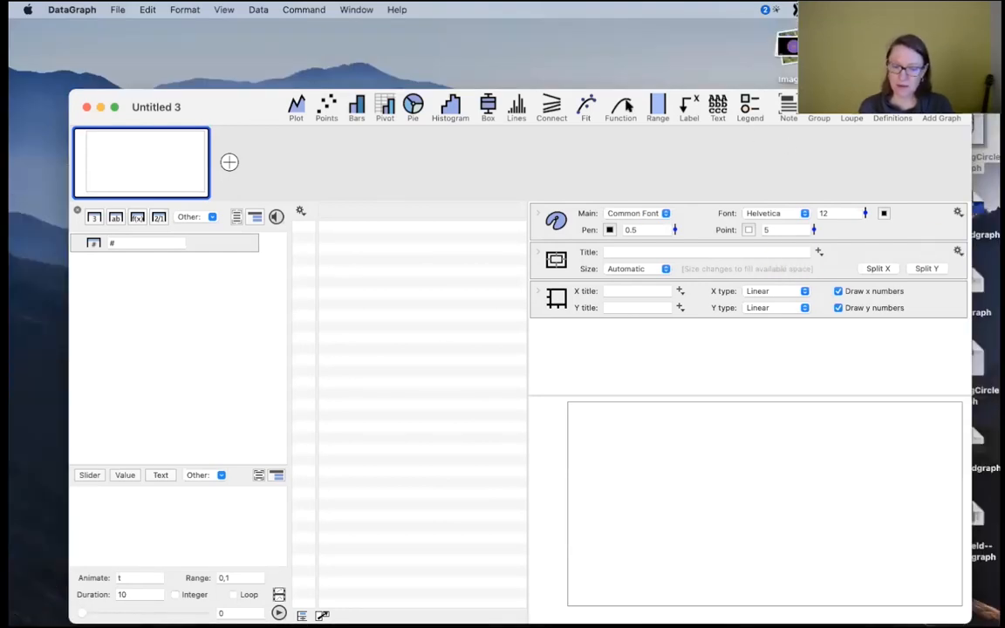
drag(266, 111, 181, 78)
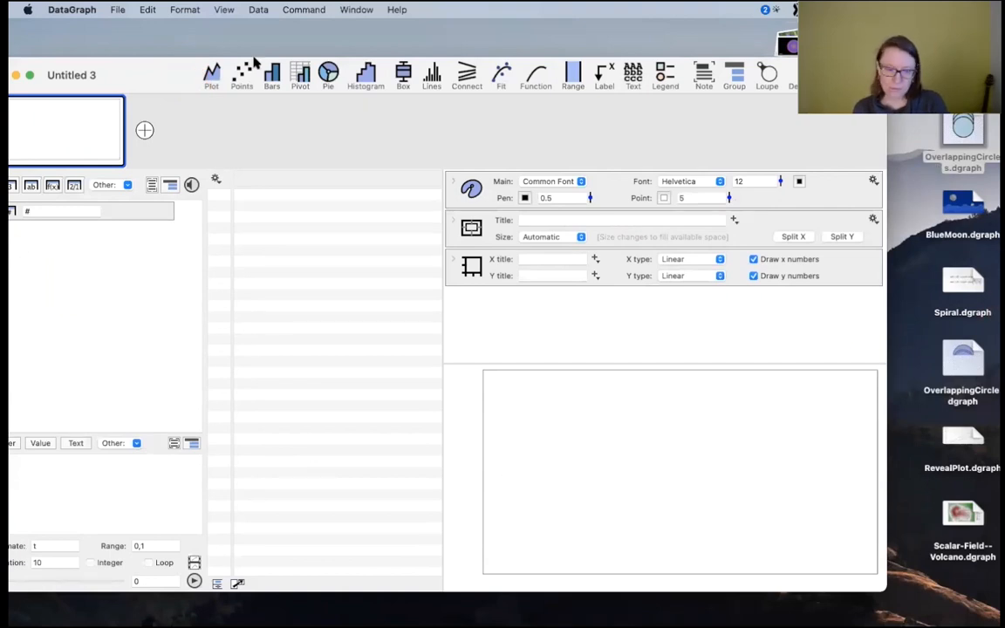
drag(188, 74, 196, 186)
drag(214, 365, 215, 109)
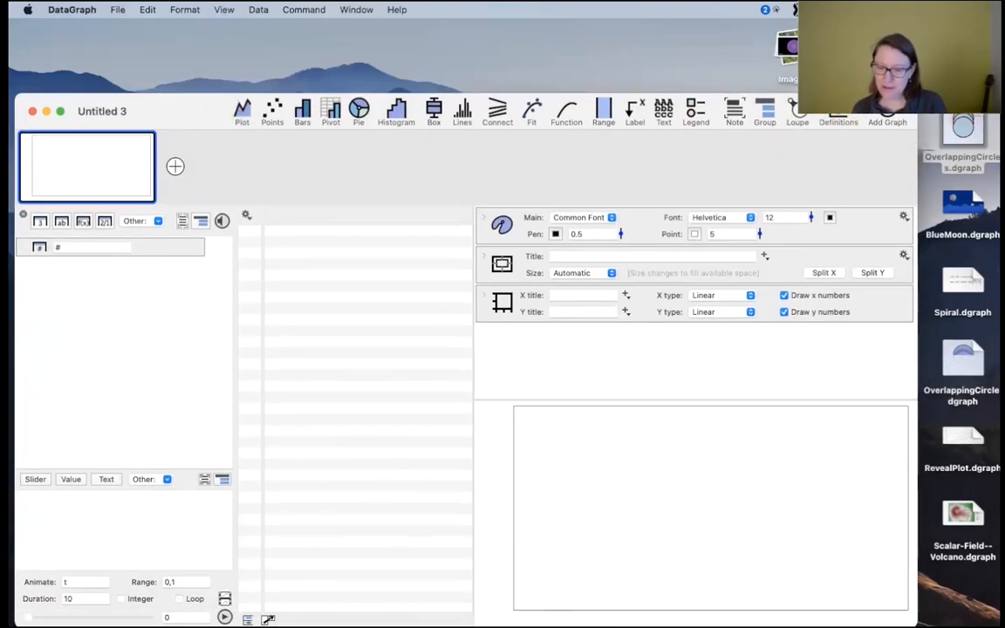
- Expand the Images stack on the desktop and insert Apple_icon_1.png as a graphic below the axis settings of the blank document
click(962, 52)
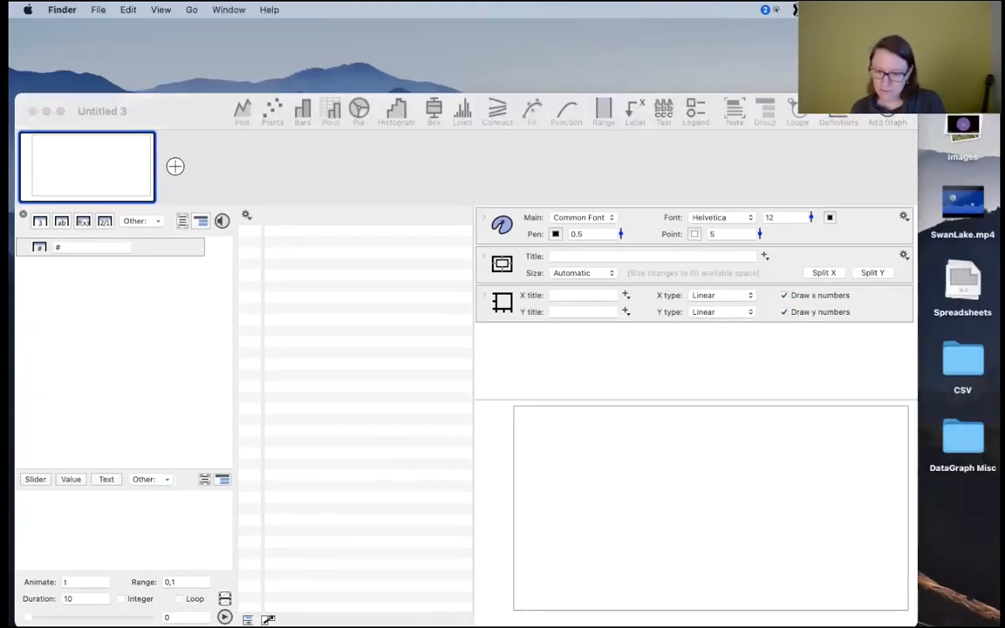
click(963, 131)
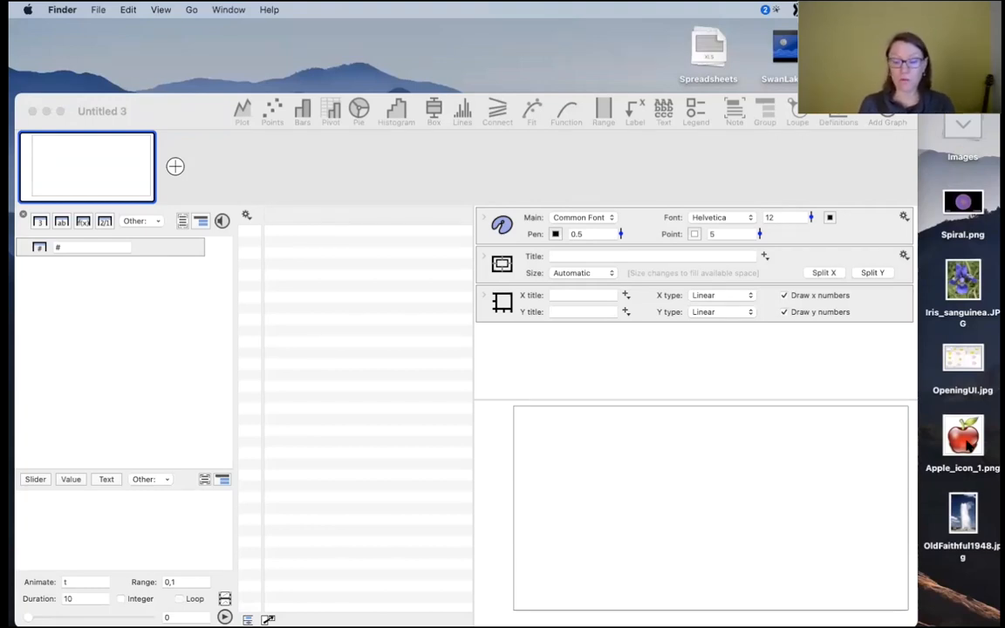
drag(969, 435, 573, 367)
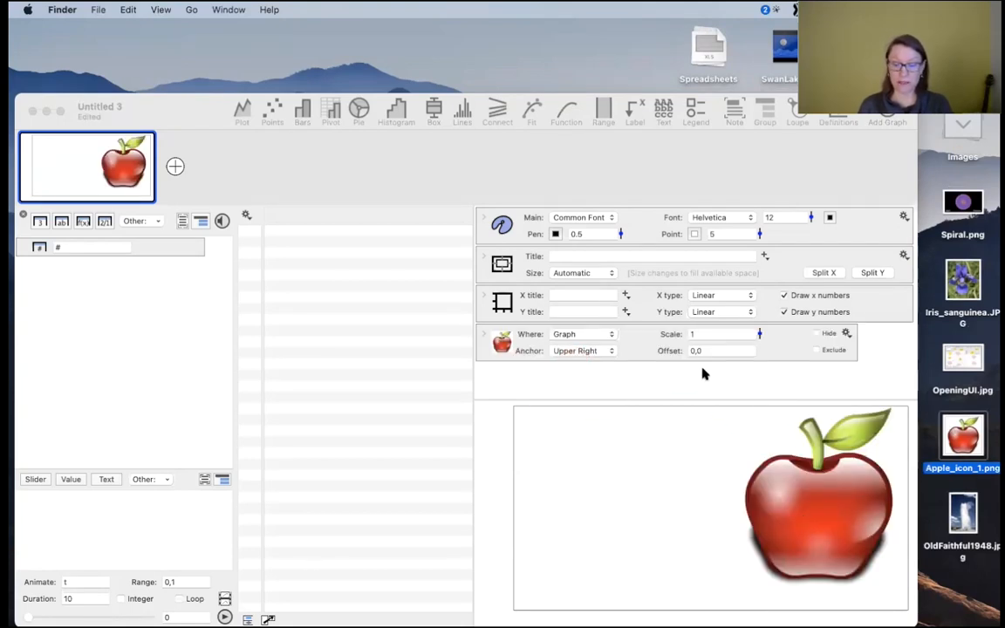
- Delete the apple graphic from the document's command list
click(501, 342)
key(BackSpace)
click(501, 342)
key(BackSpace)
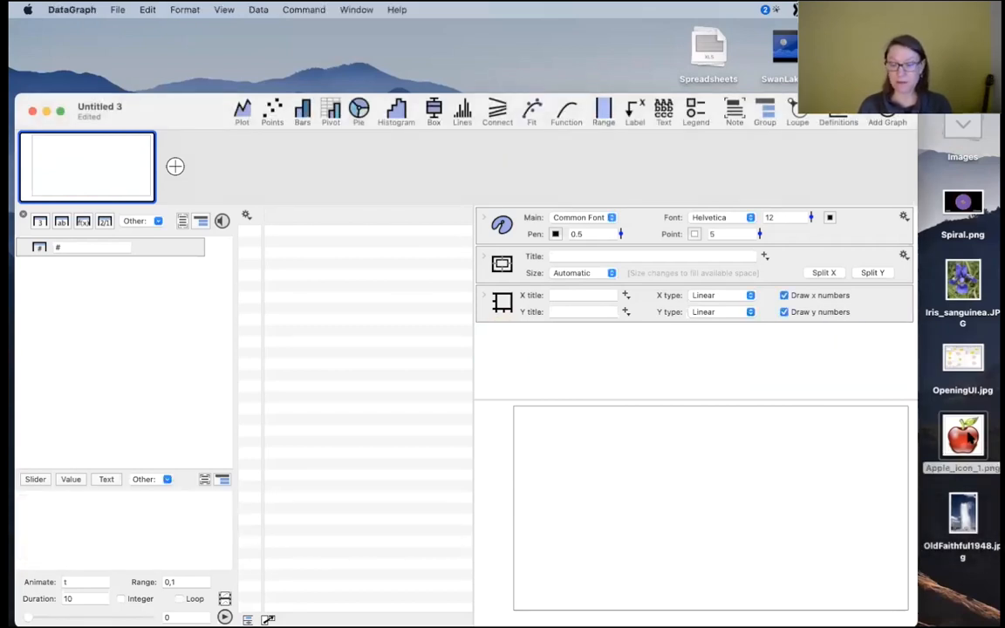
- Preview Apple_icon_1.png from the desktop and close the preview
key(space)
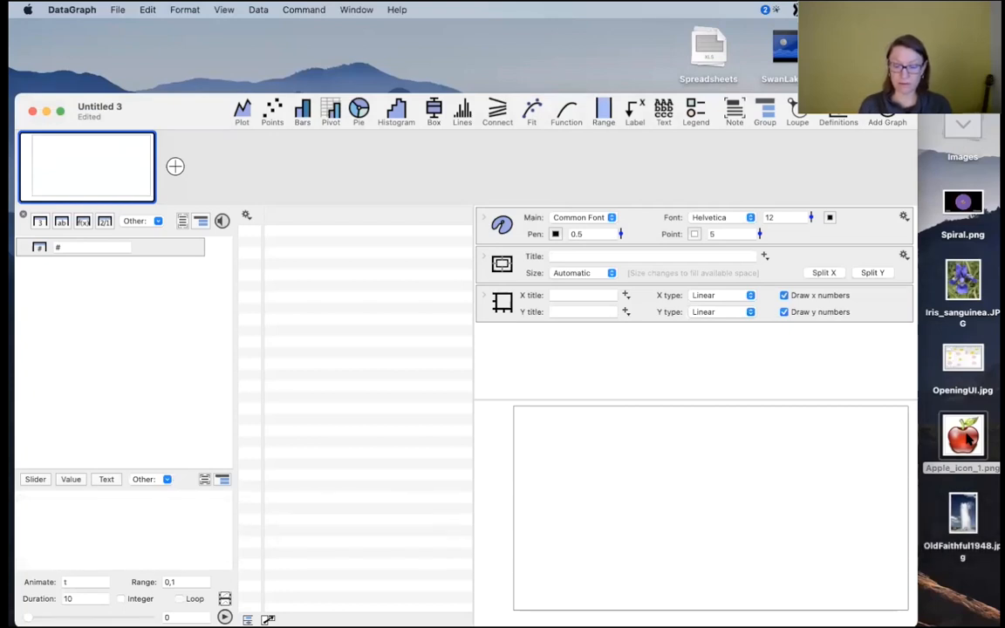
click(968, 443)
key(space)
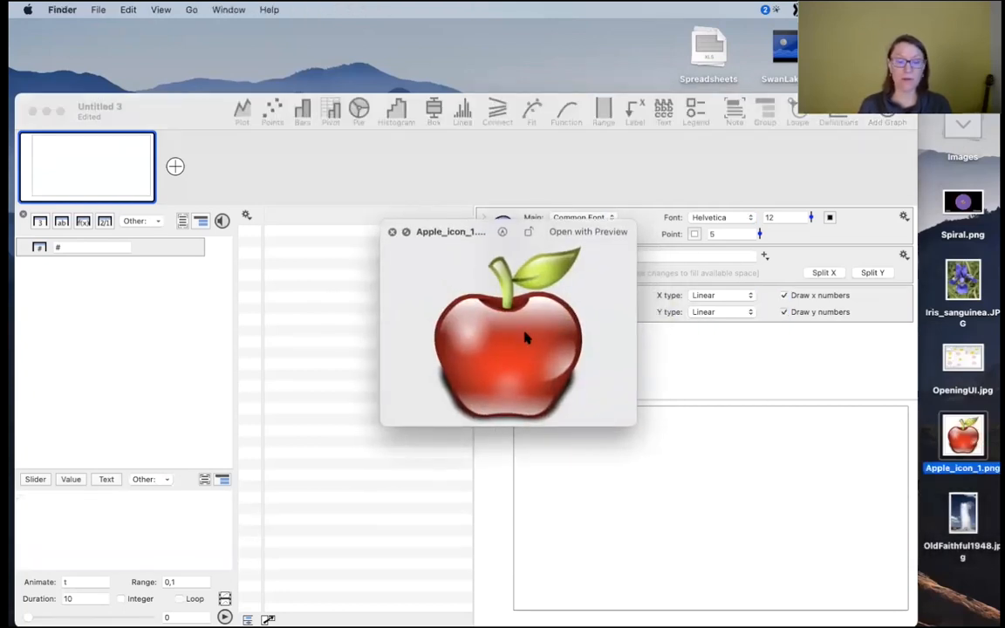
click(391, 232)
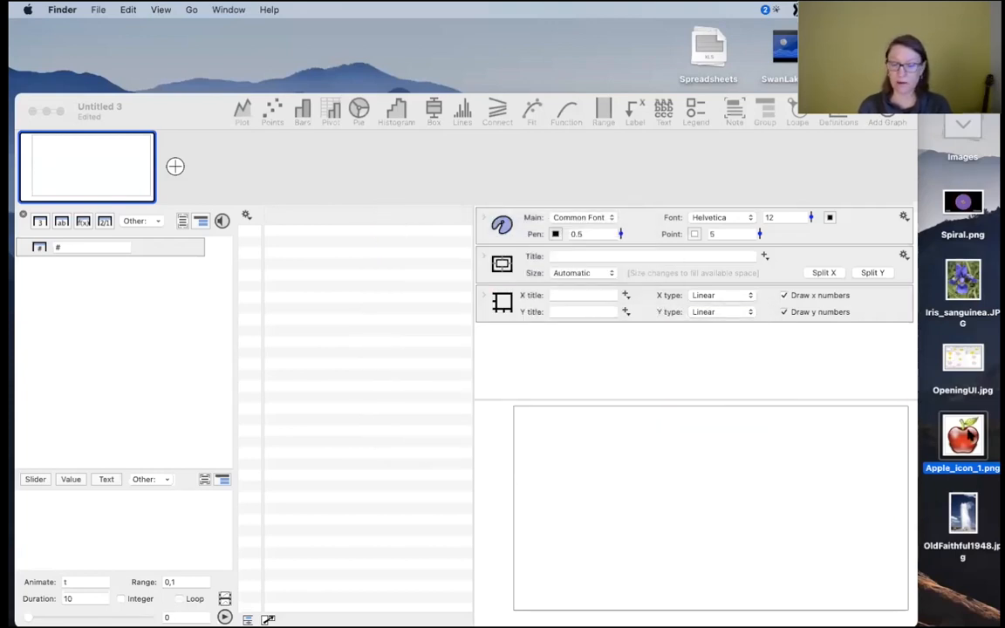
- Insert Apple_icon_1.png into the command list again, select its graphic command, and move the document window higher on the screen
drag(966, 445, 608, 361)
click(523, 353)
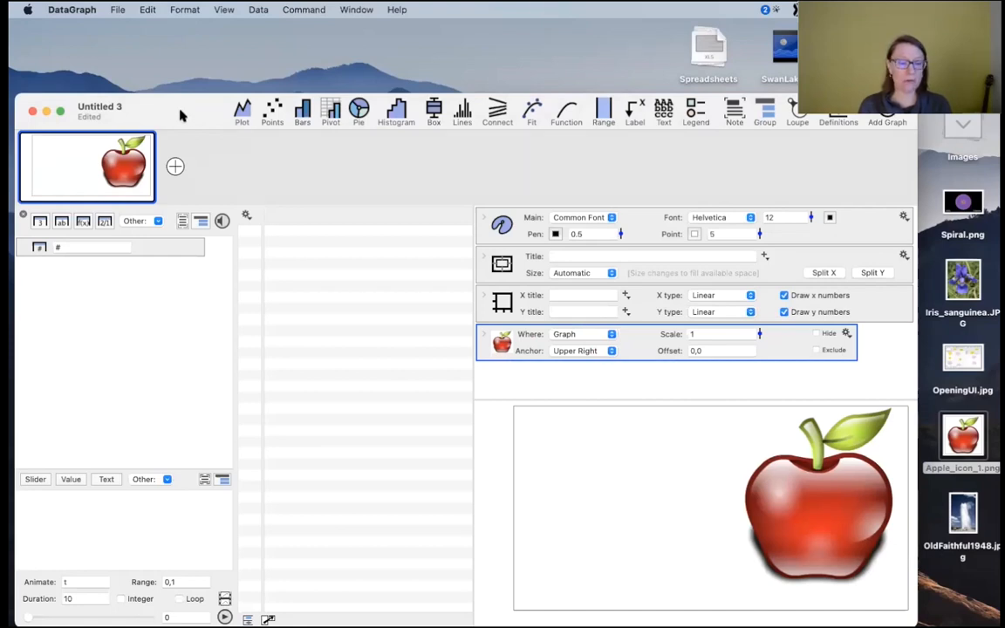
drag(180, 115, 174, 90)
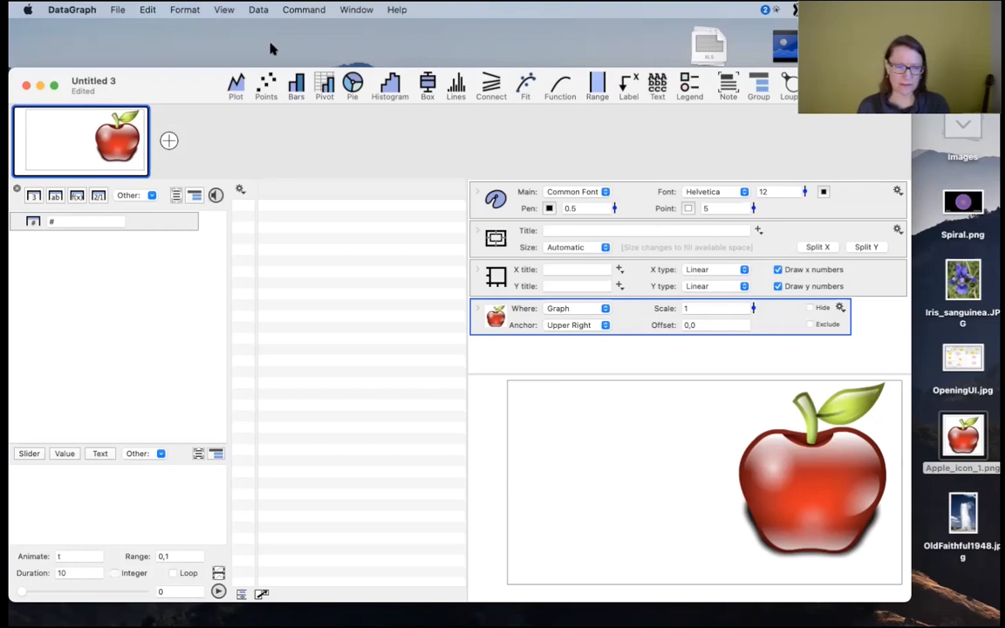
- Add an empty Graphic command below the apple, review its Source options, and delete the command again
click(292, 9)
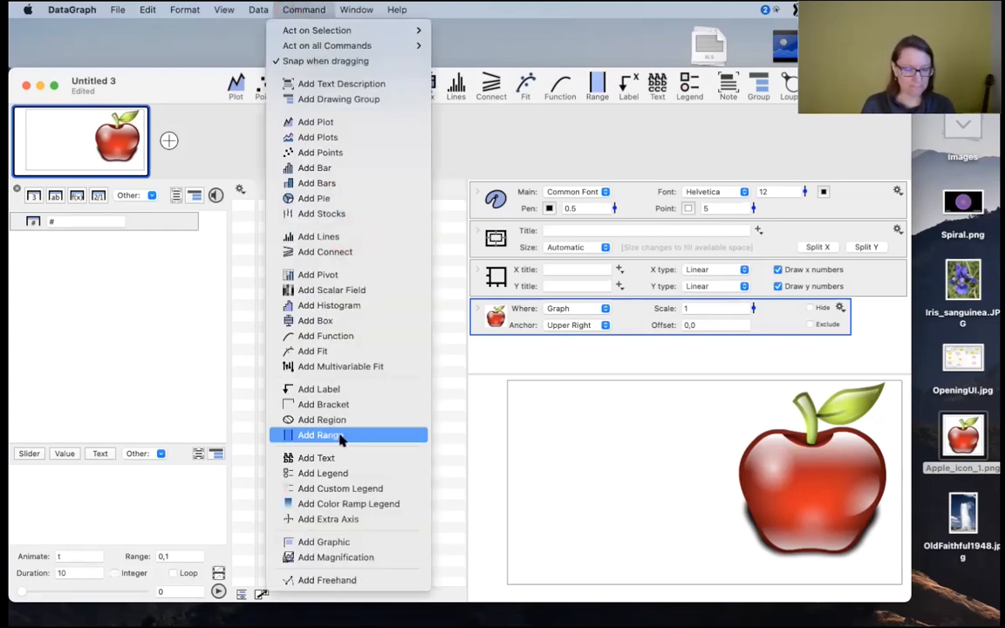
click(358, 544)
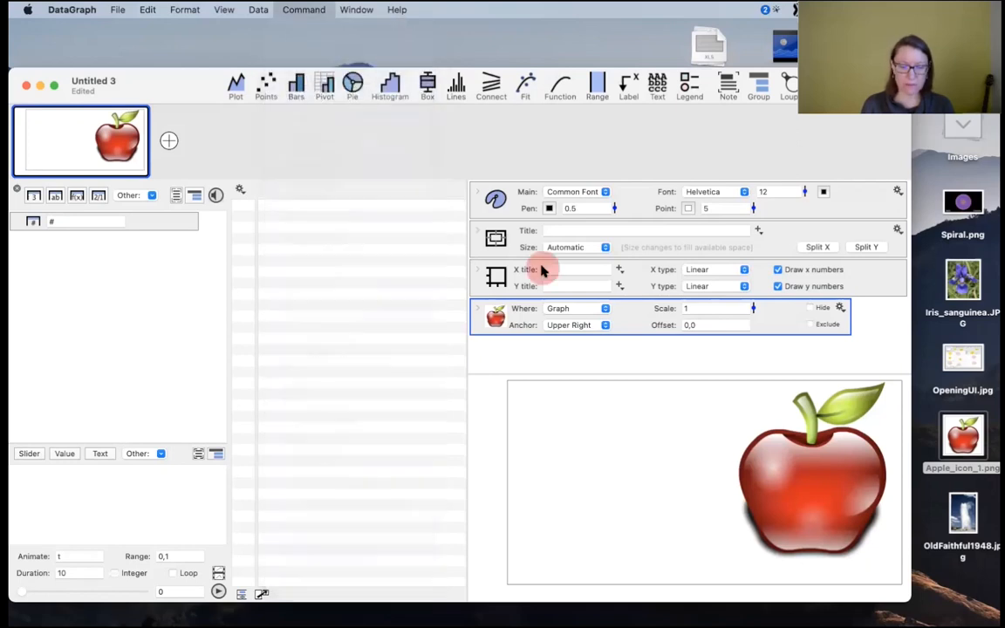
click(507, 352)
scroll(568, 310, down, 2)
scroll(604, 316, up, 5)
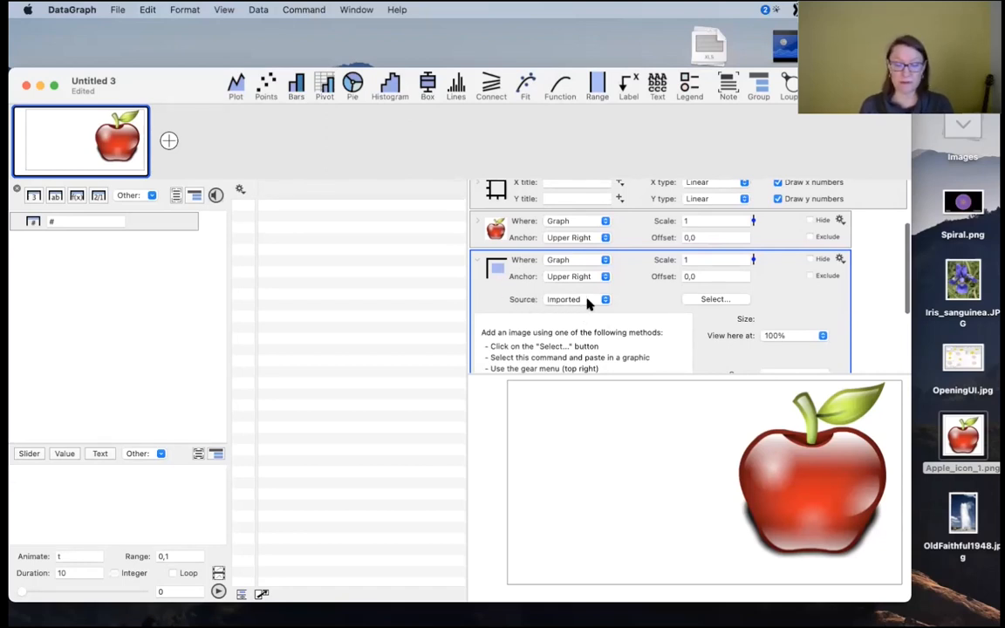
click(587, 299)
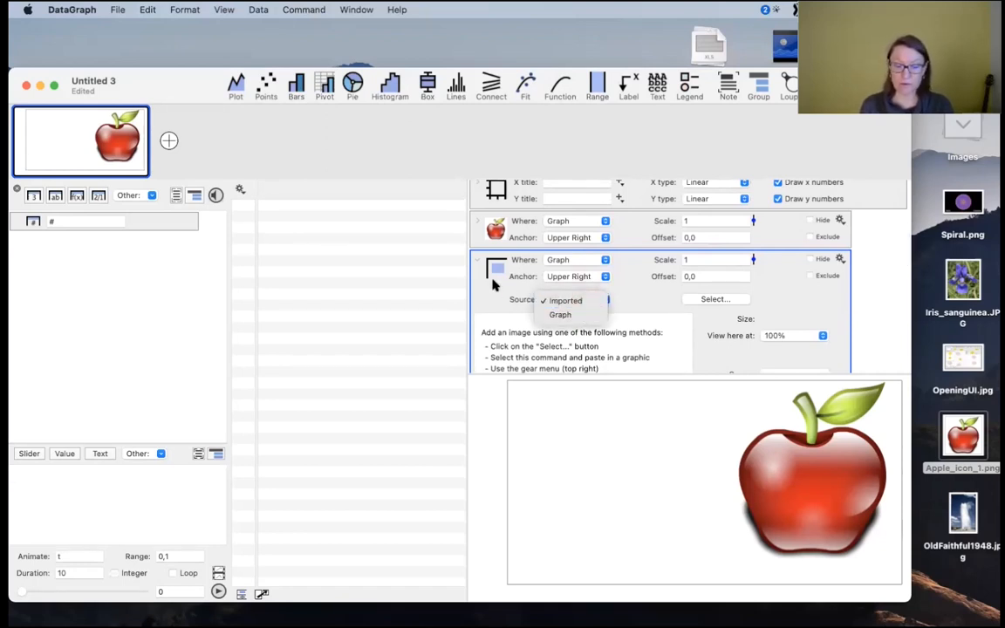
click(517, 269)
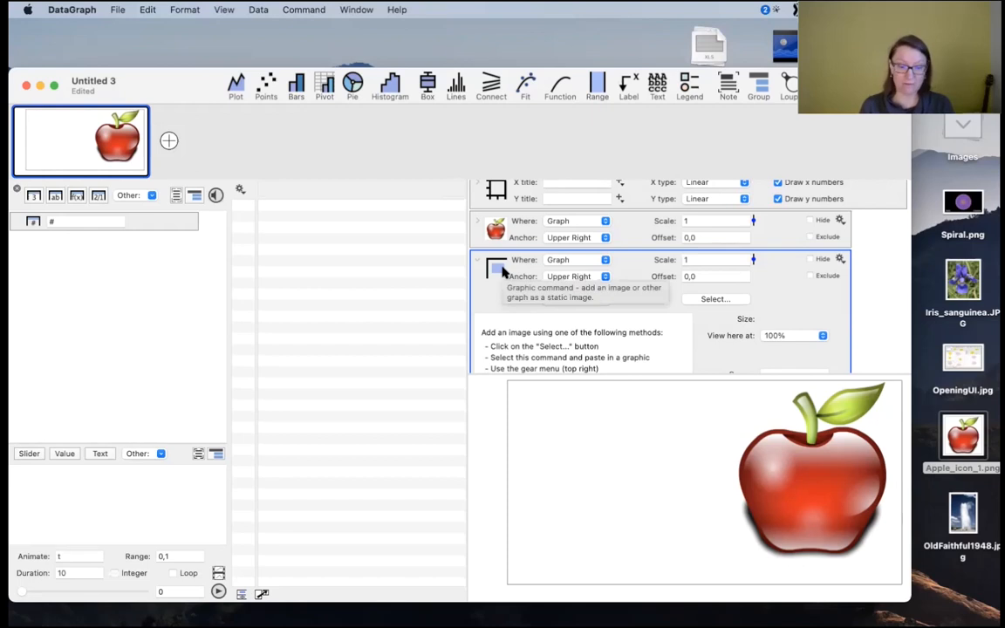
click(510, 268)
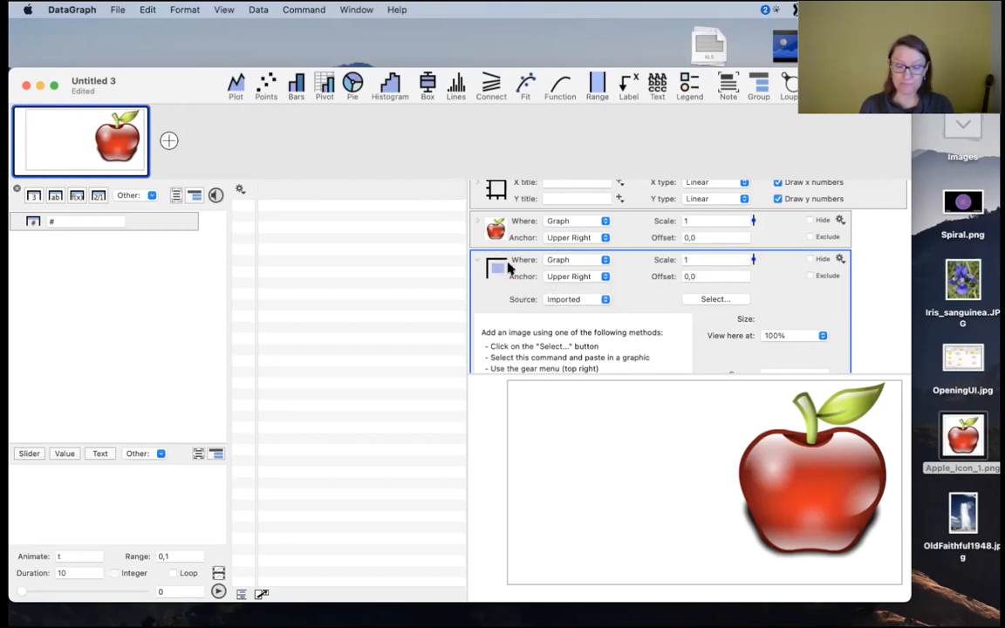
key(BackSpace)
- Move the apple near the middle of the graph, at offset 198,23, and put the document away to return to BlueMoon.dgraph
click(496, 320)
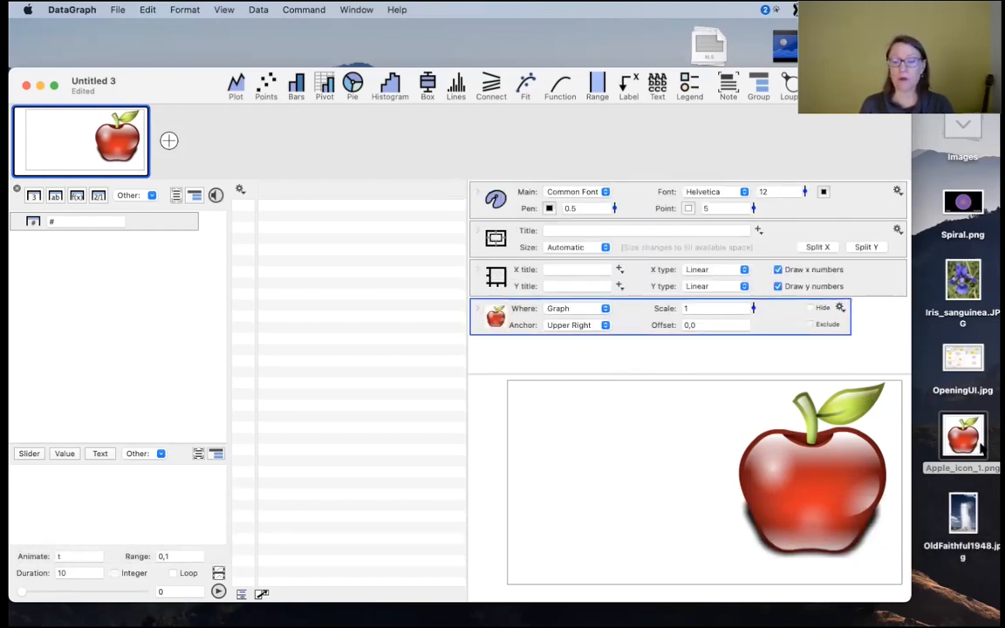
drag(799, 505, 645, 522)
click(746, 506)
click(606, 406)
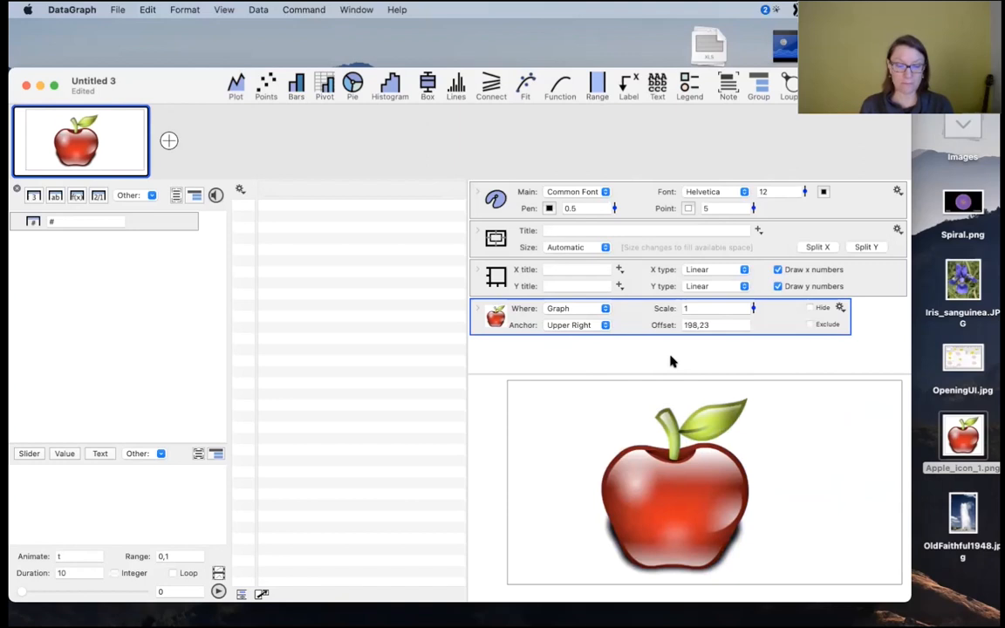
click(39, 86)
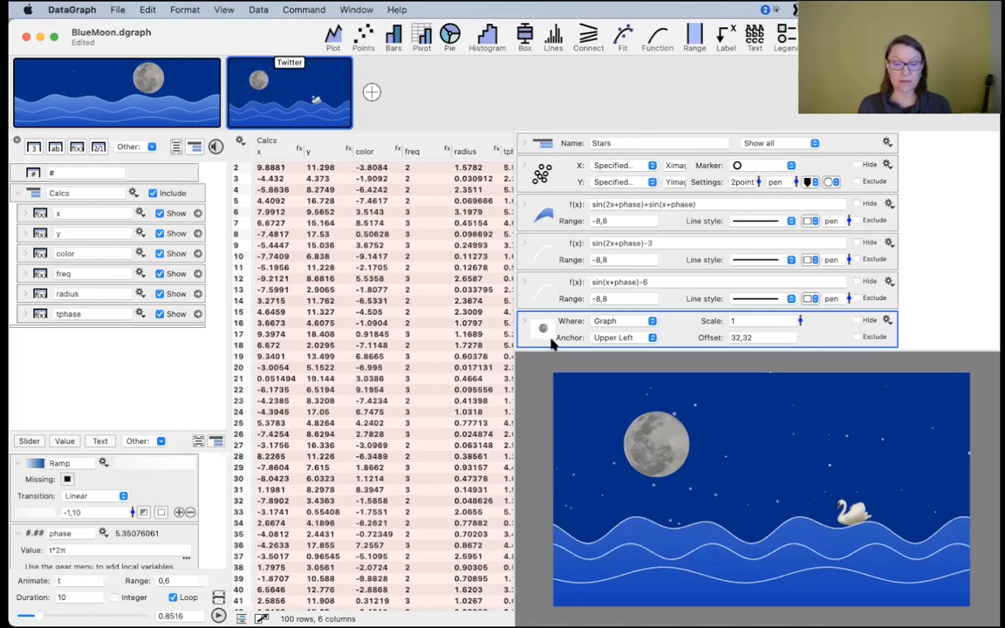
- Reorder the moon graphic above the Stars group, review the command list, and return the graphic to the end of the list
drag(550, 334, 547, 180)
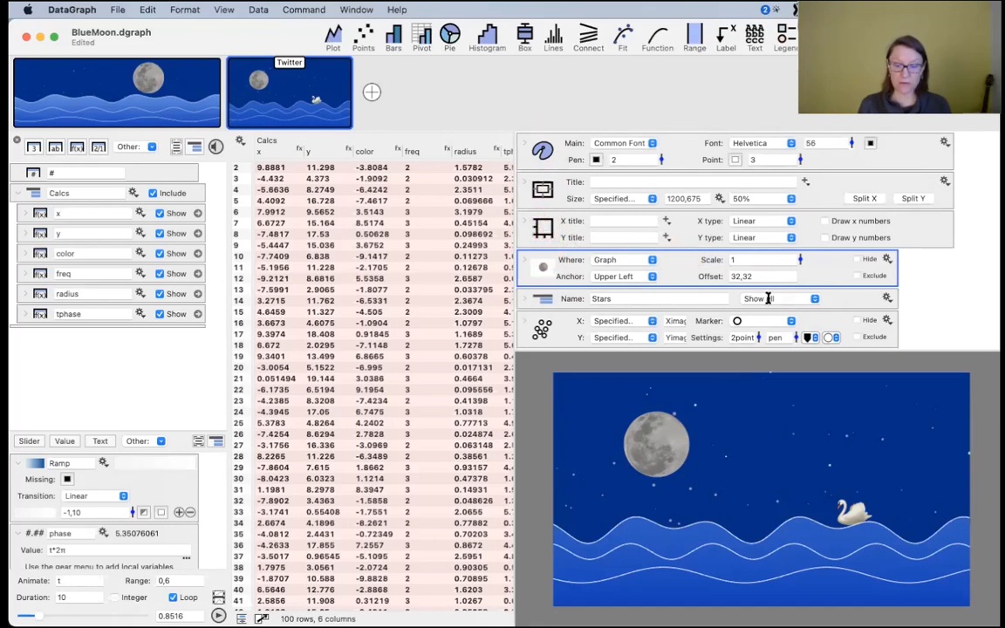
scroll(768, 298, down, 5)
scroll(768, 299, up, 2)
scroll(768, 298, down, 2)
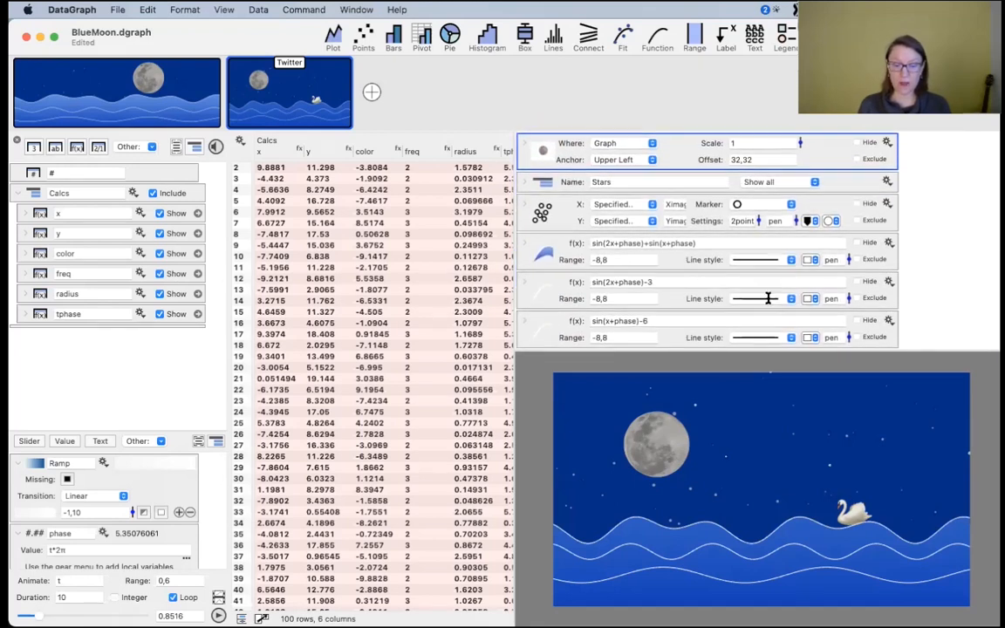
drag(542, 150, 574, 342)
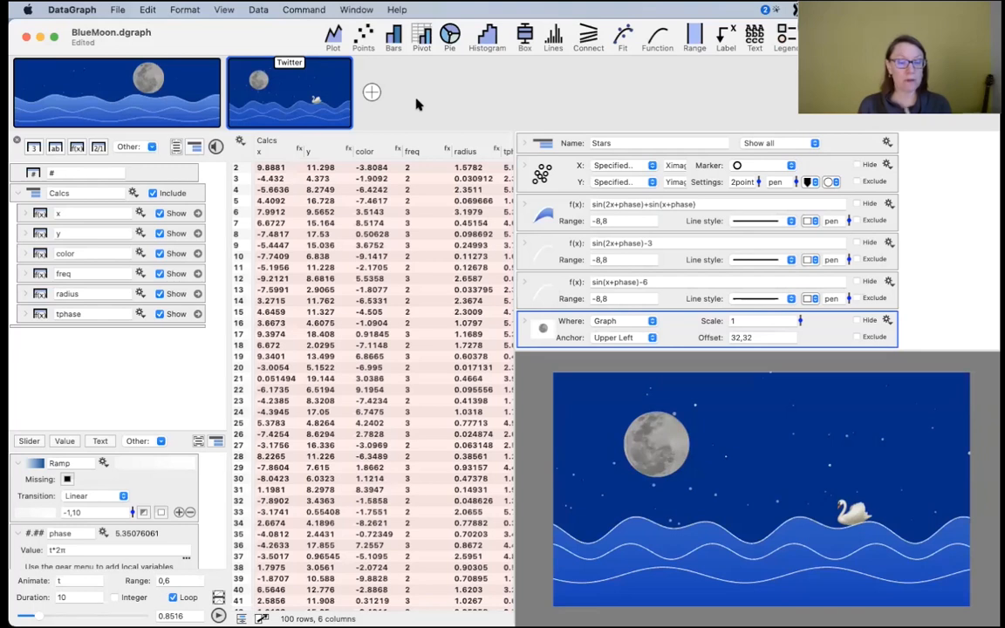
- Add a new graph to the document and set its canvas background to Color
click(371, 92)
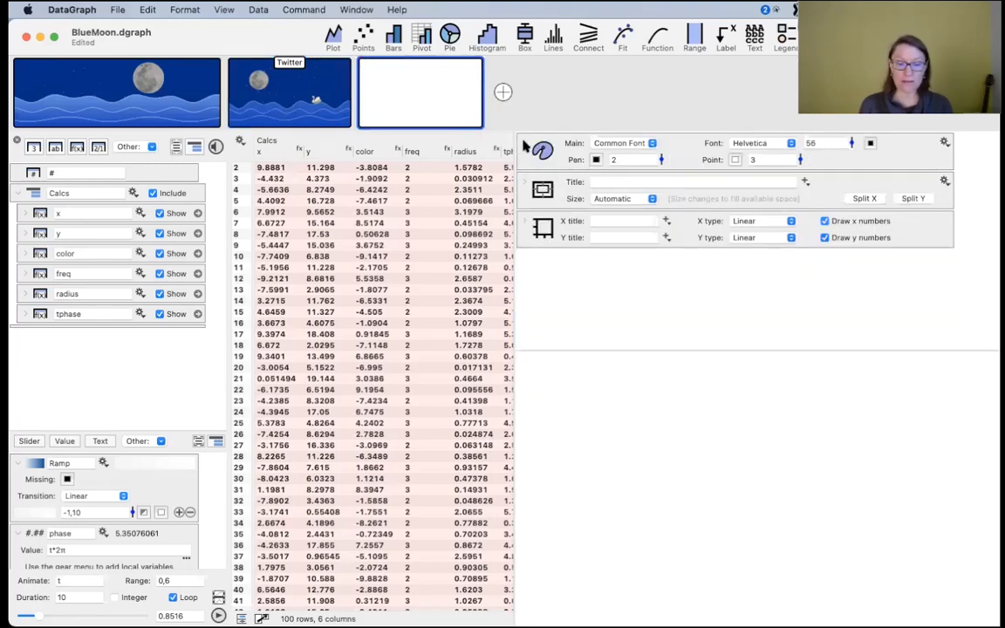
click(523, 183)
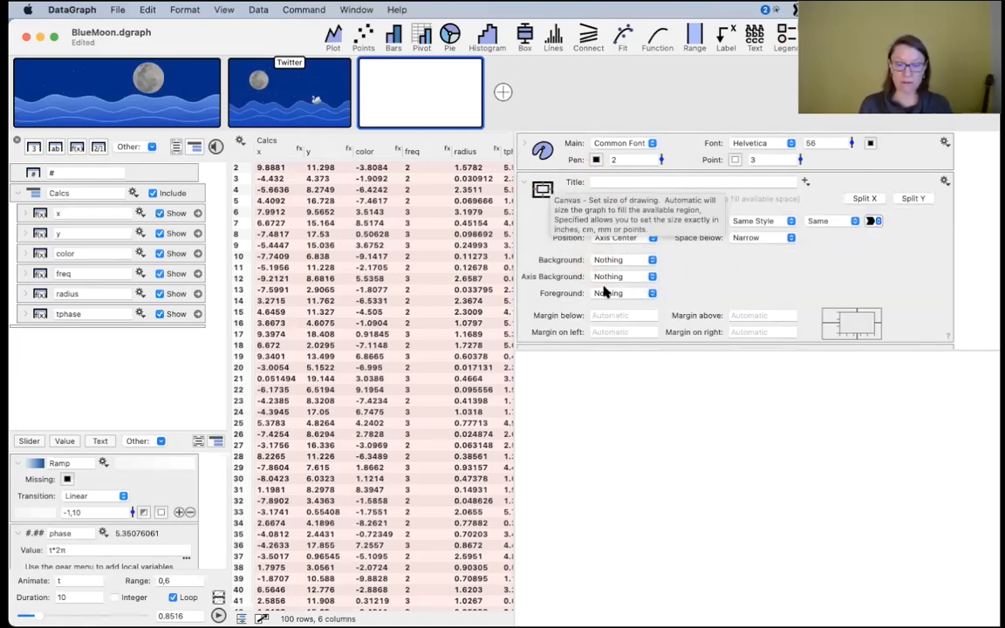
click(616, 260)
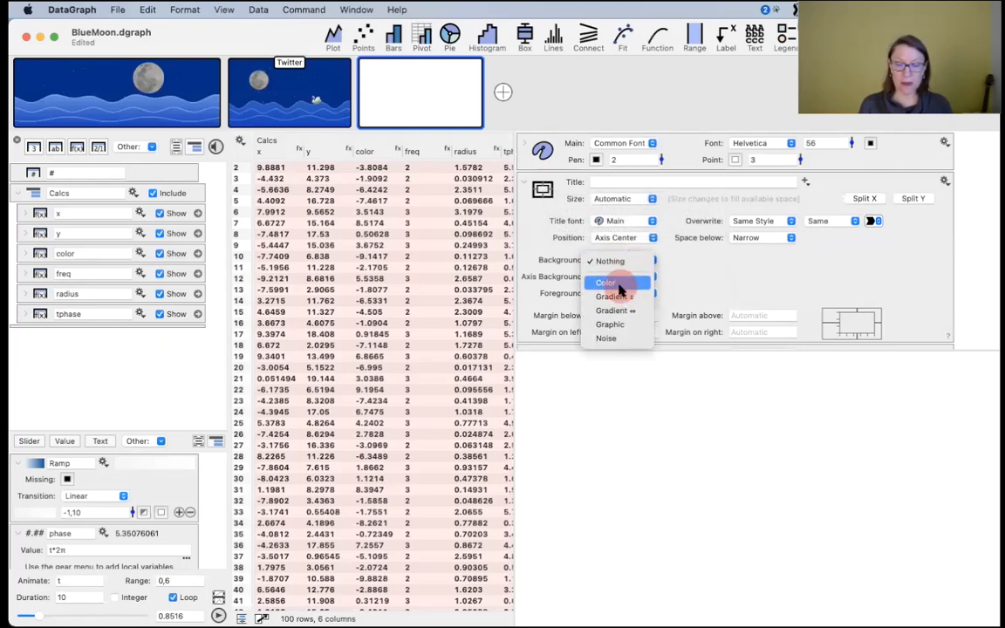
click(613, 285)
- Set the canvas background colour to the dark blue sampled from the sky in the Twitter graph
click(737, 260)
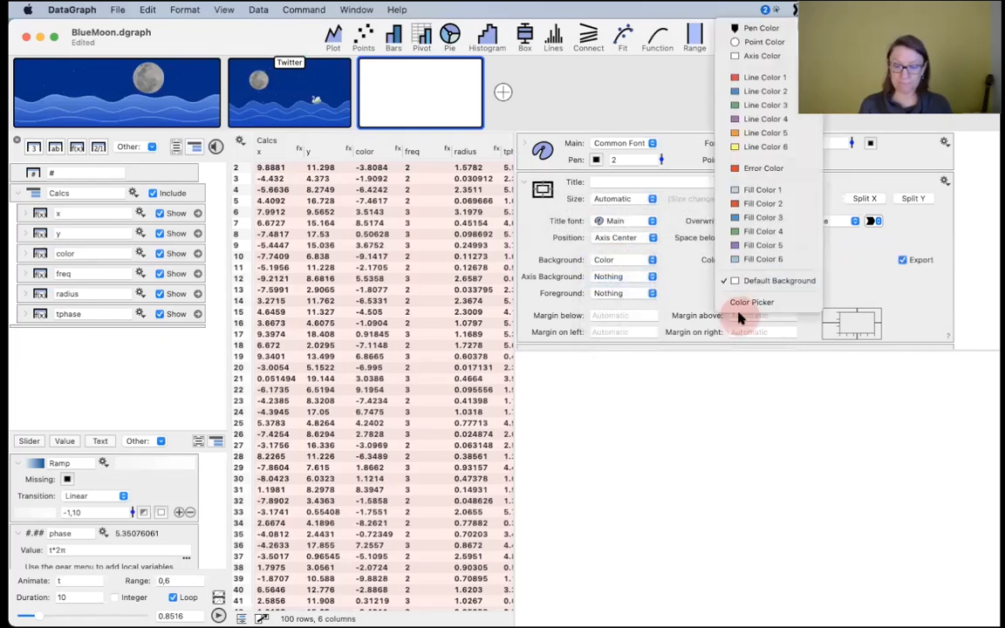
click(744, 303)
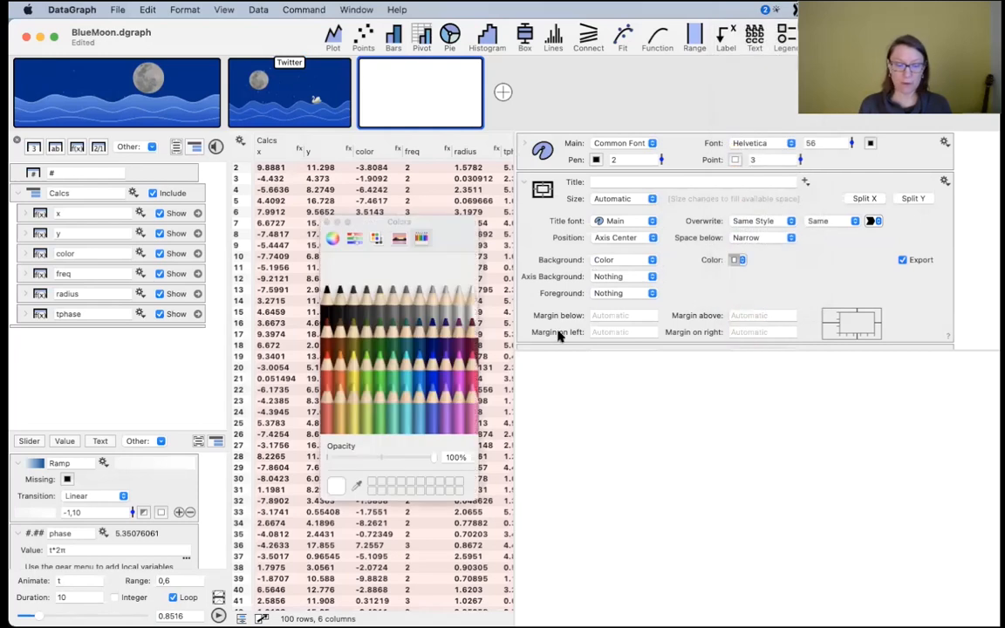
click(432, 370)
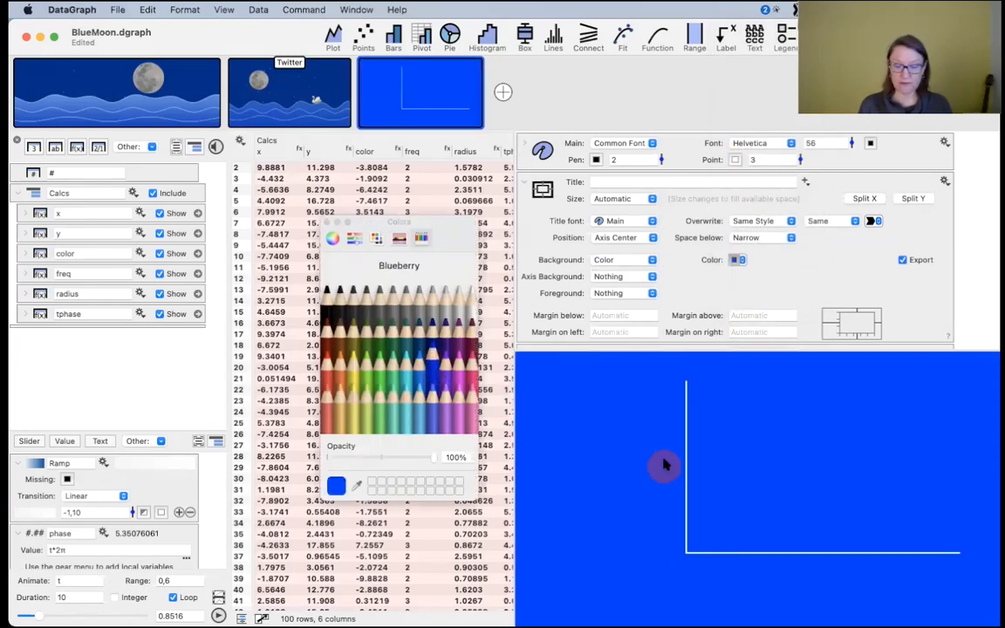
click(356, 486)
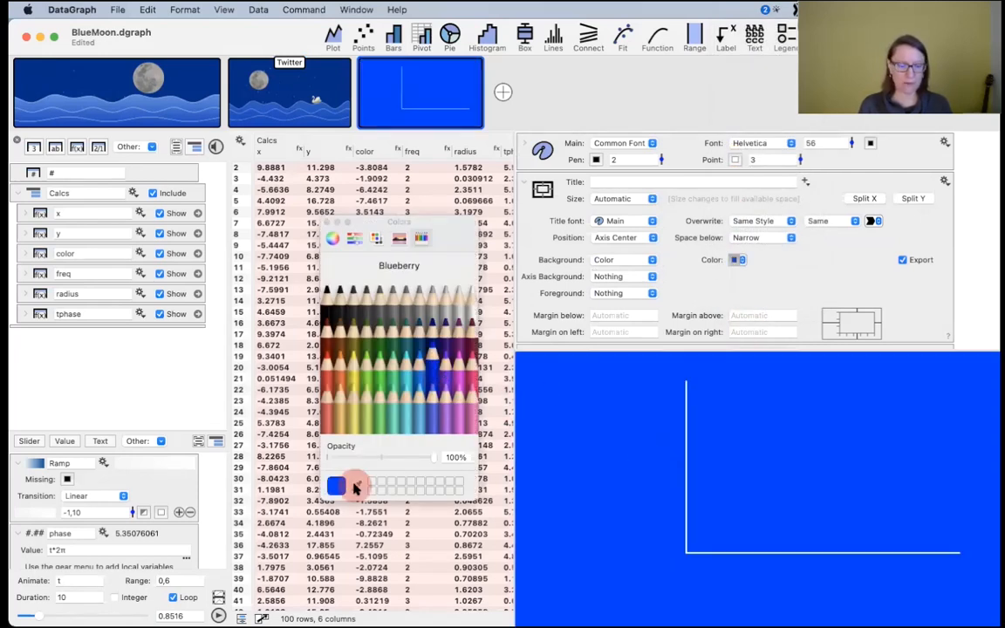
click(313, 60)
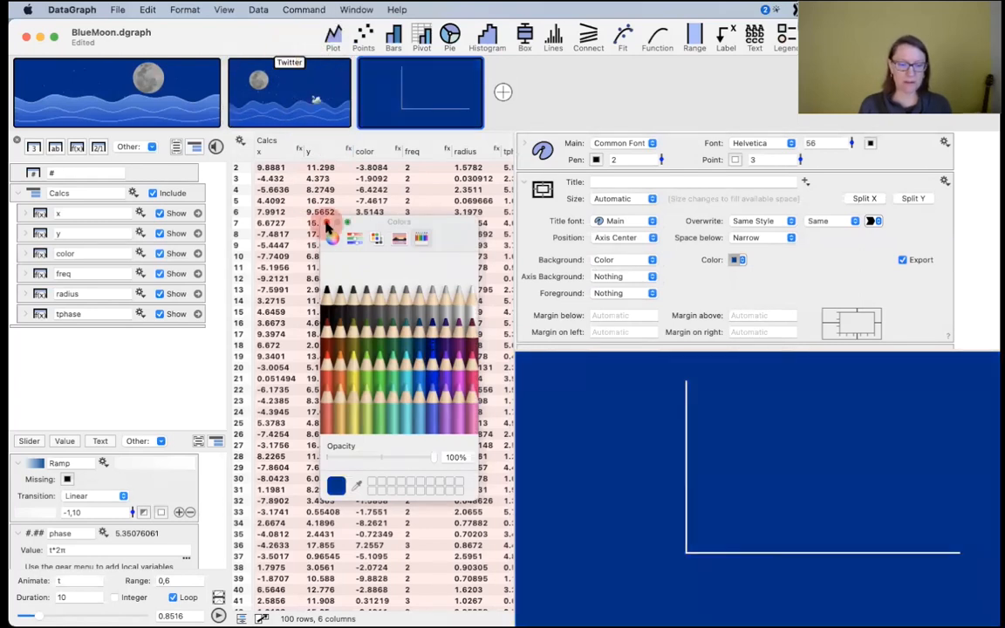
click(327, 222)
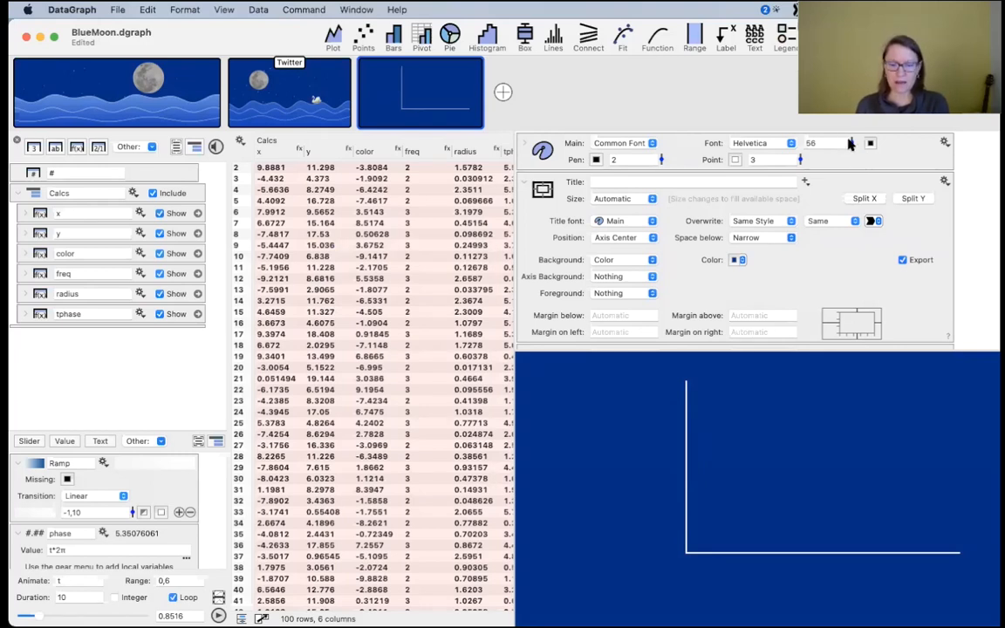
- Reduce the main font size to 39, and add a Points command and undo it
mouse_move(851, 143)
mouse_down()
mouse_move(844, 129)
mouse_move(848, 195)
mouse_move(841, 139)
mouse_move(843, 168)
mouse_move(844, 155)
mouse_up()
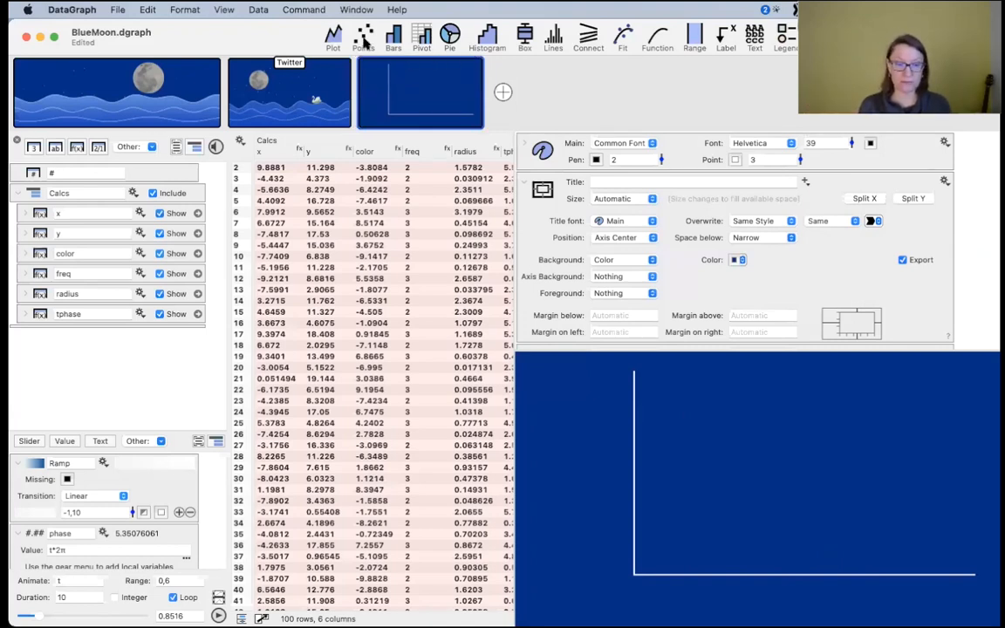
click(364, 41)
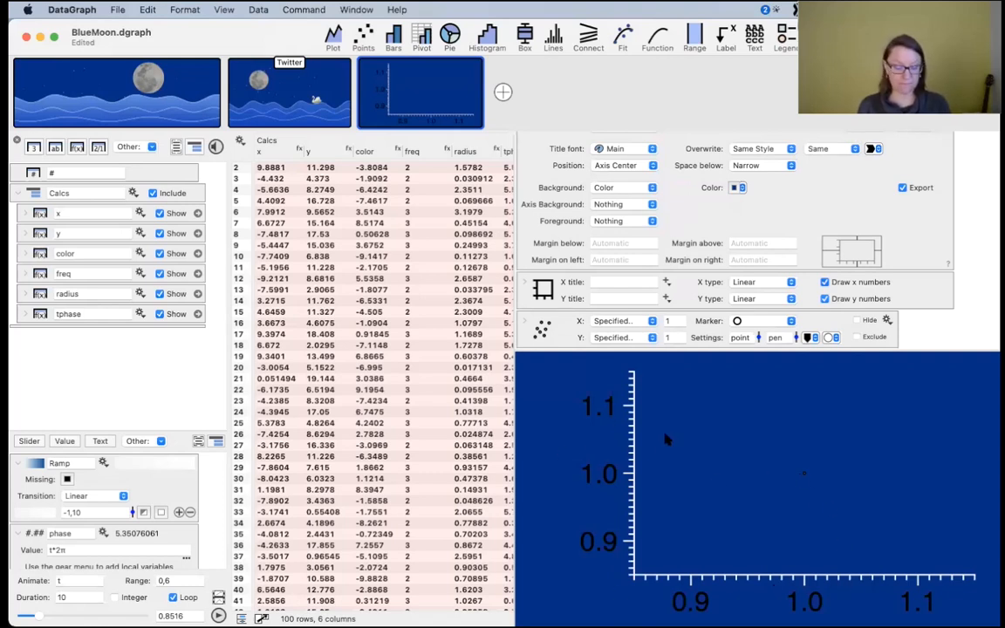
key(super+z)
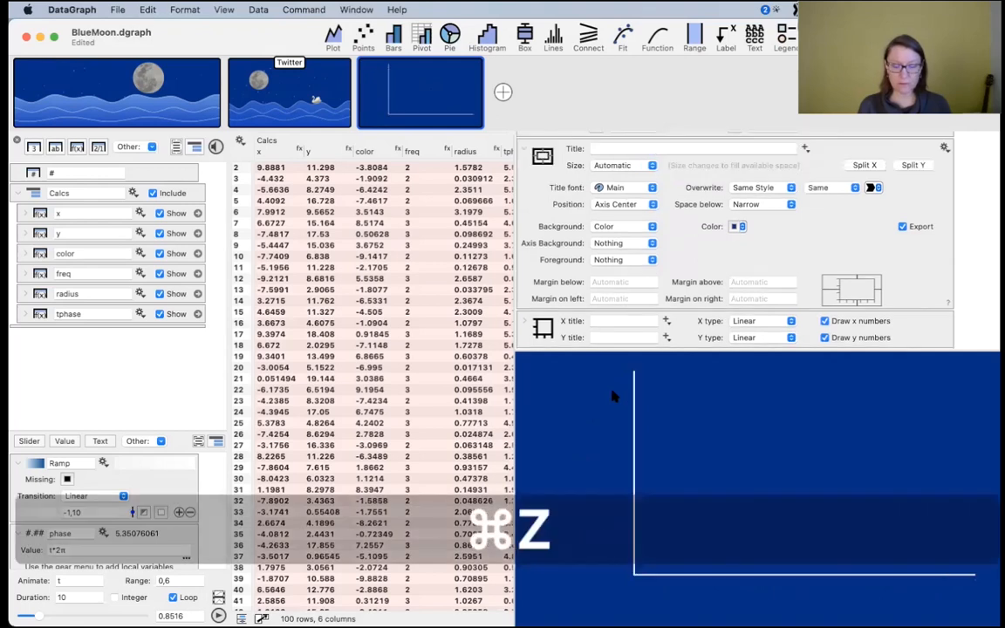
- Set the canvas margins below, on the left, above and on the right to 0
click(605, 283)
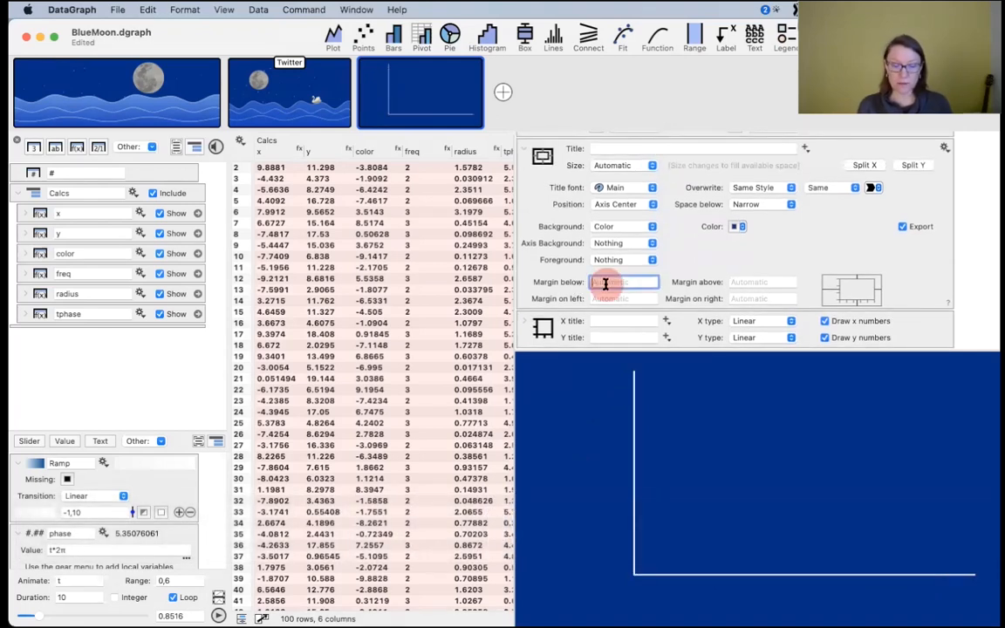
text(0)
click(614, 298)
text(0)
click(743, 283)
text(0)
click(746, 298)
text(0)
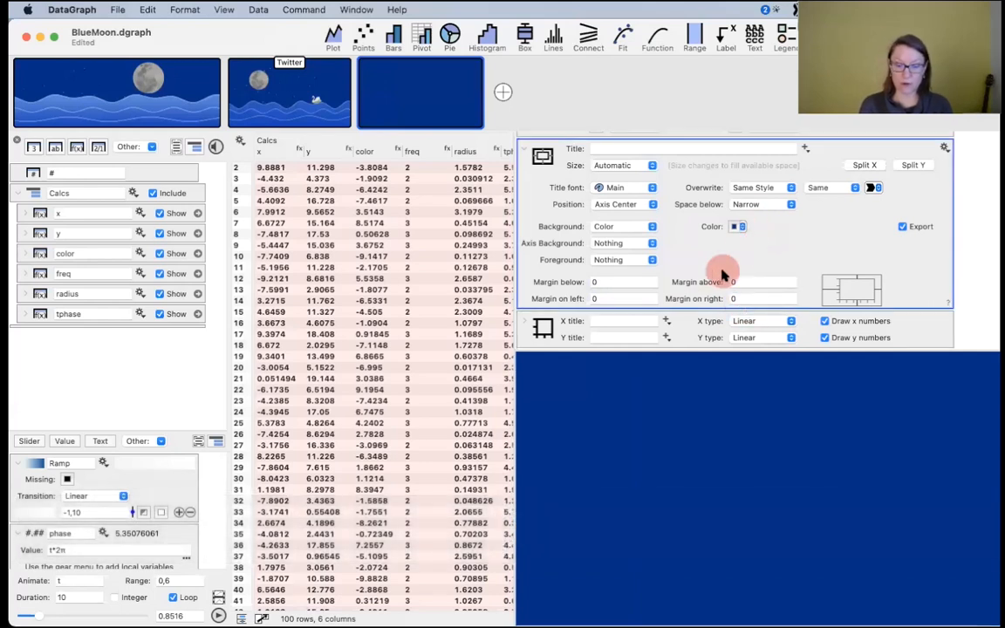
- Change the canvas size to Specified, leaving 5in,3in, and collapse the canvas settings
scroll(663, 253, up, 3)
click(611, 199)
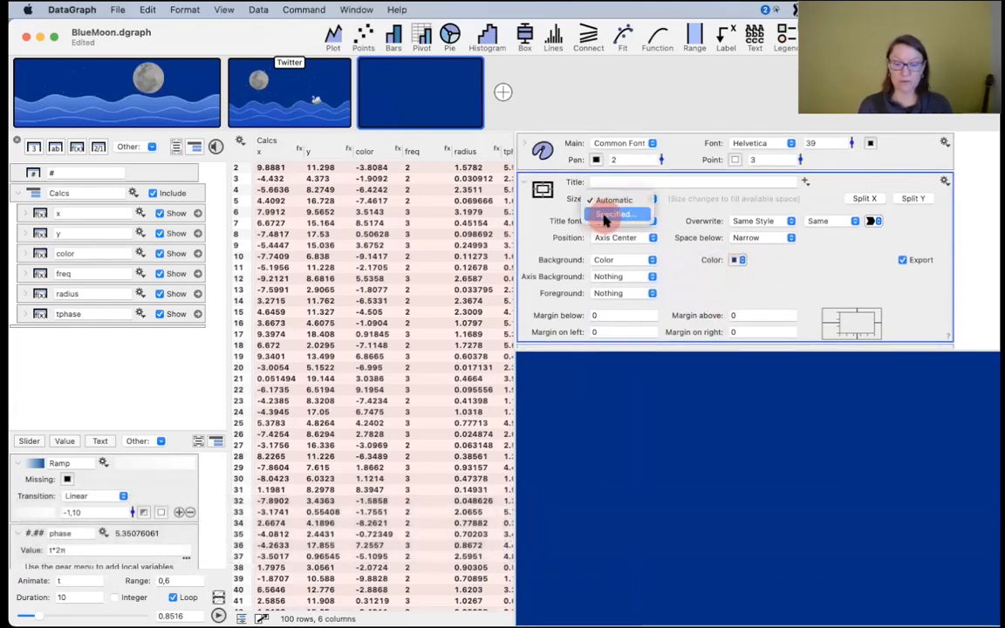
click(611, 214)
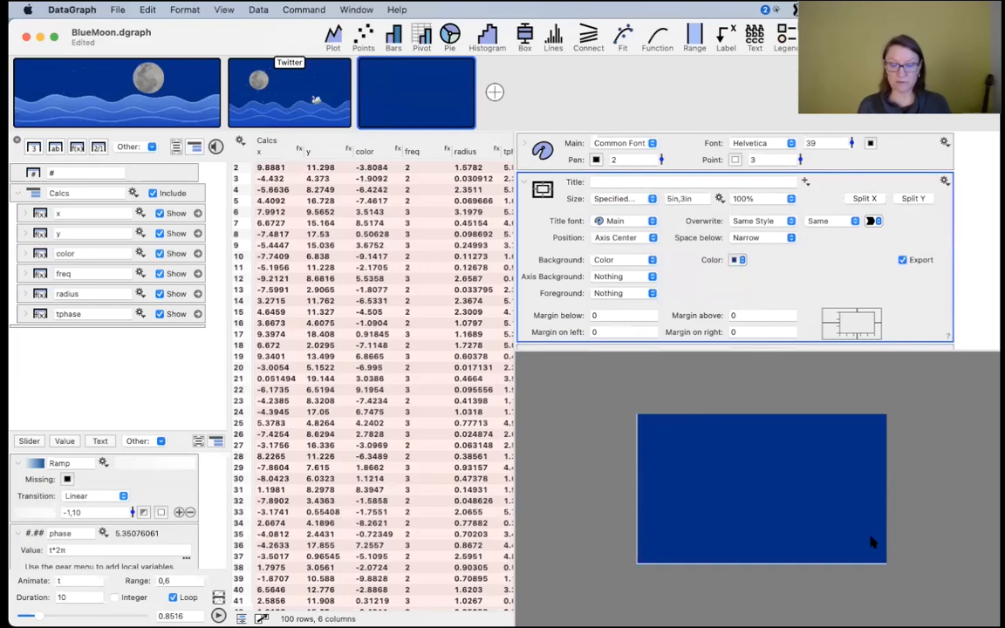
click(524, 185)
- Turn off drawing of the x and y axis numbers, and turn both back on
click(827, 221)
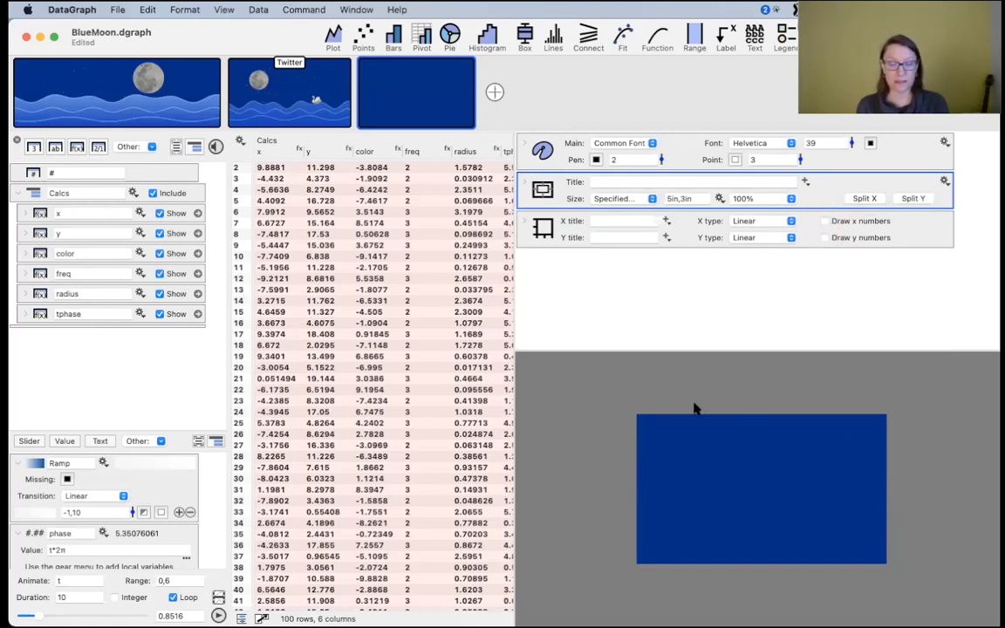
click(844, 220)
click(840, 238)
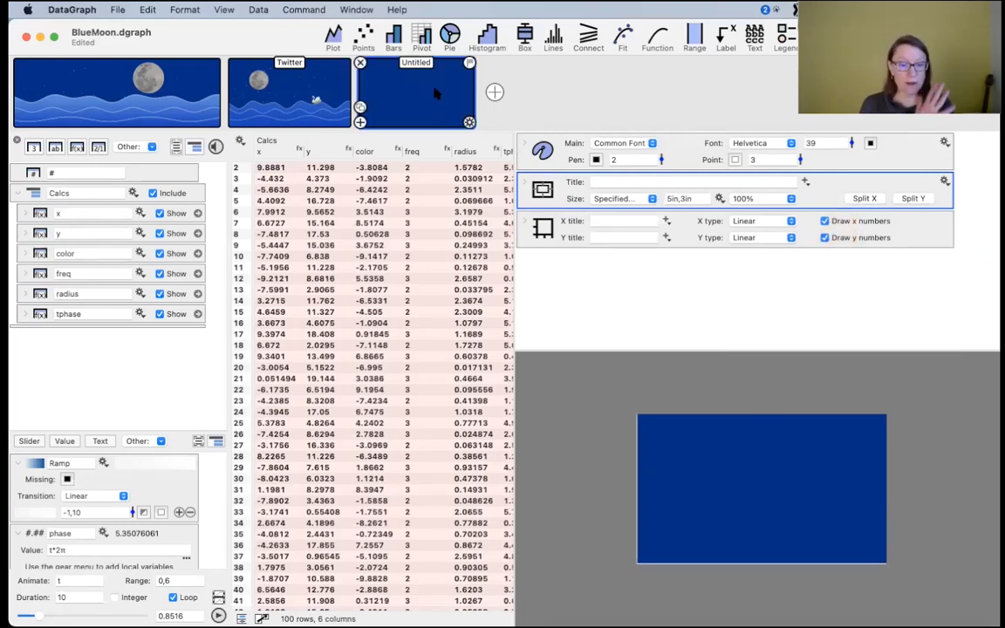
- Copy the moon graphic from the Twitter graph into the new graph and move it near the middle, at offset -92,-63
click(297, 87)
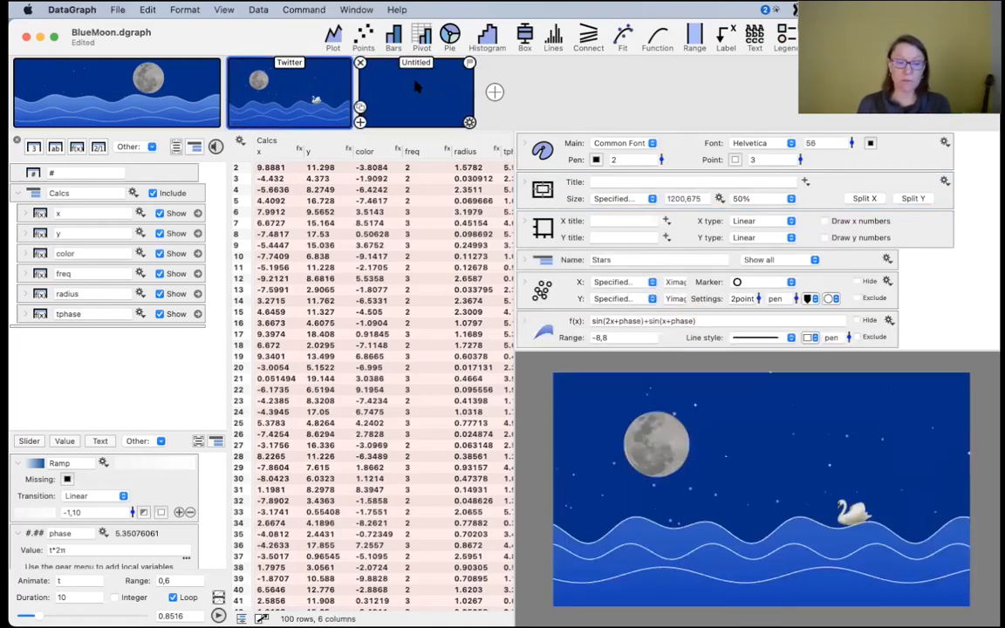
click(416, 102)
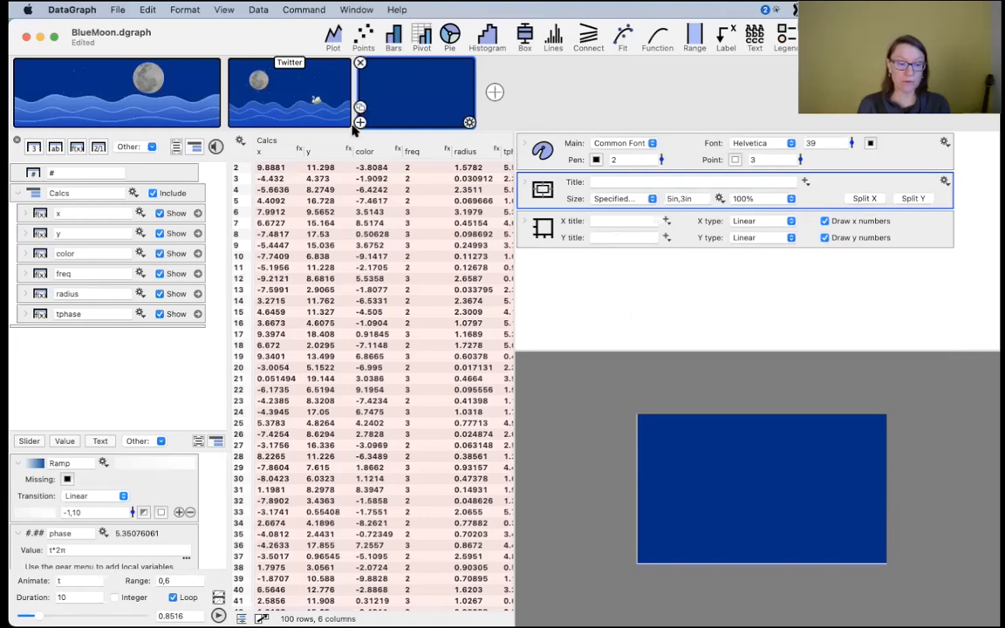
click(288, 90)
scroll(532, 270, down, 4)
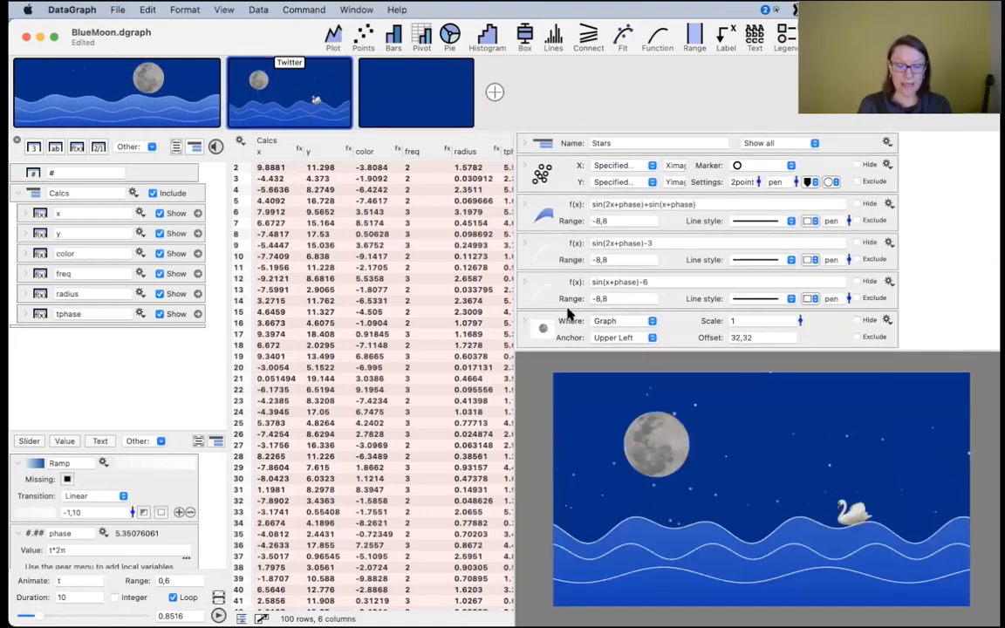
drag(546, 329, 425, 91)
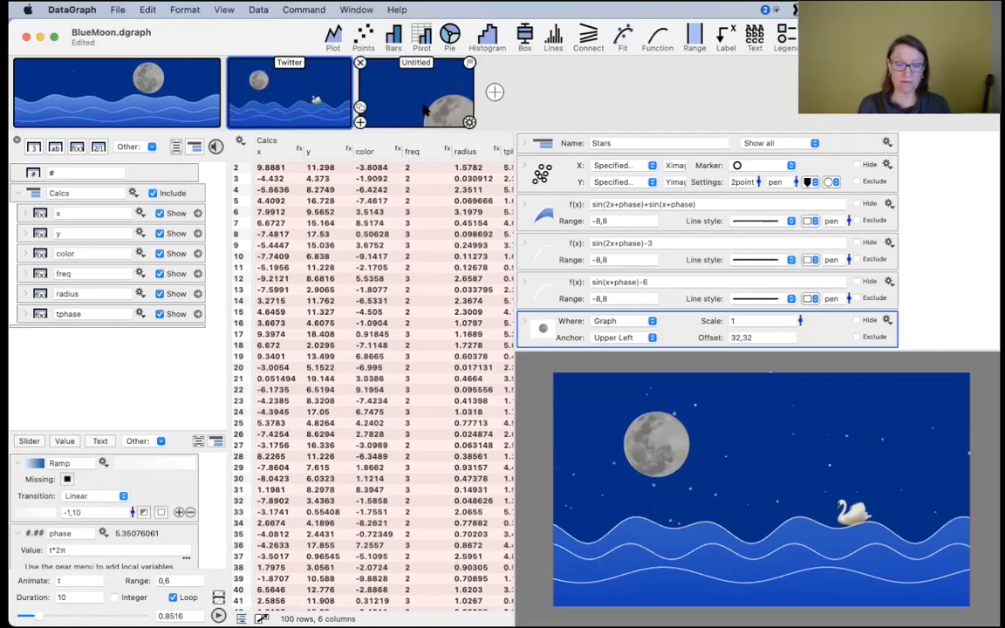
click(425, 109)
drag(833, 540, 763, 505)
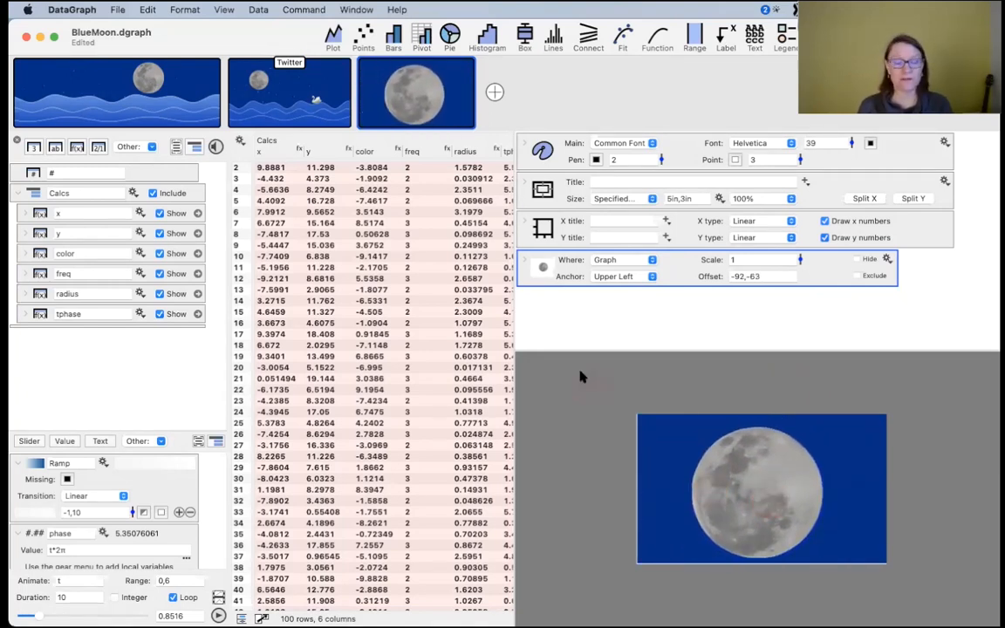
- Copy the canvas size 1200,675 from the Twitter graph to the new graph and set its display scale to 50%
mouse_move(271, 109)
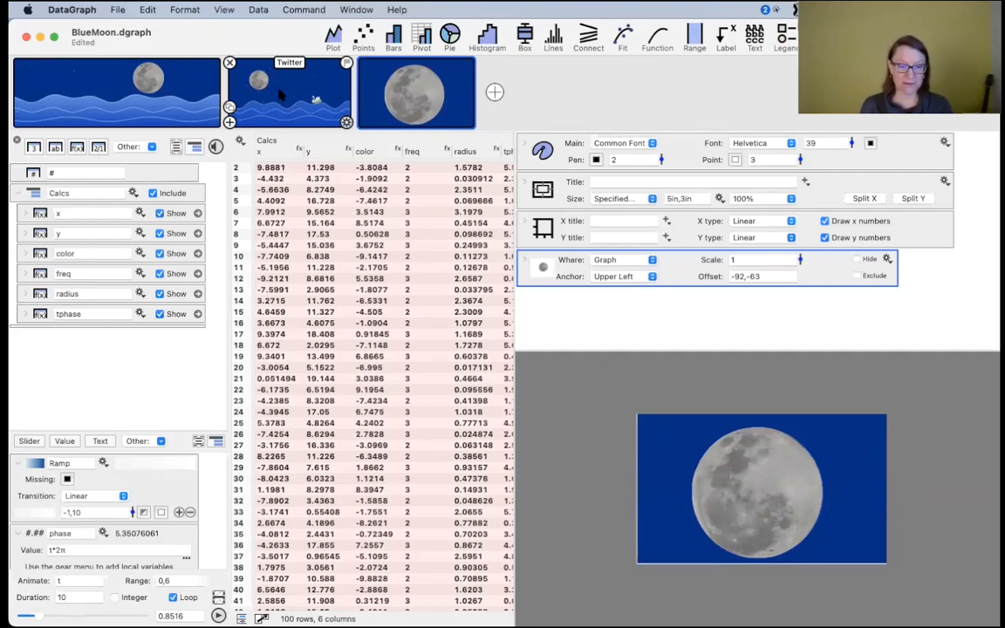
click(280, 93)
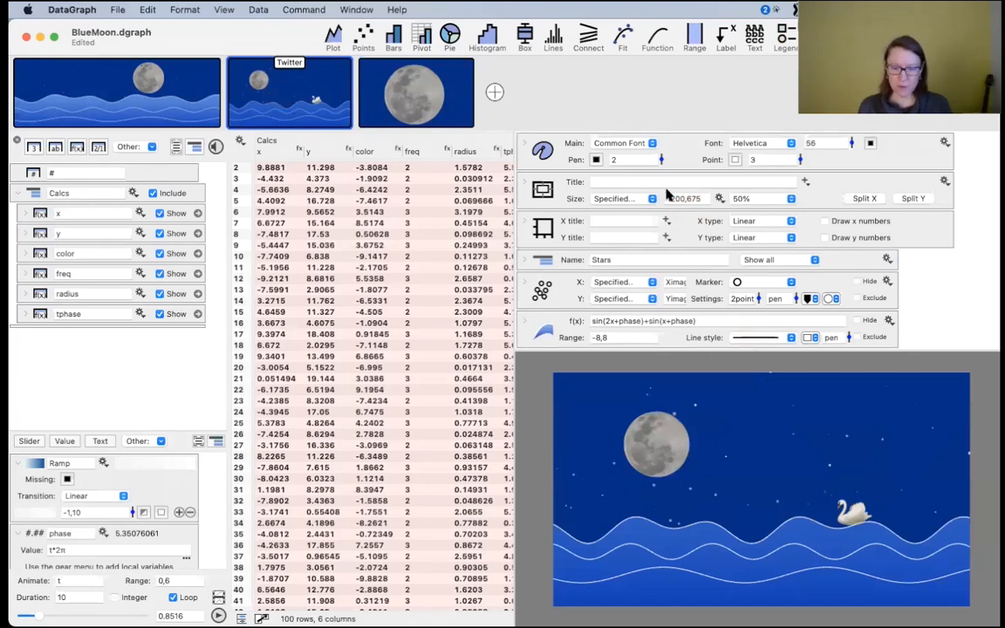
drag(707, 198, 675, 178)
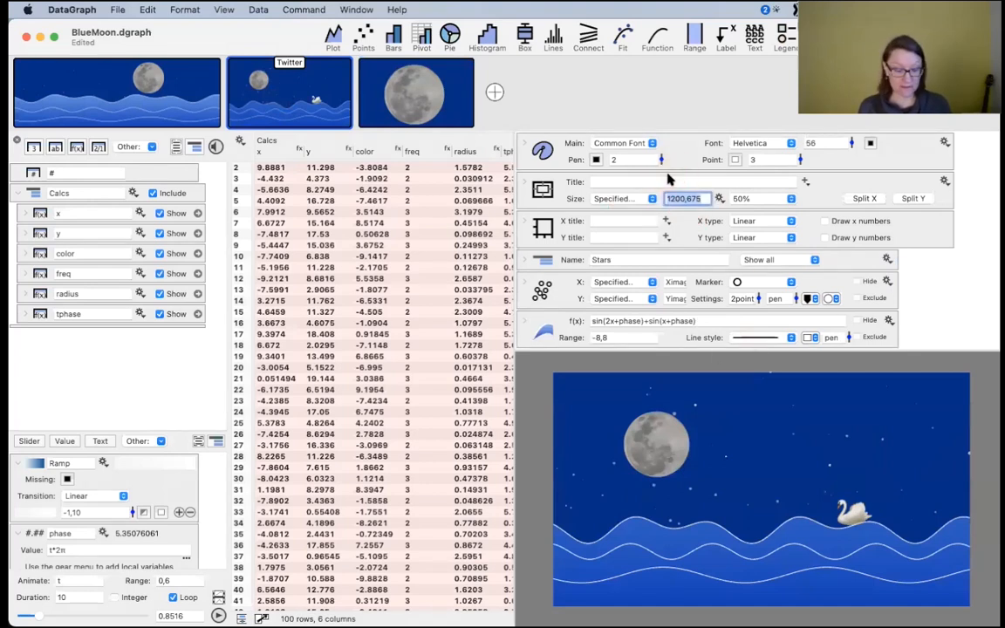
key(super+c)
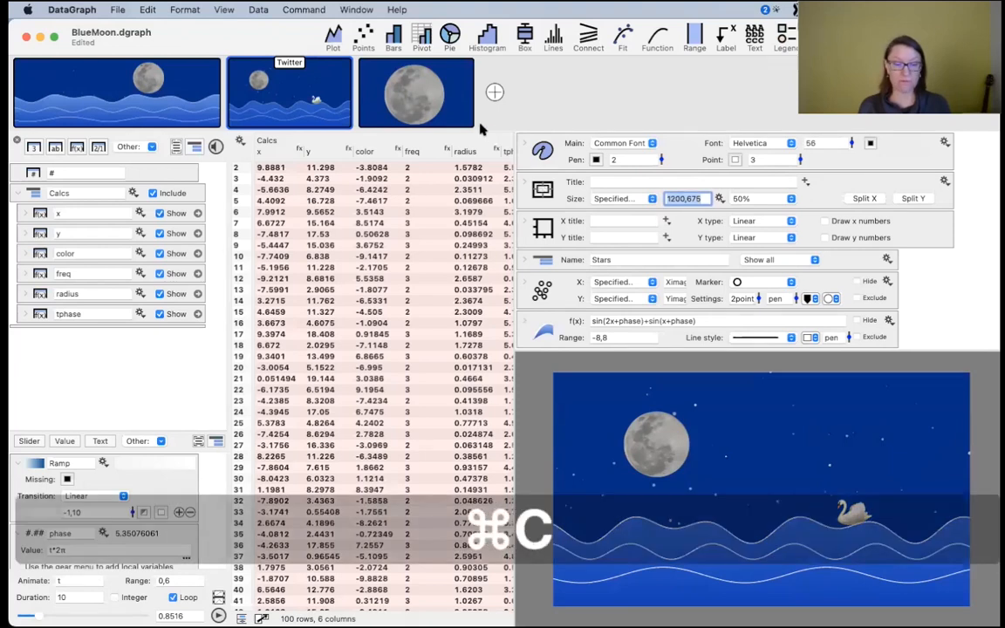
click(424, 91)
triple_click(693, 197)
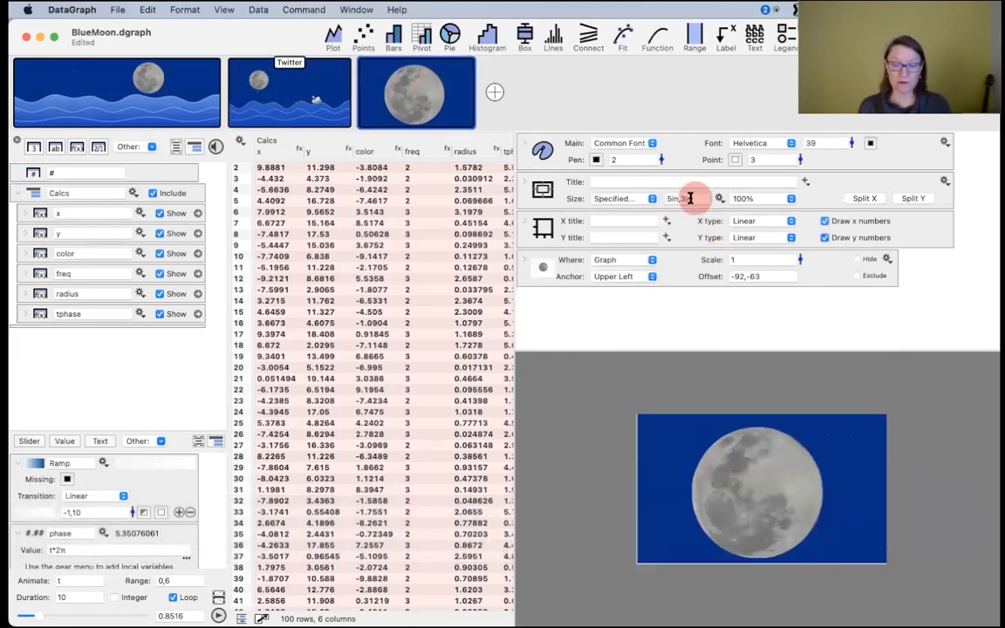
key(super+v)
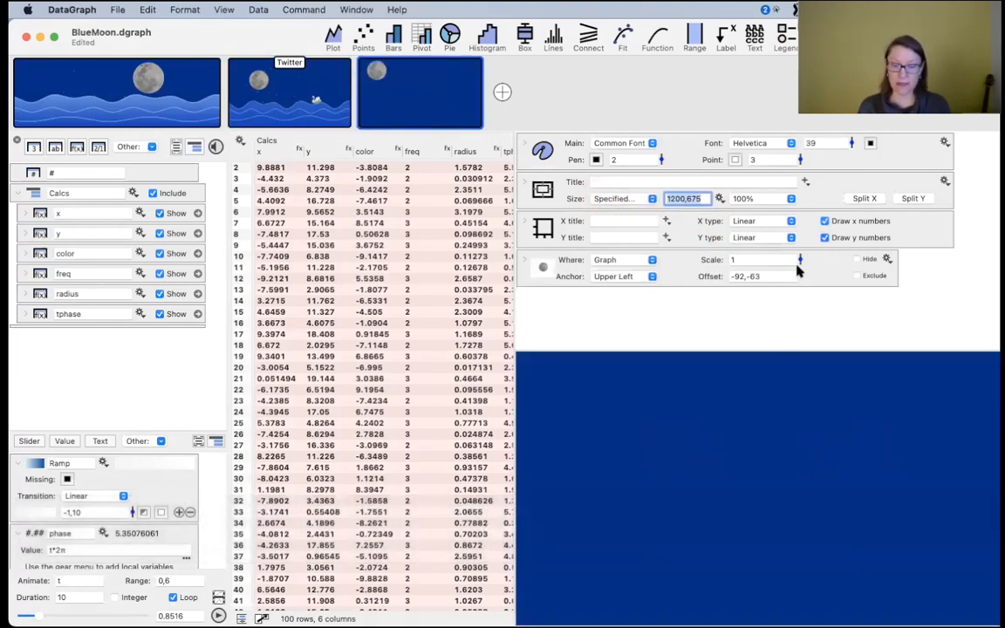
click(755, 199)
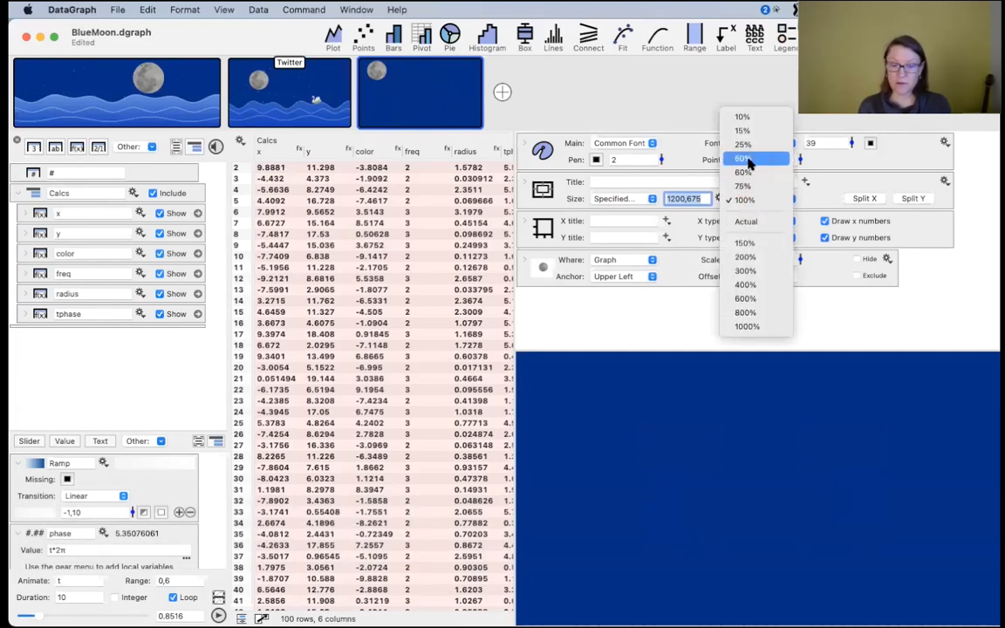
click(747, 159)
- Reposition the moon graphic in the upper-left area of the new graph, at offset -66,-16, keeping its anchor at Upper Left
drag(616, 426, 635, 448)
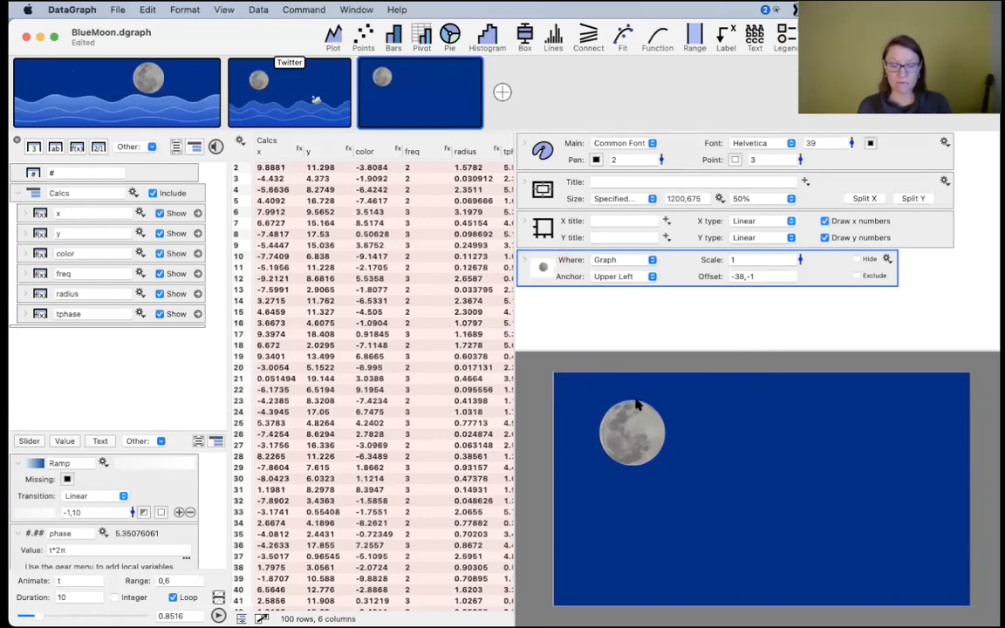
mouse_move(631, 433)
mouse_down()
mouse_move(899, 428)
mouse_move(603, 412)
mouse_move(622, 426)
mouse_up()
click(602, 277)
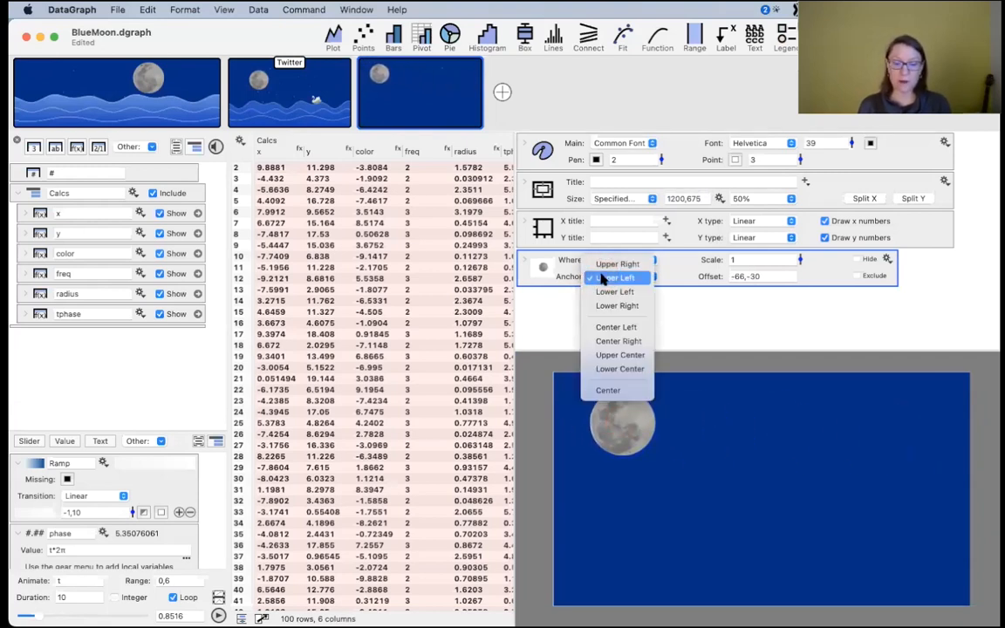
click(603, 278)
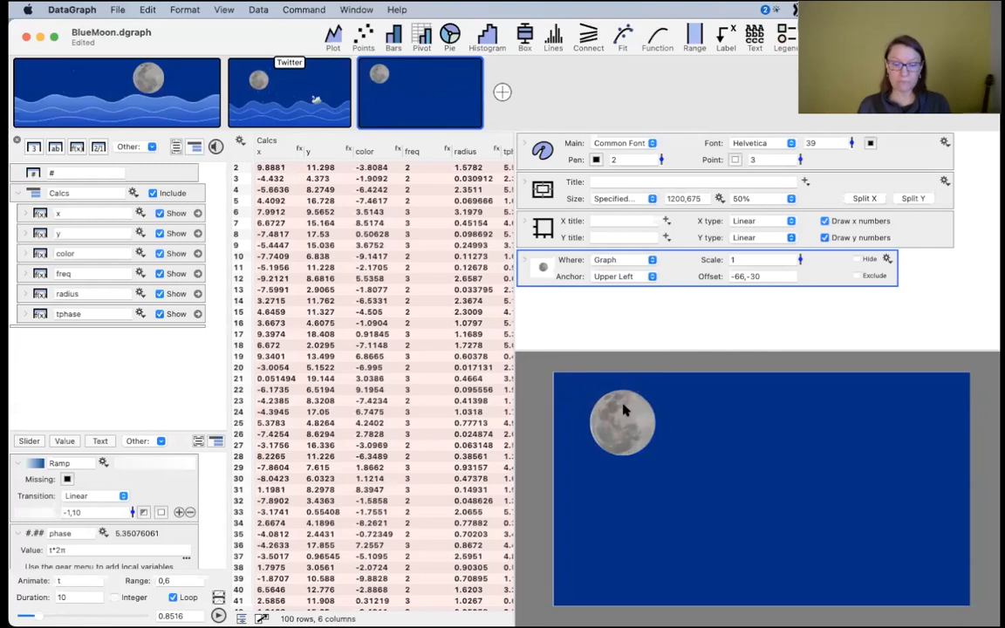
drag(624, 410, 623, 416)
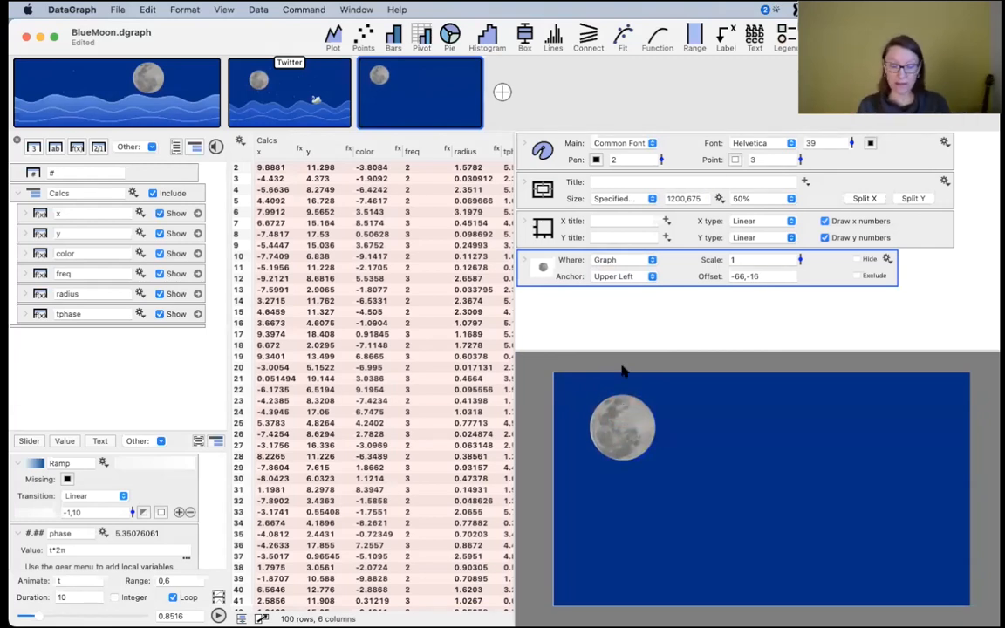
- Try the moon graphic at offset -50,-50, and return it to offset -66,-16
click(770, 275)
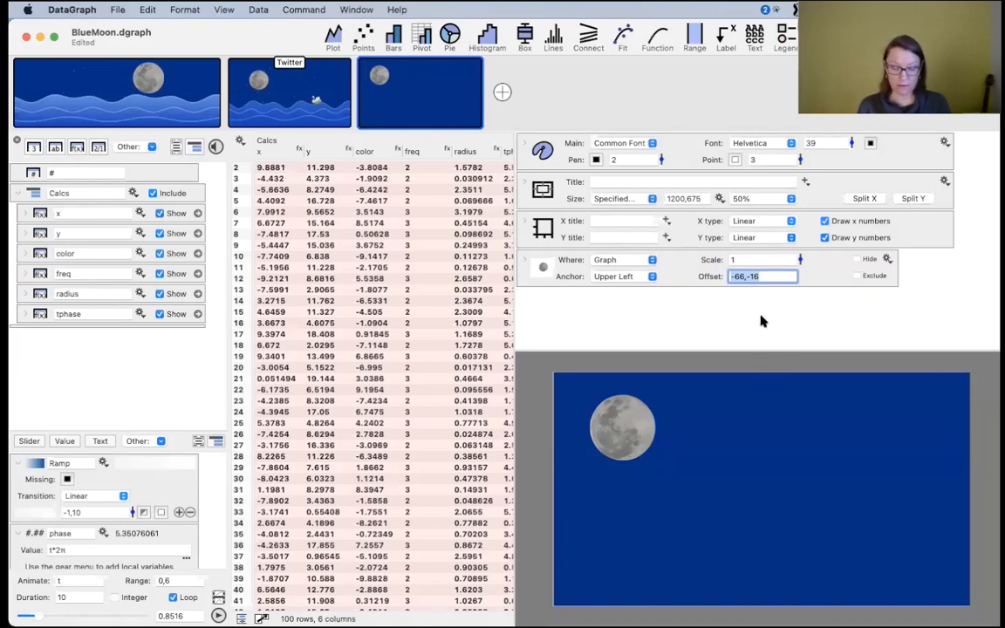
text(-)
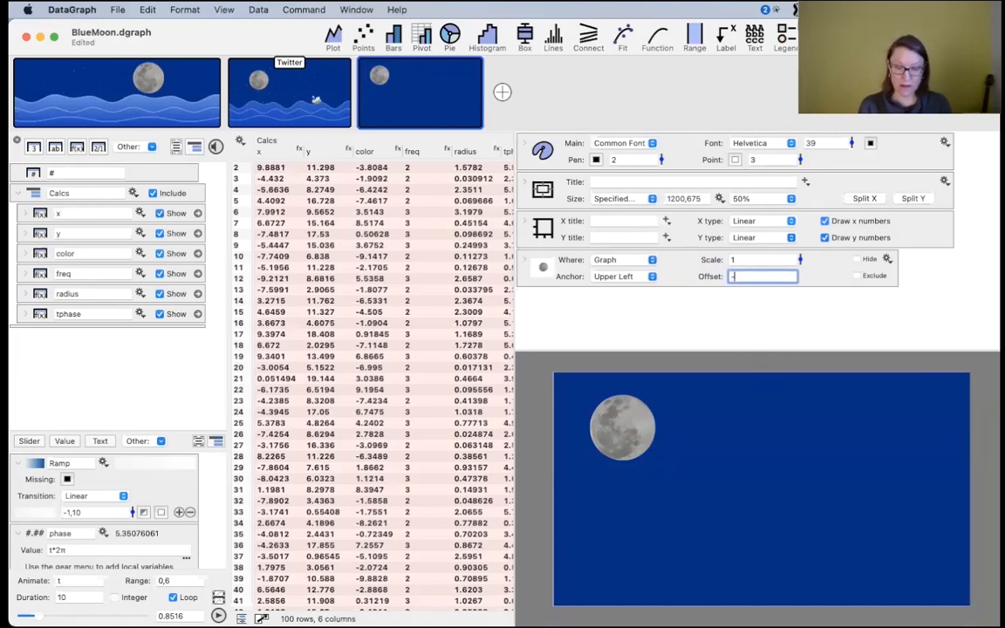
text(5-,-50)
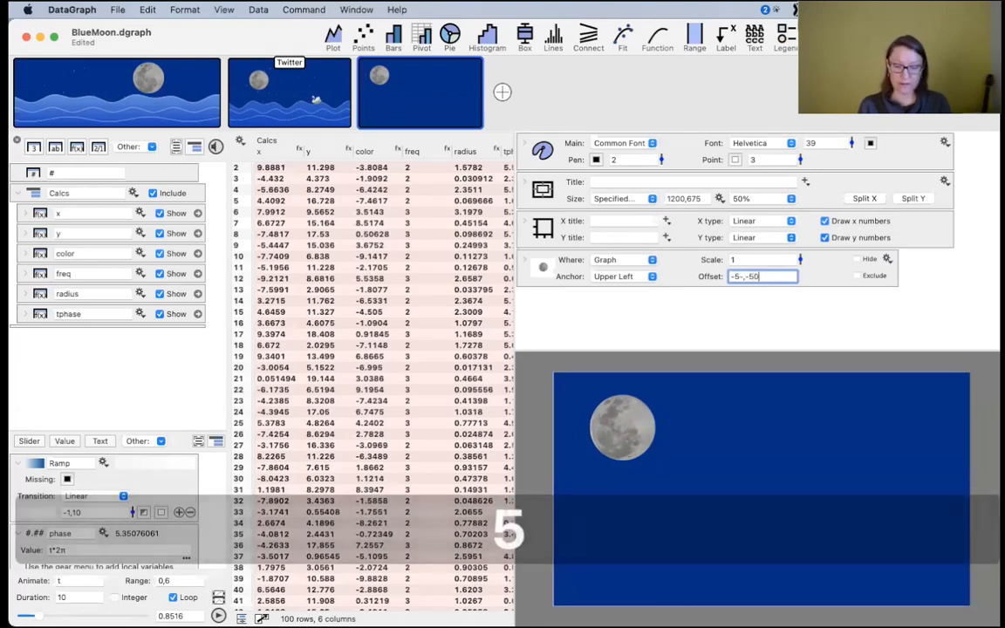
key(Return)
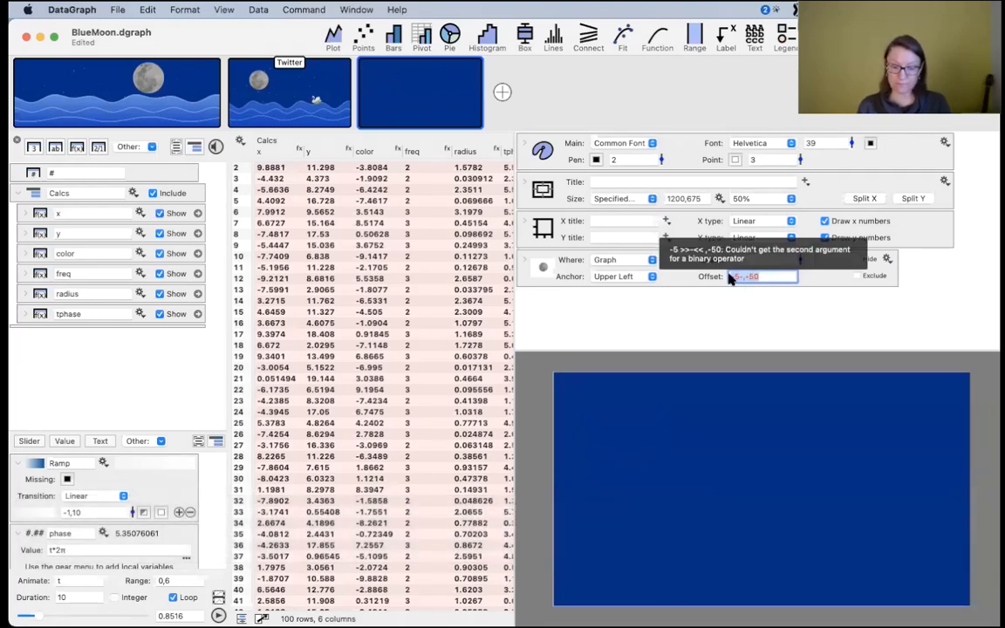
click(776, 279)
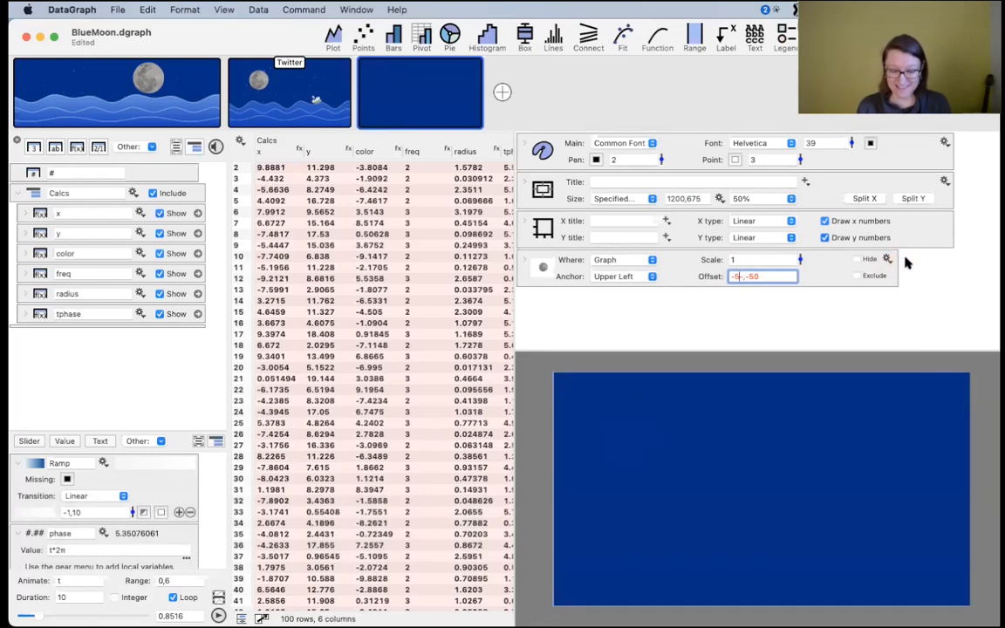
key(Right)
key(BackSpace)
text(0)
key(Return)
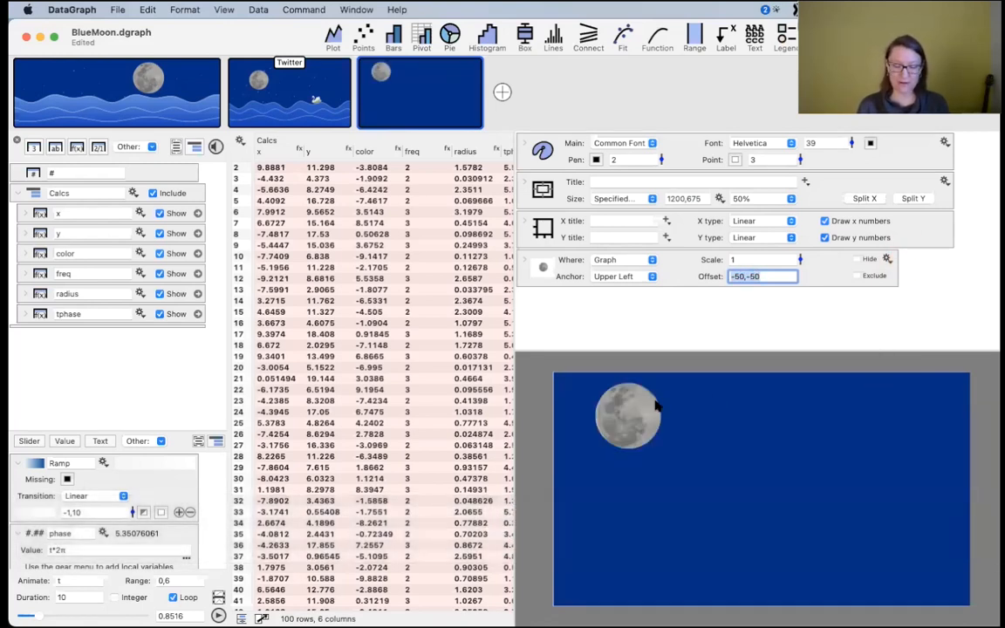
drag(617, 421, 638, 376)
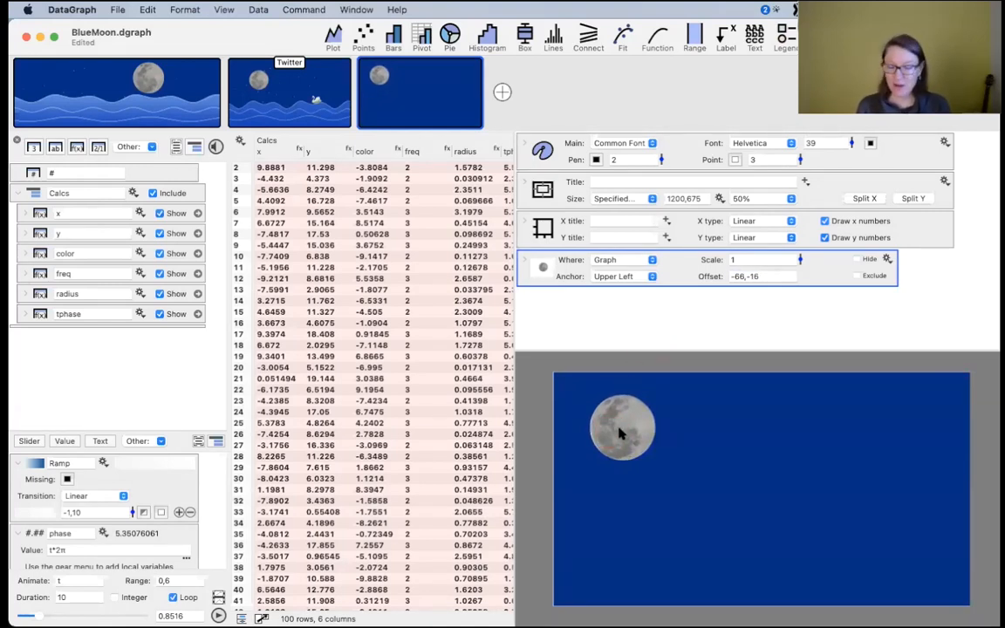
- Switch to the Twitter graph and examine the formulas of its wave functions
mouse_move(299, 98)
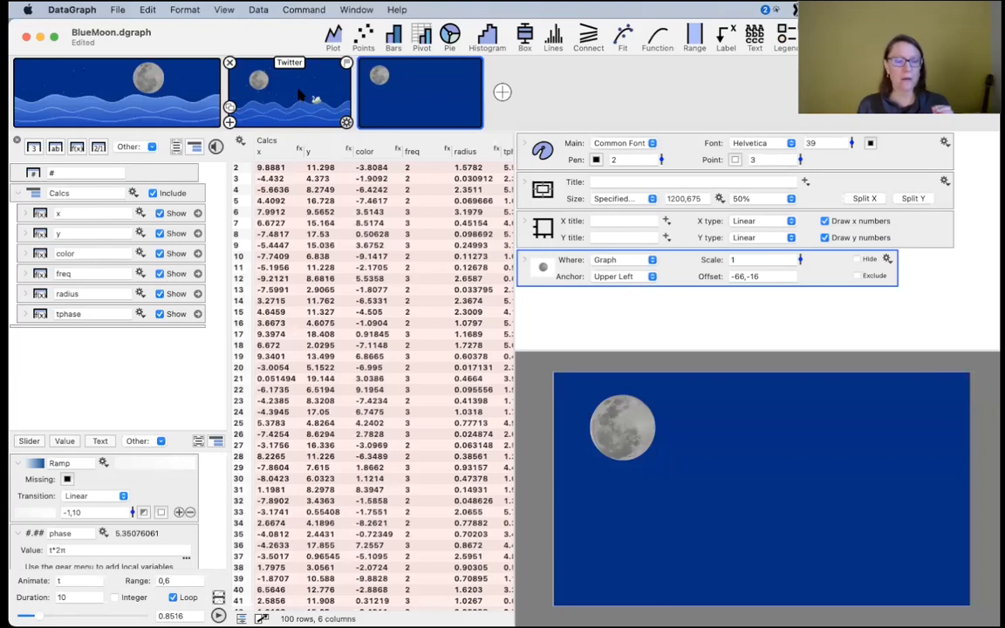
click(297, 94)
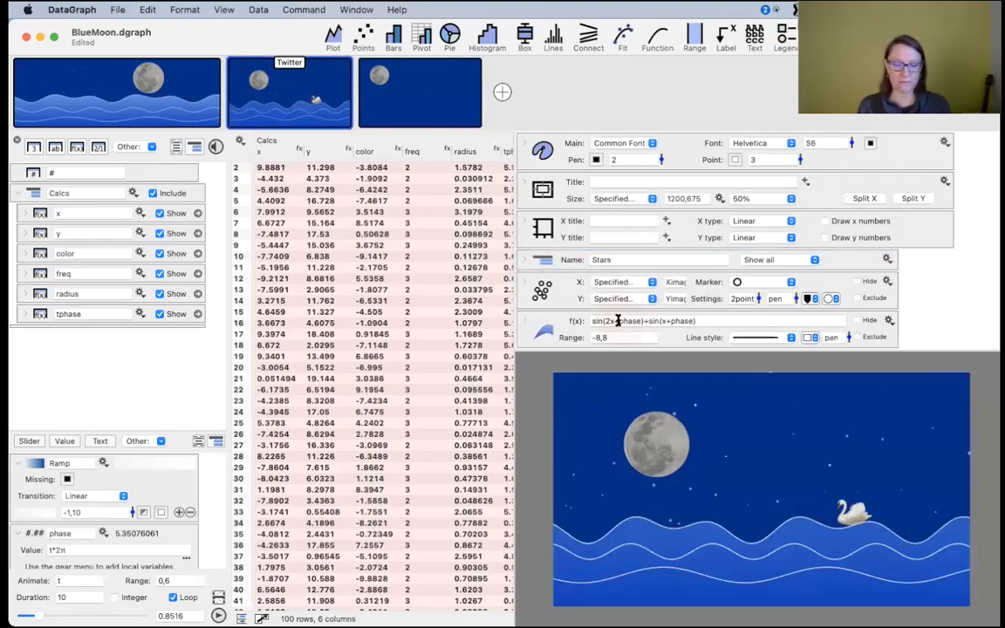
scroll(571, 233, down, 4)
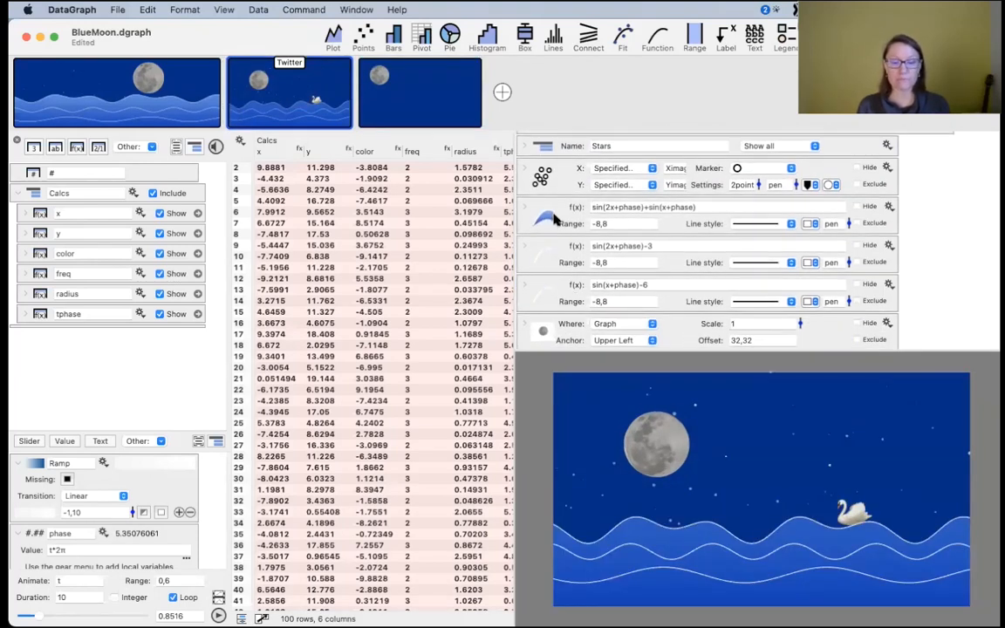
click(555, 220)
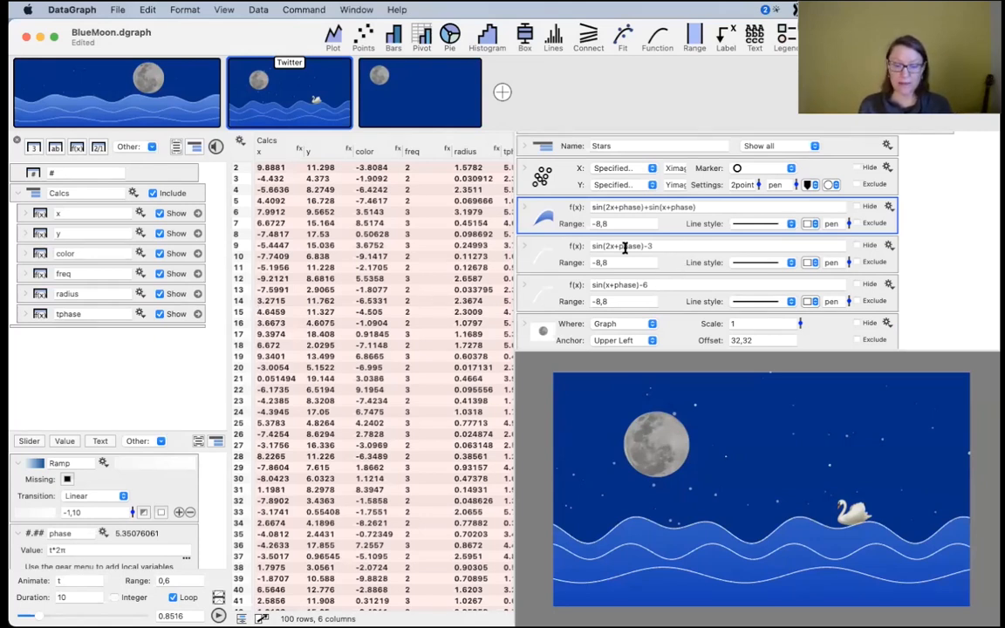
- Enlarge the variables area and examine the phase variable's formula and its link to the animated variable t
drag(180, 429, 189, 291)
double_click(61, 396)
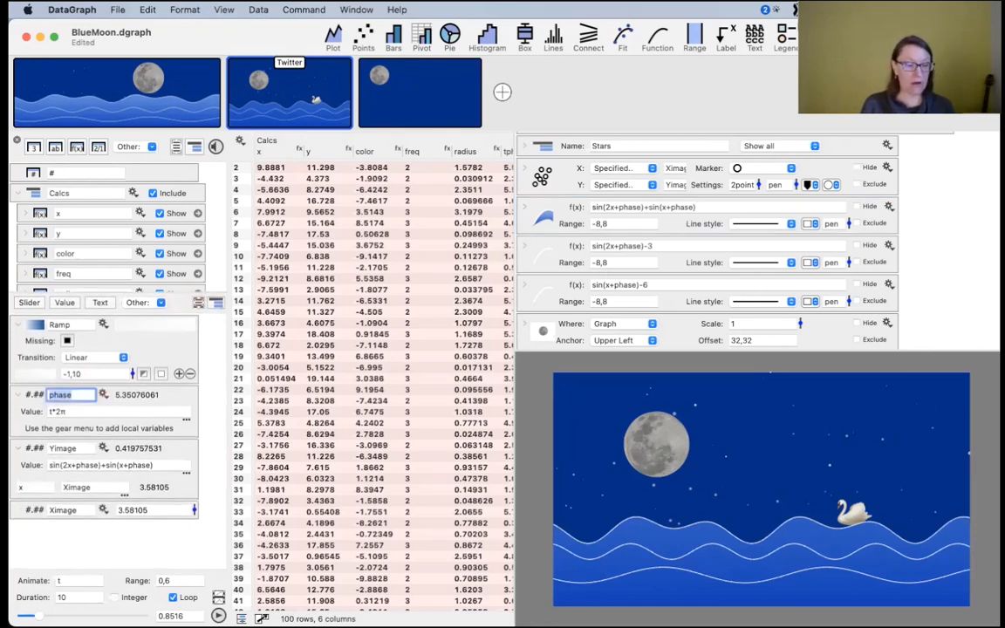
click(30, 415)
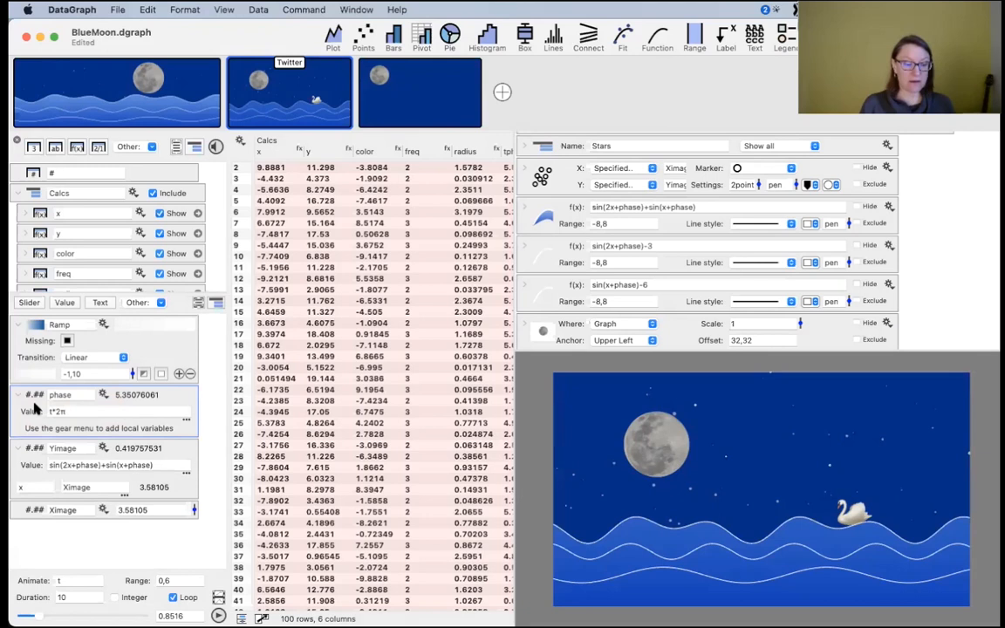
double_click(69, 412)
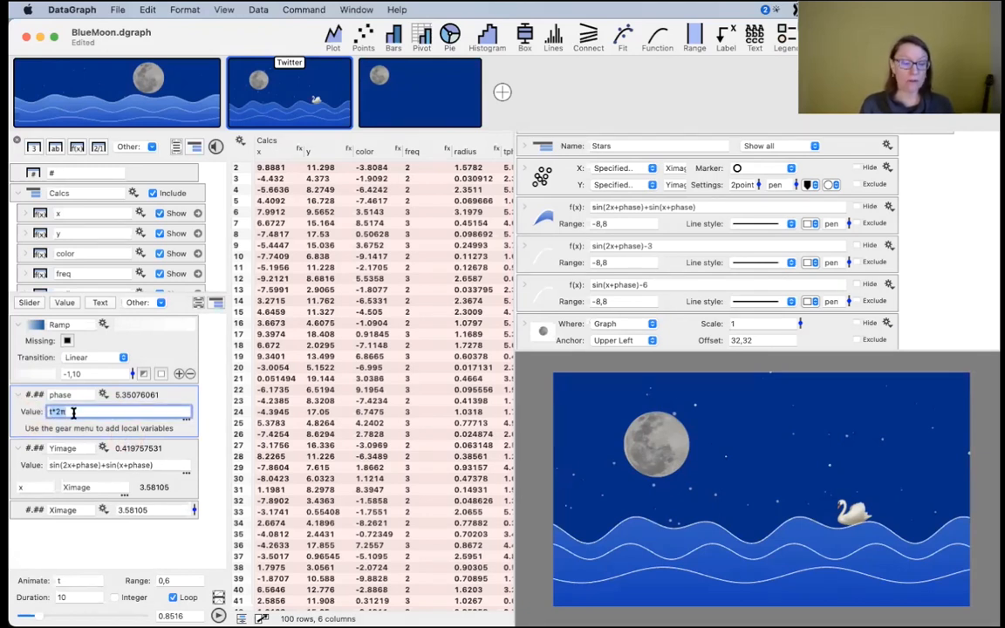
click(29, 415)
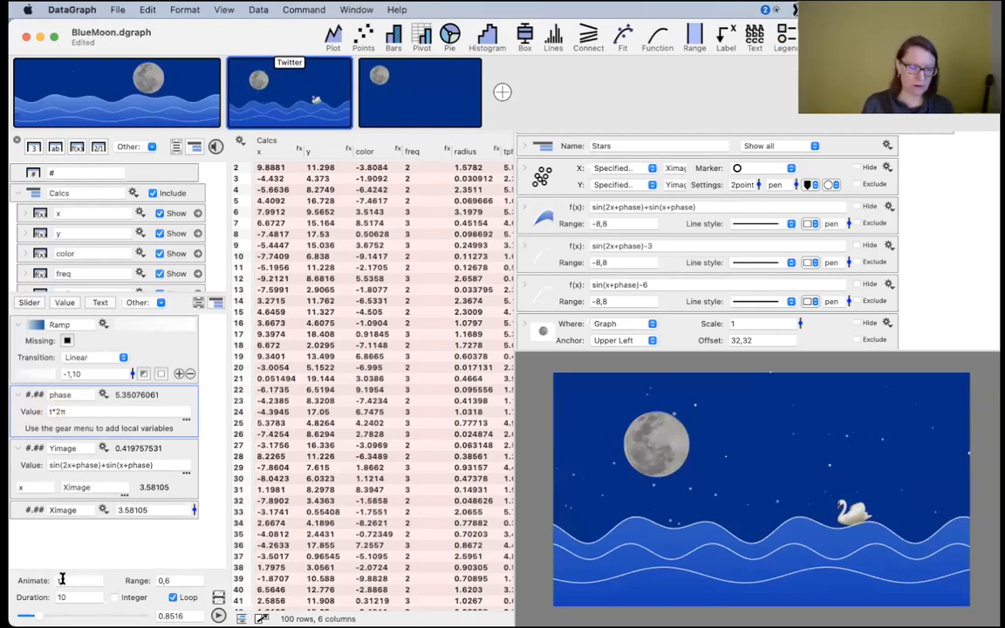
click(32, 414)
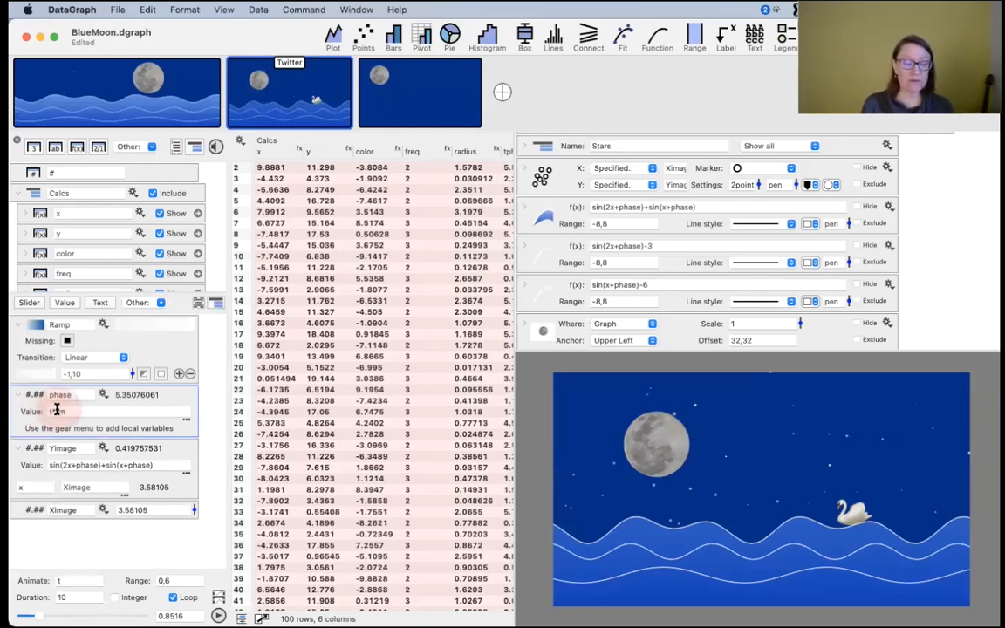
click(31, 414)
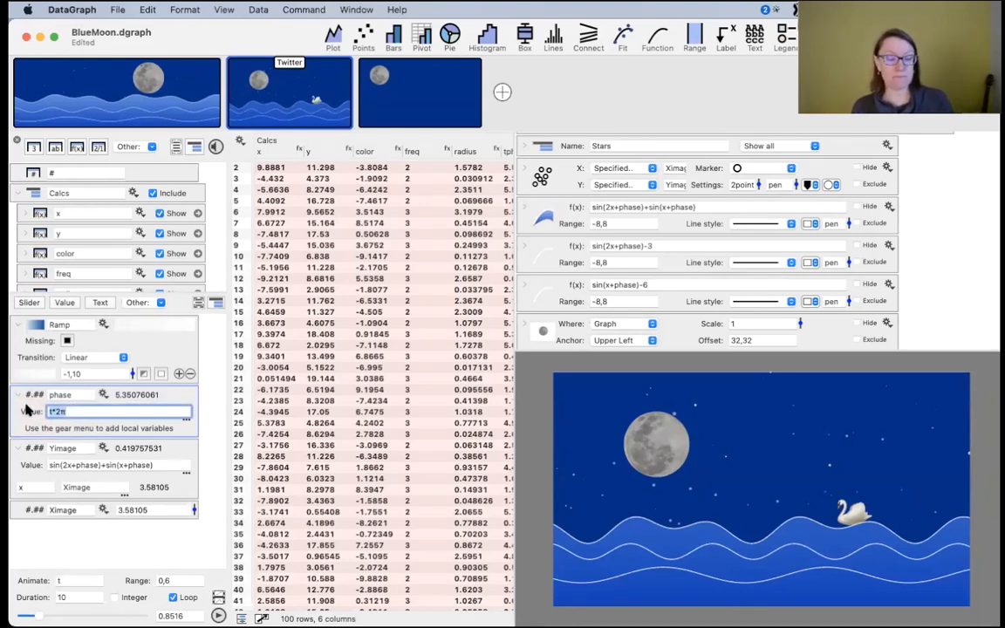
click(29, 410)
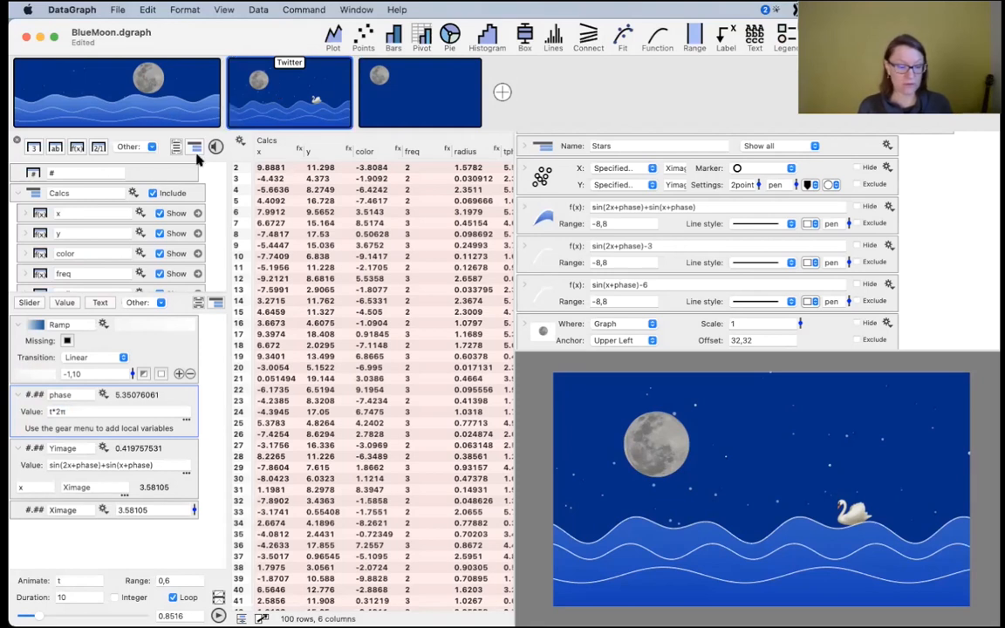
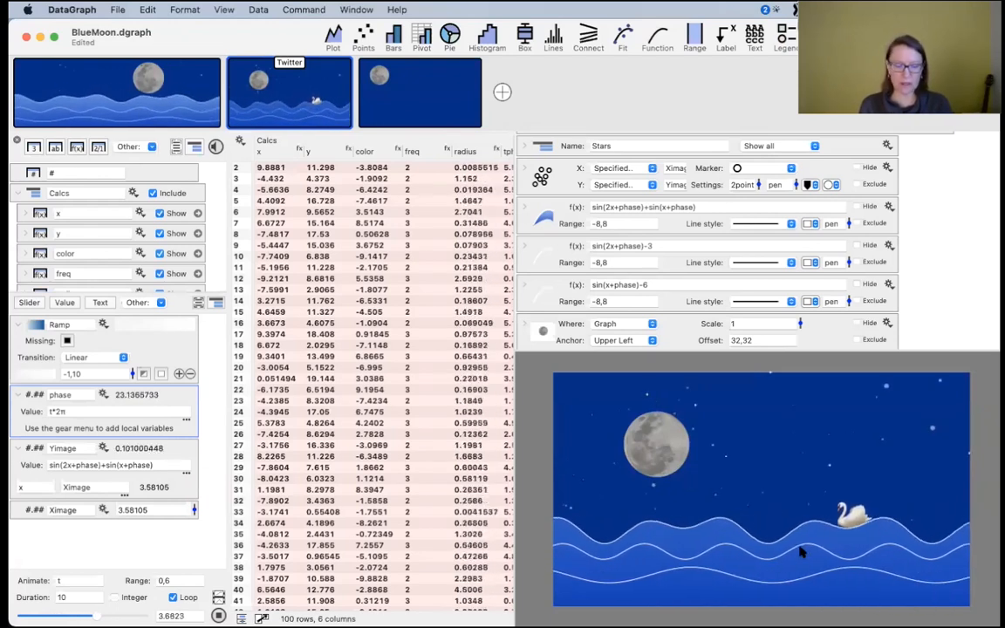
- Stop the animation and compare the phase variable's formula with the second wave function that uses it
click(632, 244)
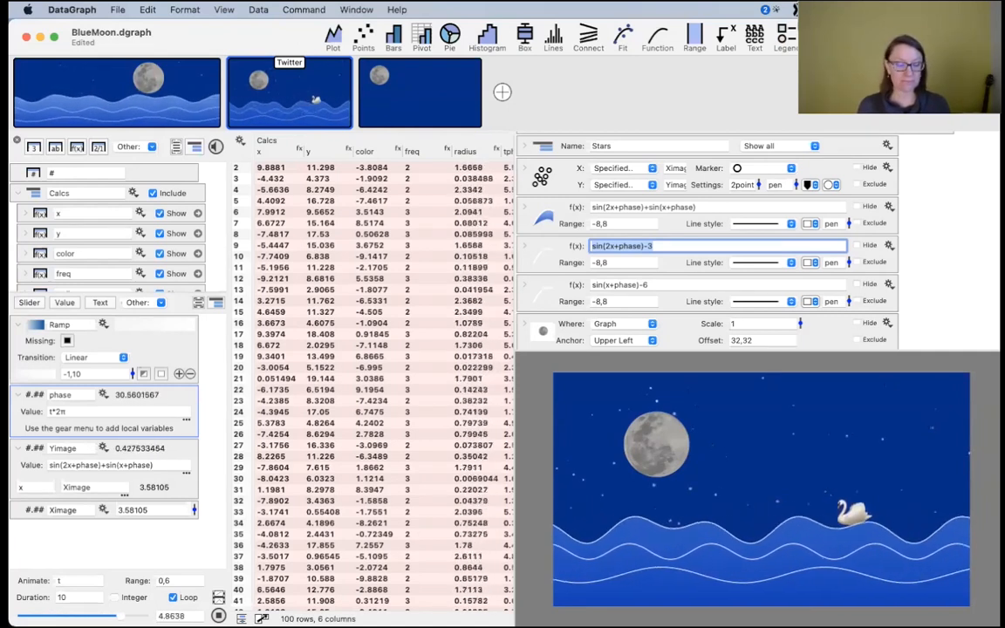
click(219, 616)
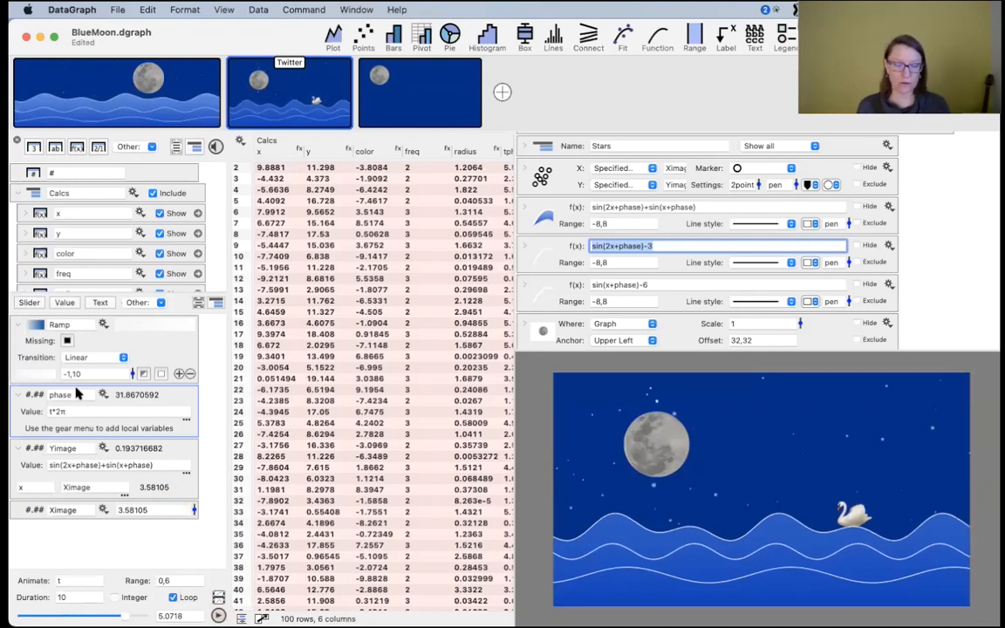
click(109, 414)
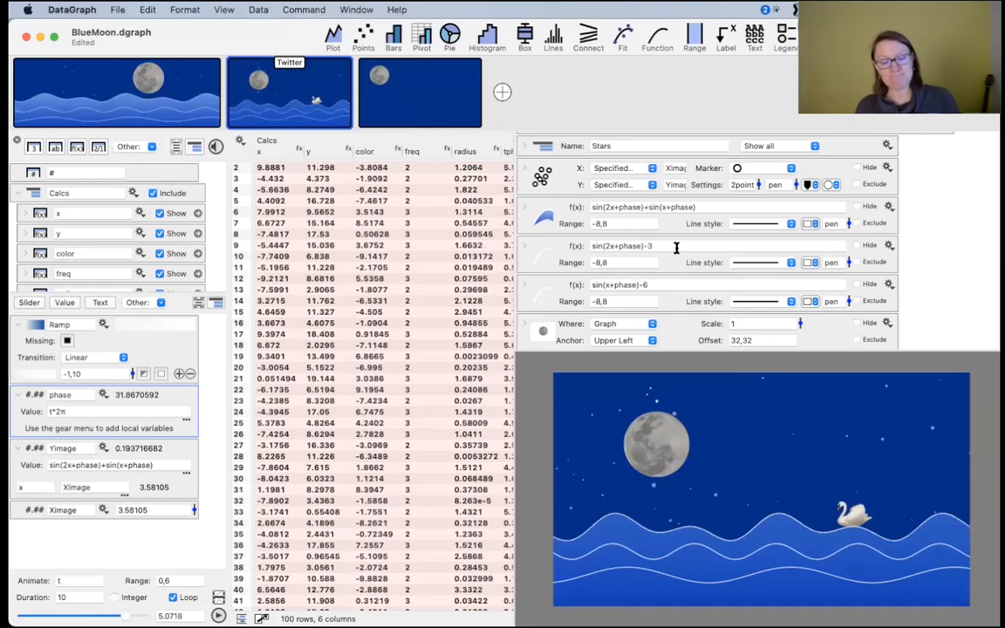
click(602, 246)
- Add a Function command to the new moon graph and enter sin( ) as its formula
click(387, 79)
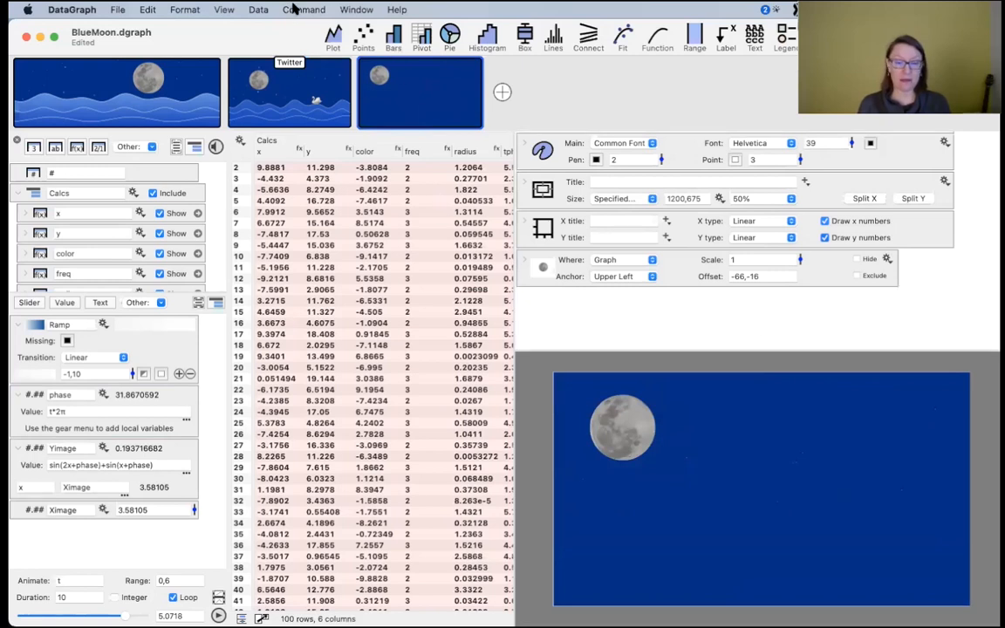
click(653, 42)
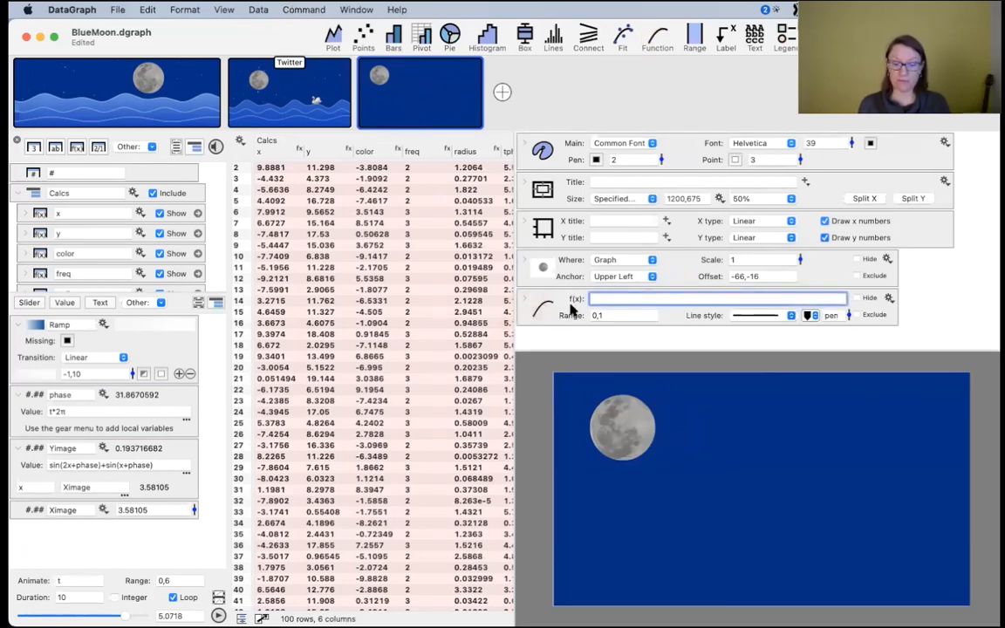
text(sin)
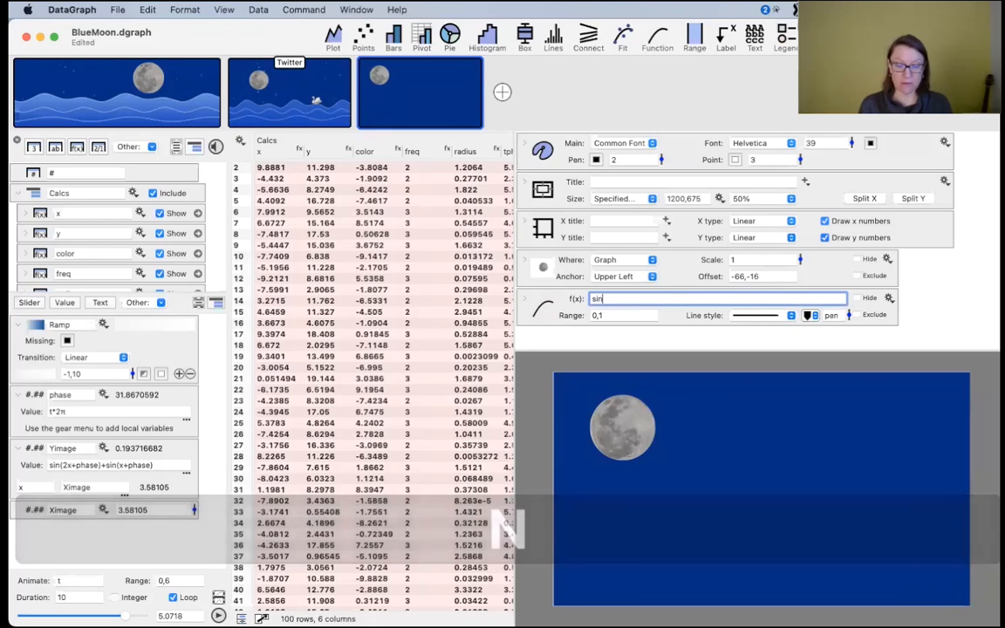
text(( ))
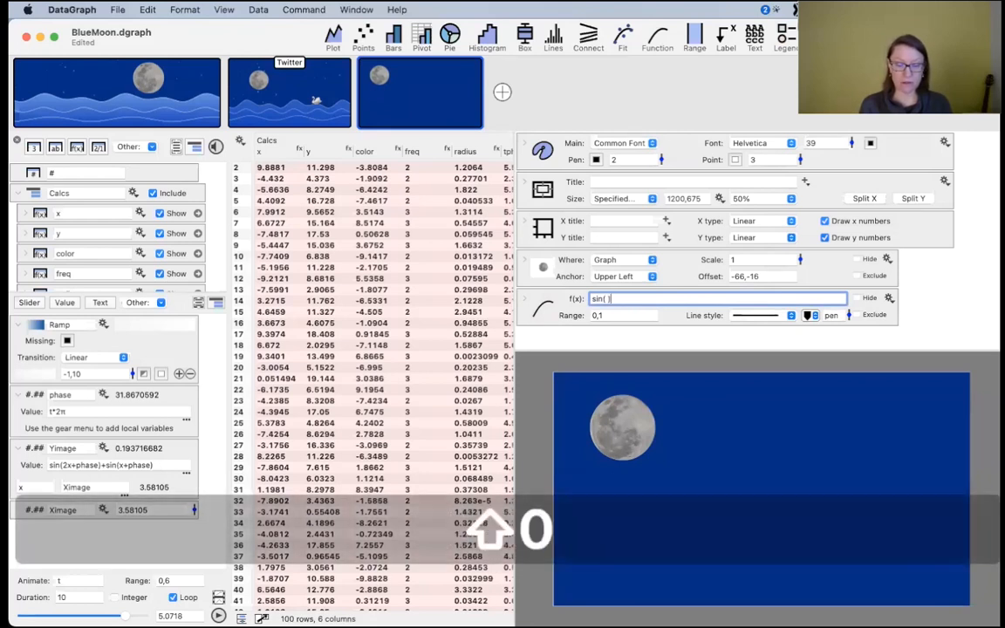
key(Return)
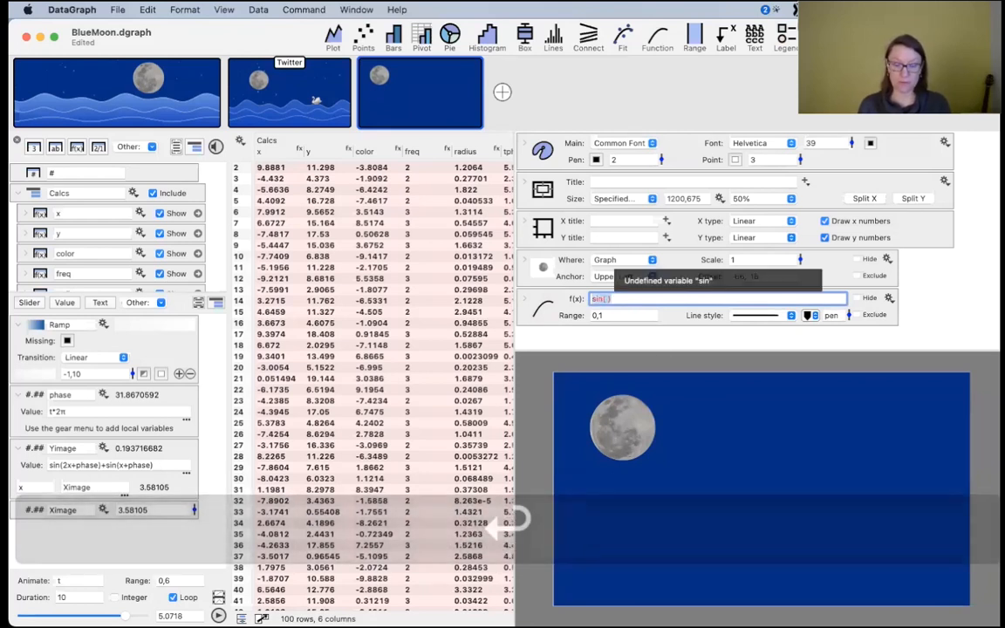
- Replace the new moon graph's function formula with sin(2x+phase)-3 copied from the Twitter graph and set its line to Axis Color
click(294, 105)
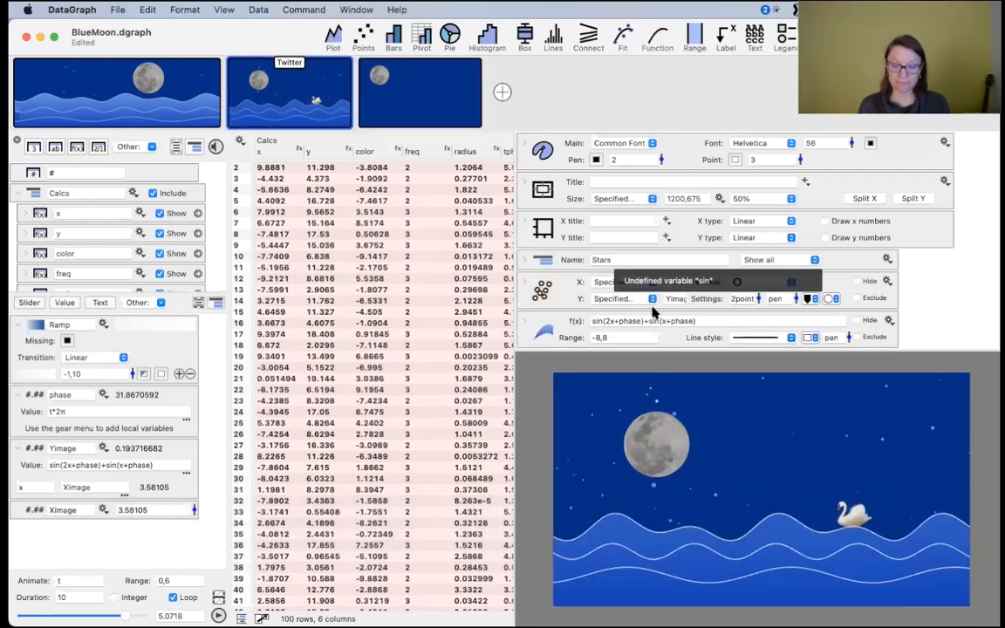
scroll(692, 324, down, 3)
click(664, 264)
drag(673, 263, 551, 269)
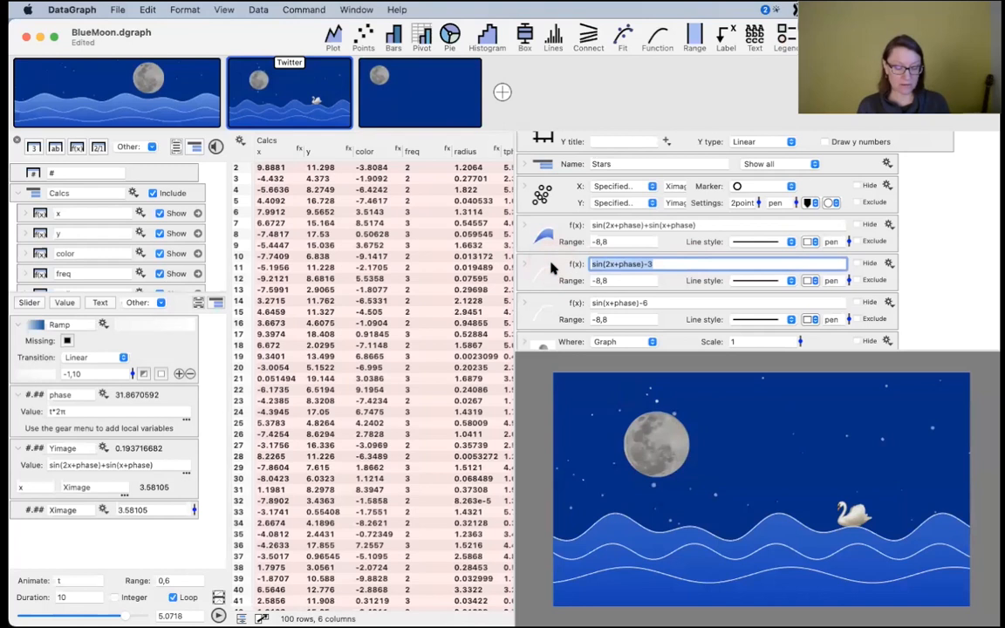
key(super+c)
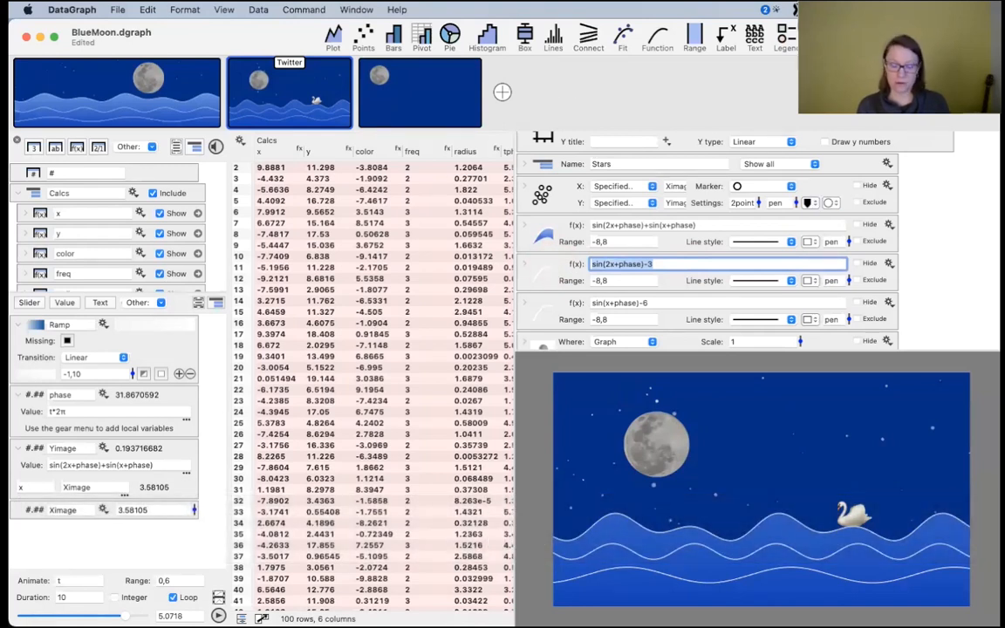
key(super+v)
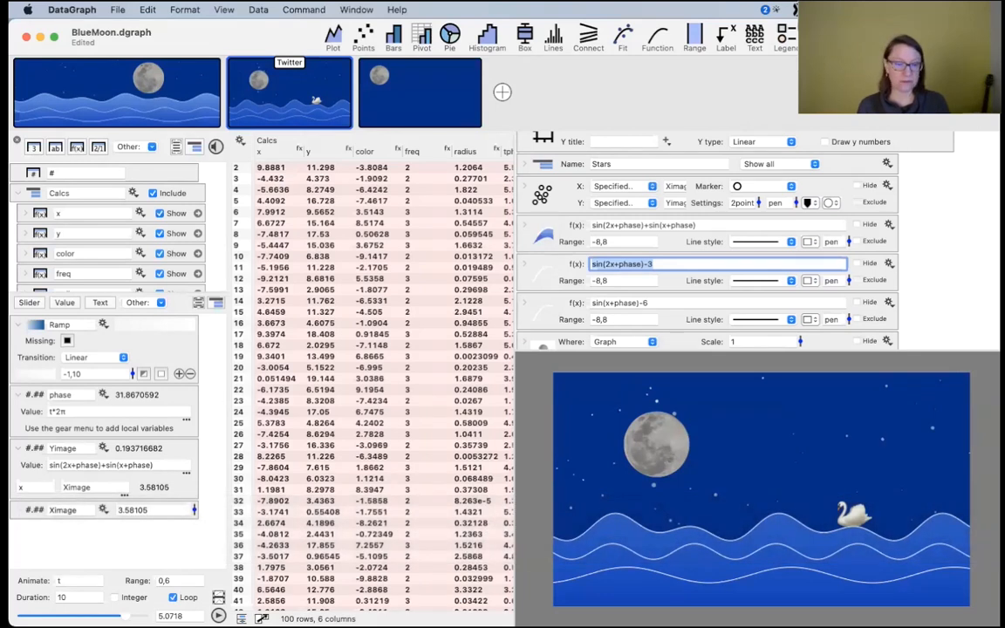
click(446, 92)
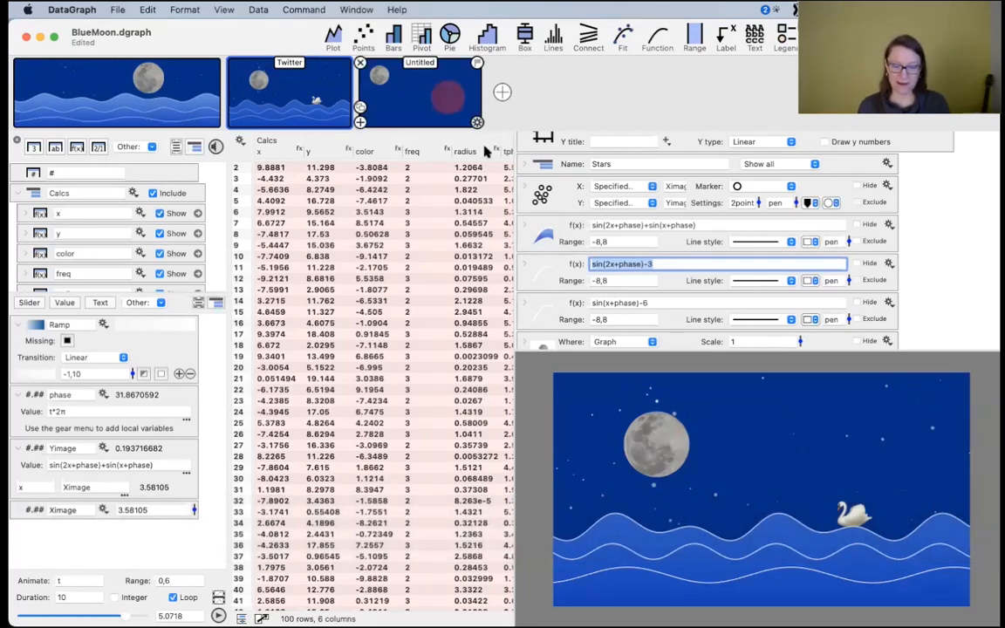
click(573, 301)
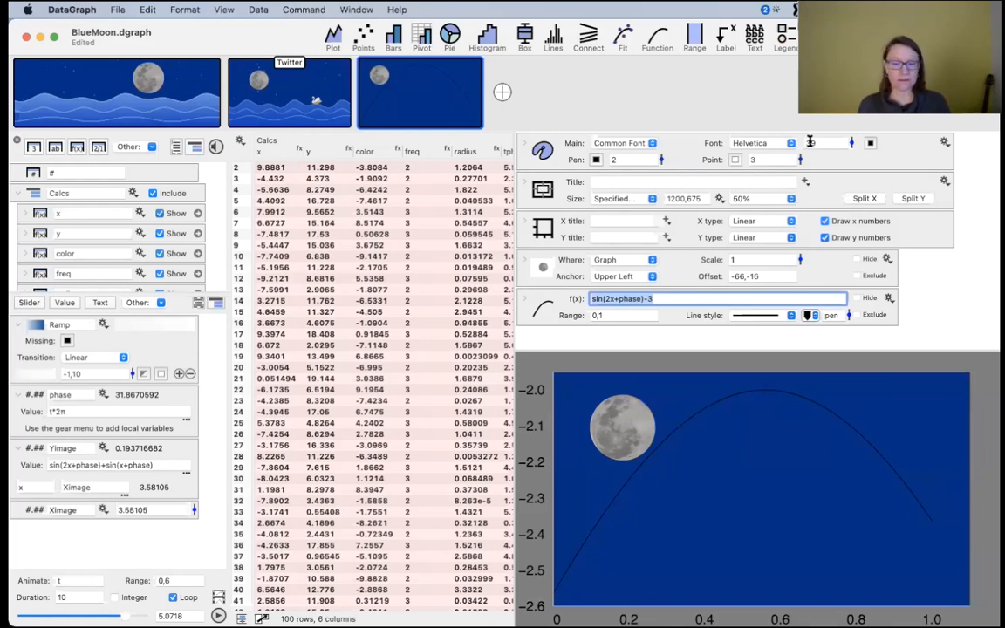
click(810, 316)
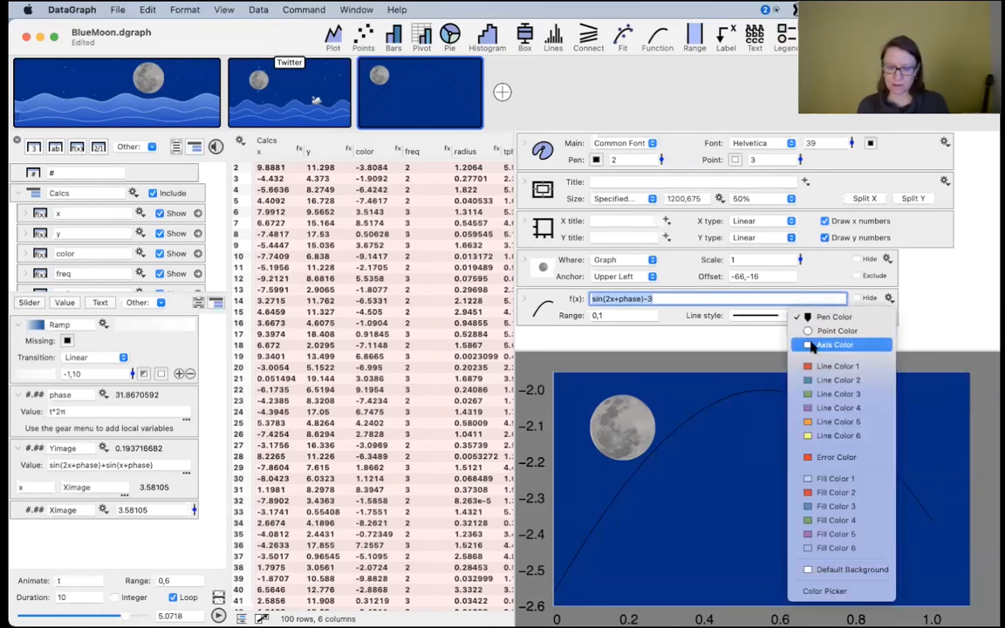
click(825, 345)
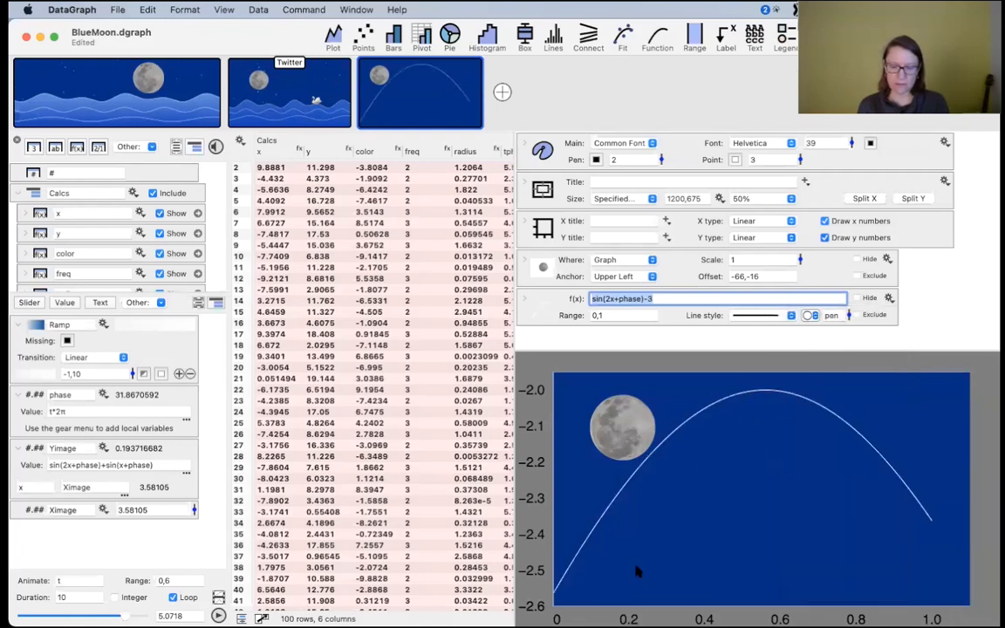
- Show the x and y axis numbers on the Twitter graph and set its font size to 40
click(280, 85)
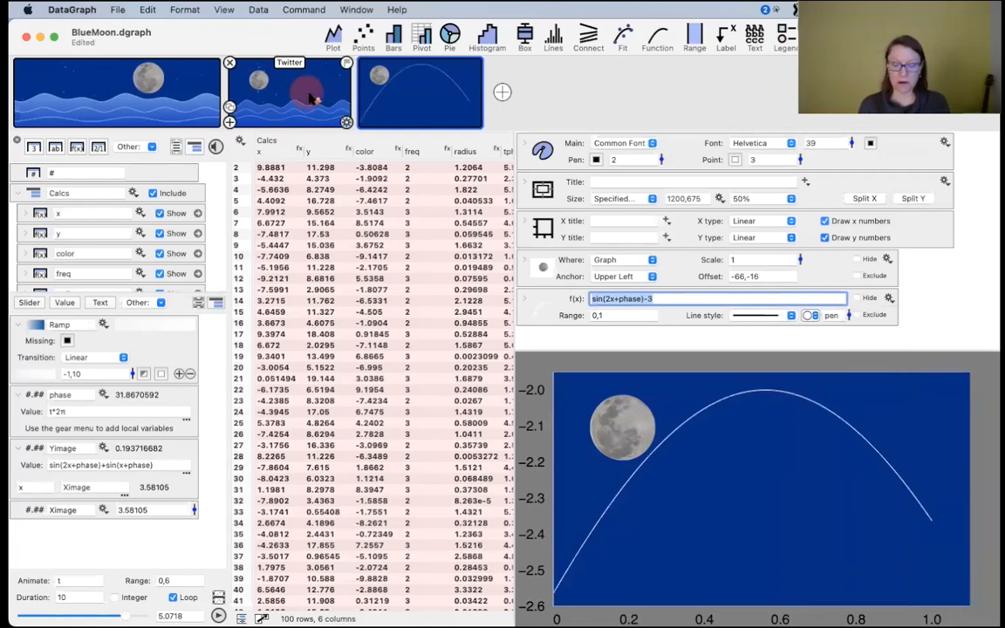
click(844, 224)
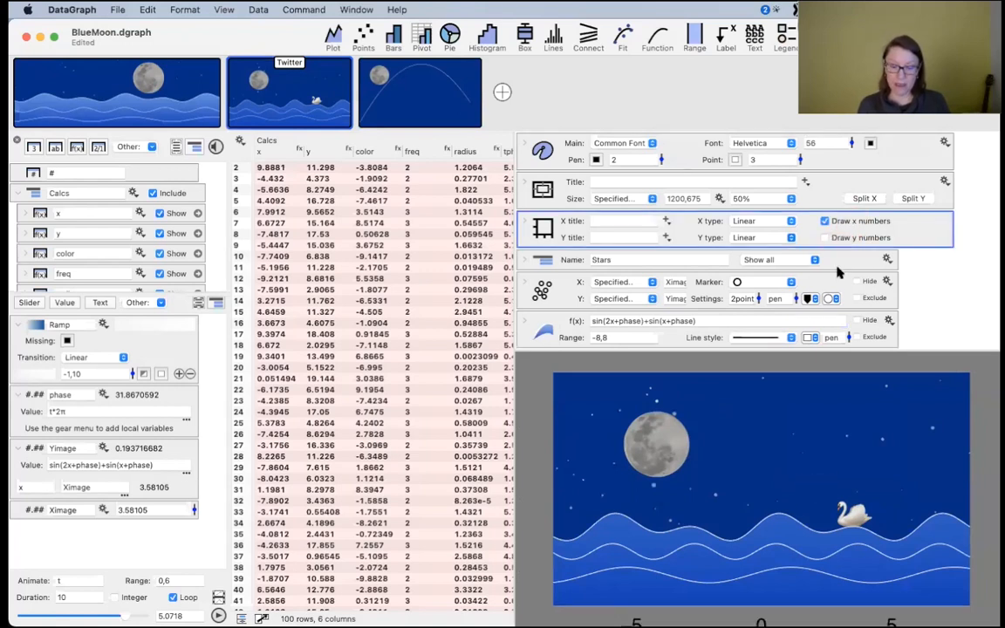
click(843, 239)
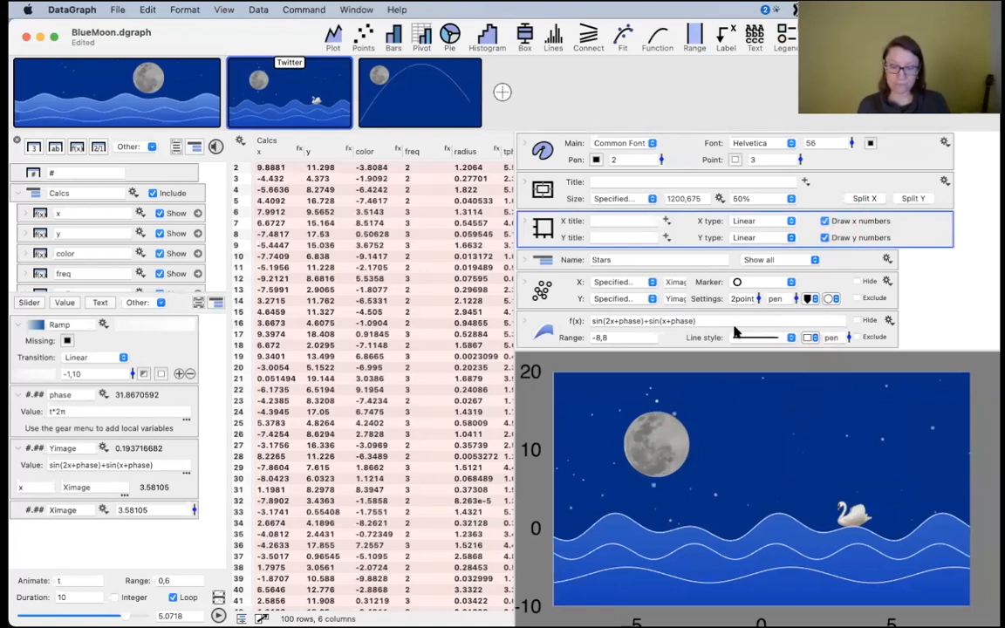
drag(733, 349, 758, 249)
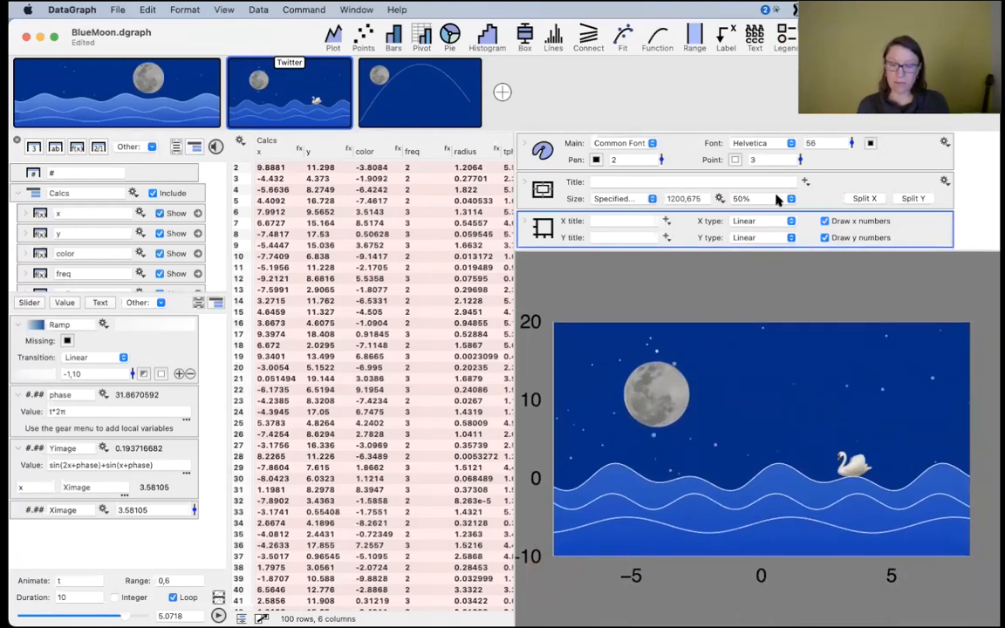
drag(853, 144, 853, 162)
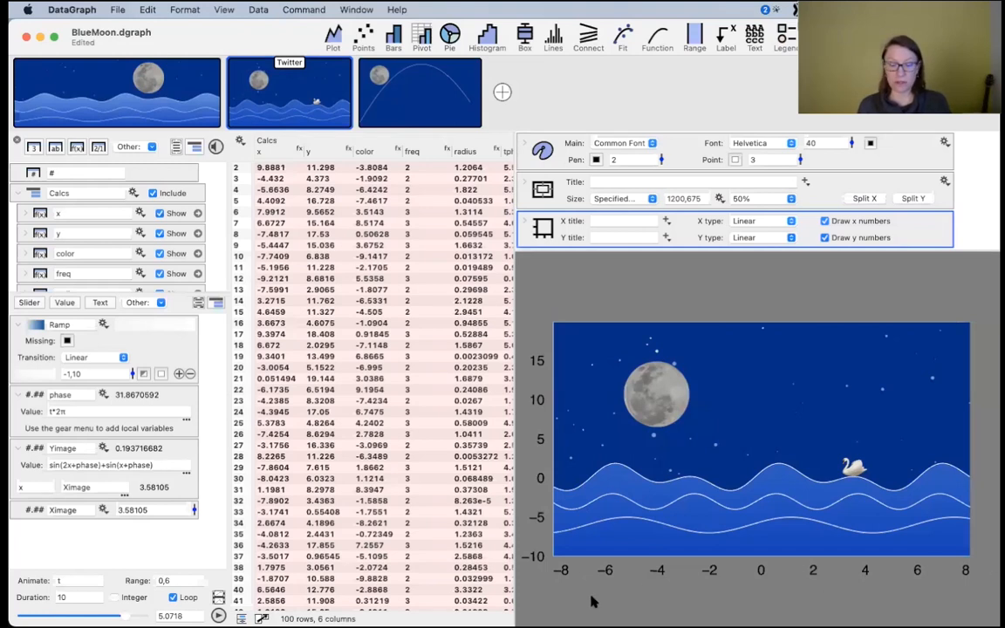
- Set the range of the new moon graph's wave function to -8,8
click(419, 96)
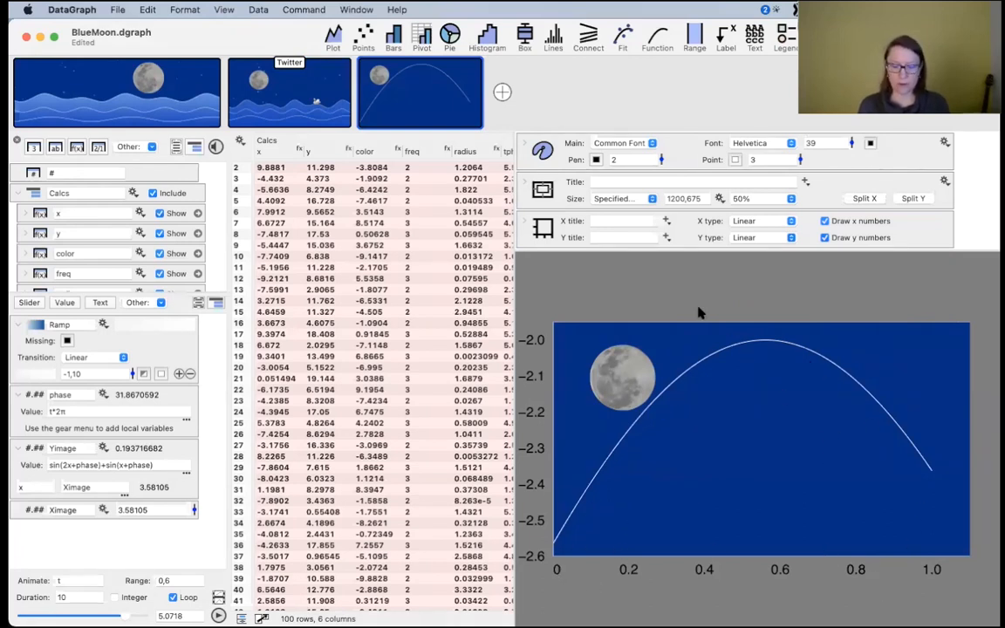
drag(676, 250, 680, 390)
drag(638, 315, 547, 321)
click(549, 316)
key(BackSpace)
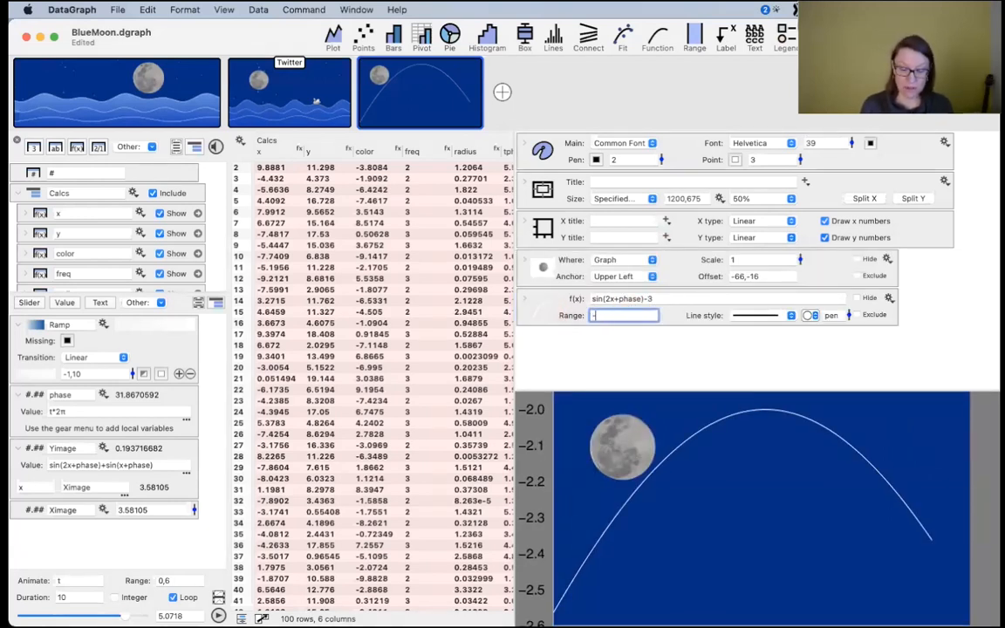
text(-8,8)
key(Return)
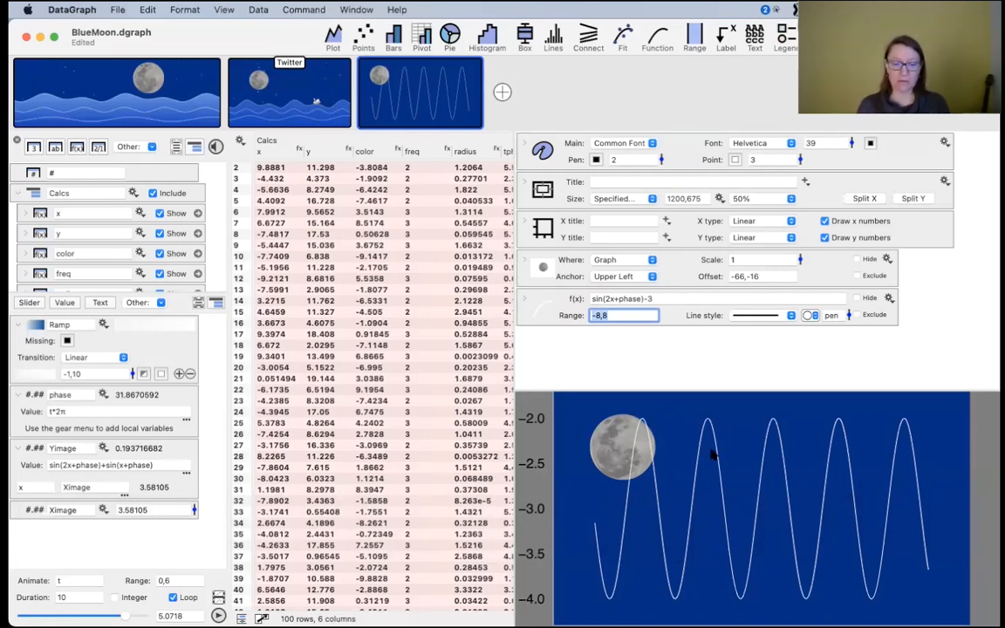
- Set both the included and the restricted x range of the new moon graph's axes to -8,8
click(297, 90)
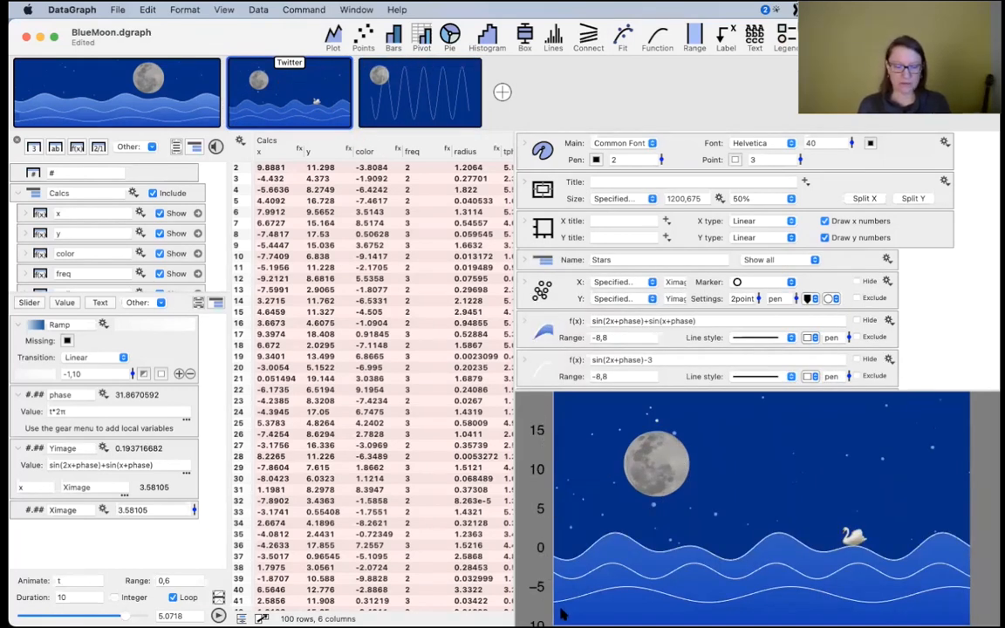
click(410, 94)
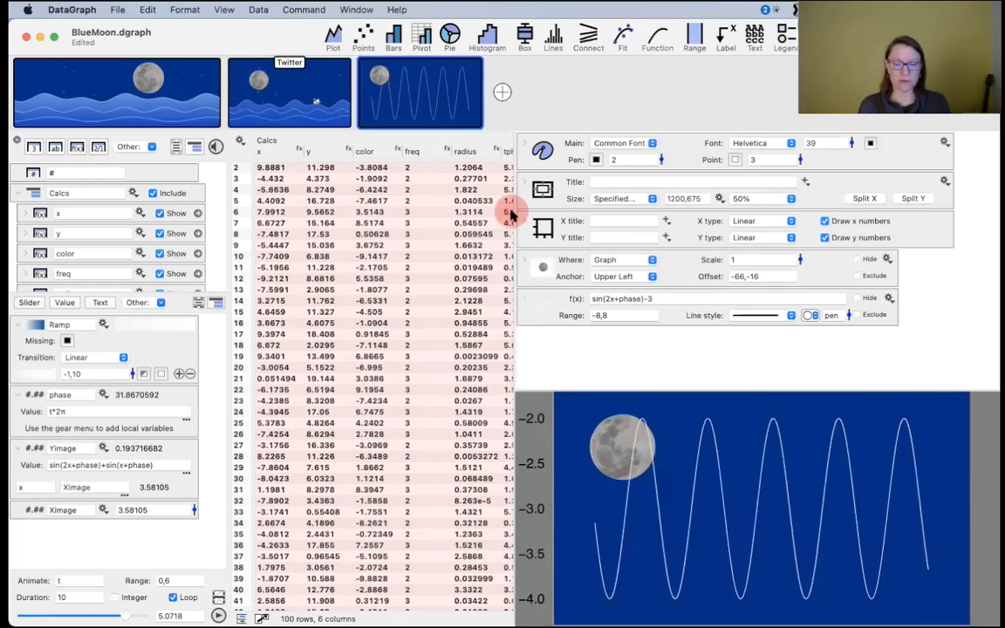
click(526, 225)
click(612, 260)
scroll(615, 328, down, 3)
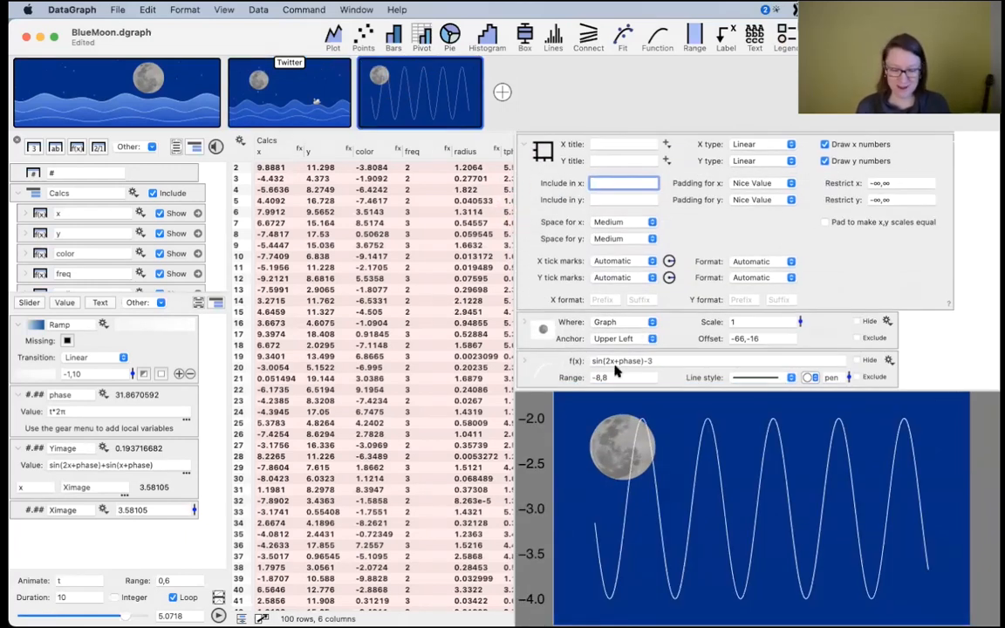
click(545, 380)
key(super+c)
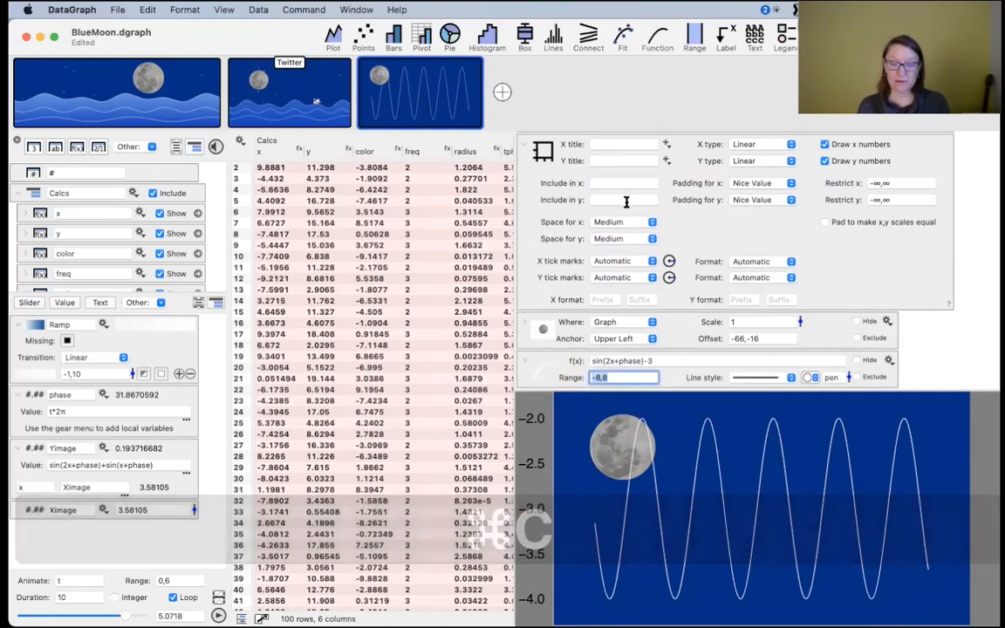
click(650, 183)
key(super+v)
click(872, 183)
key(super+v)
- Set both the included and the restricted y range of the new moon graph's axes to -5,15
click(613, 199)
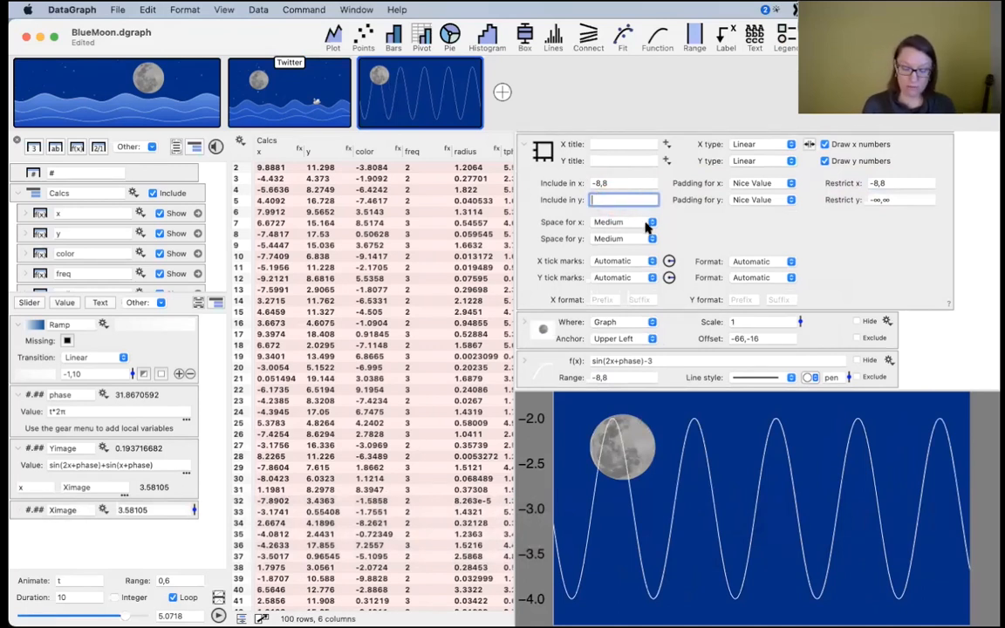
text(-)
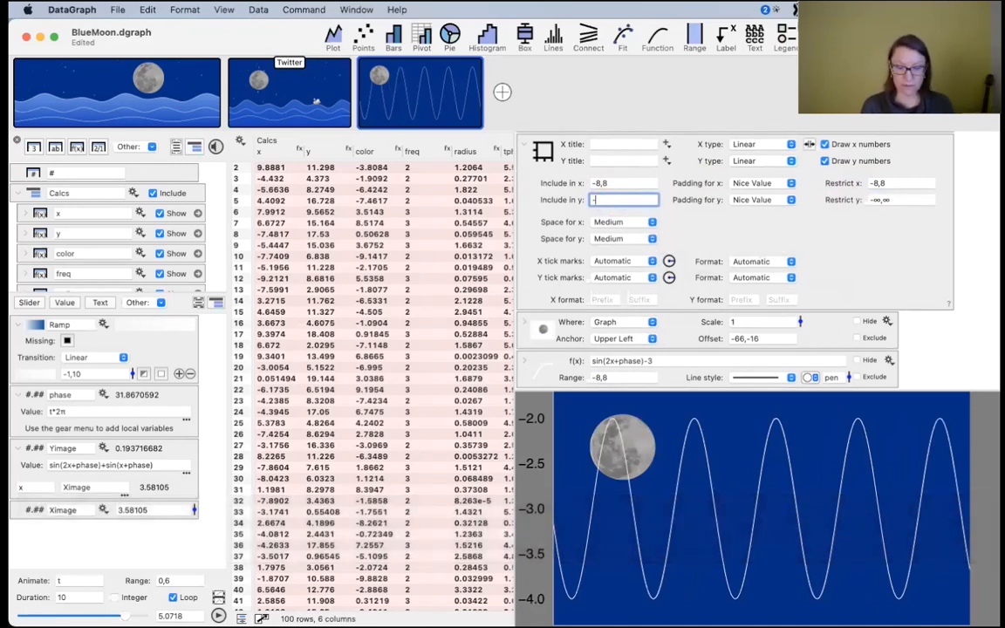
text(5)
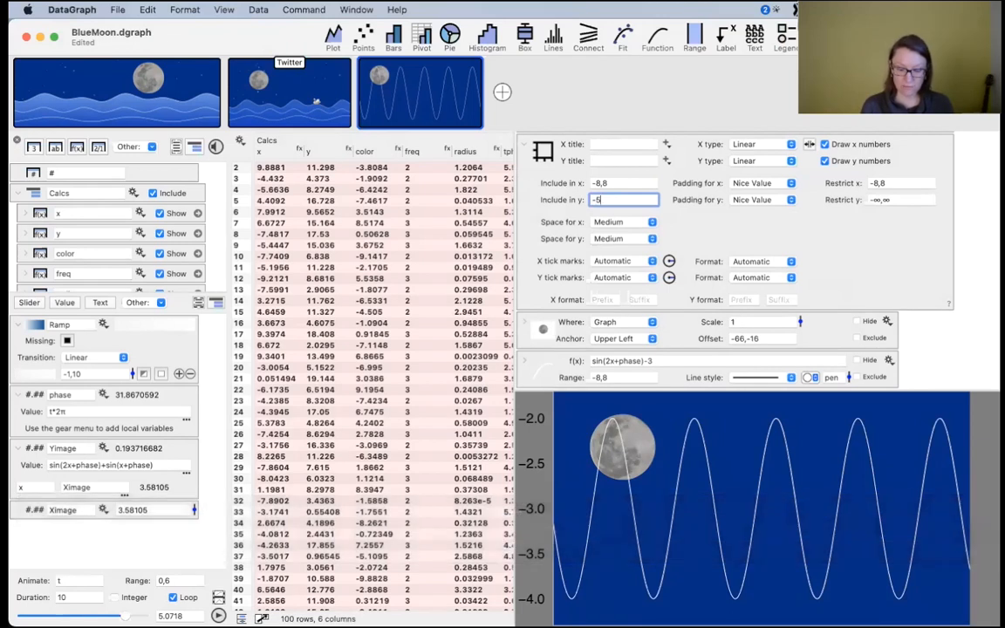
text(,15)
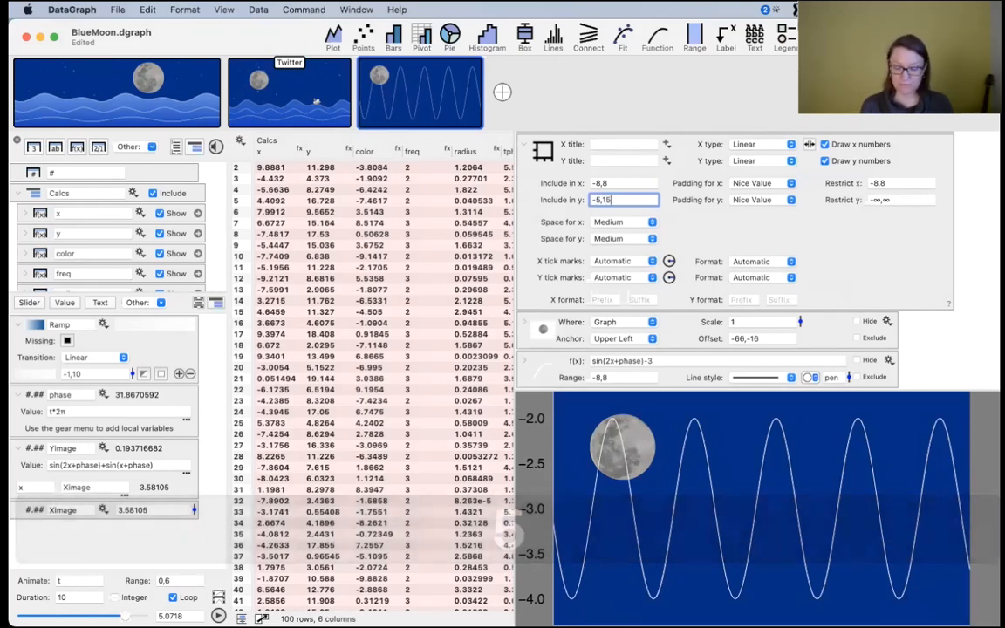
key(Return)
key(super+c)
click(886, 200)
key(super+v)
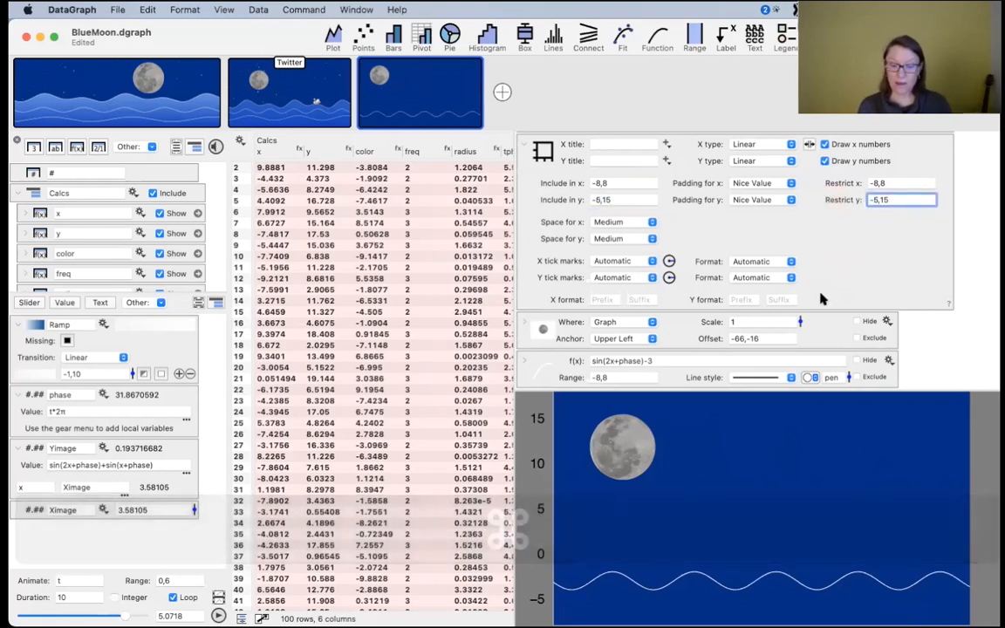
click(827, 261)
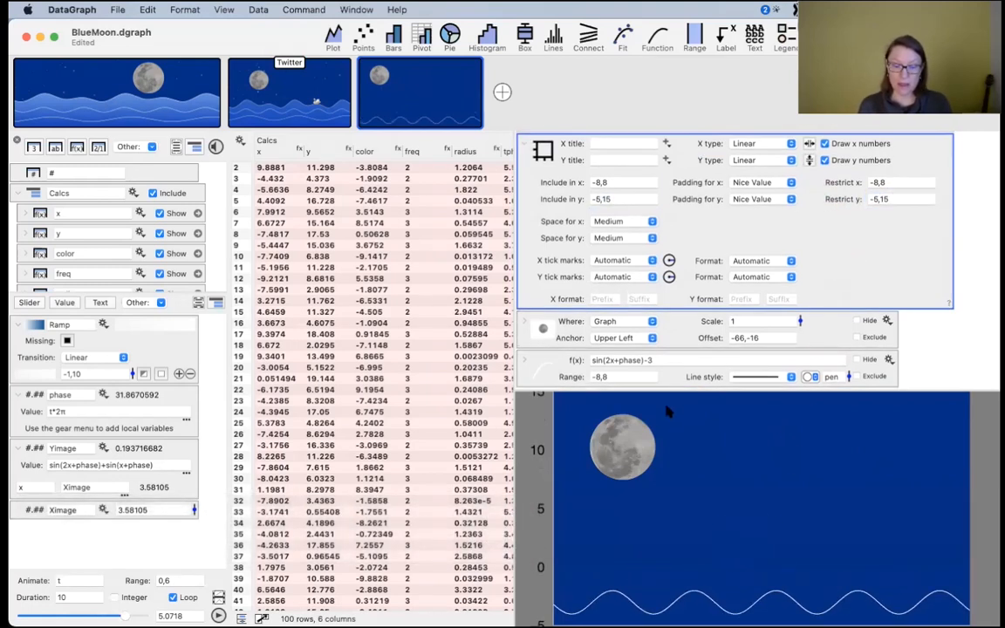
- Enlarge the drawing area, play the animation to compare the new wave with the Twitter graph's waves, and stop it
click(628, 360)
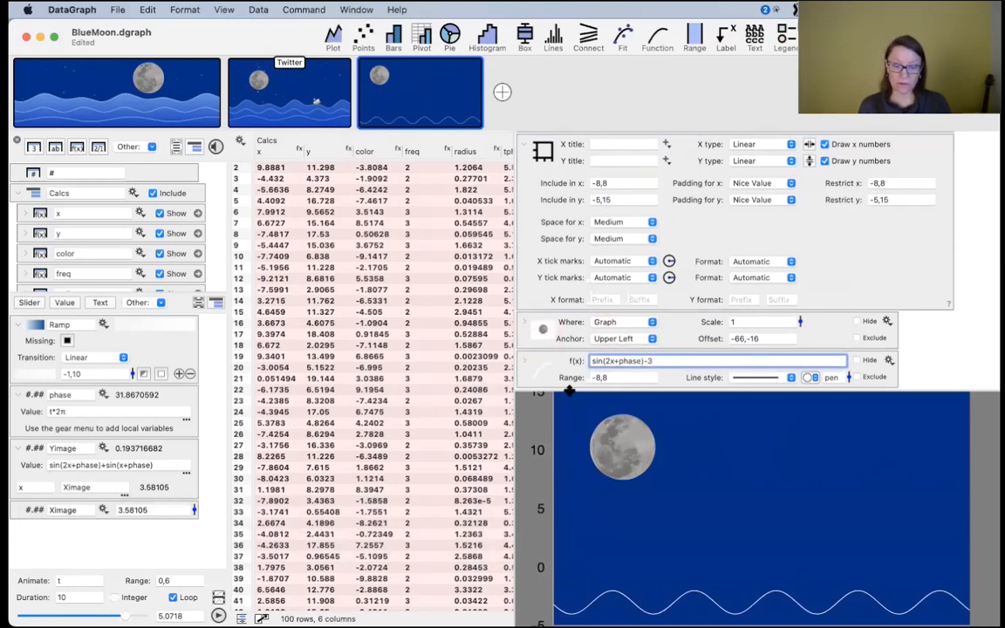
drag(569, 391, 556, 269)
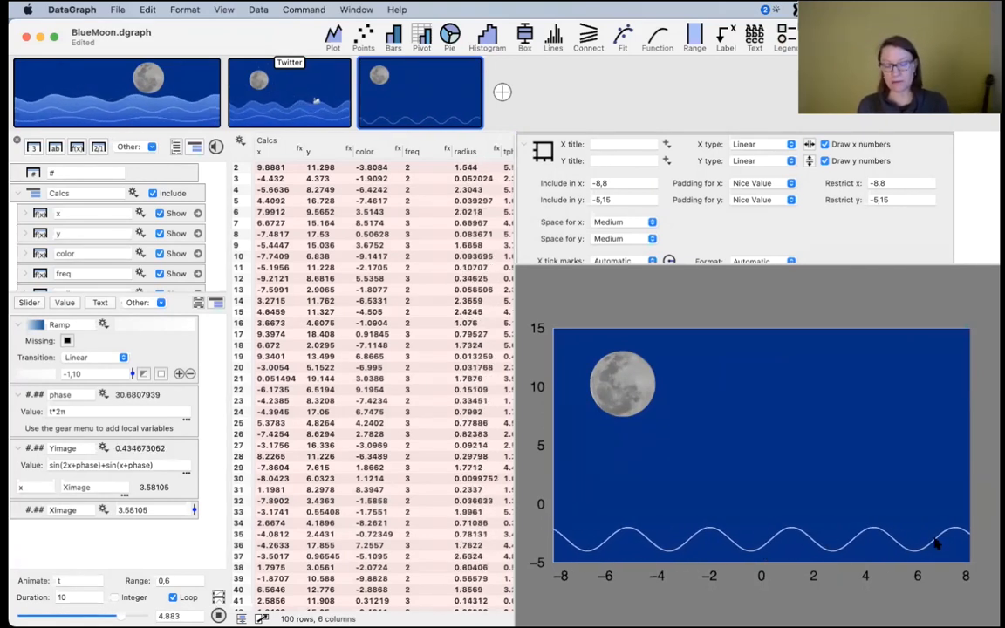
click(297, 98)
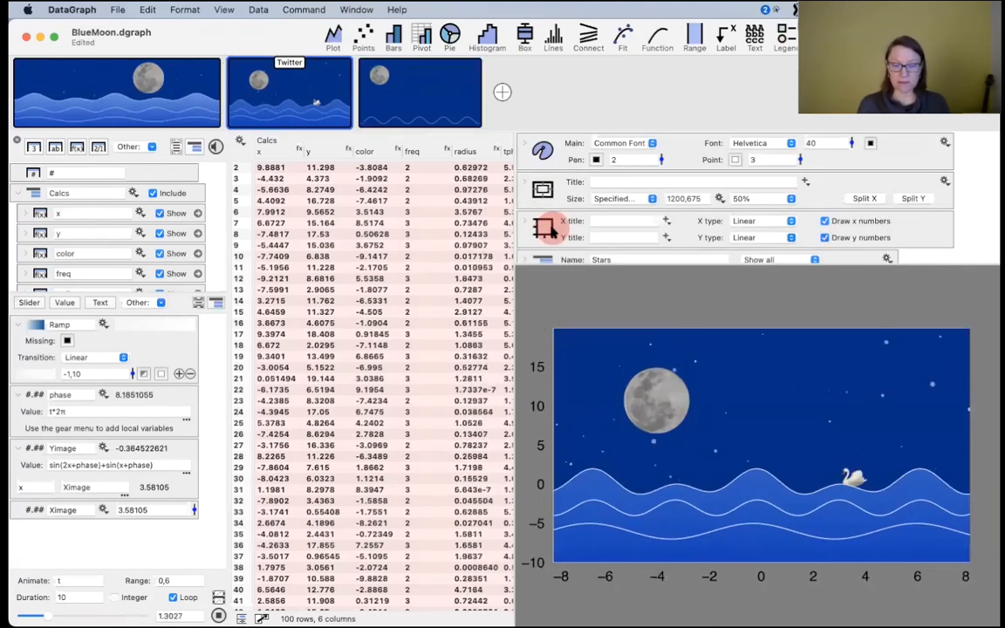
click(218, 615)
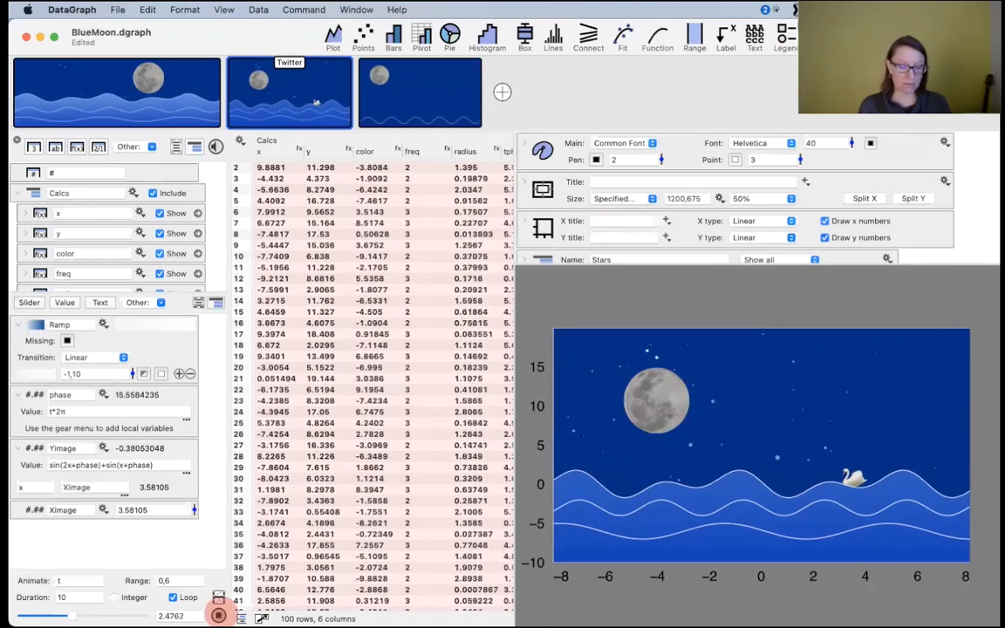
- Examine the formulas of the Twitter graph's three wave functions
scroll(576, 210, down, 5)
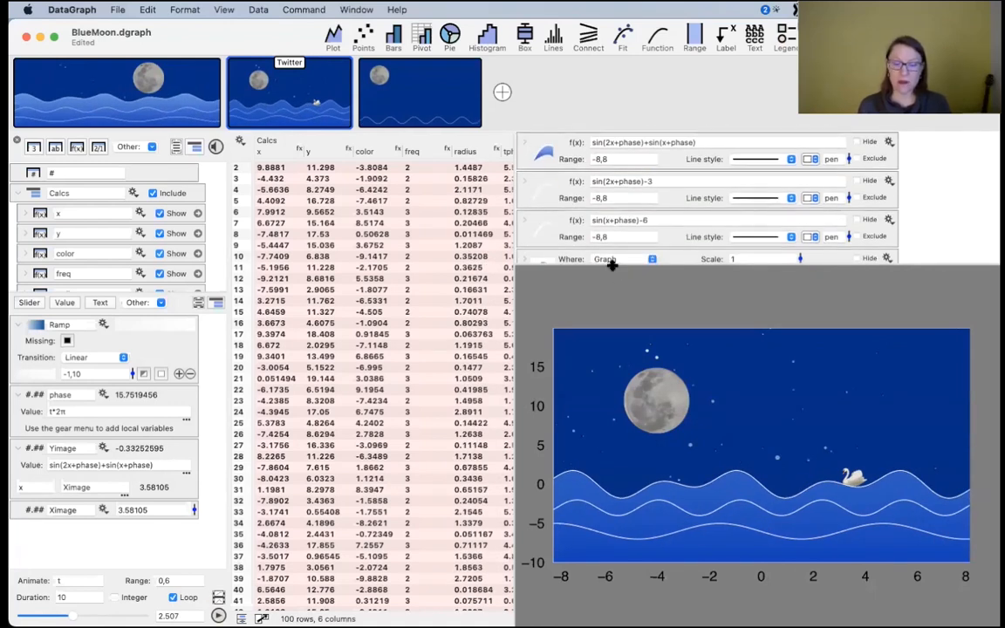
drag(612, 263, 629, 347)
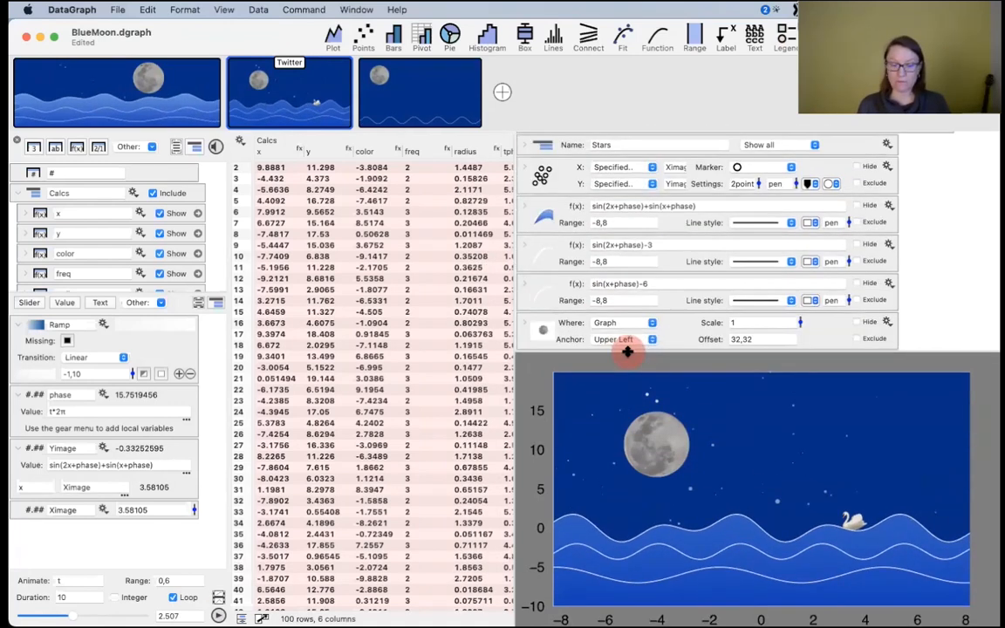
click(545, 211)
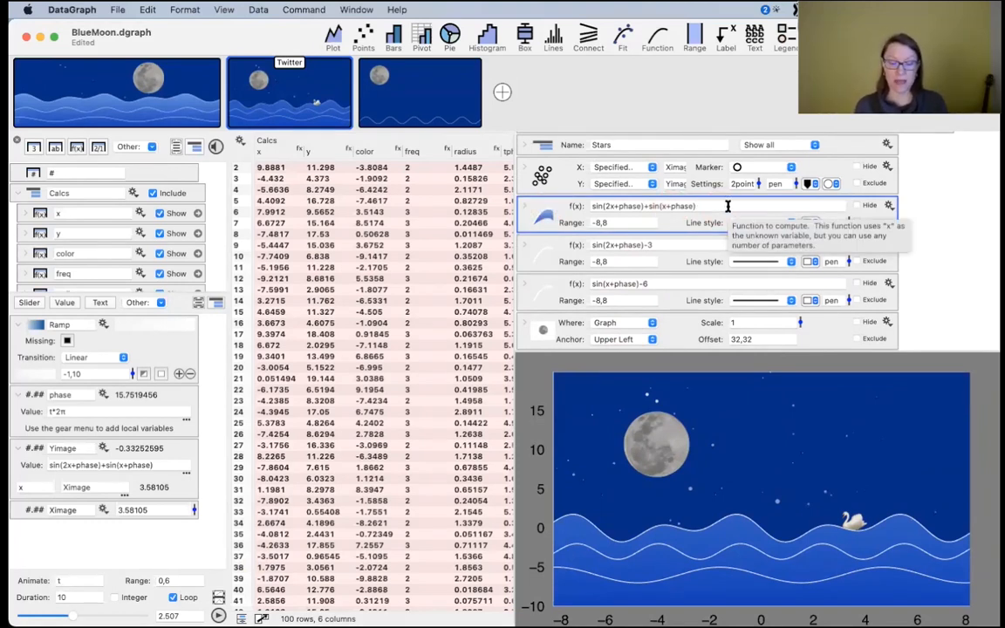
click(661, 244)
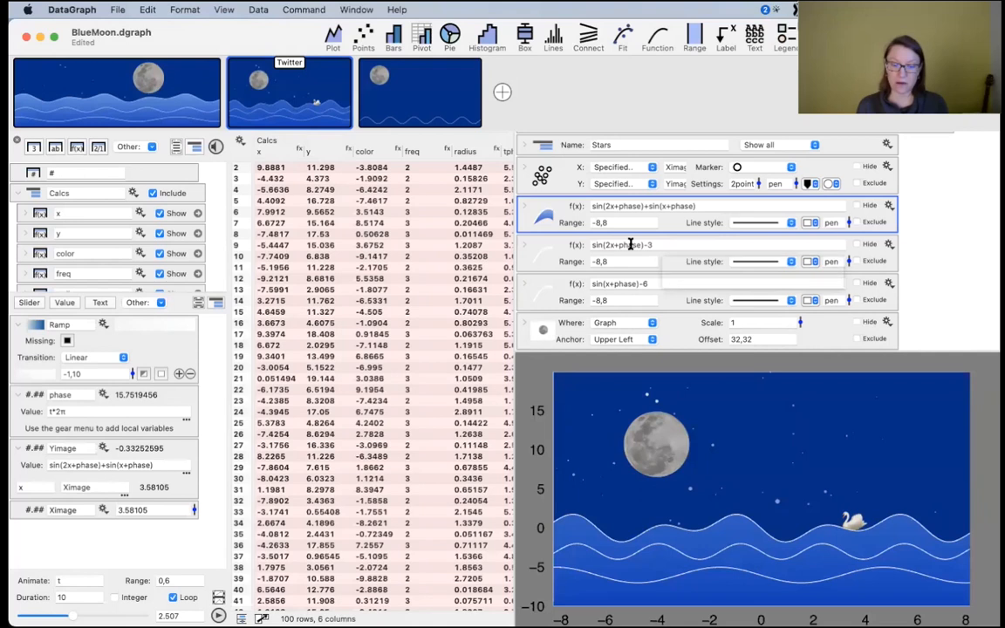
click(667, 283)
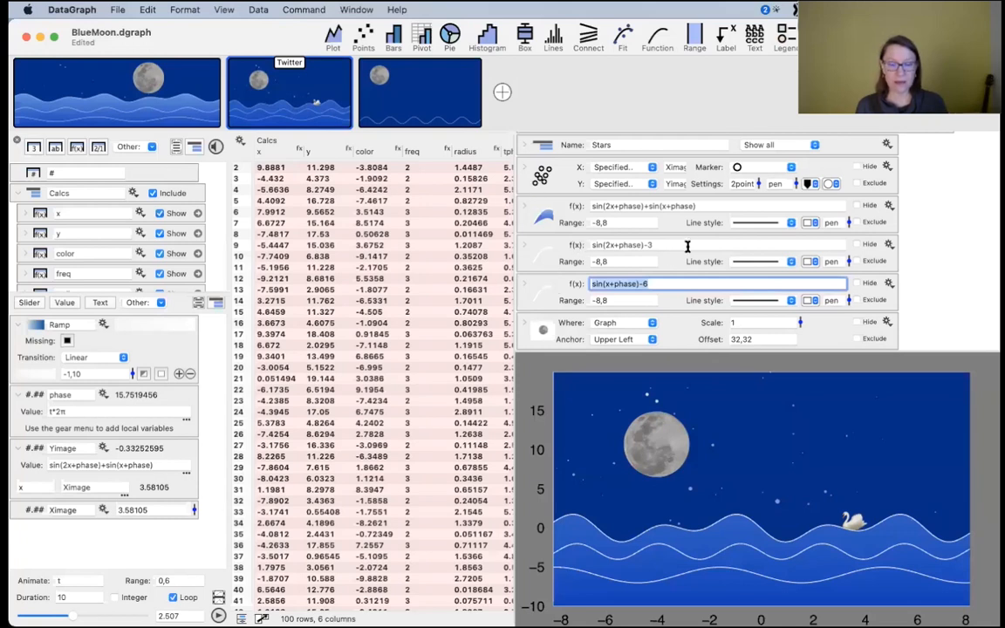
- Copy the Twitter graph's filled wave function sin(2x+phase)+sin(x+phase) into the new moon graph
click(602, 203)
click(546, 217)
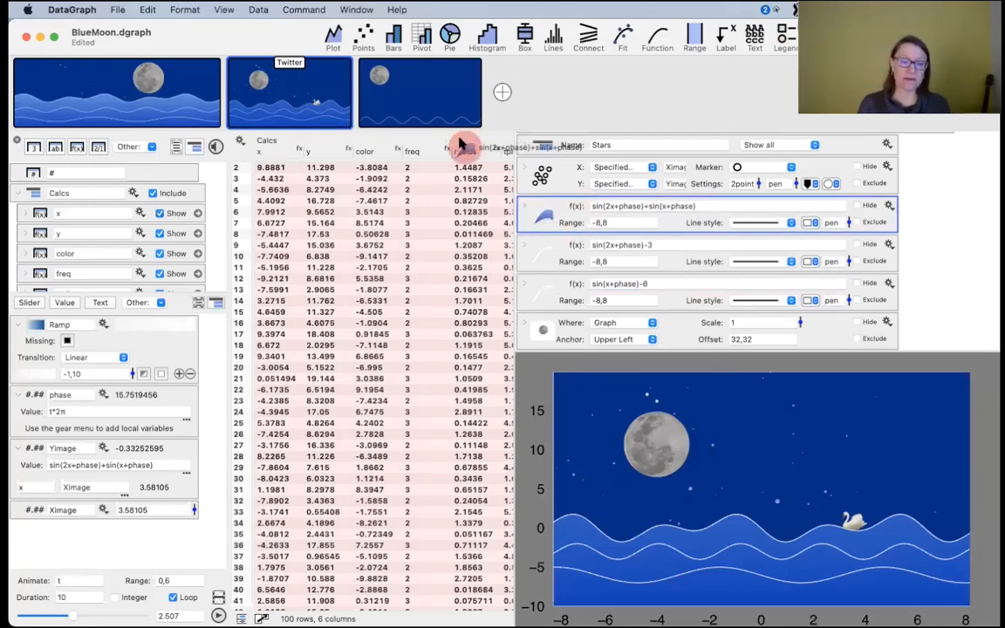
scroll(575, 323, down, 1)
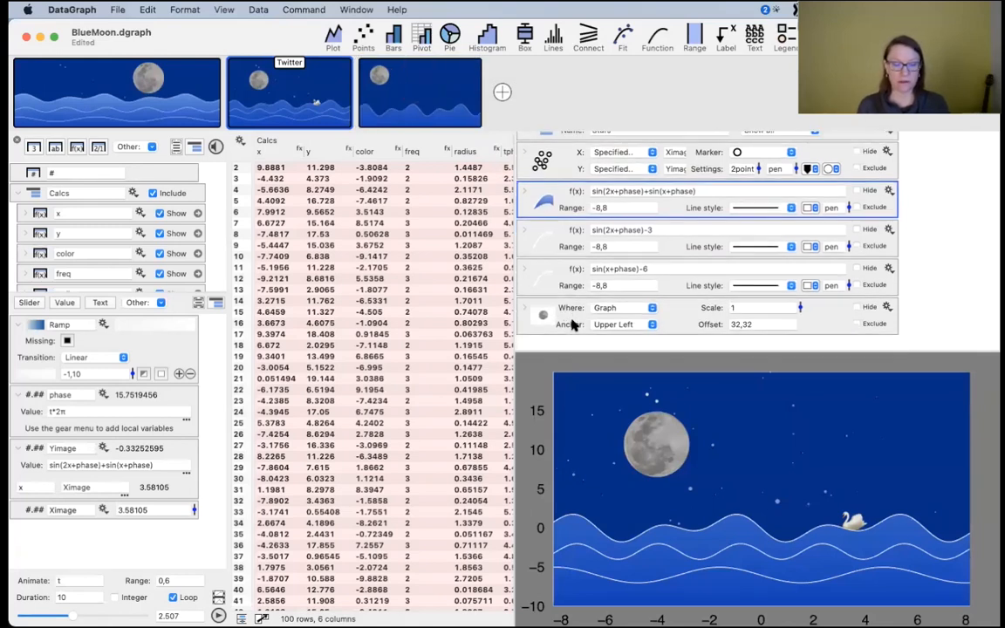
- In the new moon graph, reorder the functions so sin(2x+phase)-3 comes after the filled wave sin(2x+phase)+sin(x+phase)
click(407, 95)
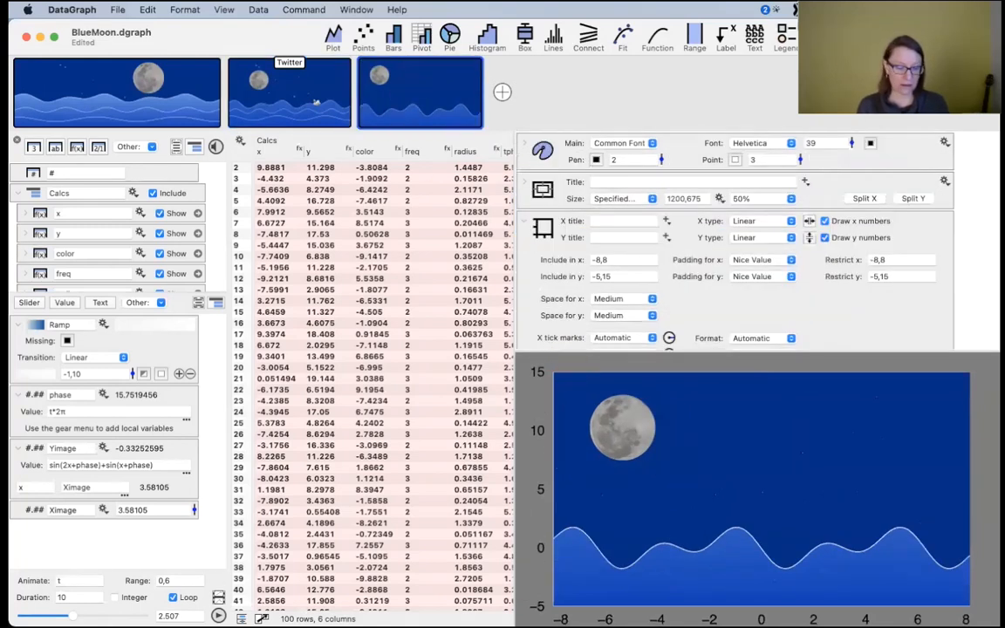
scroll(615, 261, down, 3)
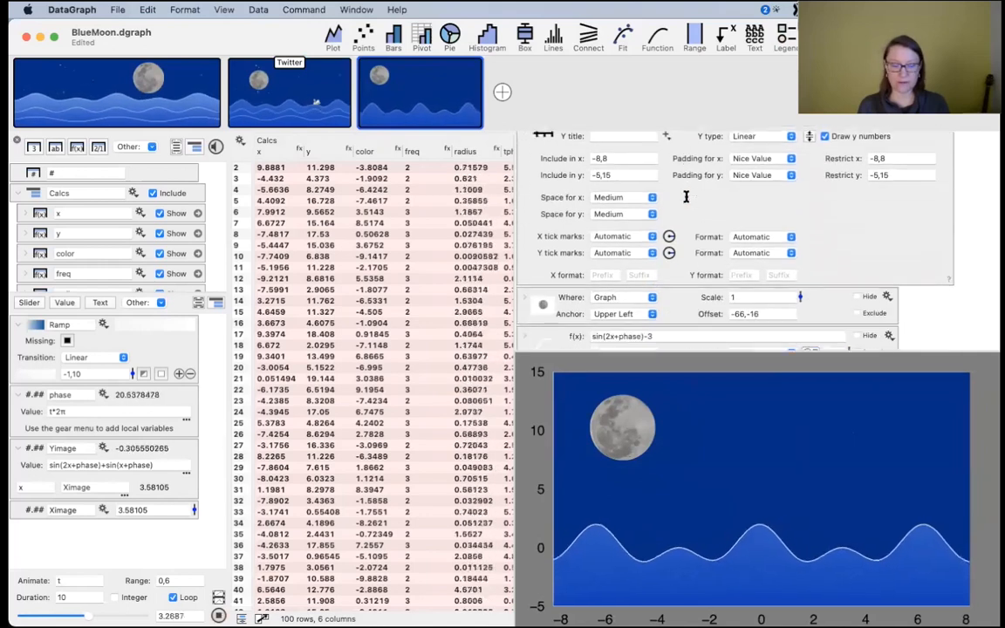
scroll(615, 260, down, 1)
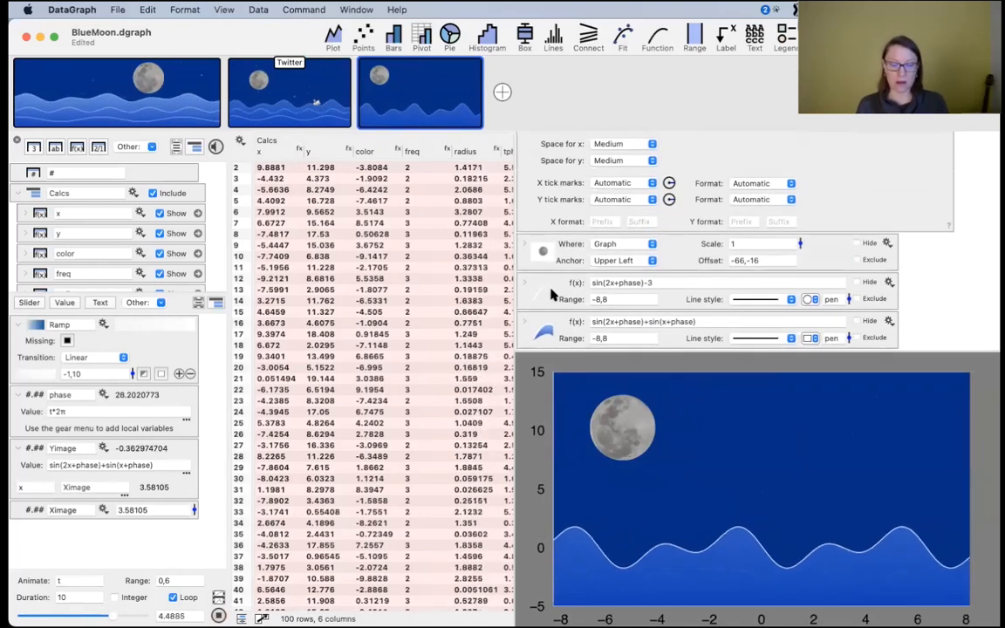
drag(550, 288, 539, 338)
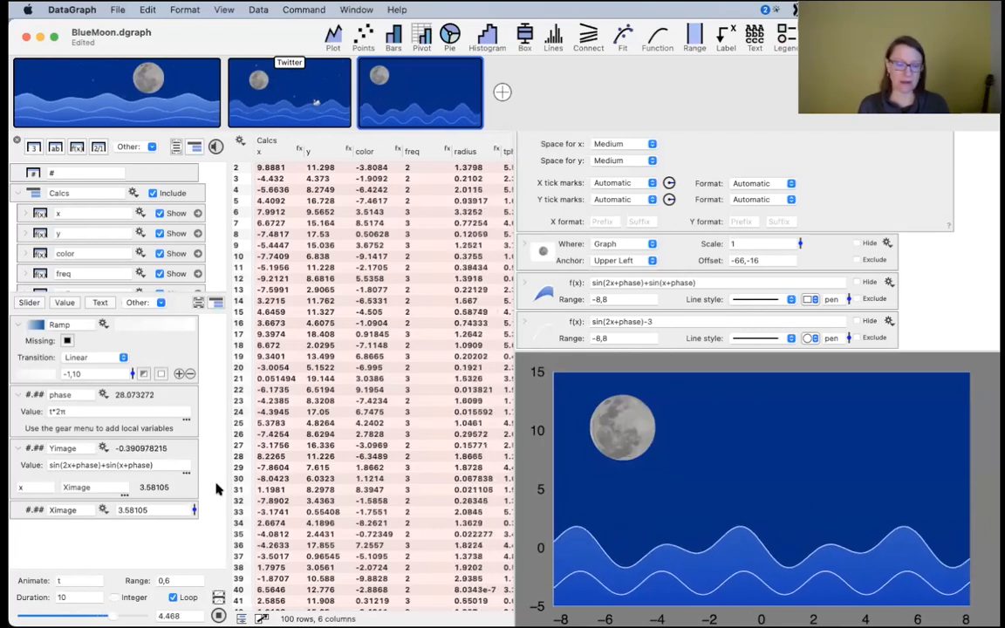
- Play and stop the animation to review the new moon graph's layered waves and the Twitter graph's scene
click(218, 615)
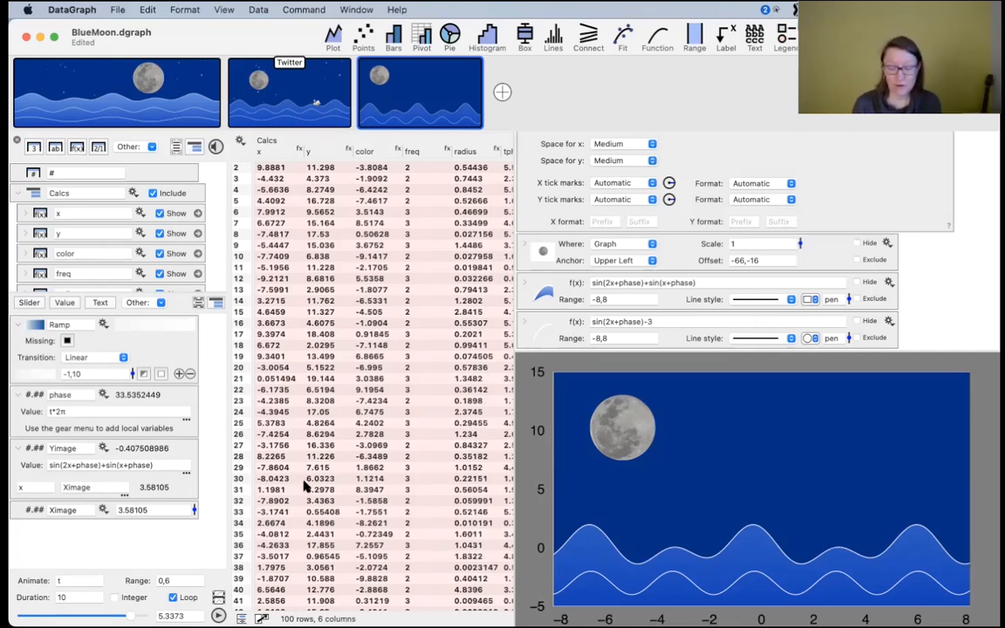
click(218, 615)
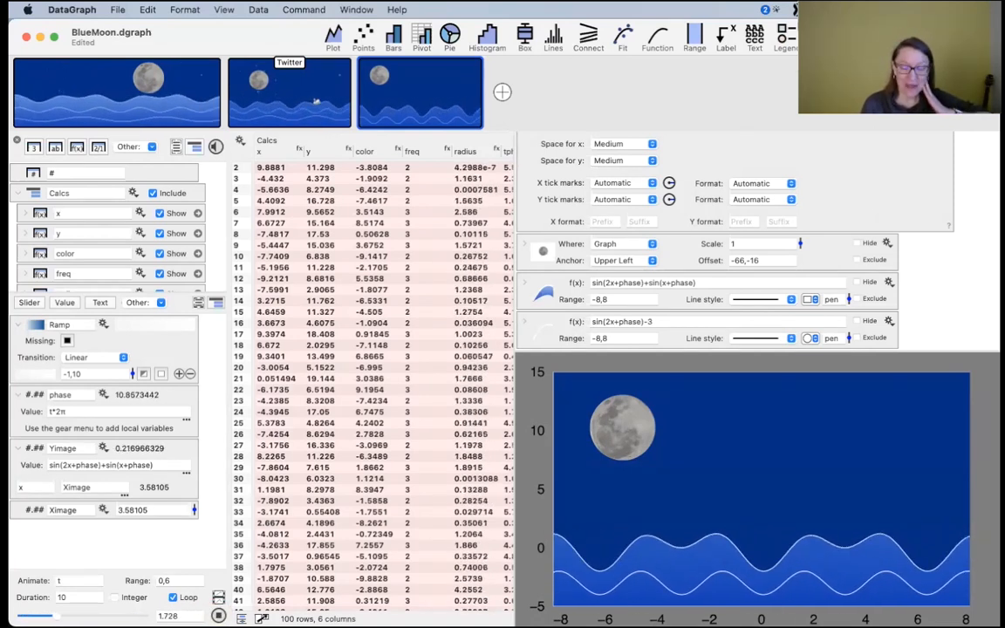
click(218, 615)
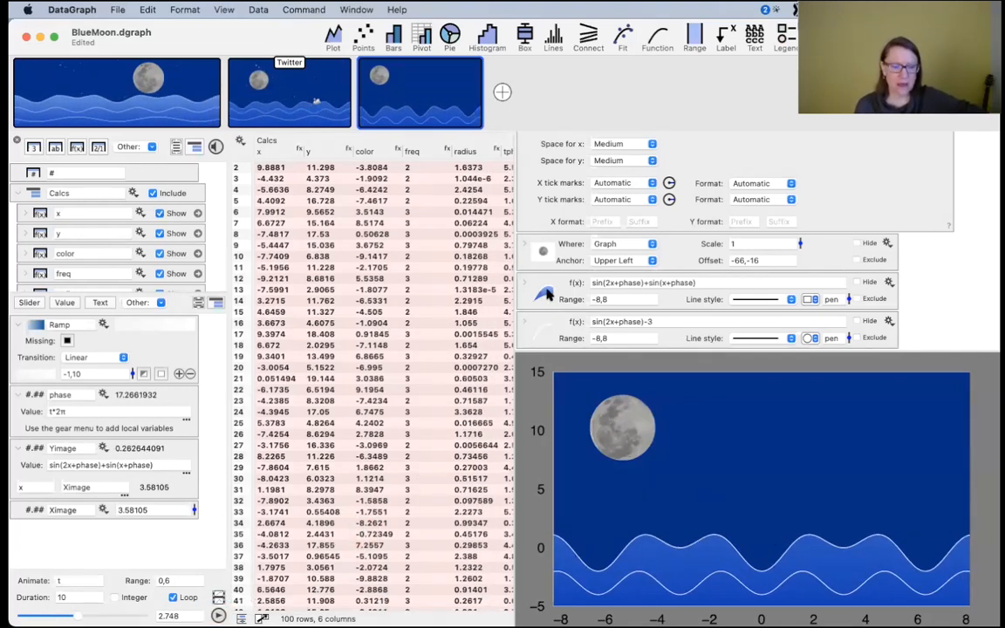
mouse_move(439, 82)
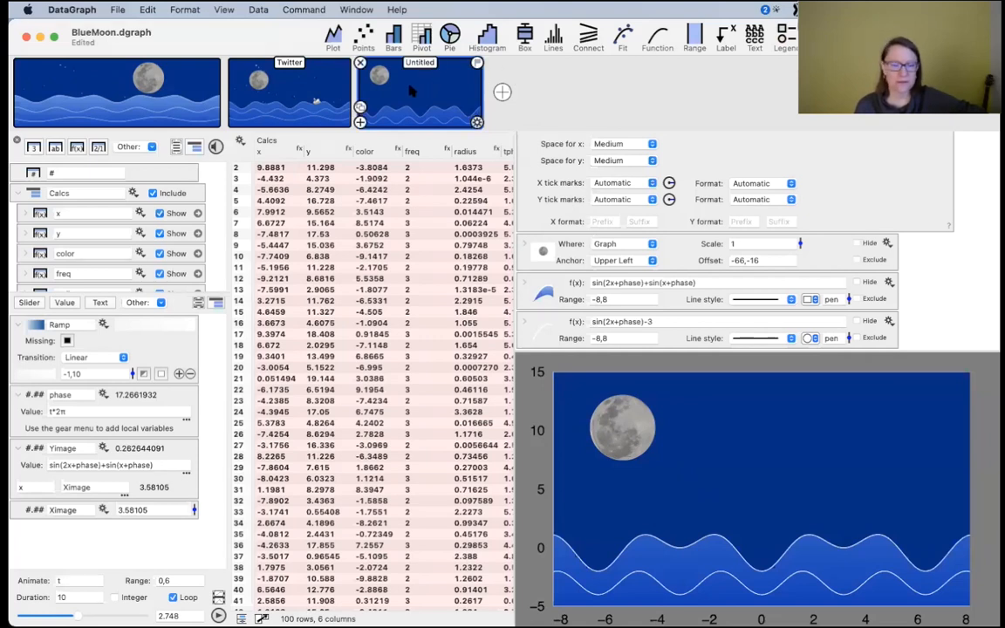
click(329, 80)
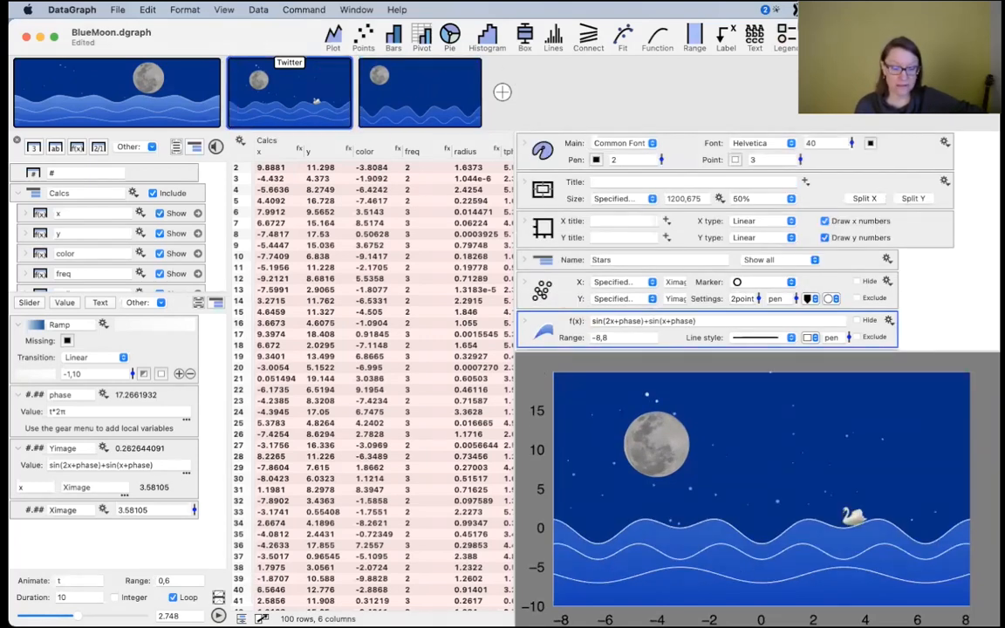
click(218, 616)
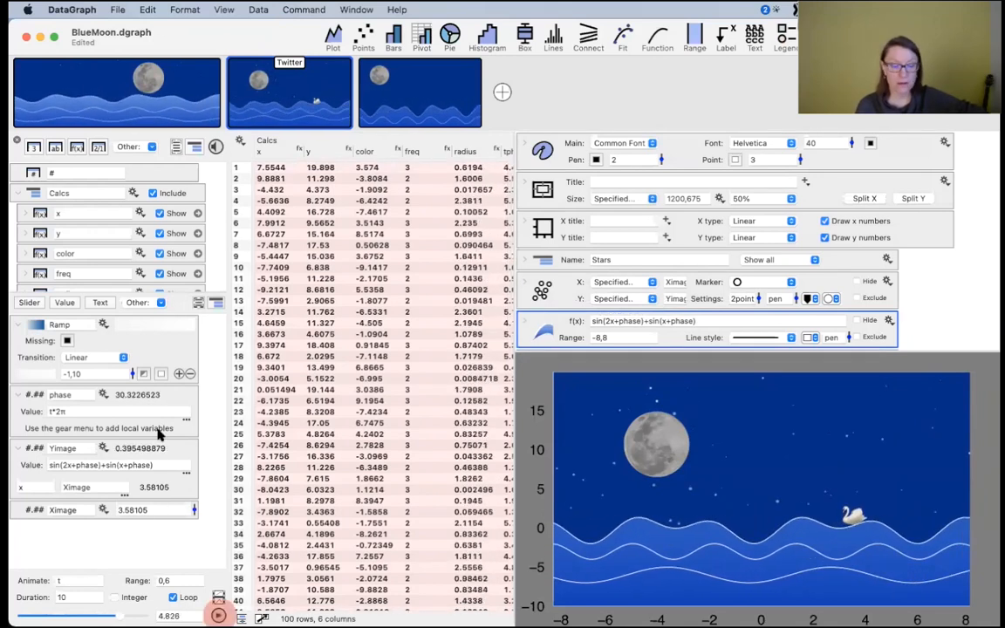
- Enlarge the column definitions area and expand the Twitter graph's Stars group and its points command to examine their settings
drag(172, 294, 161, 375)
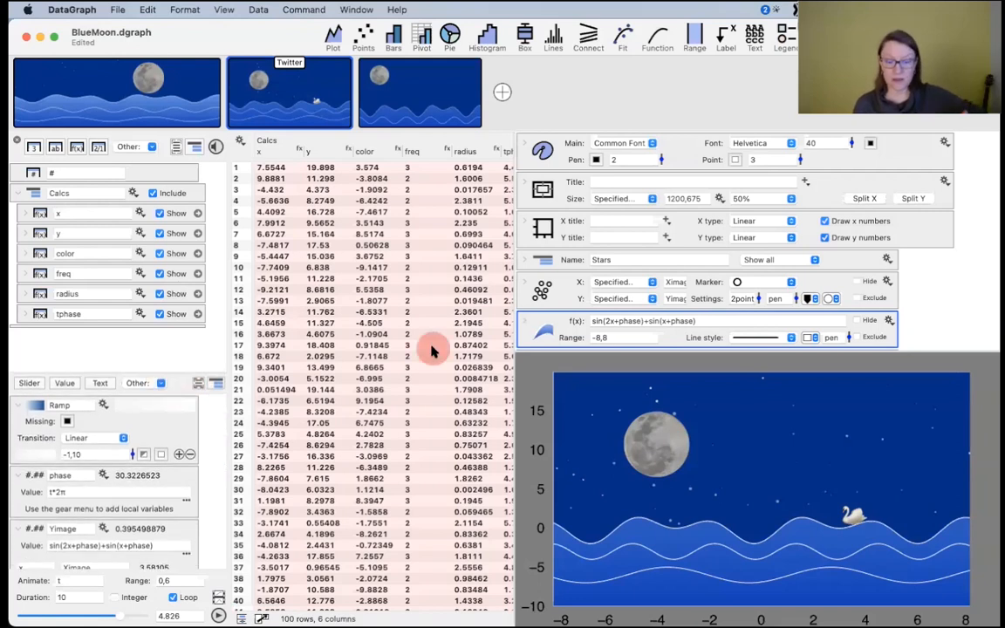
click(536, 281)
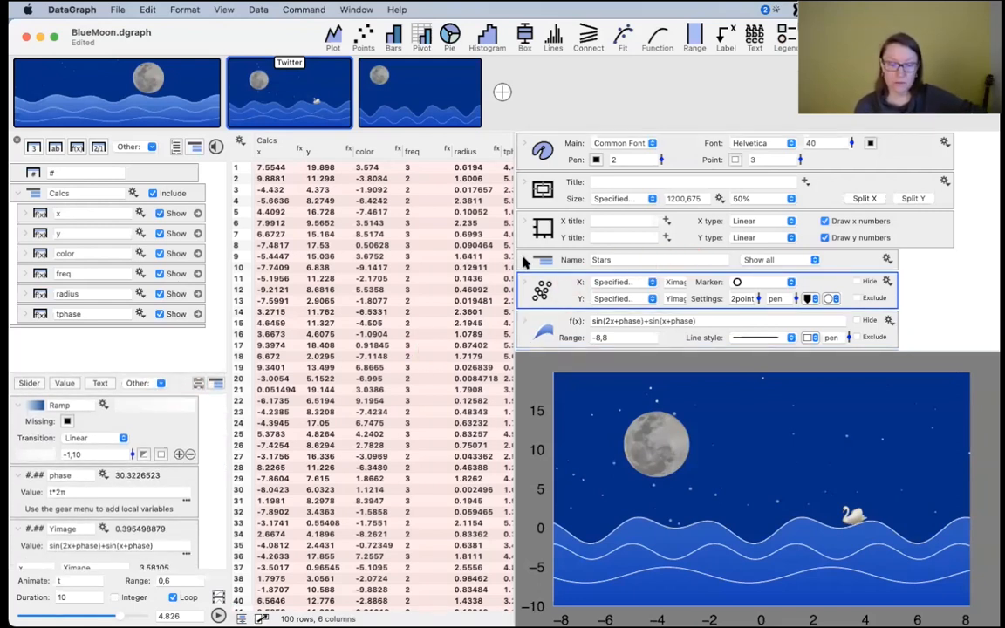
click(524, 260)
click(551, 231)
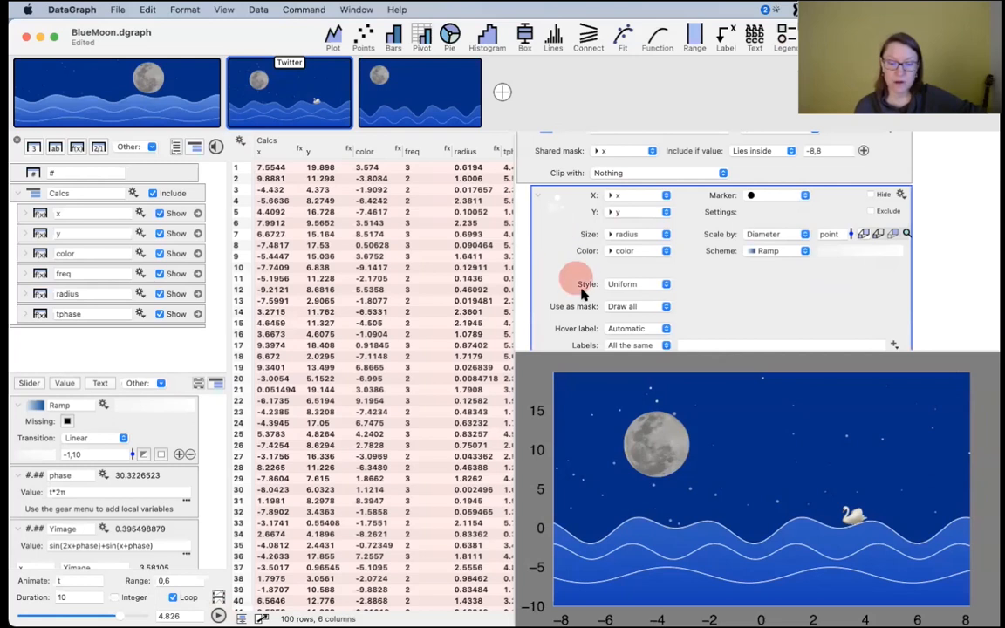
scroll(584, 277, down, 5)
scroll(585, 276, up, 4)
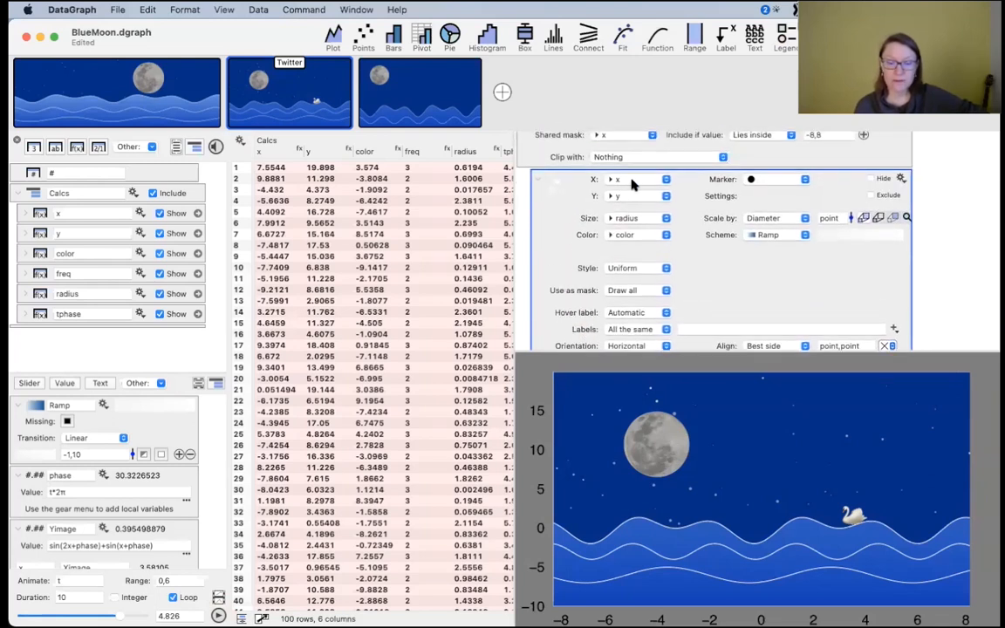
- Examine the random-number formulas behind the x and y columns that position the stars
click(280, 157)
click(322, 154)
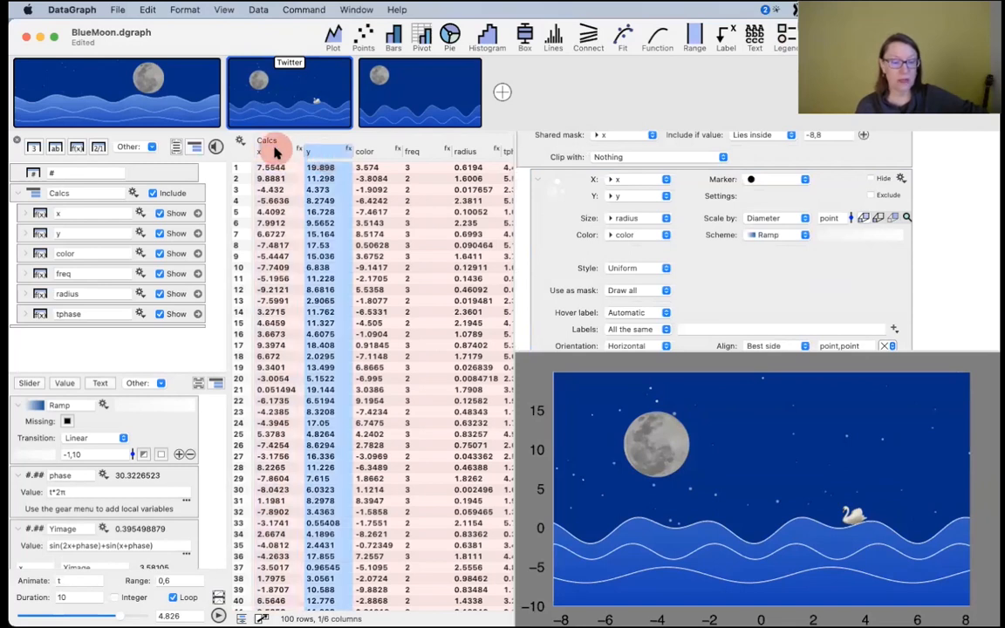
click(26, 212)
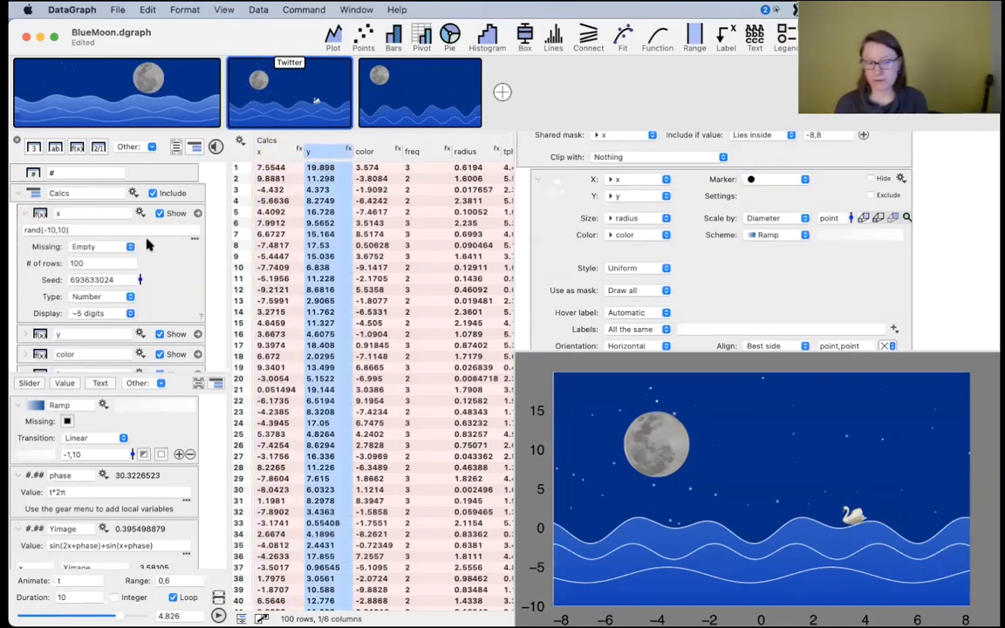
scroll(165, 279, down, 2)
scroll(170, 290, up, 1)
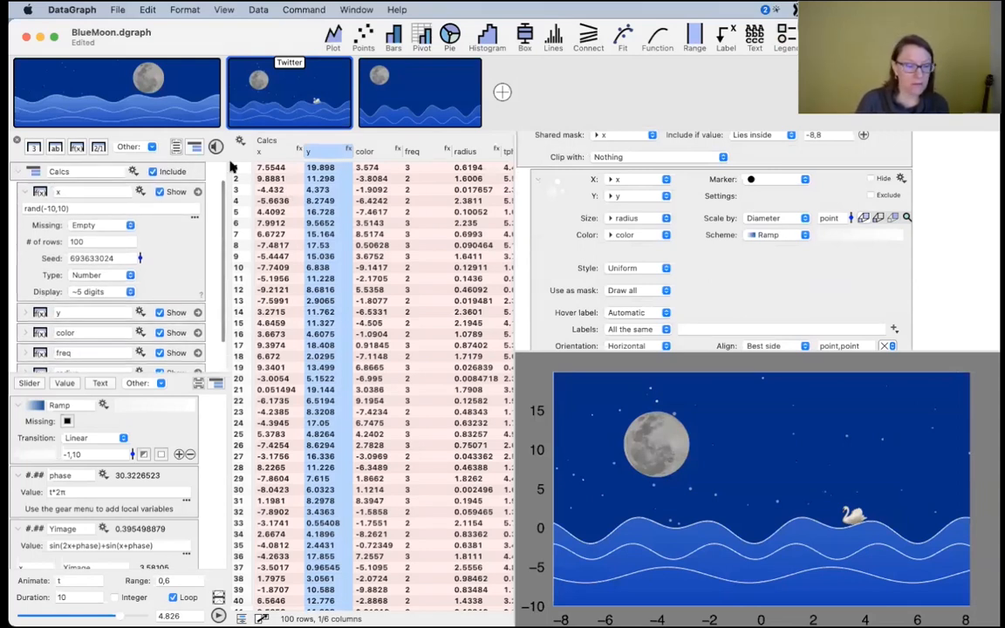
click(76, 207)
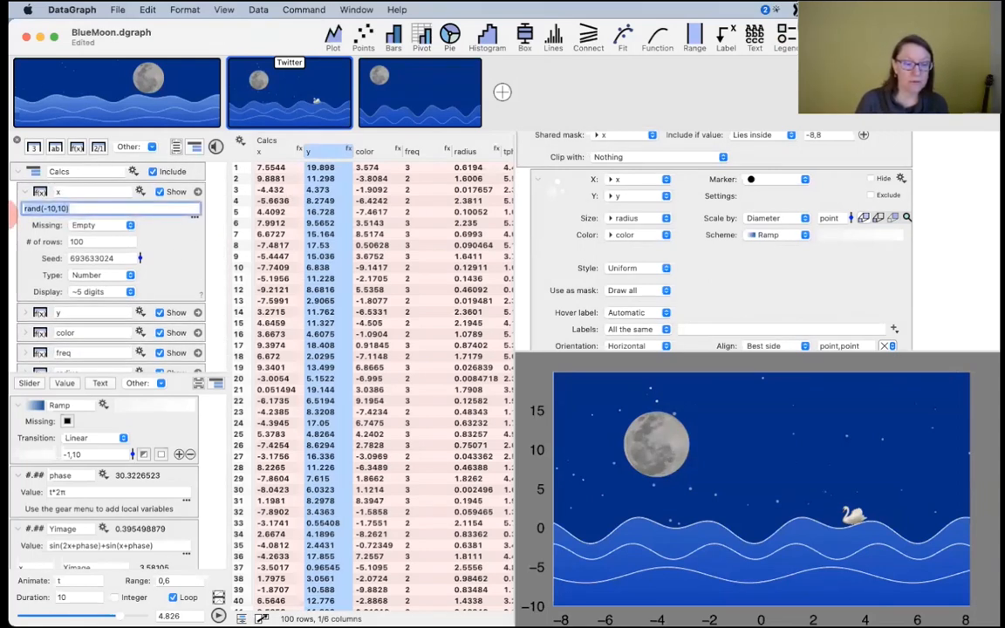
click(24, 314)
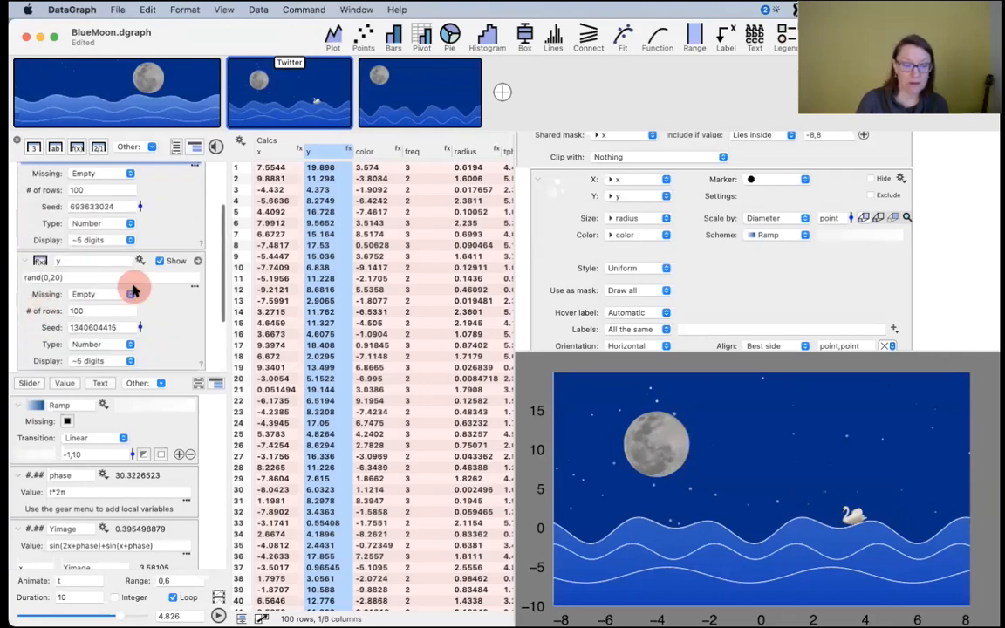
scroll(19, 226, up, 1)
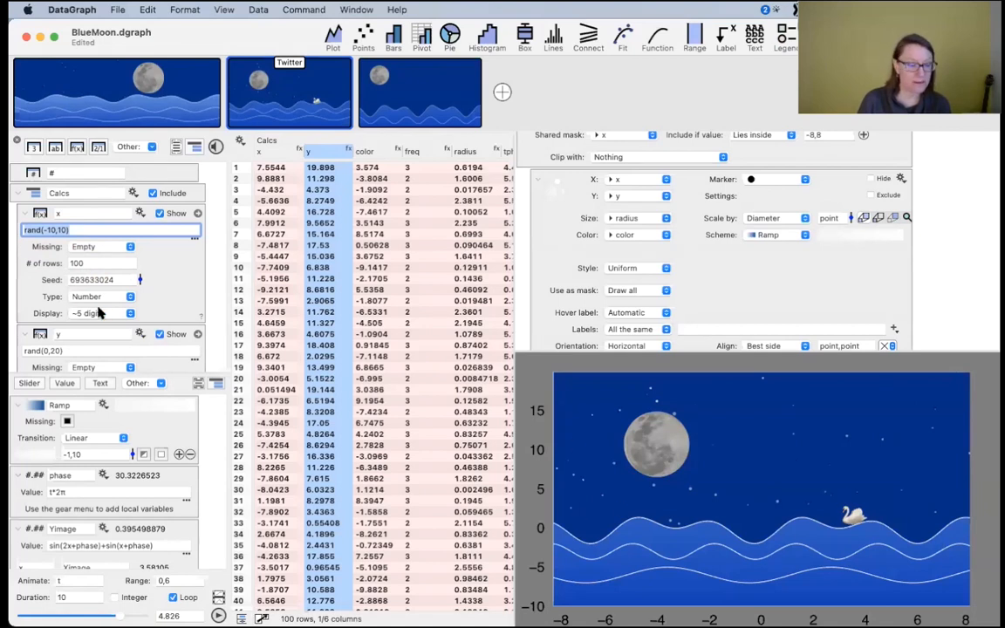
click(45, 349)
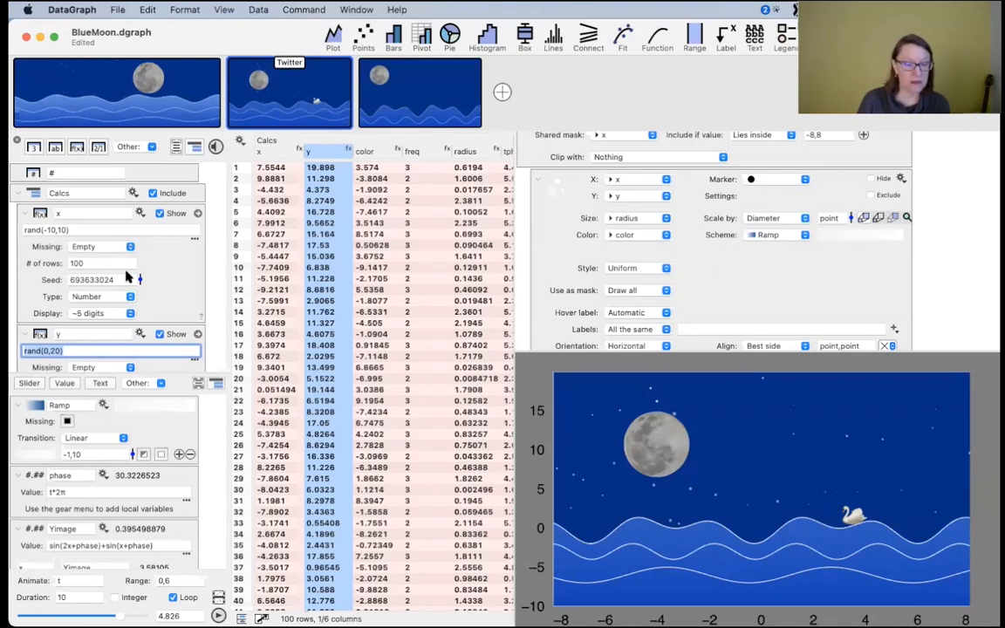
- Collapse the x and y column definitions and examine the color column's formula together with the Ramp color scheme
click(26, 214)
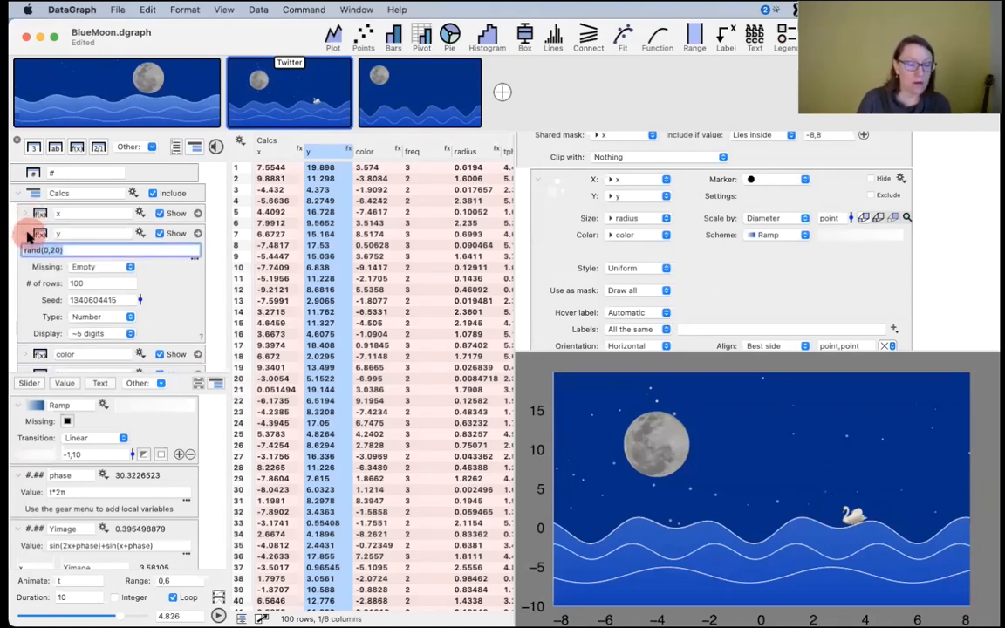
click(26, 233)
click(26, 253)
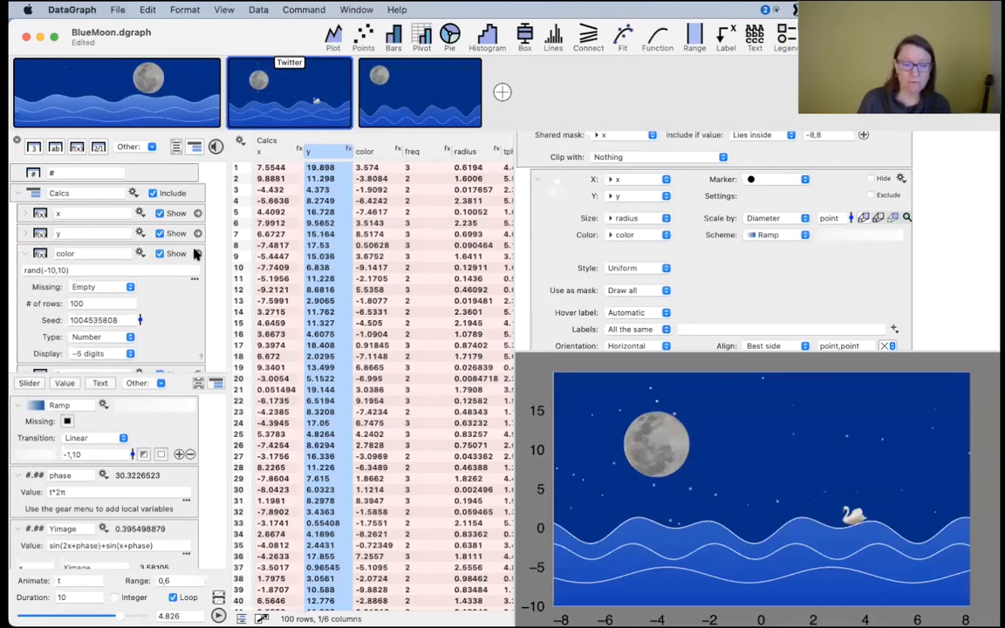
click(365, 152)
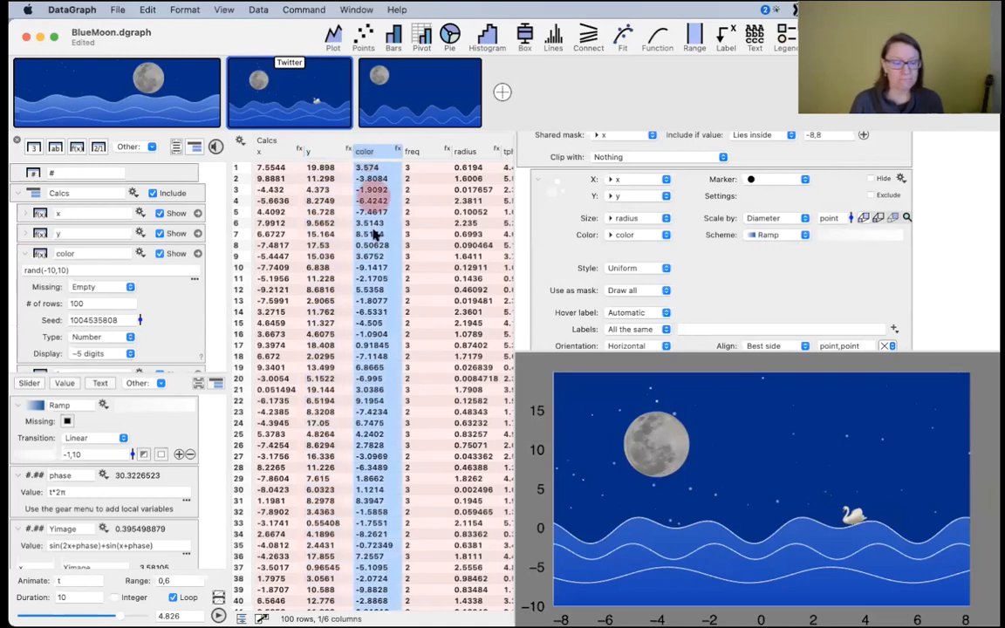
scroll(150, 441, down, 1)
scroll(150, 453, up, 1)
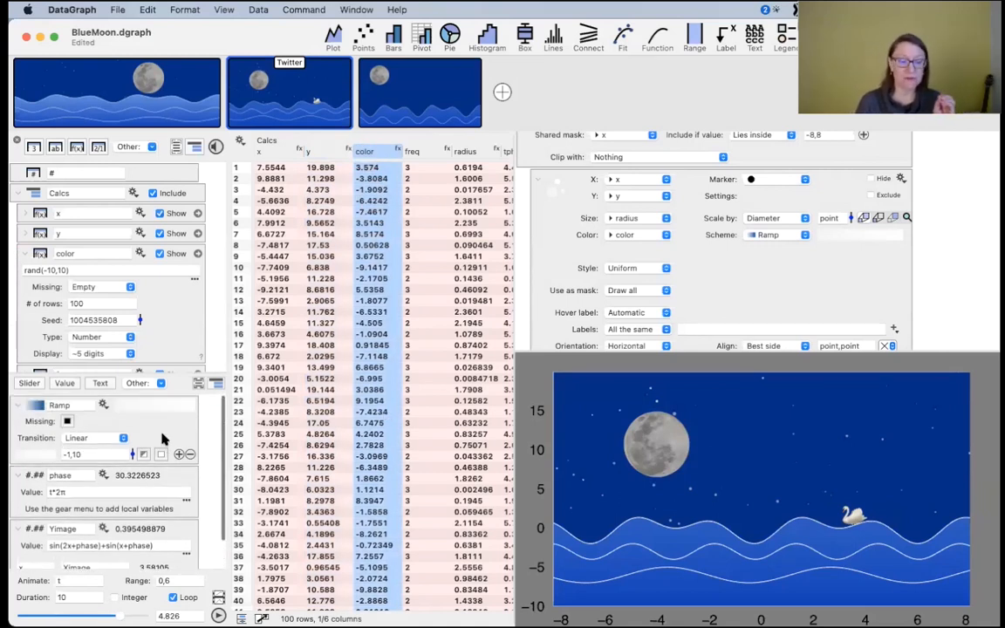
click(161, 433)
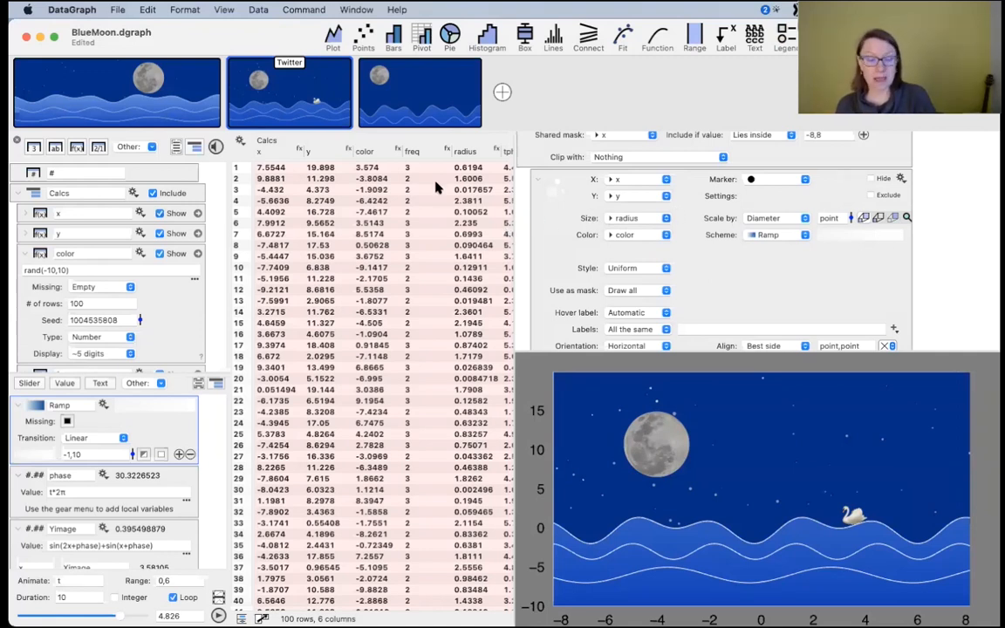
- Watch the radius column's values and the stars while the animation plays, and stop it
scroll(429, 210, right, 2)
click(431, 150)
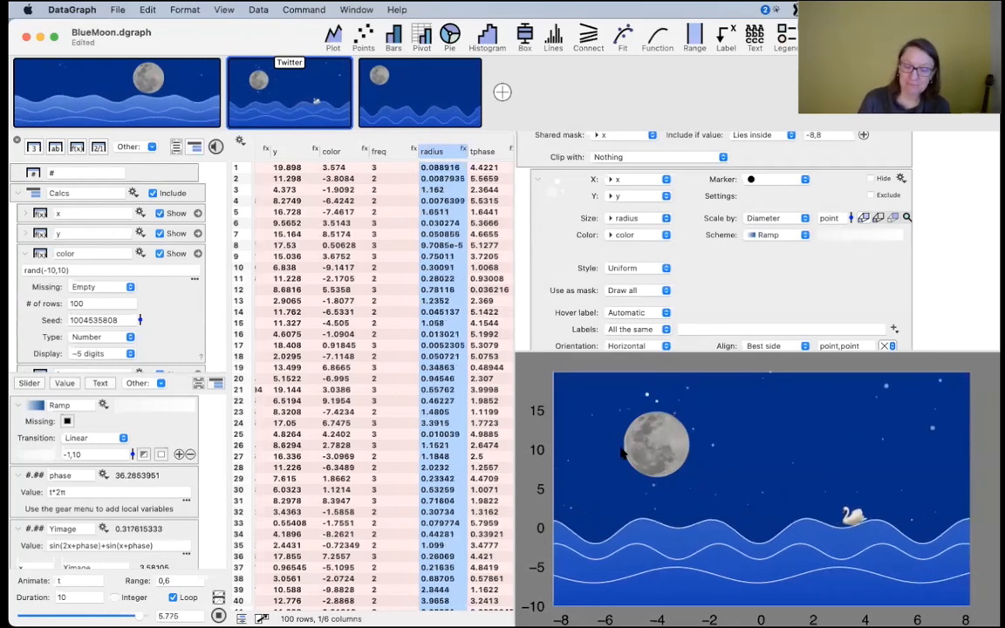
click(218, 615)
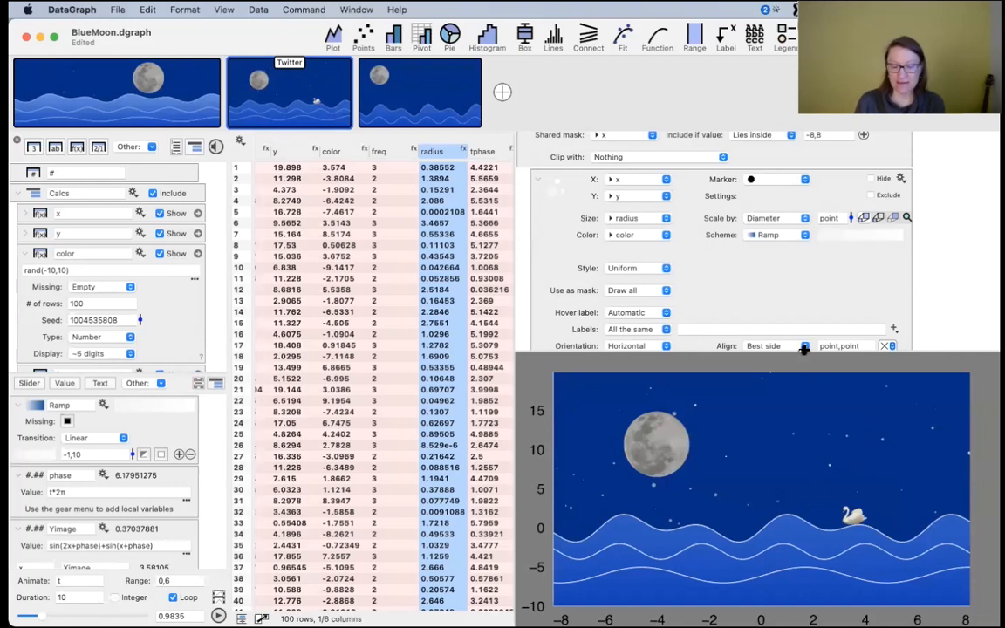
- Return to the new moon graph, resize the command area to show more settings, and collapse the axis settings
drag(804, 347, 785, 212)
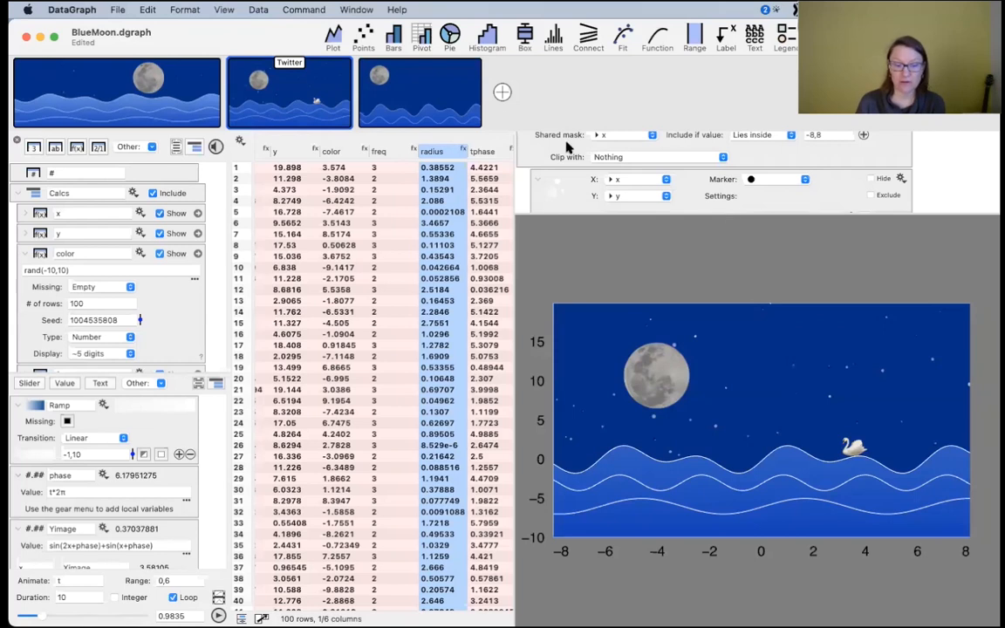
click(439, 93)
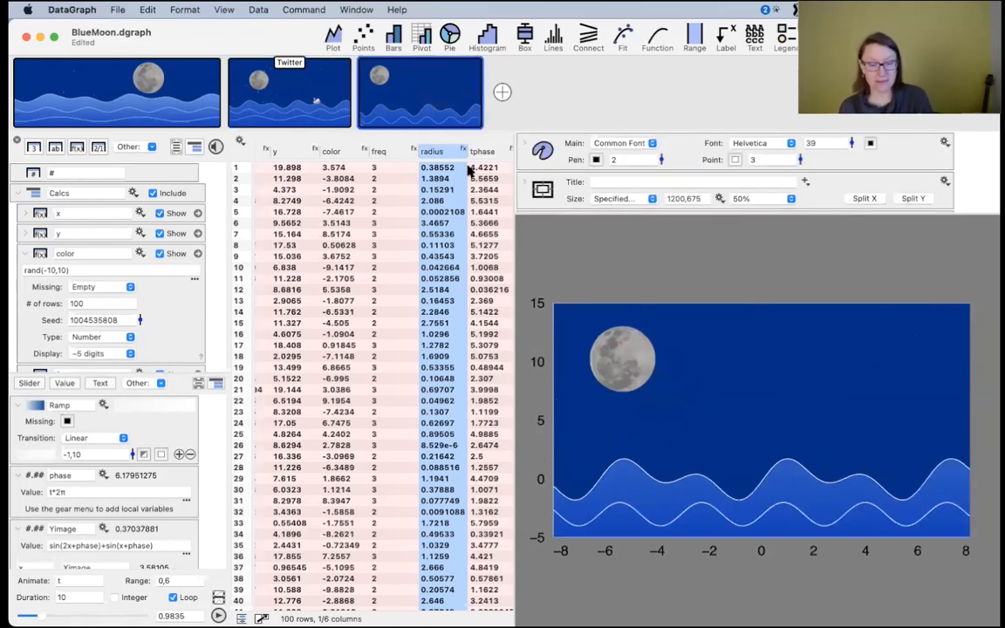
drag(547, 209, 588, 315)
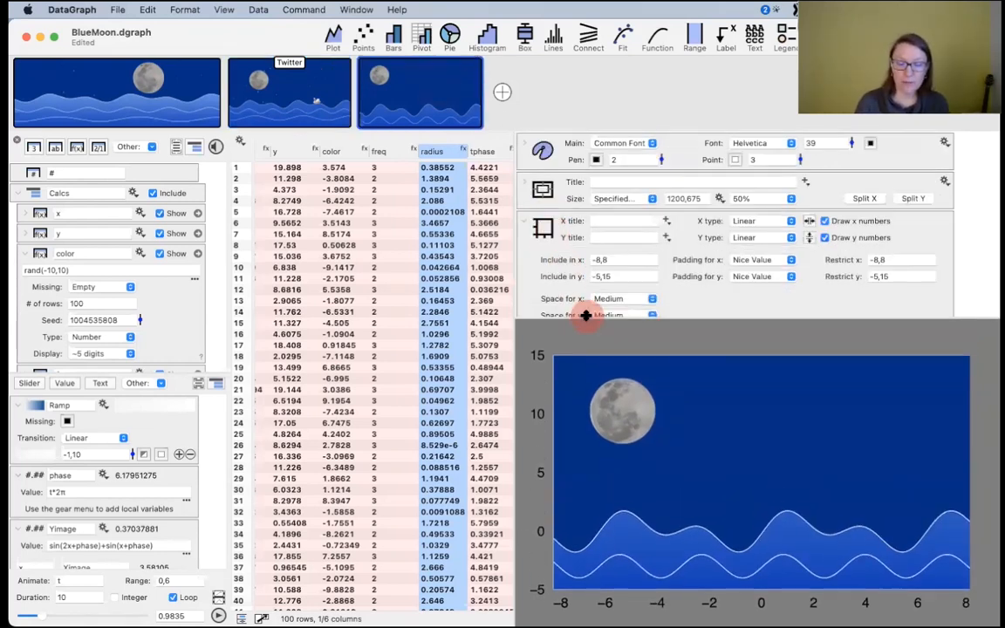
click(527, 225)
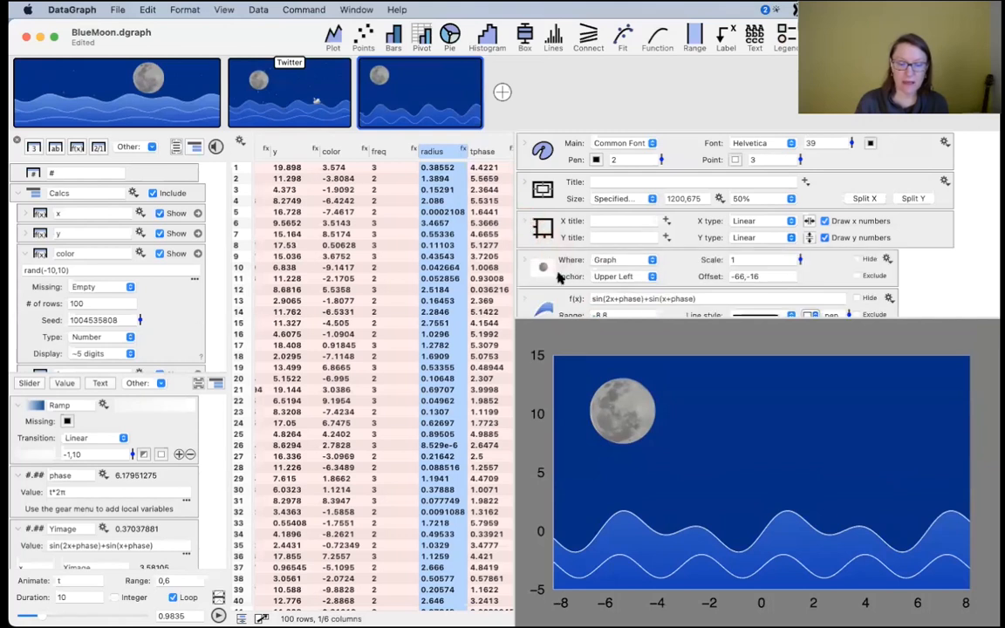
scroll(611, 218, down, 2)
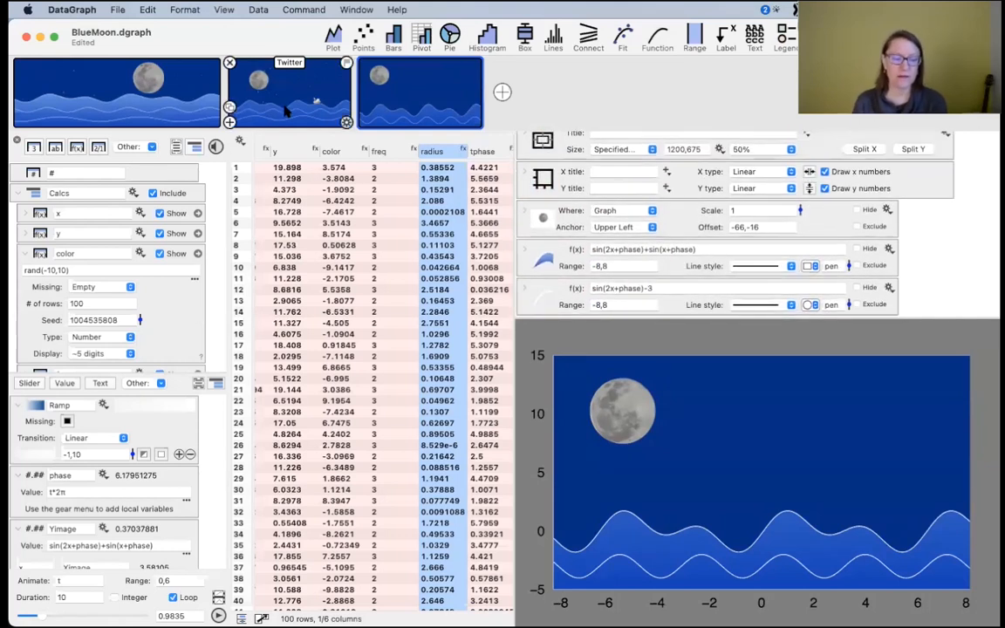
- Open the emoji and symbols viewer, move it up into full view, and search it for "boat"
click(117, 9)
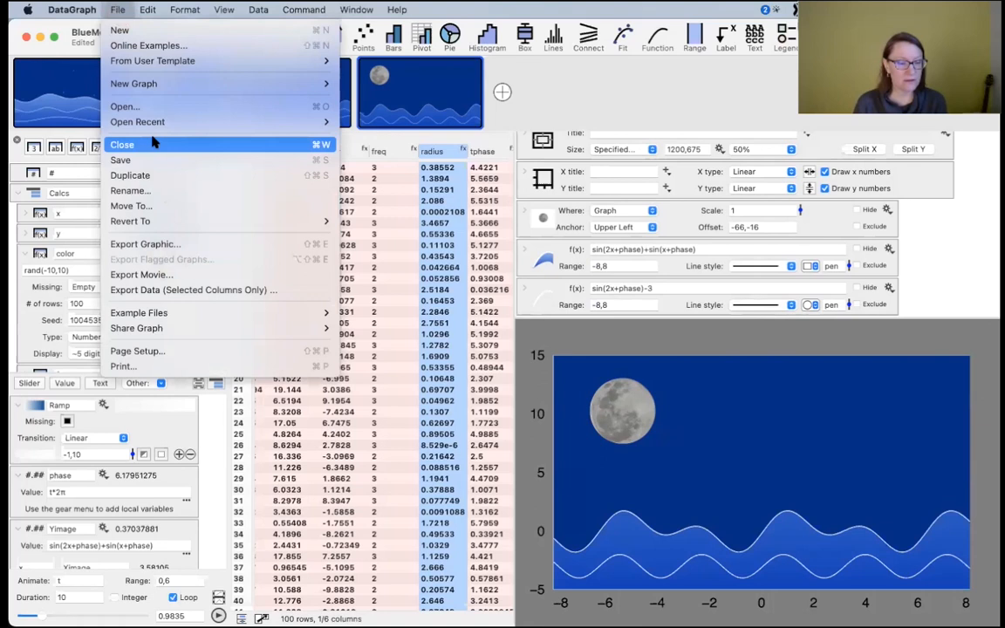
mouse_move(151, 11)
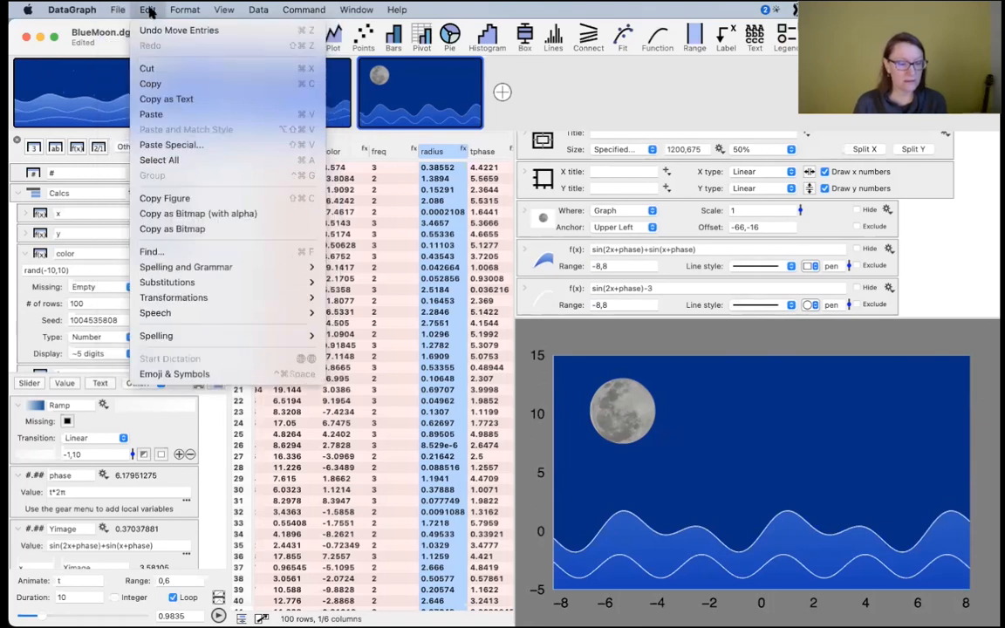
click(176, 374)
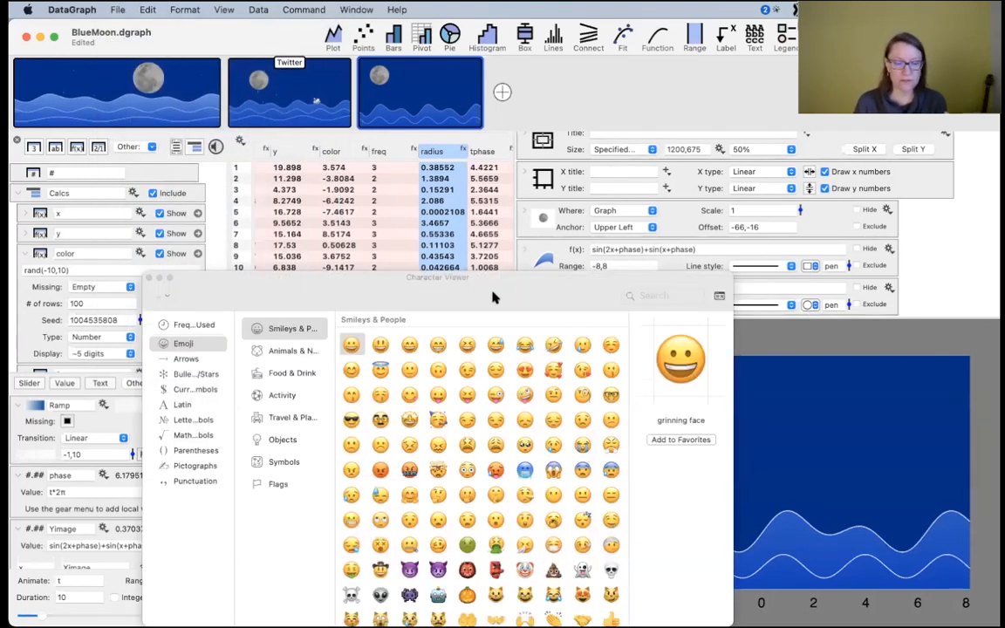
drag(490, 290, 468, 176)
scroll(484, 353, down, 5)
scroll(484, 353, down, 15)
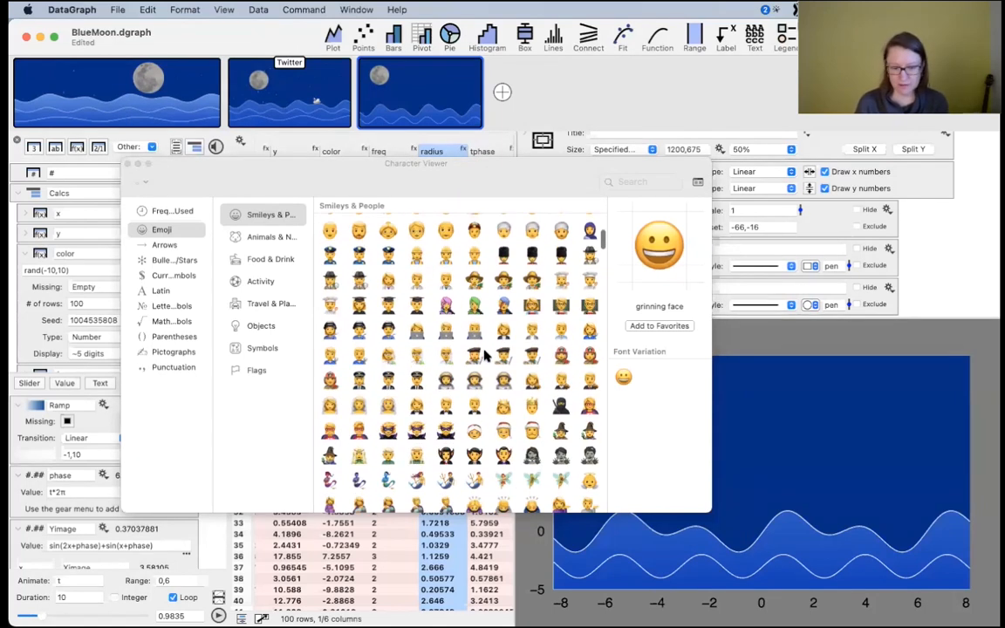
scroll(381, 314, up, 15)
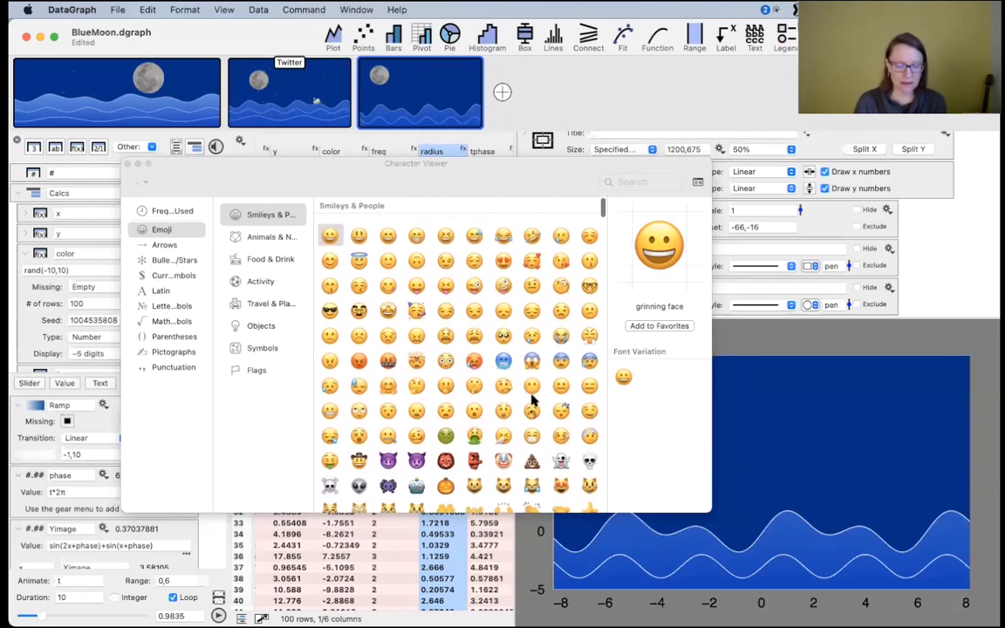
click(639, 183)
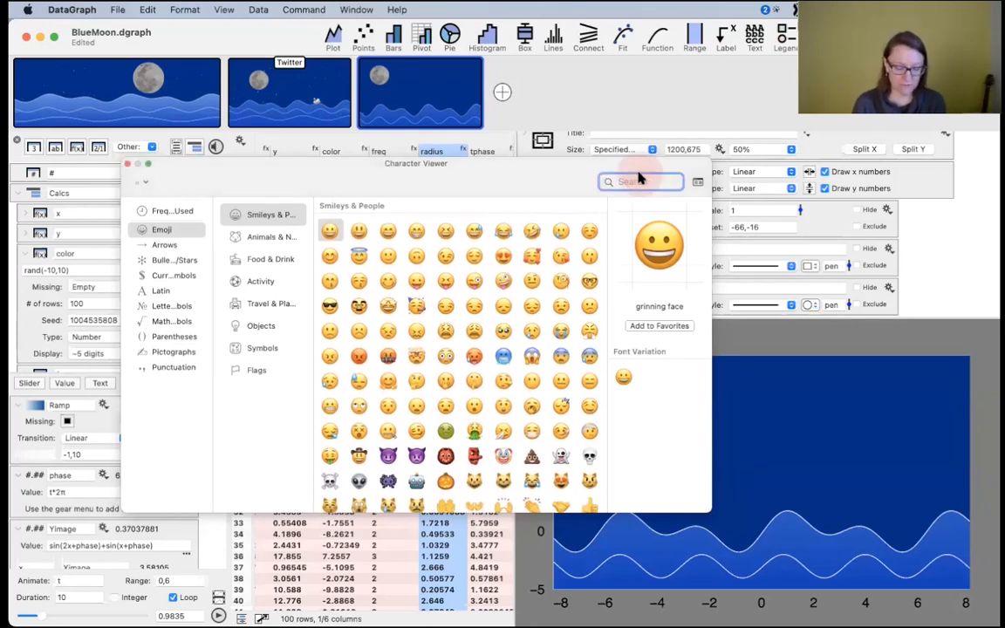
text(boat)
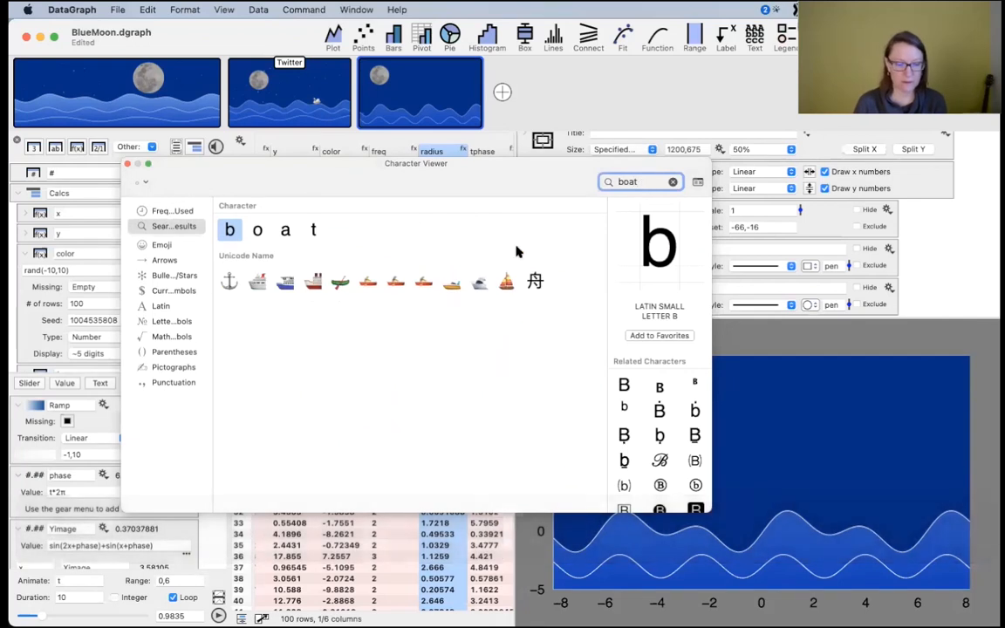
- Select the person rowing boat emoji among the search results and try to copy it
click(339, 285)
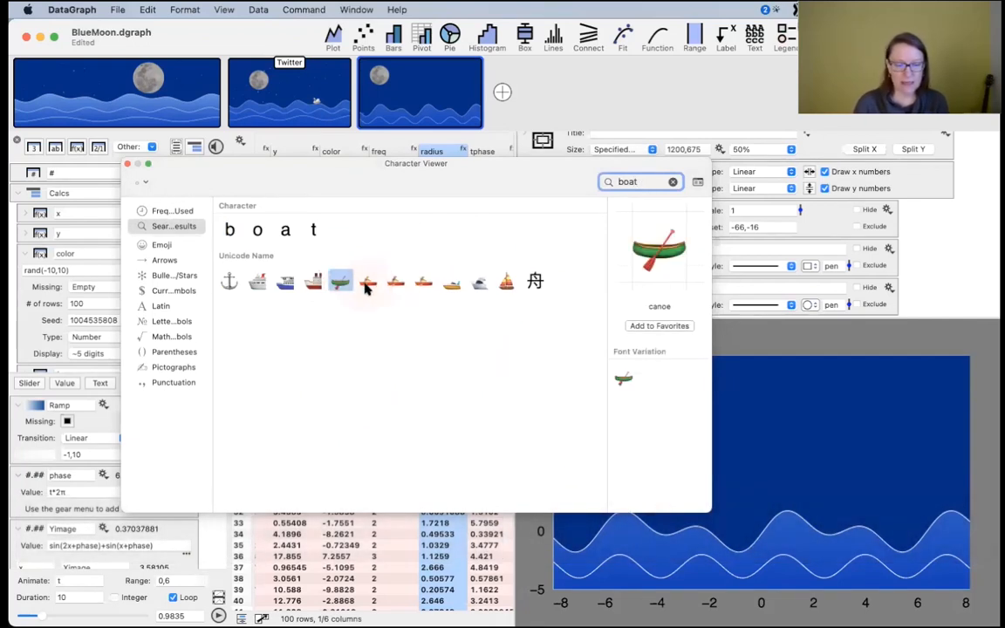
click(367, 283)
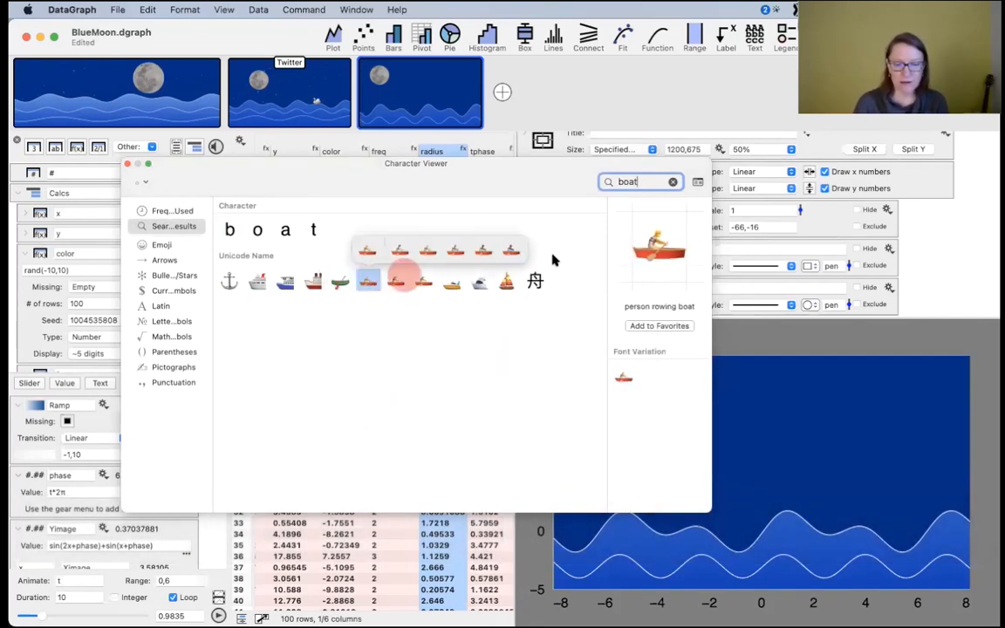
click(664, 255)
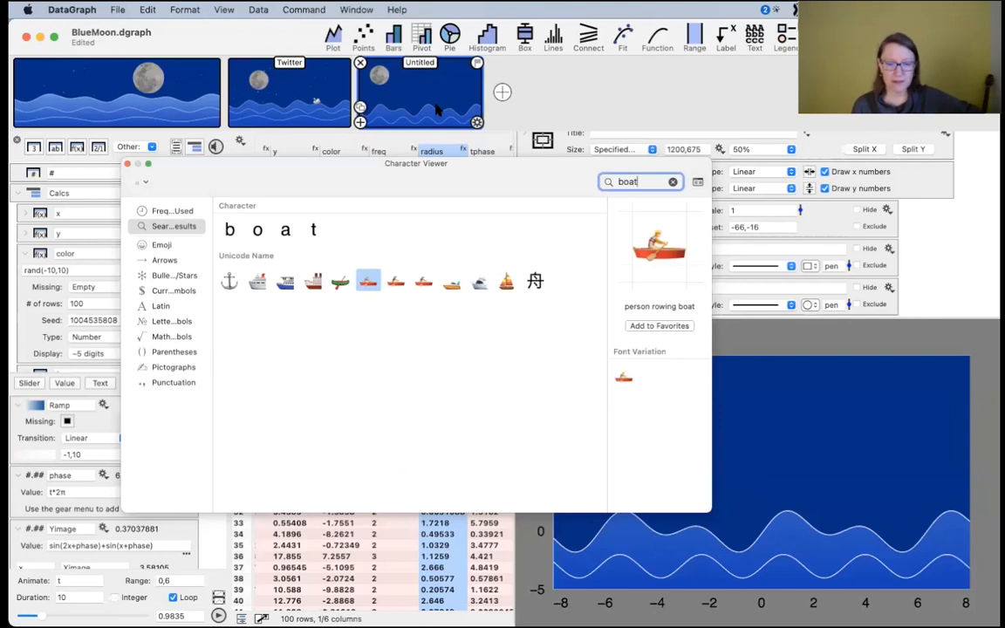
click(402, 103)
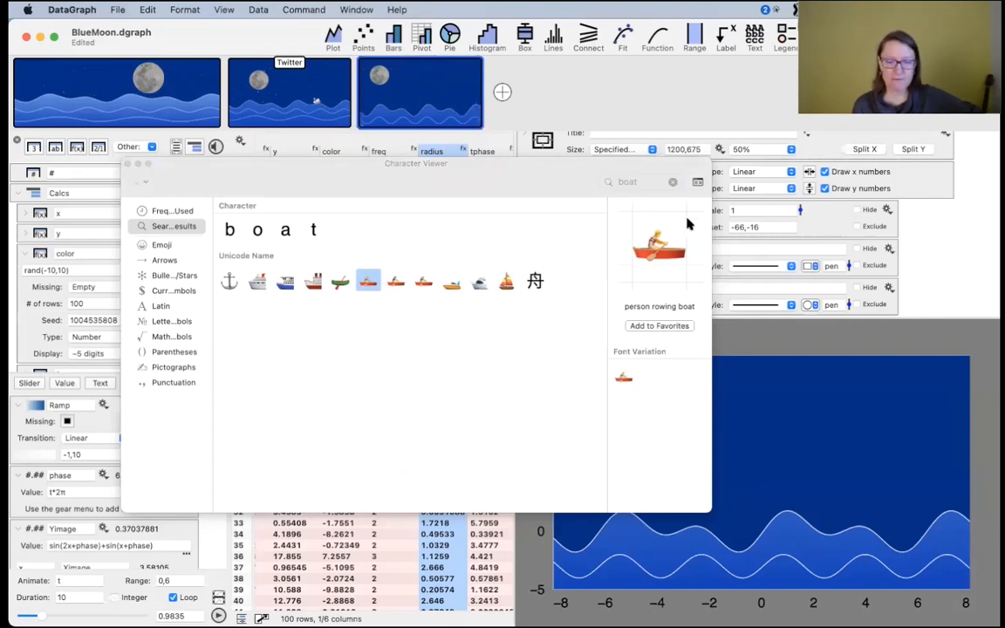
click(657, 254)
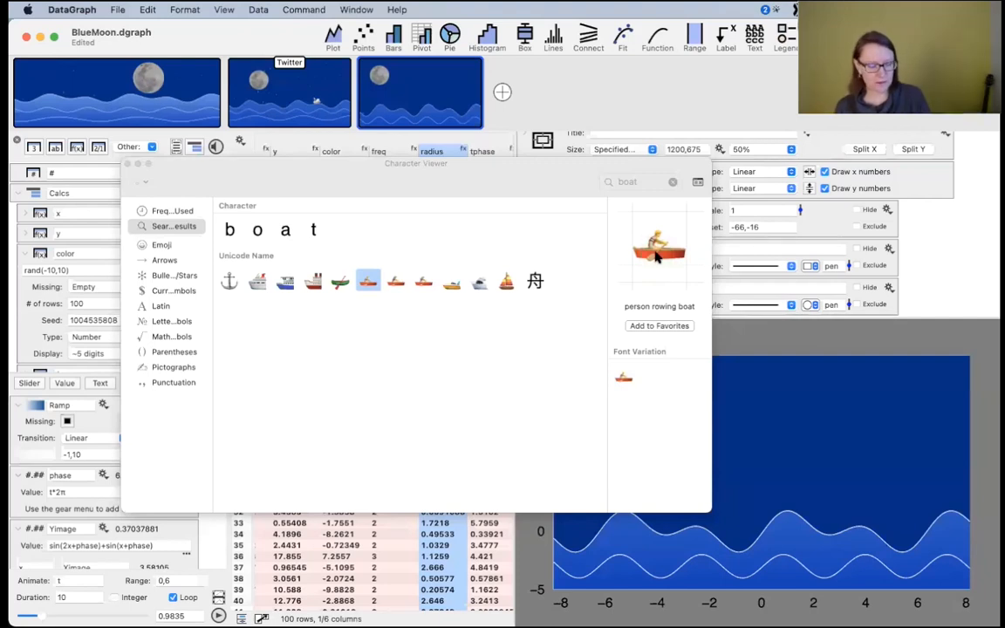
click(658, 255)
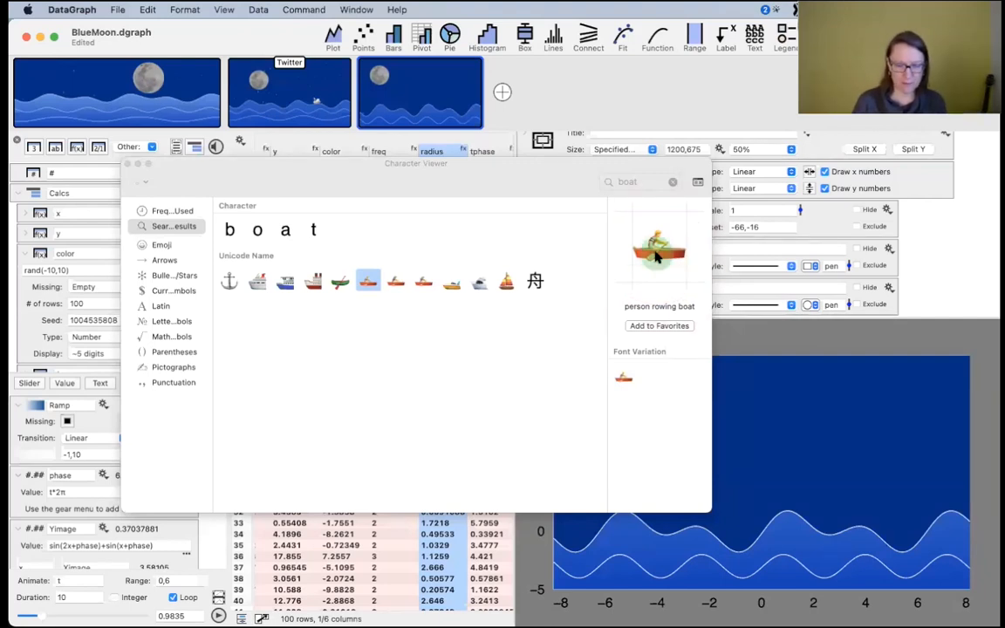
key(super+c)
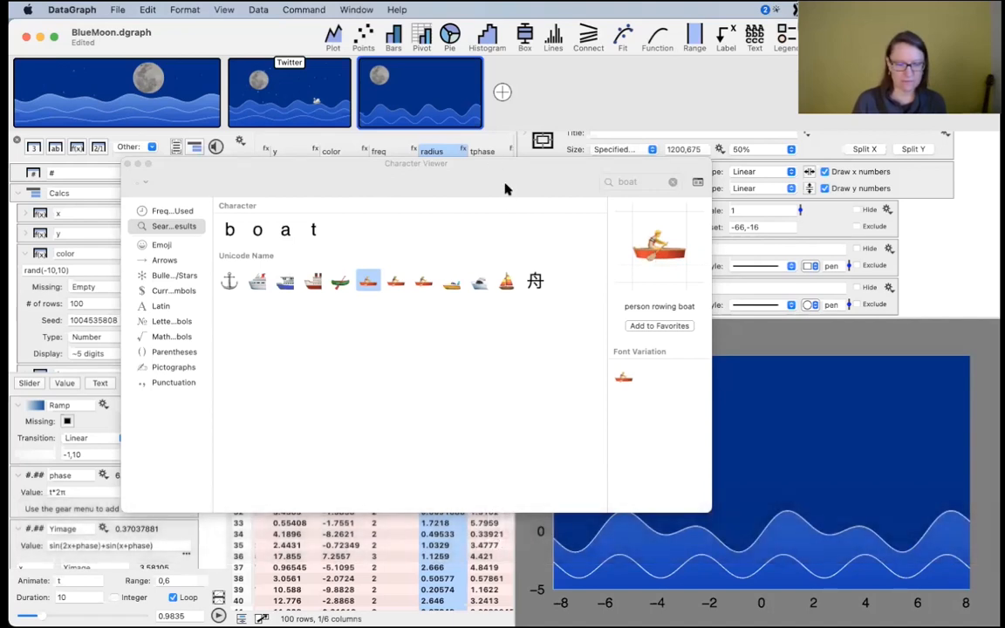
- Insert the person rowing boat emoji into the X axis title, move the character viewer aside, and copy the emoji from the title
drag(488, 185, 373, 262)
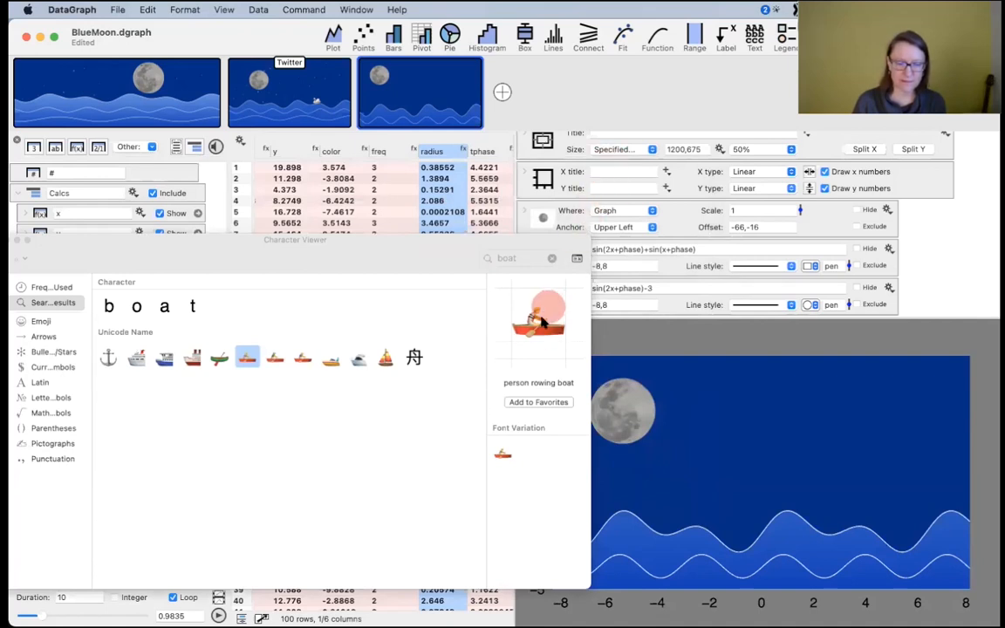
drag(501, 461, 610, 171)
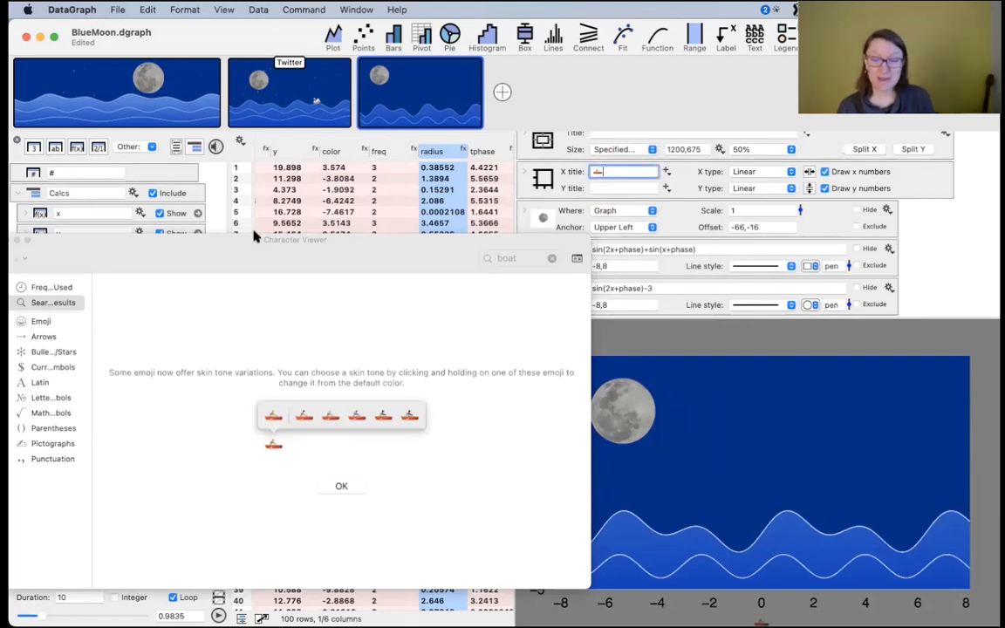
drag(76, 234, 108, 342)
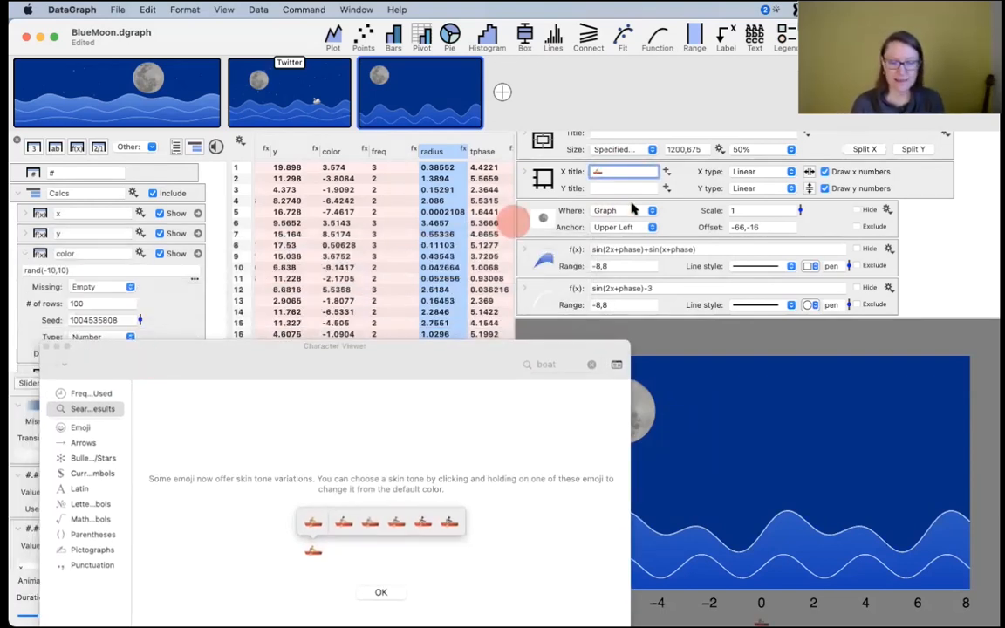
drag(624, 171, 560, 173)
key(super+c)
click(610, 173)
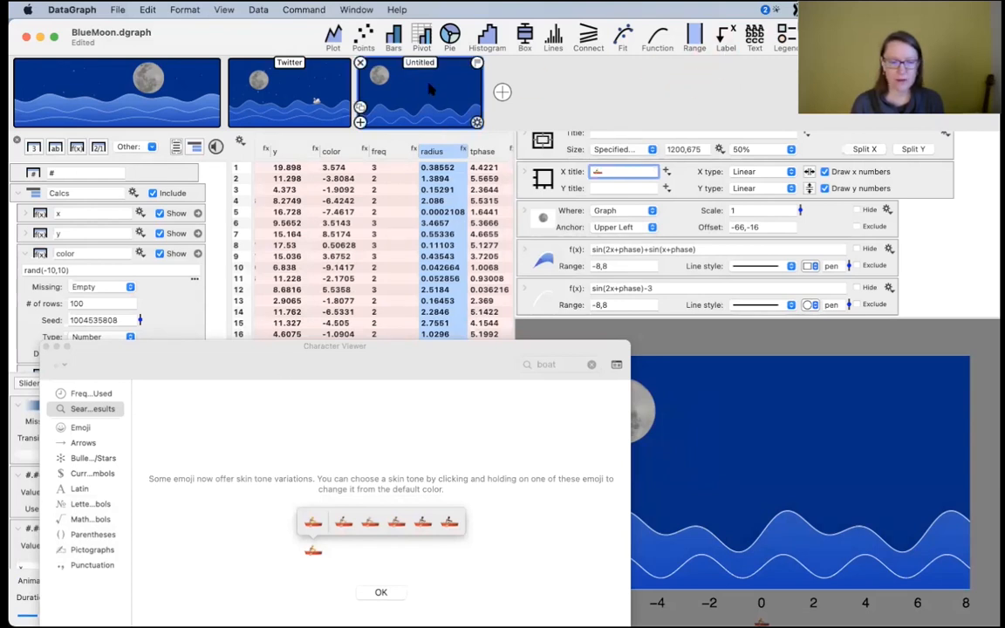
click(363, 35)
click(235, 380)
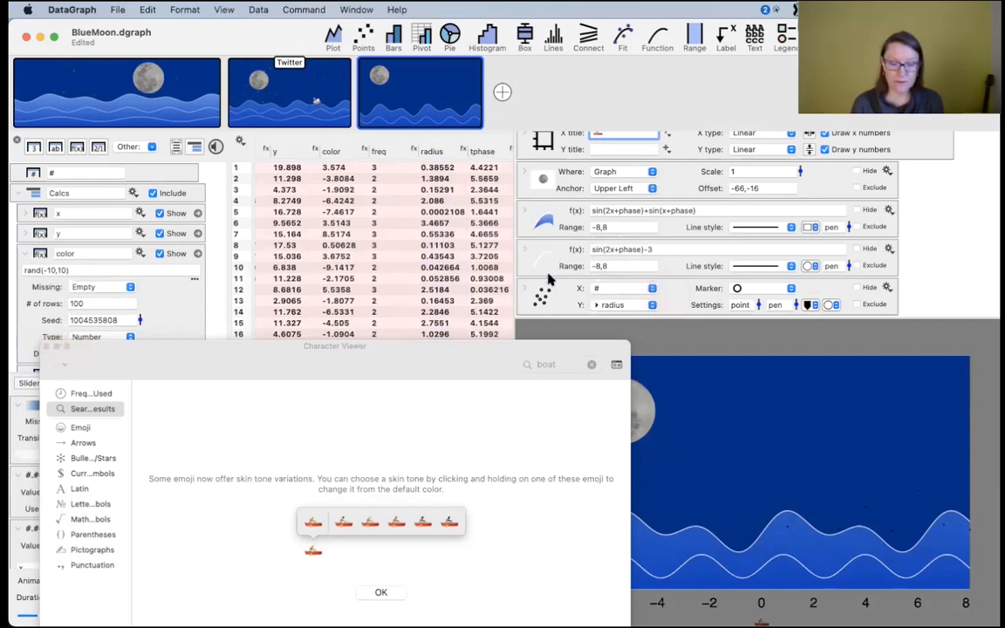
click(47, 348)
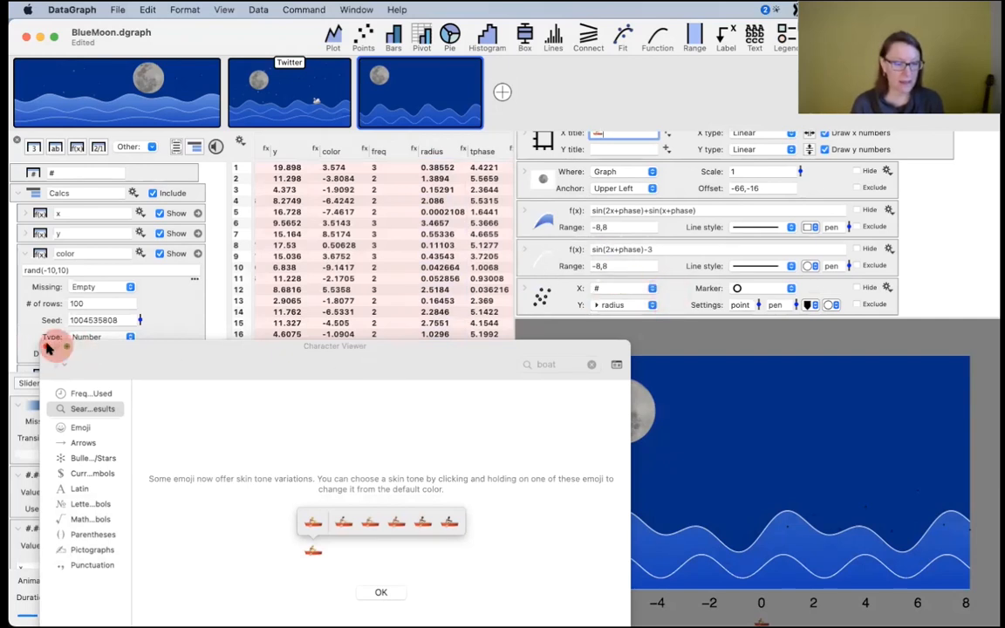
click(544, 295)
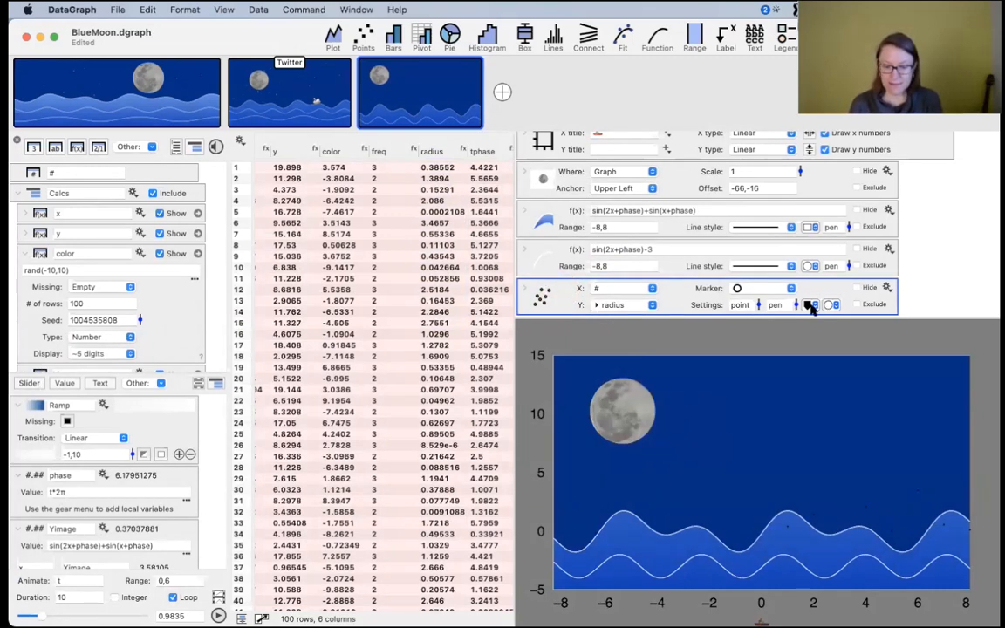
drag(759, 304, 515, 522)
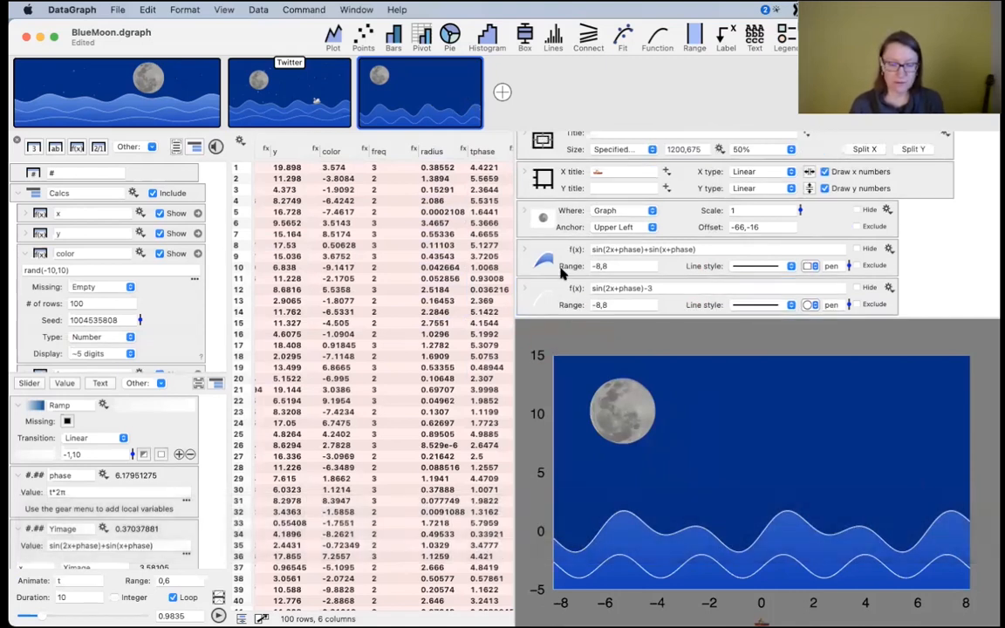
- Add a Points command at X 1 and Y 1, enlarge its marker to size 37, and expand its settings
click(363, 35)
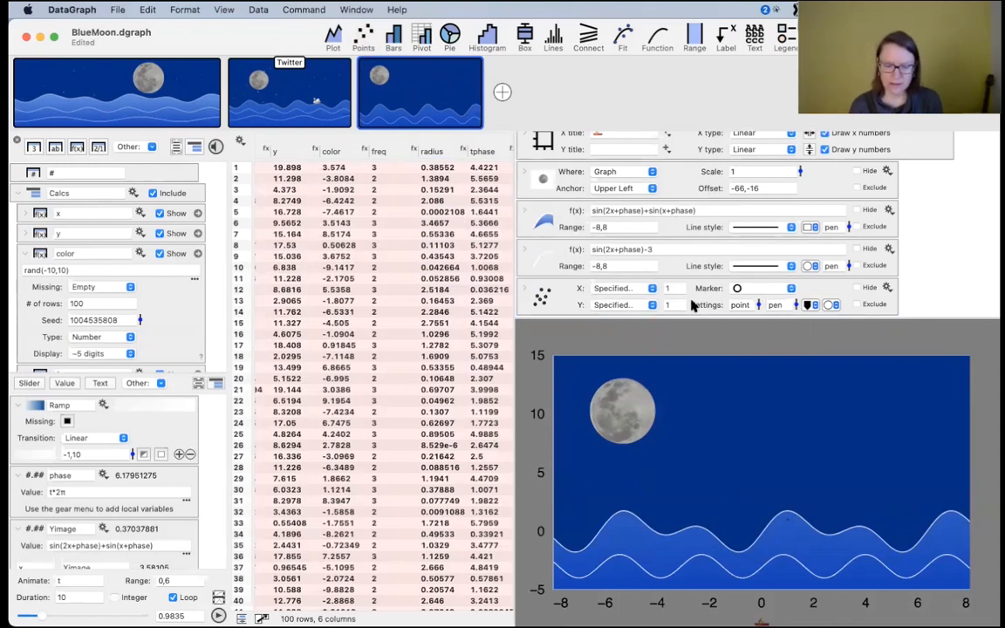
drag(759, 305, 756, 253)
click(526, 293)
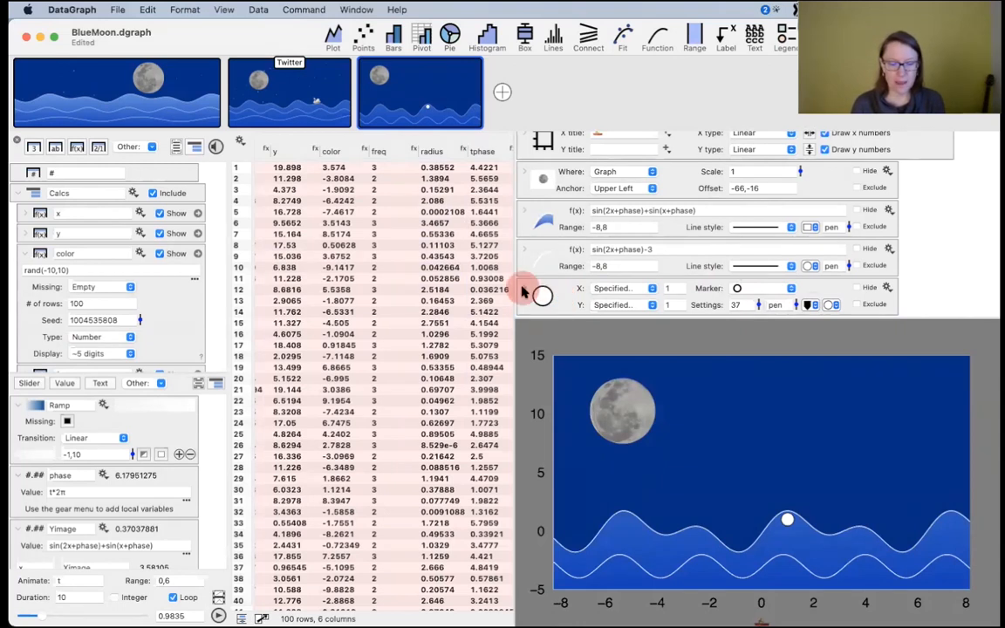
- Label the point with the copied rowing boat emoji and set the label font size to +80%
click(688, 293)
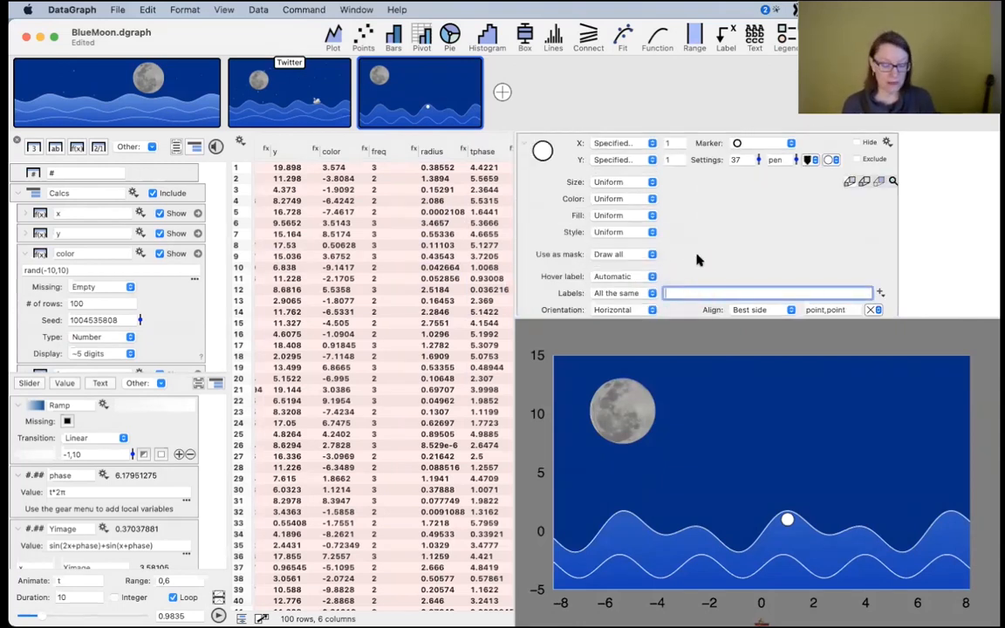
key(super+v)
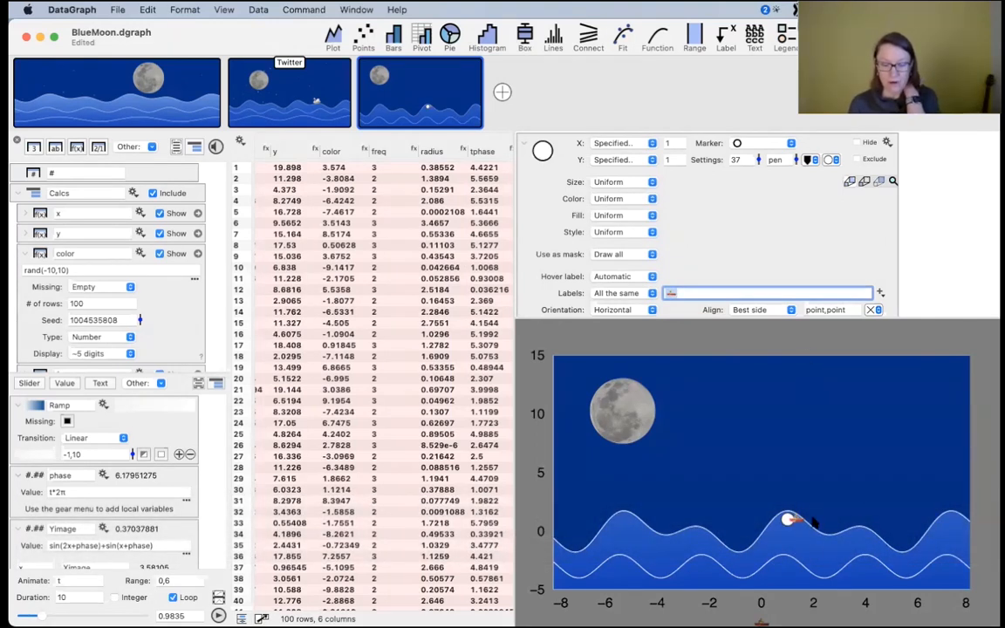
click(698, 260)
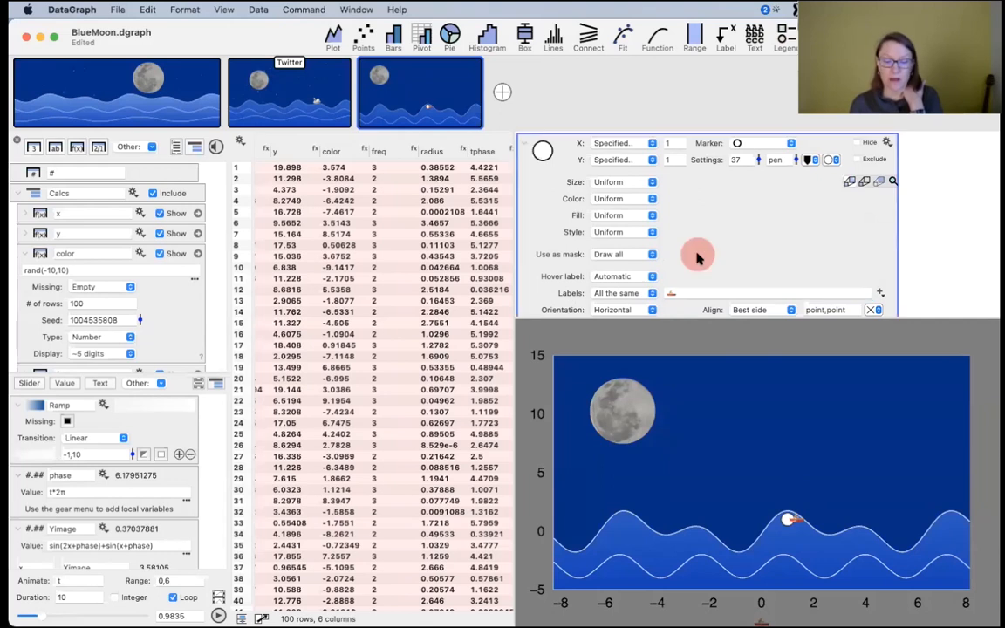
scroll(811, 282, down, 3)
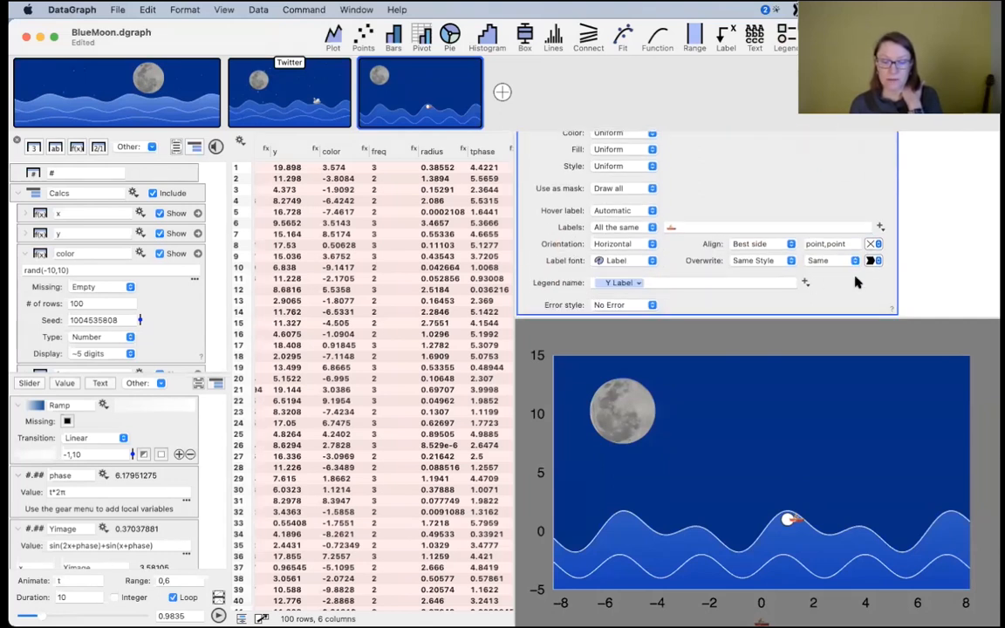
click(836, 264)
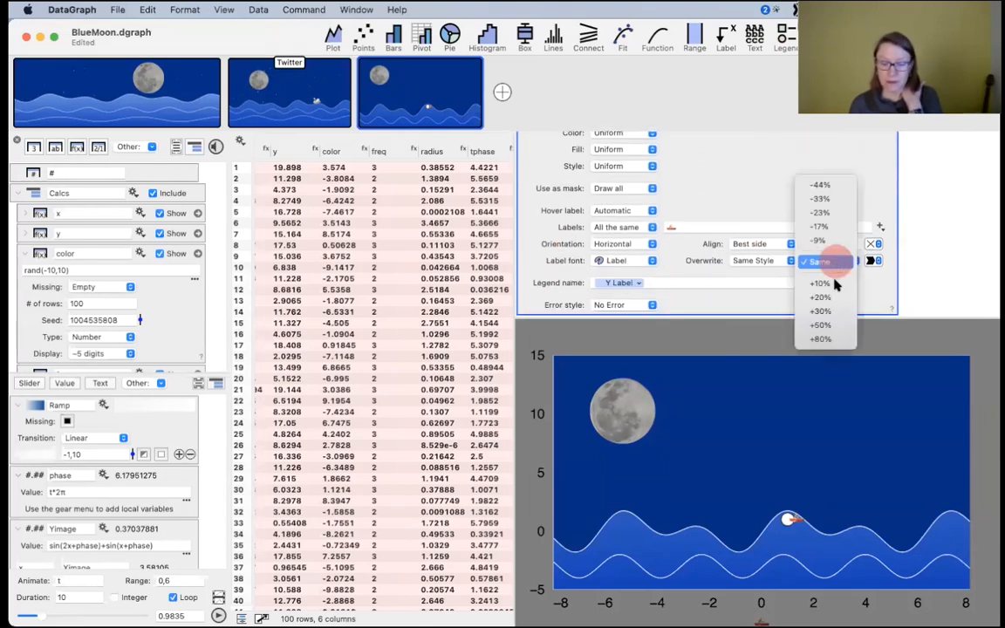
click(831, 336)
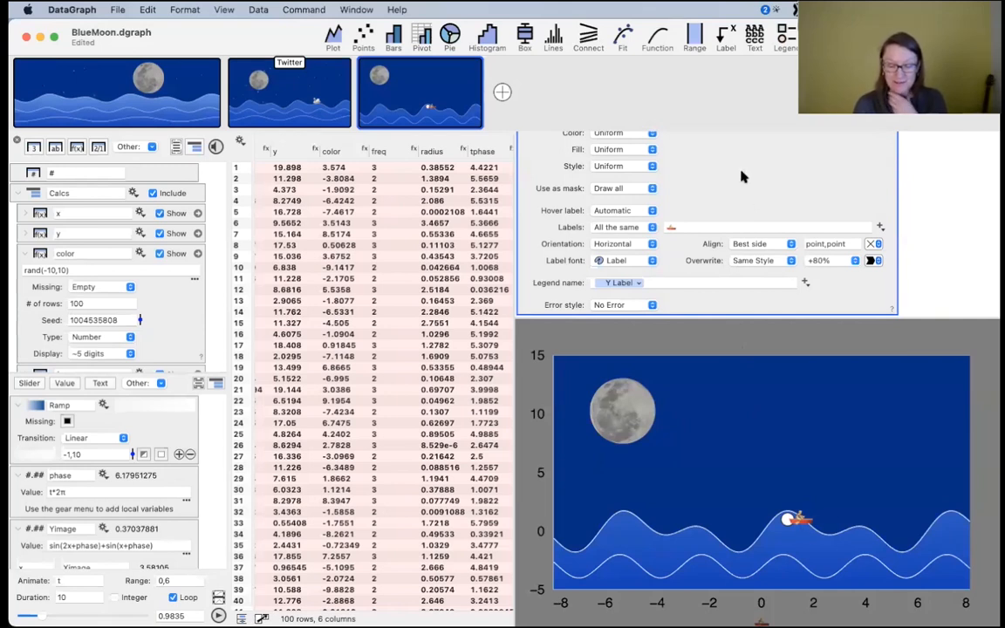
- Set the boat point's marker to No Point and its X position to 2
scroll(742, 177, up, 5)
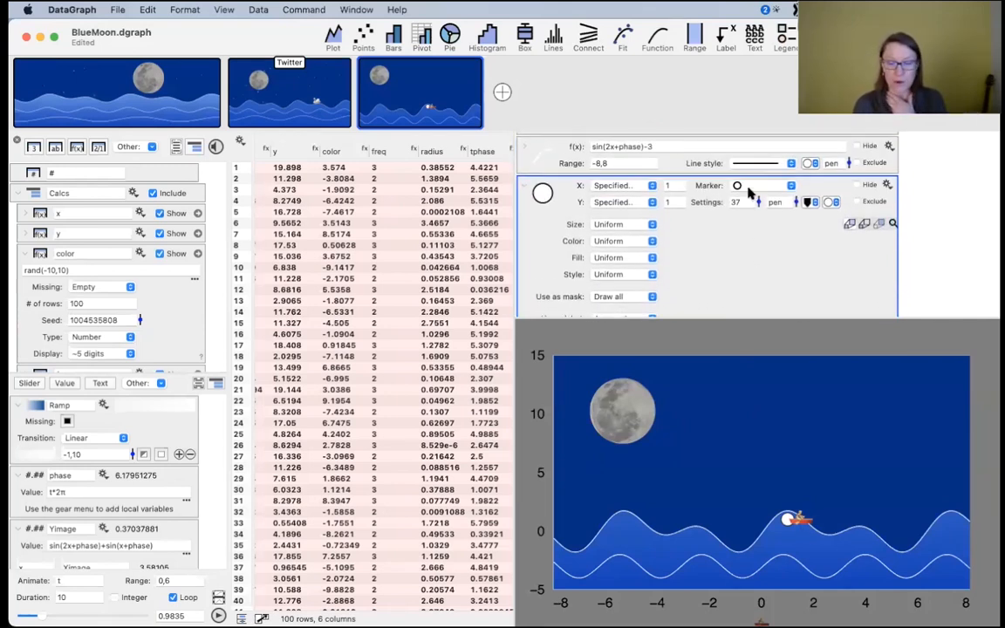
click(755, 190)
click(752, 166)
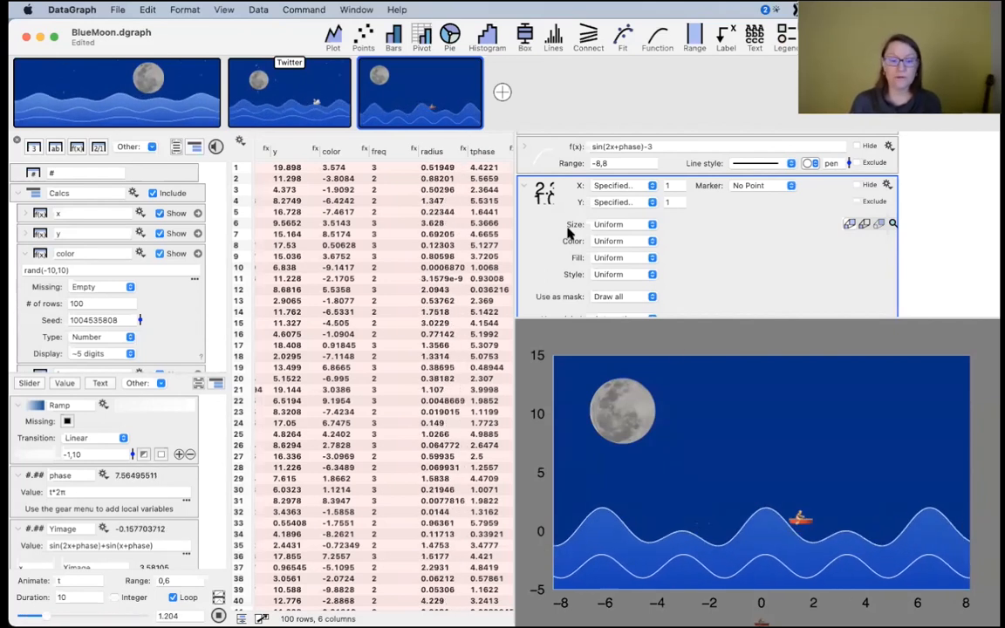
click(676, 185)
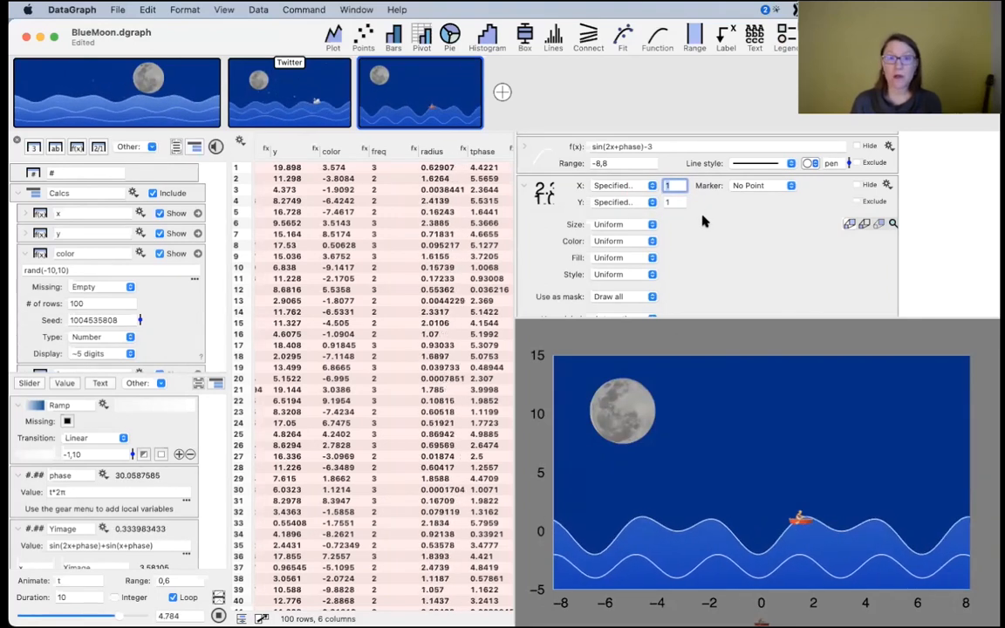
text(2)
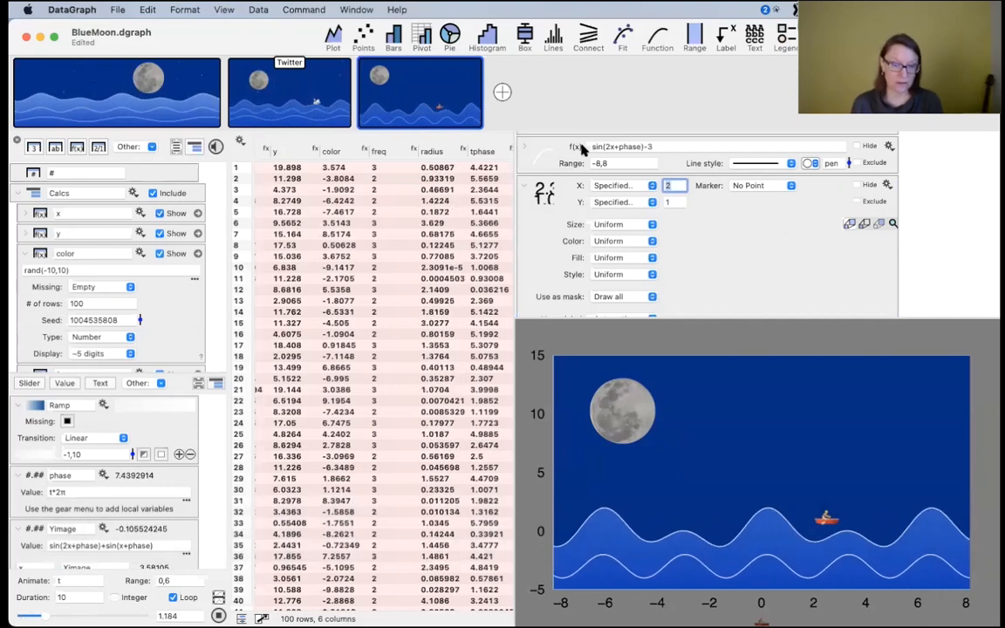
- In the Twitter graph, copy the Ximage variable from the X position of the swan's Points command
click(294, 98)
scroll(801, 307, down, 3)
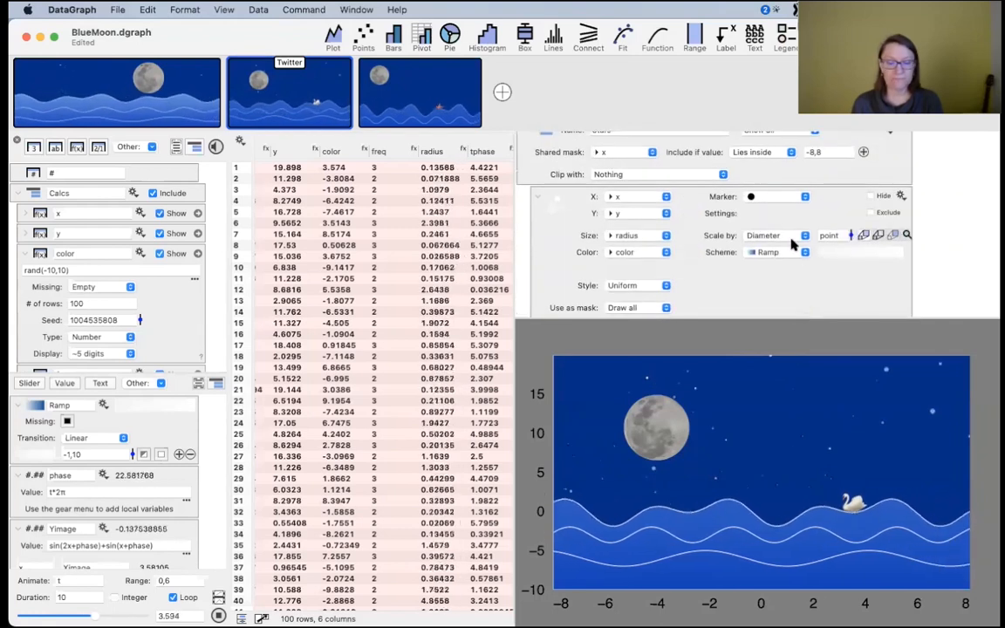
scroll(678, 253, down, 4)
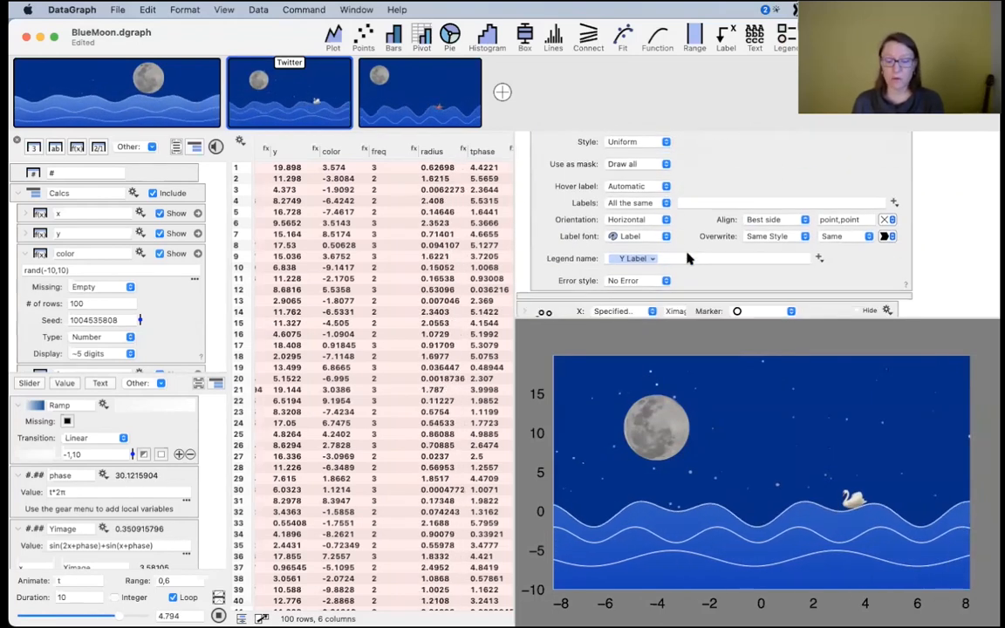
scroll(687, 258, down, 4)
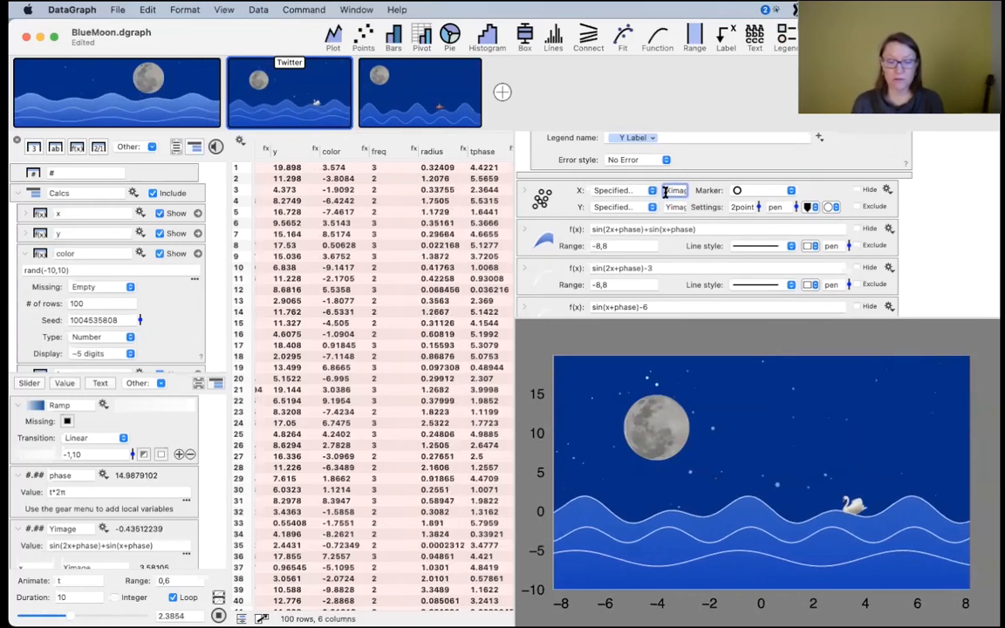
double_click(672, 190)
key(super+c)
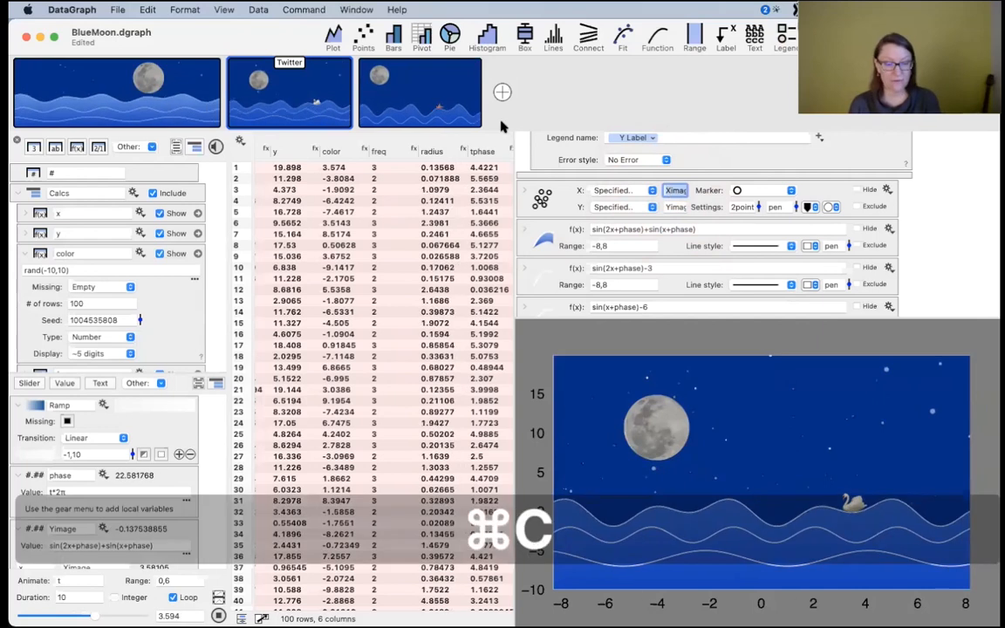
- In the third graph, replace the boat point's X position with the copied Ximage variable
click(430, 105)
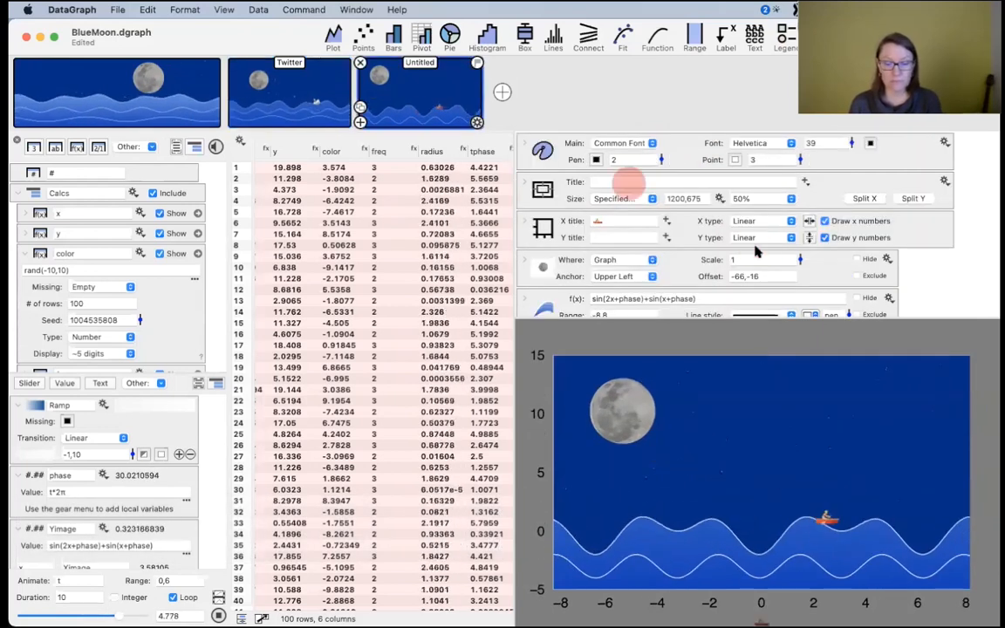
scroll(727, 233, down, 5)
double_click(669, 216)
key(super+v)
key(Return)
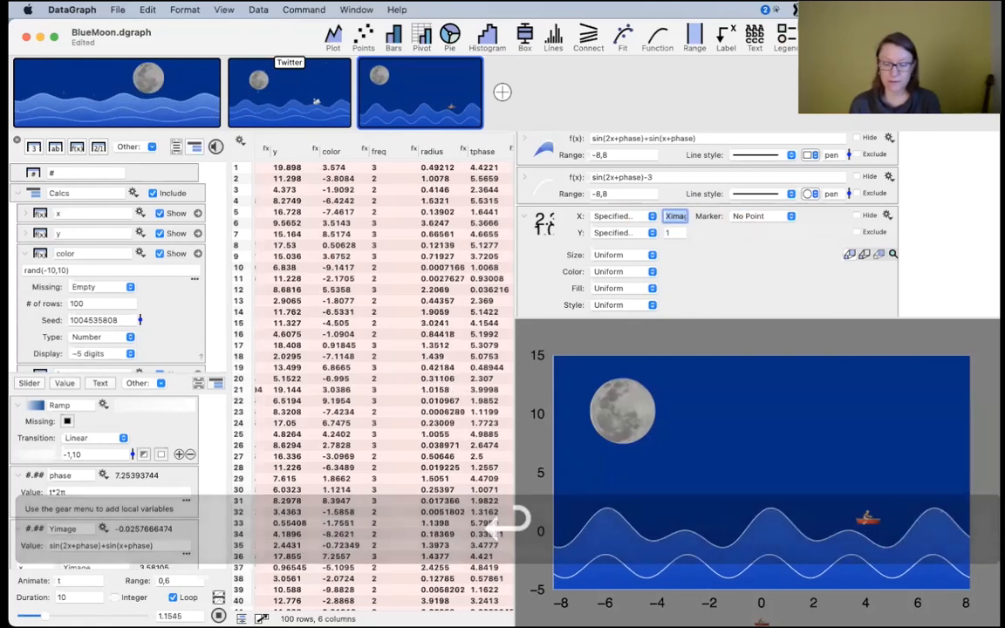
- Copy the Yimage variable from the swan's Points command in the Twitter graph and set it as the boat point's Y position in the third graph
click(288, 87)
scroll(698, 245, down, 10)
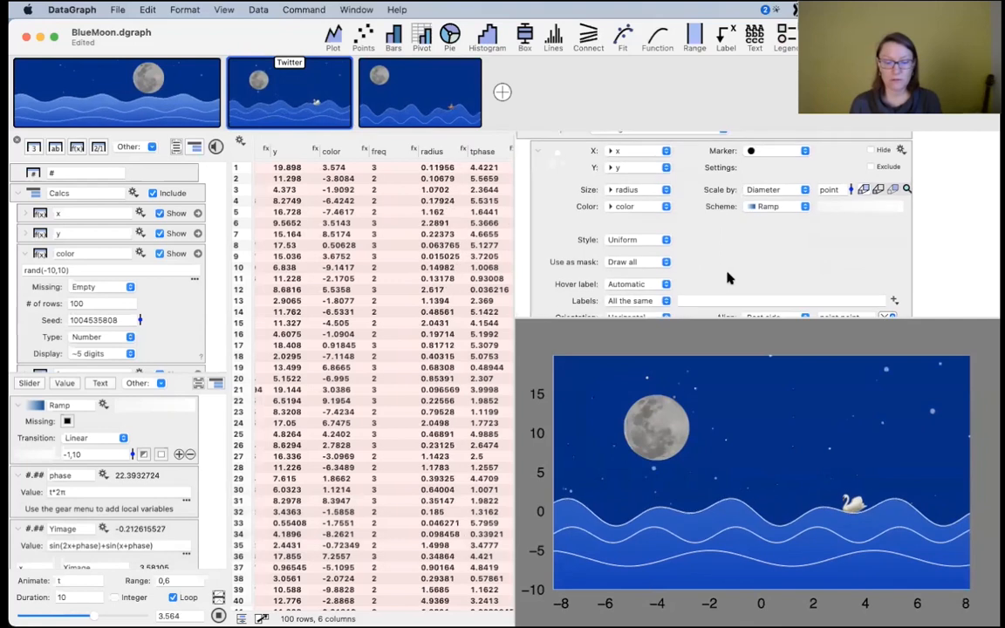
click(677, 271)
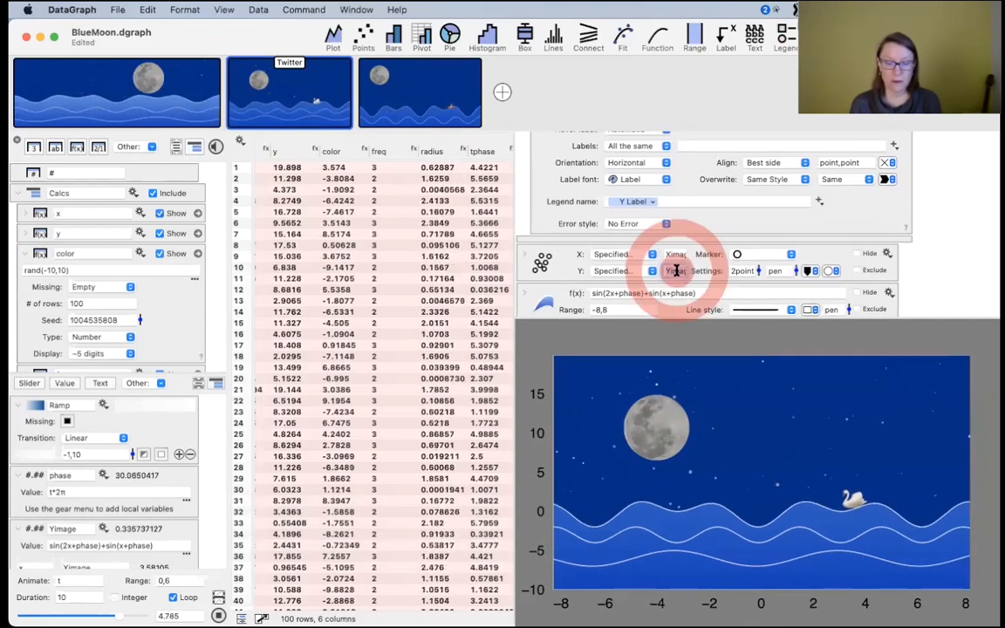
click(445, 96)
scroll(730, 274, down, 4)
scroll(703, 275, down, 8)
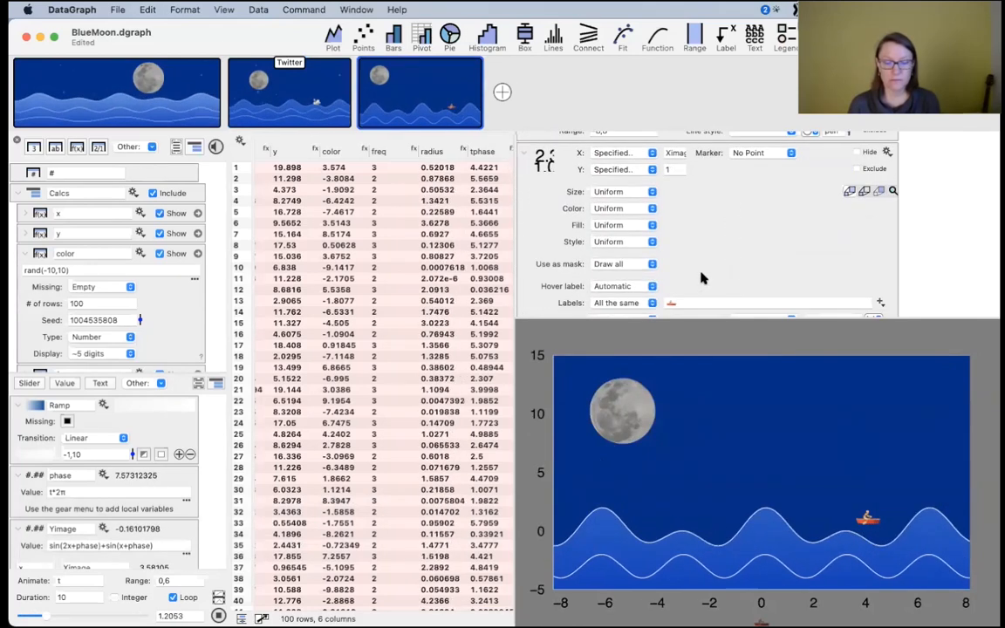
scroll(698, 218, up, 5)
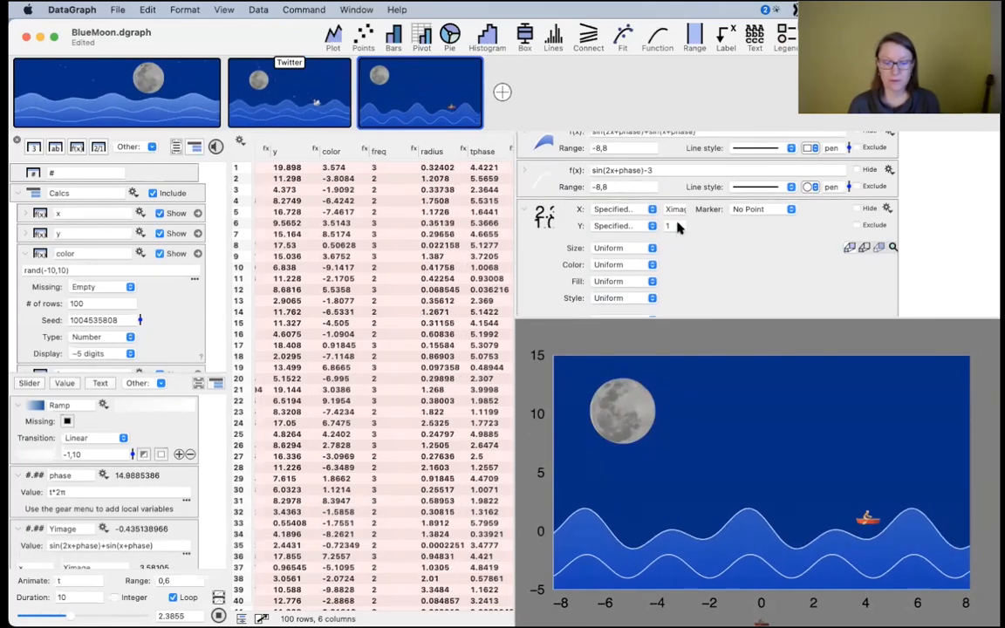
key(super+v)
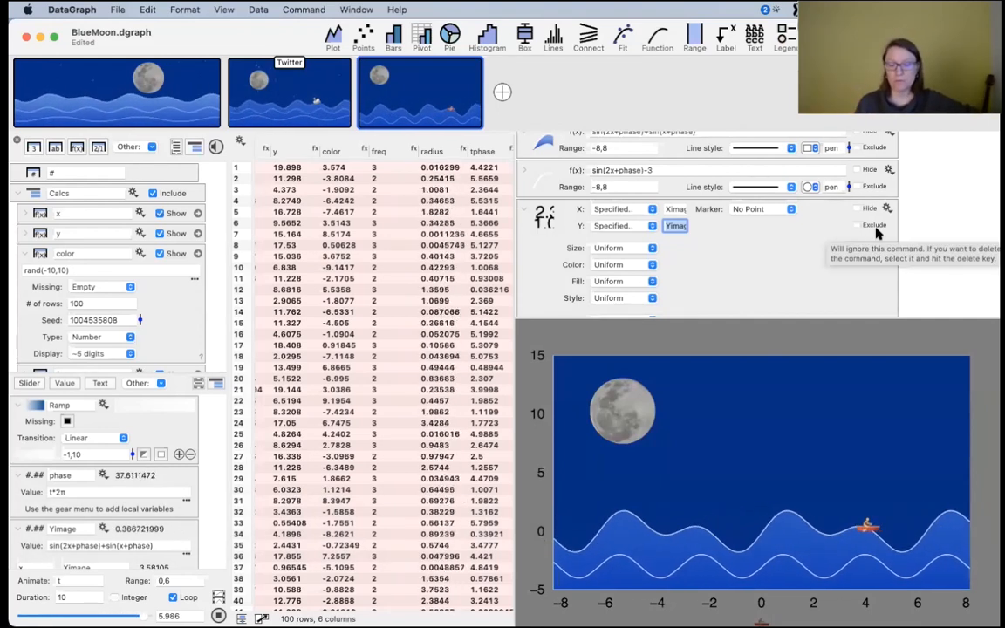
- Keep the boat label's font size at +80% and set the graph's display zoom to 100%
scroll(796, 248, down, 5)
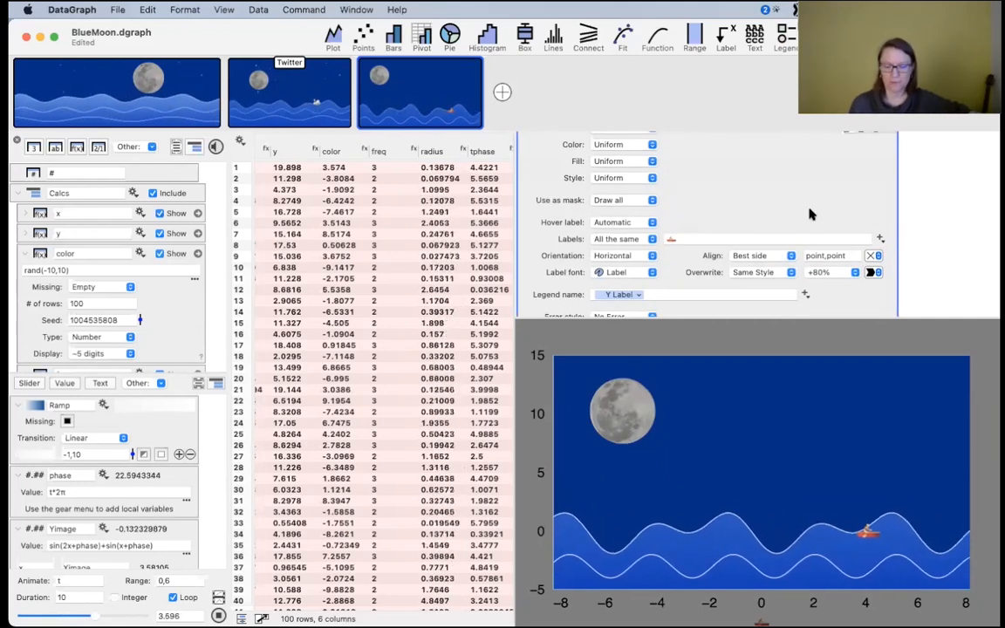
click(826, 273)
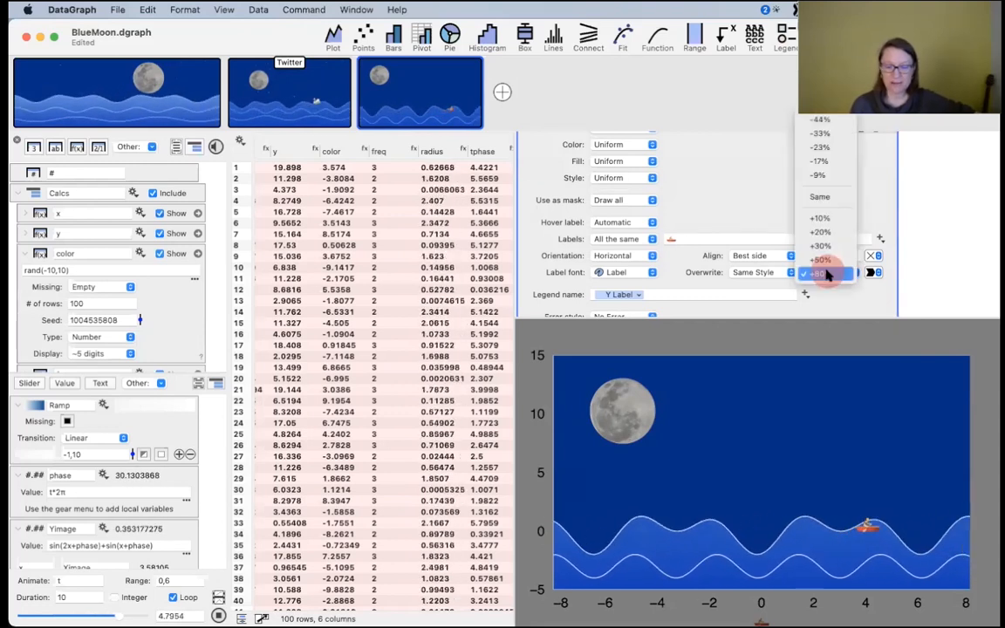
click(826, 273)
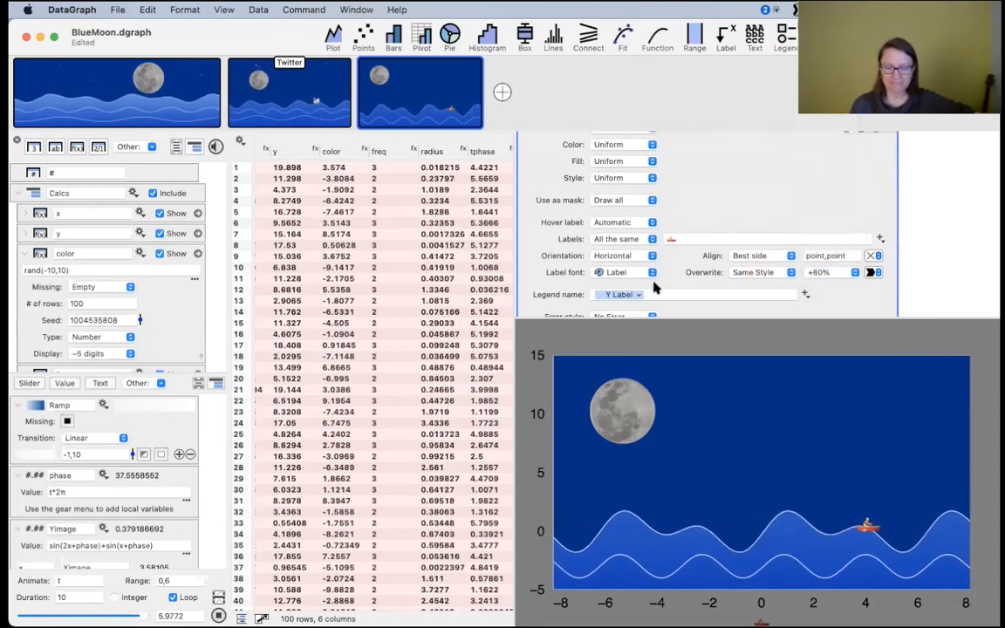
scroll(709, 210, up, 10)
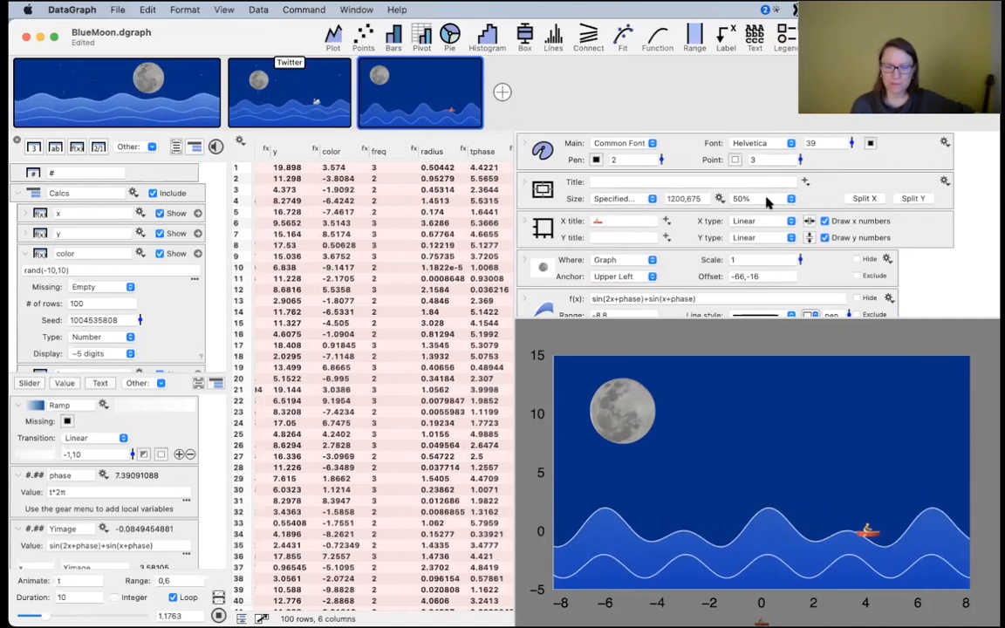
click(768, 202)
click(765, 233)
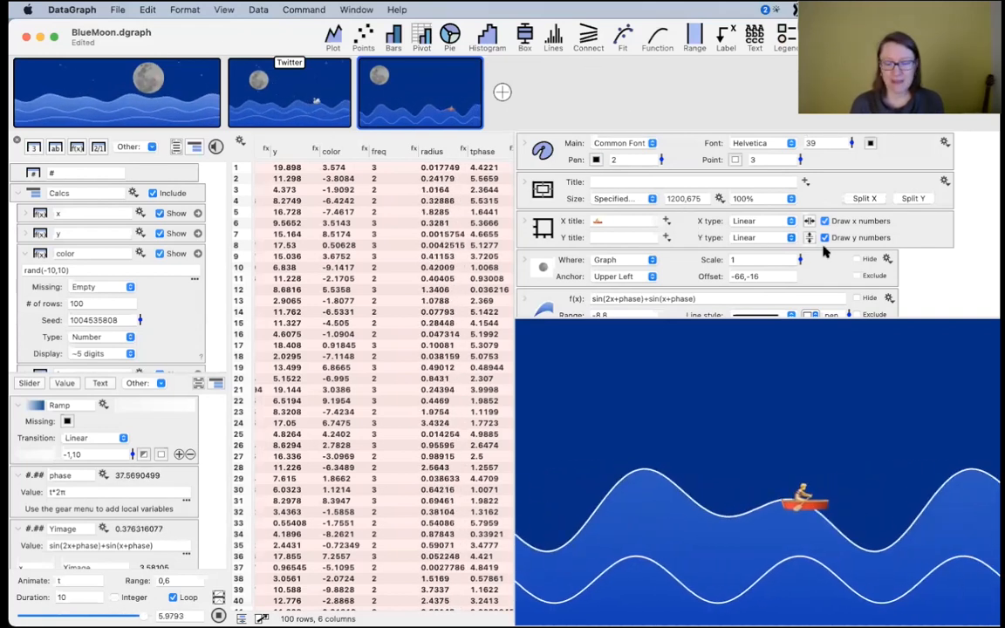
scroll(768, 240, down, 5)
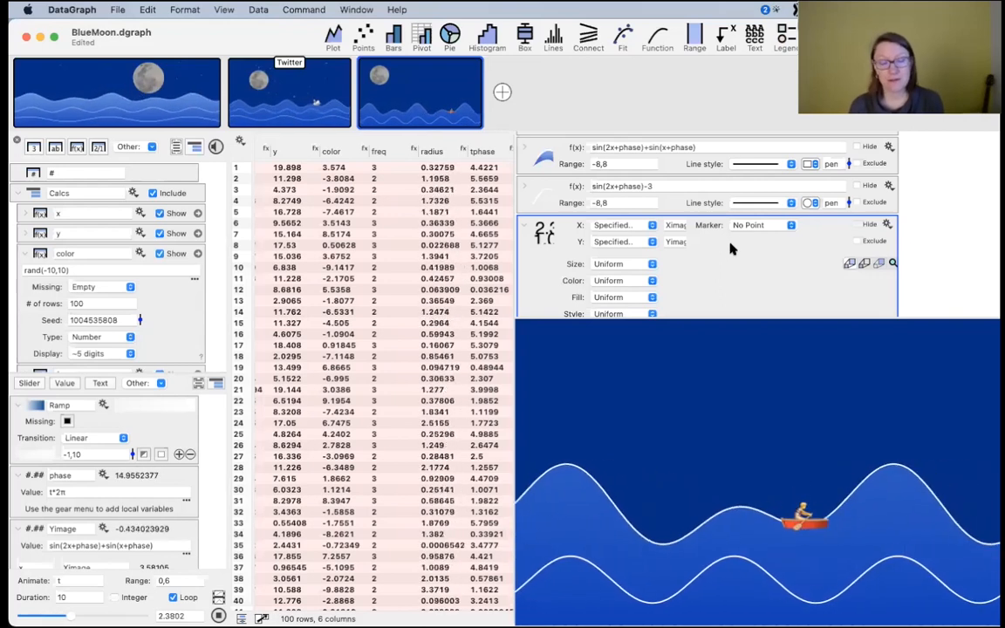
scroll(785, 270, up, 2)
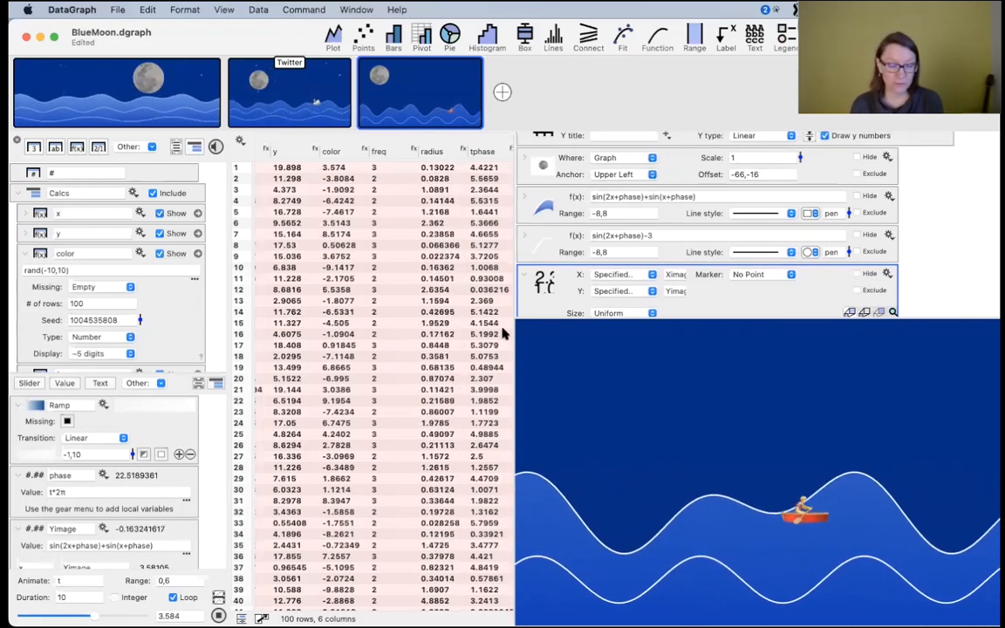
- Select the Twitter graph, collapse the phase and Yimage variables, and turn off its x and y axis numbers
click(305, 100)
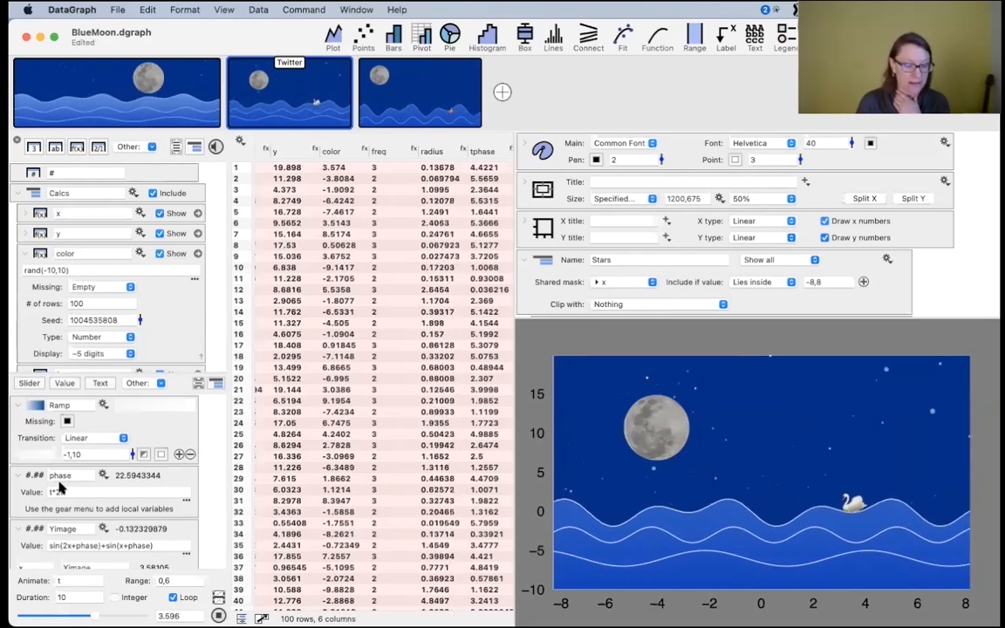
click(18, 475)
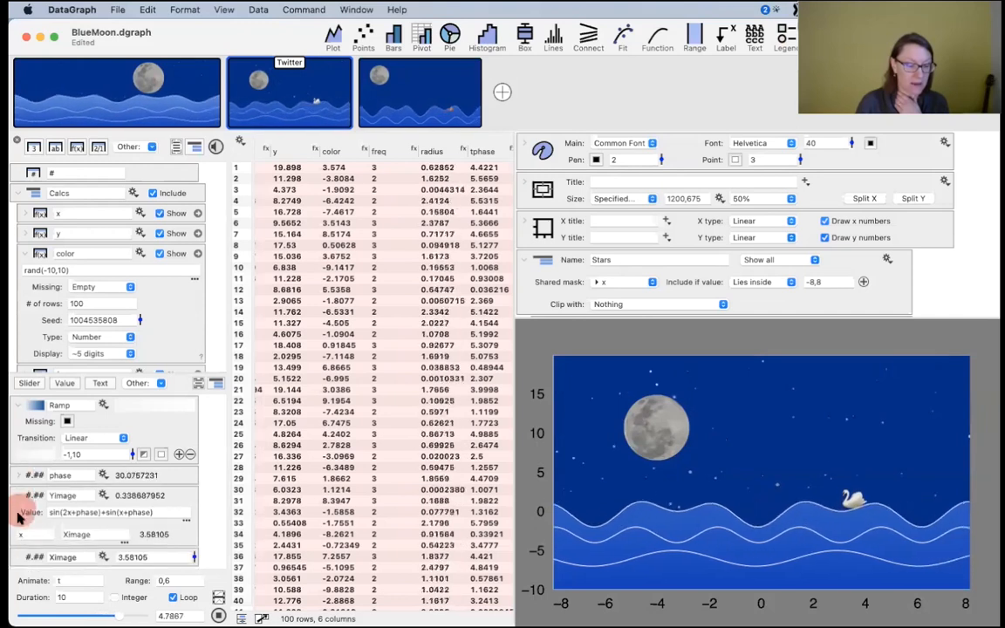
click(18, 495)
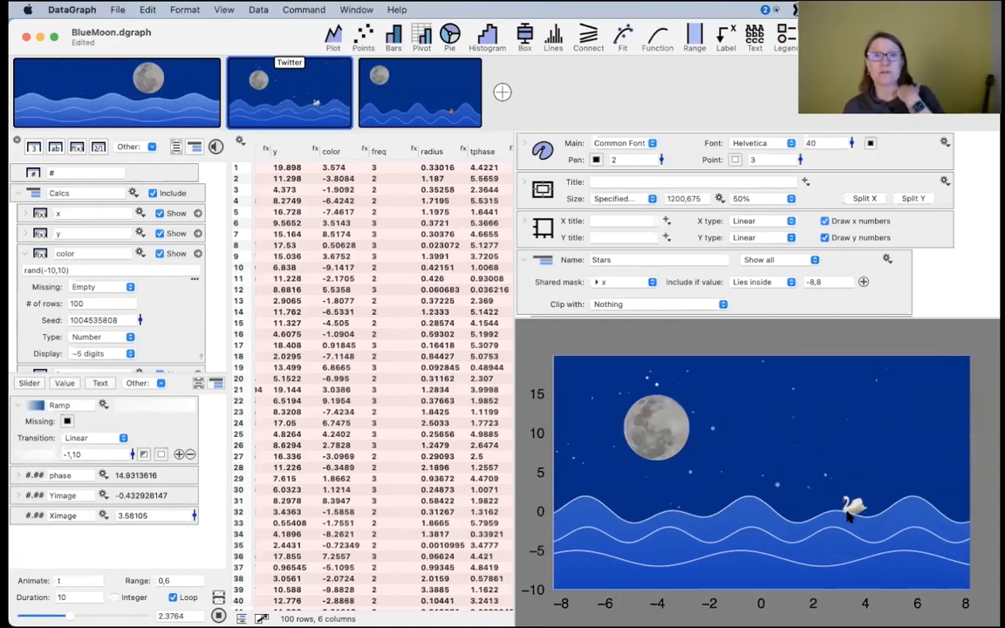
click(827, 222)
click(826, 237)
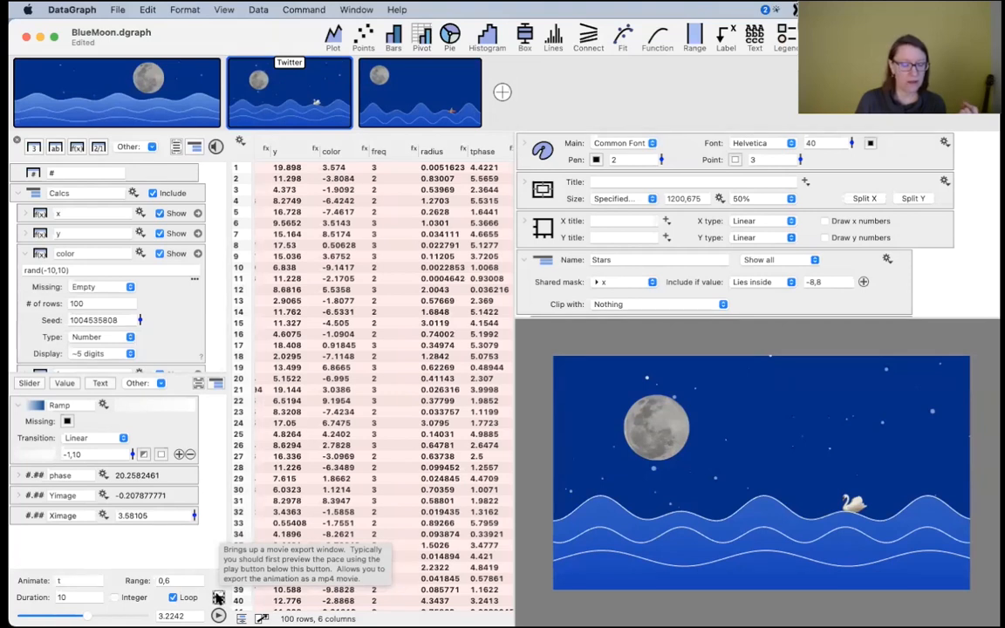
- Open the movie export window for the Twitter graph, enlarge it to show the full scene, and preview the animation
click(219, 599)
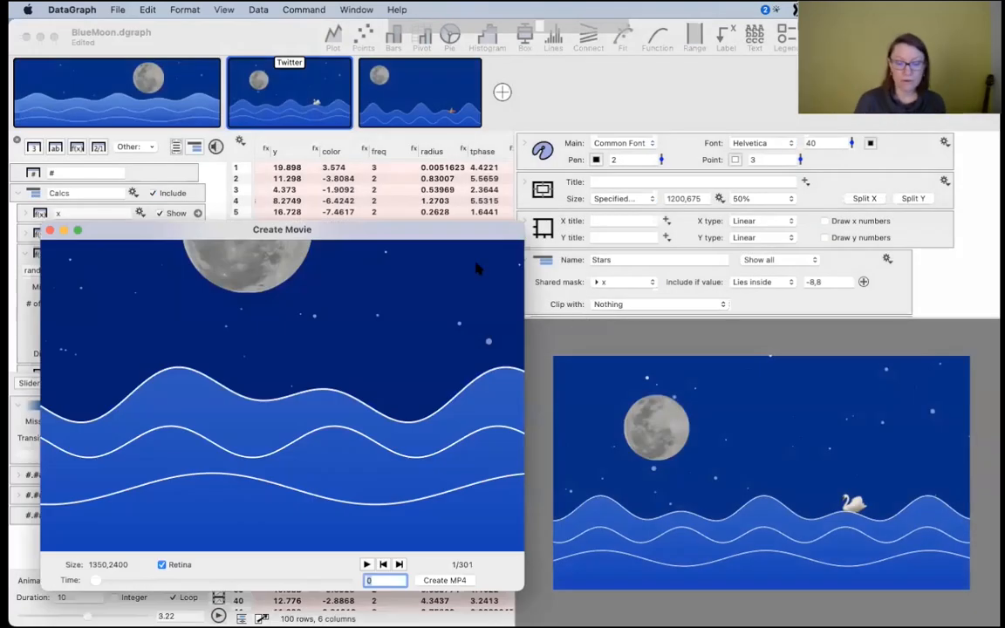
drag(517, 224, 733, 67)
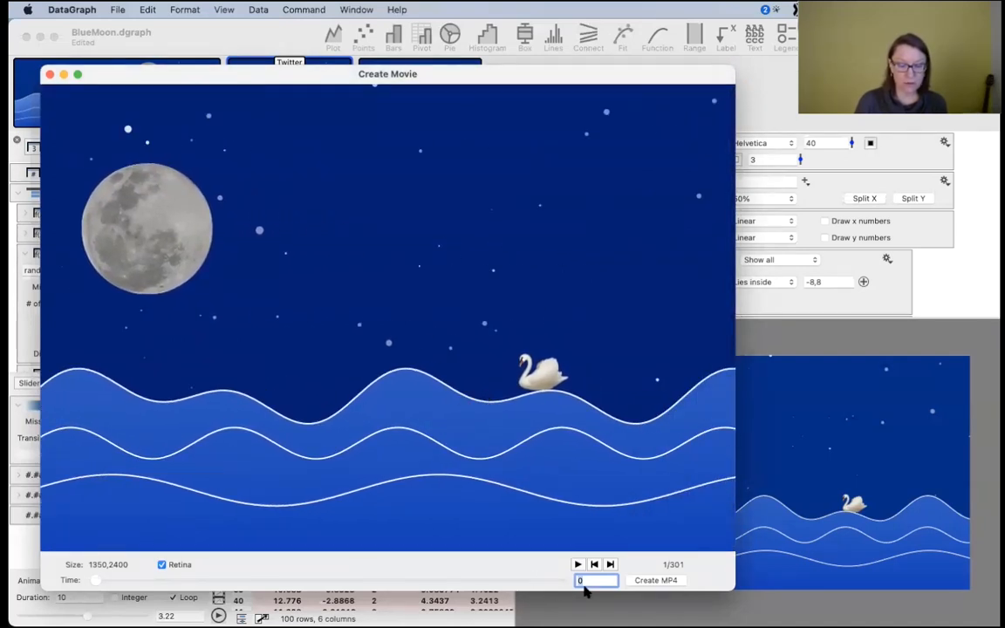
click(577, 565)
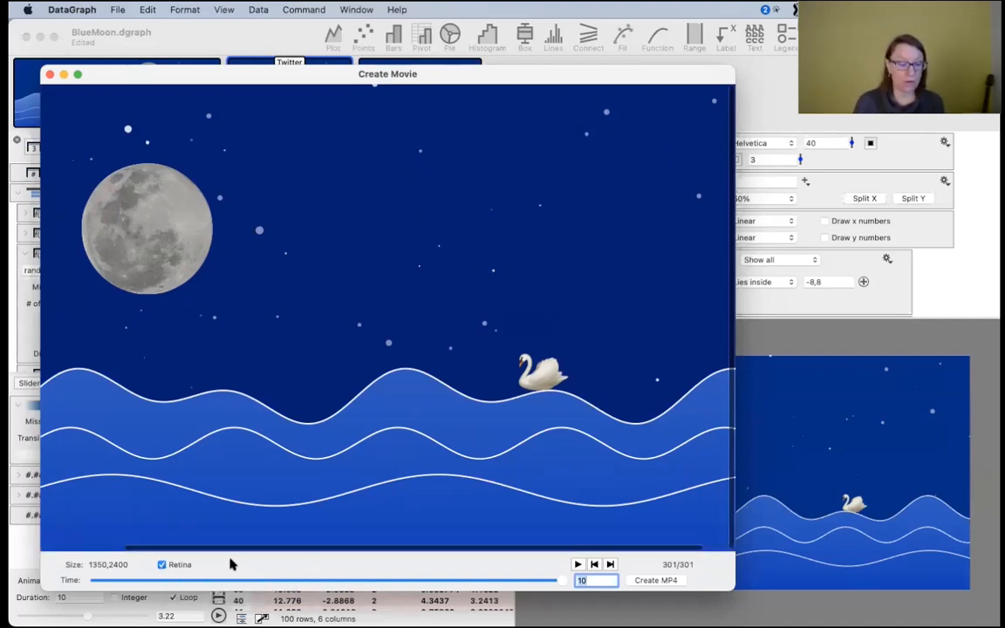
- Turn off Retina resolution and export the animation to the Desktop as swan.mp4
click(169, 566)
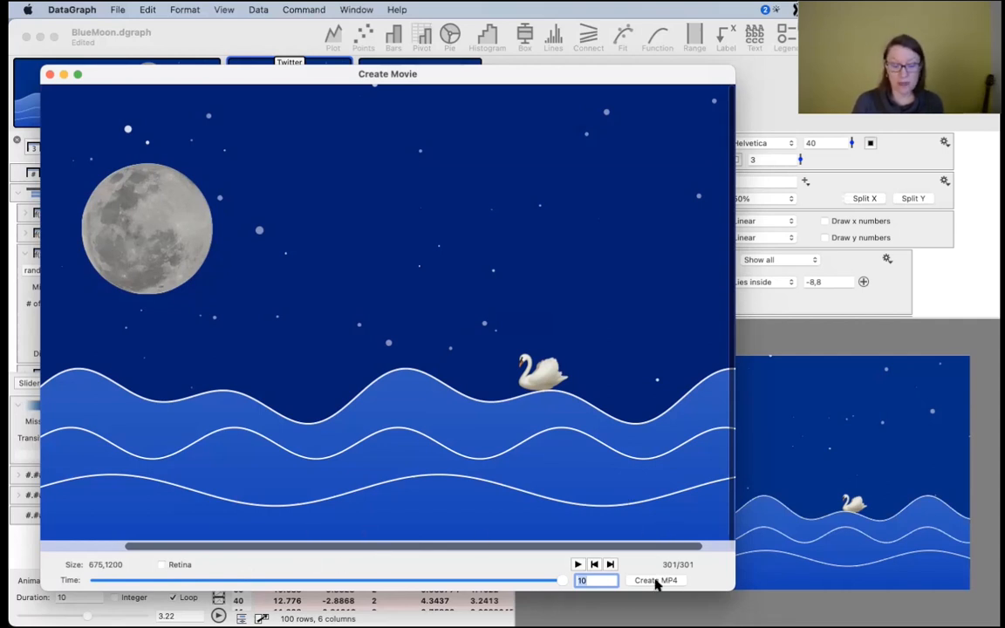
click(655, 580)
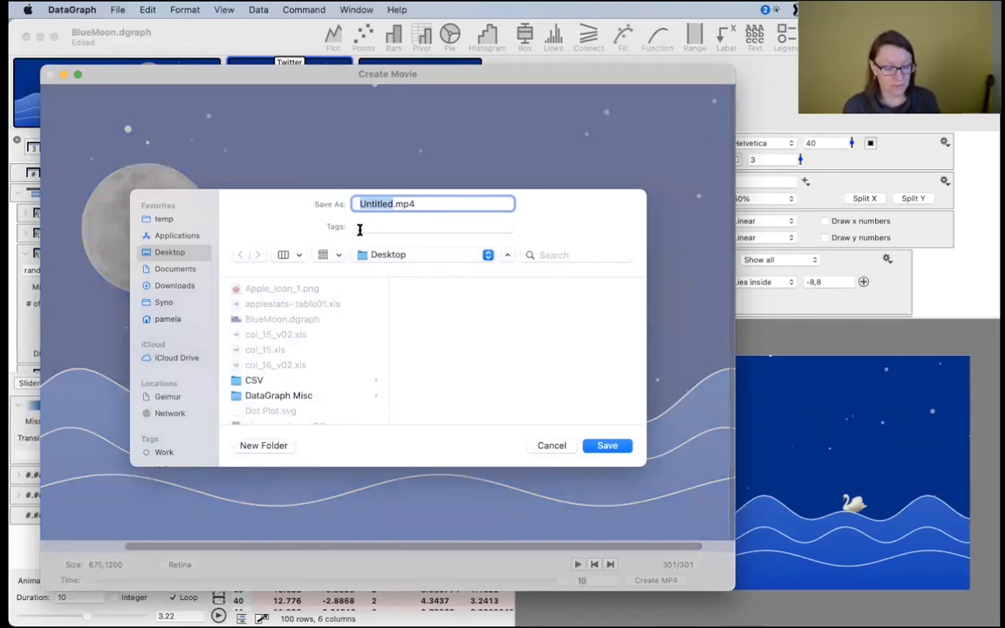
text(swan)
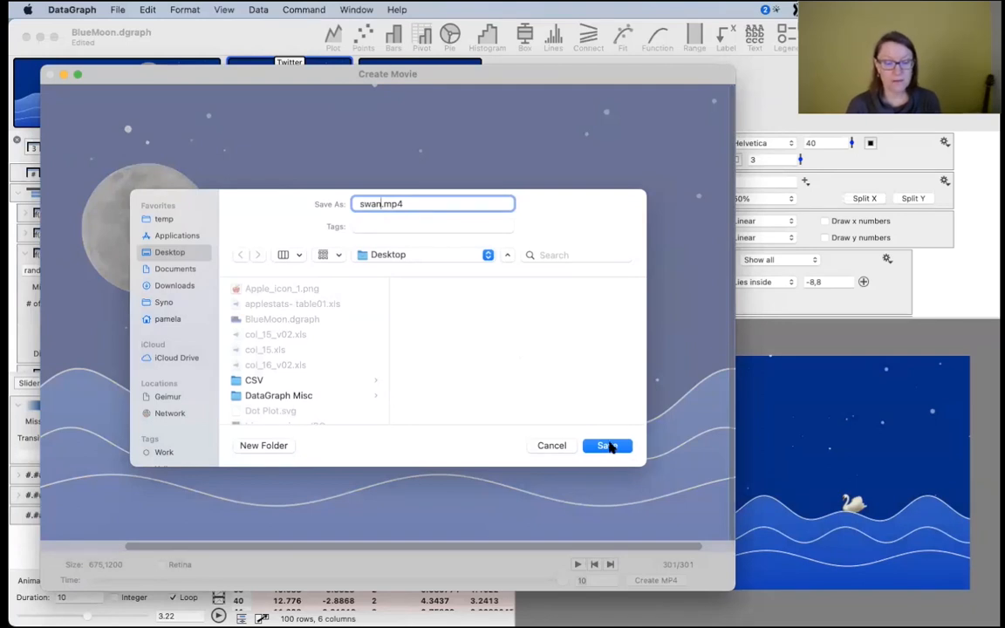
click(608, 445)
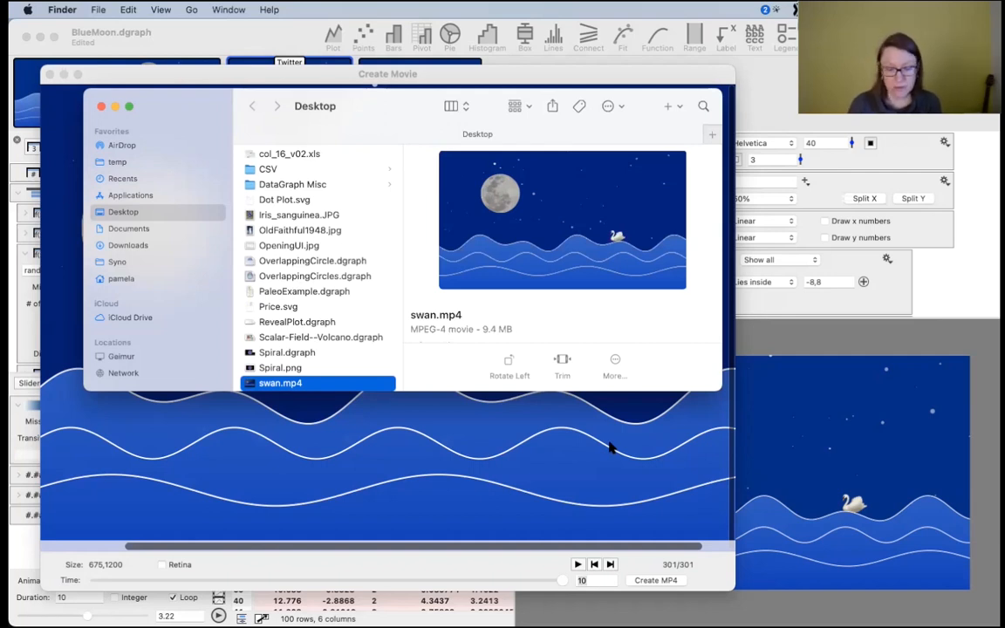
- Preview the exported swan.mp4 in Finder, then open it in QuickTime Player and play it
click(563, 219)
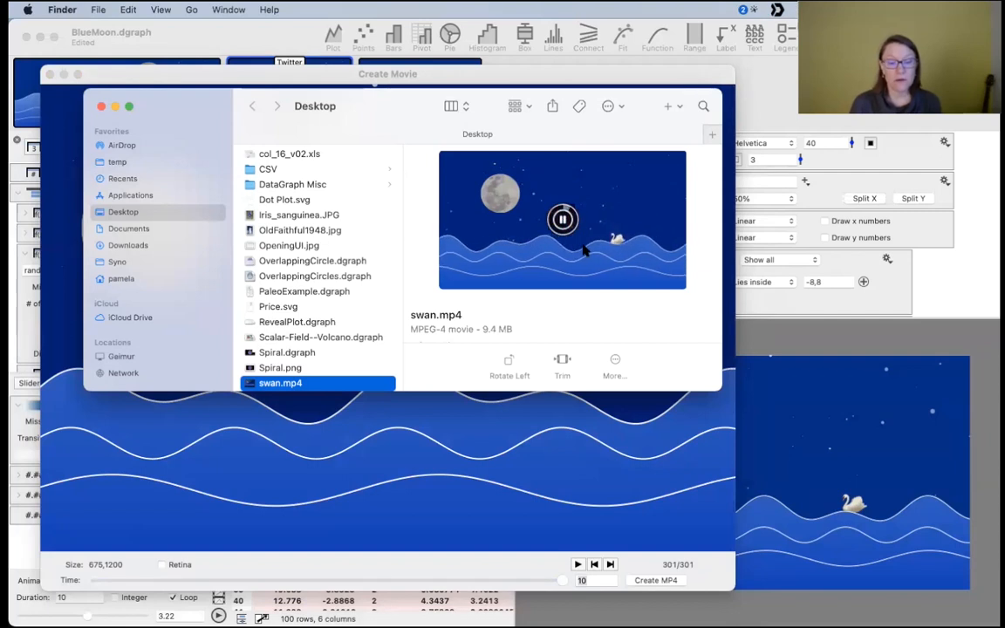
double_click(585, 250)
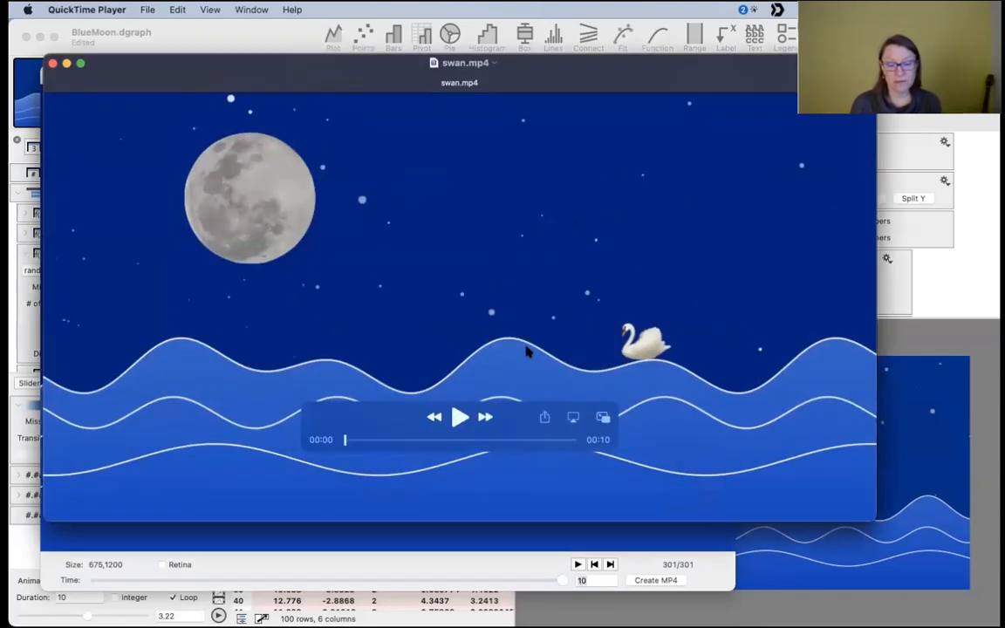
click(457, 417)
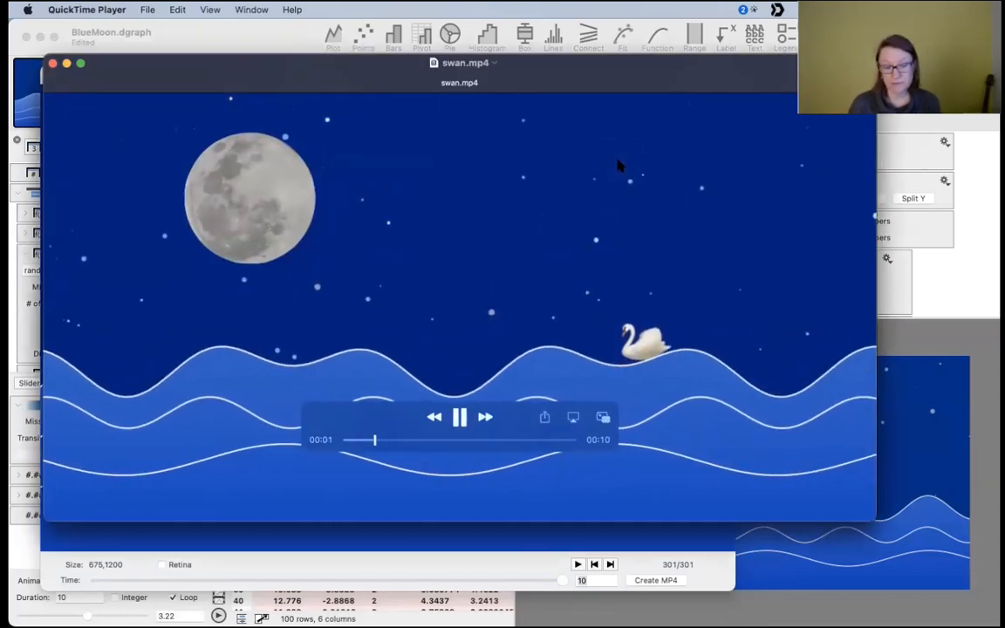